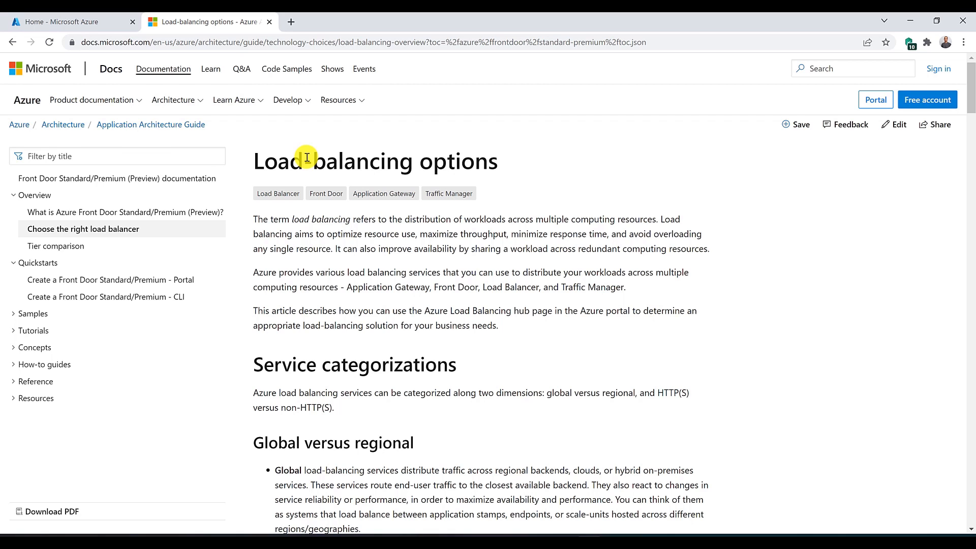
Step: Examine the Load-balancing options table comparing Azure services by global or regional scope and recommended traffic, and close the documentation page
scroll(308, 158, down, 4)
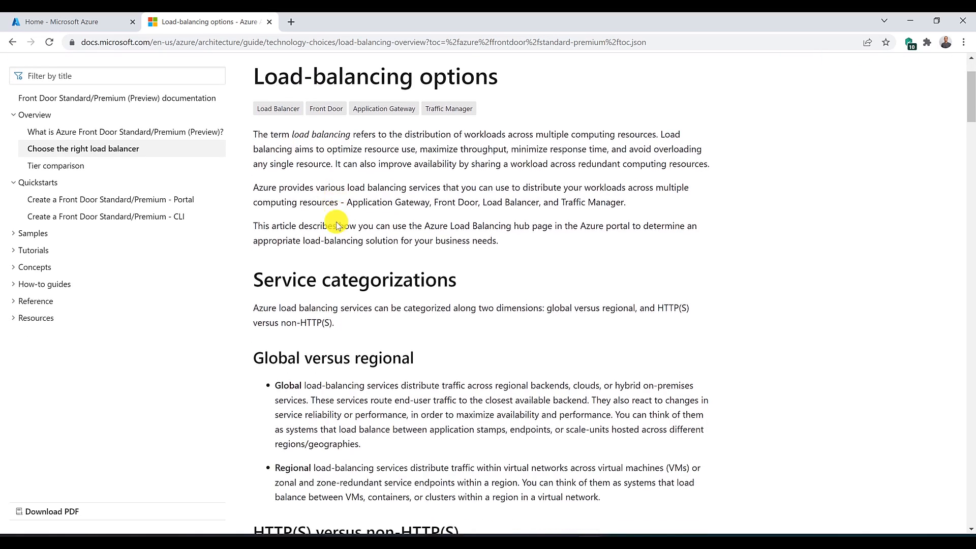
scroll(337, 223, down, 5)
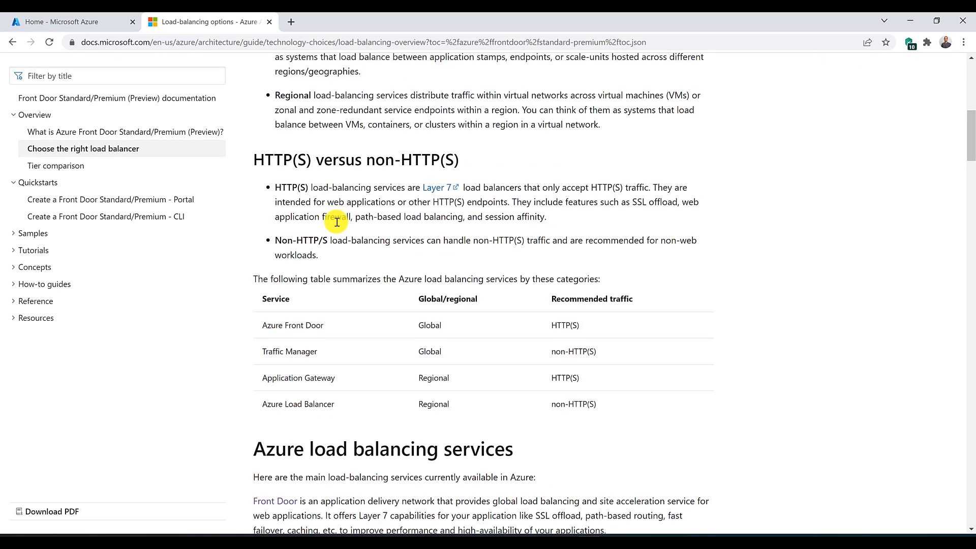
scroll(337, 222, down, 1)
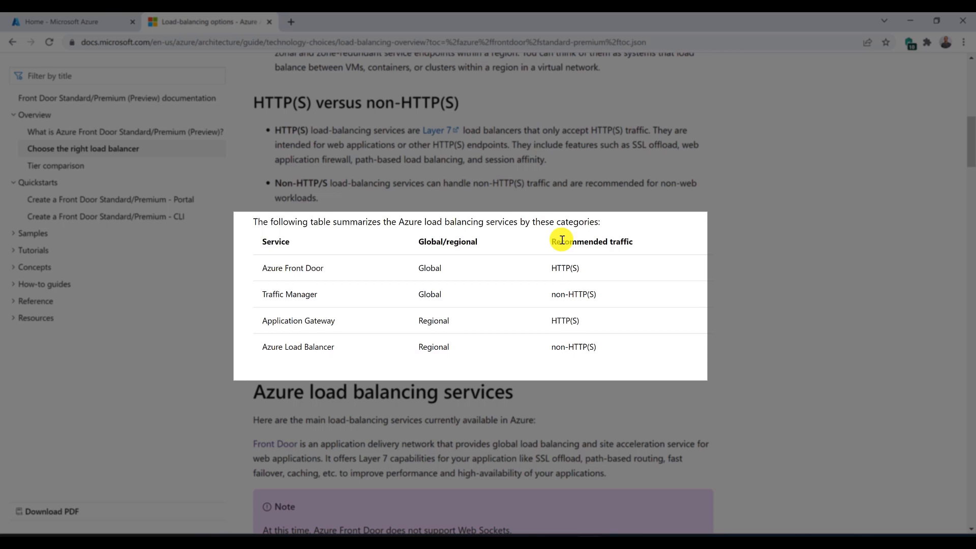
drag(550, 269, 579, 268)
click(569, 318)
drag(264, 270, 331, 267)
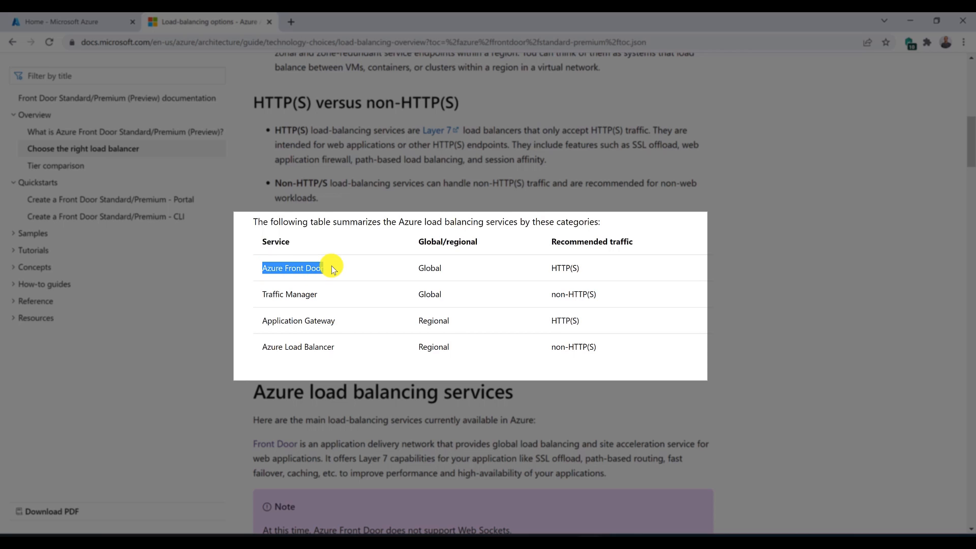
click(263, 324)
drag(263, 324, 341, 322)
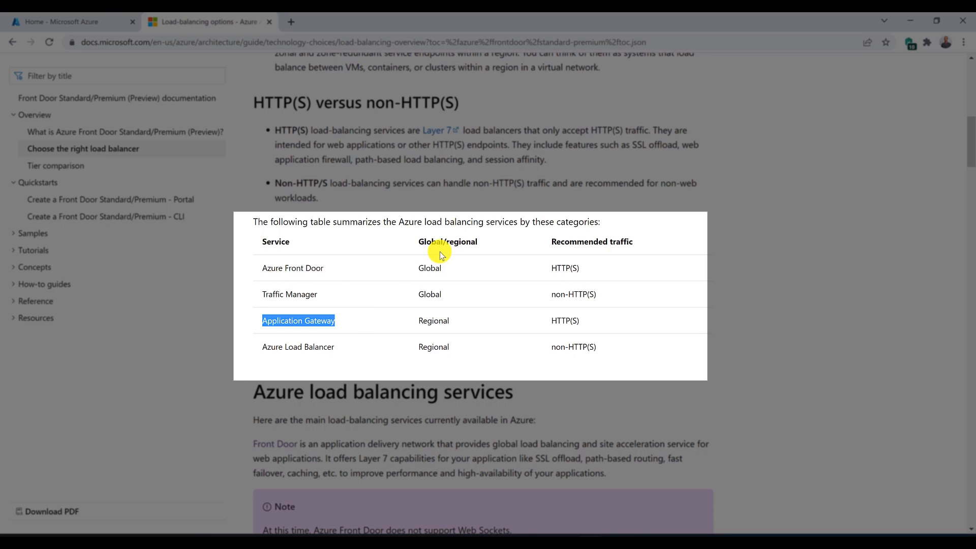
double_click(431, 273)
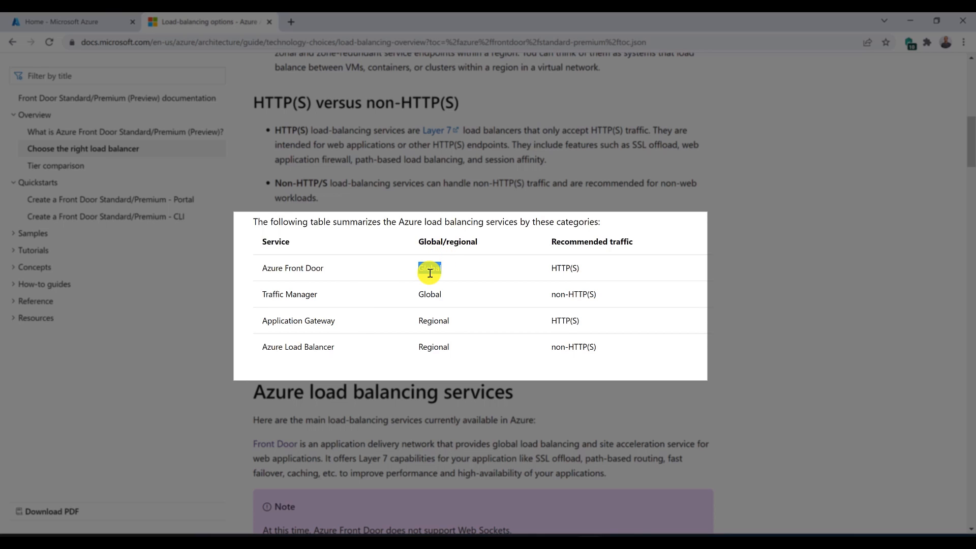
click(405, 271)
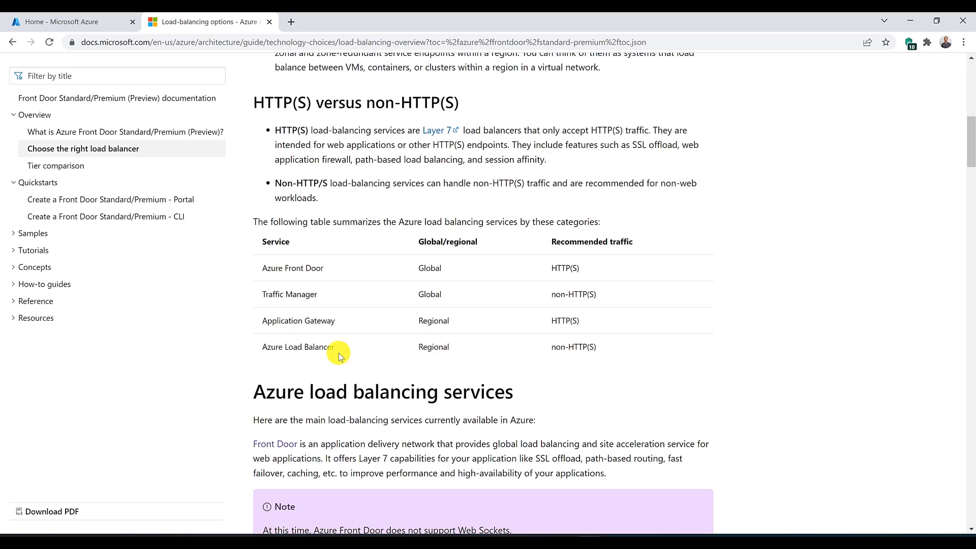
key(ctrl+w)
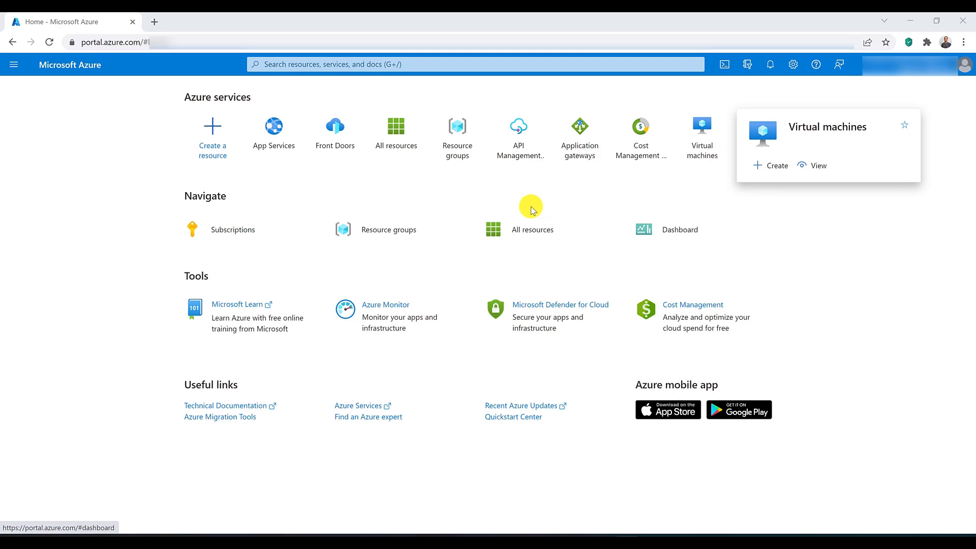
Step: Check the All resources list and begin a new resource group named RG-AU-East
click(383, 133)
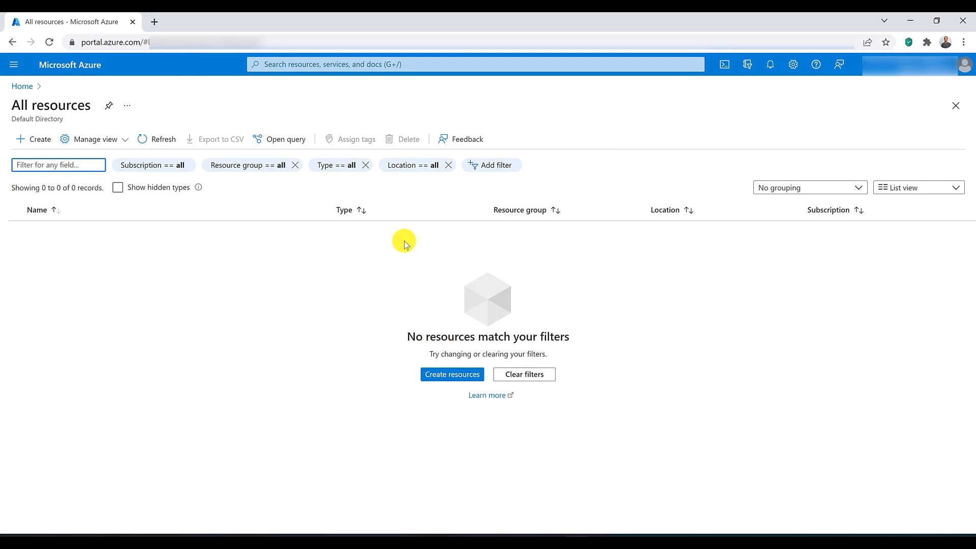
click(322, 65)
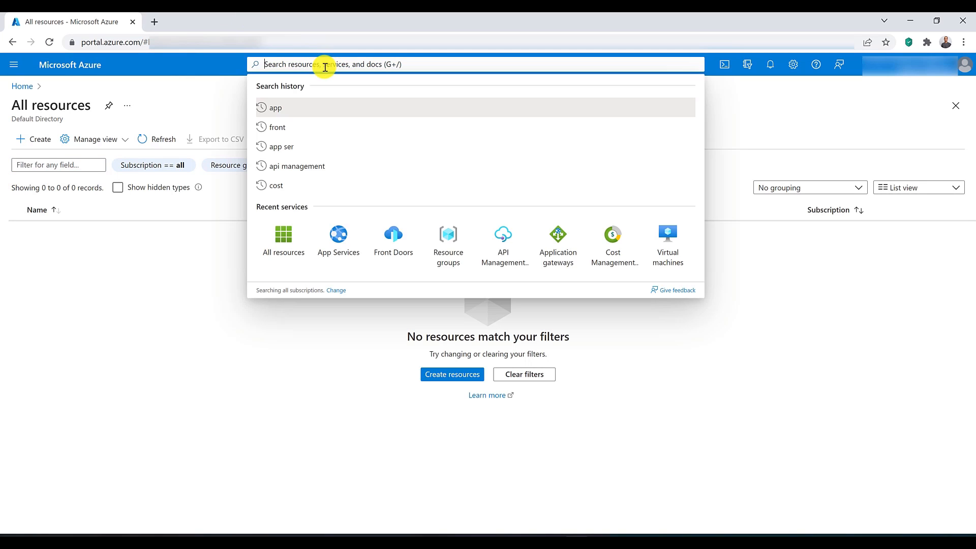
click(450, 244)
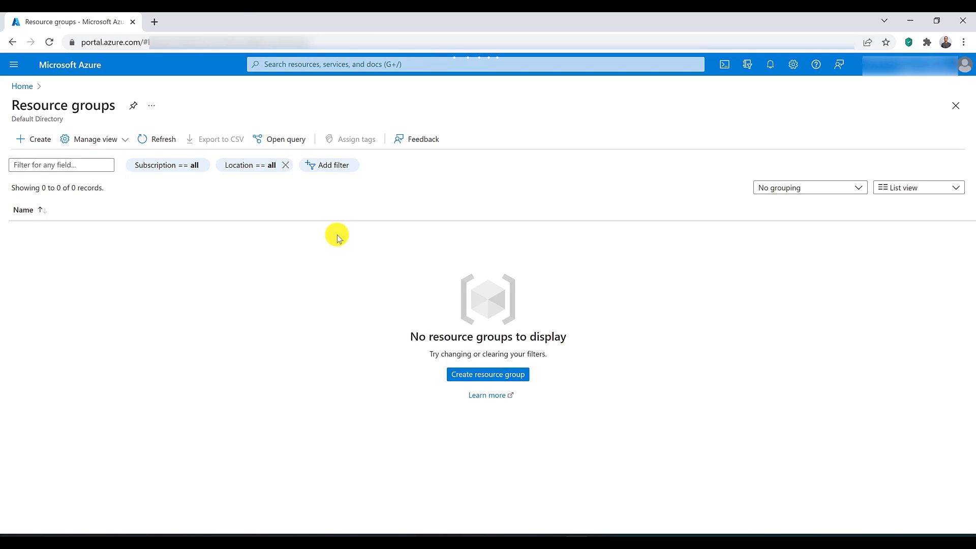
click(314, 250)
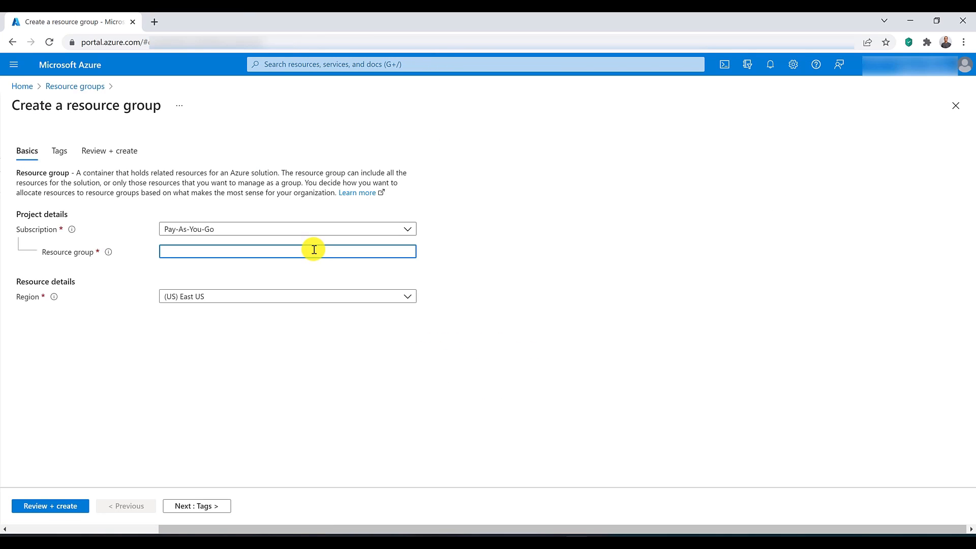
text(RG-AU-East)
Step: Set the resource group's region to (Asia Pacific) Australia East and create the group
click(297, 297)
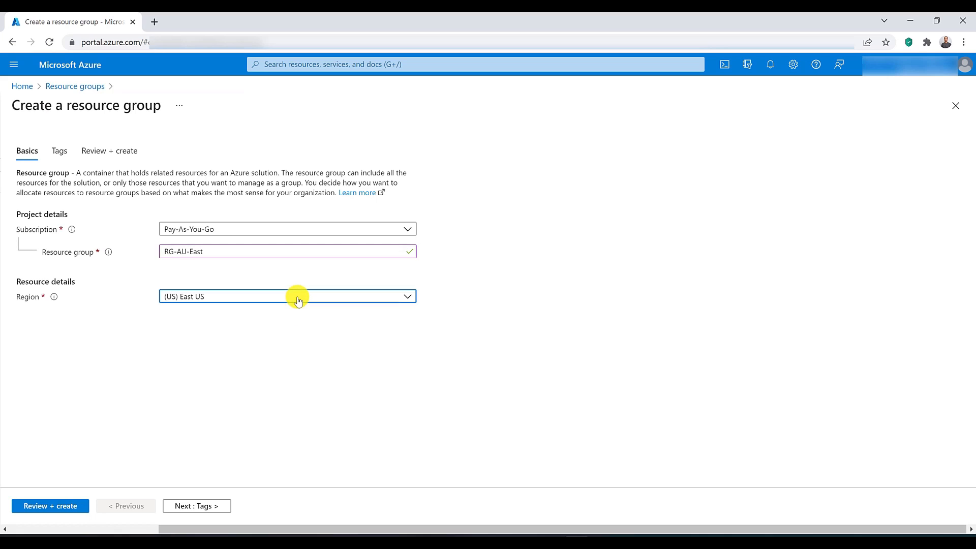
click(255, 447)
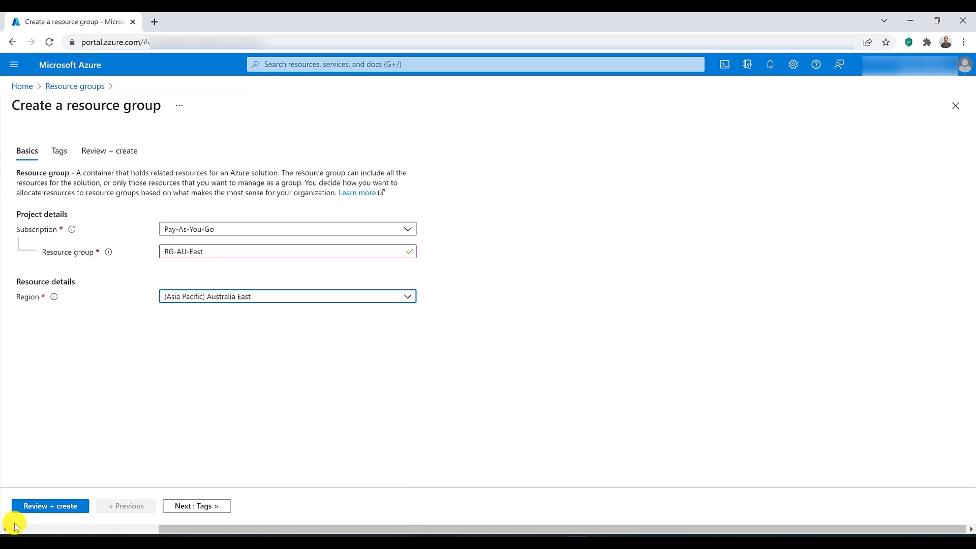
click(32, 508)
click(31, 506)
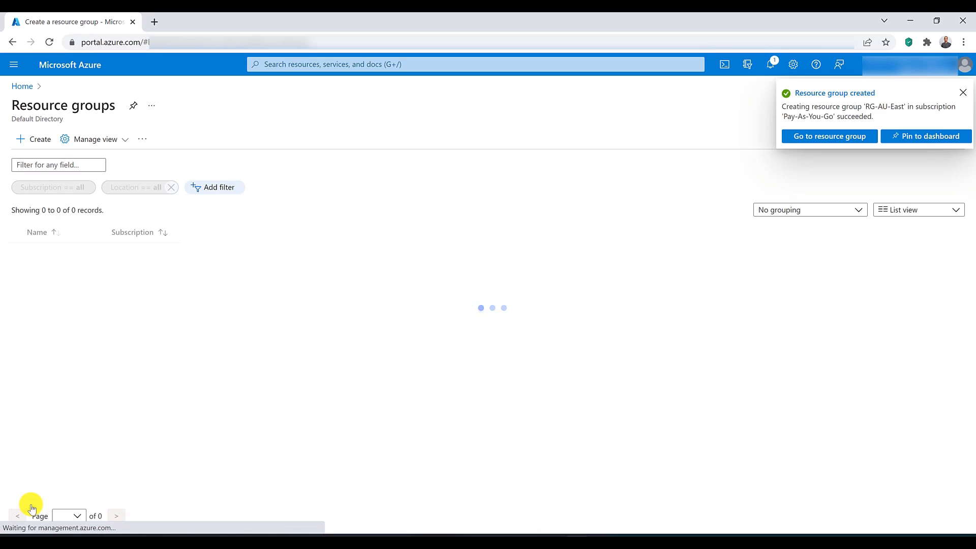
Step: Open App Services in a separate browser tab and start a new web app in the RG-AU-East resource group
click(355, 66)
text(app)
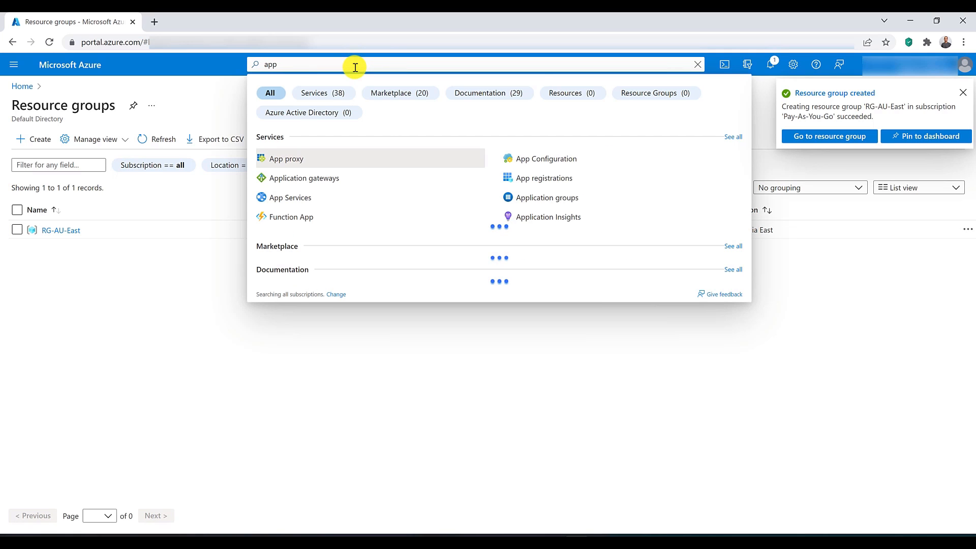
middle_click(296, 200)
click(195, 18)
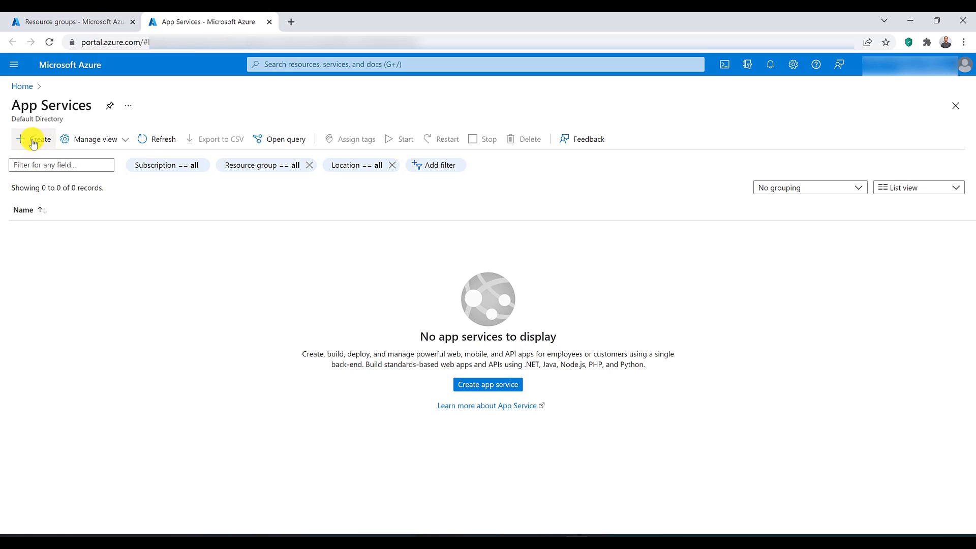
click(33, 141)
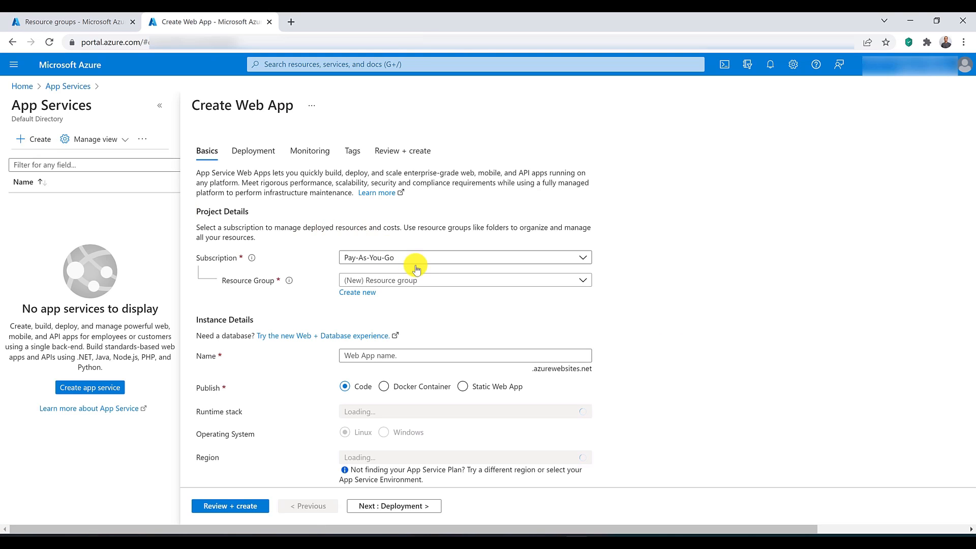
click(422, 279)
click(415, 316)
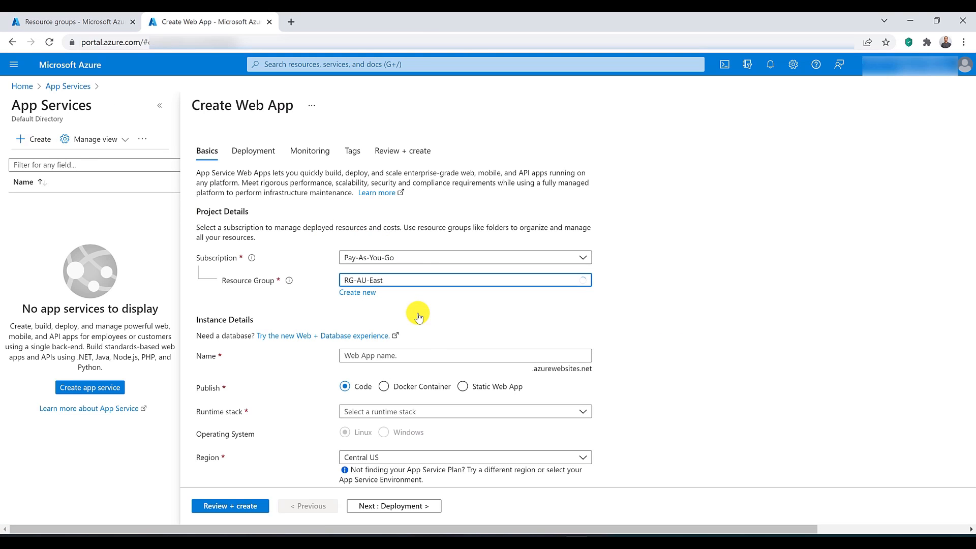
Step: Name the web app FrontDoorWebApp1 and choose .NET Core 3.1 (LTS) as its runtime stack
click(422, 356)
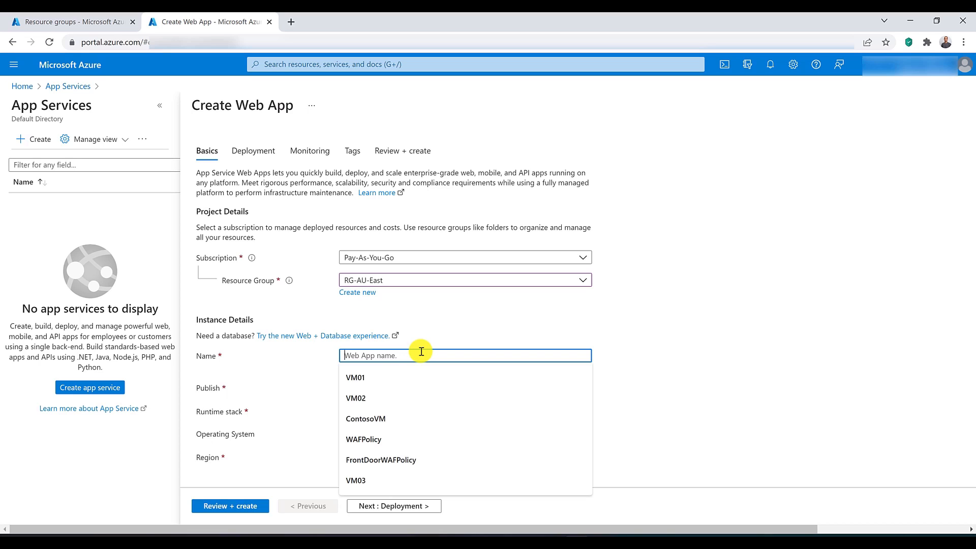
text(Front)
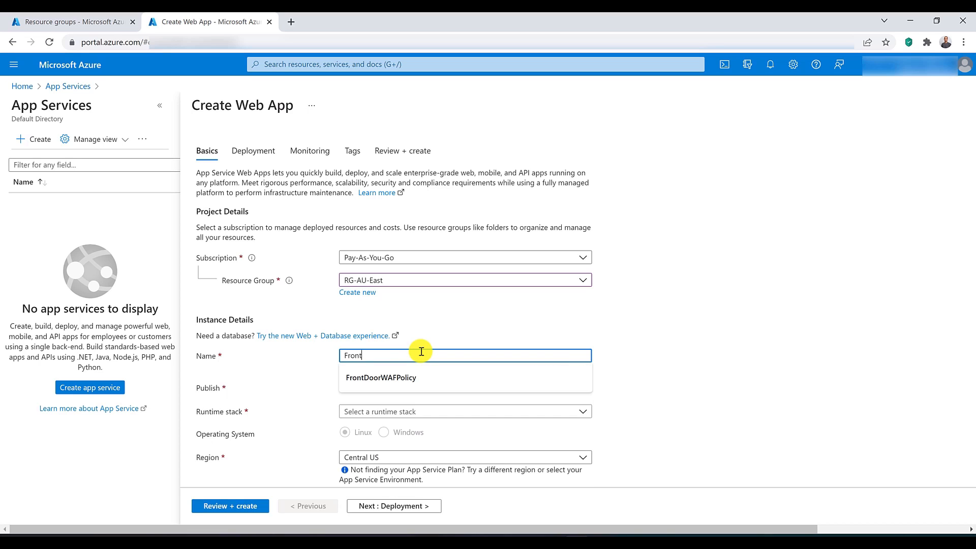
text(DoorWeb)
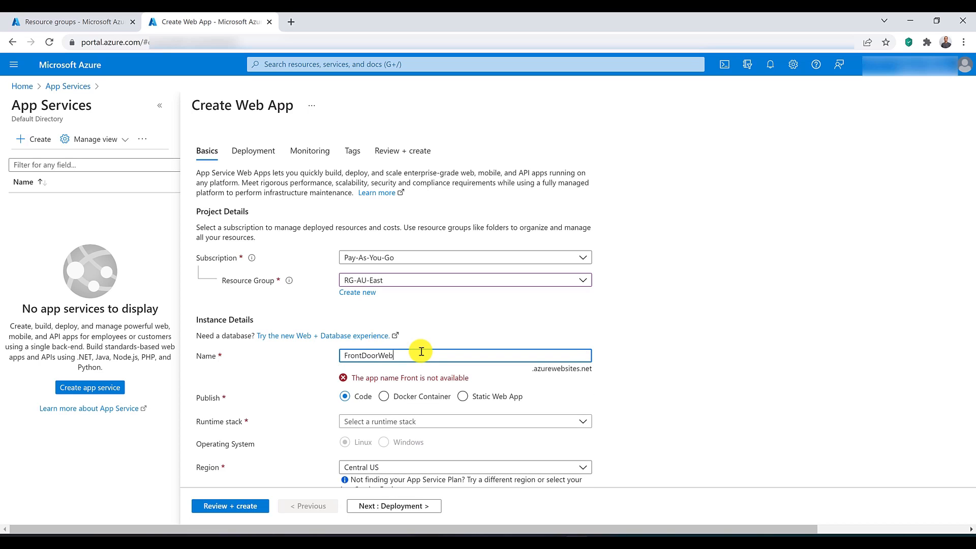
text(App1)
scroll(421, 352, down, 1)
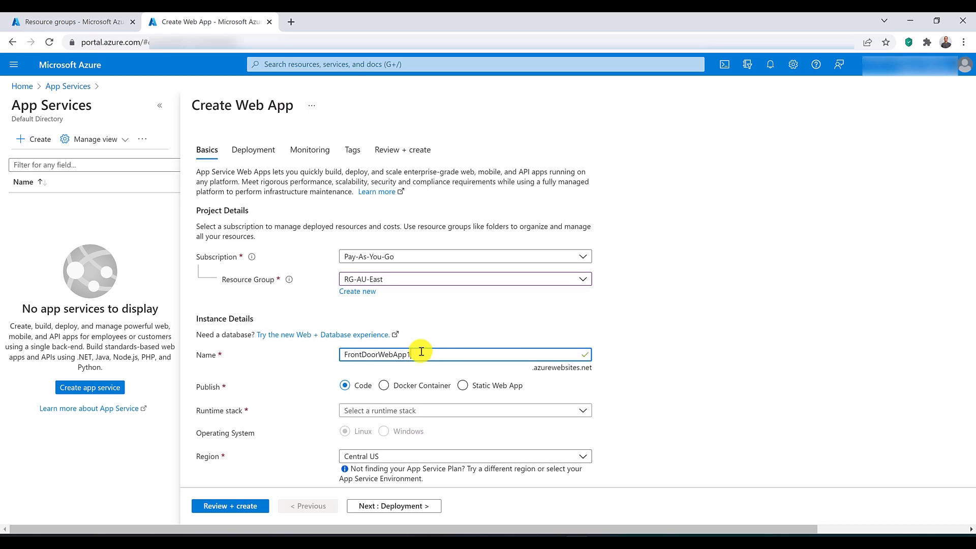
click(421, 351)
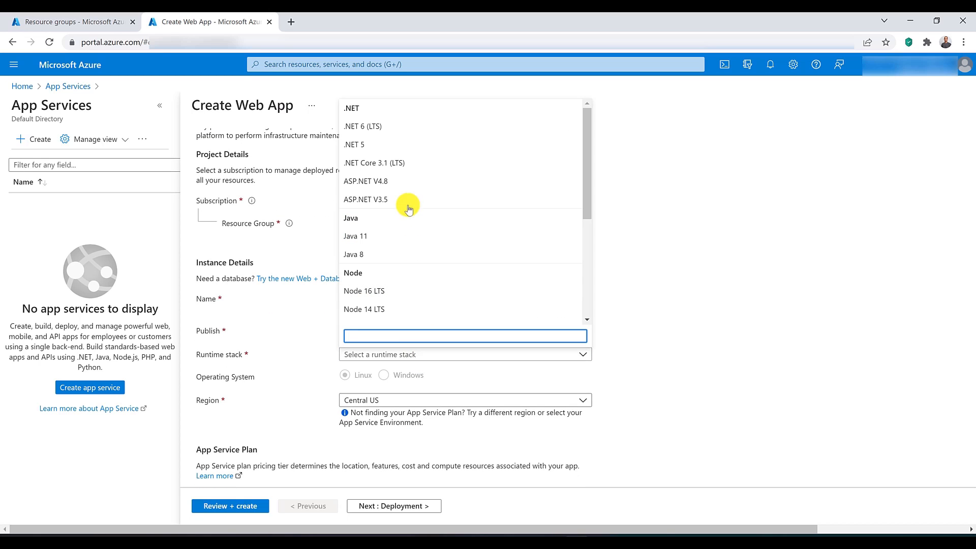
click(398, 165)
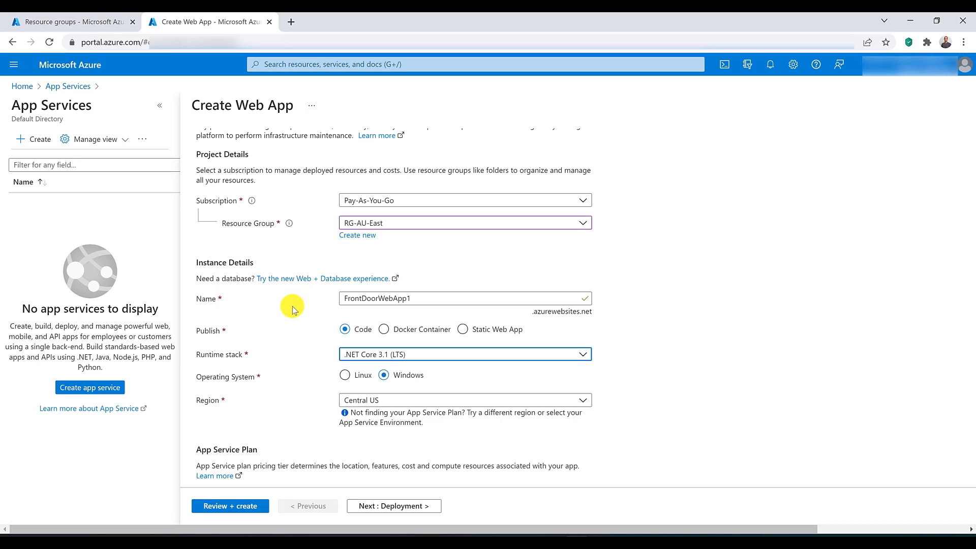
Step: Set the web app's region to Australia East and select the new ASP-RGAUEast-9cc5 Windows plan
scroll(290, 306, down, 2)
scroll(292, 306, down, 1)
click(393, 285)
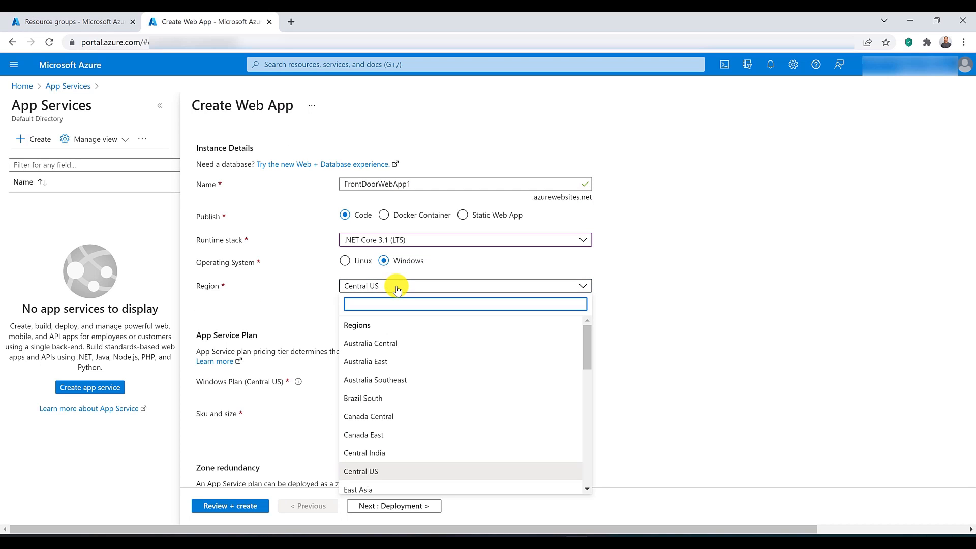
click(392, 360)
scroll(316, 319, down, 2)
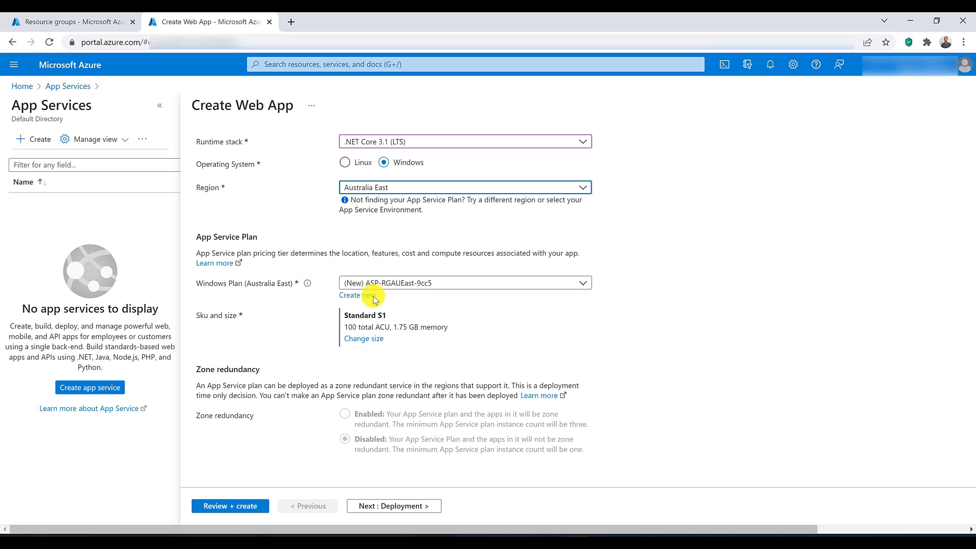
click(426, 284)
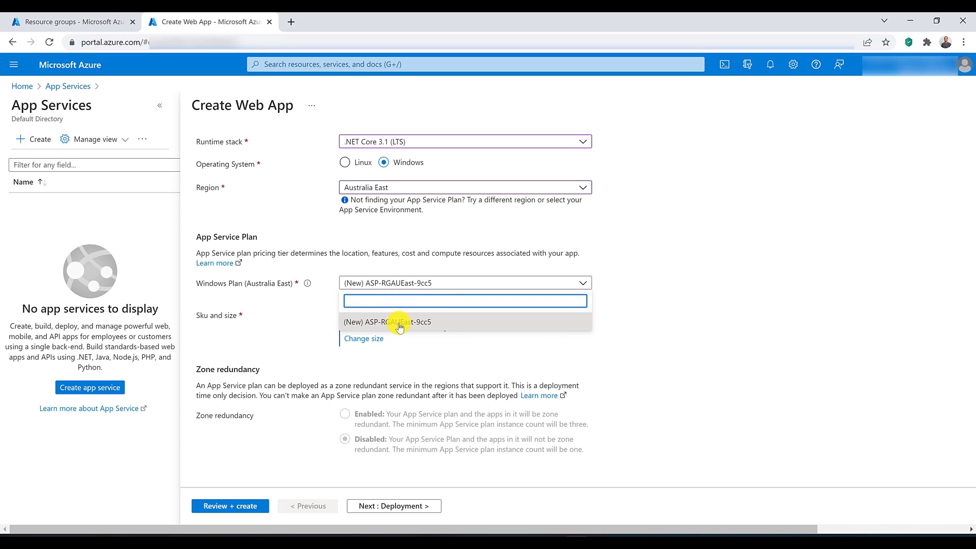
click(398, 321)
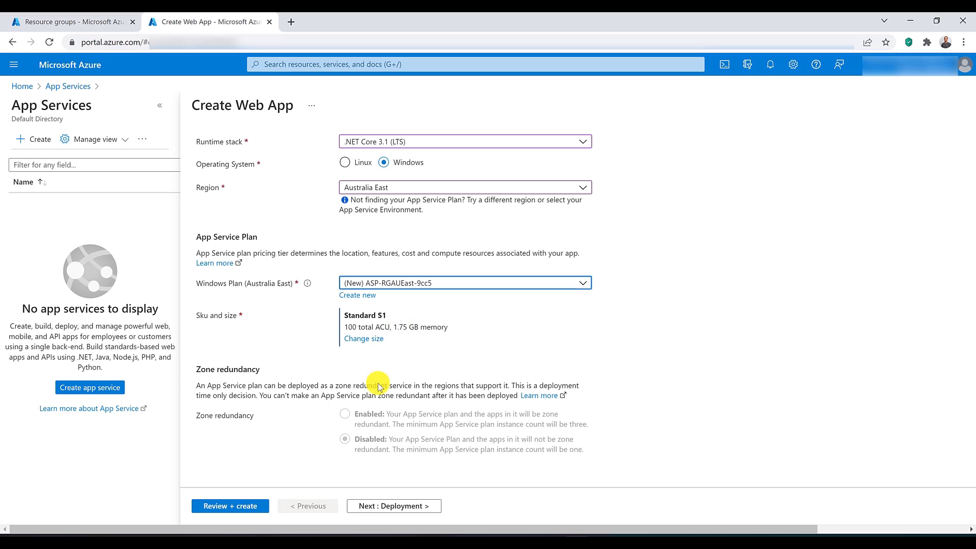
Step: Check the deployment settings, disable Application Insights, and review and create the web app
scroll(340, 335, up, 5)
click(265, 155)
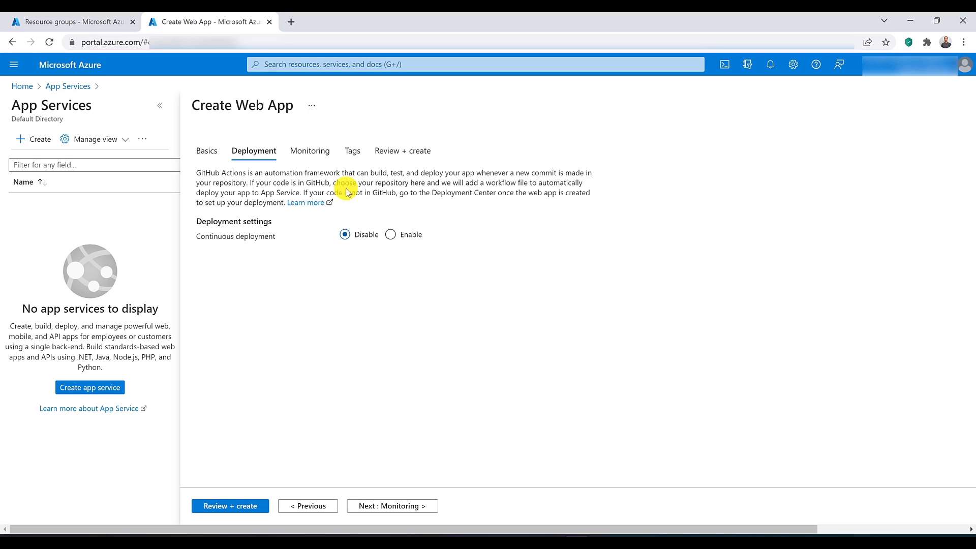
click(313, 151)
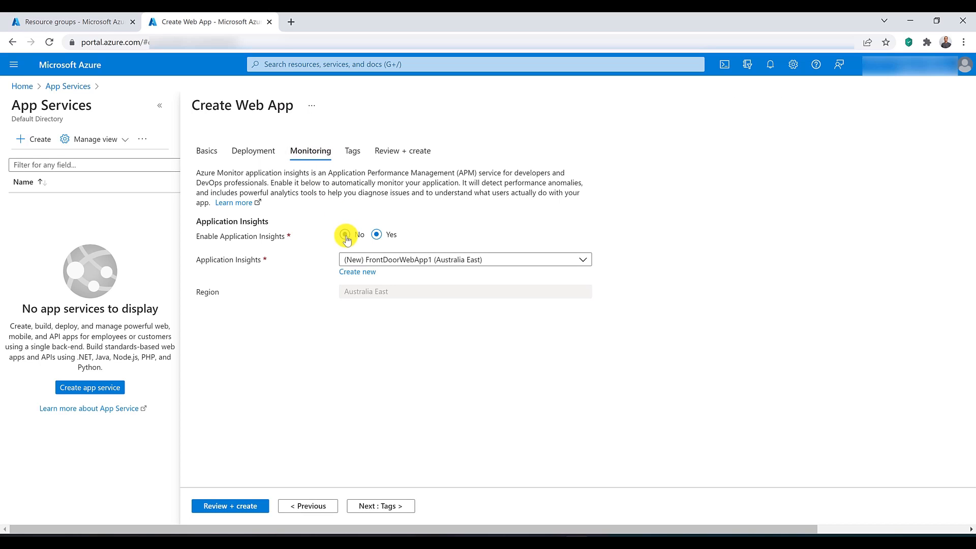
click(345, 235)
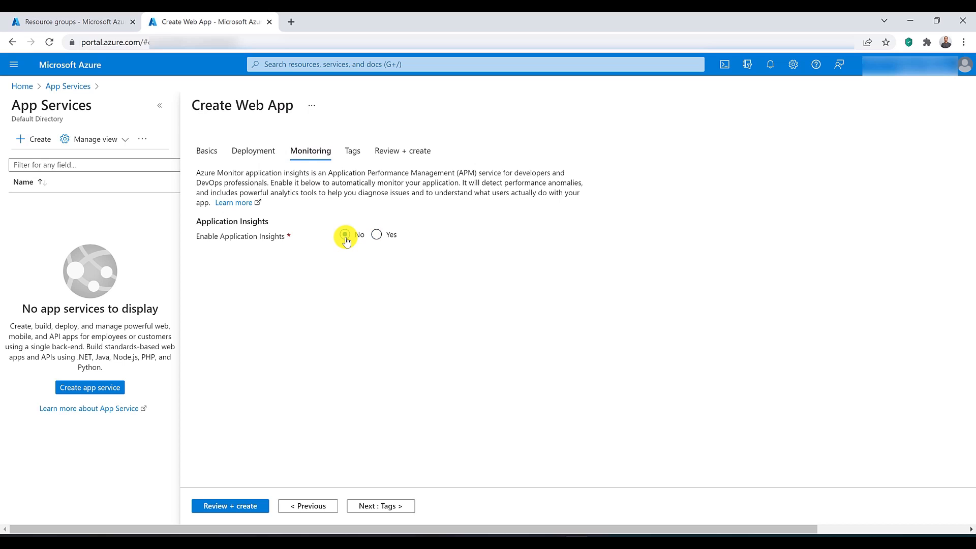
click(255, 505)
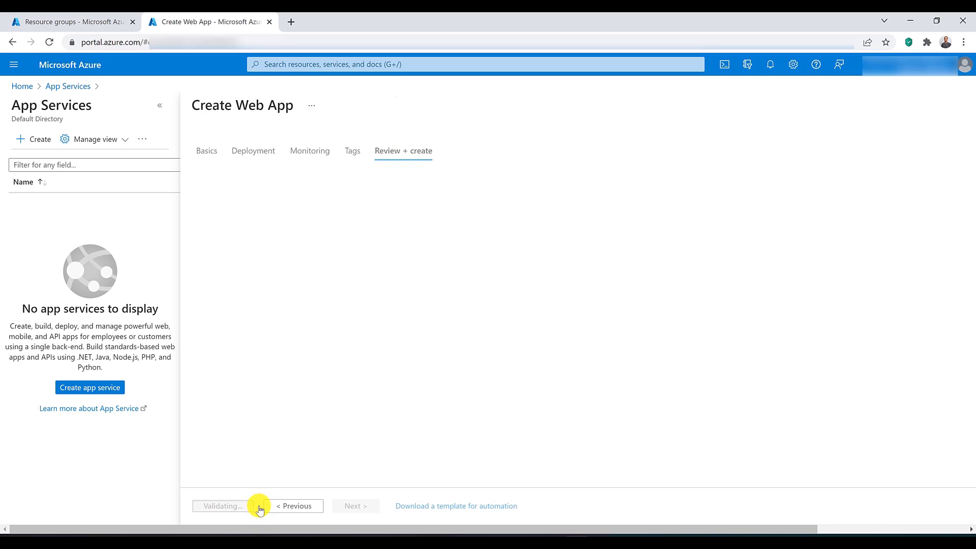
click(223, 507)
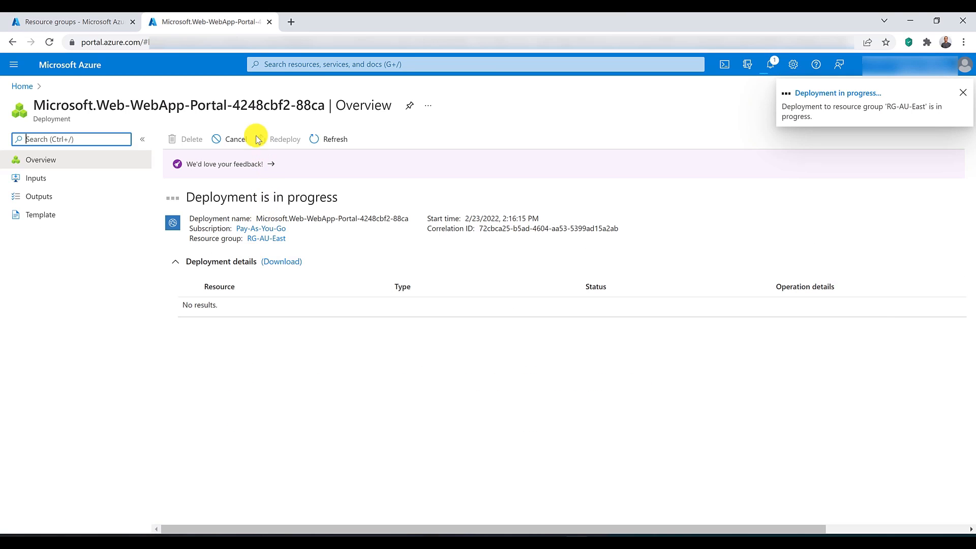
Step: Open App Services in another browser tab and start a second web app in the RG-AU-East resource group
click(295, 63)
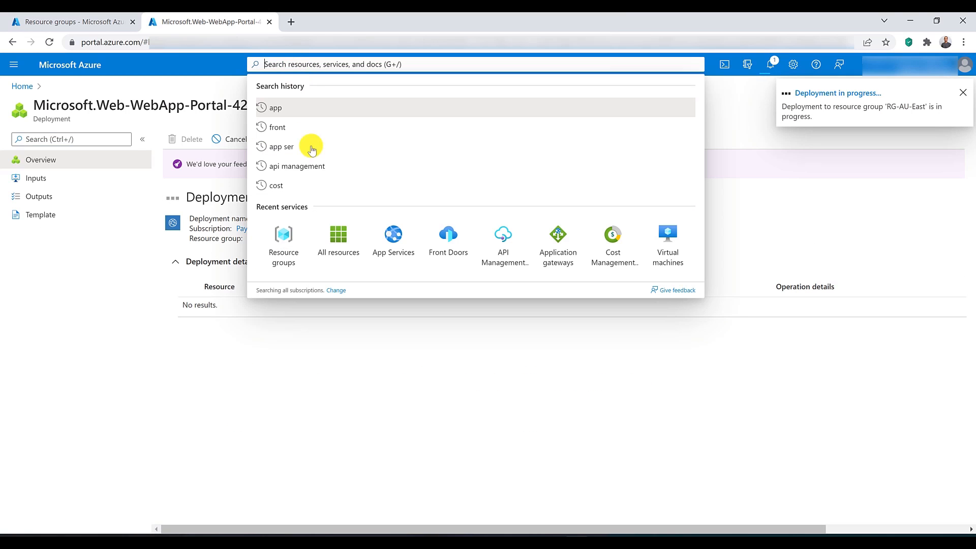
middle_click(392, 235)
click(333, 15)
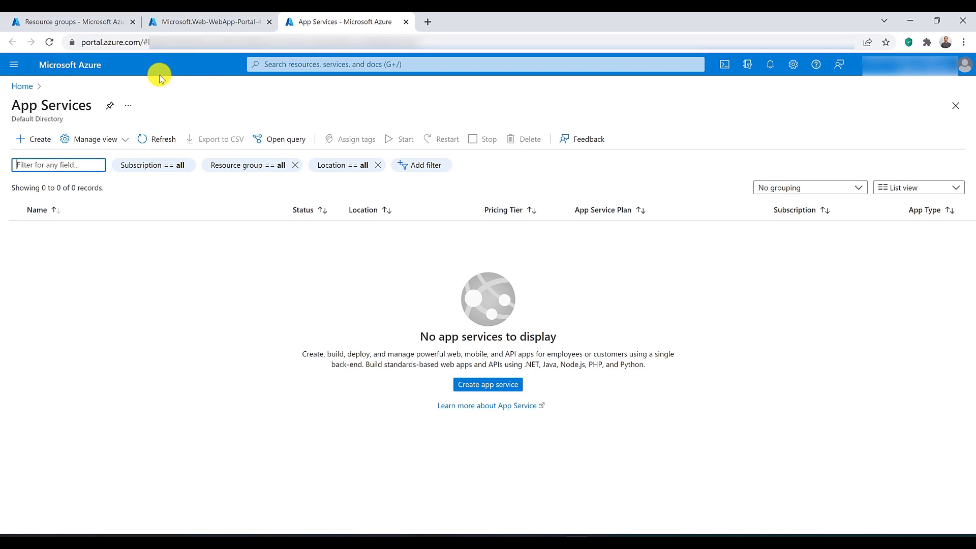
click(33, 145)
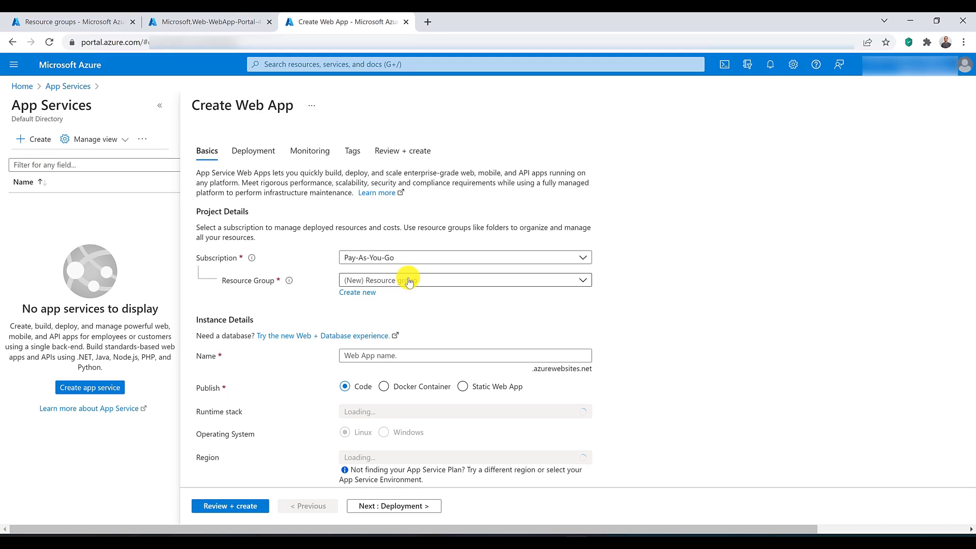
click(409, 282)
click(400, 337)
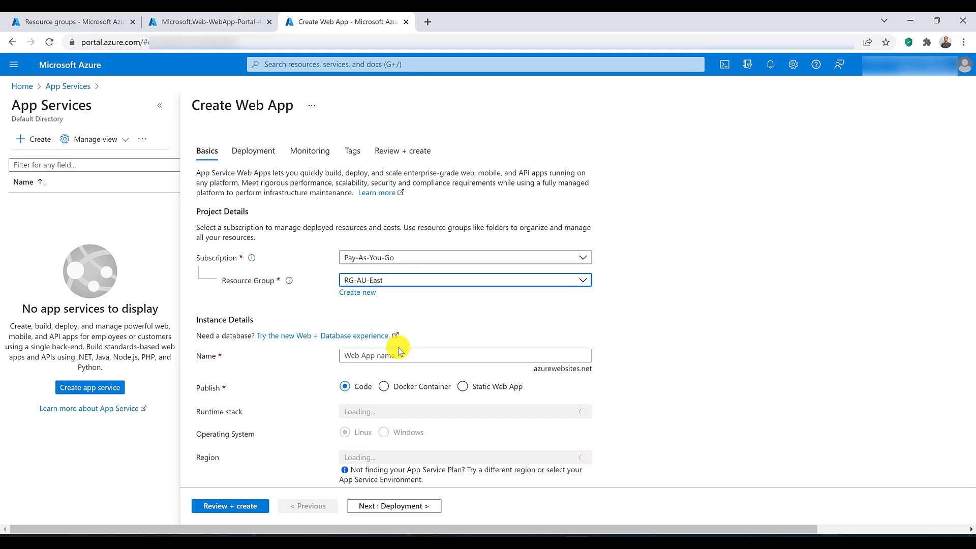
Step: Name the second web app FrontDoorWebApp22 and choose .NET Core 3.1 (LTS) as its runtime stack
click(399, 354)
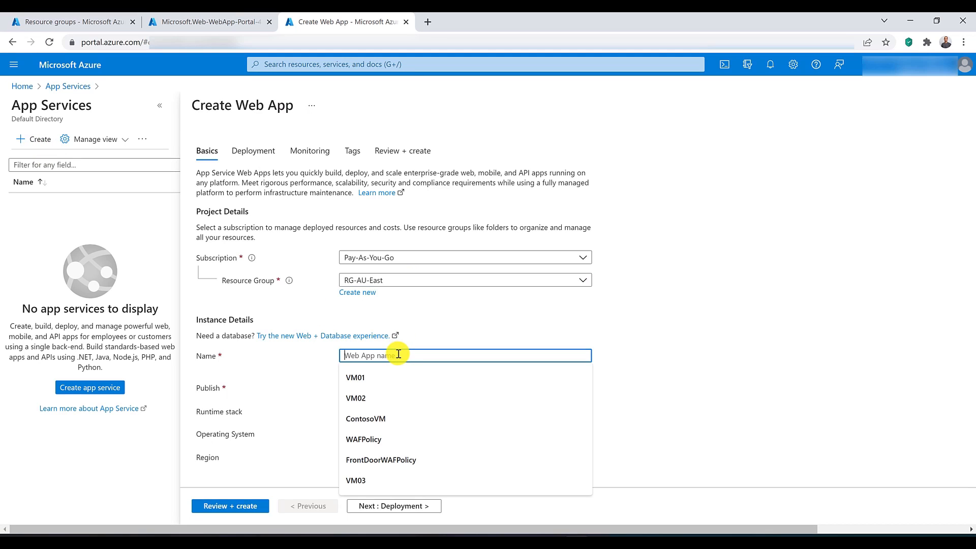
text(Fron)
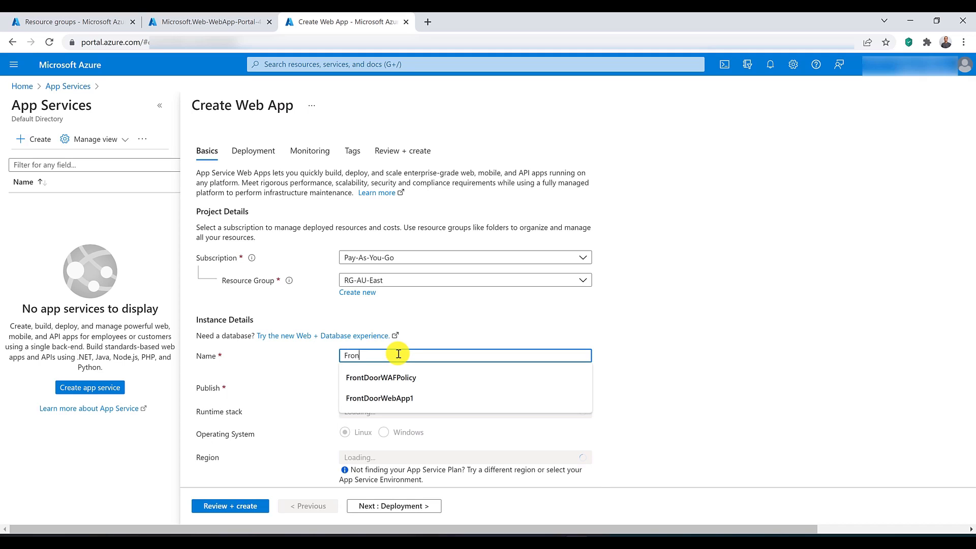
text(t)
key(Down)
key(Down)
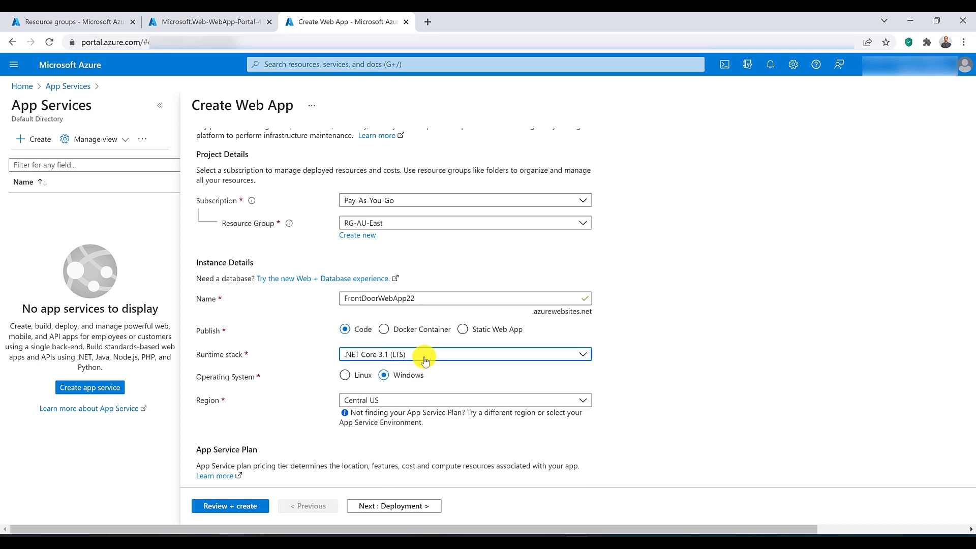
click(425, 356)
click(381, 160)
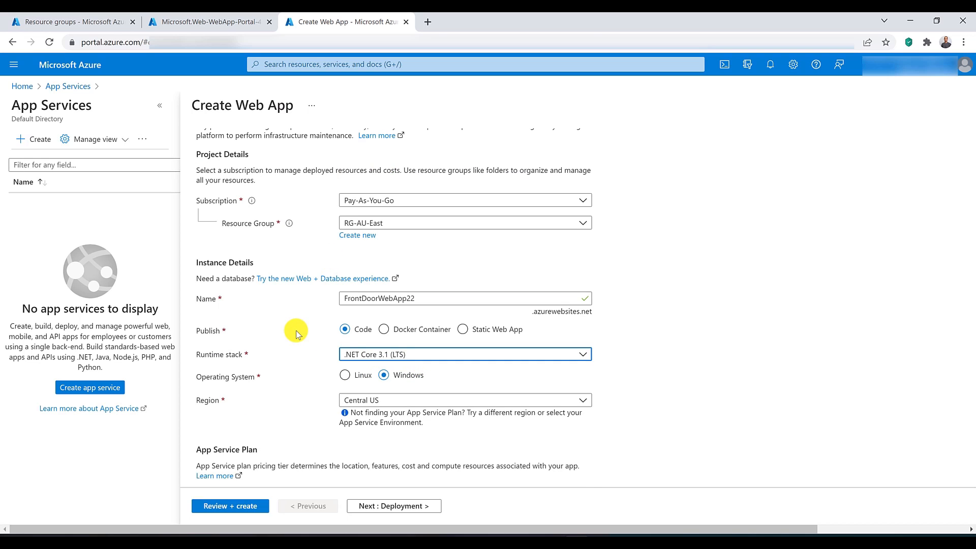
Step: Set the second web app's region to Australia East and keep the ASP-RGAUEast-9cc5 (S1) Windows plan
scroll(298, 333, down, 2)
click(397, 287)
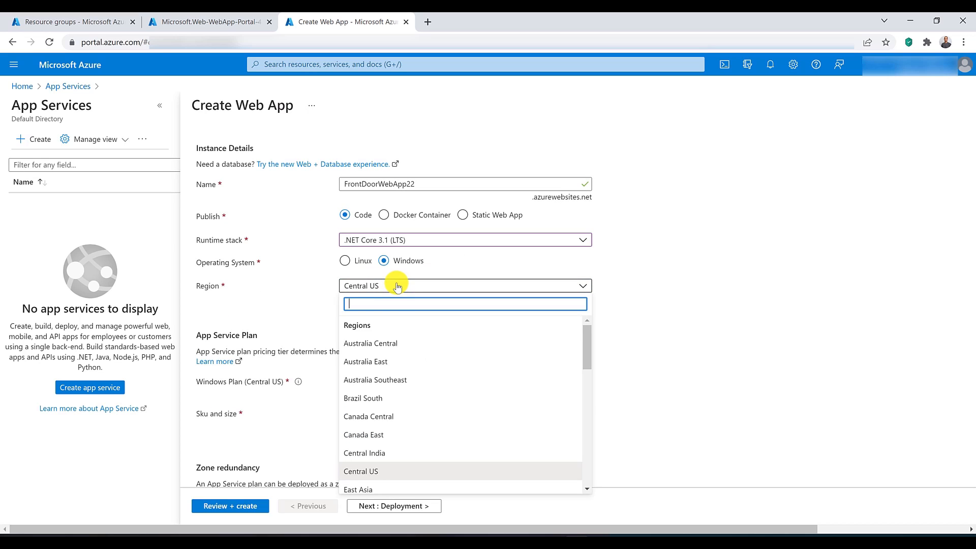
click(389, 362)
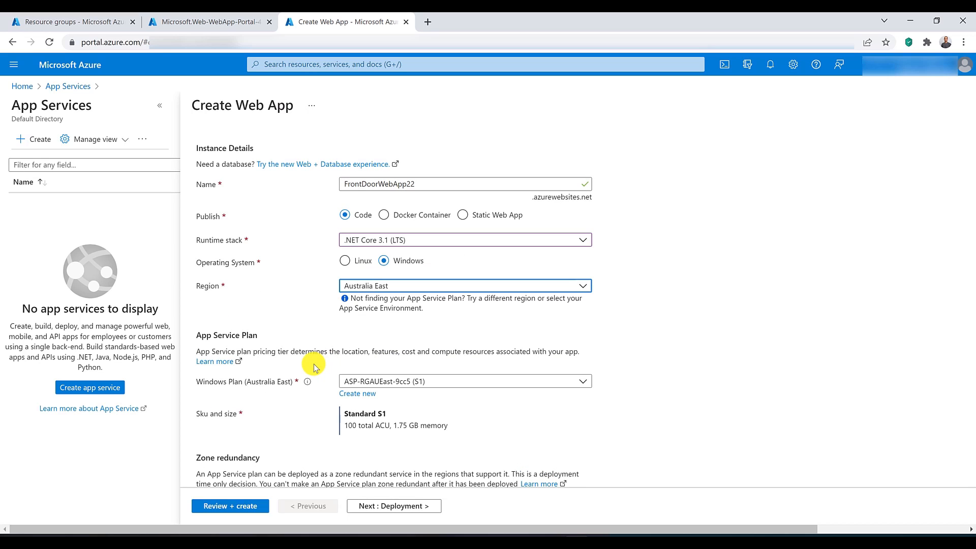
click(423, 382)
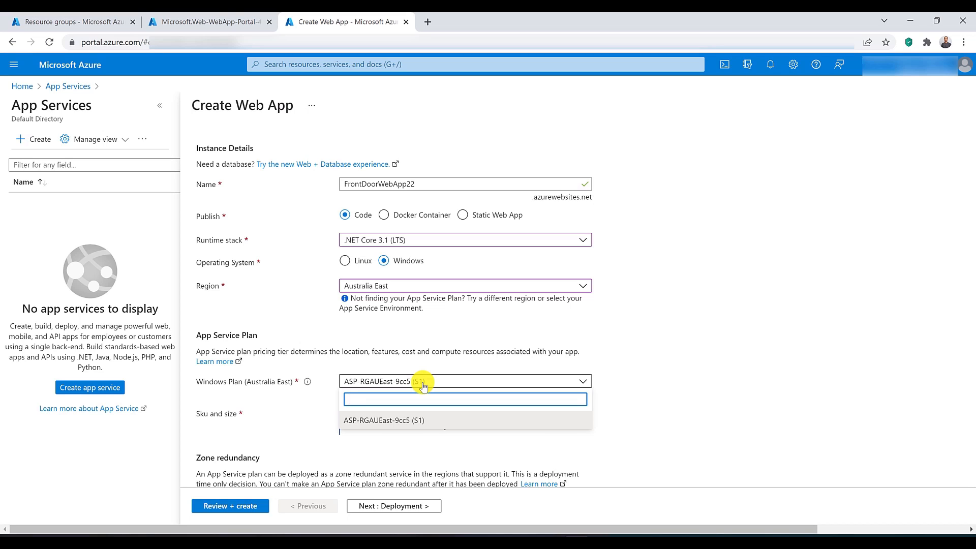
click(422, 384)
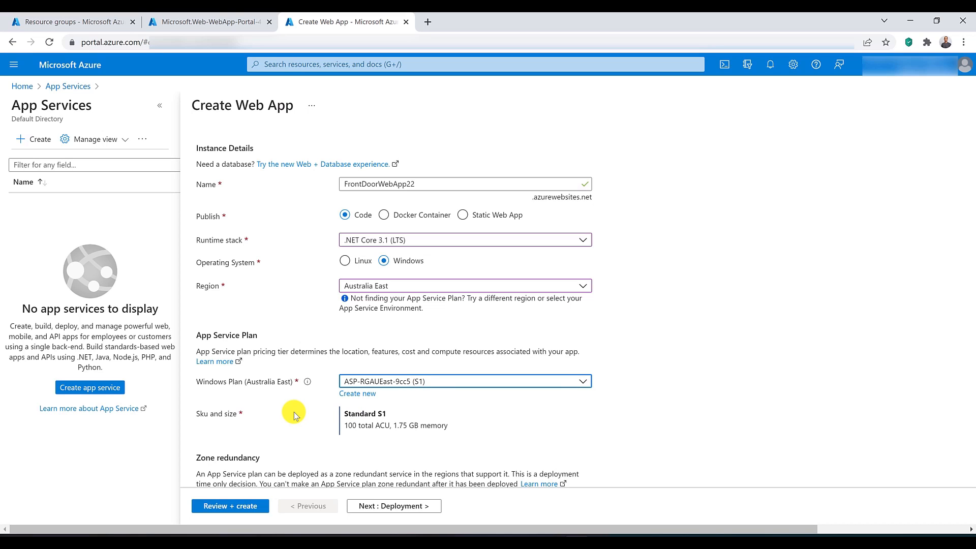
scroll(294, 412, down, 2)
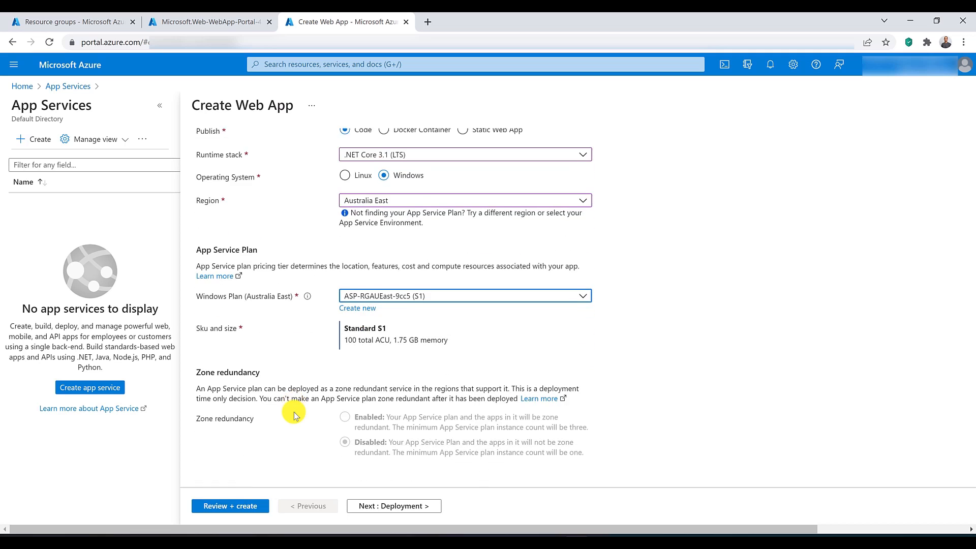
scroll(294, 412, up, 5)
Step: Check the deployment settings of FrontDoorWebApp22, disable Application Insights, and review and create the app
click(254, 152)
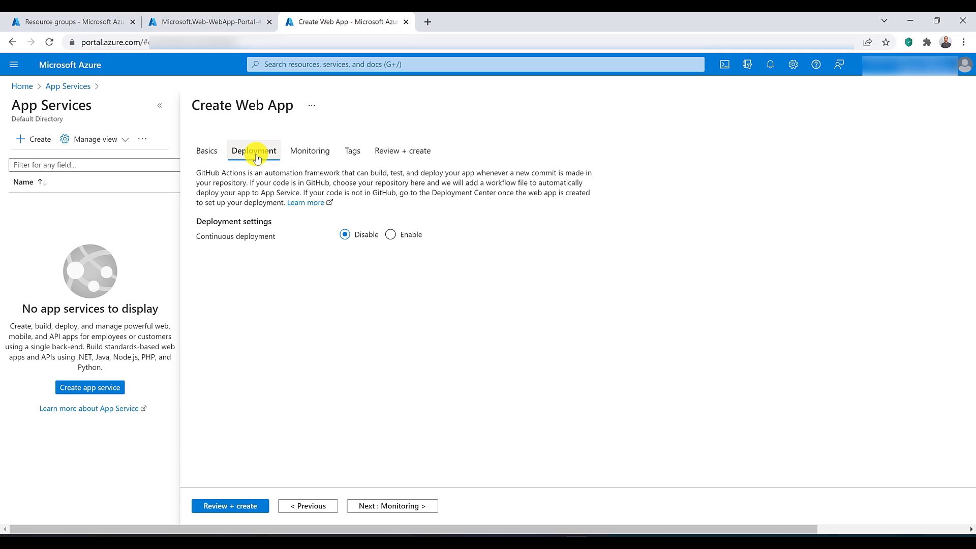
click(320, 160)
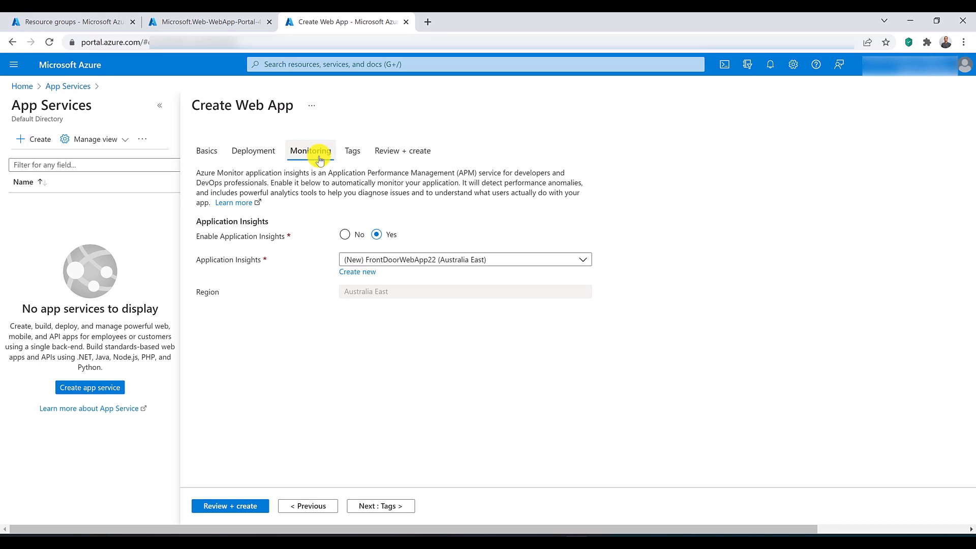
click(344, 234)
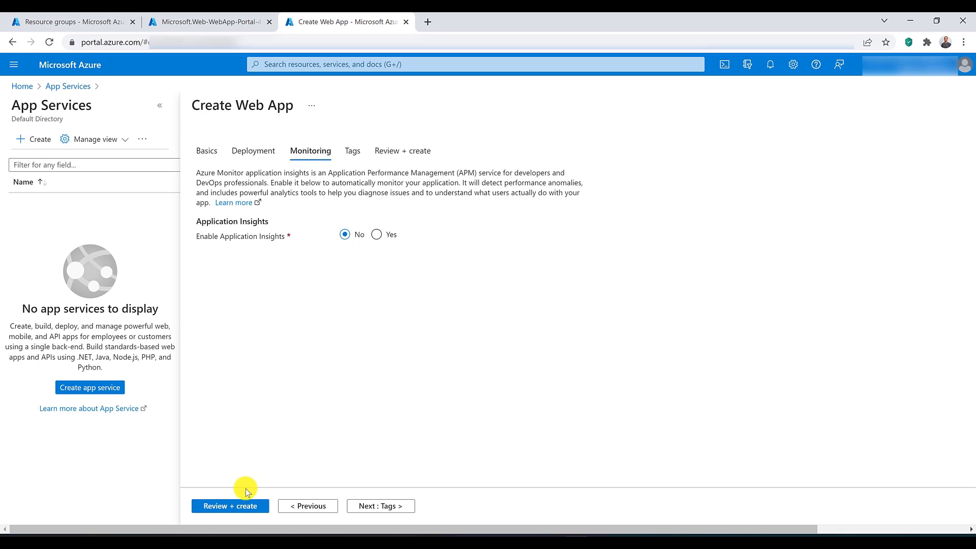
click(243, 505)
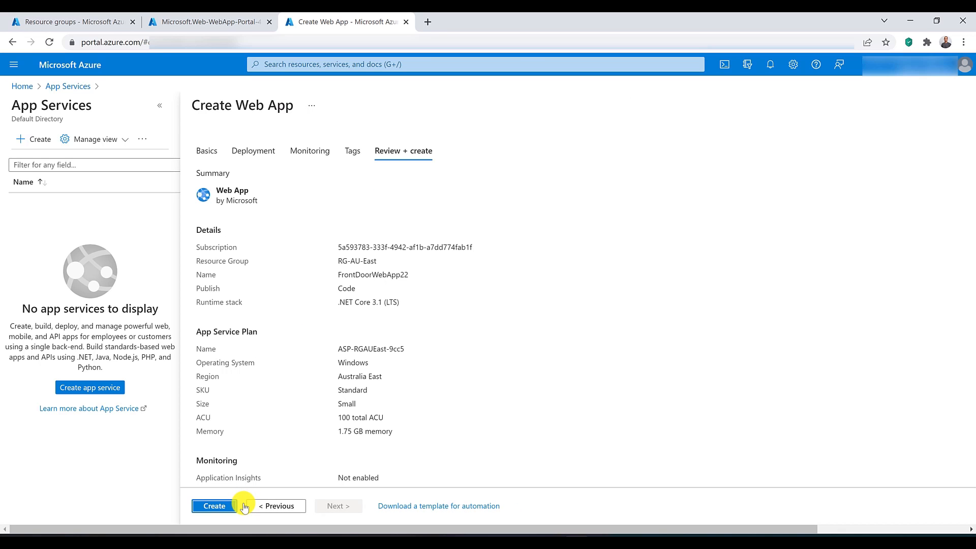
click(224, 506)
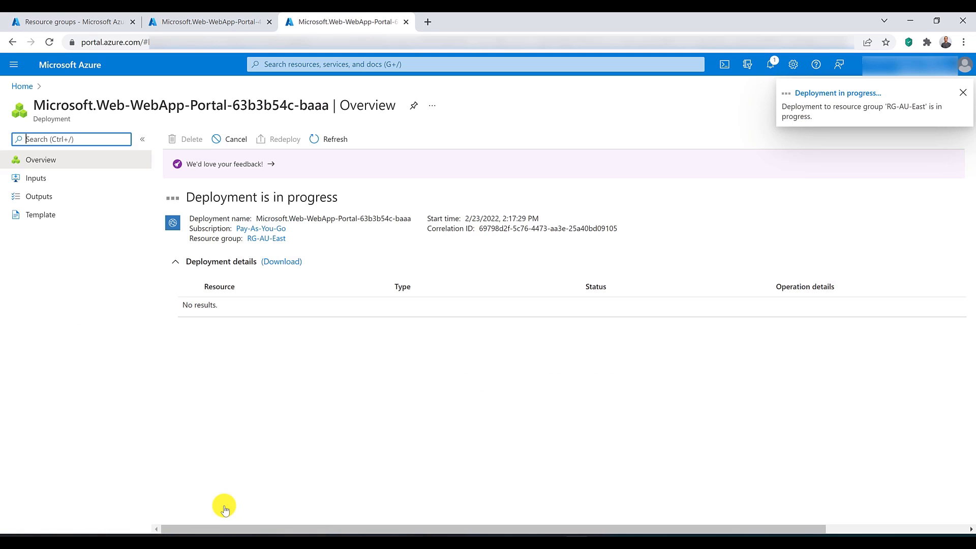
Step: Return to the Resource groups browser tab, search the portal for "front" and open the Front Doors service
click(226, 21)
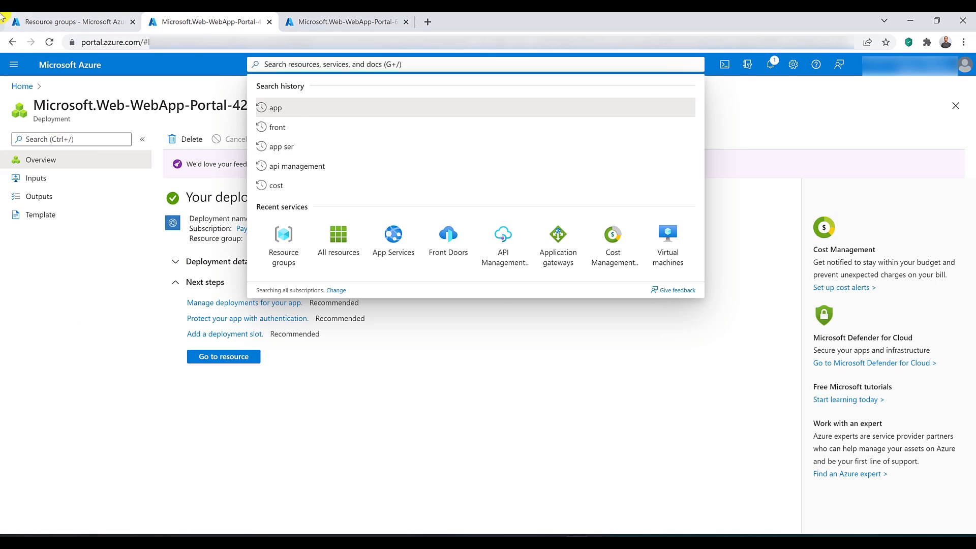
click(59, 20)
click(131, 347)
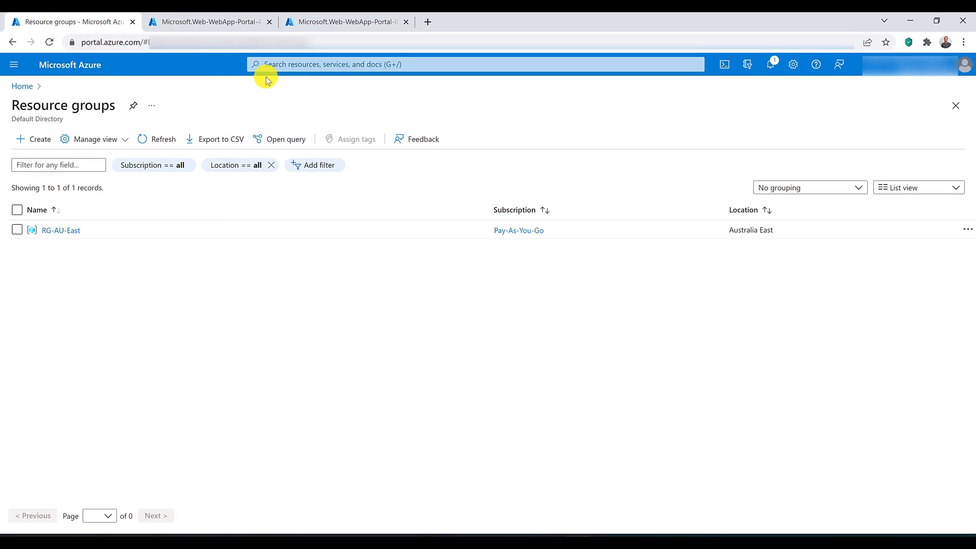
click(294, 64)
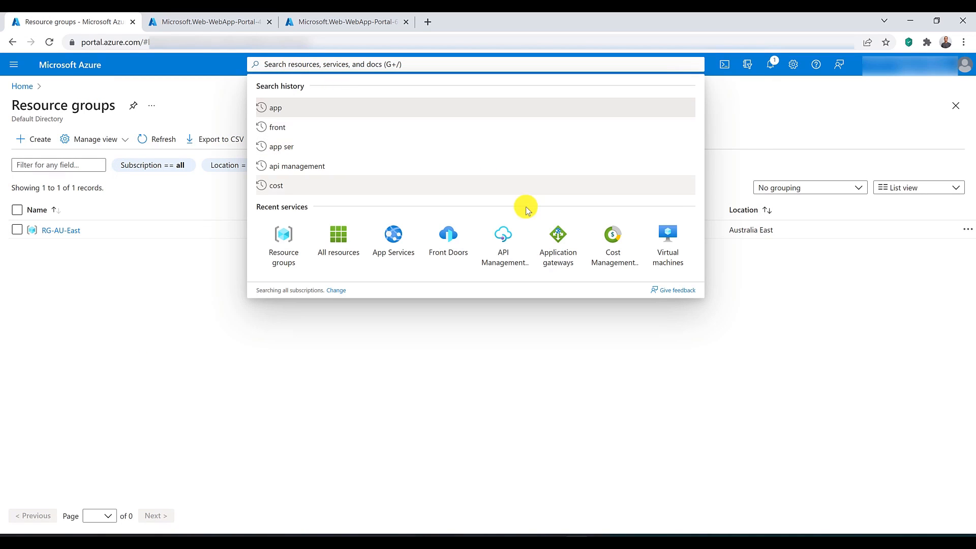
text(front)
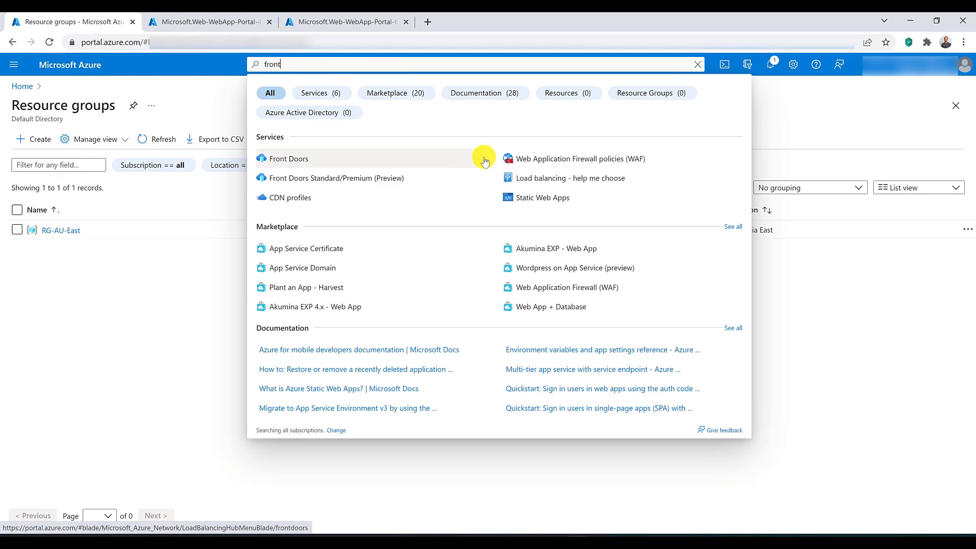
click(288, 158)
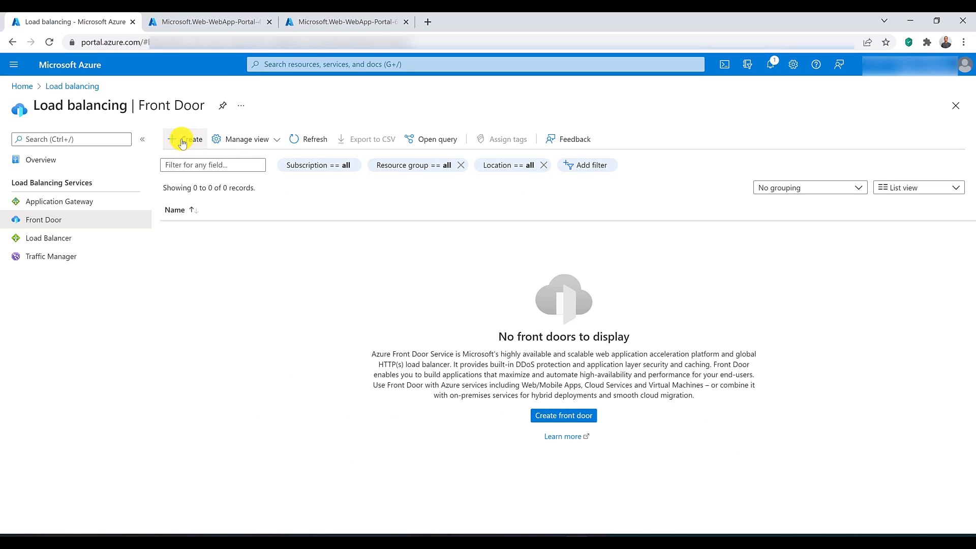
Step: Start creating a Front Door in the RG-AU-East resource group and proceed to its configuration
click(183, 143)
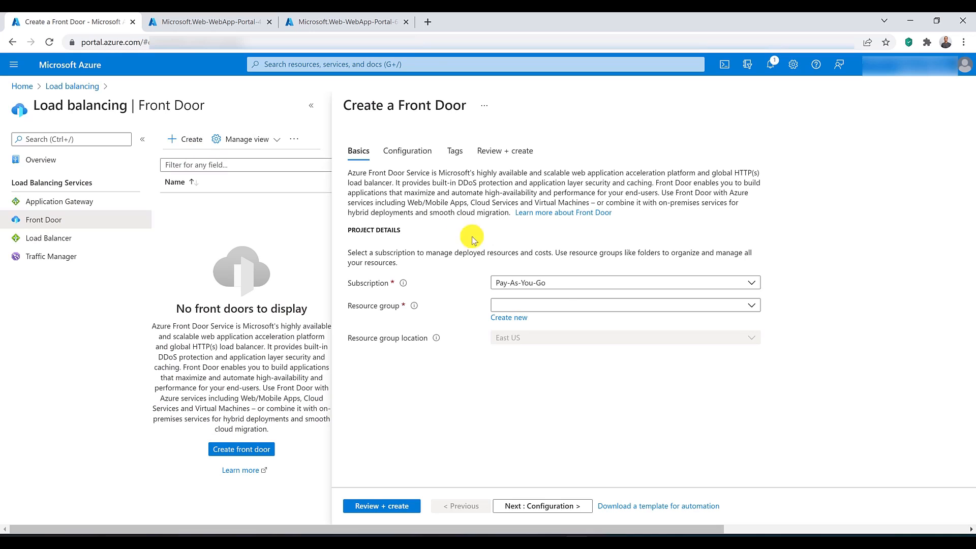
click(562, 303)
click(563, 362)
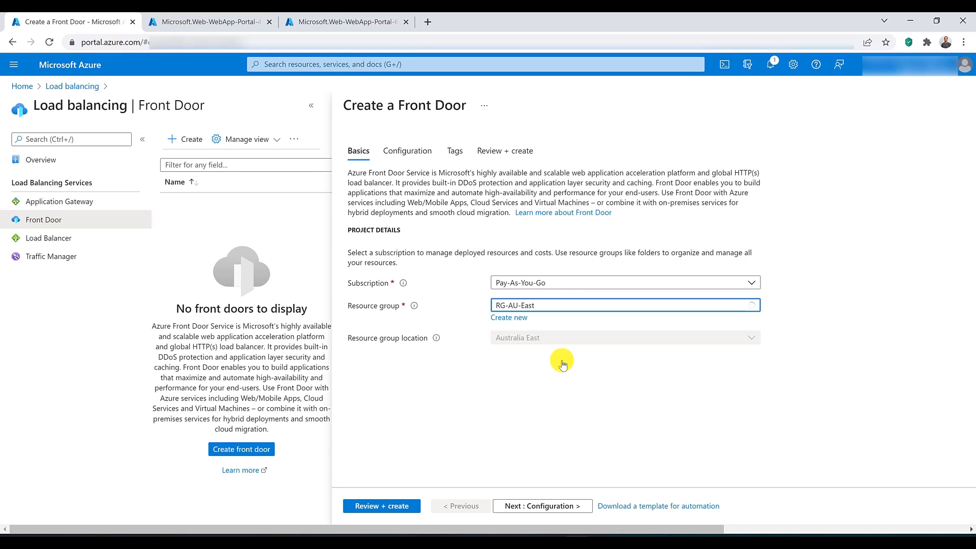
click(544, 506)
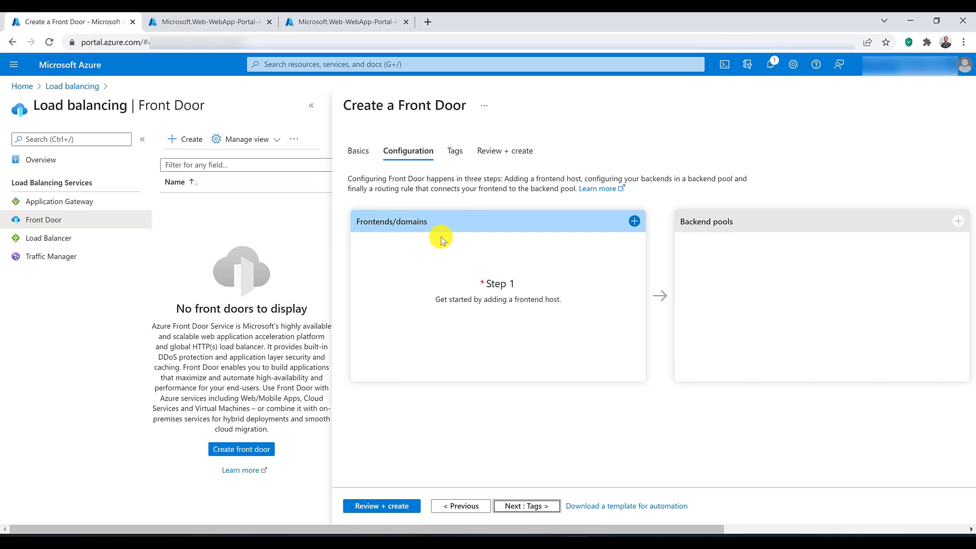
Step: Add a frontend host named myfrontdoor followed by a personal name, leaving session affinity and the web application firewall disabled
click(634, 221)
click(723, 164)
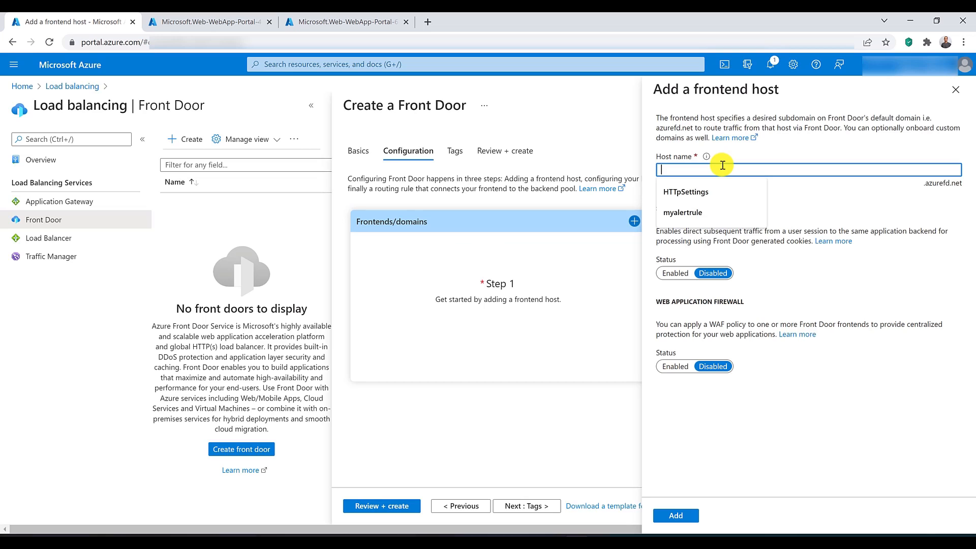
text(myfrontdoor)
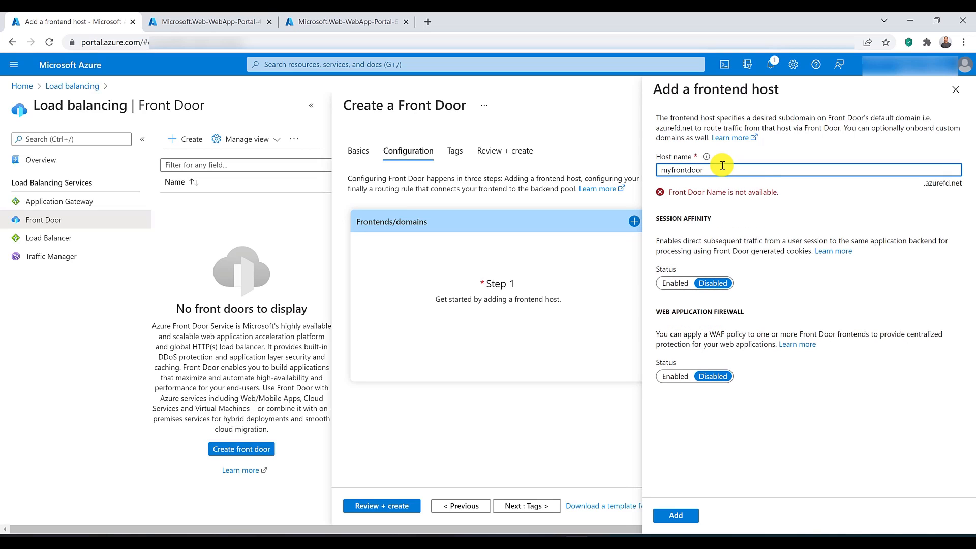
text(hussein)
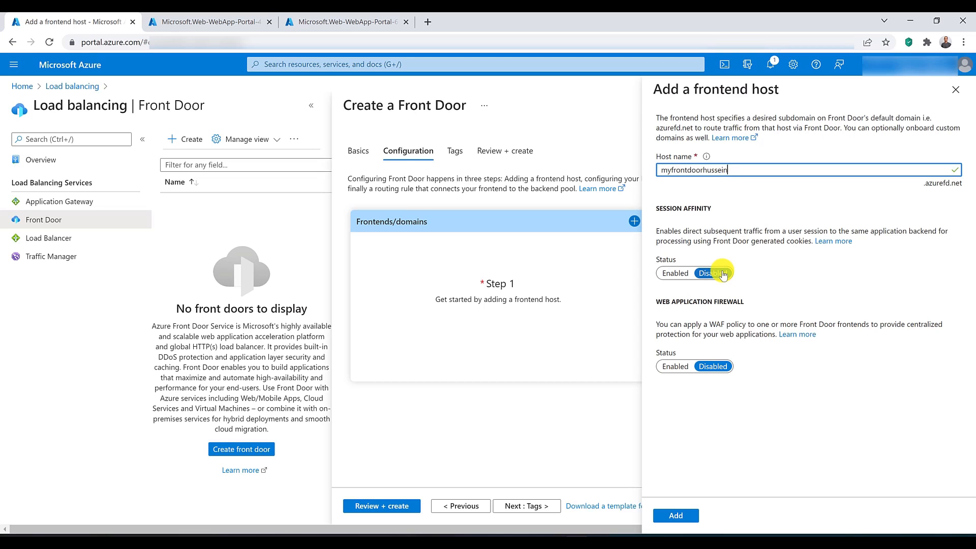
click(682, 516)
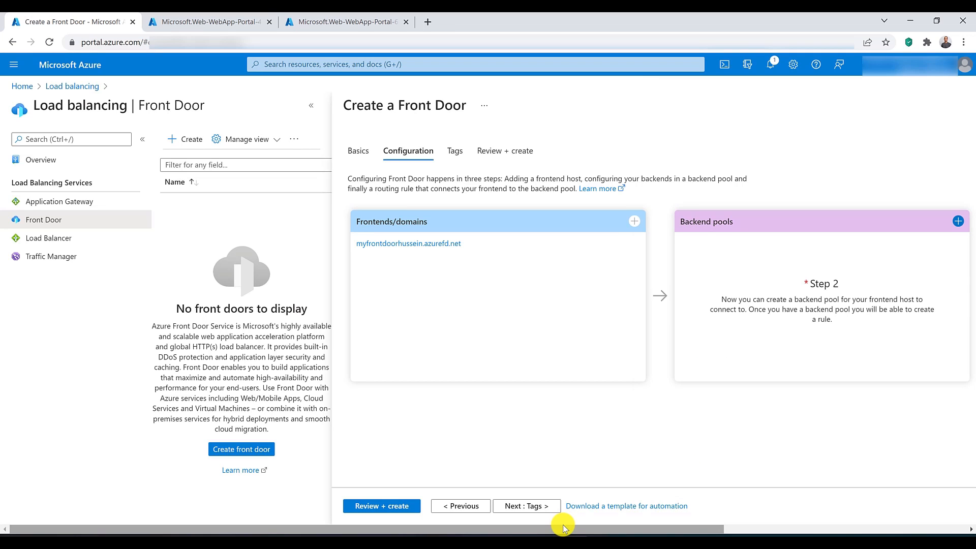
Step: Start adding a backend pool to the Front Door configuration and name it backendpool
drag(563, 526, 755, 471)
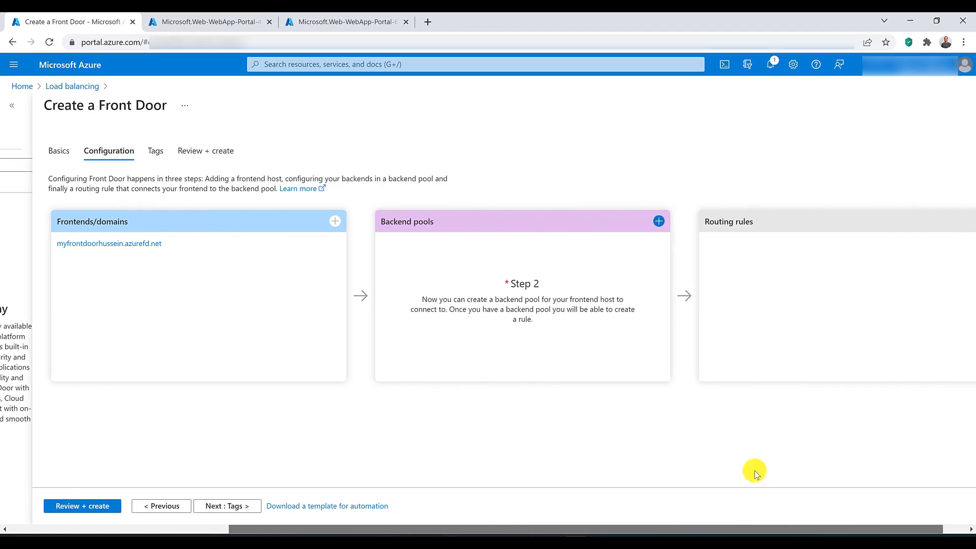
click(658, 222)
click(680, 158)
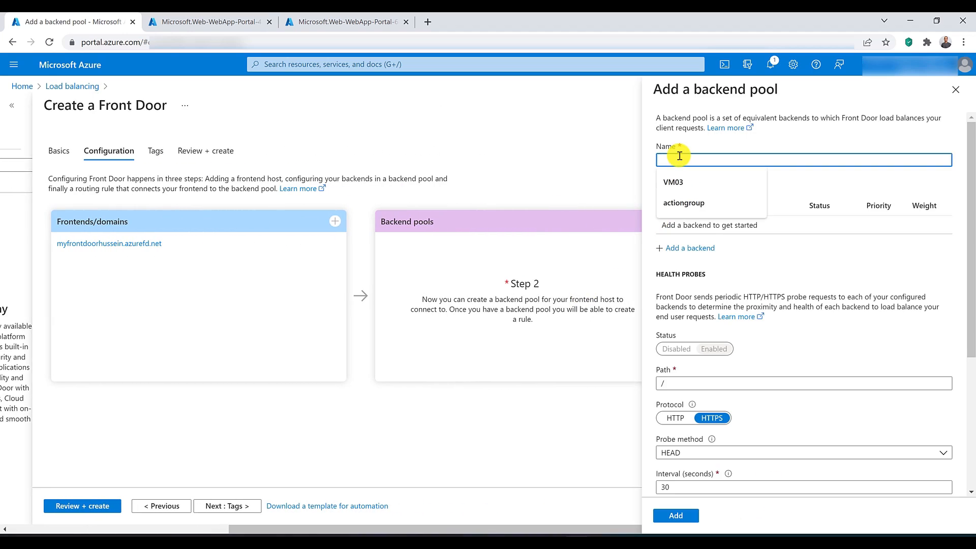
text(backendpool)
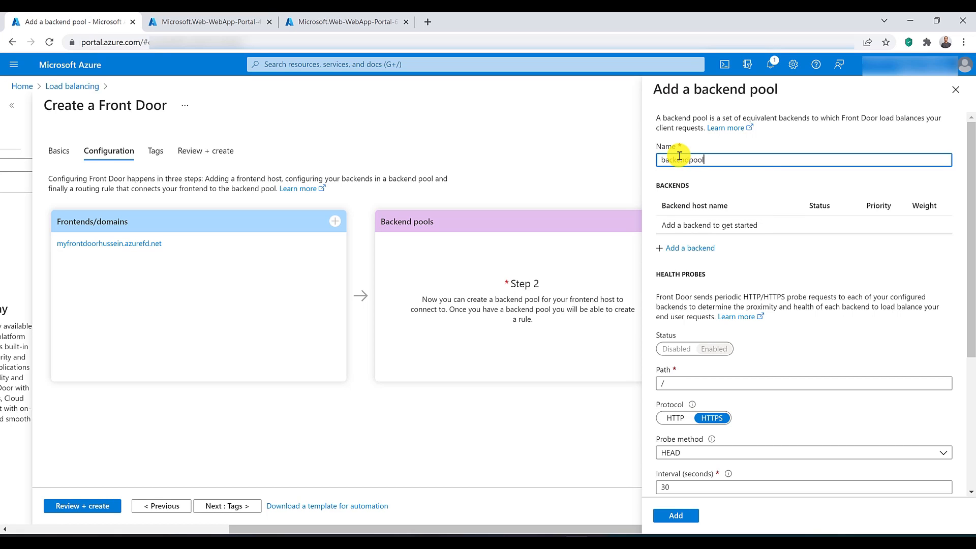
Step: Add frontdoorwebapp1.azurewebsites.net to the pool as an App service backend, keeping priority 1 and weight 50
click(693, 249)
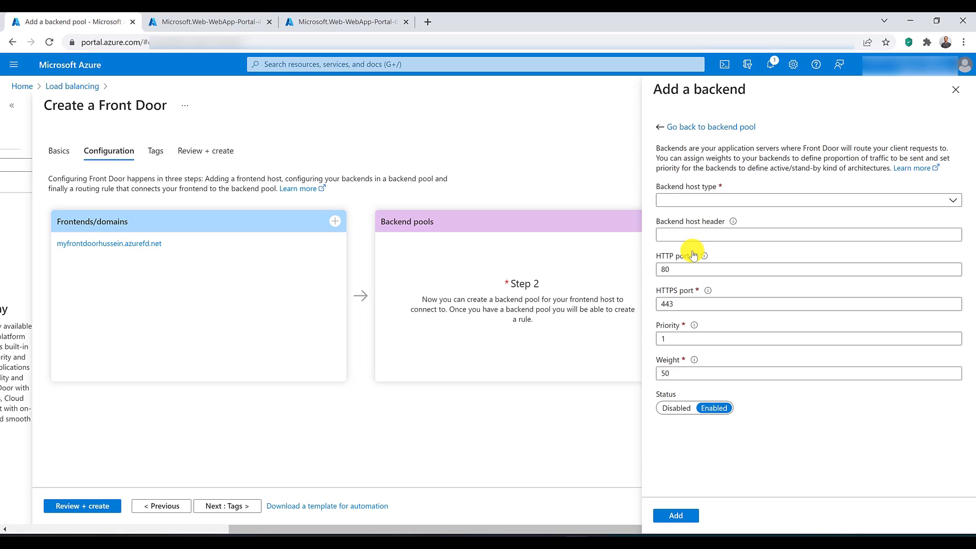
click(674, 200)
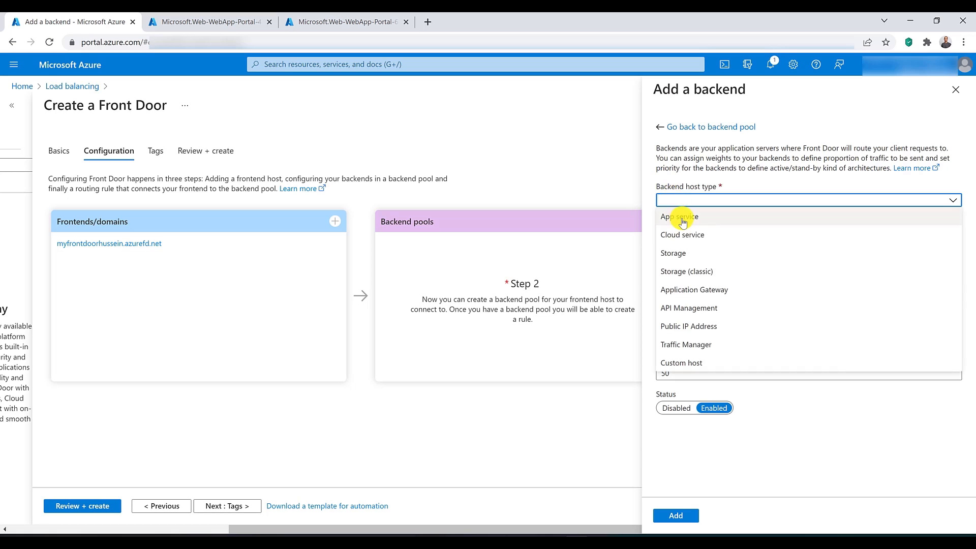
click(681, 217)
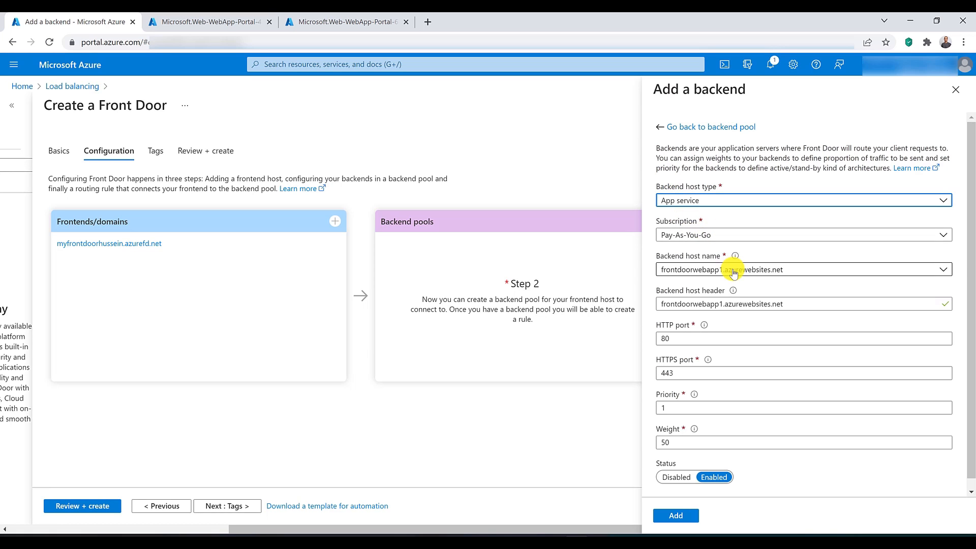
click(734, 272)
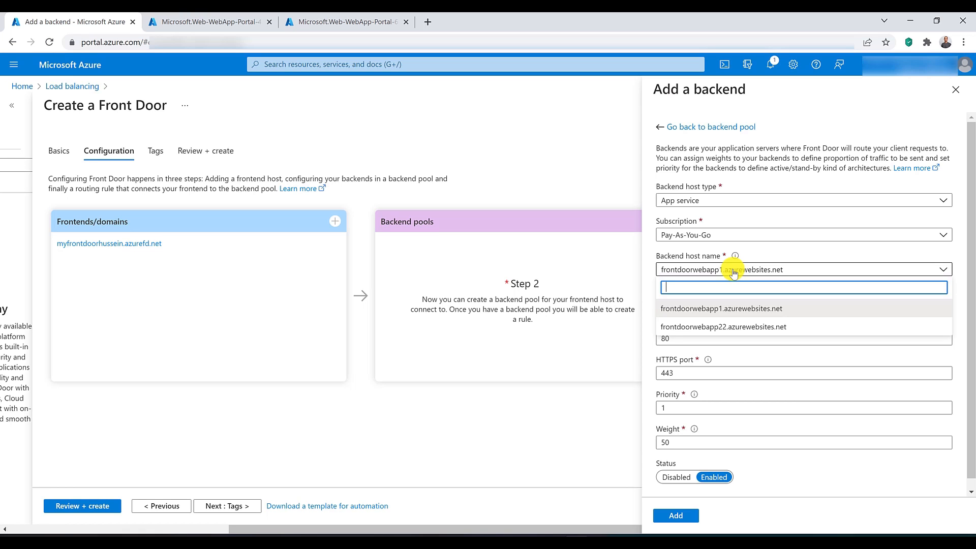
click(734, 273)
scroll(707, 356, down, 1)
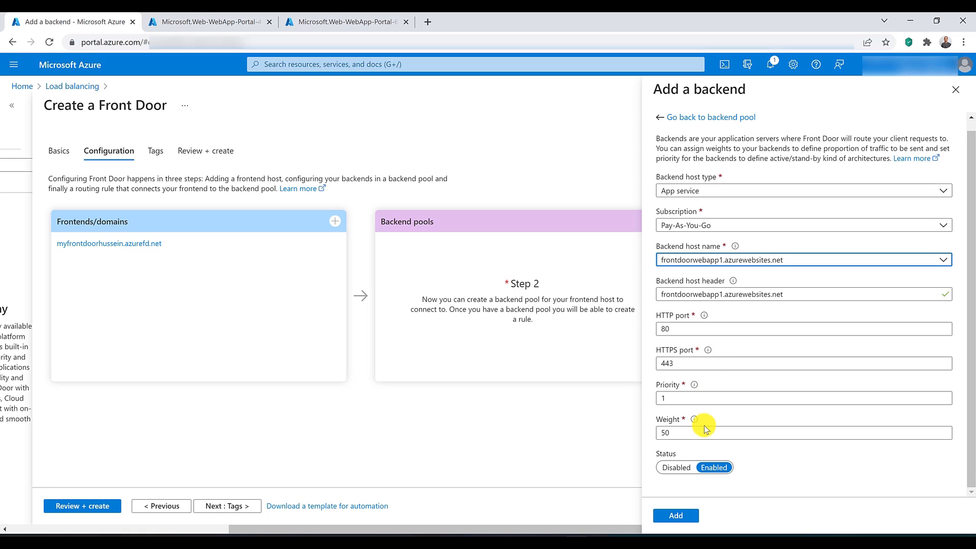
click(676, 520)
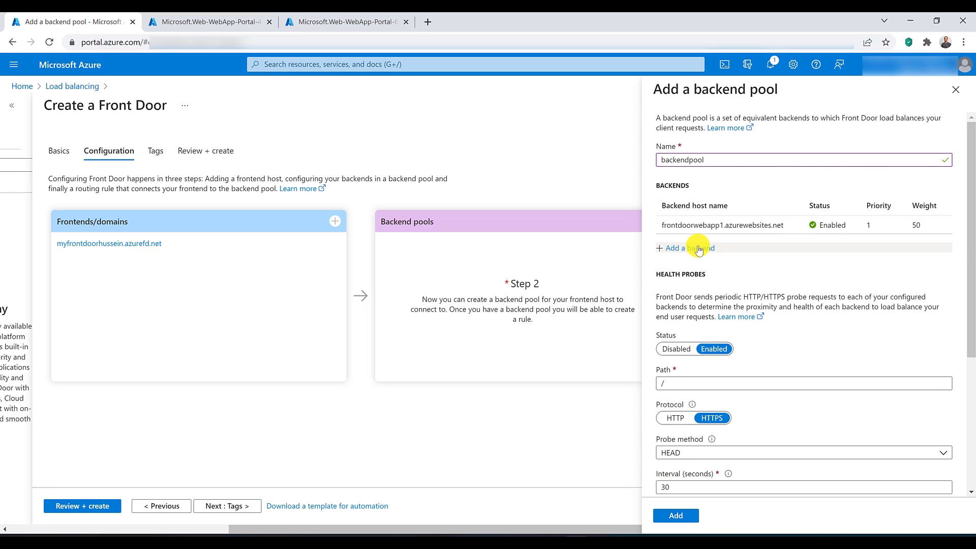
Step: Add frontdoorwebapp22.azurewebsites.net as a second App service backend, then add the pool with default health probe and load balancing settings
click(699, 249)
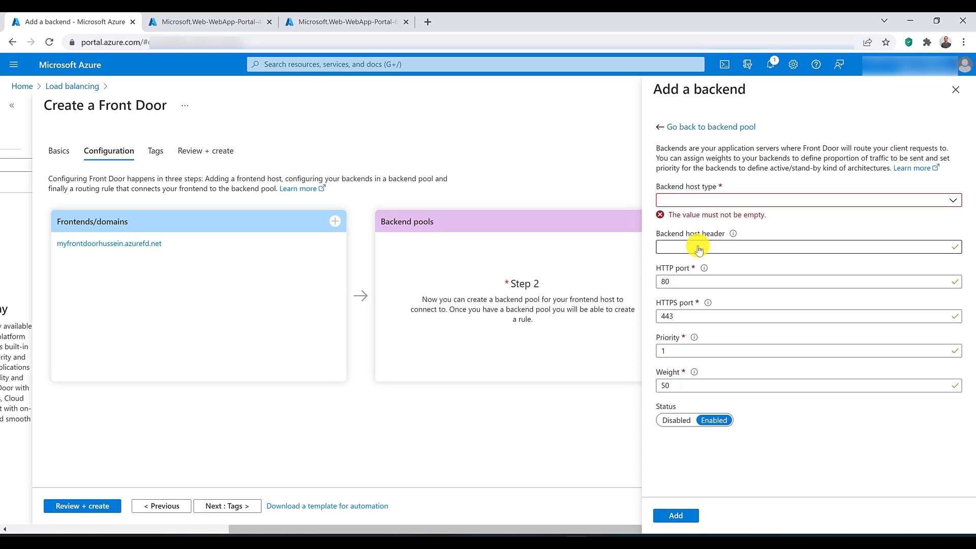
click(683, 199)
click(684, 216)
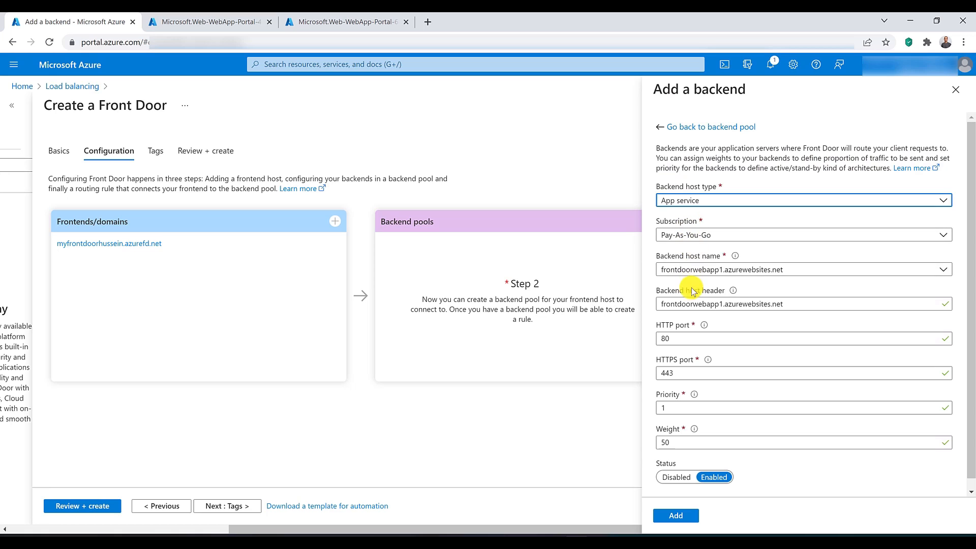
click(706, 270)
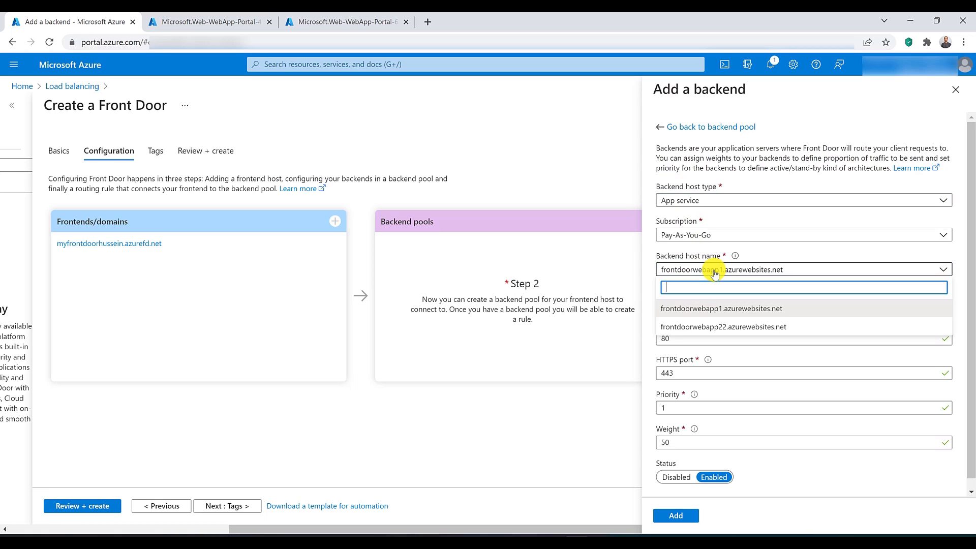
click(706, 328)
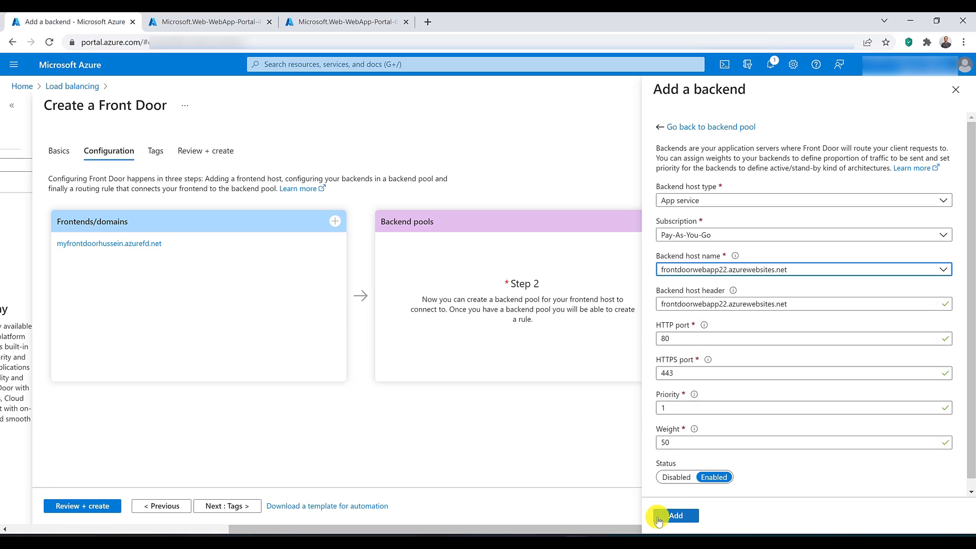
click(676, 516)
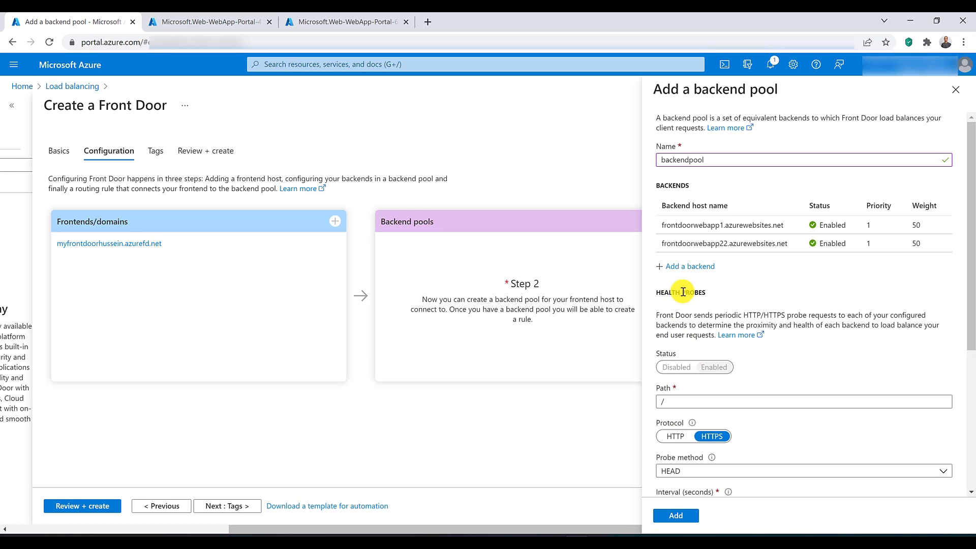
scroll(683, 292, down, 5)
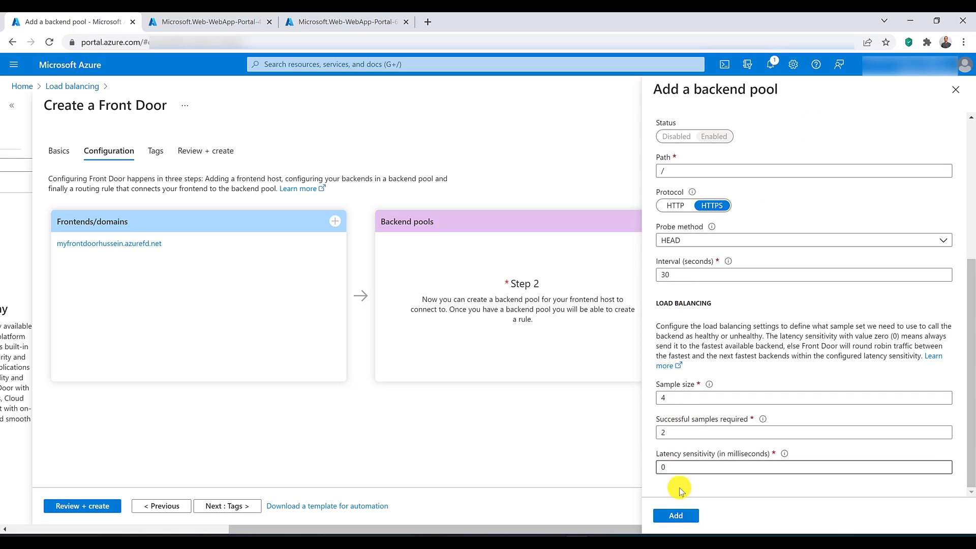
click(676, 515)
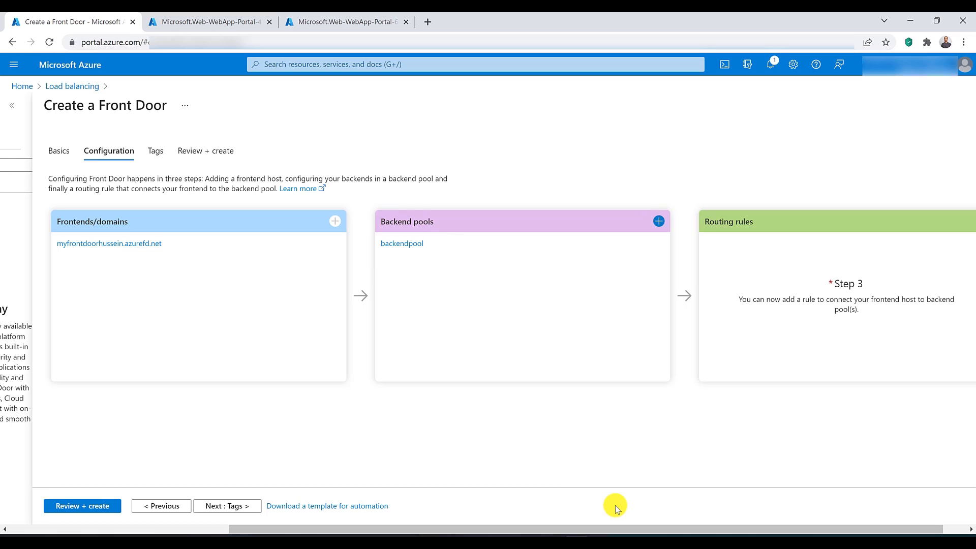
Step: Start a routing rule named routingrule, keeping HTTP and HTTPS as accepted protocols and the existing frontend host
drag(621, 526, 736, 523)
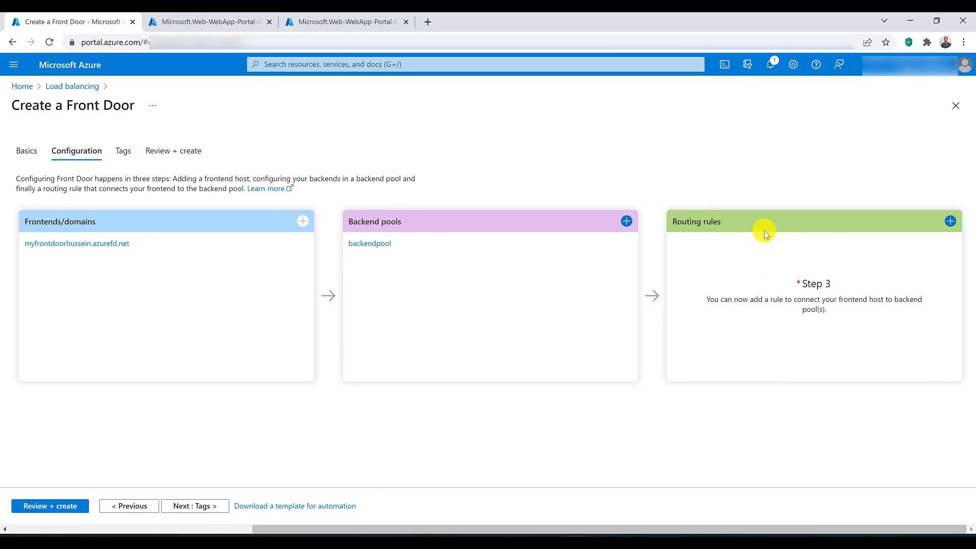
click(951, 222)
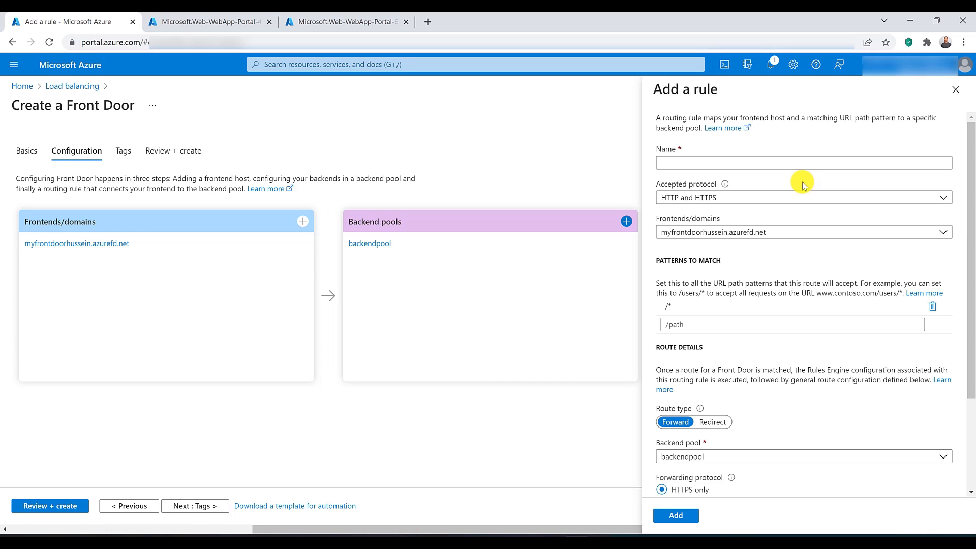
click(776, 162)
text(routingrule)
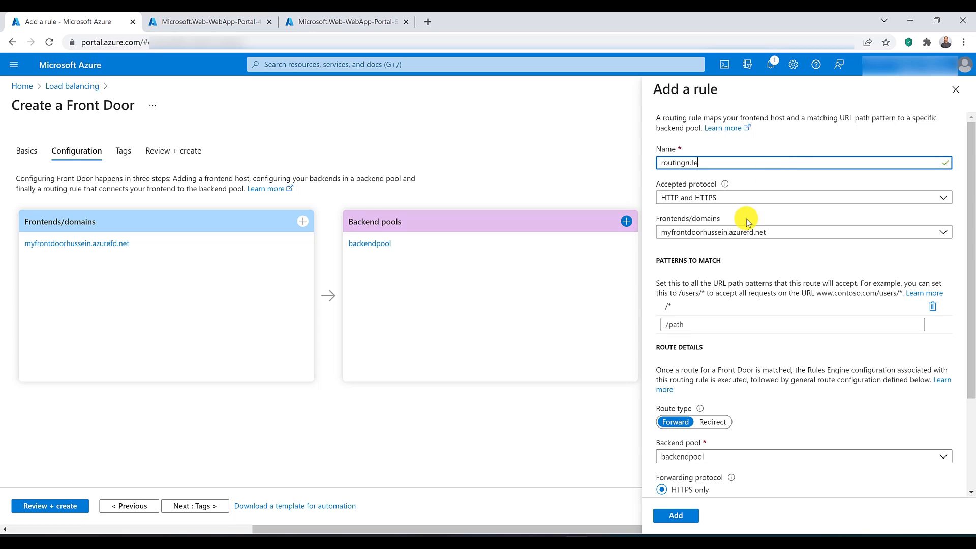
click(744, 198)
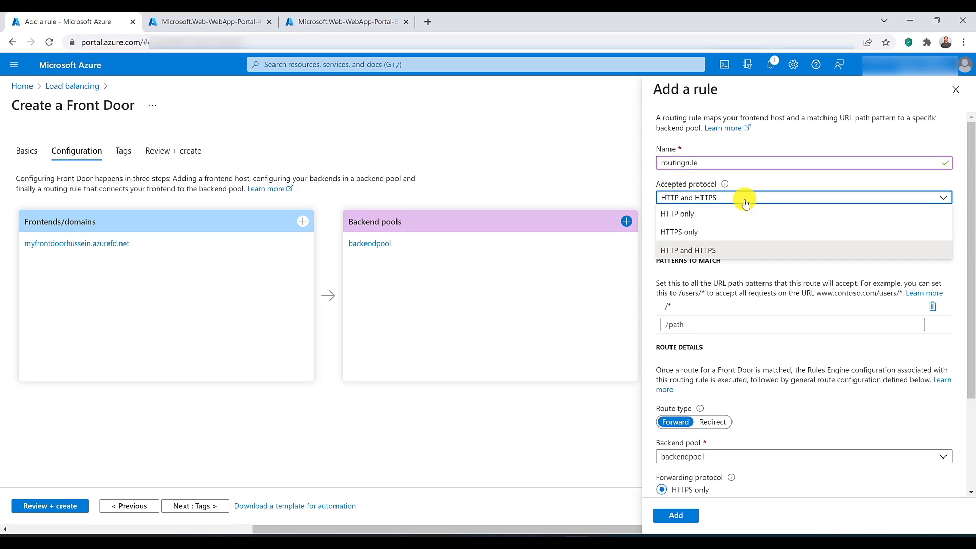
click(746, 203)
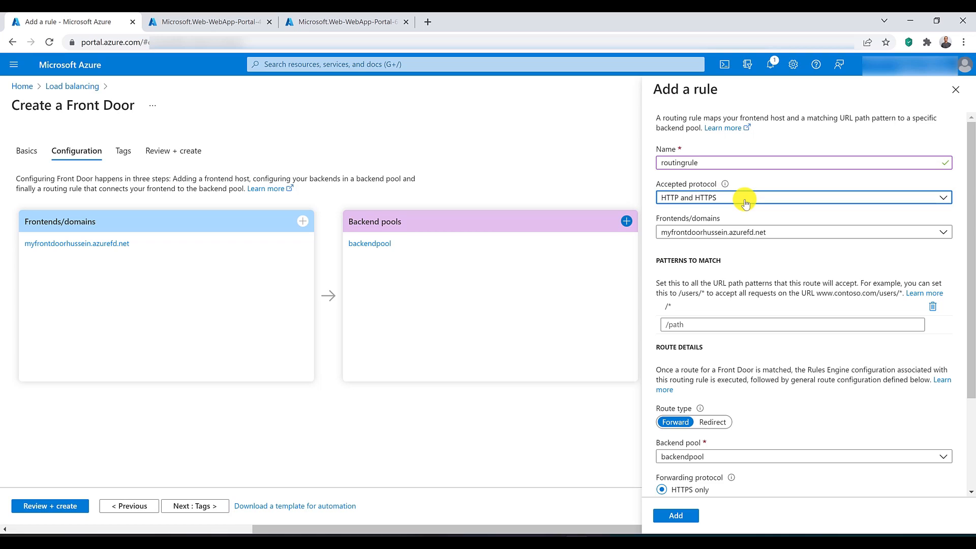
click(781, 234)
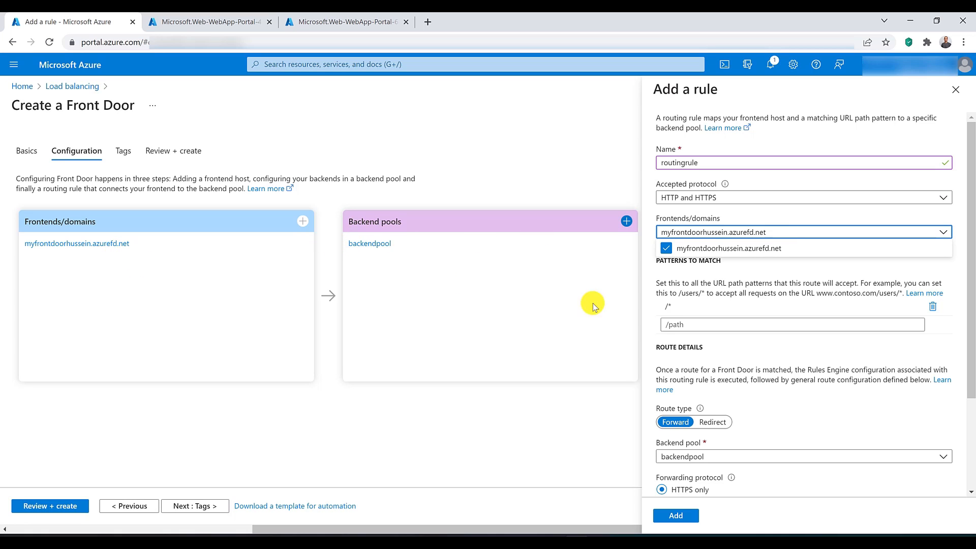
click(675, 288)
Step: Keep the rule forwarding to backendpool over HTTPS only, with URL rewrite and caching disabled, and add it
scroll(676, 288, down, 2)
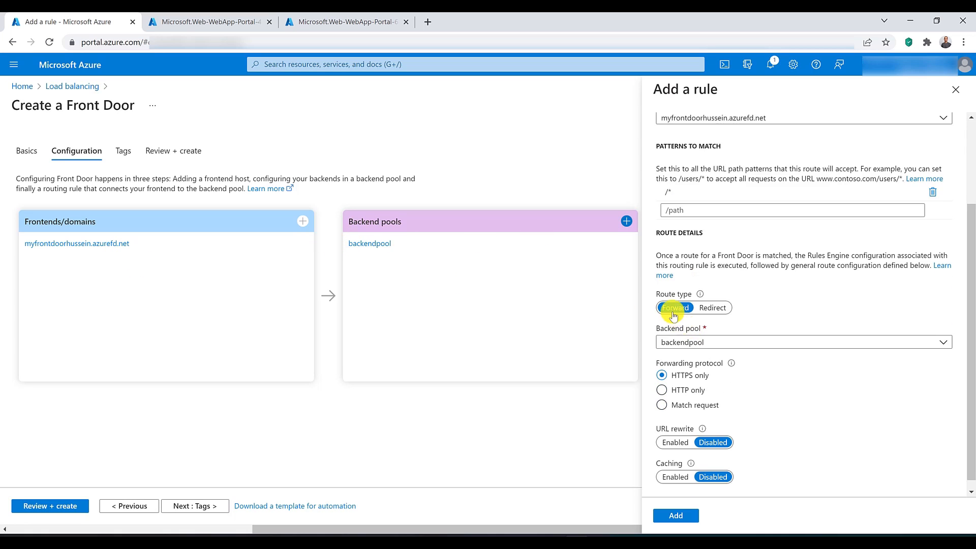
click(683, 343)
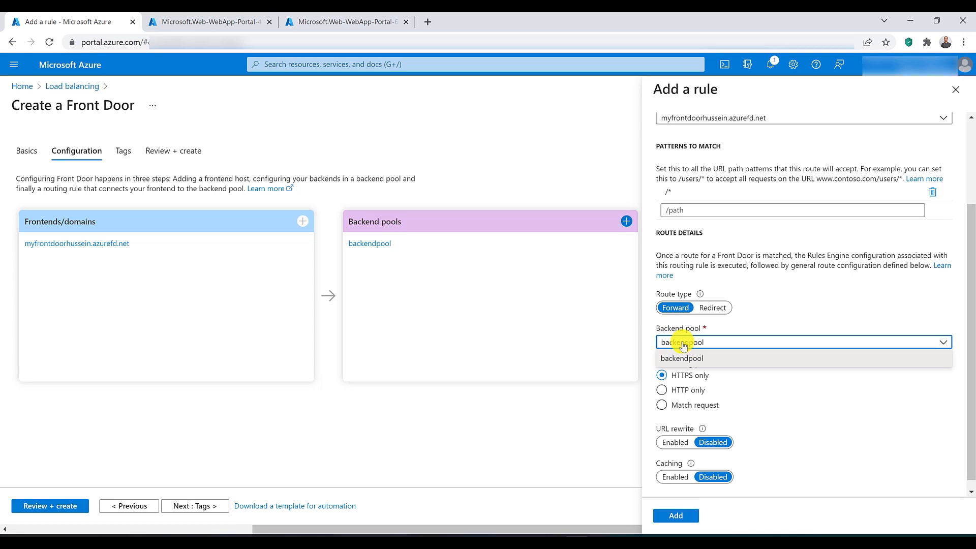
click(768, 385)
scroll(770, 386, down, 1)
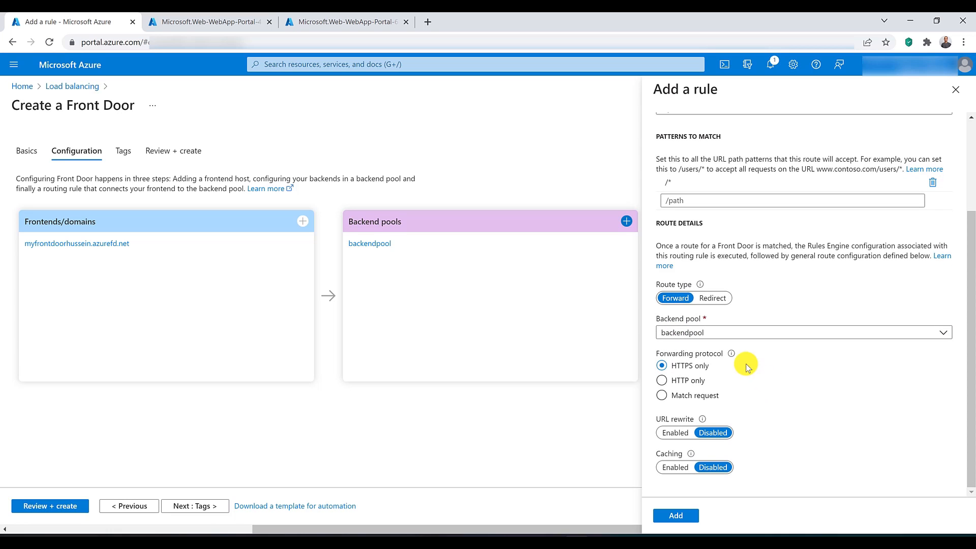
click(681, 517)
Step: Review and create the Front Door, and open the deployed resource
click(66, 509)
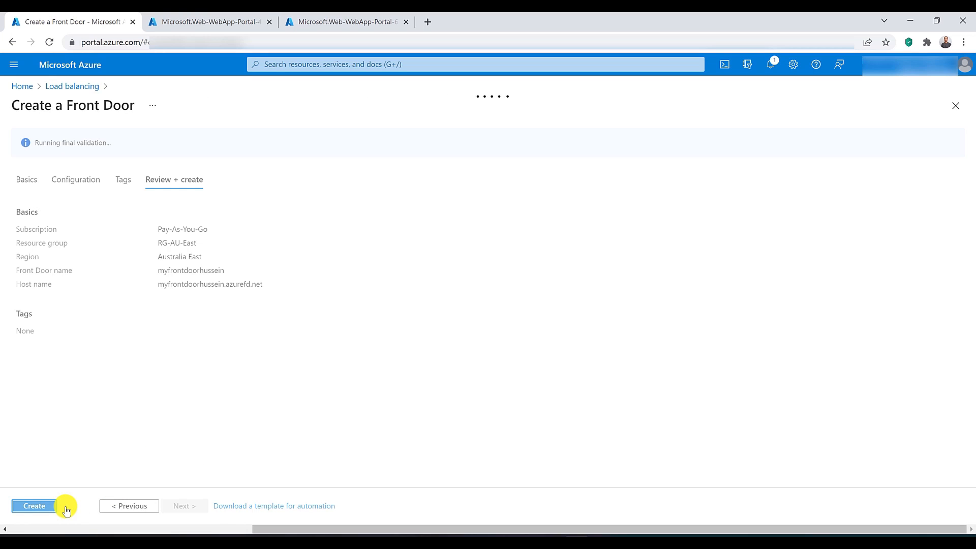
click(38, 507)
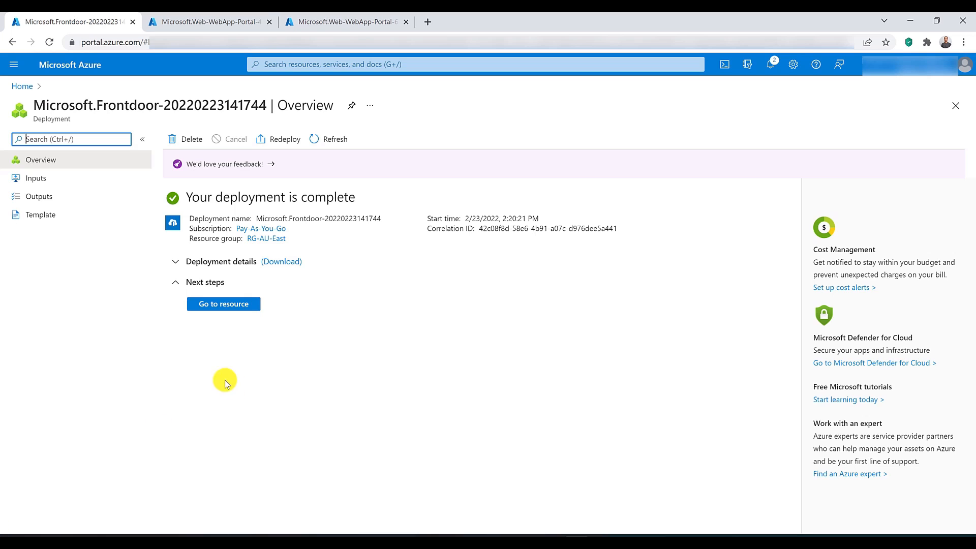
click(224, 304)
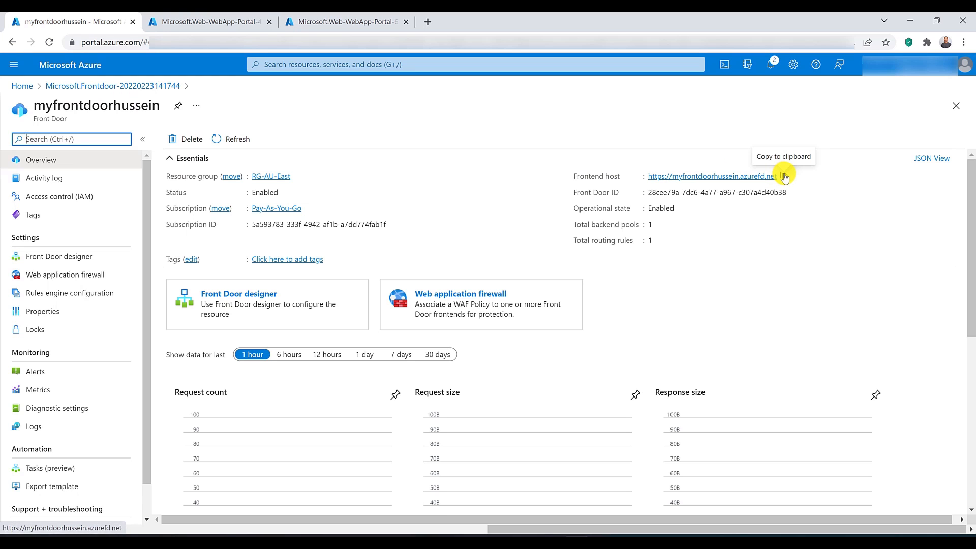
Step: Copy the Front Door's frontend host URL and load it in a new browser tab
click(784, 176)
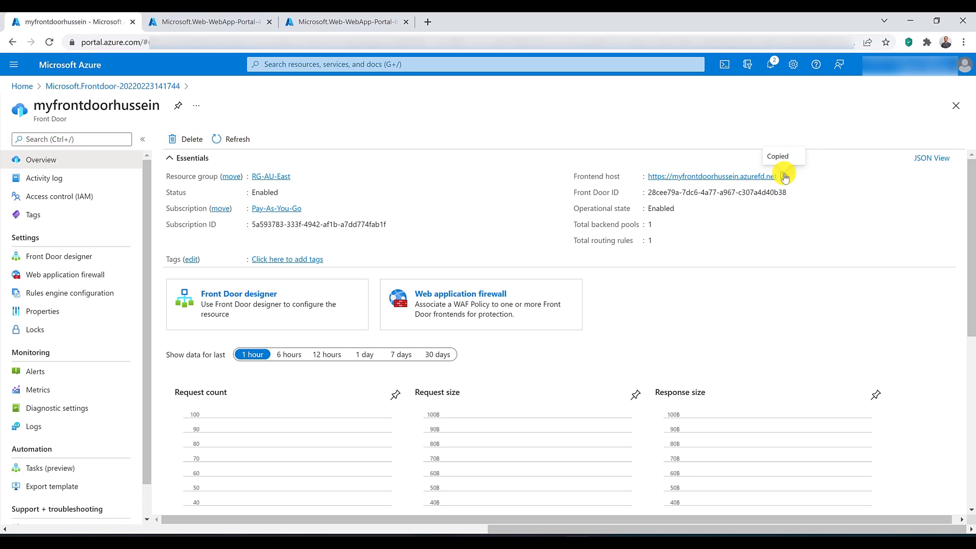
click(428, 22)
key(ctrl+v)
key(Return)
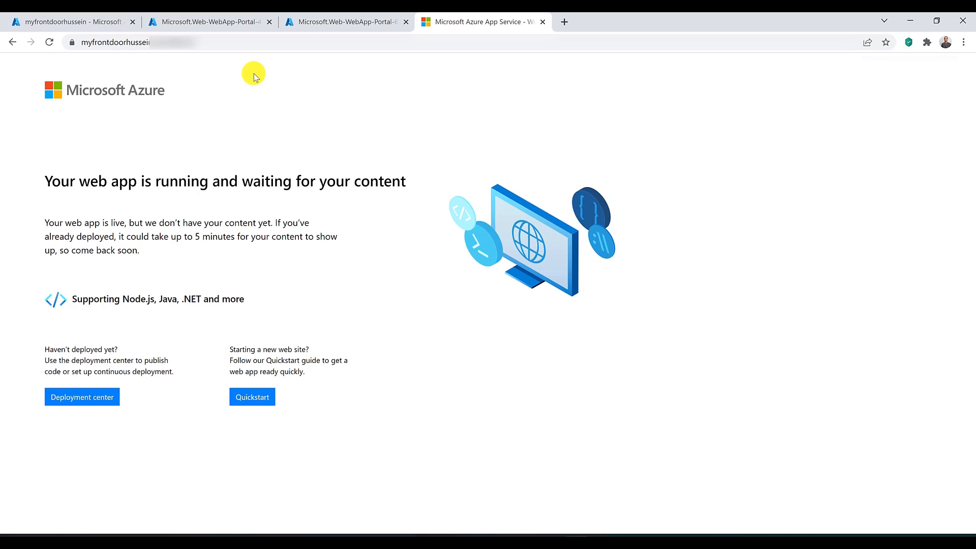
Step: Open the list of App Services and stop both web apps, FrontDoorWebApp1 and FrontDoorWebApp22
click(327, 21)
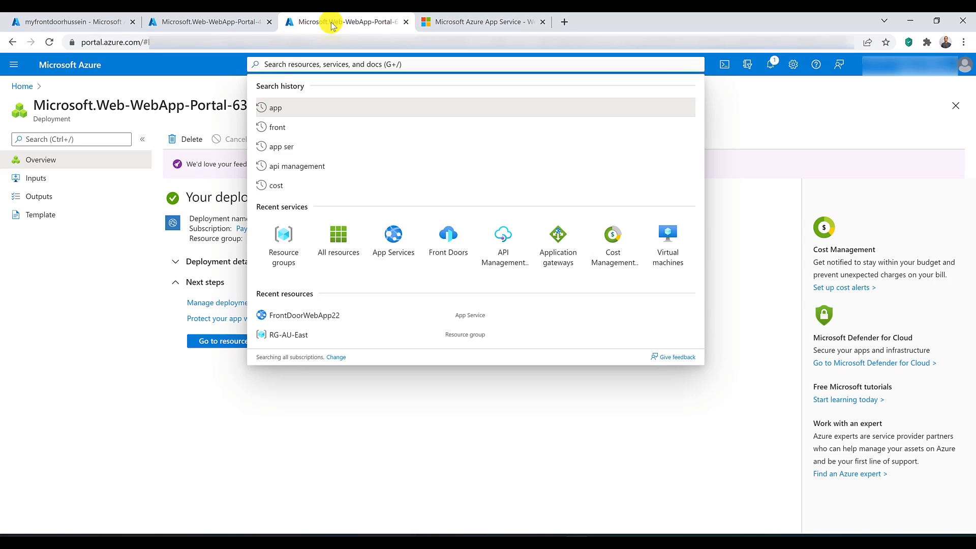
click(229, 391)
click(222, 342)
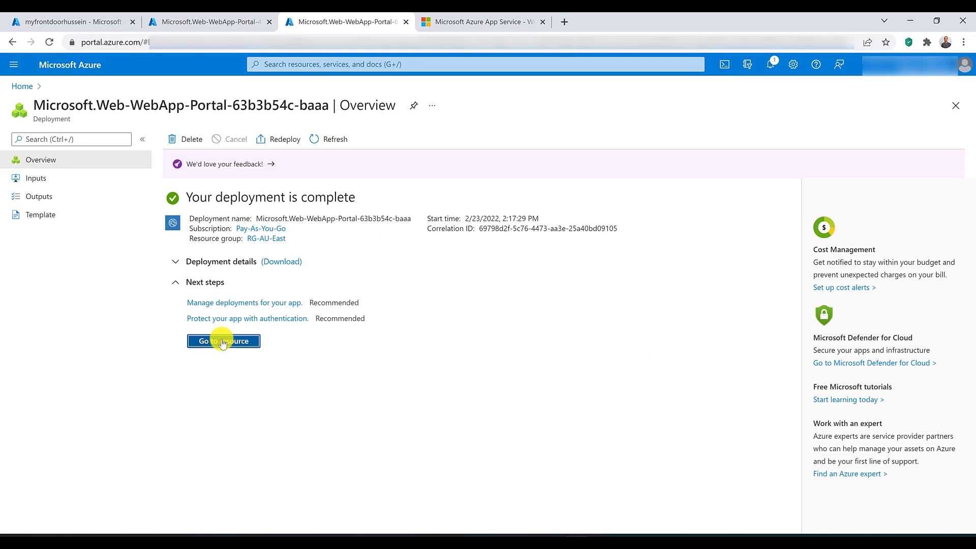
click(296, 63)
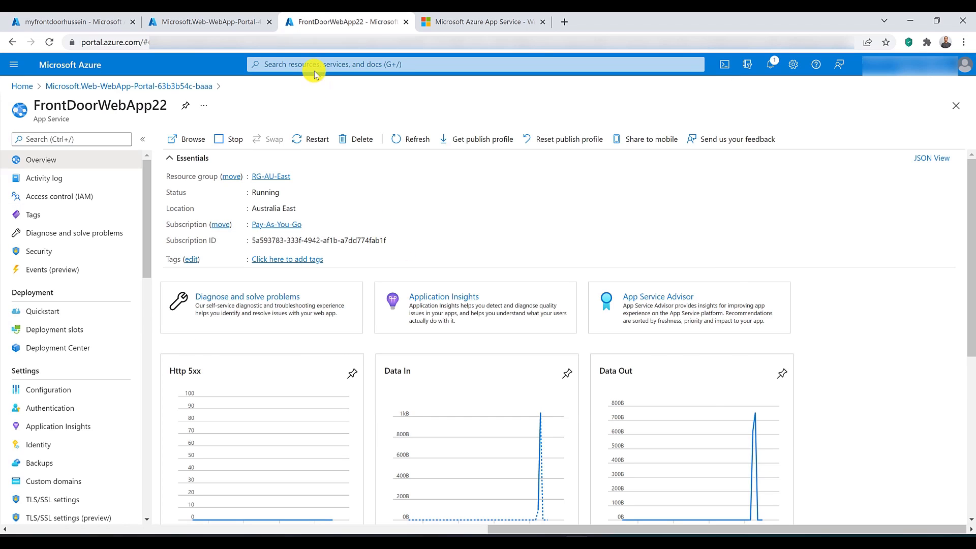
click(315, 65)
click(381, 251)
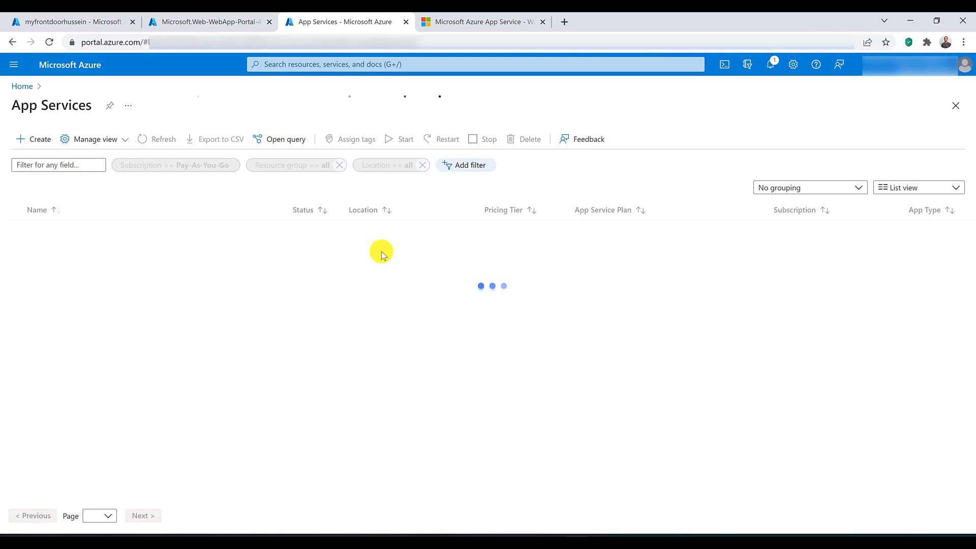
click(17, 209)
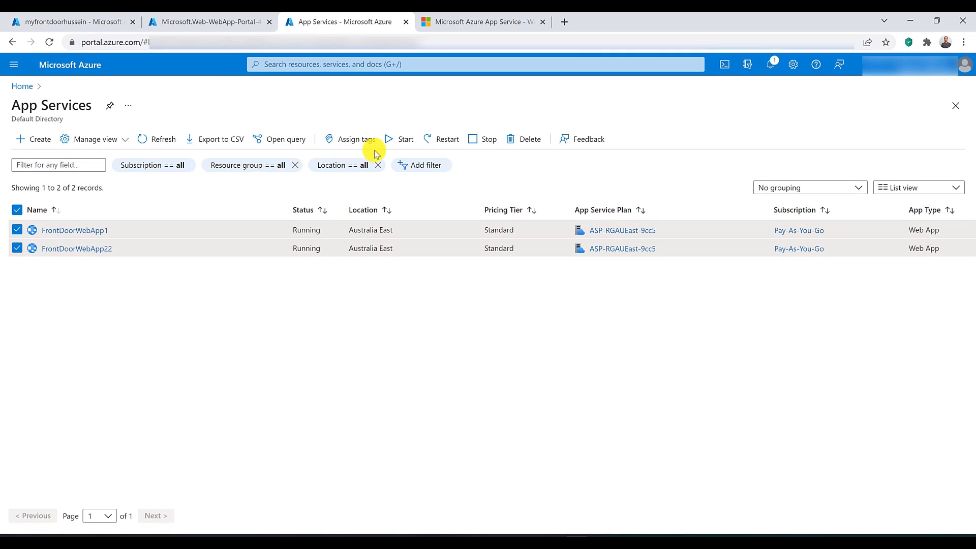
click(483, 139)
click(35, 189)
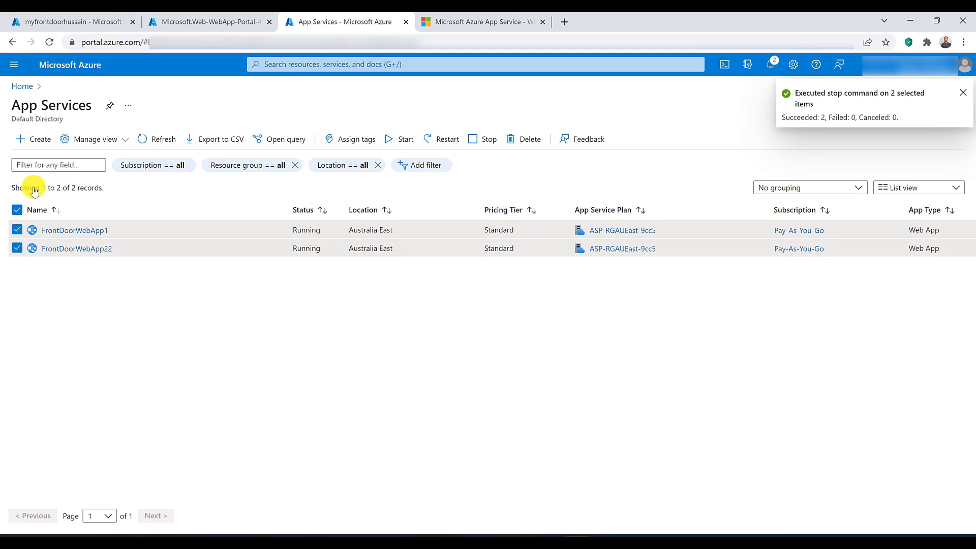
Step: Reload the Front Door page, and load the same frontend URL in a new incognito window
click(472, 21)
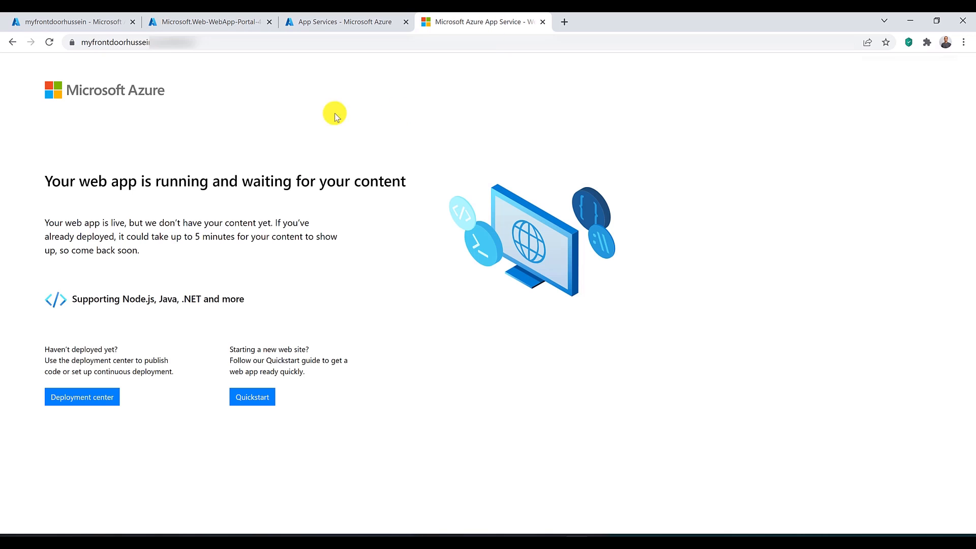
click(48, 42)
click(239, 44)
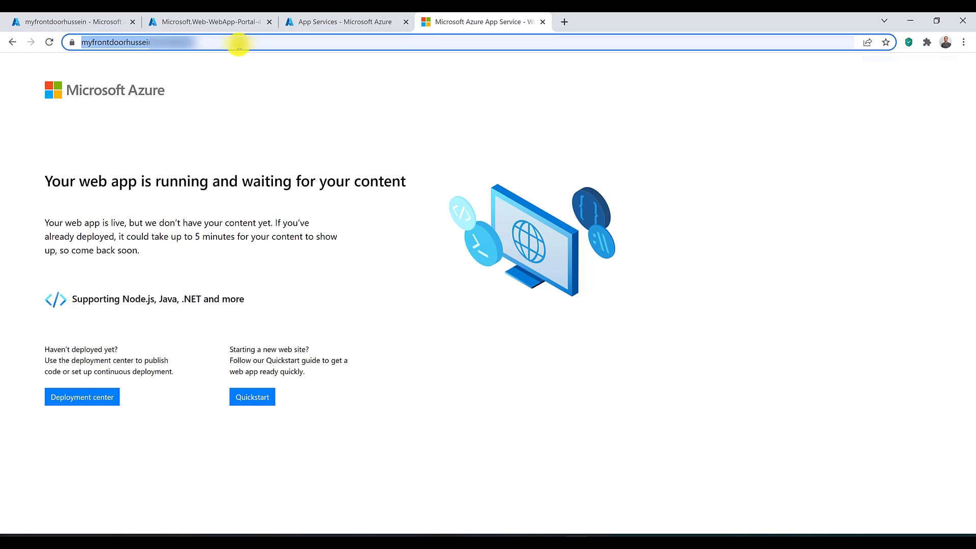
click(964, 42)
click(952, 82)
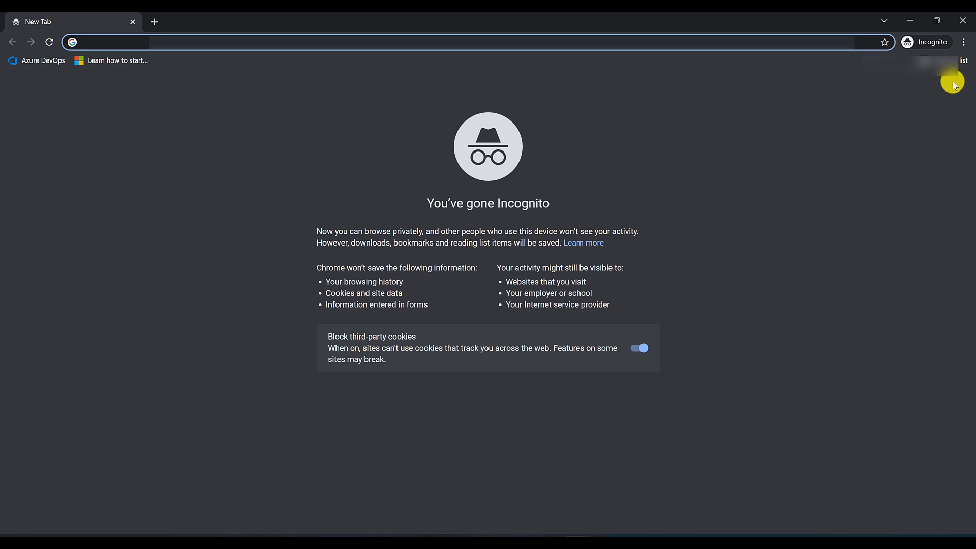
text(https://myfrontdoorhussein.azurefd.net/)
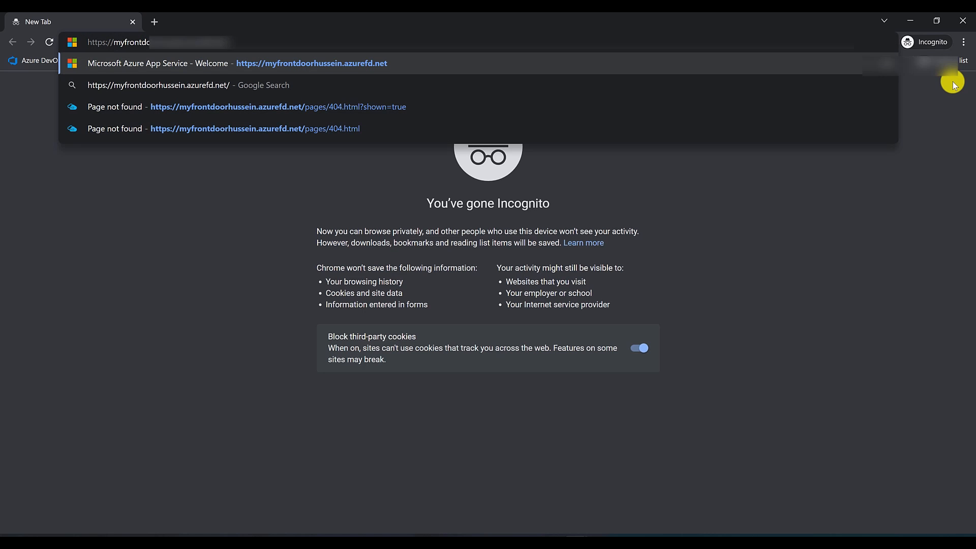
key(Return)
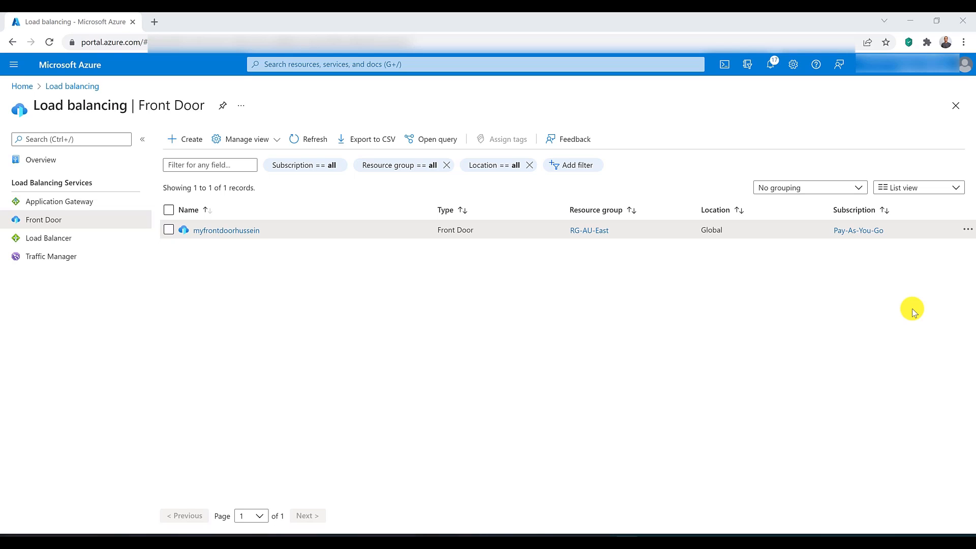
Step: Open the overview of the existing Front Door in the load balancing list
click(228, 231)
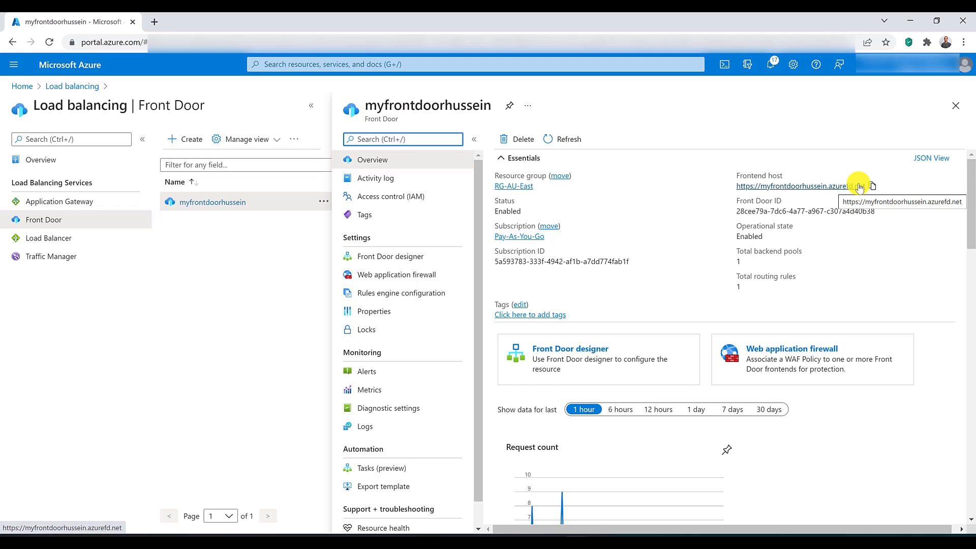
click(434, 59)
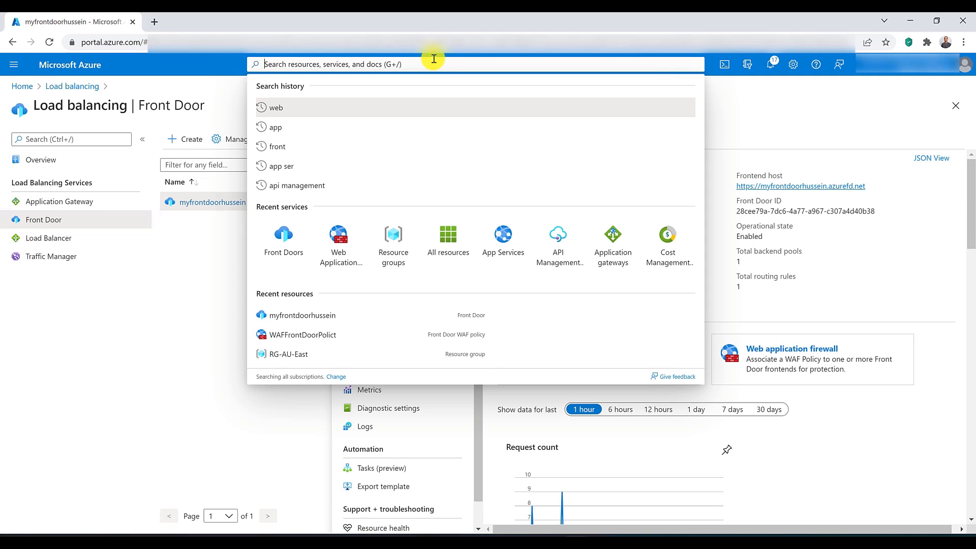
key(Escape)
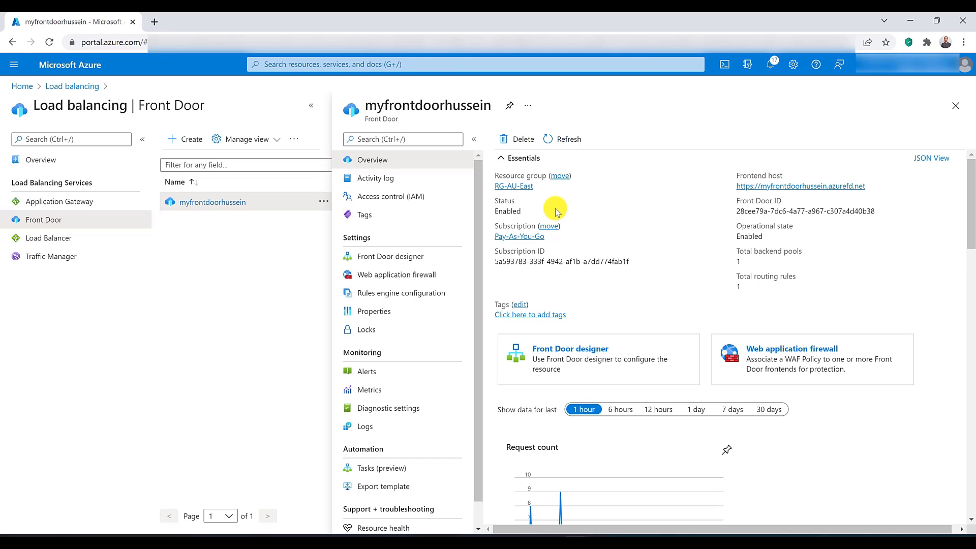
Step: Search the portal for dns, open DNS zones and start creating a new zone
click(332, 65)
text(dns)
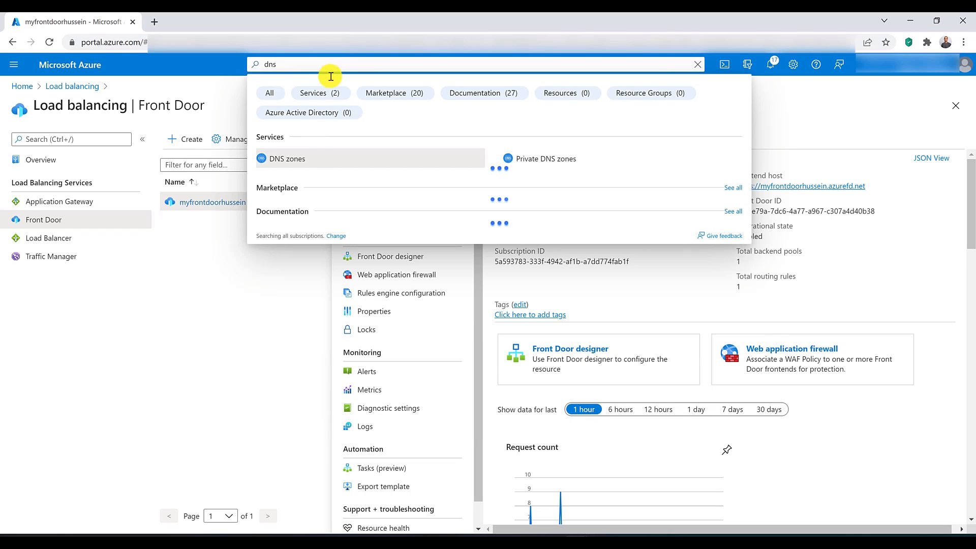
click(300, 158)
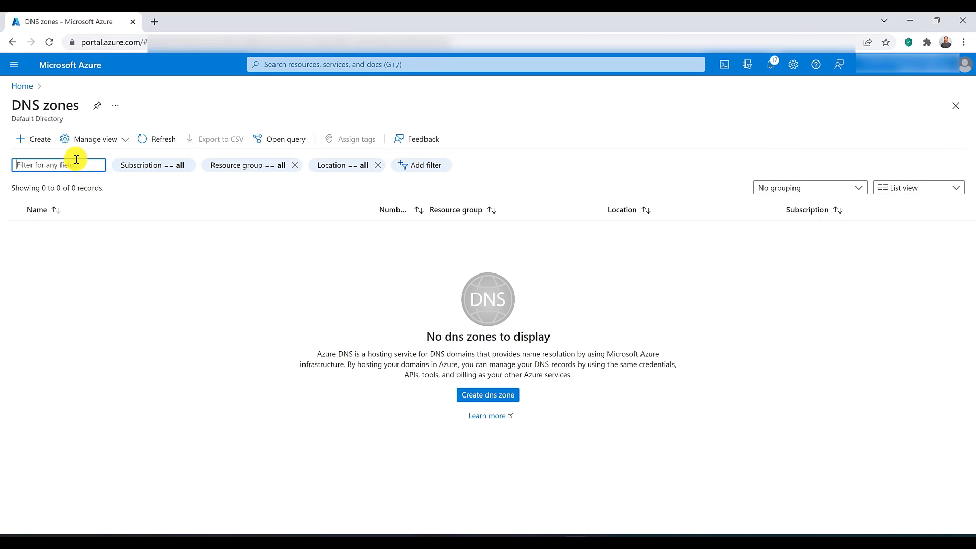
click(45, 146)
Step: Assign the DNS zone to resource group RG-AU-East and enter the owner's custom .com domain as its name
click(226, 272)
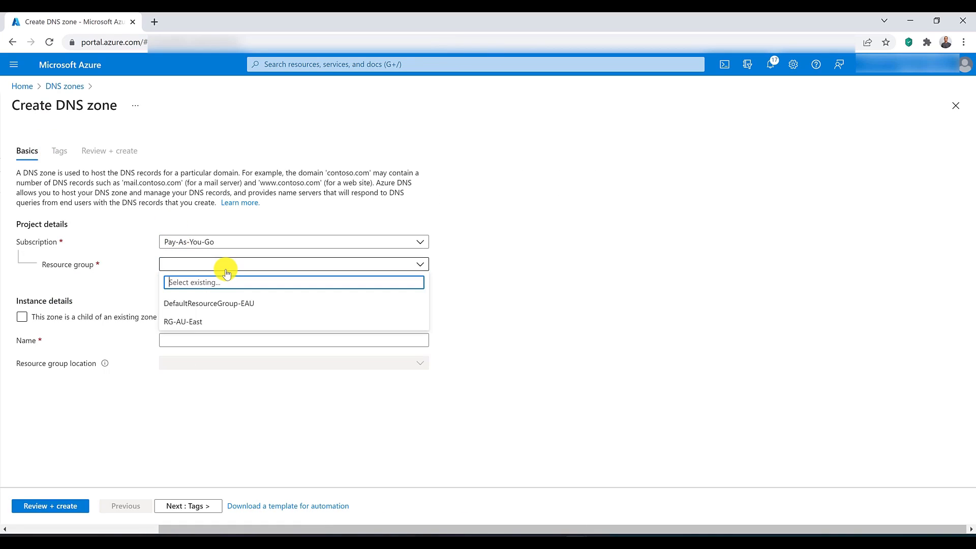
click(227, 320)
click(229, 335)
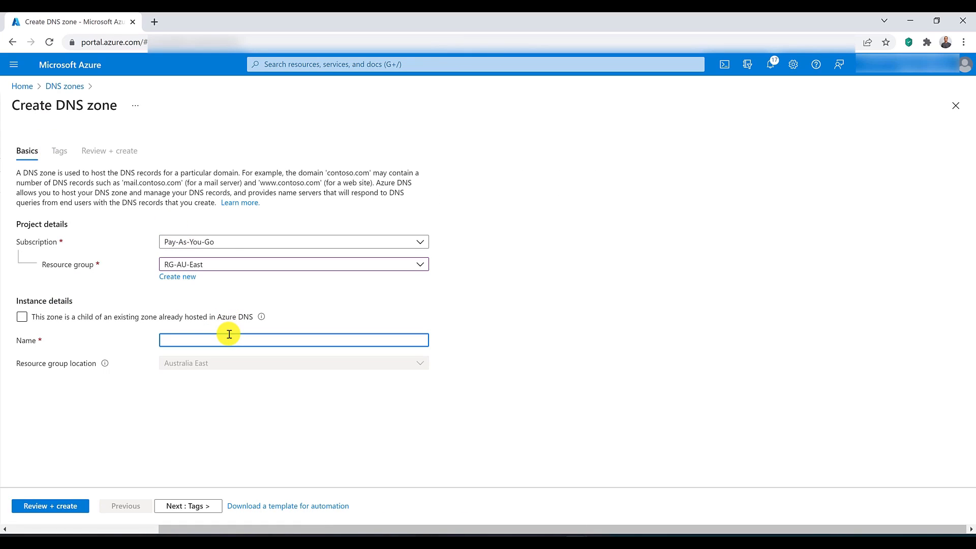
text(hussein)
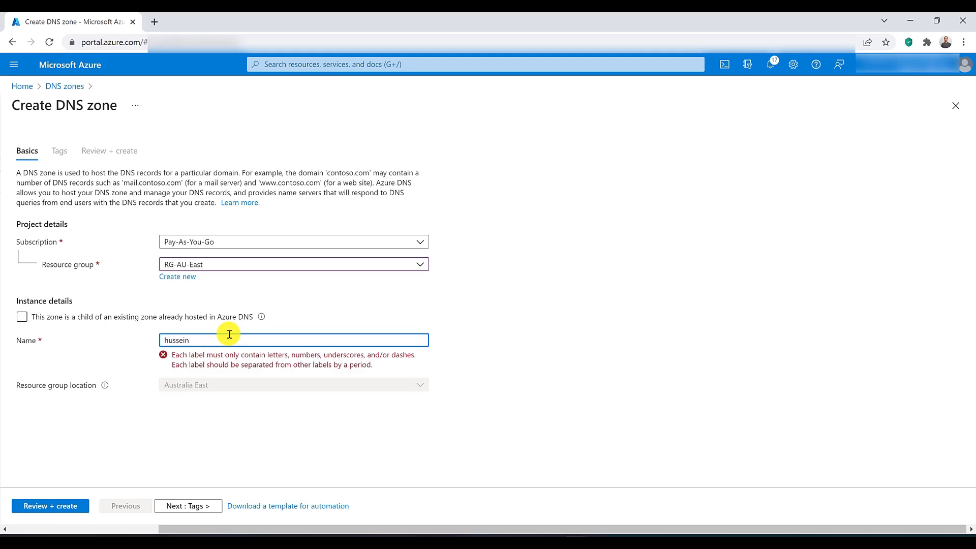
text(awad.c)
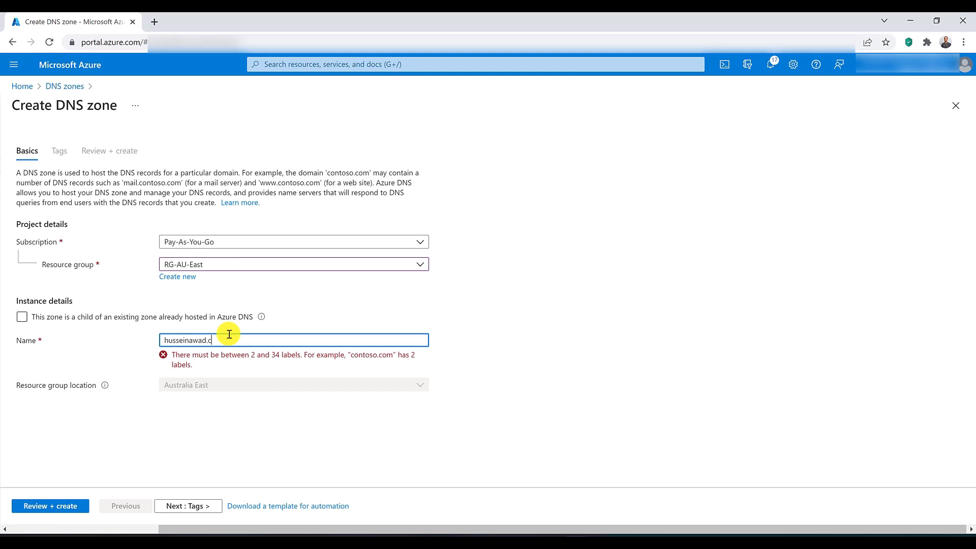
text(om)
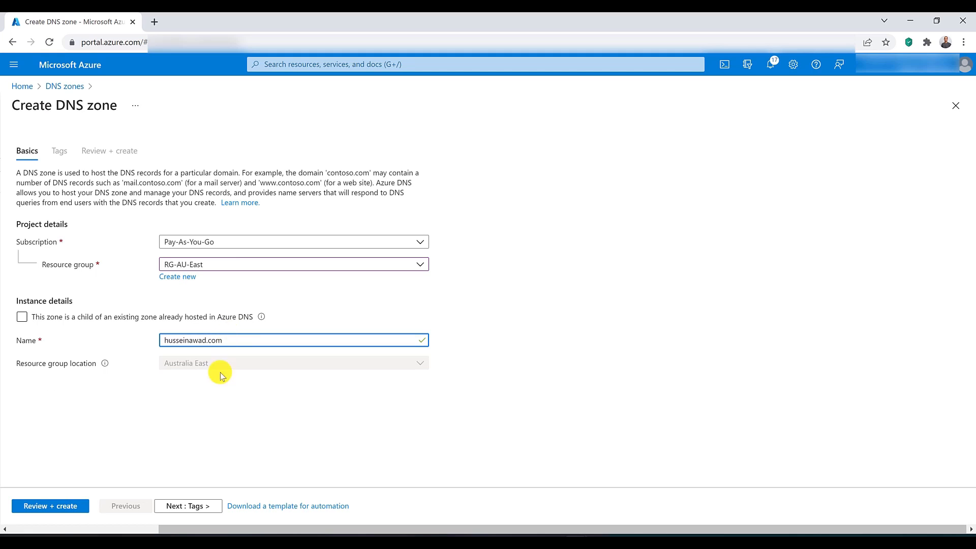
Step: Review and create the DNS zone, and open the deployed resource
click(62, 506)
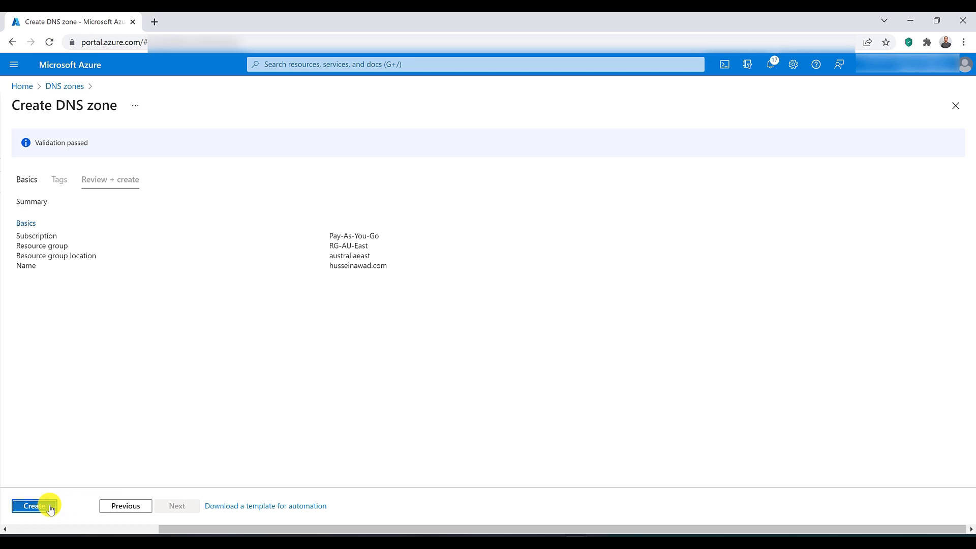
click(33, 506)
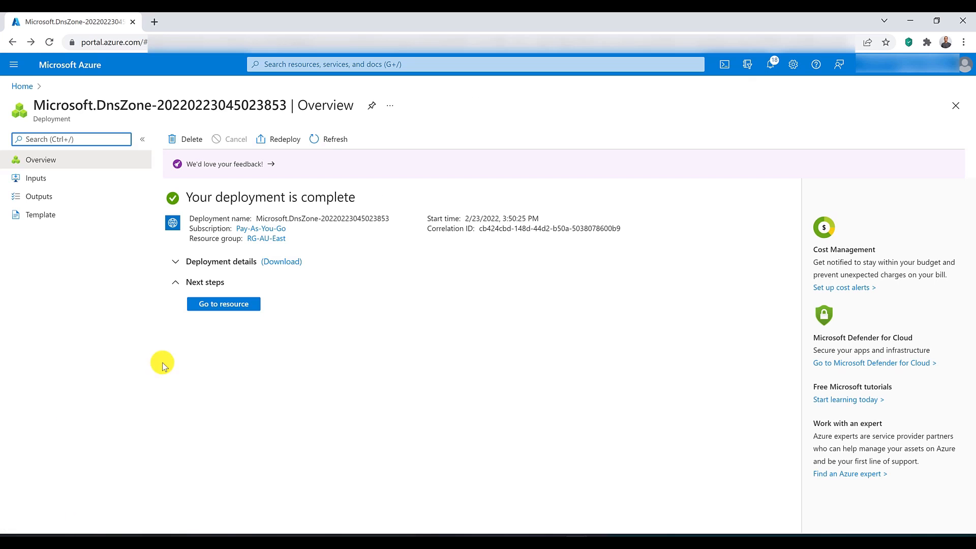
click(227, 304)
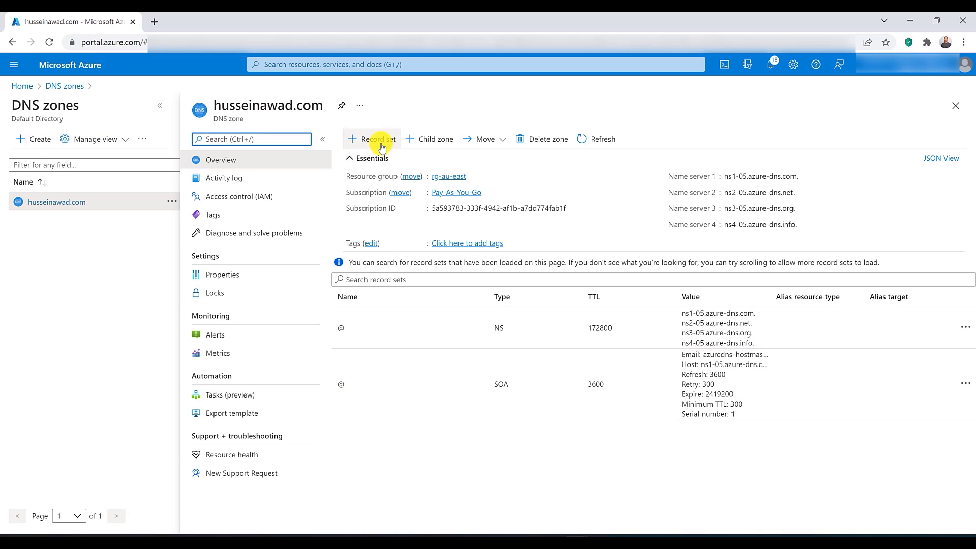
Step: Start a record set named frontdoo in the DNS zone, with type CNAME
click(381, 144)
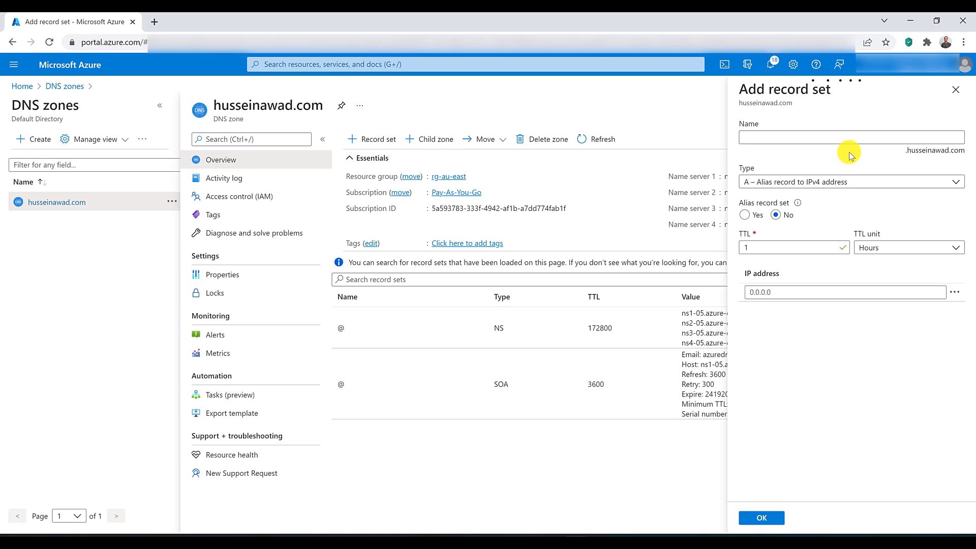
click(842, 138)
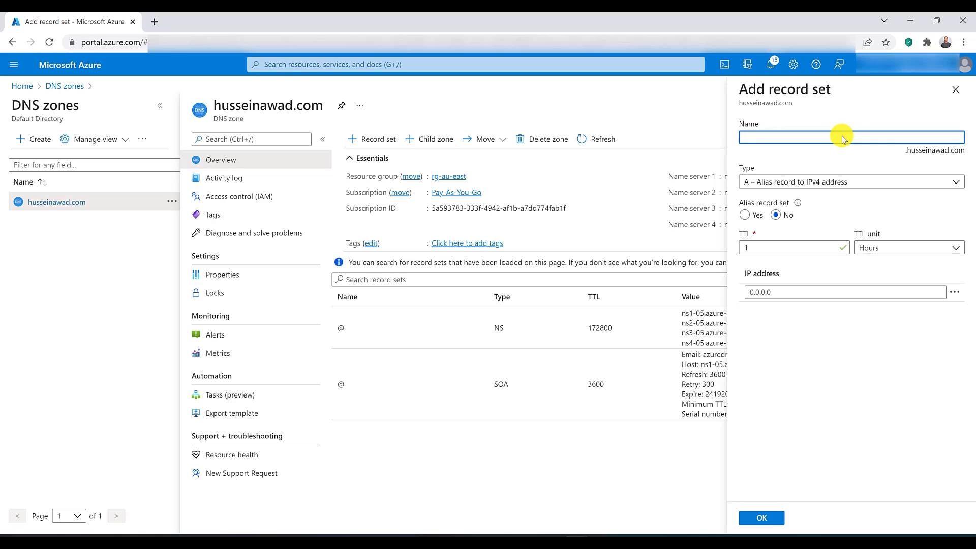
text(frontdoo)
click(800, 183)
click(806, 253)
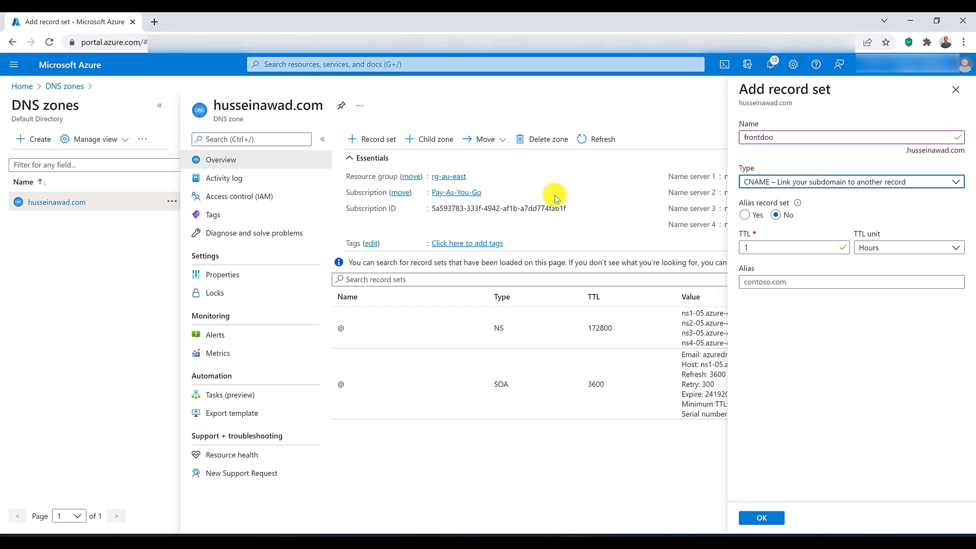
Step: Open the existing Front Door in a new browser tab and copy its frontend host URL
click(449, 63)
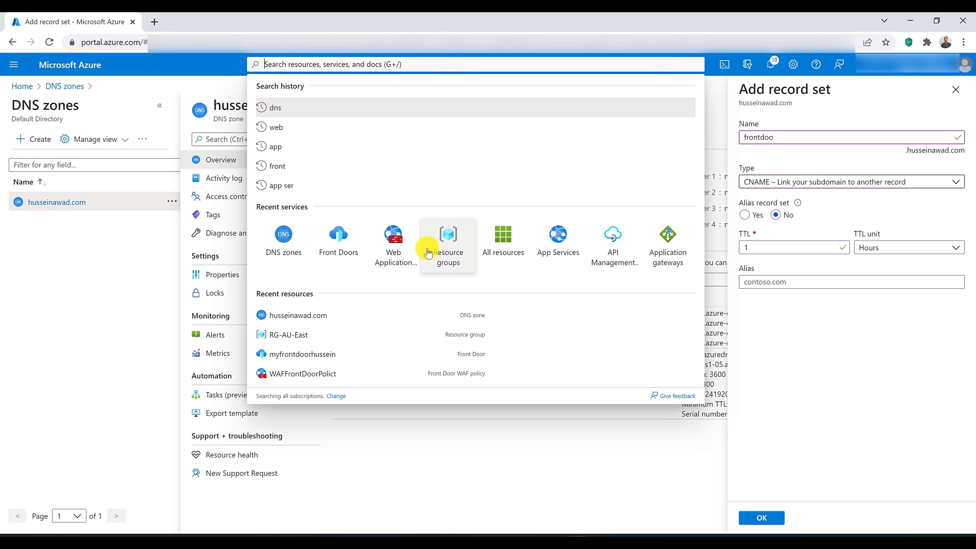
ctrl+click(339, 251)
click(212, 20)
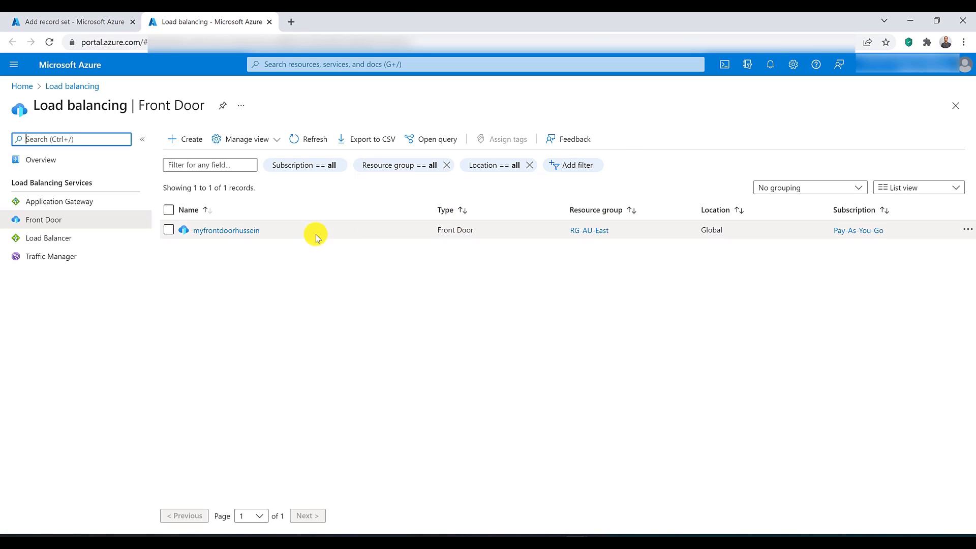
click(221, 230)
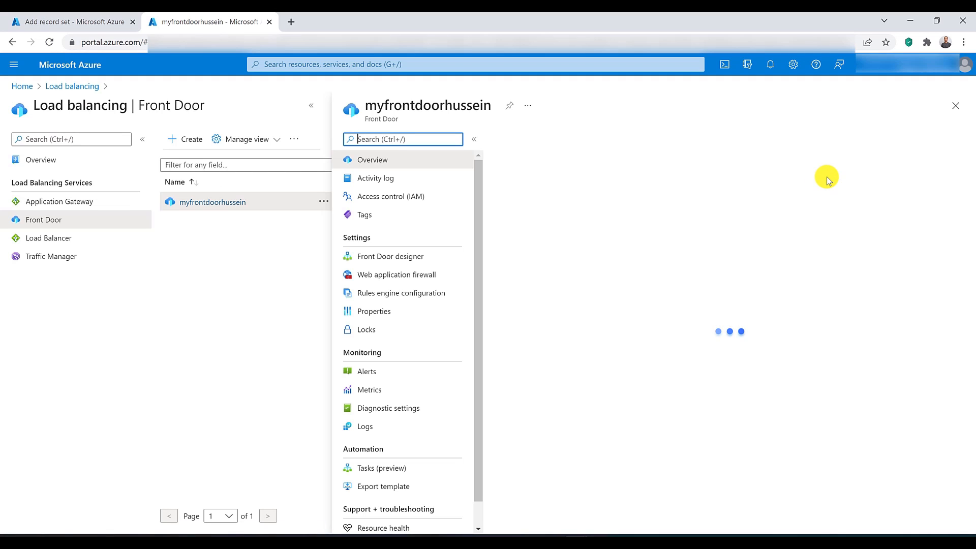
click(874, 187)
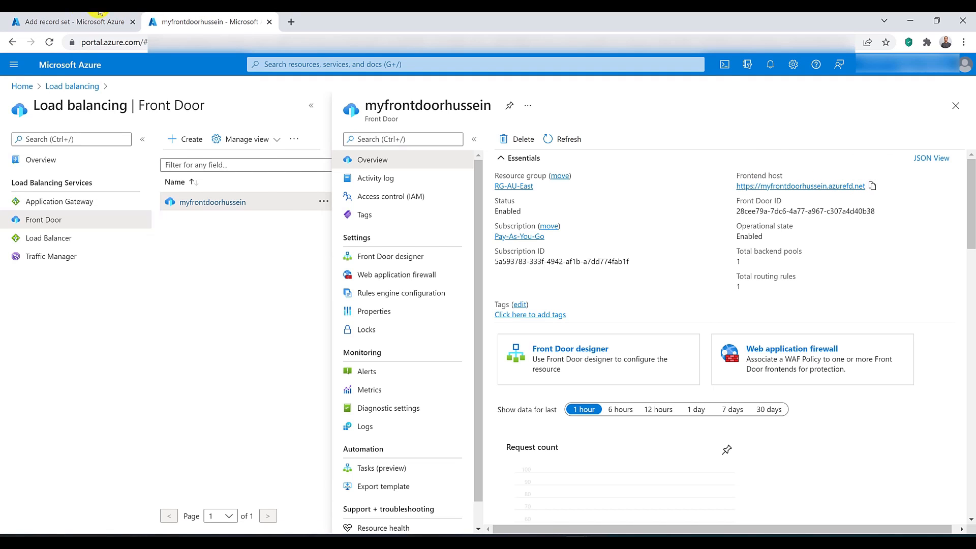
click(75, 21)
click(774, 282)
right_click(773, 285)
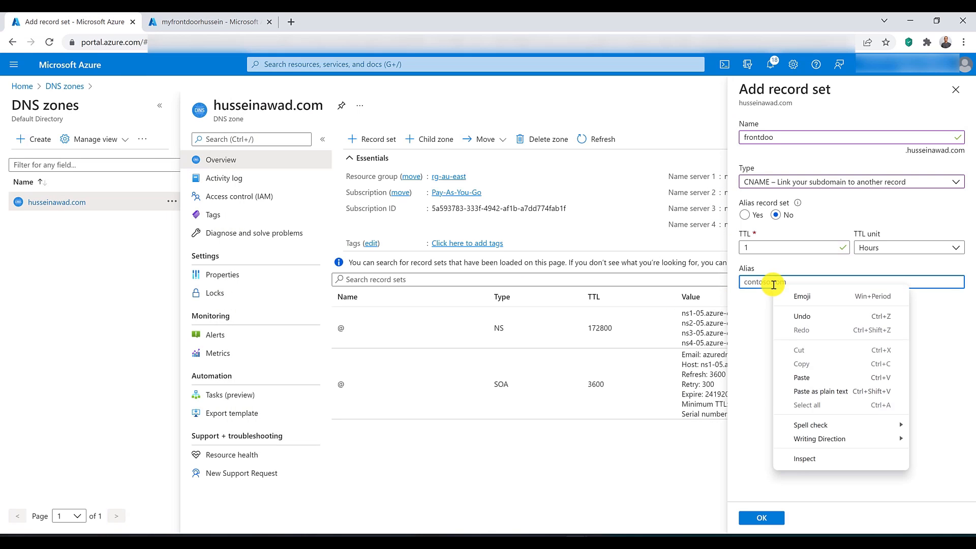
click(802, 375)
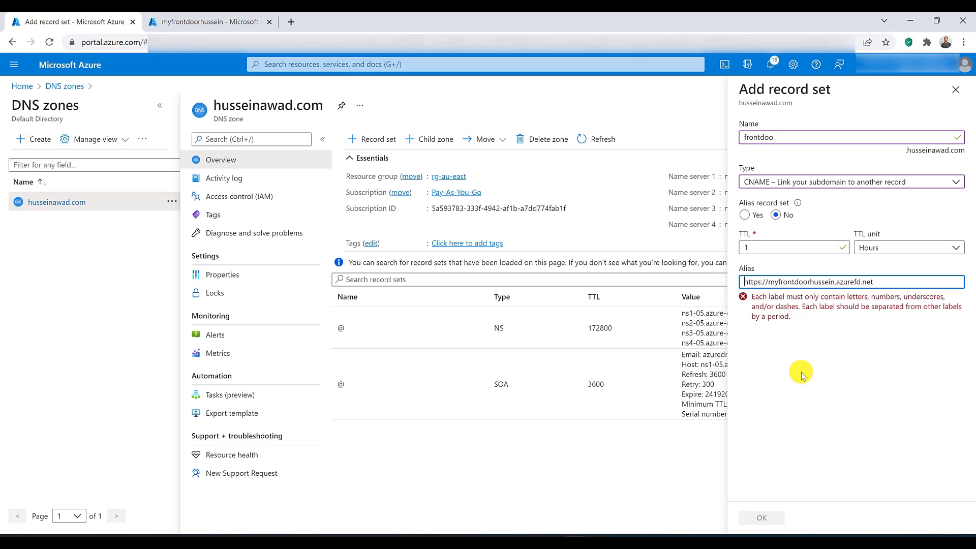
key(shift+Right)
key(shift+Right)
key(shift+Right)
key(shift+Right)
key(shift+Right)
key(shift+Right)
key(shift+Right)
key(shift+Right)
key(BackSpace)
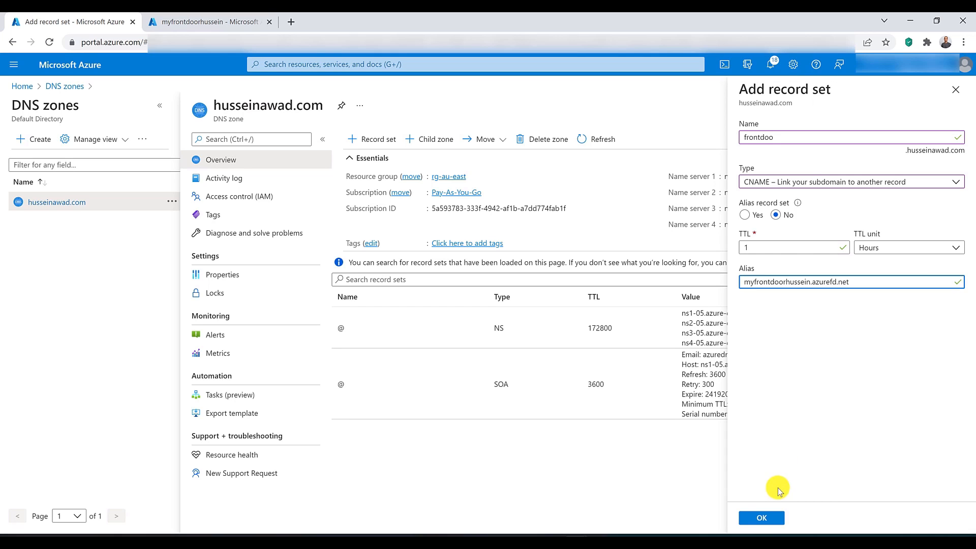
Step: Save the CNAME record set and start adding a custom domain in the existing Front Door's designer
click(770, 518)
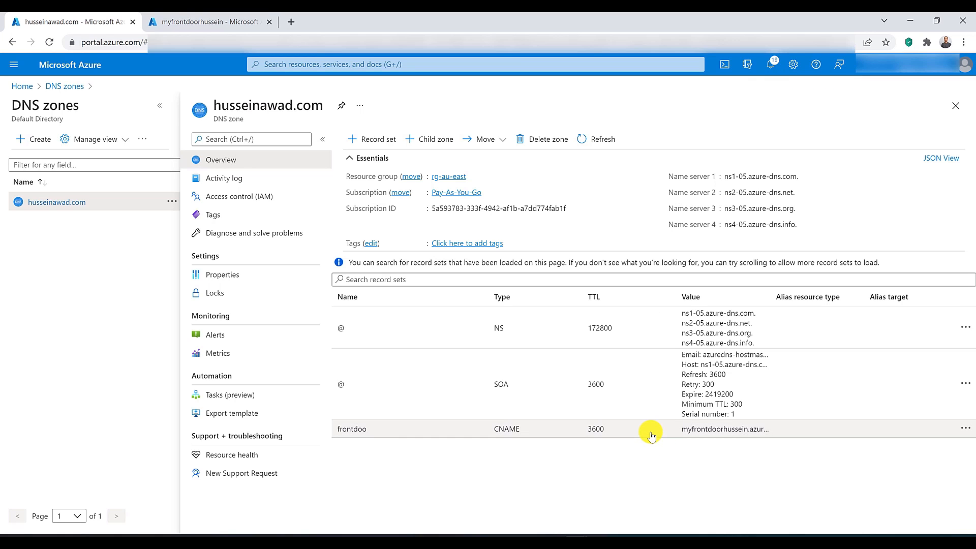
click(219, 21)
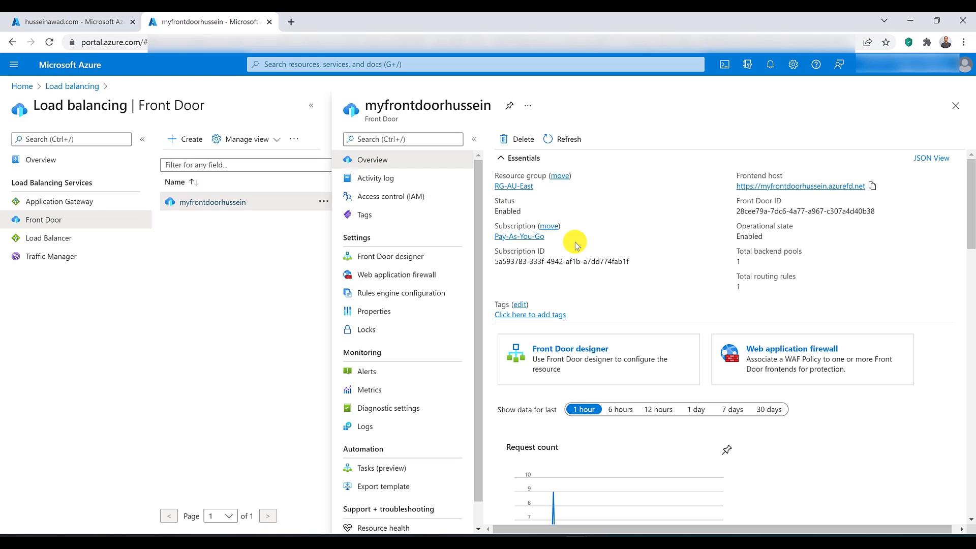
click(415, 259)
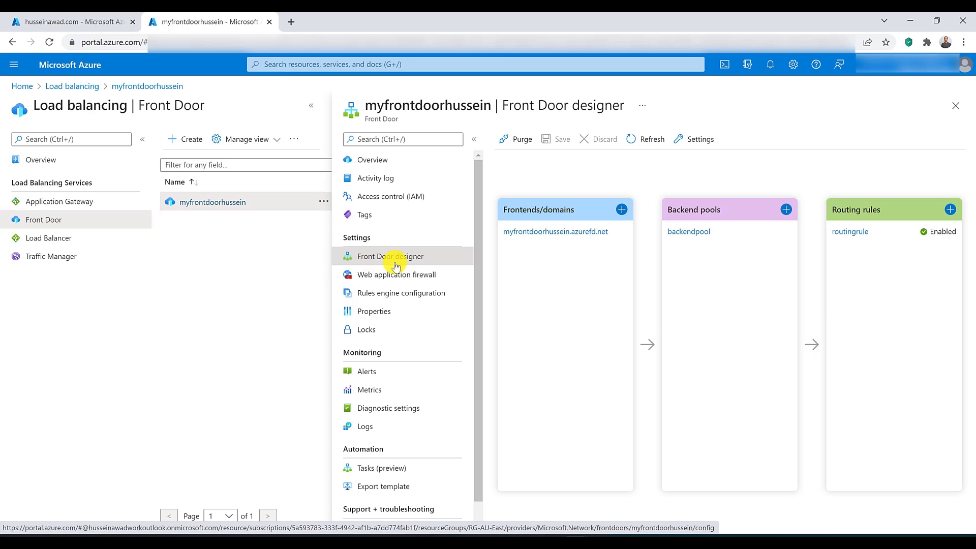
click(622, 210)
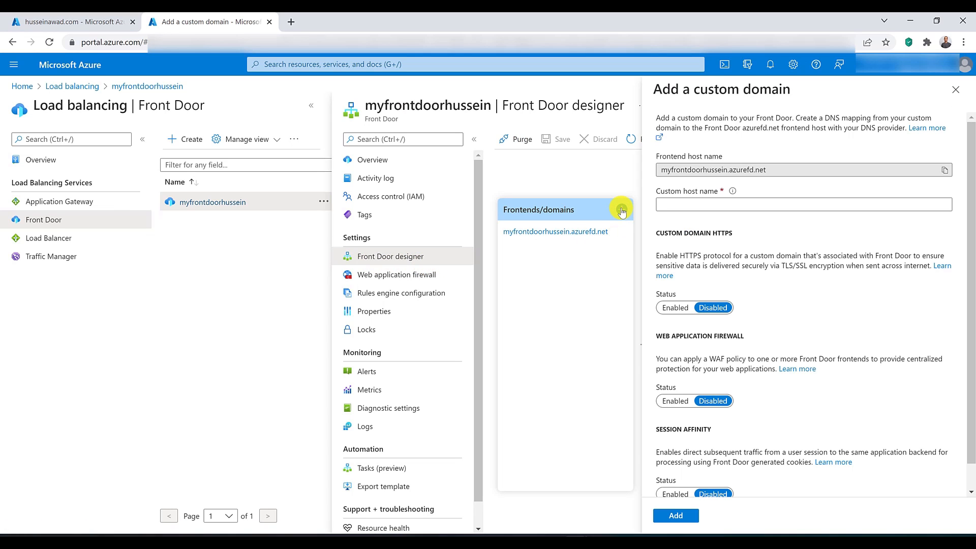
Step: Try to set the custom host name to the frontdoor subdomain of the DNS zone's domain
click(674, 203)
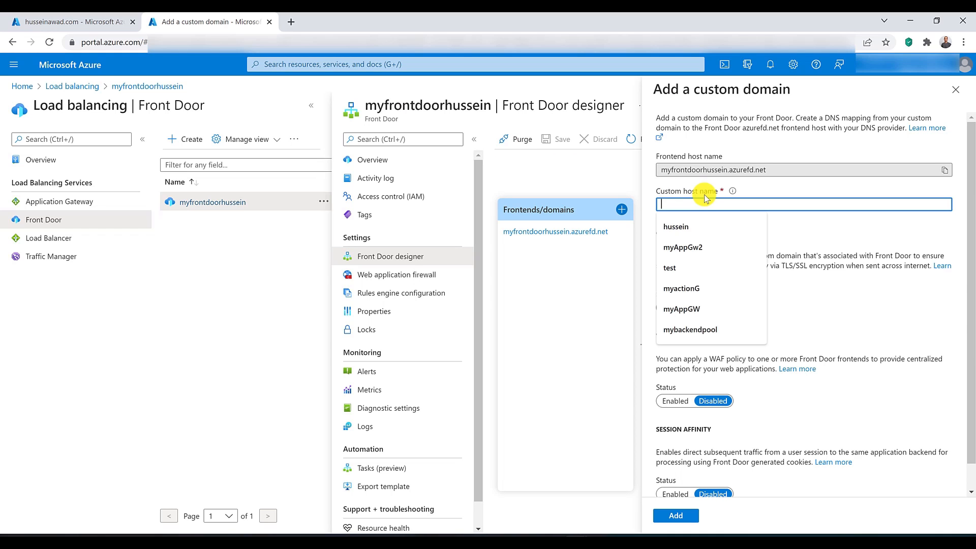
text(fro)
key(BackSpace)
key(BackSpace)
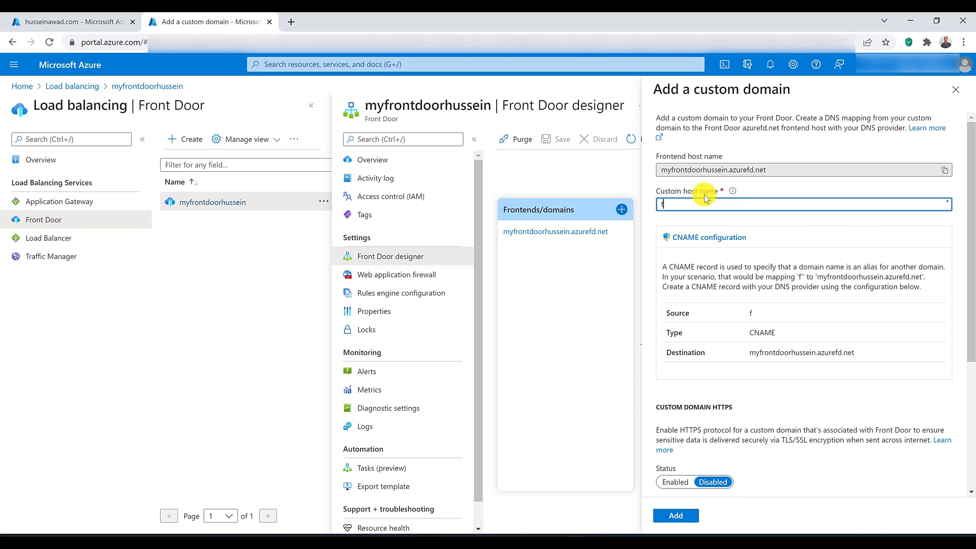
text(rontdoor)
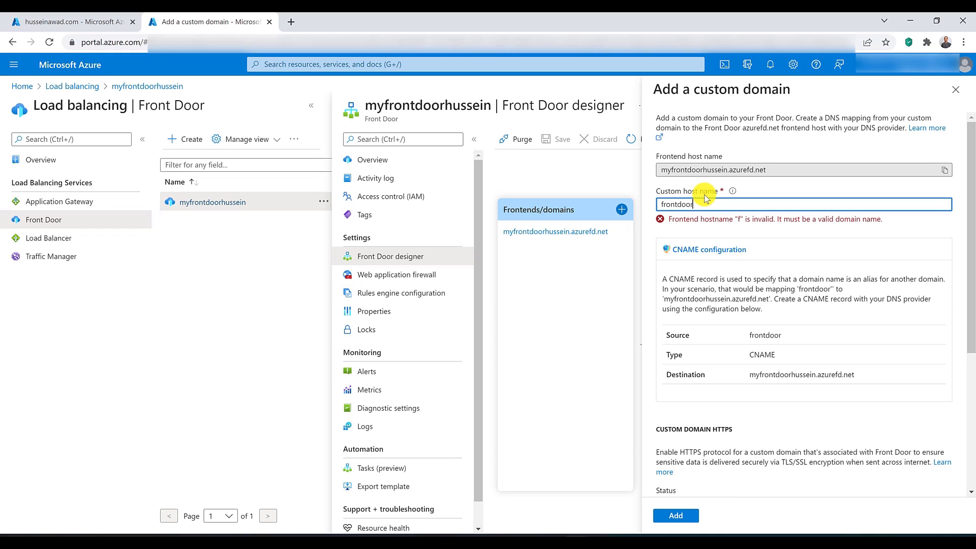
text(.husseinawad.com)
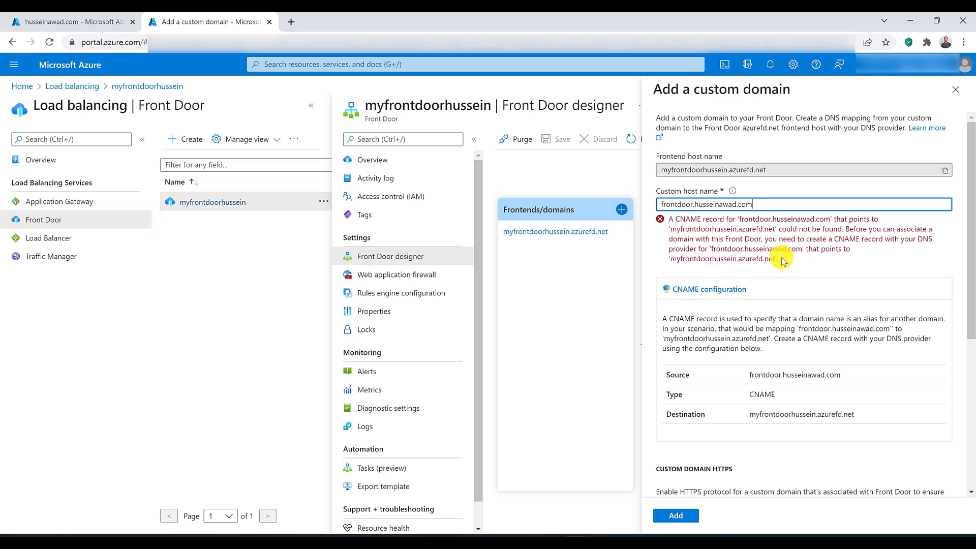
key(ctrl+a)
Step: Read the Front Door documentation on mapping the temporary afdverify subdomain and return to the custom domain form
click(787, 252)
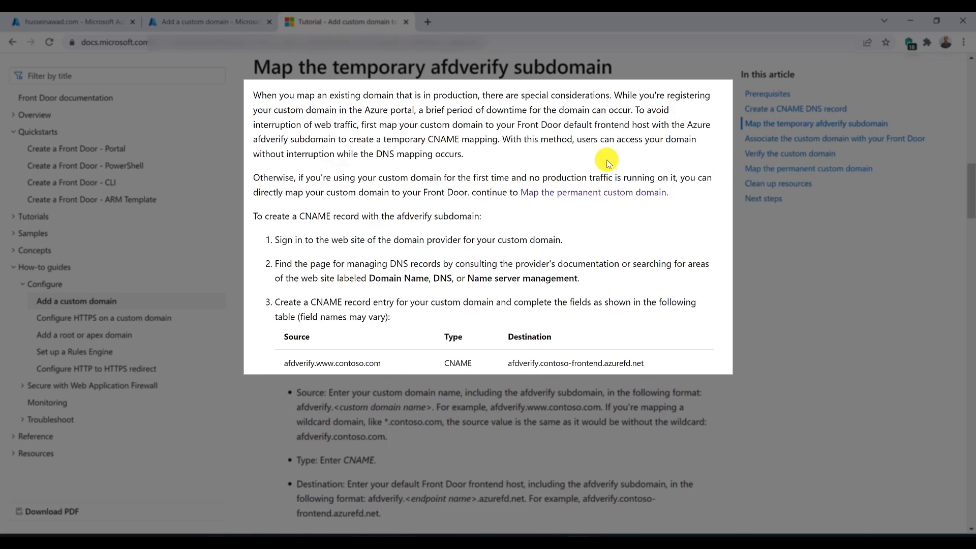
double_click(266, 141)
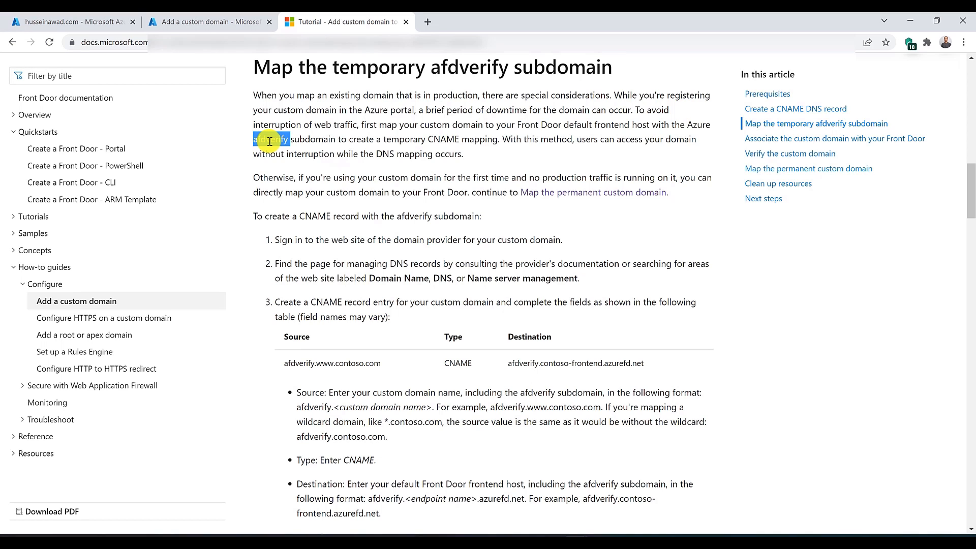
click(194, 21)
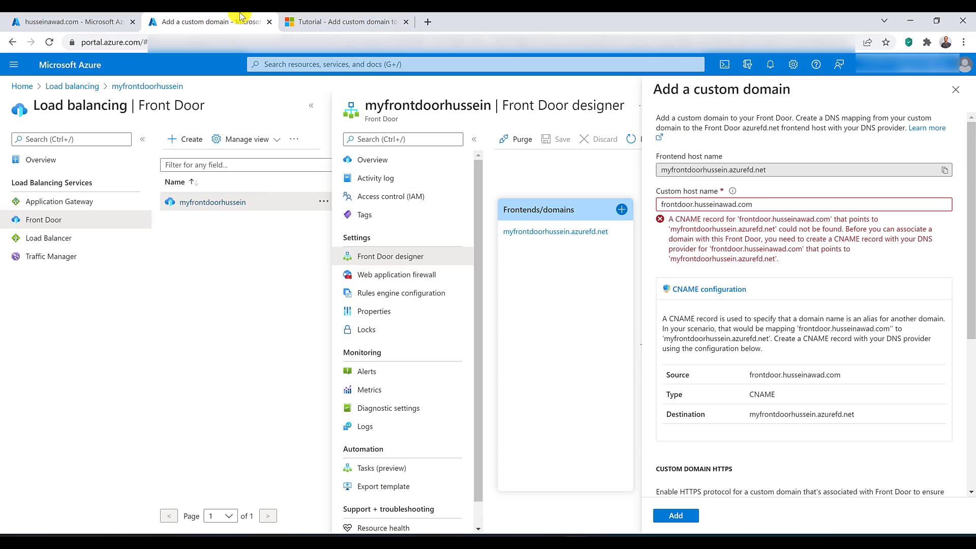
Step: Delete the DNS zone, confirming the deletion with the zone's name
click(72, 21)
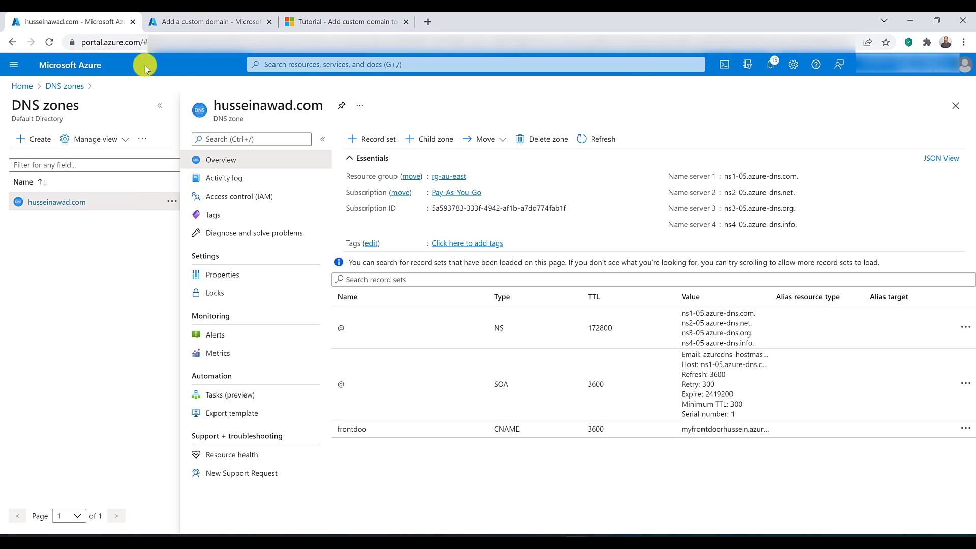
click(535, 140)
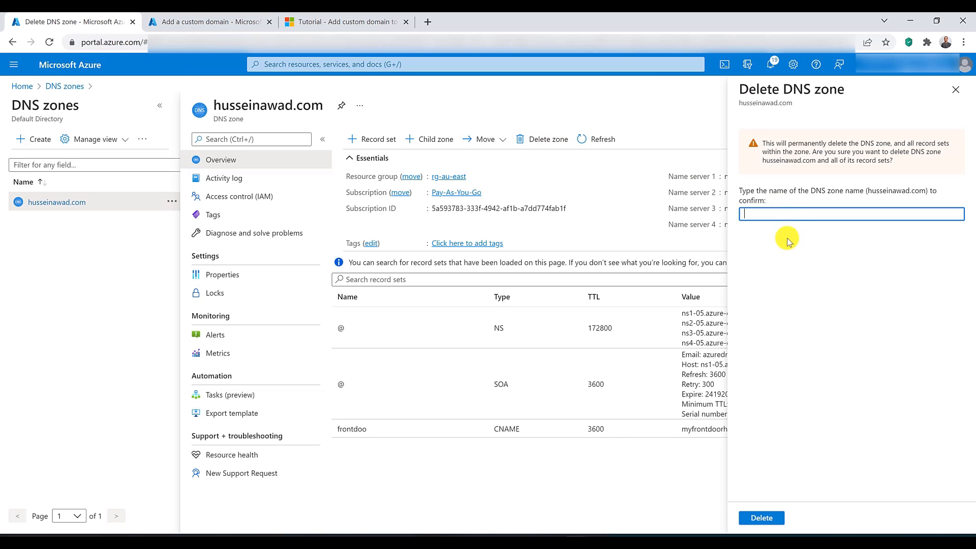
click(279, 109)
double_click(280, 108)
drag(279, 108, 863, 220)
click(761, 518)
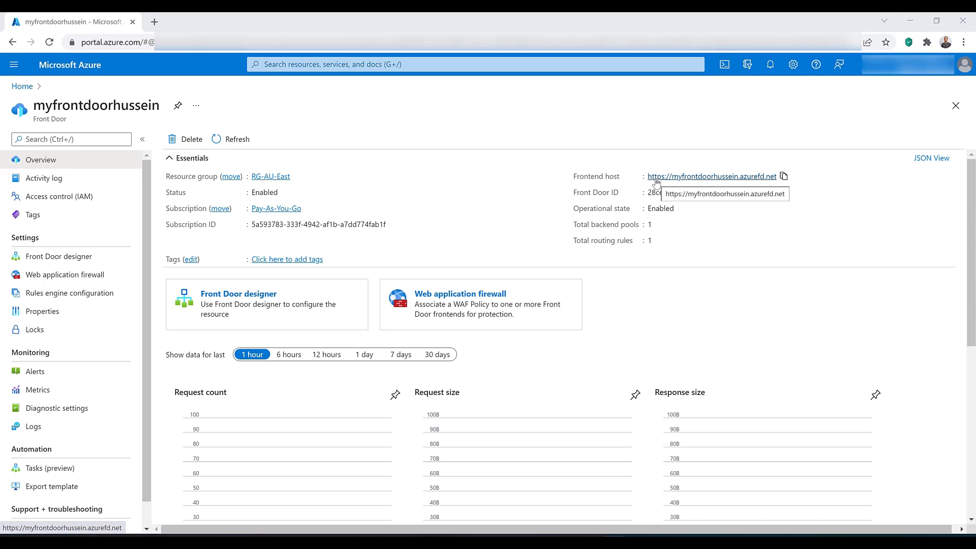
Step: Start a custom domain in the Front Door designer, using the www subdomain of the personal domain as its host name
click(47, 260)
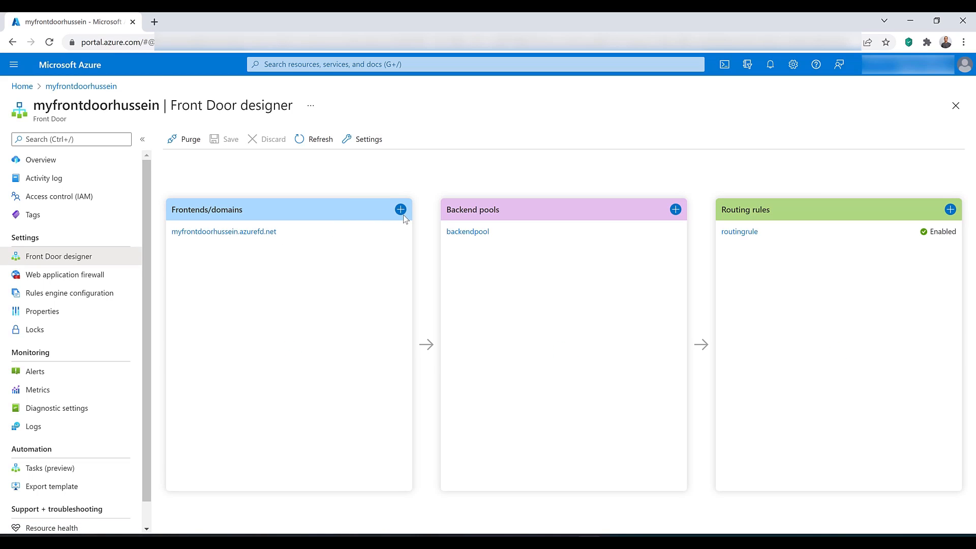
click(402, 212)
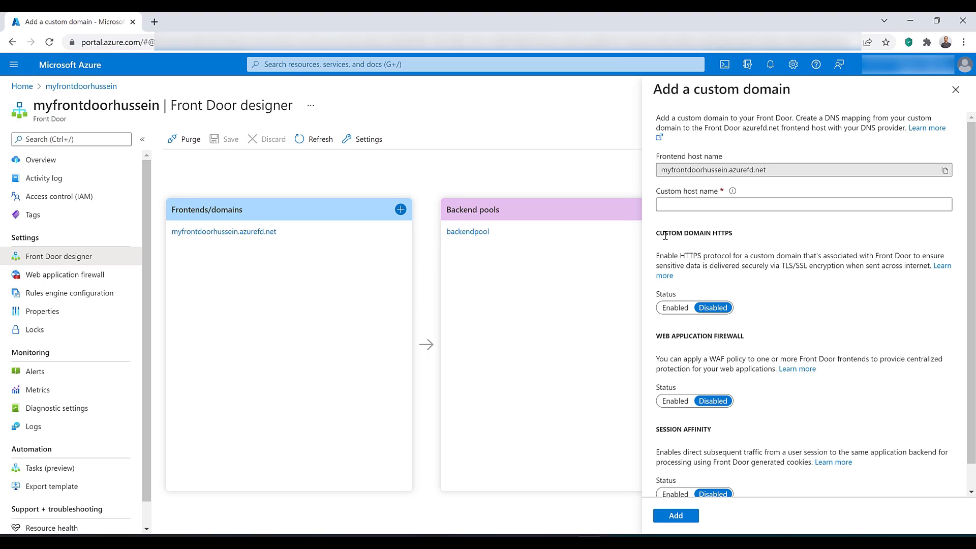
click(688, 203)
click(688, 203)
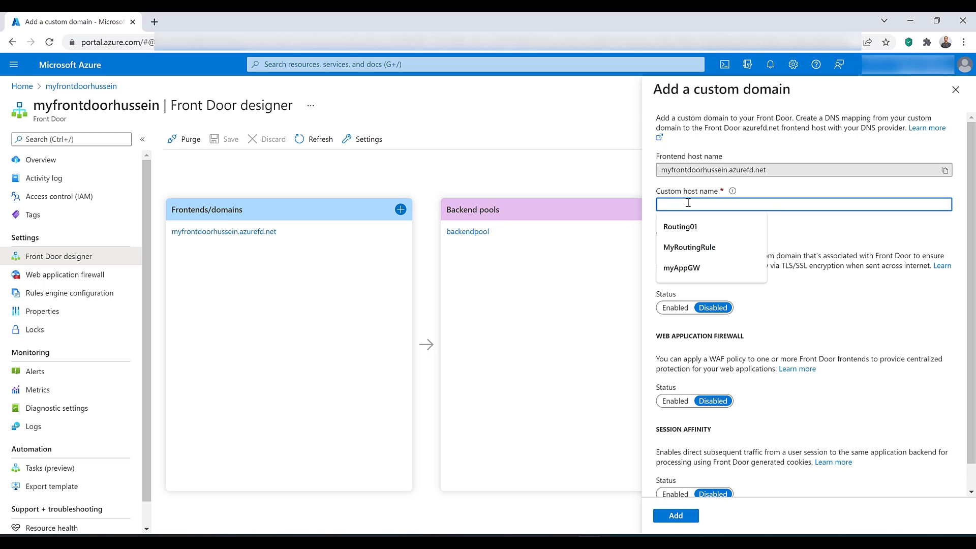
text(www)
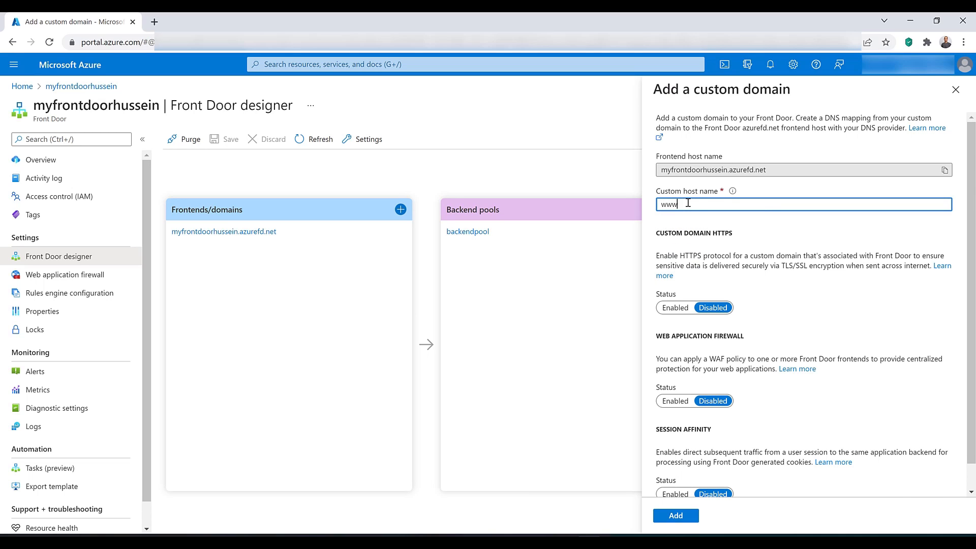
text(.husseinawad.com)
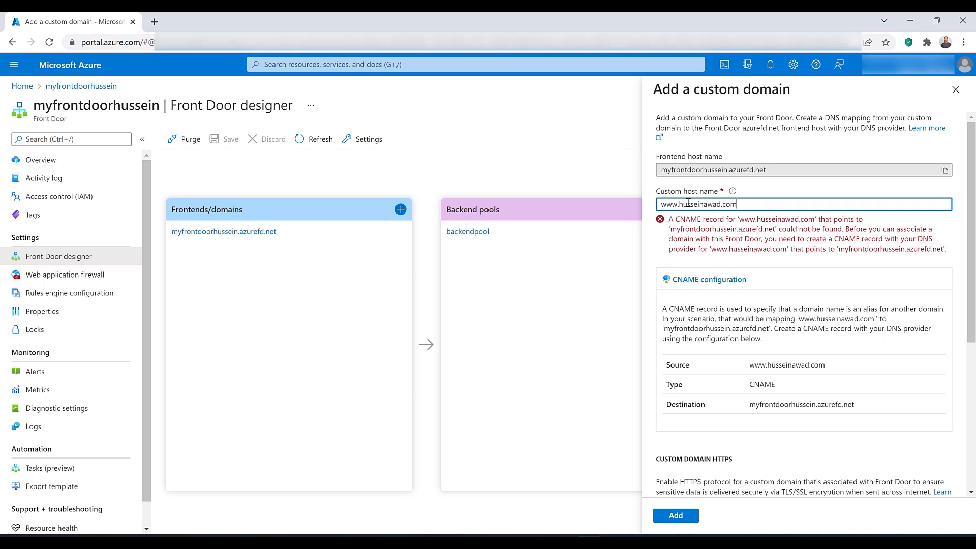
Step: Enable HTTPS for the custom domain with your own certificate and review the permissions Front Door needs for the key vault
scroll(688, 203, down, 2)
scroll(688, 203, down, 2)
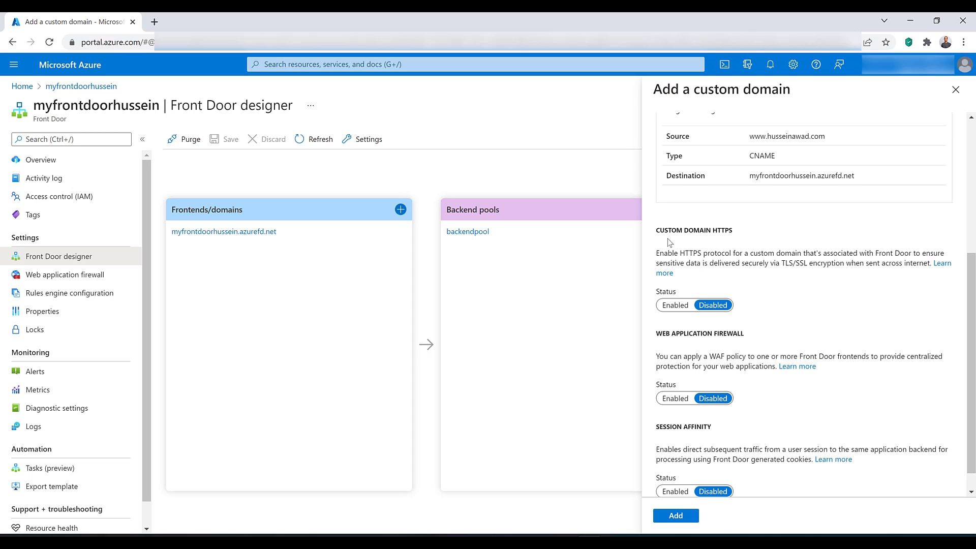
click(676, 306)
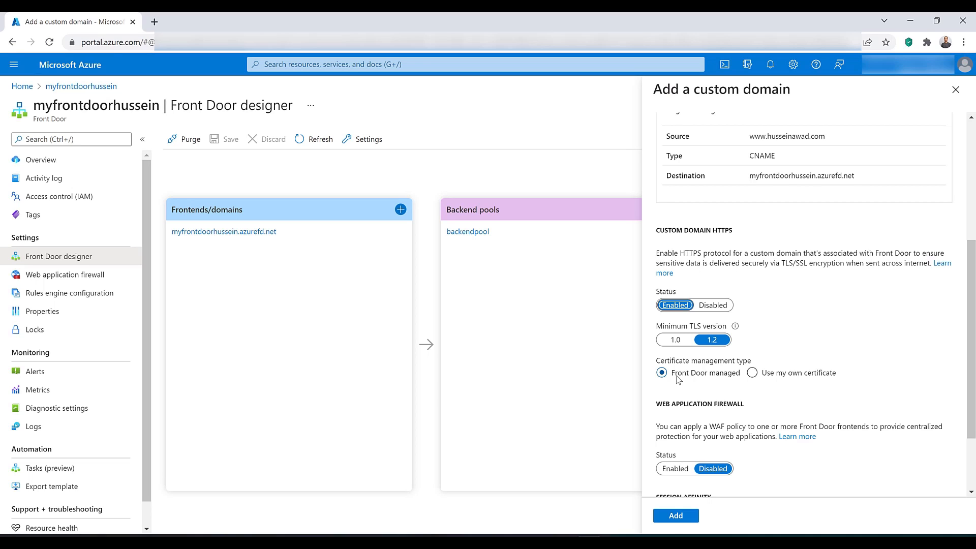
click(752, 373)
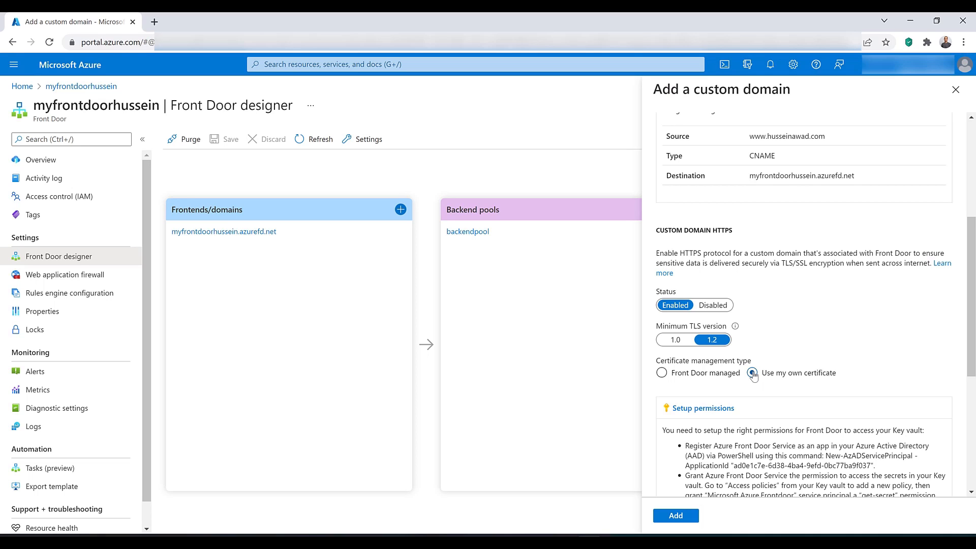
scroll(753, 374, down, 2)
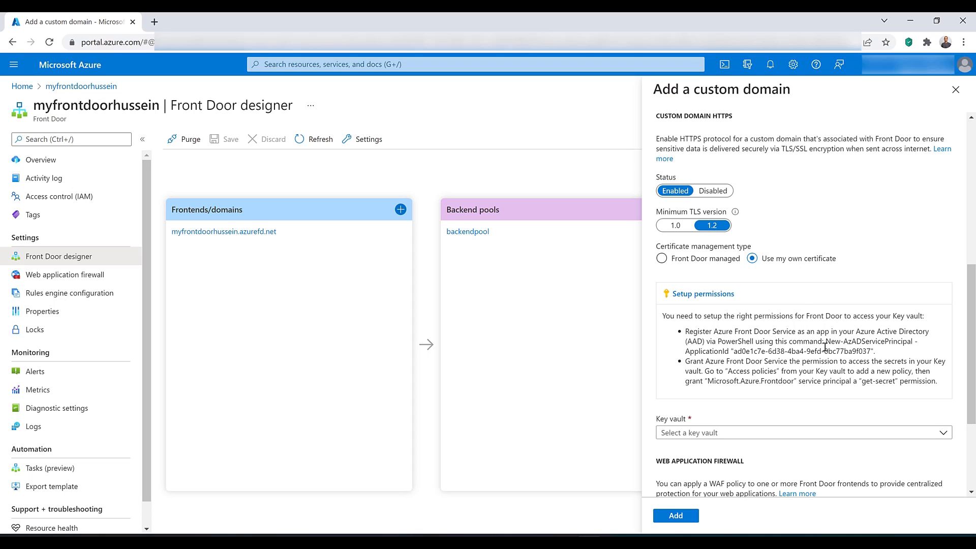
drag(826, 342, 874, 352)
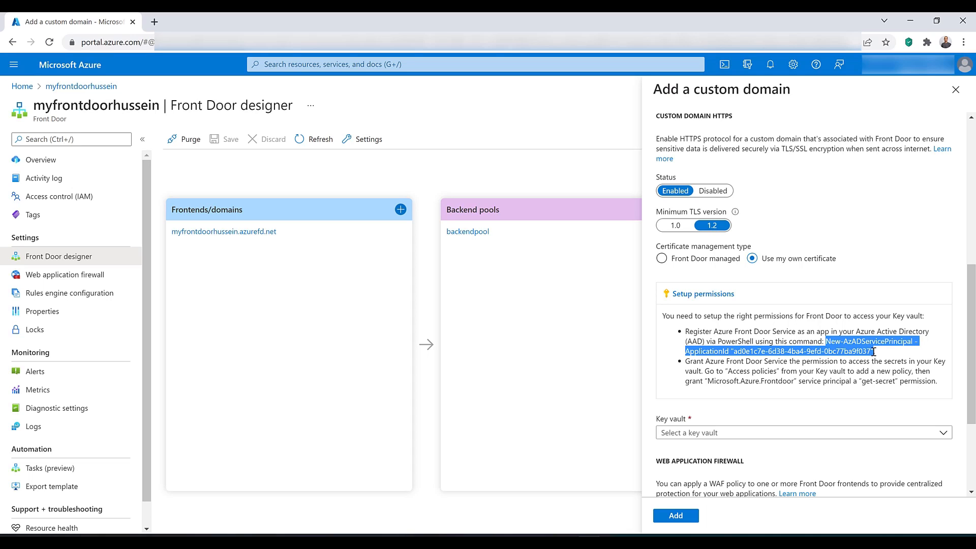
click(656, 320)
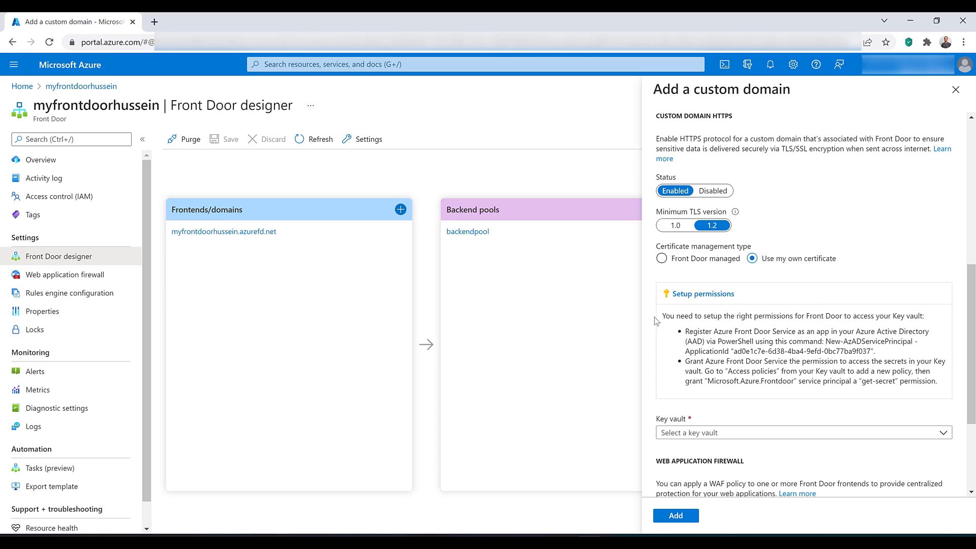
Step: Open Azure Active Directory in a new browser tab and show its app registrations
click(326, 65)
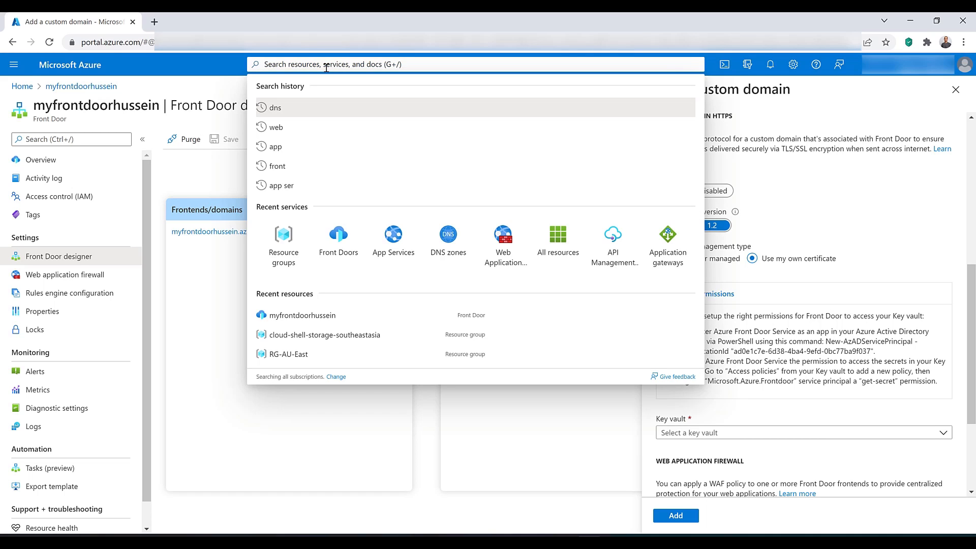
text(actived)
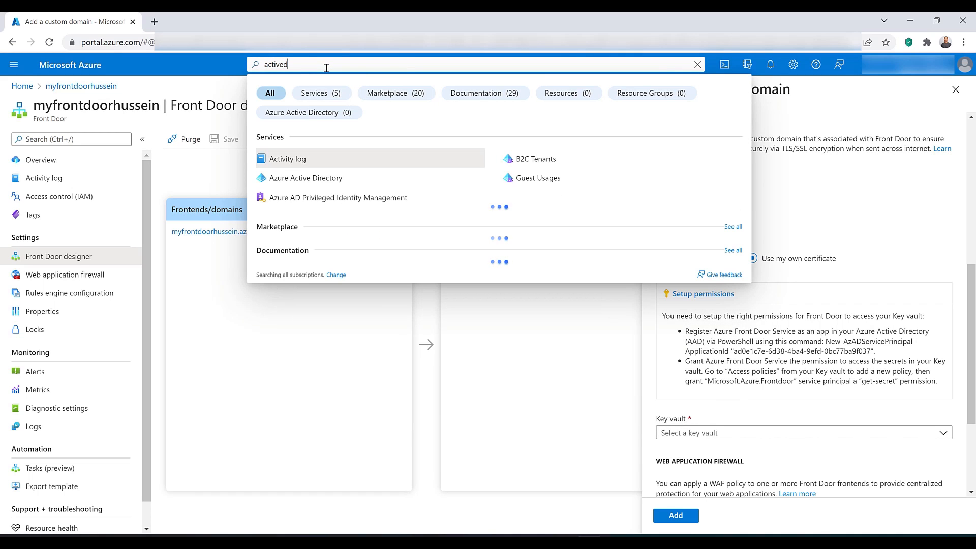
middle_click(301, 179)
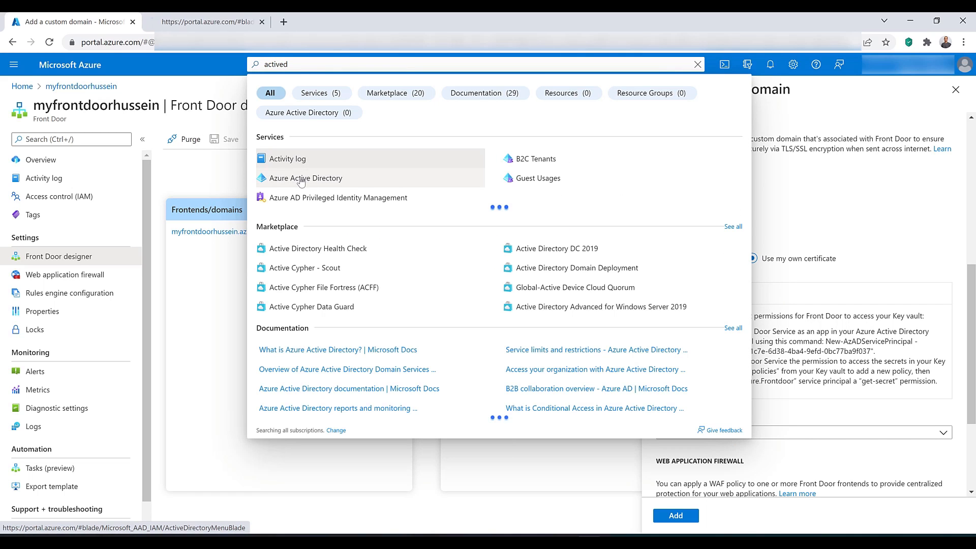
click(224, 20)
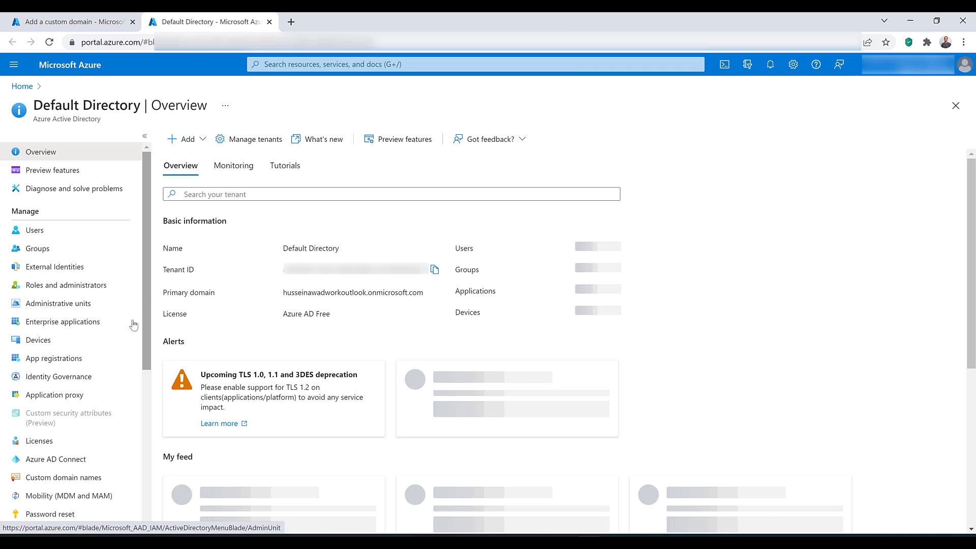
click(70, 363)
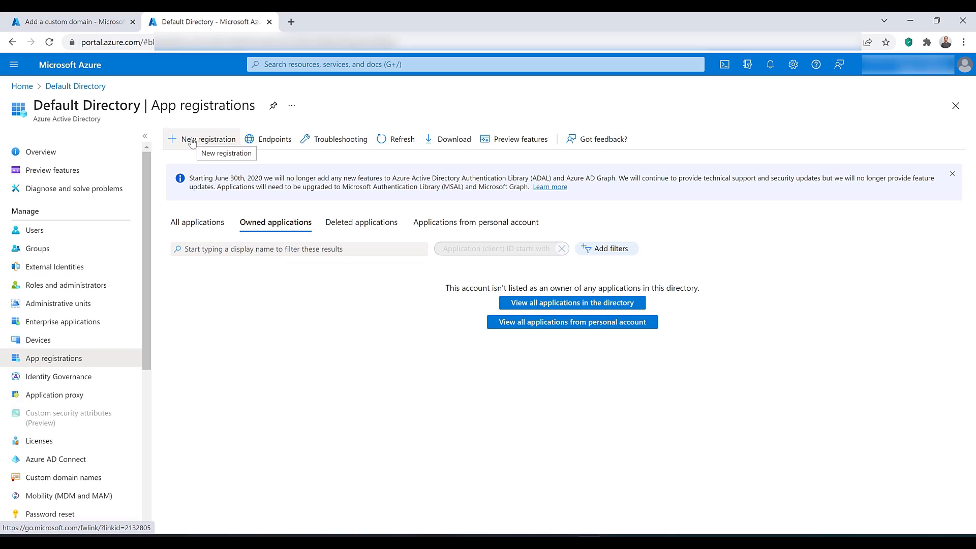
Step: Register a new single-tenant application named FrontDoorApp
click(192, 141)
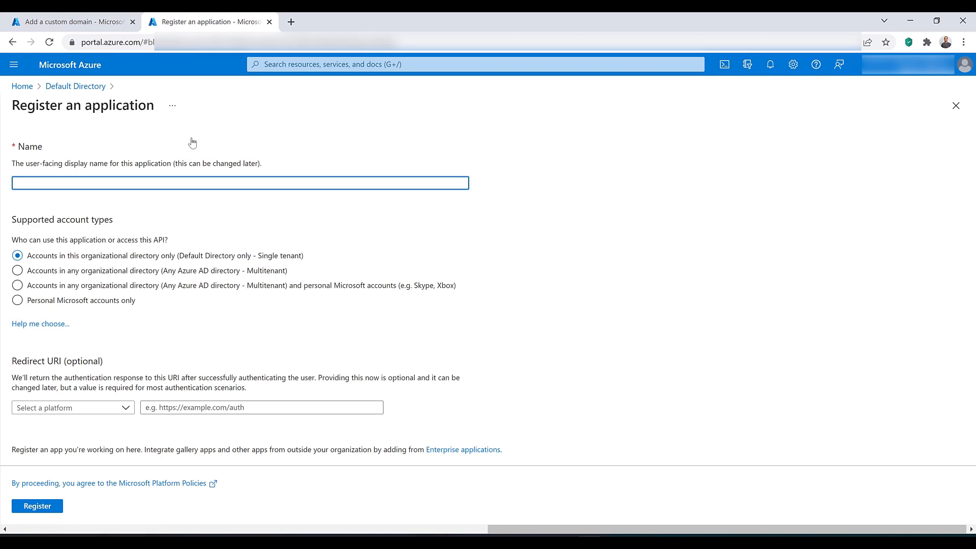
text(FrontDoorApp)
click(42, 506)
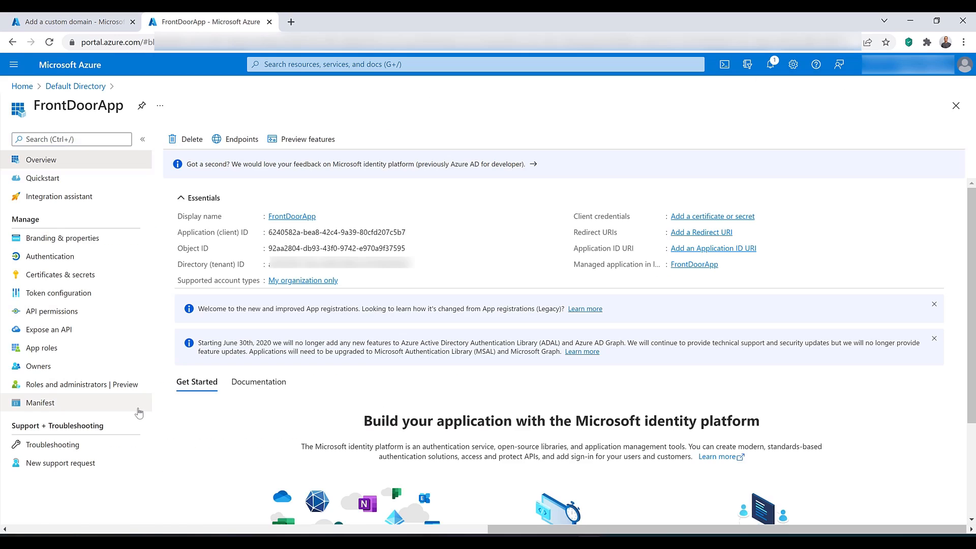
Step: Open the Pay-As-You-Go subscription in a new browser tab
click(311, 59)
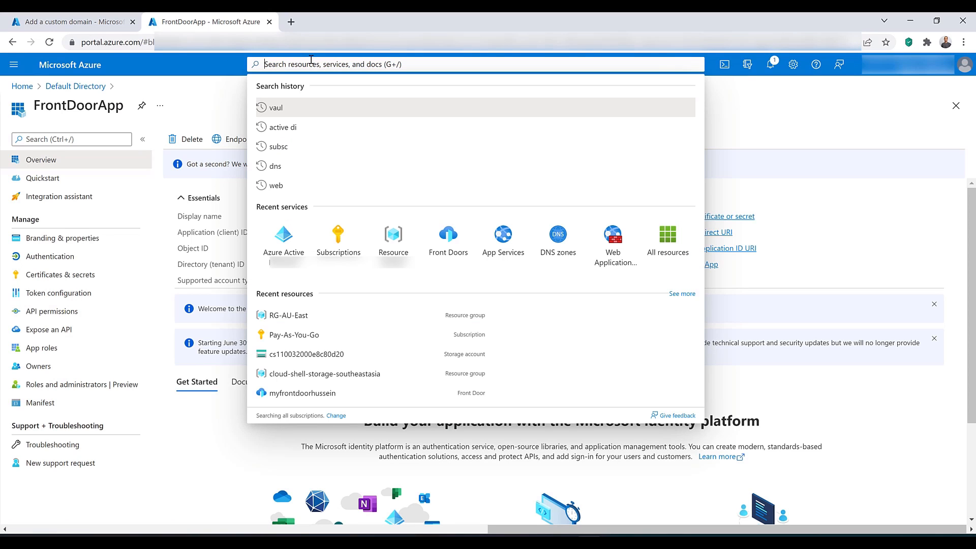
middle_click(338, 239)
click(334, 26)
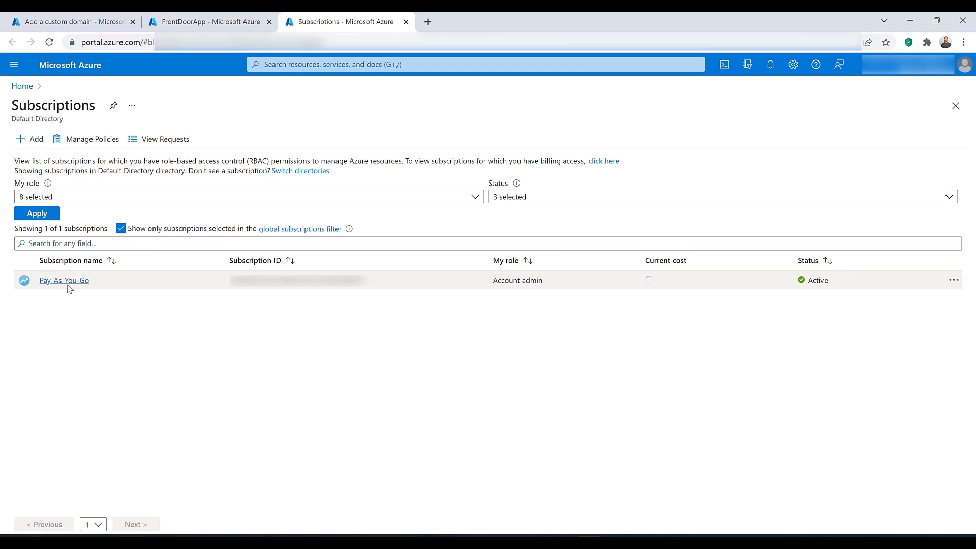
click(66, 281)
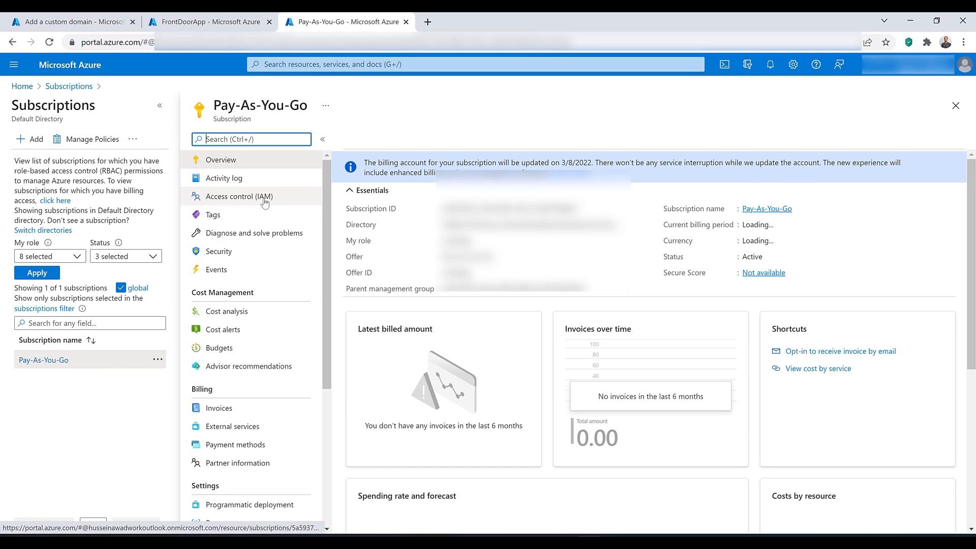
Step: Start a role assignment in the Pay-As-You-Go subscription's access control and choose the Contributor role
click(264, 200)
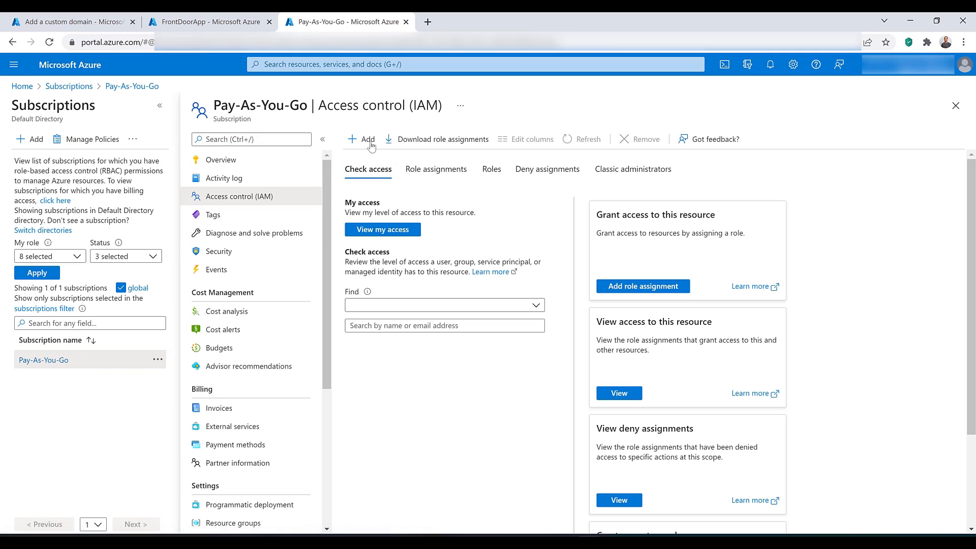
click(372, 146)
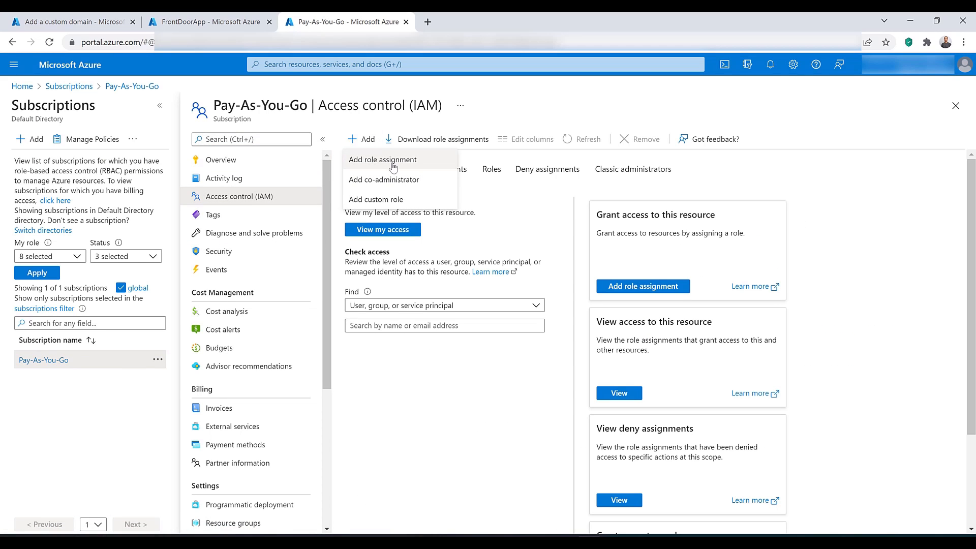
click(393, 161)
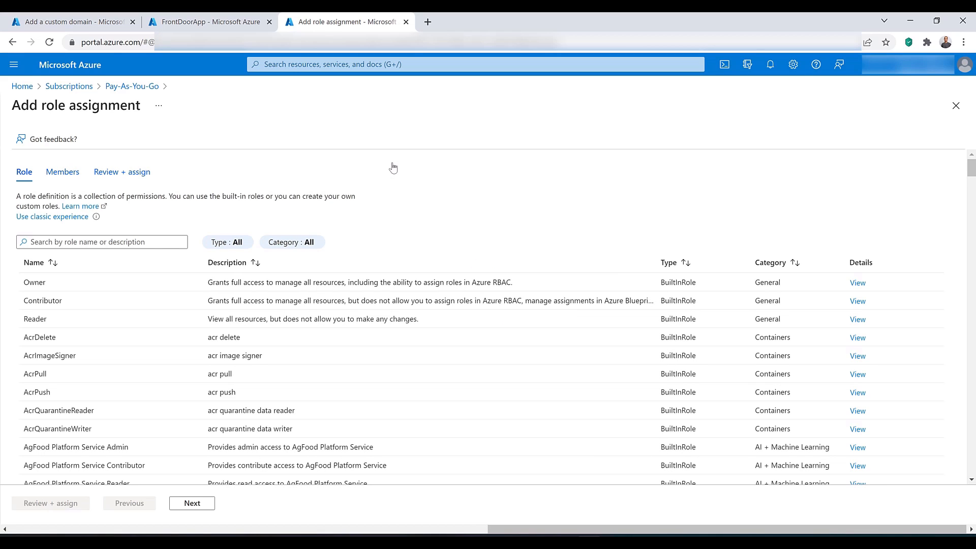
click(69, 305)
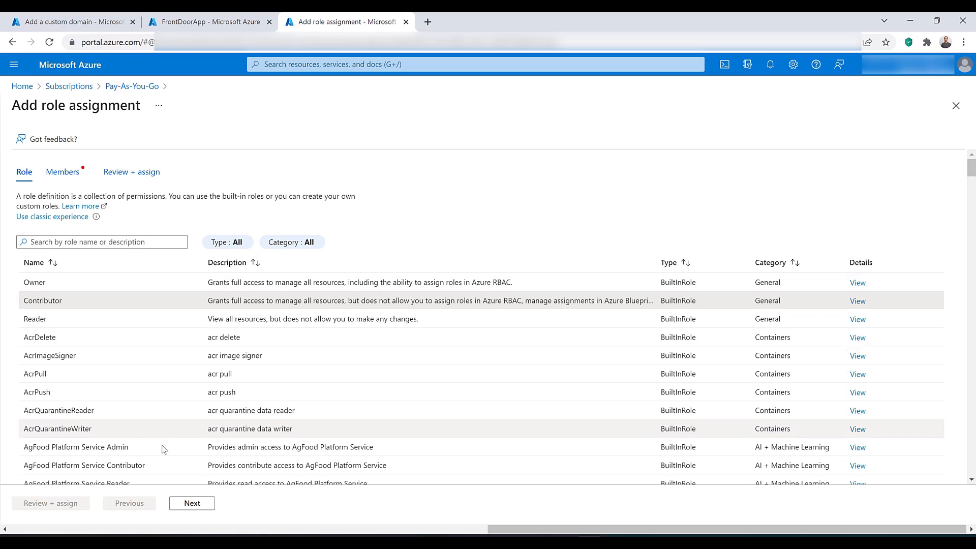
click(185, 506)
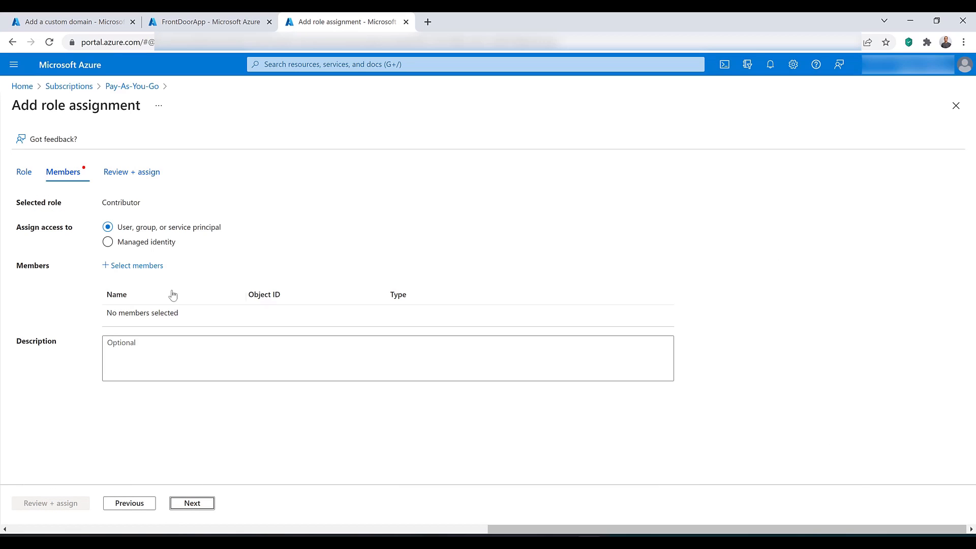
Step: Add FrontDoorApp as the member of the Contributor role assignment and assign the role
click(136, 266)
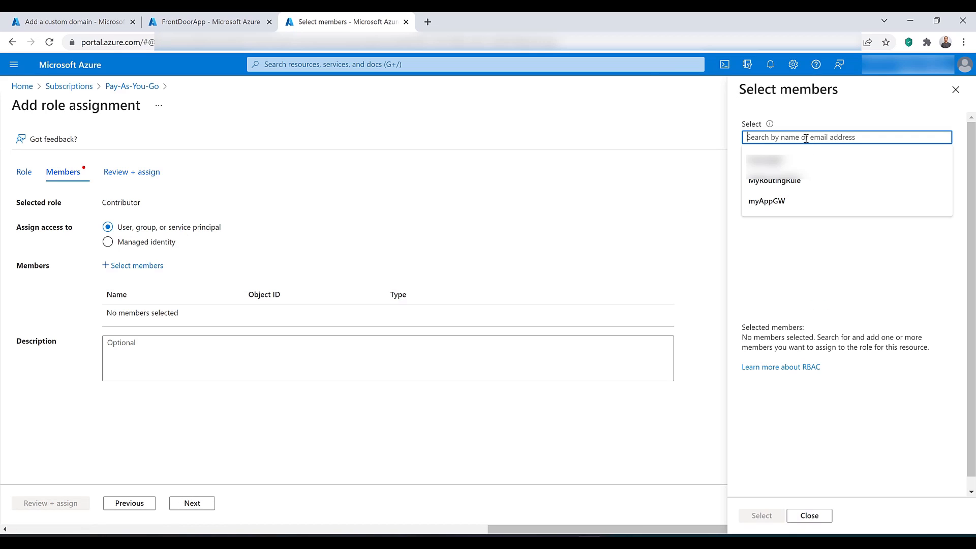
text(frontdo)
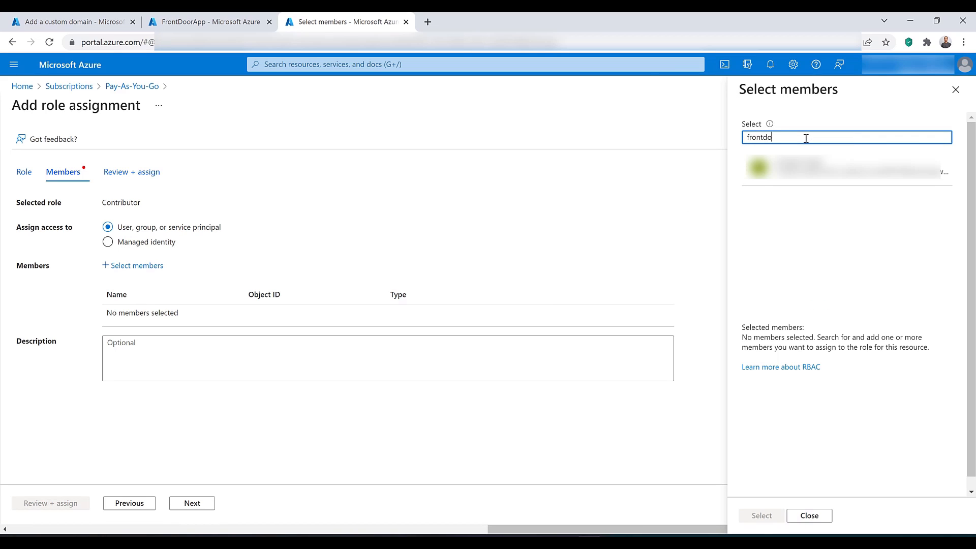
text(orApp)
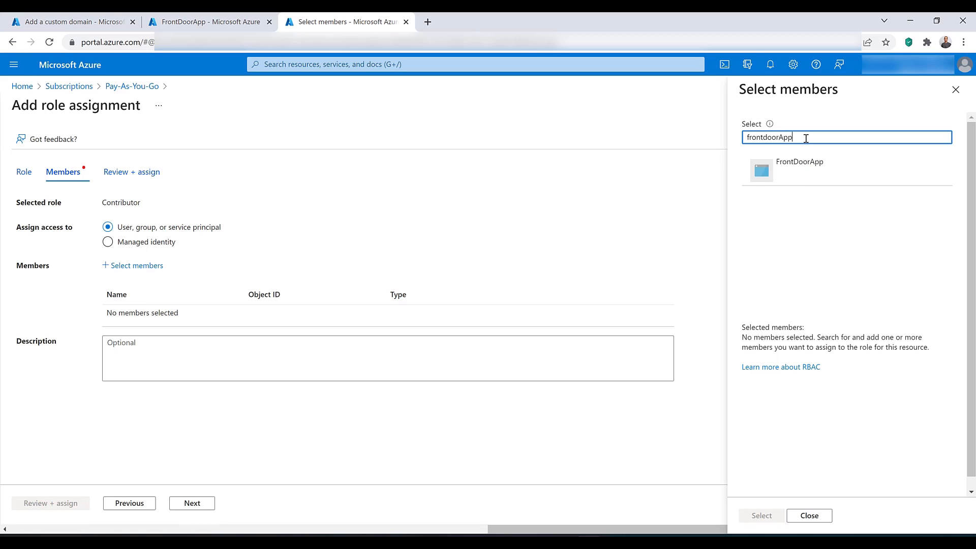
click(789, 172)
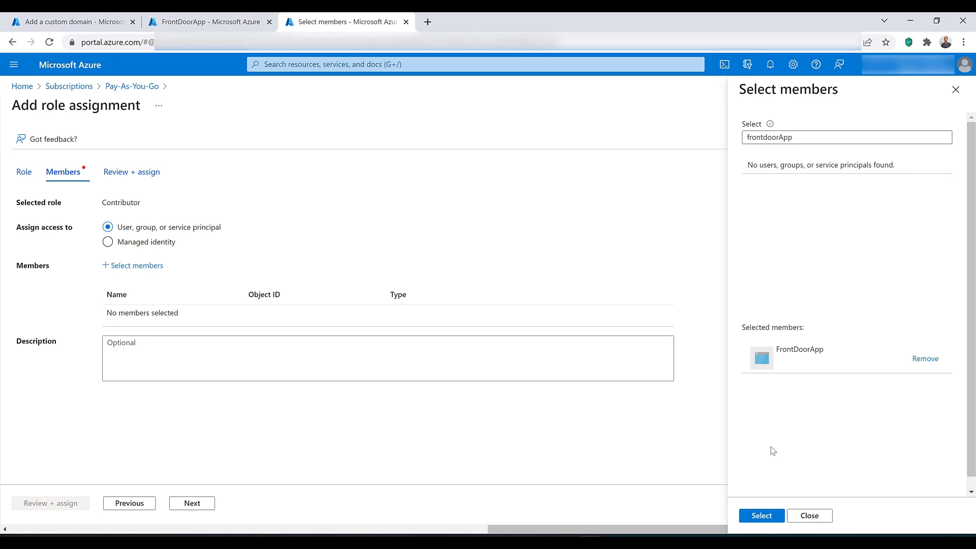
click(758, 516)
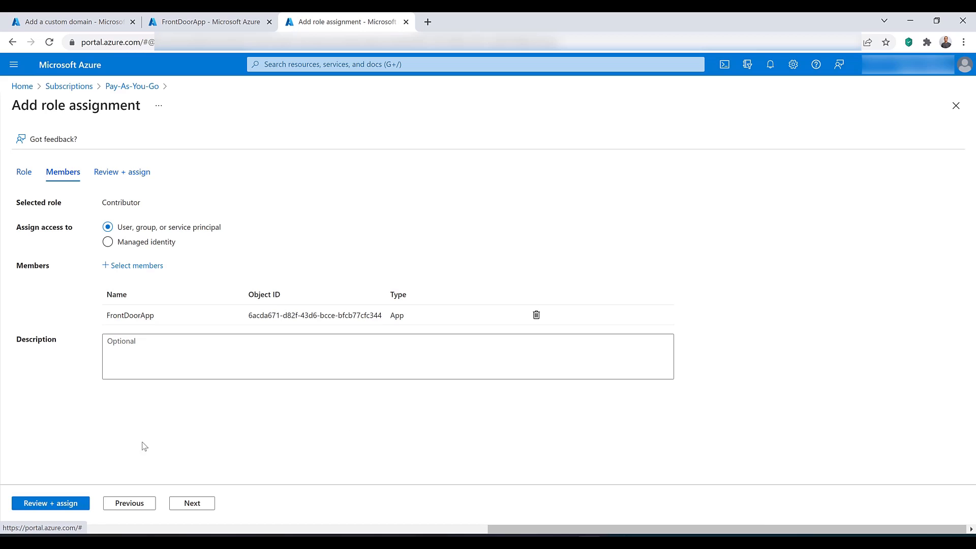
click(48, 503)
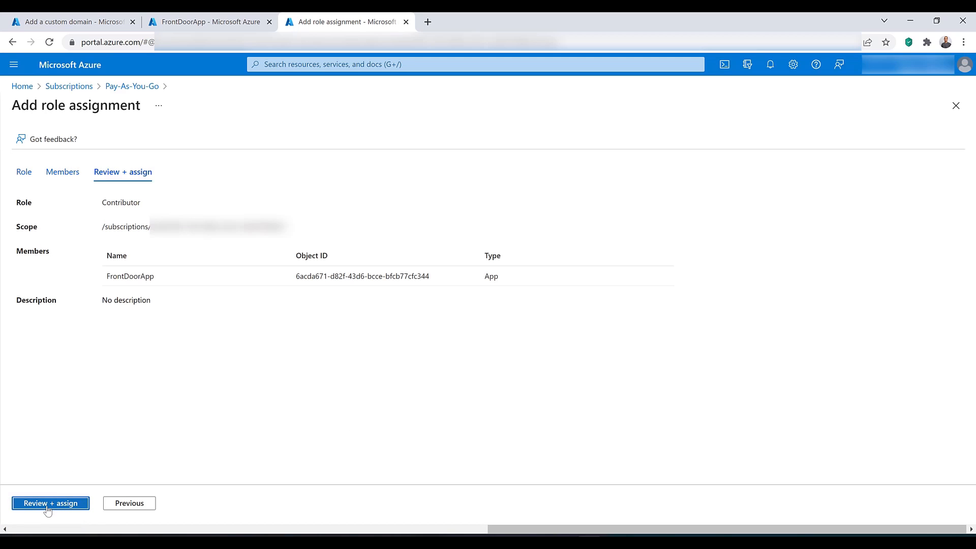
click(49, 503)
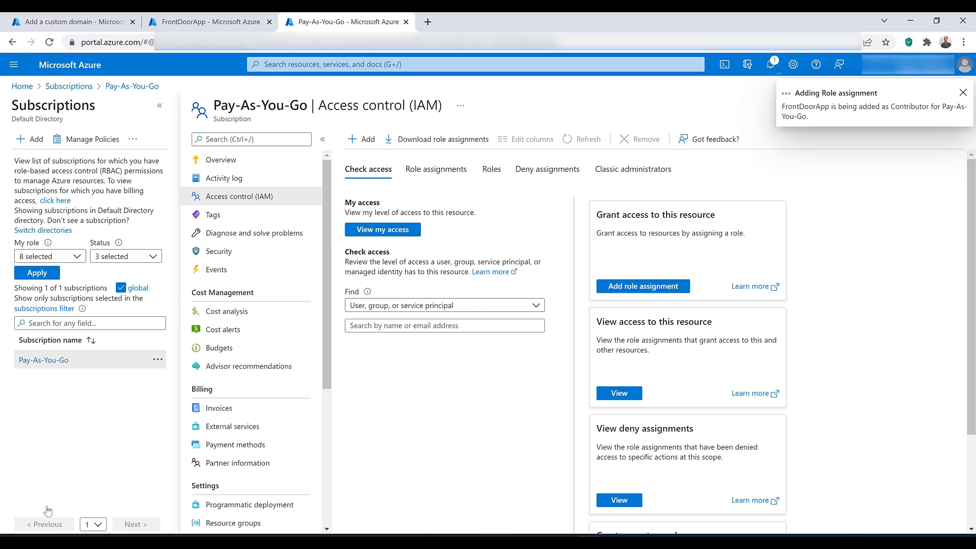
Step: Search the portal for key vaults and open the Key vaults service in a new browser tab
click(337, 62)
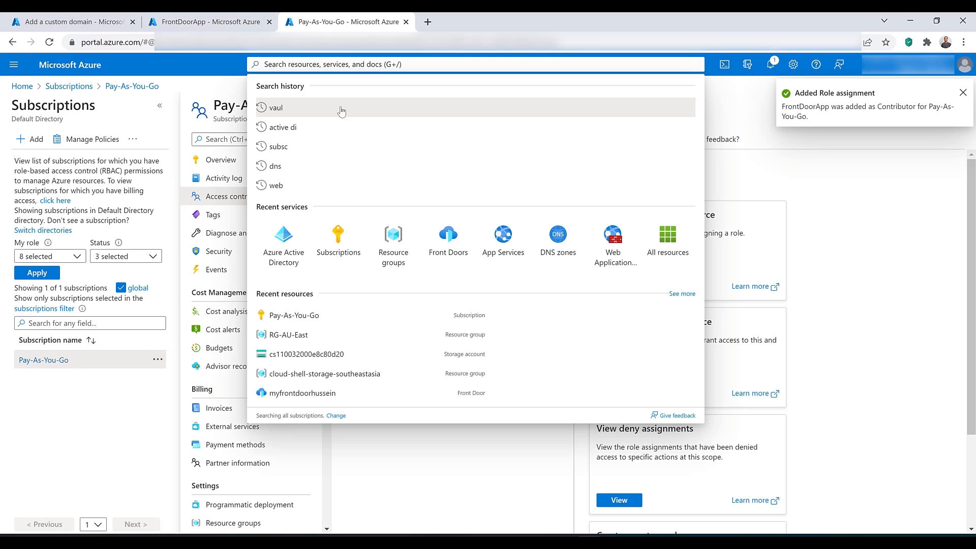
text(keyva)
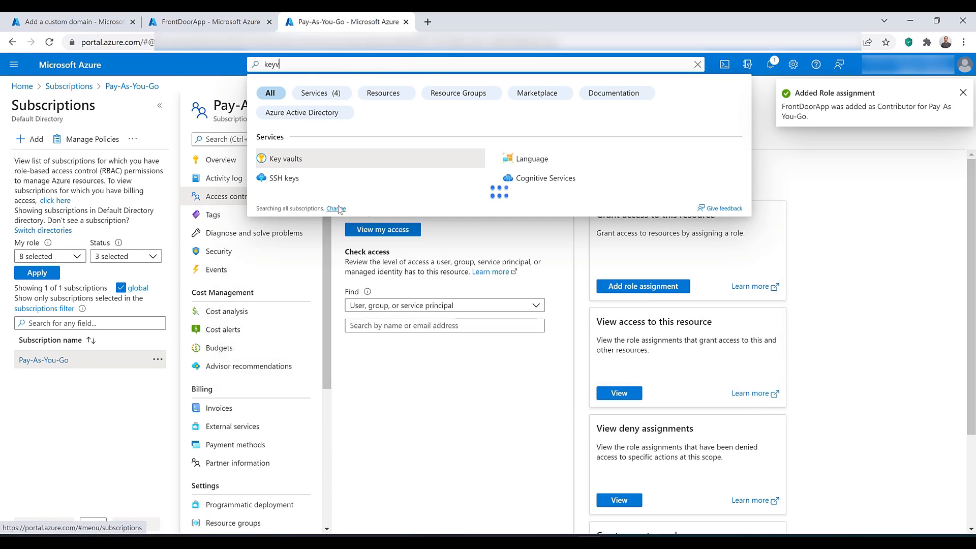
middle_click(298, 167)
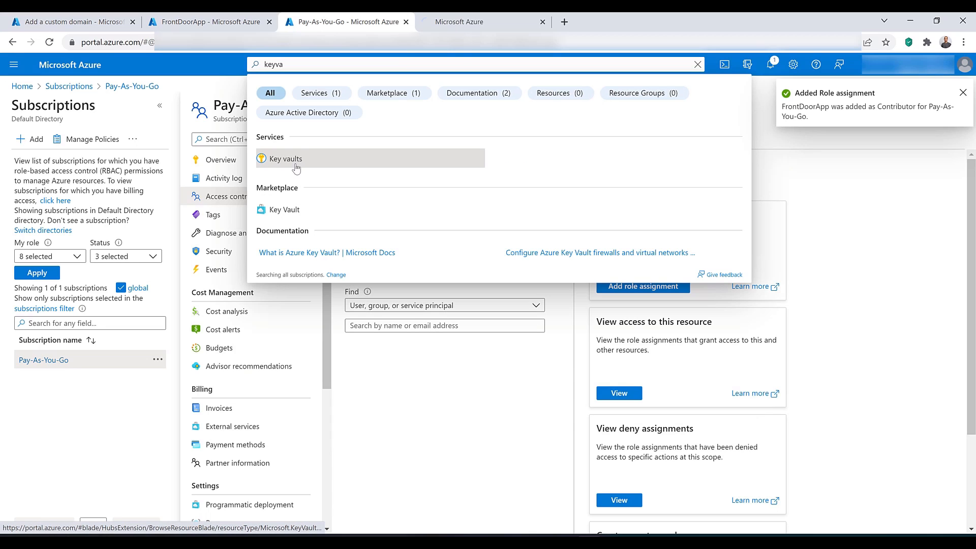
click(464, 19)
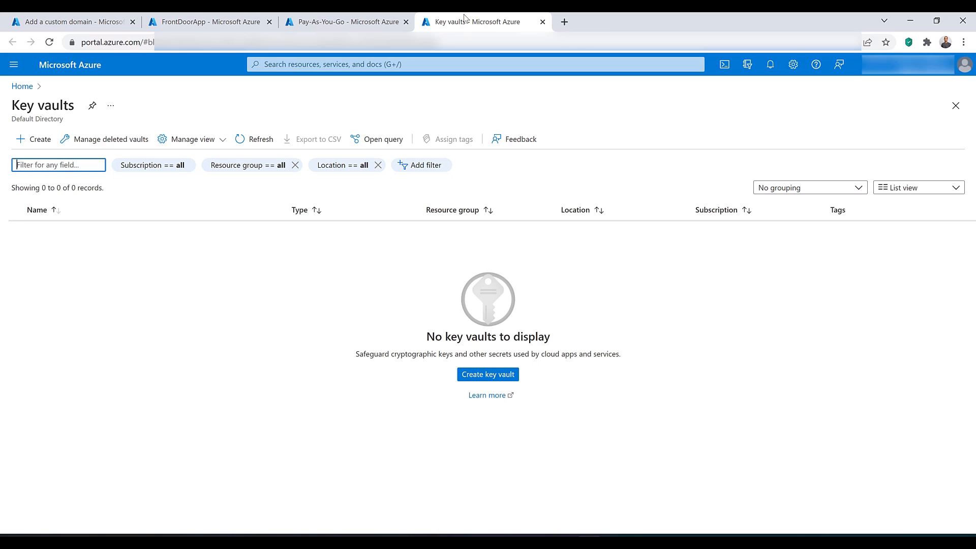
Step: Start creating a key vault named kv-frontdoorcert in resource group RG-AU-East with the Australia East region
click(498, 377)
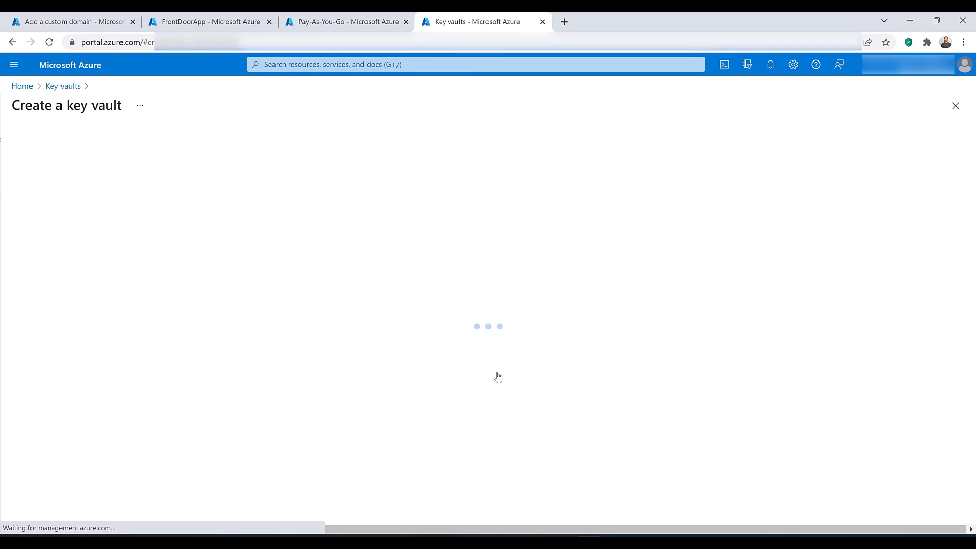
click(356, 340)
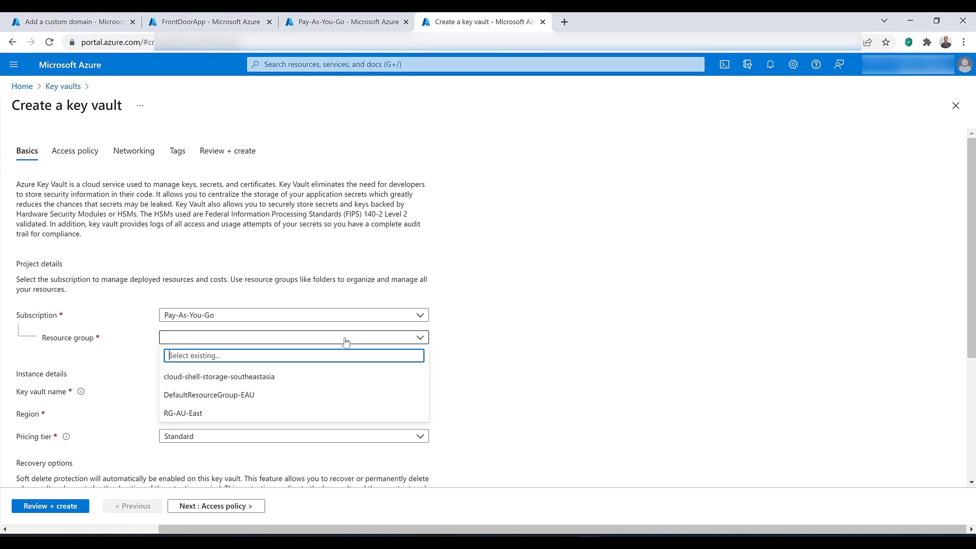
click(319, 412)
click(268, 393)
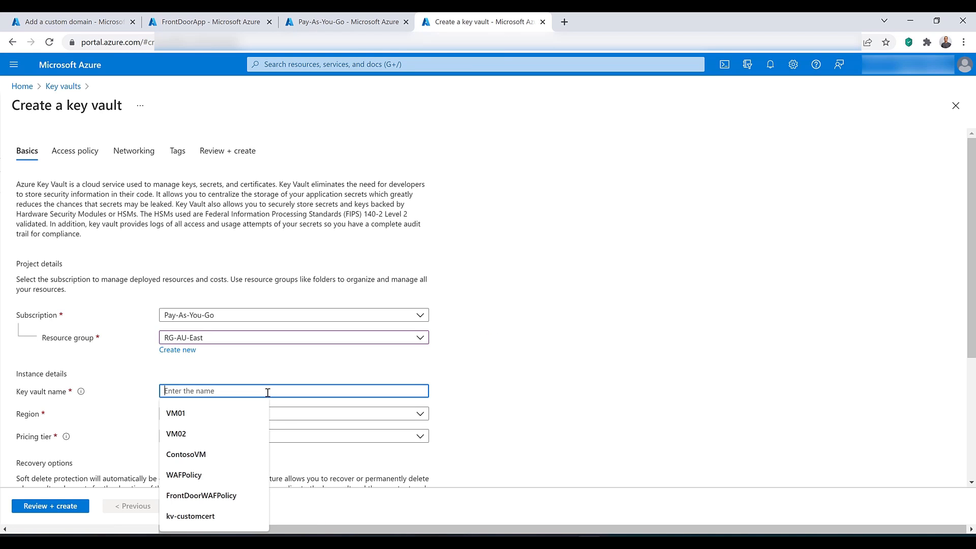
text(kv)
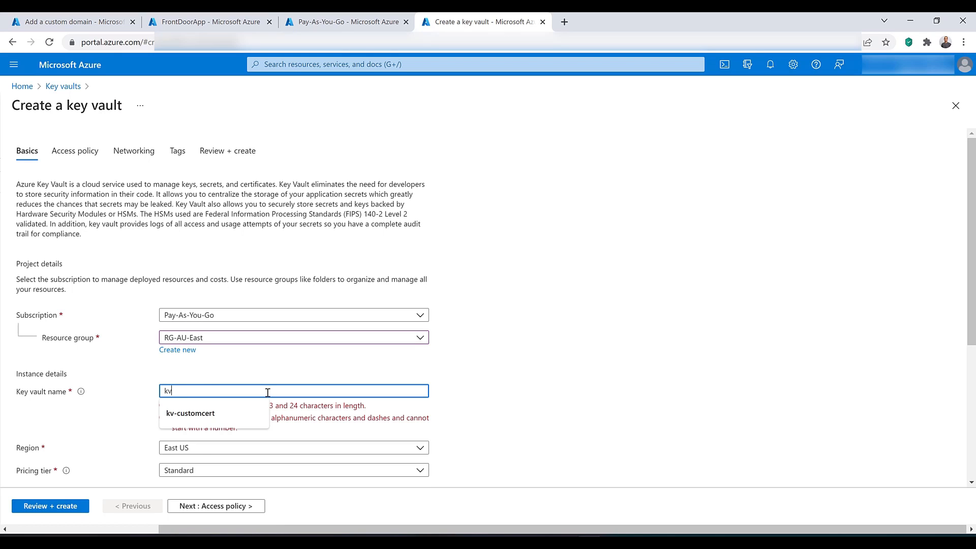
text(-frontdo)
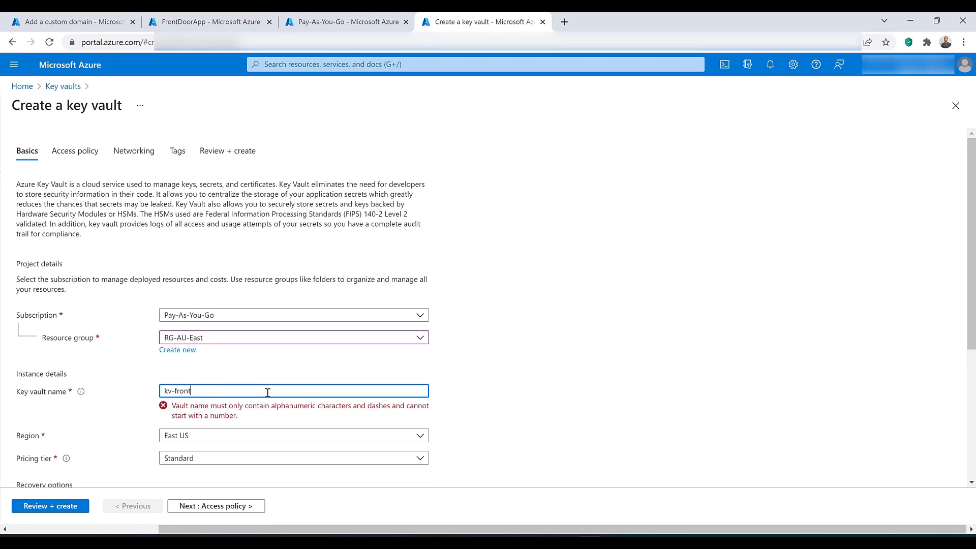
text(cert)
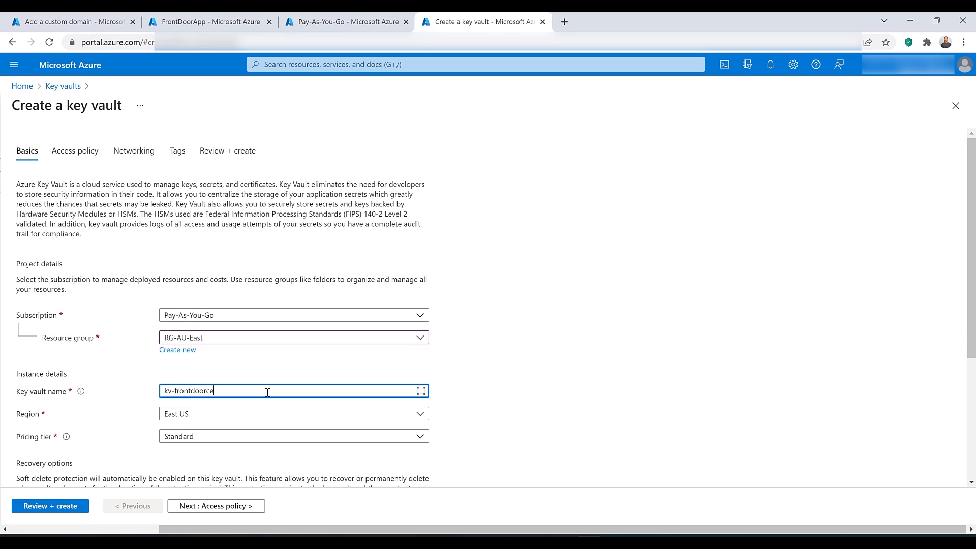
click(259, 415)
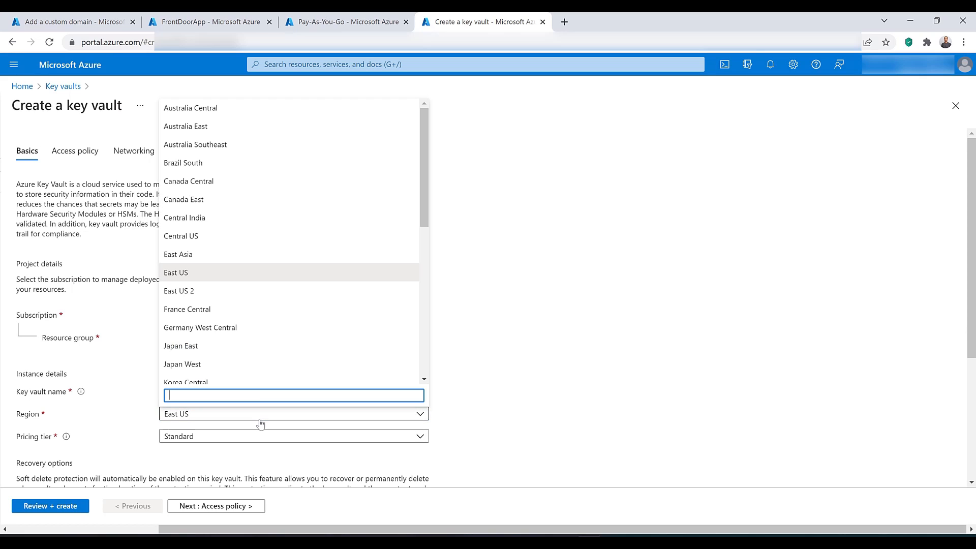
click(238, 134)
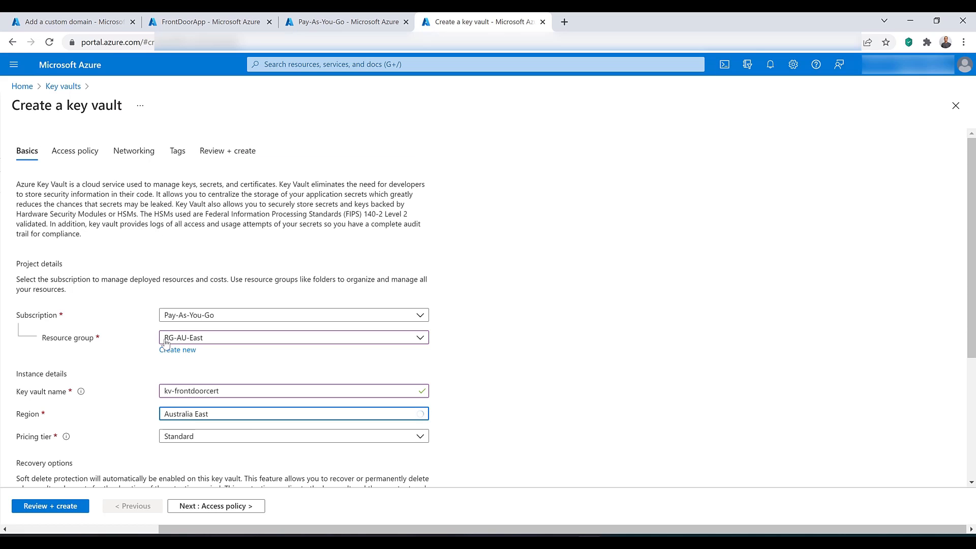
Step: Set the key vault's retention period for deleted vaults to 7 days
scroll(201, 253, down, 3)
scroll(202, 303, down, 1)
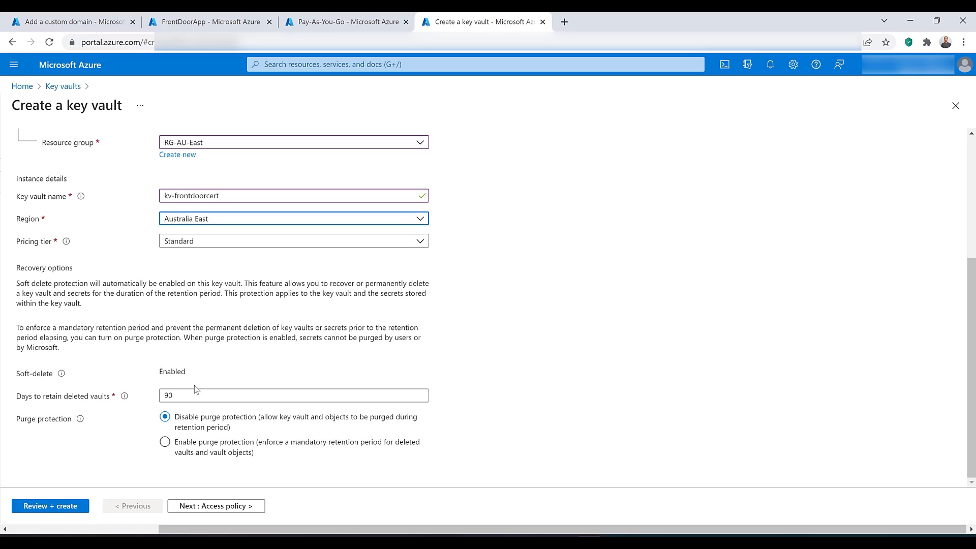
double_click(194, 395)
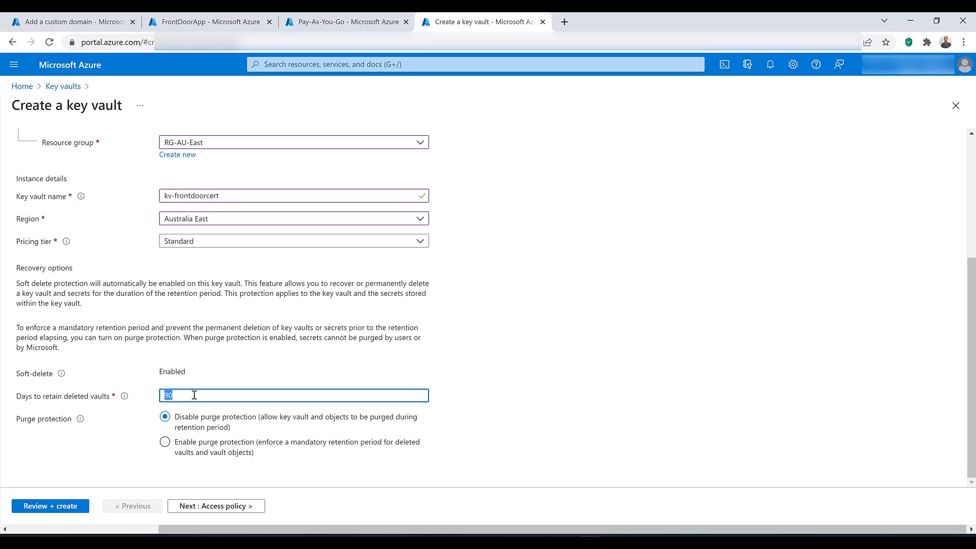
text(7)
key(BackSpace)
text(2)
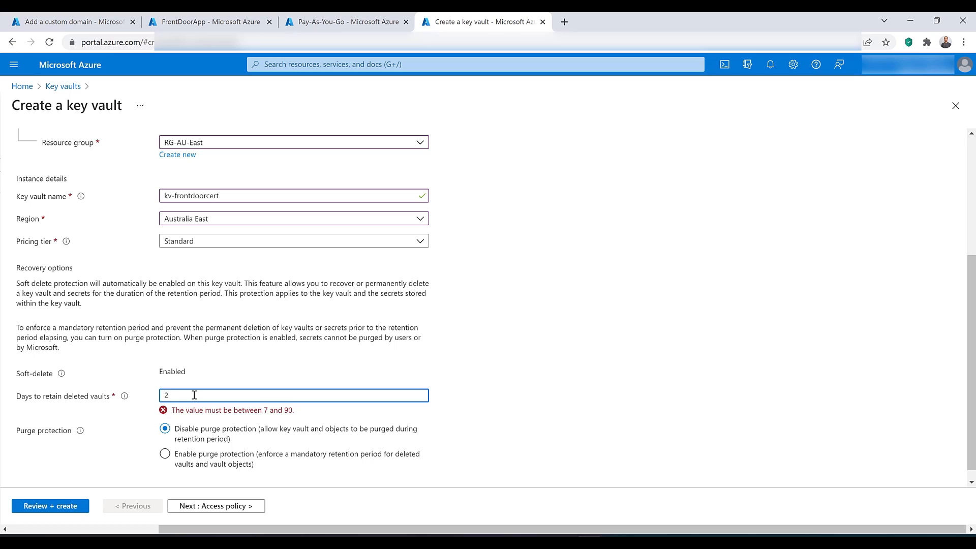
text(7)
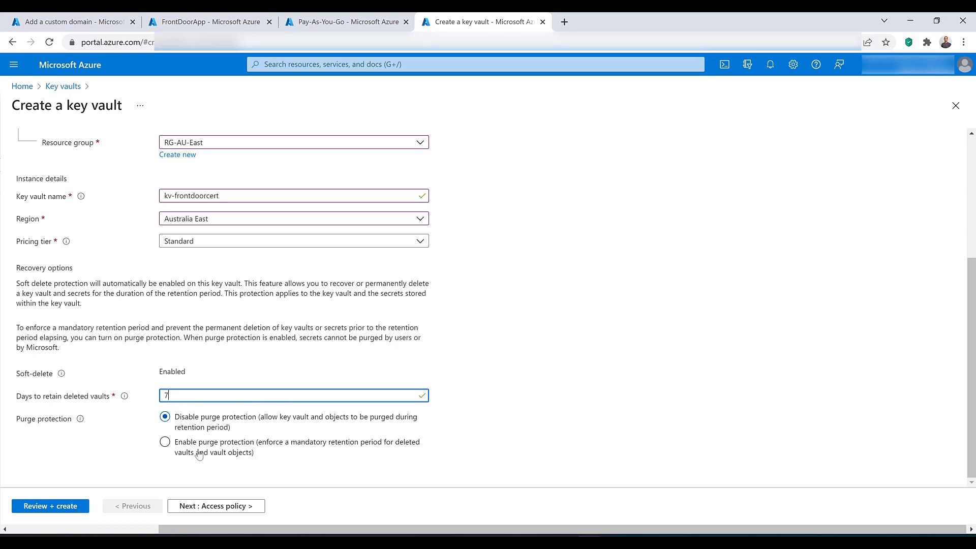
Step: Start a new access policy for the key vault with the Get permission for both secrets and certificates
click(201, 512)
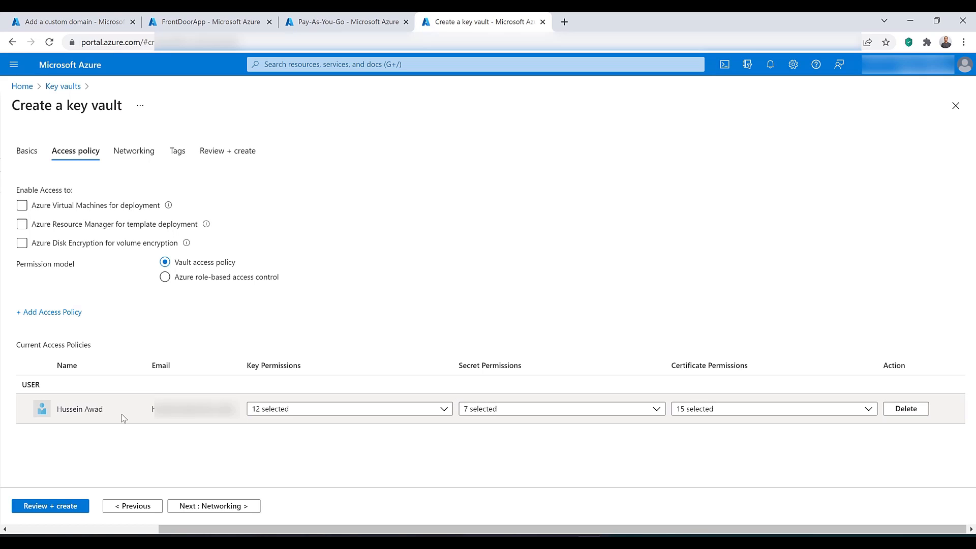
click(61, 314)
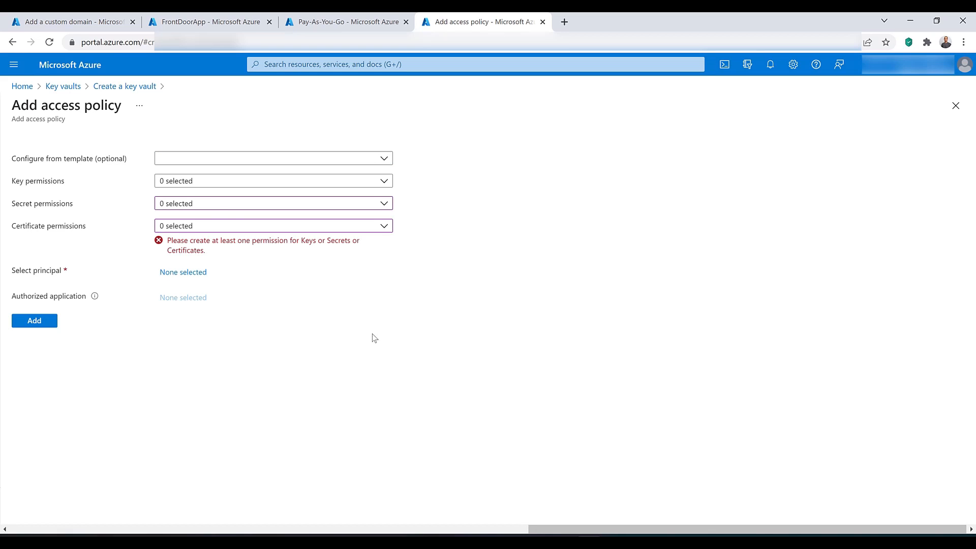
click(210, 203)
click(165, 256)
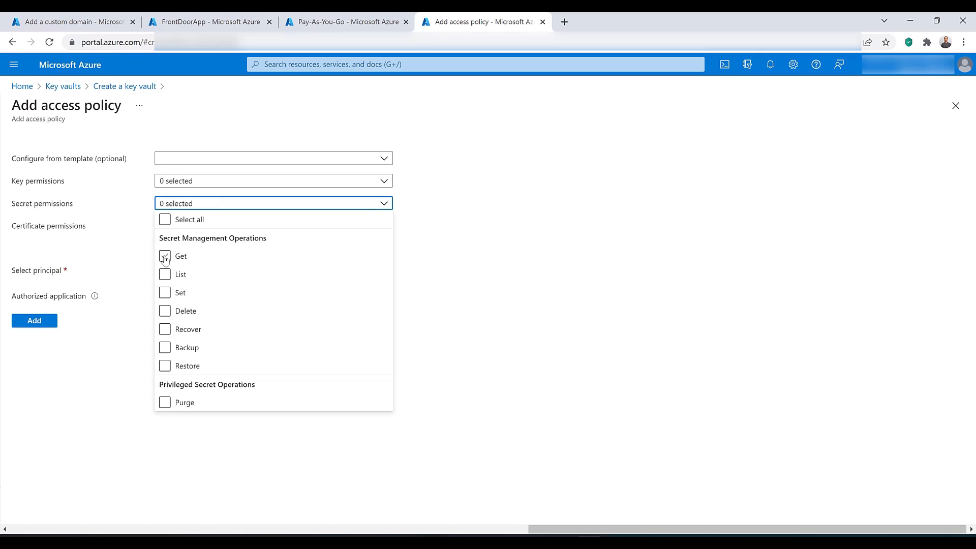
click(141, 233)
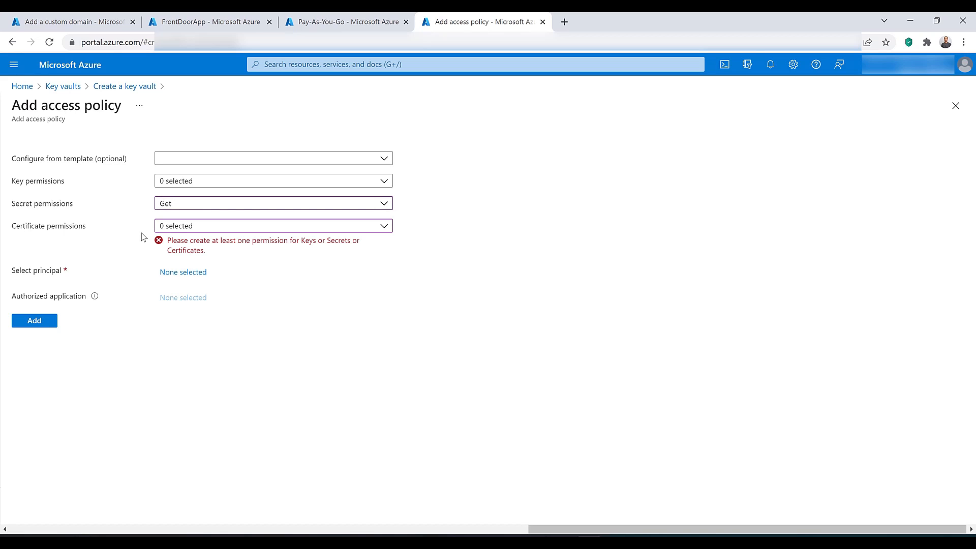
click(213, 226)
click(164, 280)
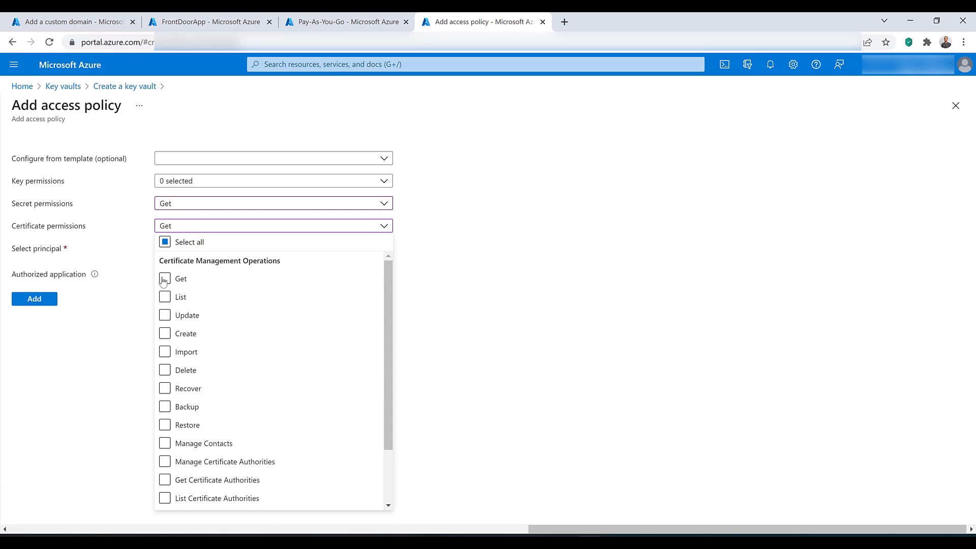
click(136, 254)
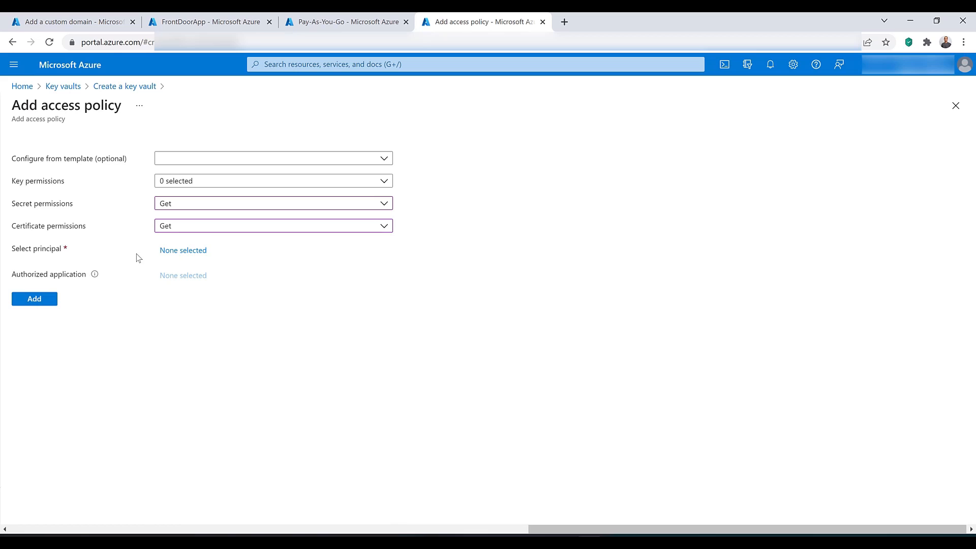
Step: Set FrontDoorApp as the access policy's principal and add the policy to the new key vault
click(190, 252)
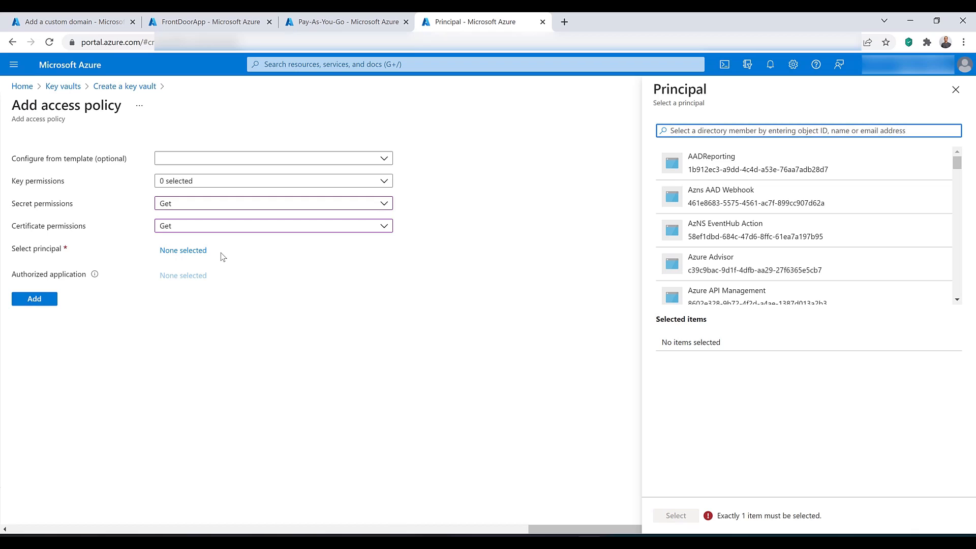
text(frontdooe)
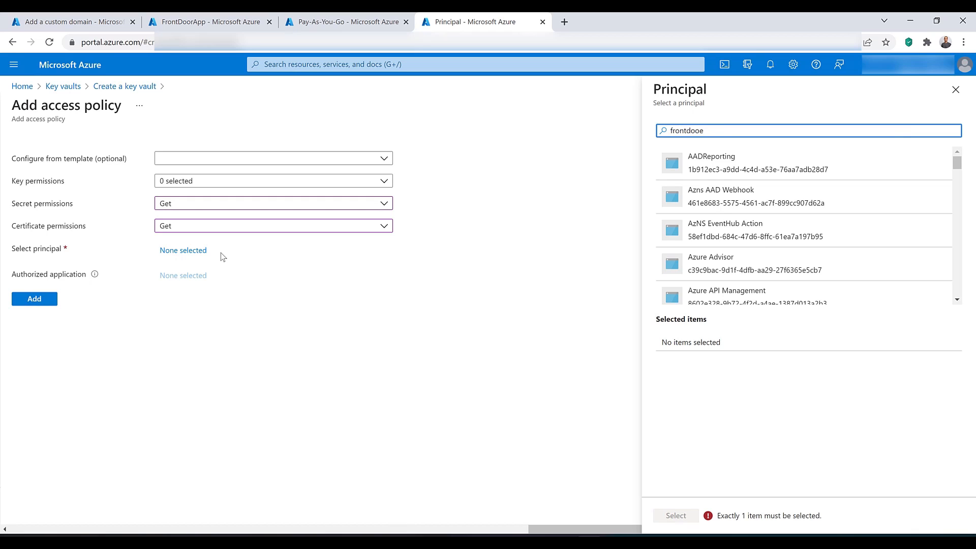
key(BackSpace)
text(rapp)
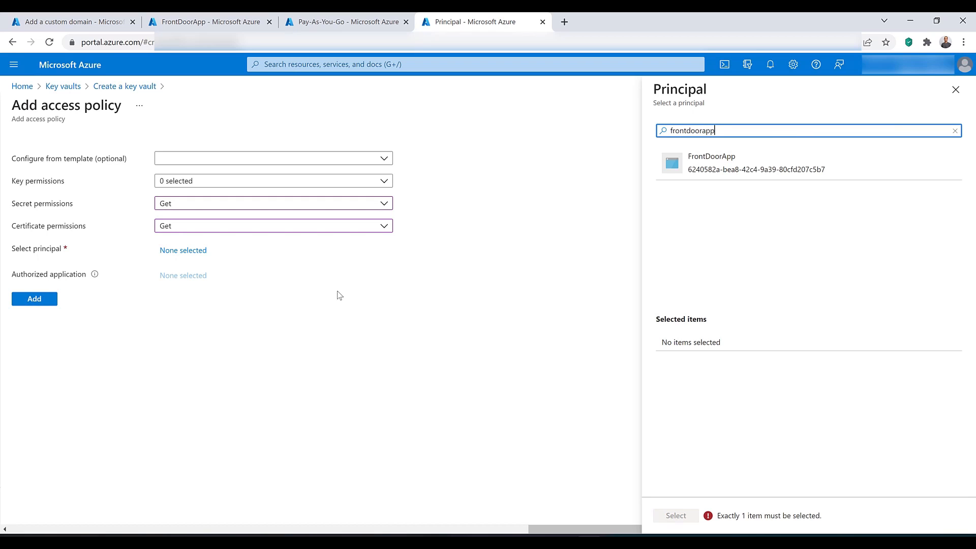
click(736, 171)
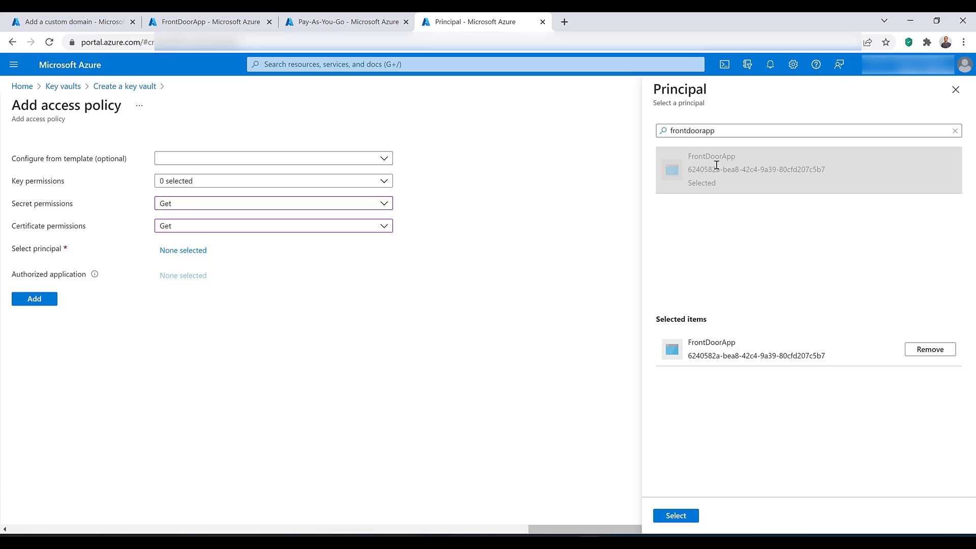
click(676, 515)
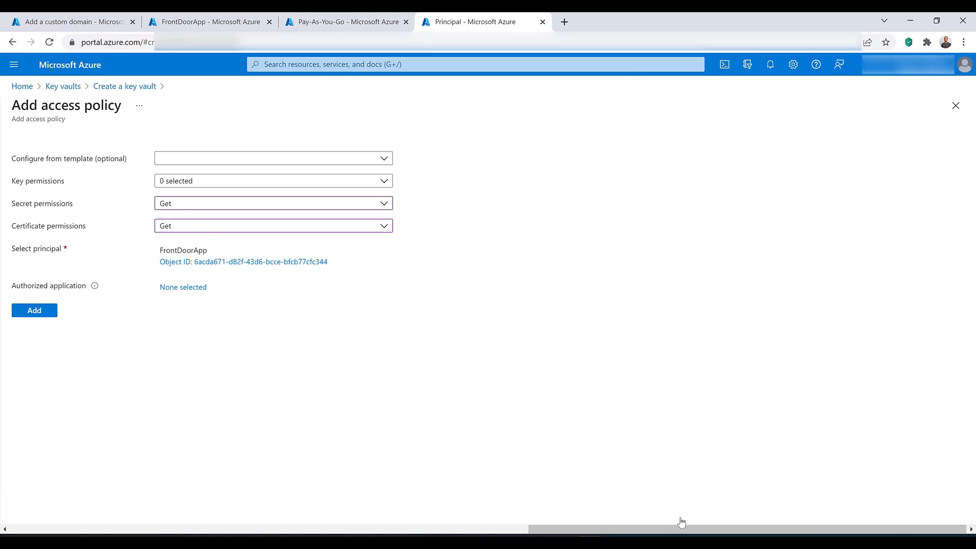
click(45, 315)
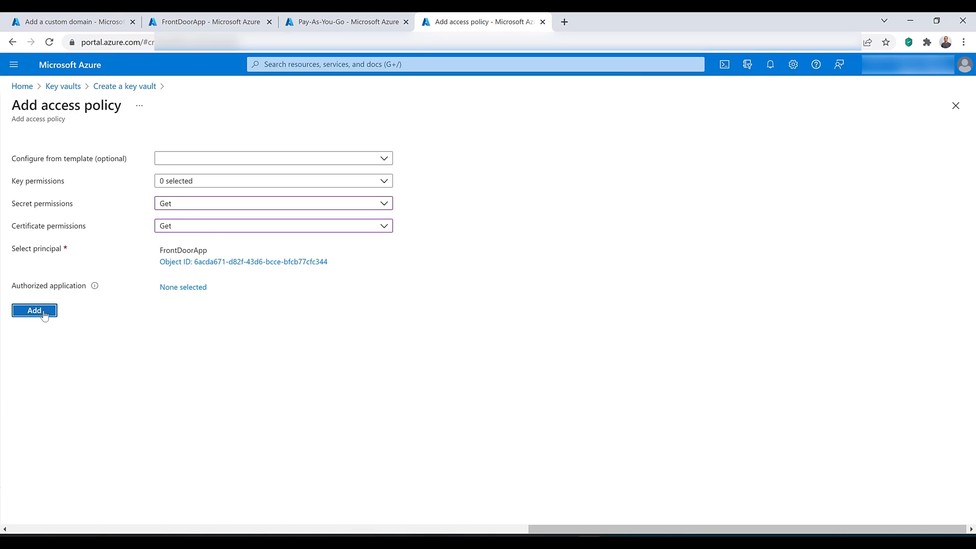
Step: Create the kv-frontdoorcert key vault with connectivity from all networks and open the deployed resource
click(206, 507)
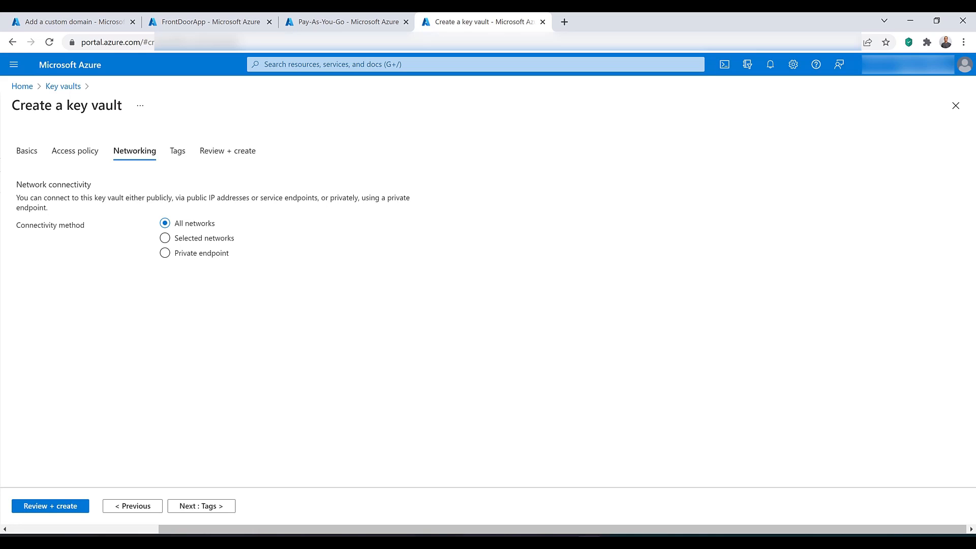
click(45, 509)
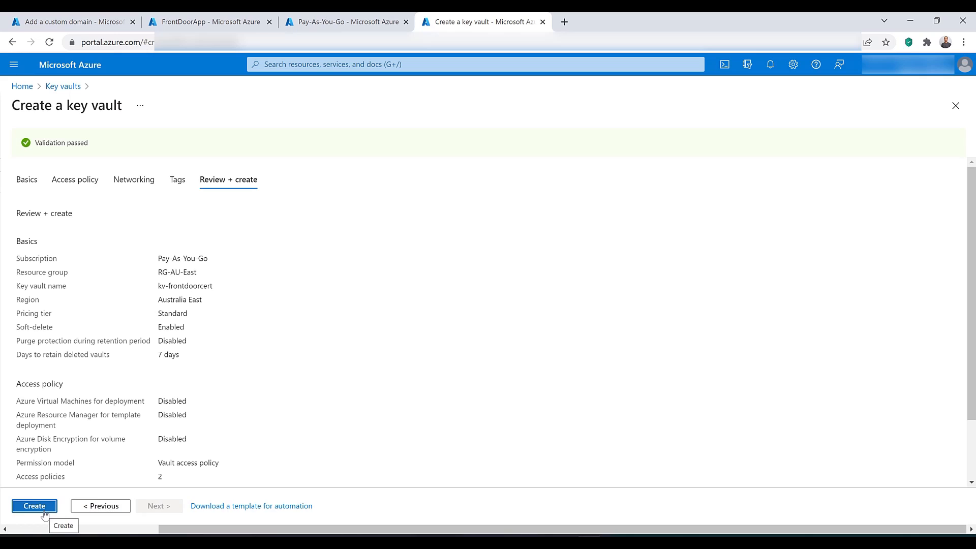
click(43, 511)
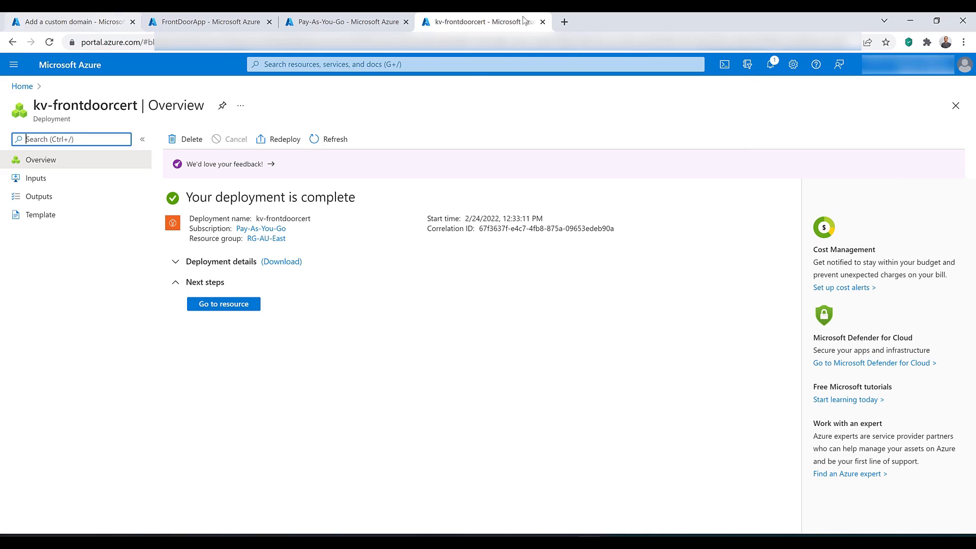
click(421, 64)
click(219, 303)
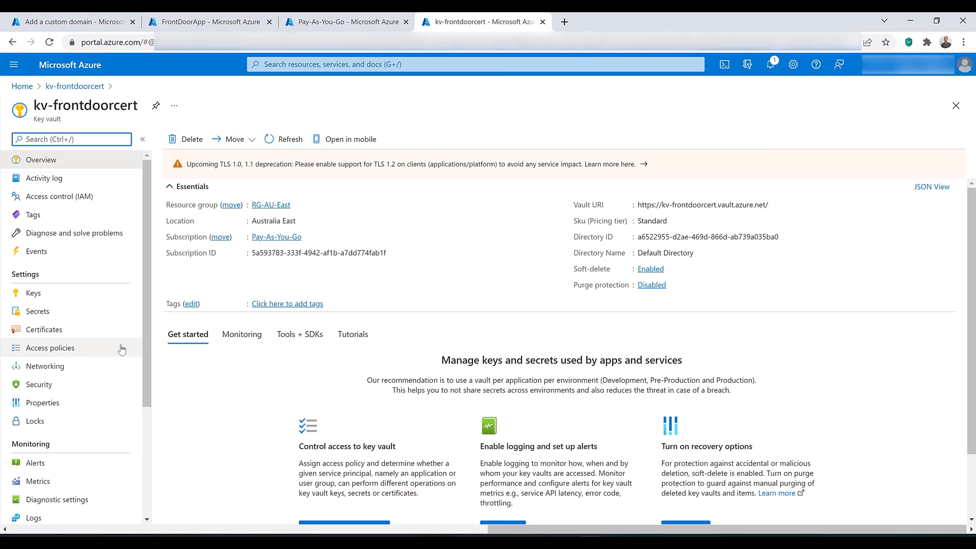
Step: Generate a self-signed certificate named cert in the key vault, with the custom domain as the subject's common name (CN)
click(59, 329)
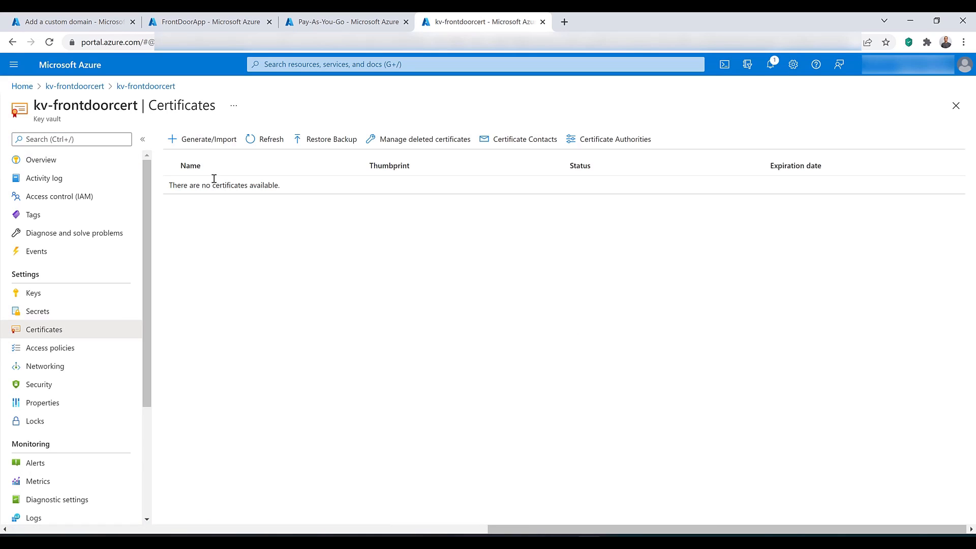
click(220, 140)
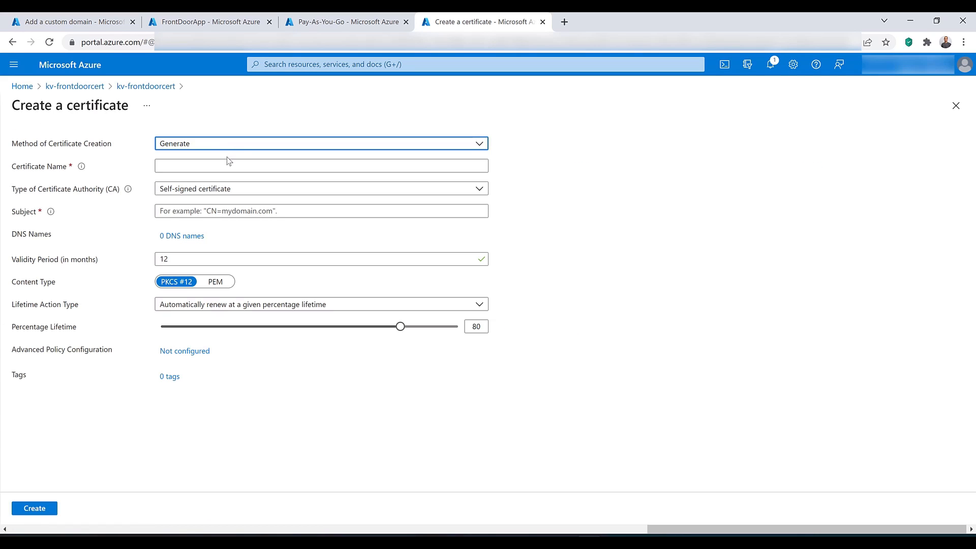
click(227, 161)
text(cert)
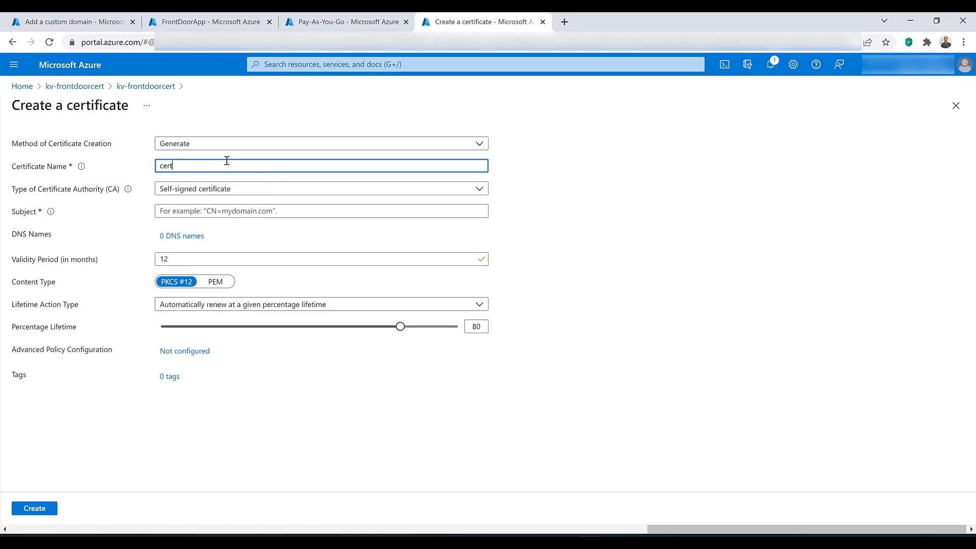
click(217, 213)
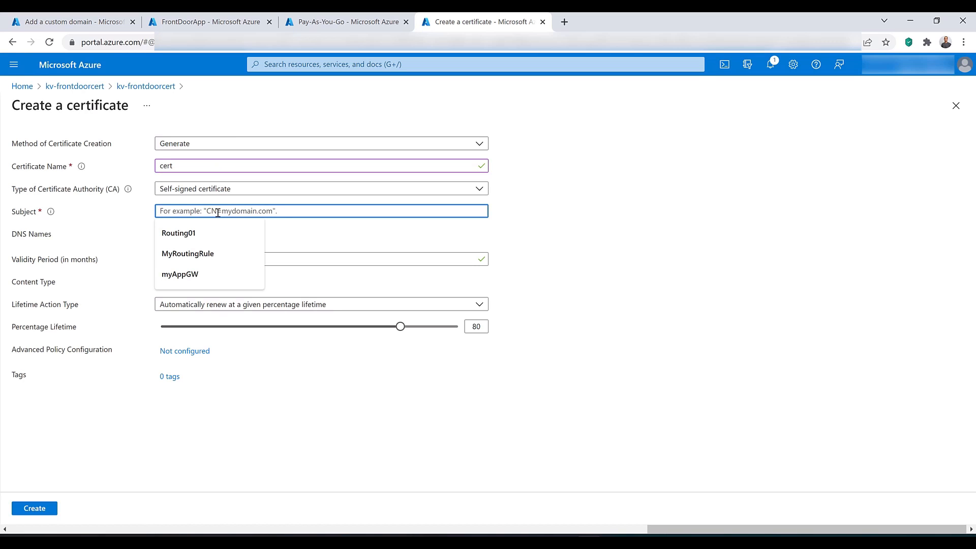
text(CN=)
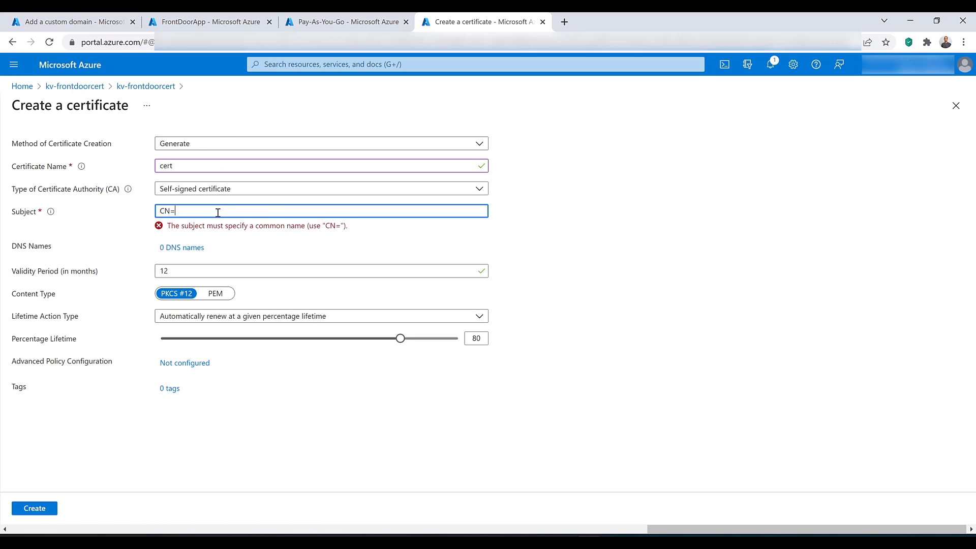
text(husseinaww)
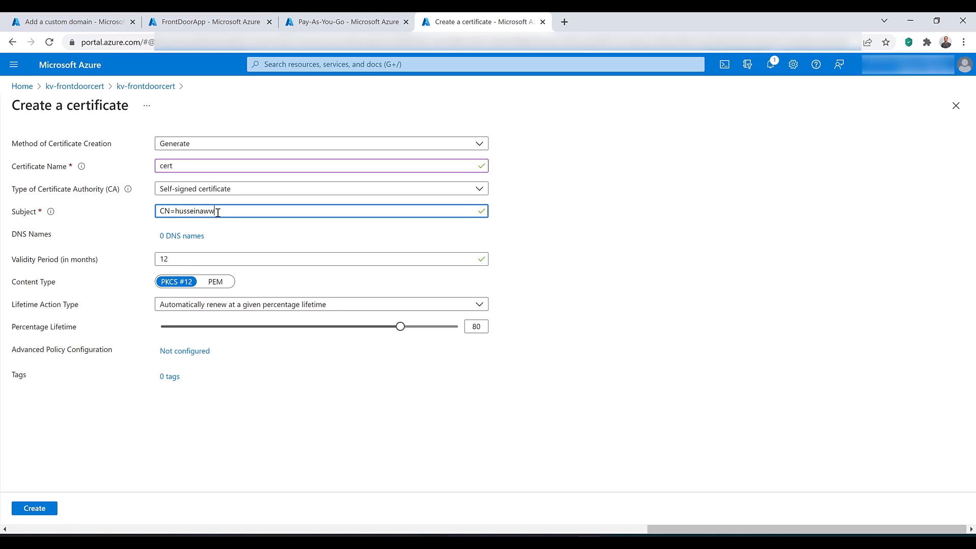
key(BackSpace)
text(ad.com)
click(37, 509)
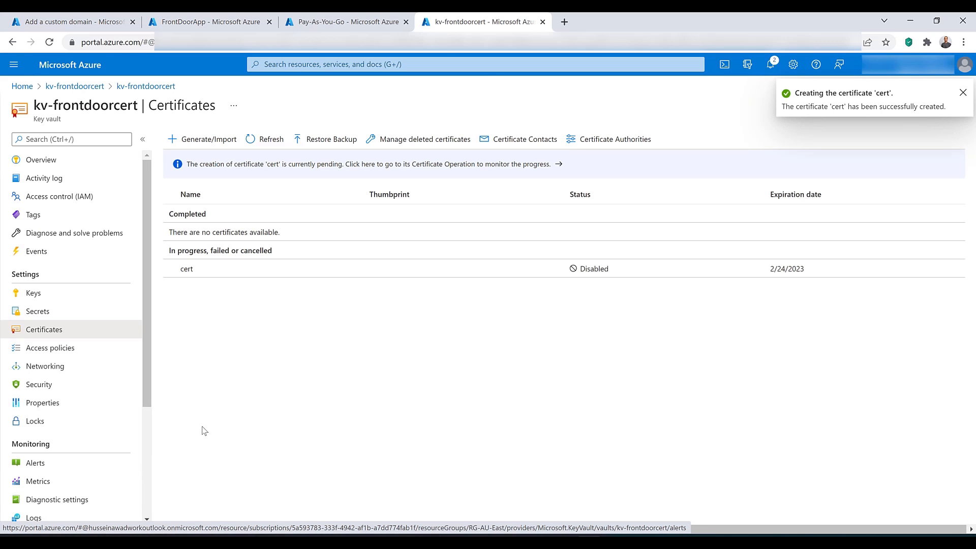
Step: Restart adding a custom domain in the Front Door designer and enter the domain's www address as the custom host name
click(87, 23)
click(814, 169)
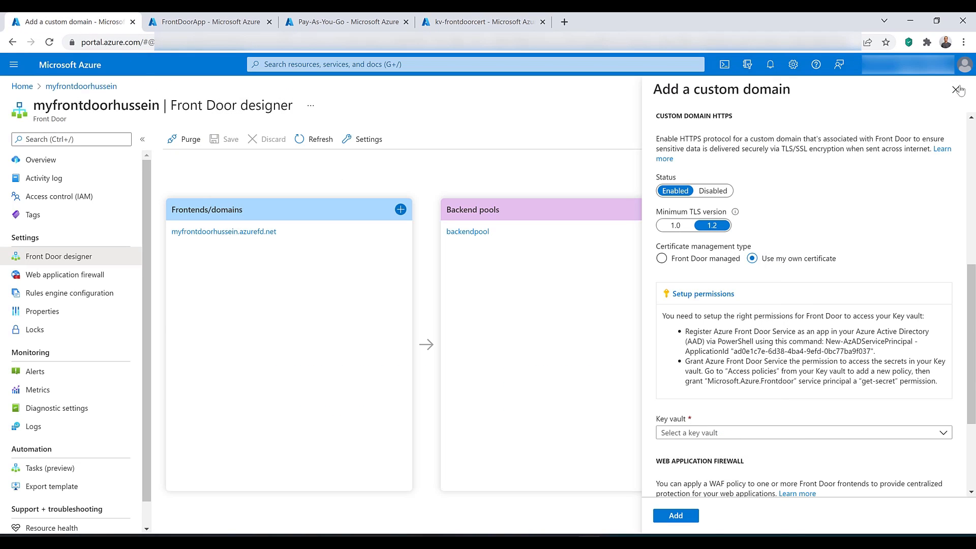
click(957, 95)
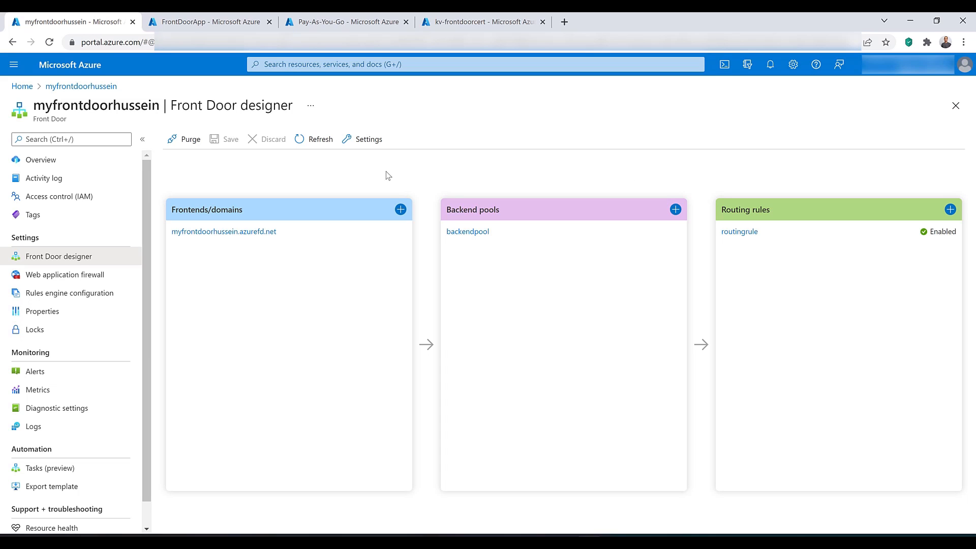
click(400, 210)
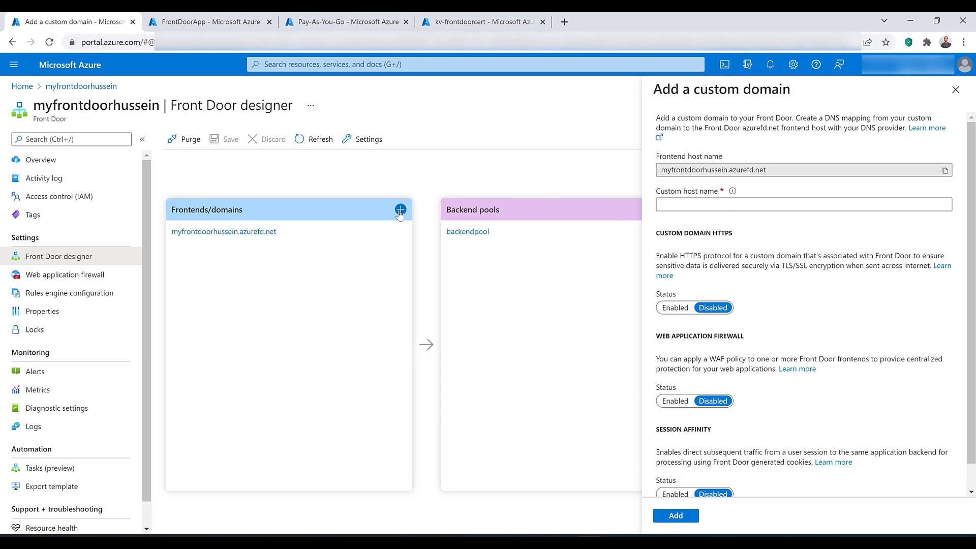
click(725, 207)
text(www.hussein)
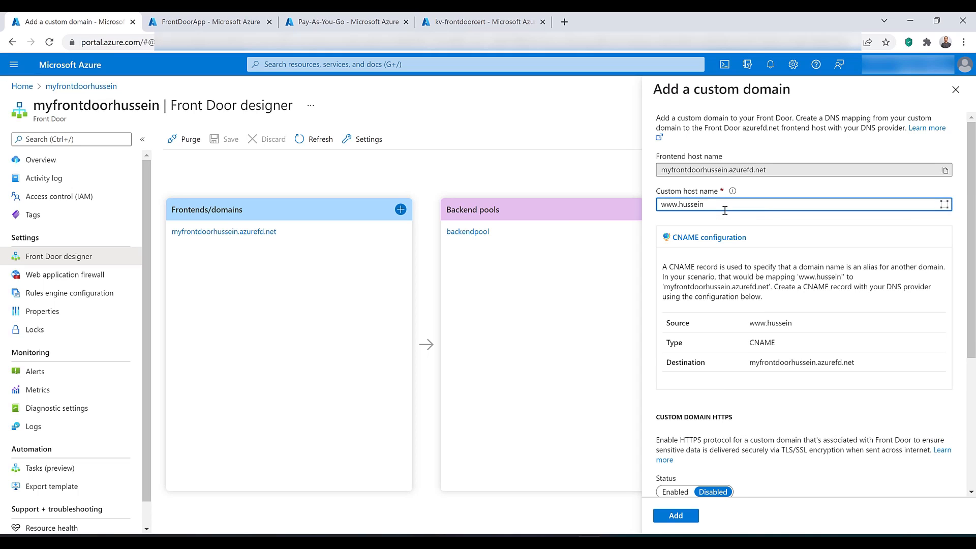
text(awad.com)
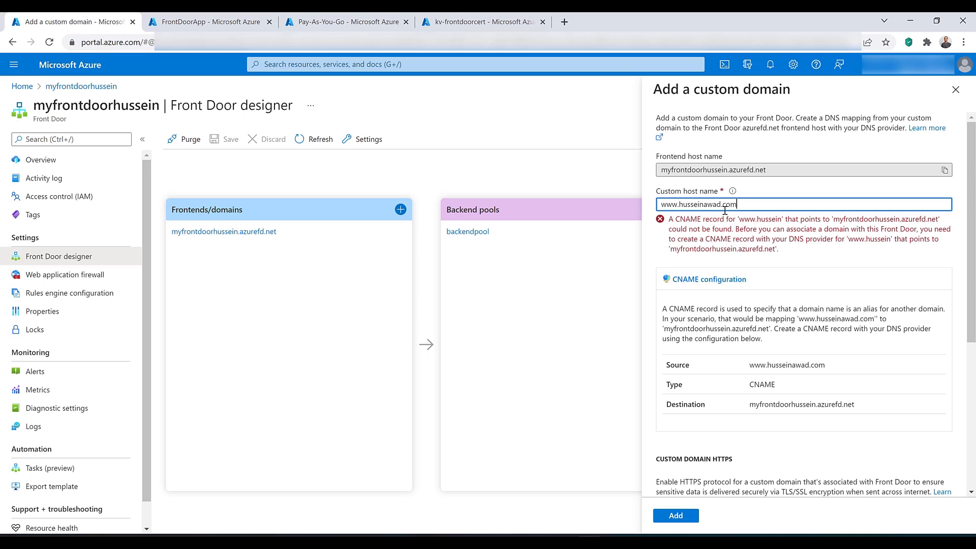
Step: Enable HTTPS for the custom domain and choose to use your own certificate
scroll(676, 305, down, 4)
click(675, 281)
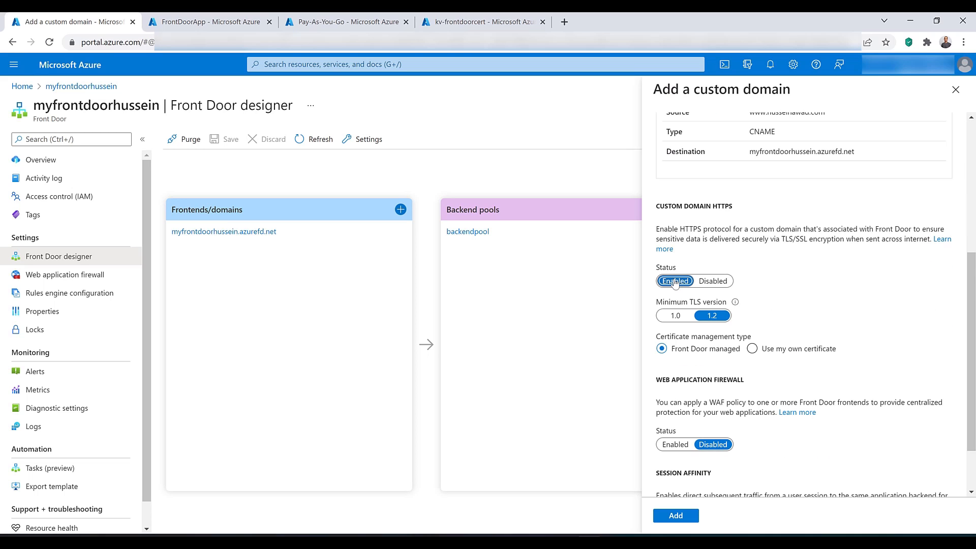
click(753, 349)
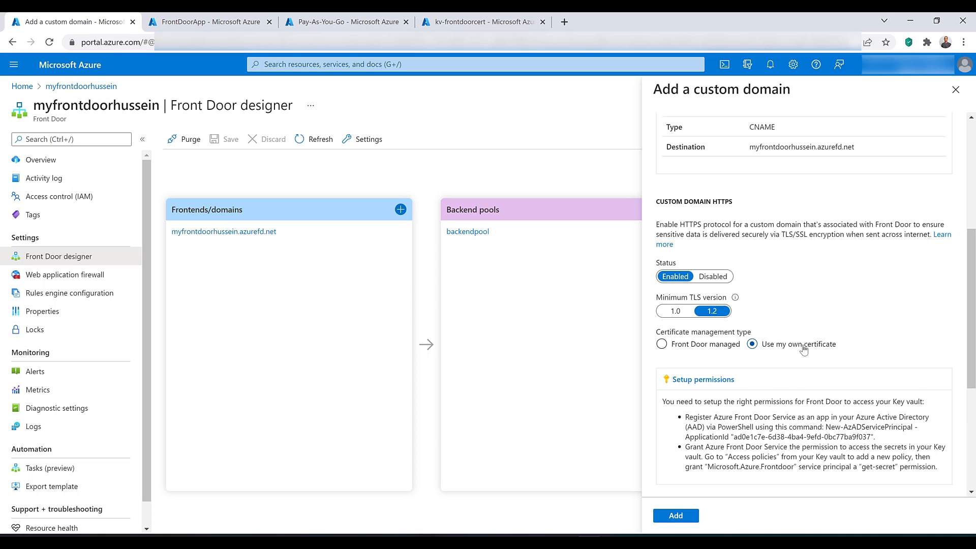
Step: Assign the custom domain's certificate from key vault kv-frontdoorcert, using secret cert and secret version Latest
scroll(804, 346, down, 3)
scroll(804, 345, down, 1)
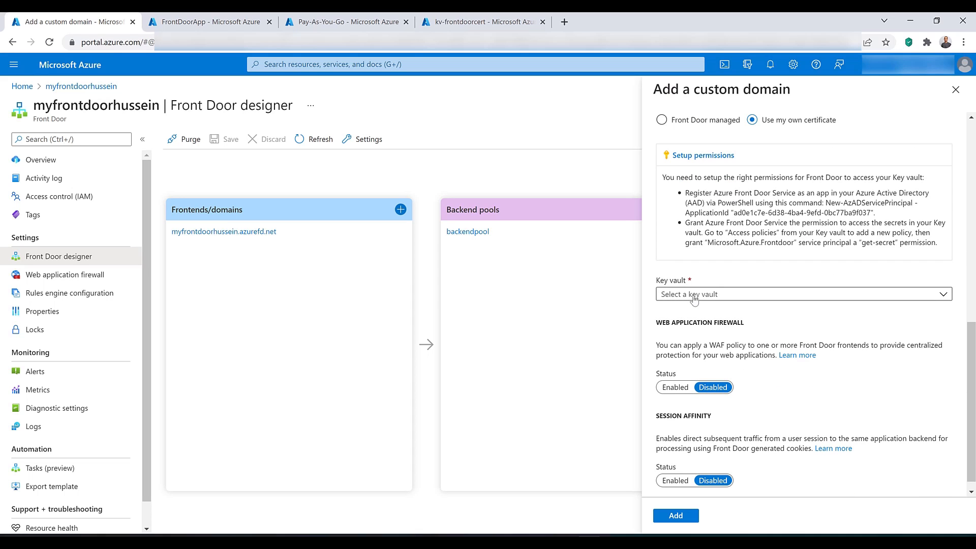
click(694, 295)
click(703, 334)
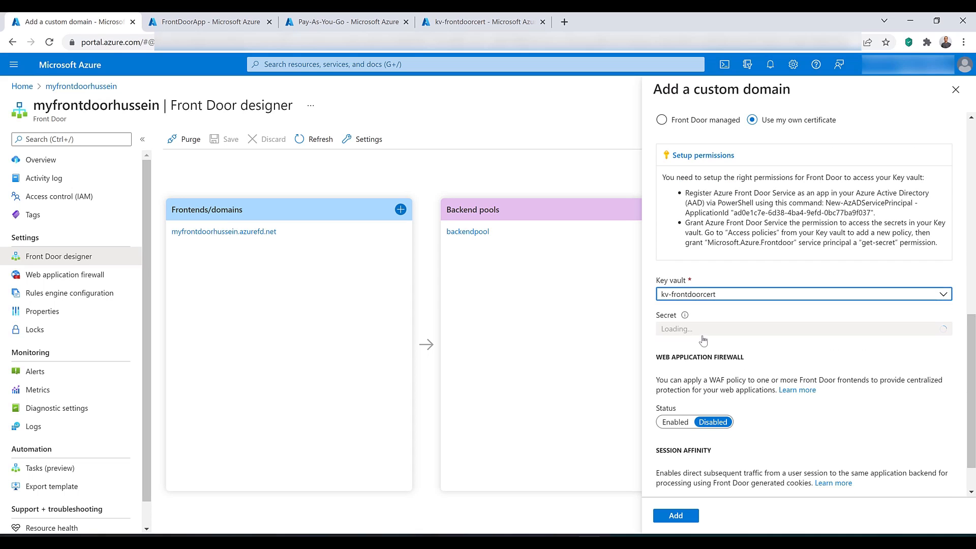
click(700, 329)
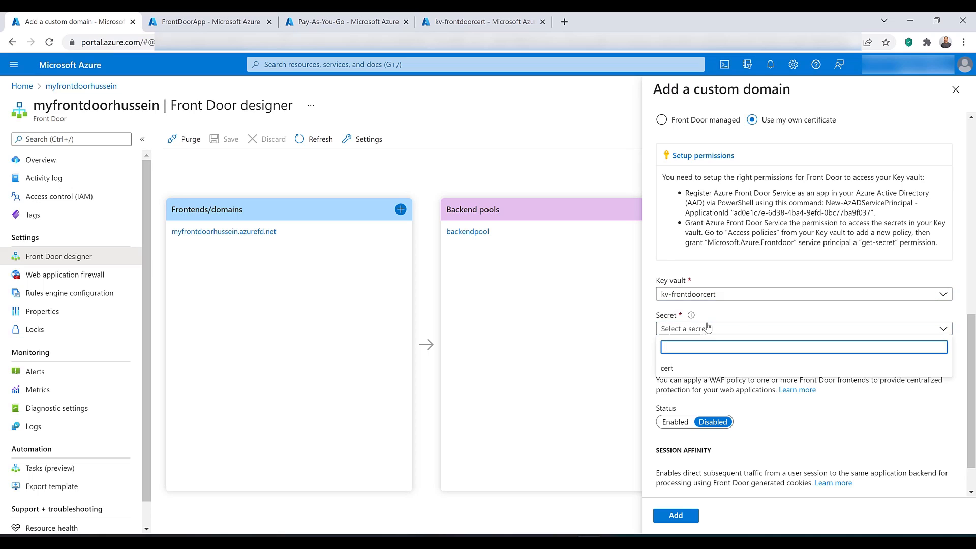
click(694, 368)
click(719, 365)
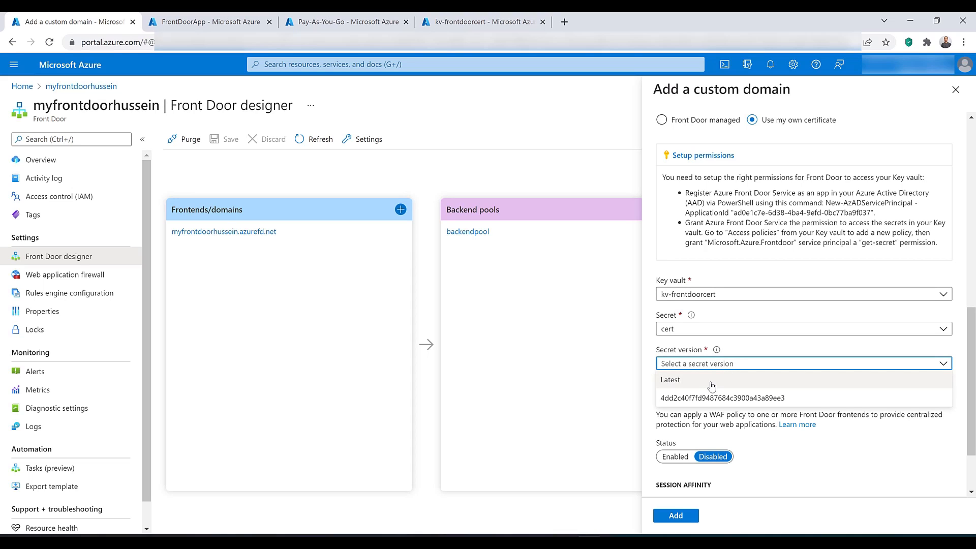
click(712, 386)
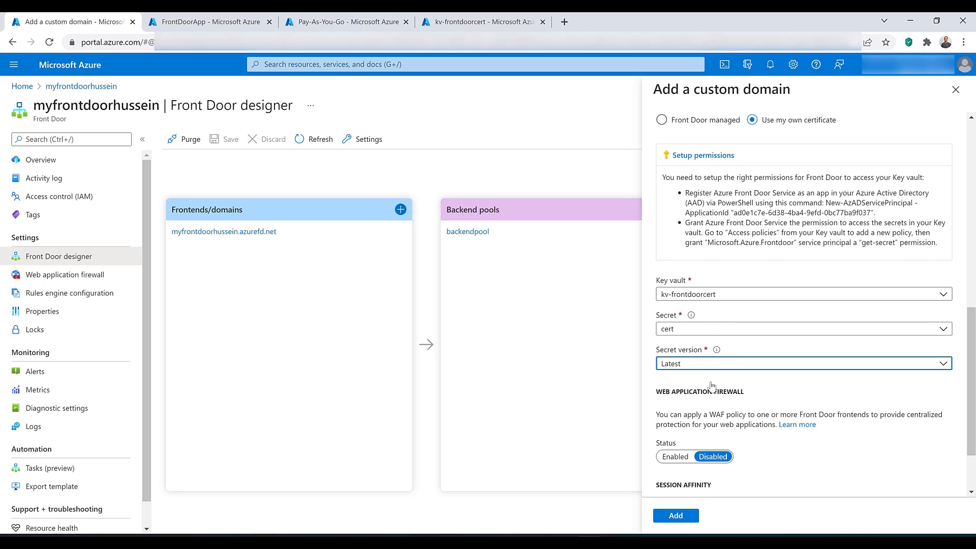
Step: Review the custom domain's HTTPS settings and CNAME configuration, and close the form without adding the domain
scroll(712, 386, up, 3)
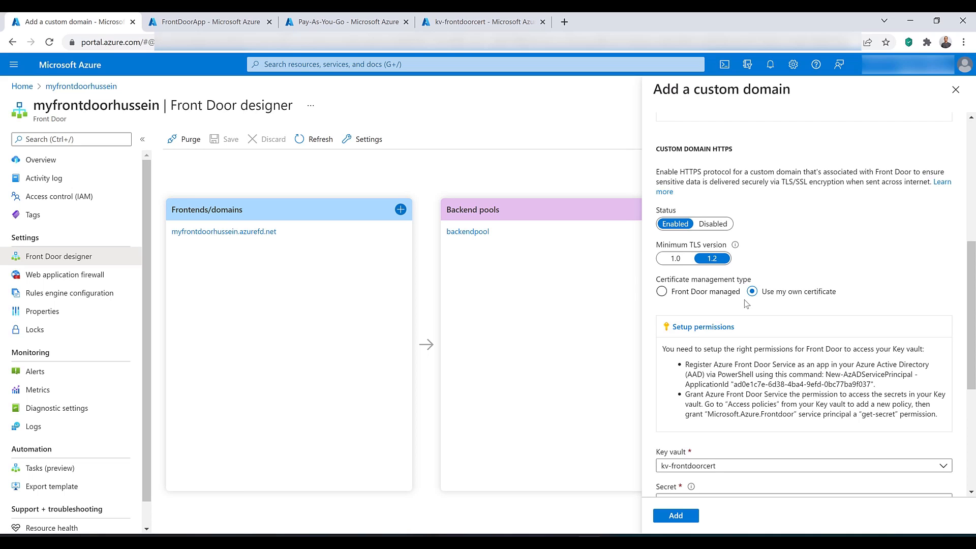
scroll(746, 303, up, 5)
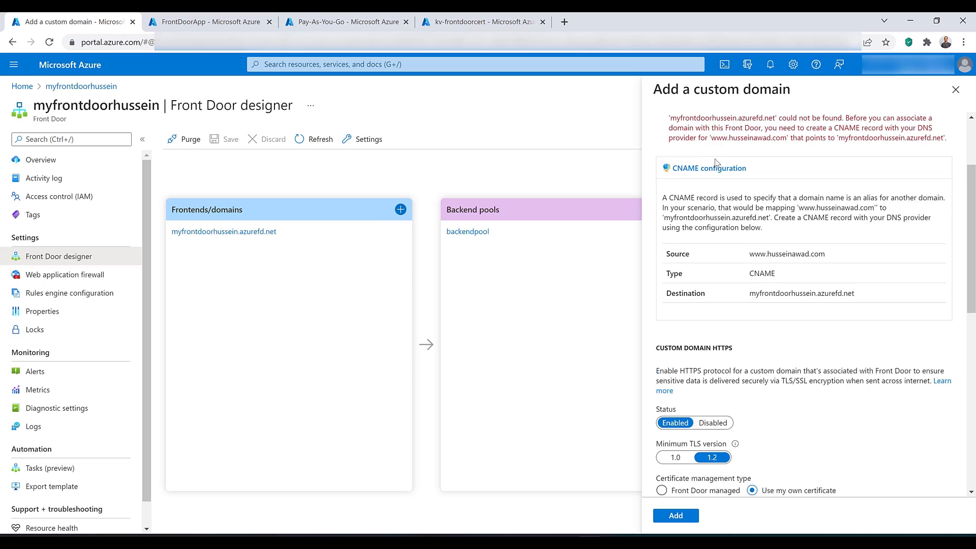
scroll(715, 162, up, 1)
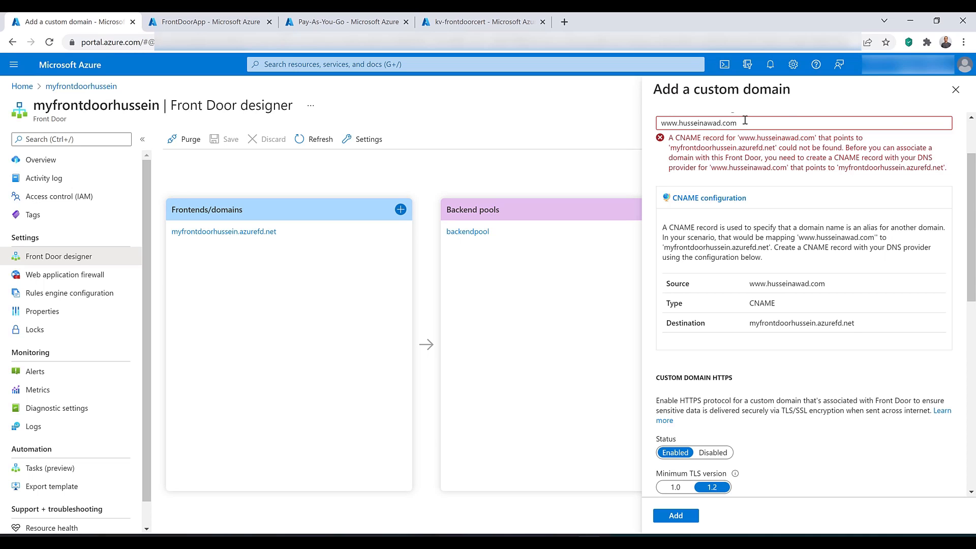
click(956, 90)
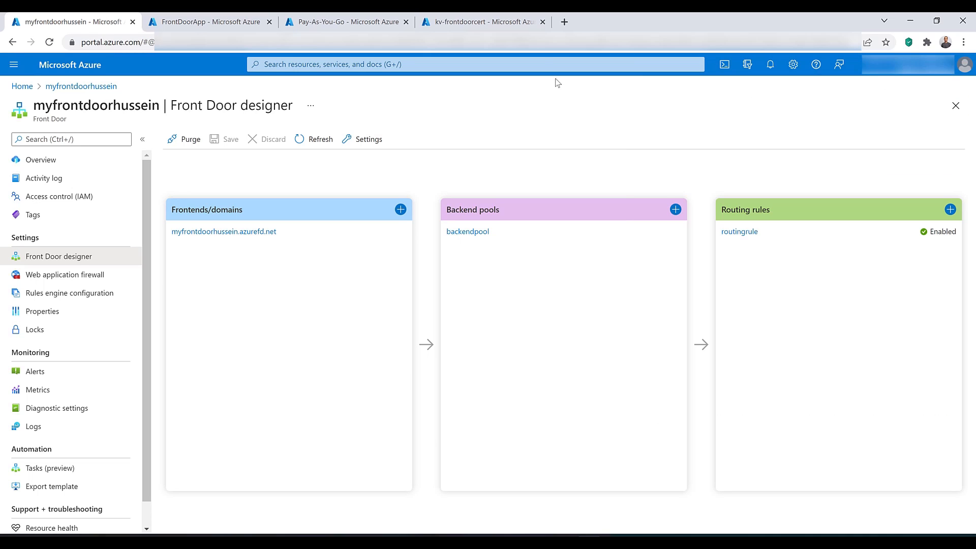
Step: Delete the kv-frontdoorcert key vault from its overview page
click(488, 22)
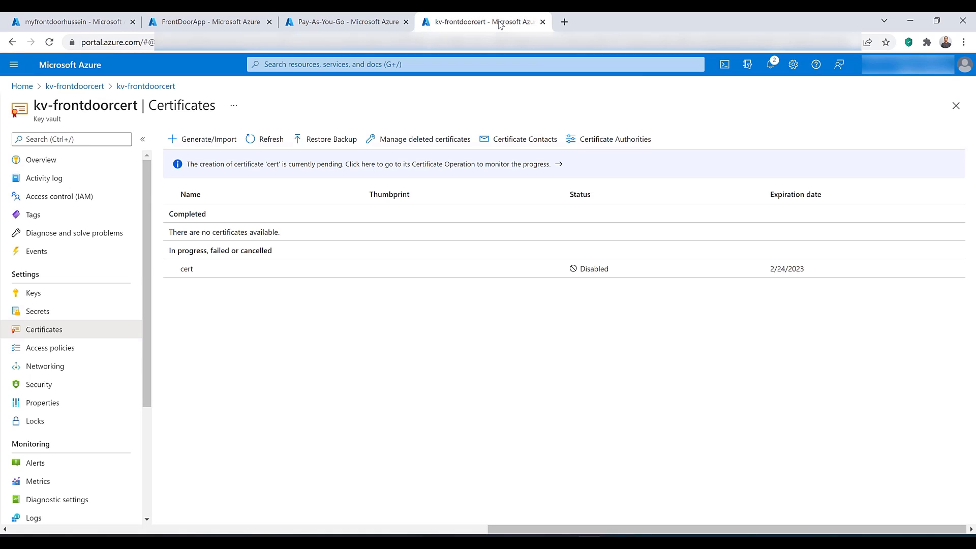
click(87, 160)
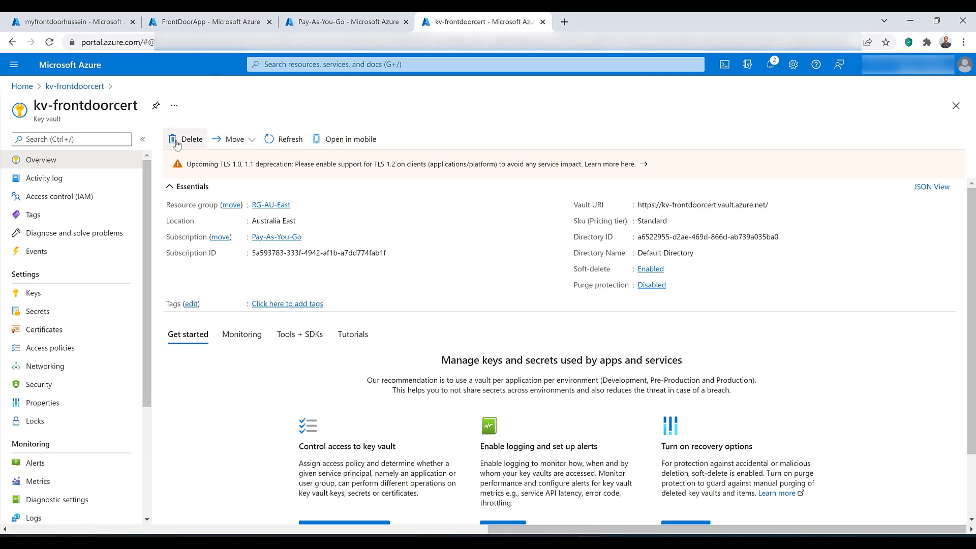
click(187, 139)
click(768, 516)
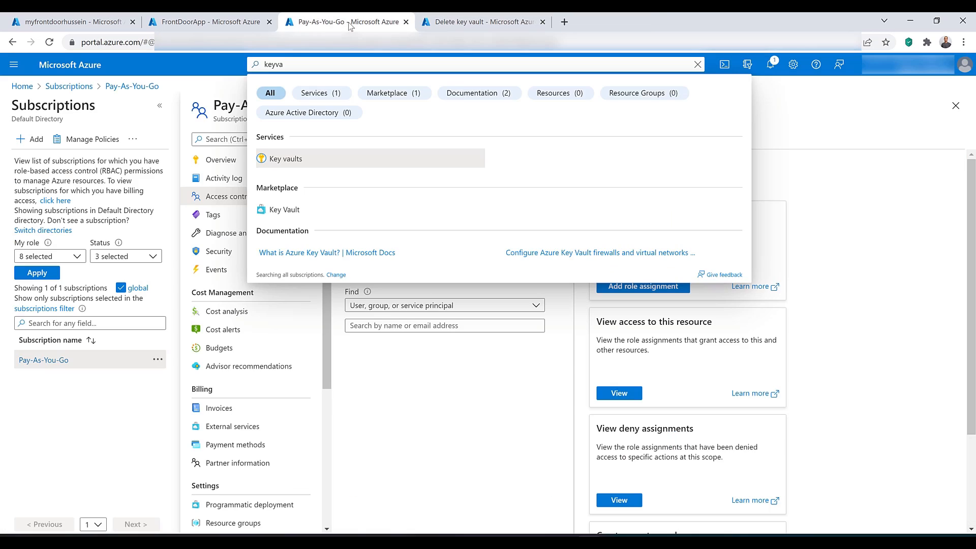
Step: Remove the FrontDoorApp Contributor role assignment from the Pay-As-You-Go subscription's access control
click(391, 385)
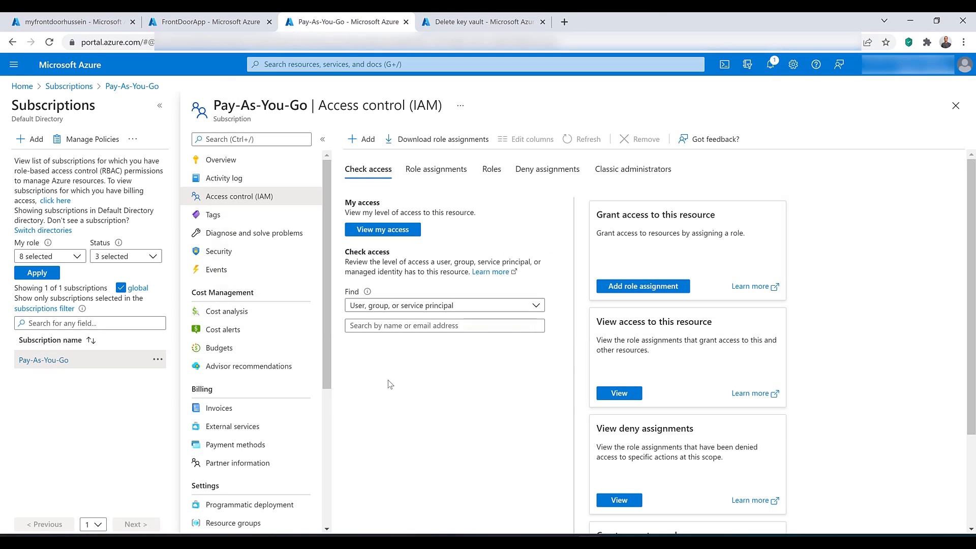
click(421, 172)
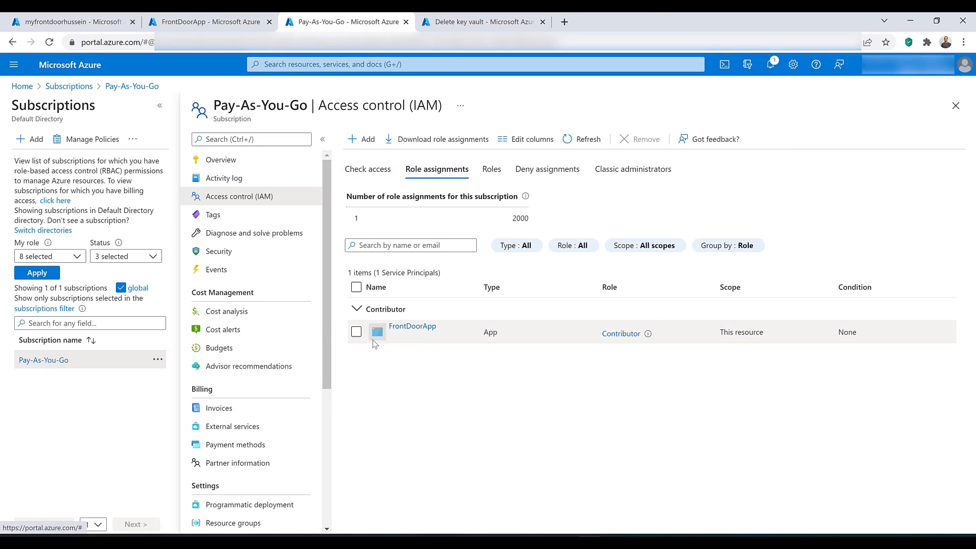
click(356, 332)
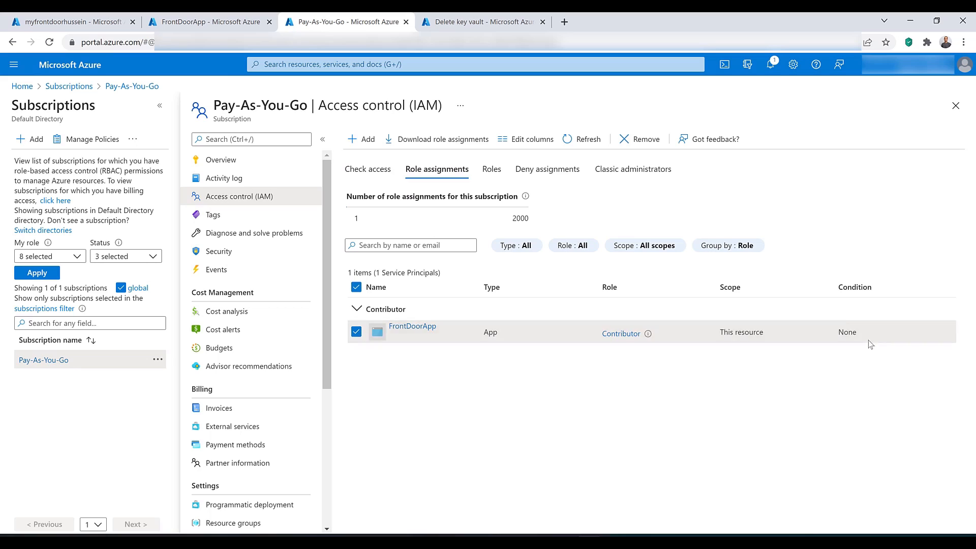
click(627, 141)
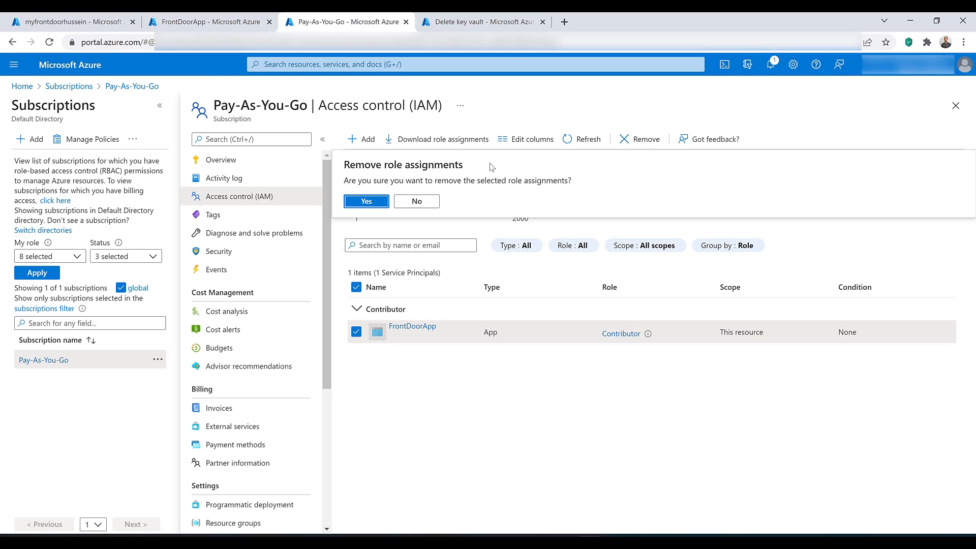
click(365, 201)
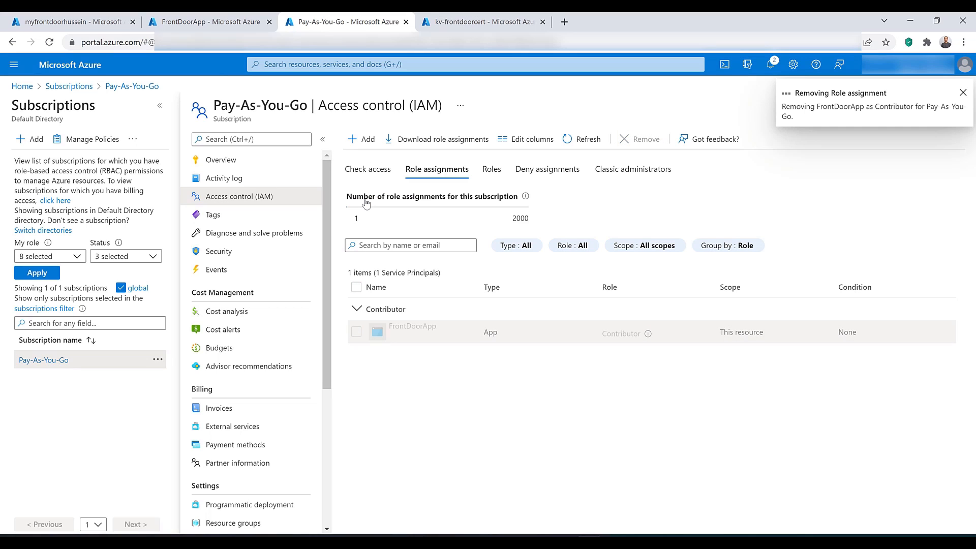
Step: Delete the FrontDoorApp app registration from its overview page and confirm the deletion
click(210, 23)
click(212, 102)
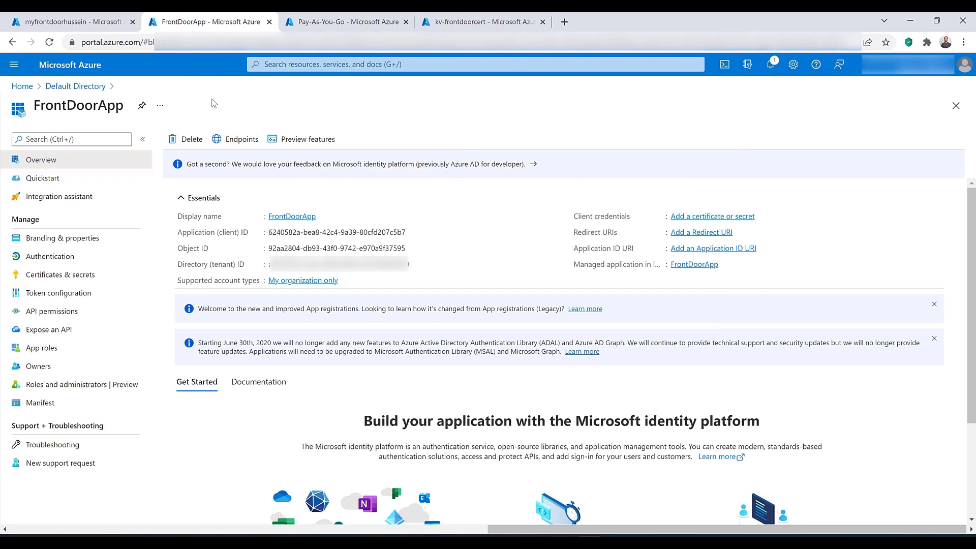
click(186, 141)
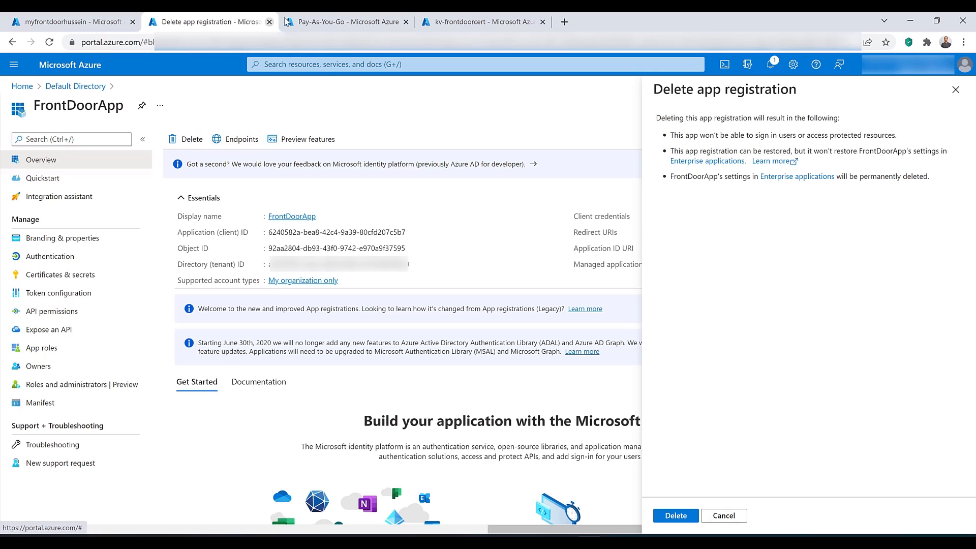
click(338, 22)
click(234, 17)
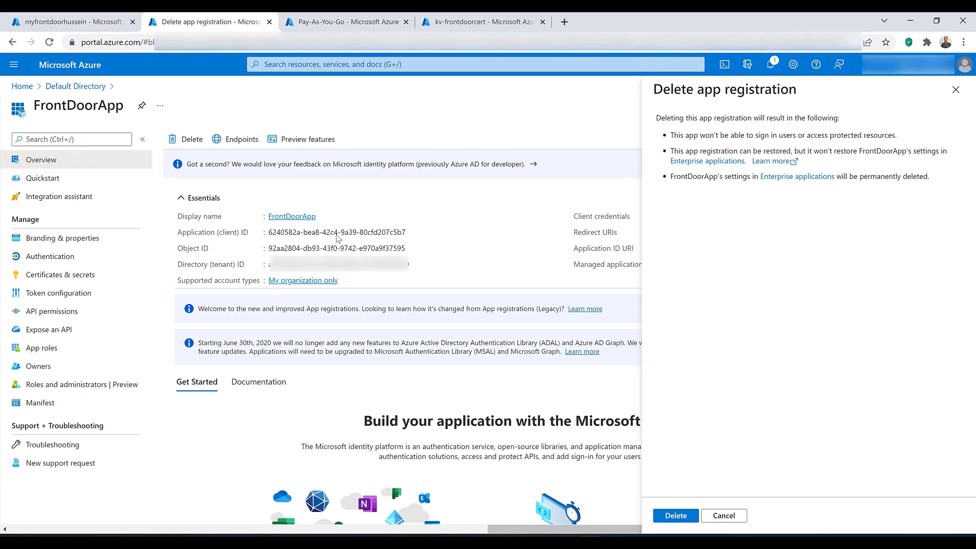
click(675, 518)
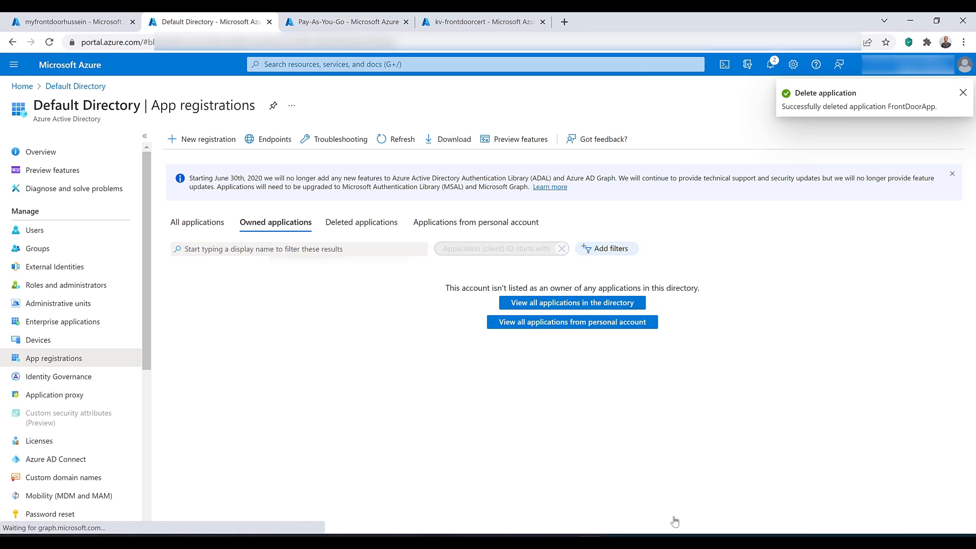
Step: Return to the Front Door resource with its designer page open
click(45, 20)
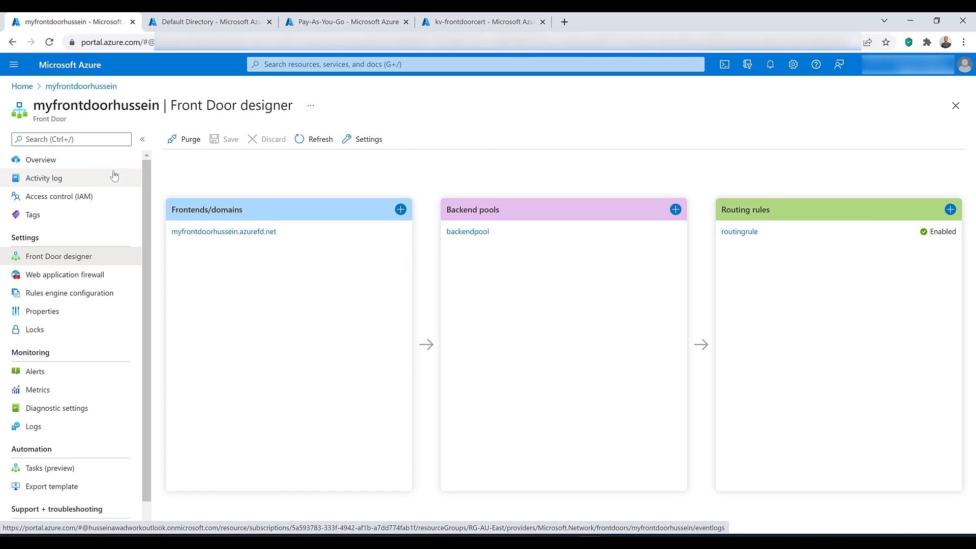
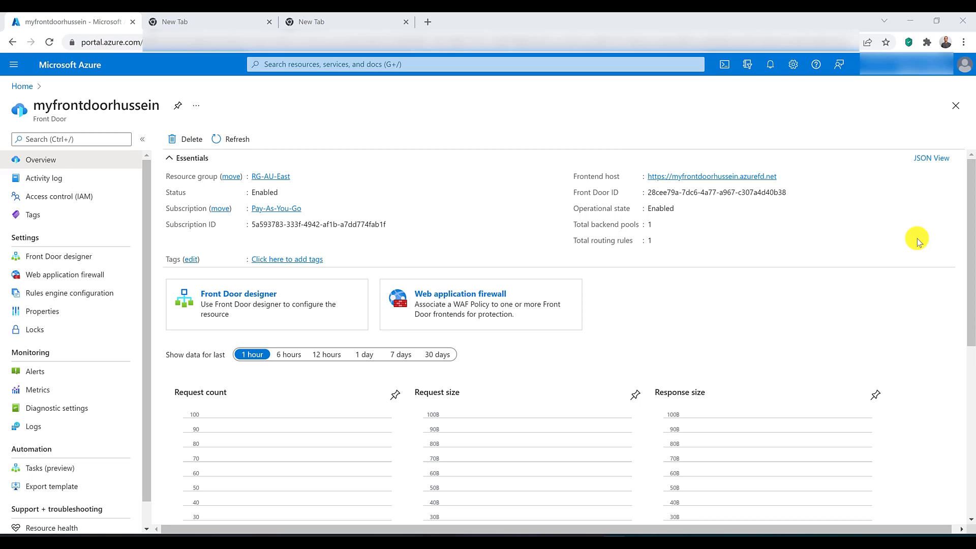
Step: Review the root domain and frontdoor subdomain addresses in the two blank browser tabs, returning to the Front Door overview
click(184, 24)
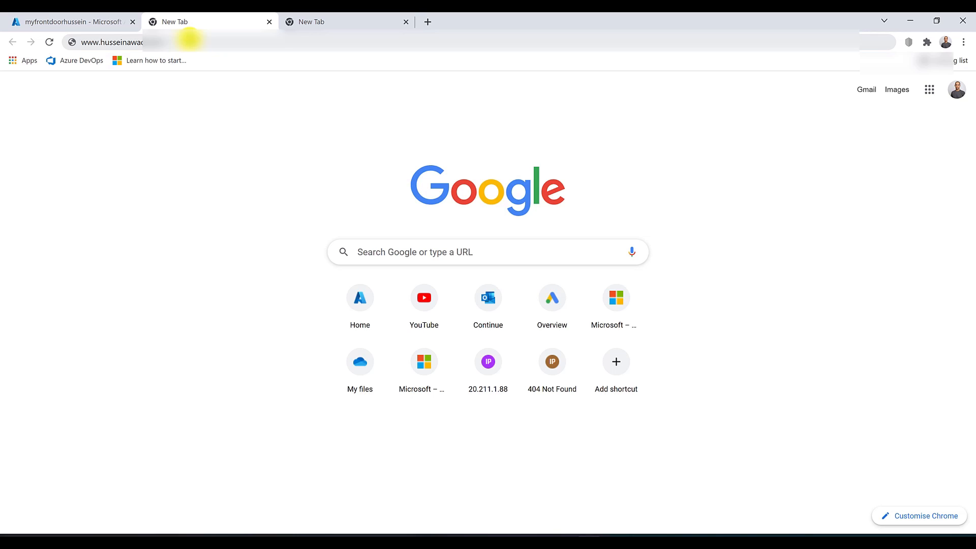
click(333, 20)
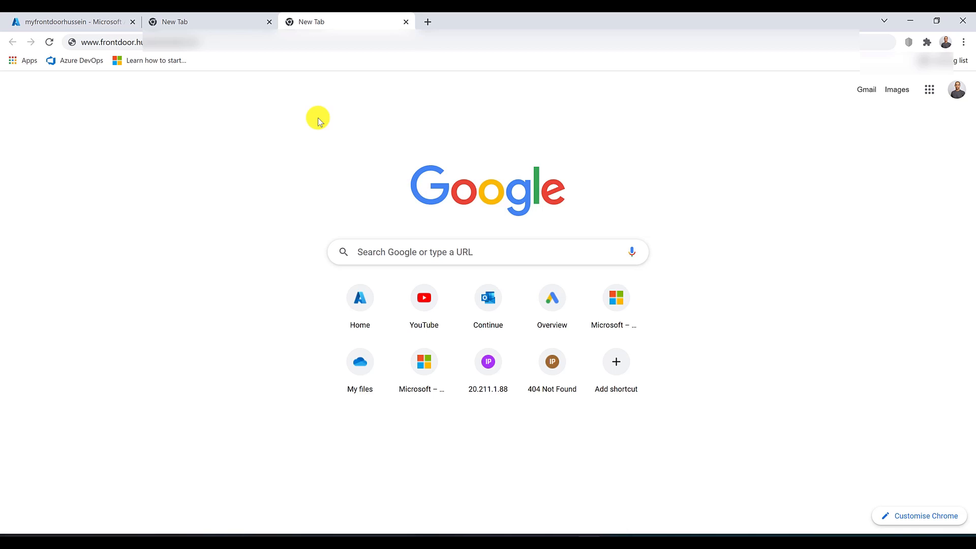
click(227, 23)
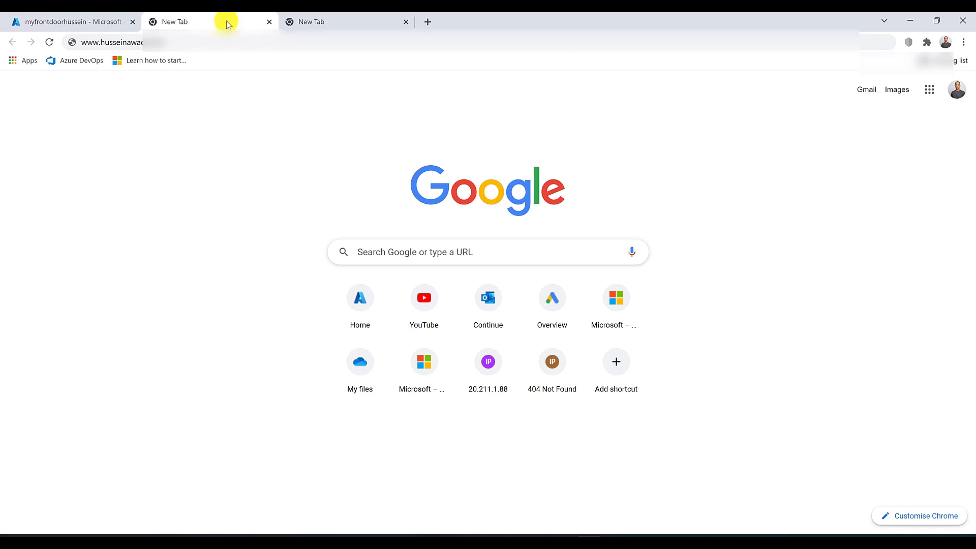
click(86, 20)
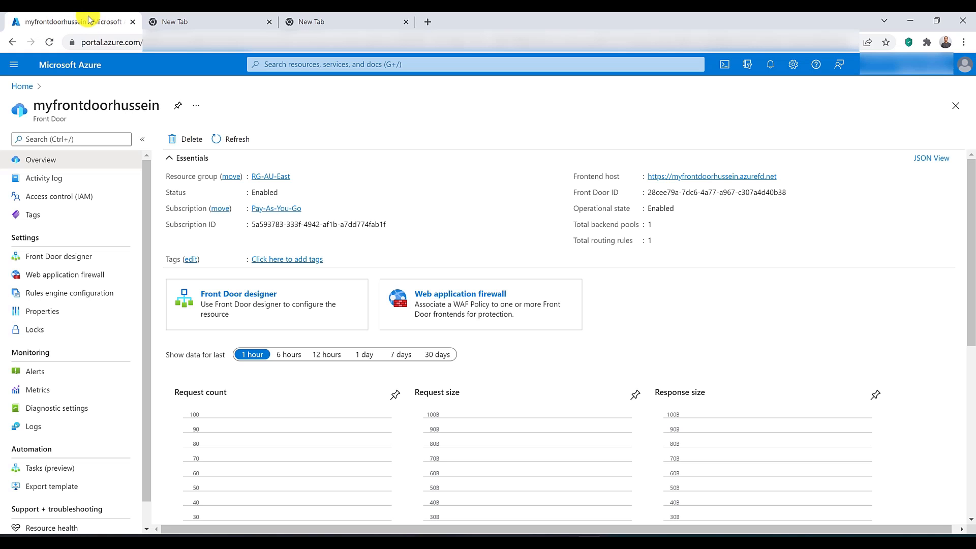
Step: Open the DNS zones service in a separate browser tab
click(335, 65)
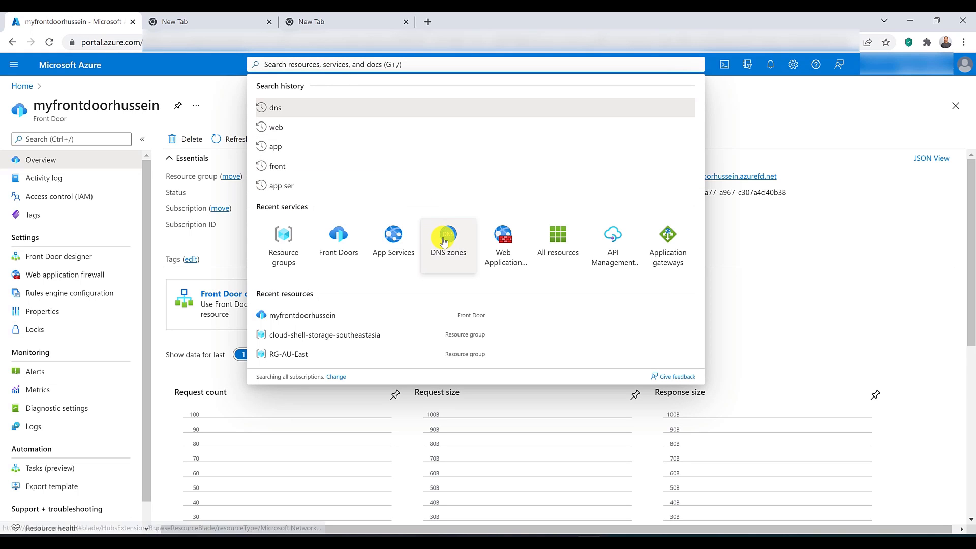
middle_click(448, 234)
click(195, 18)
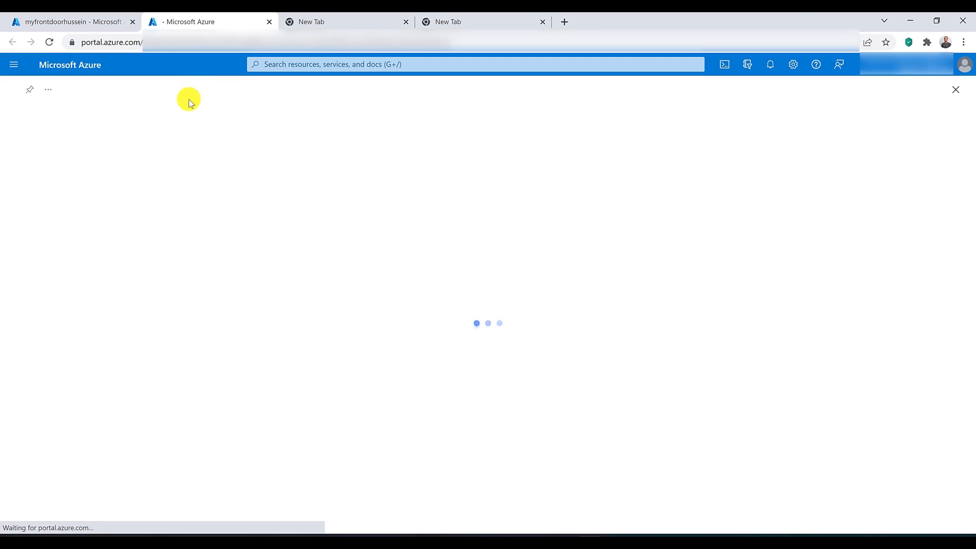
Step: Create a DNS zone for the custom domain in resource group RG-AU-East and open the deployed zone
click(40, 140)
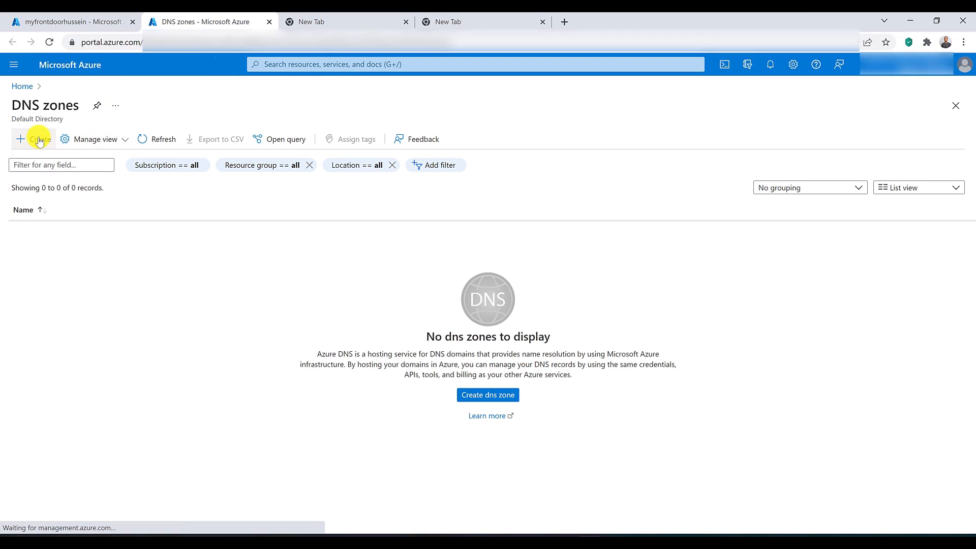
click(425, 264)
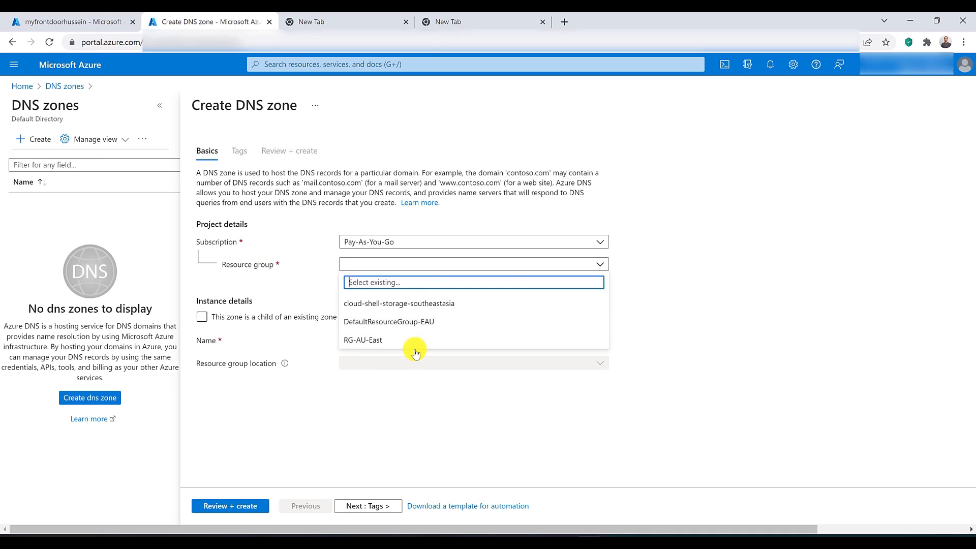
click(415, 346)
click(415, 343)
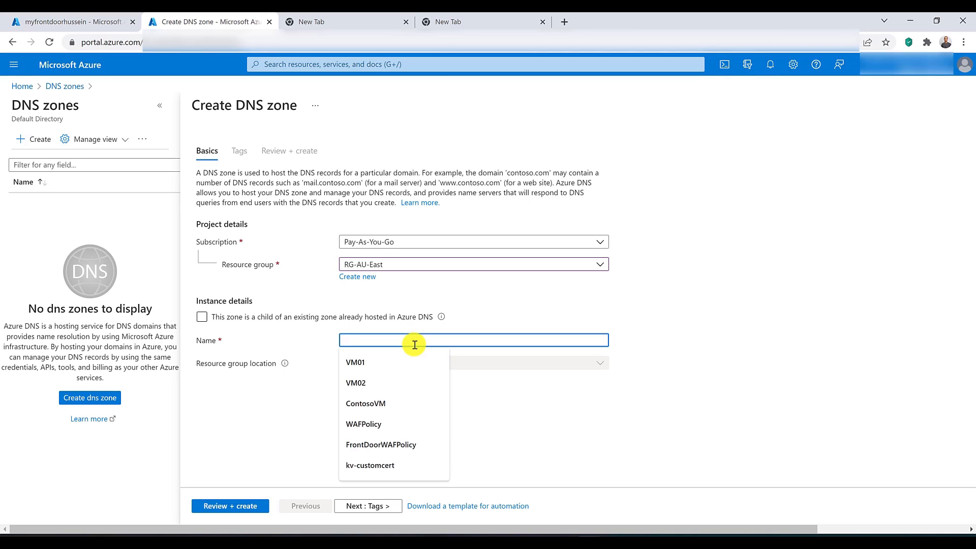
text(husseinawad.com)
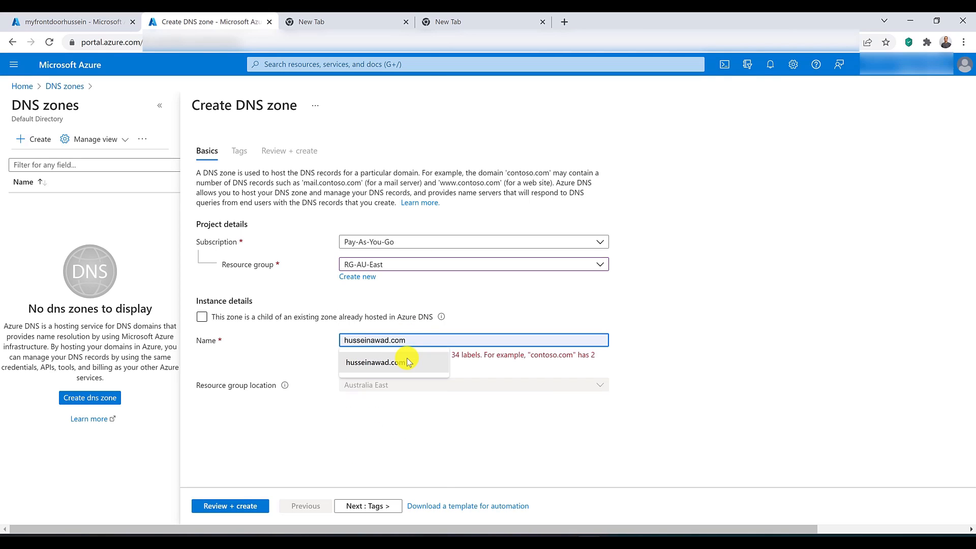
click(407, 360)
click(220, 508)
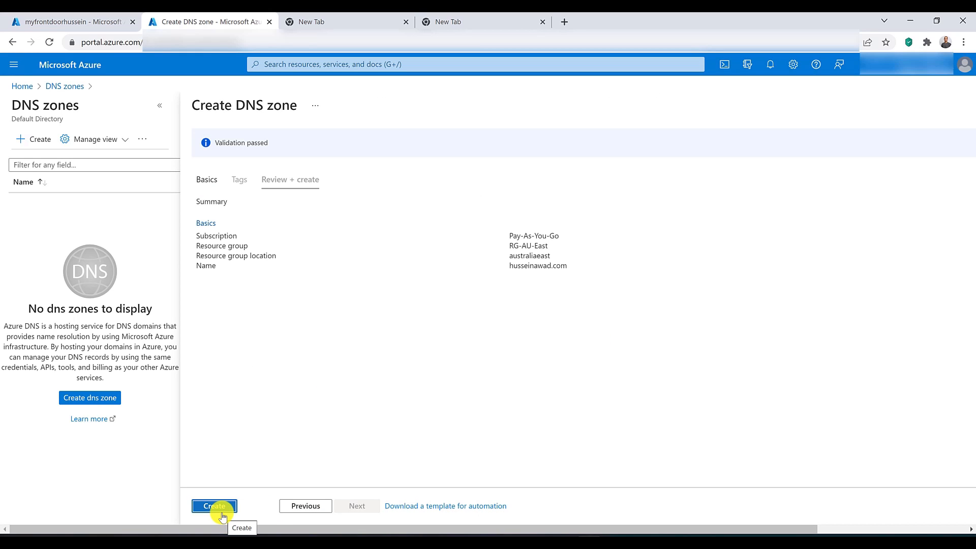
click(221, 511)
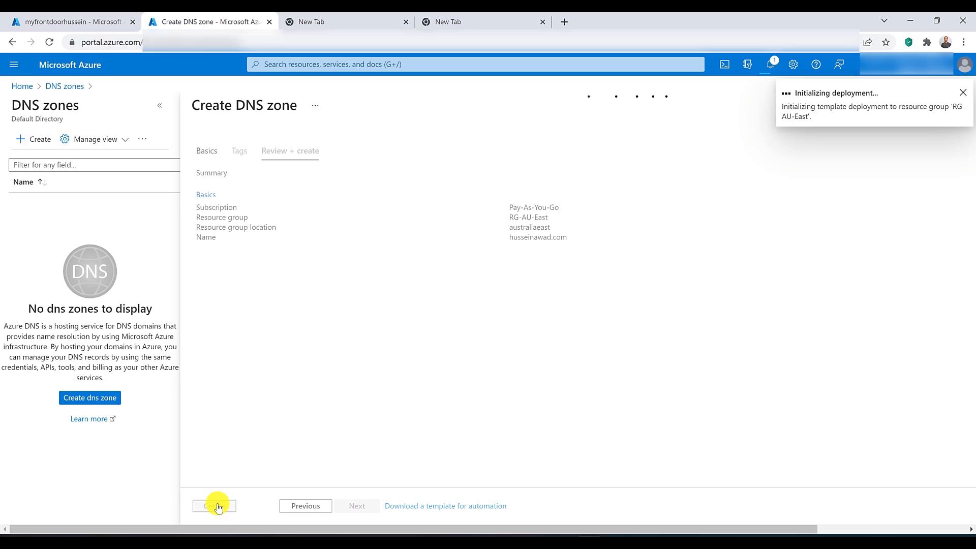
click(219, 305)
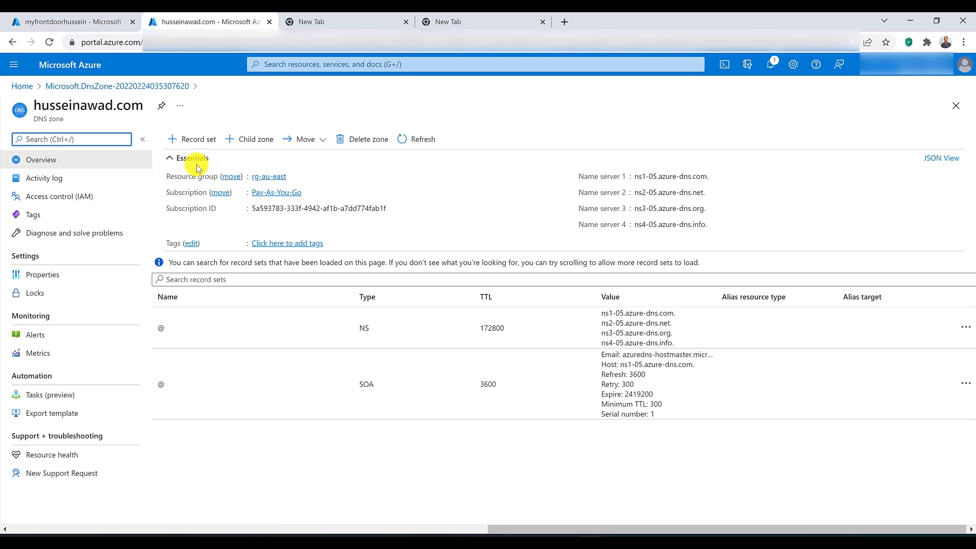
Step: Start a new record set named frontdoor in the DNS zone and set its type to CNAME
click(193, 141)
click(834, 137)
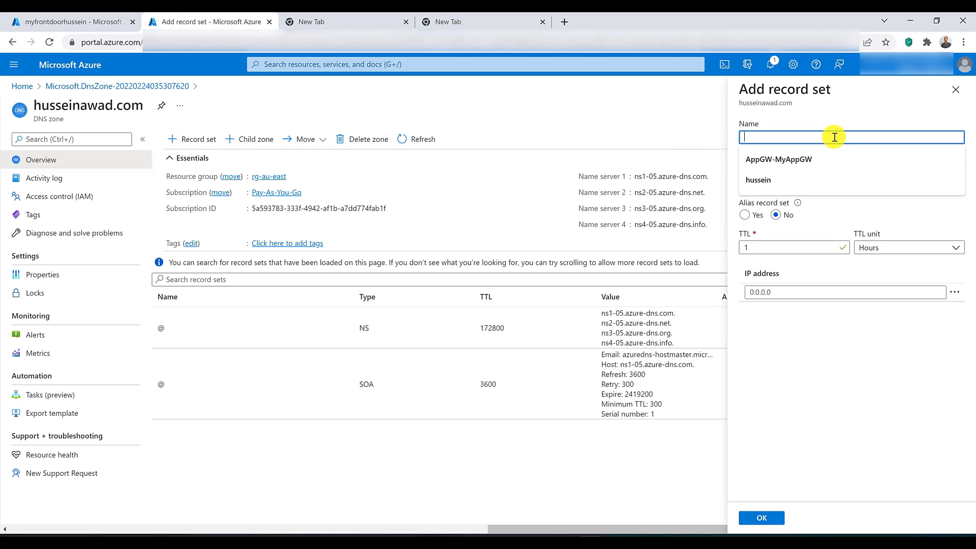
text(front)
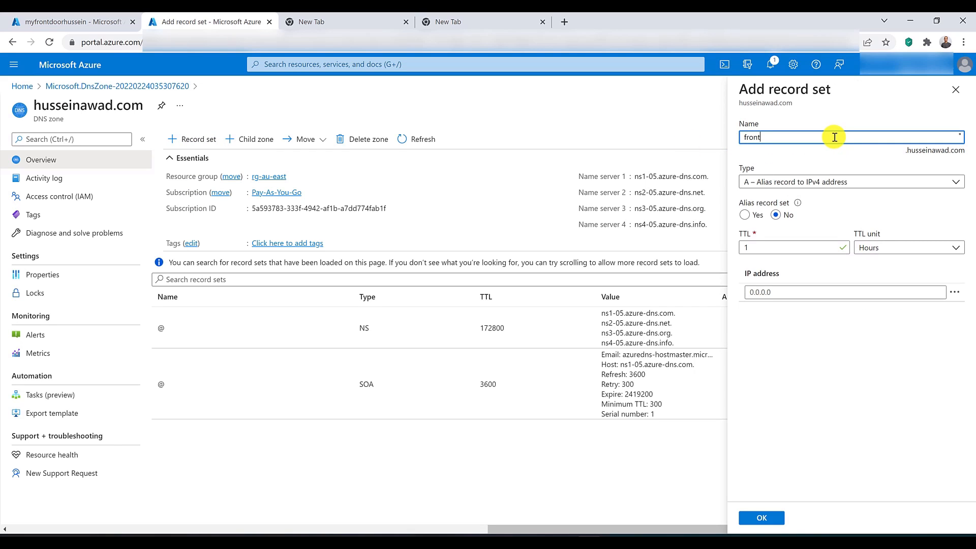
text(door)
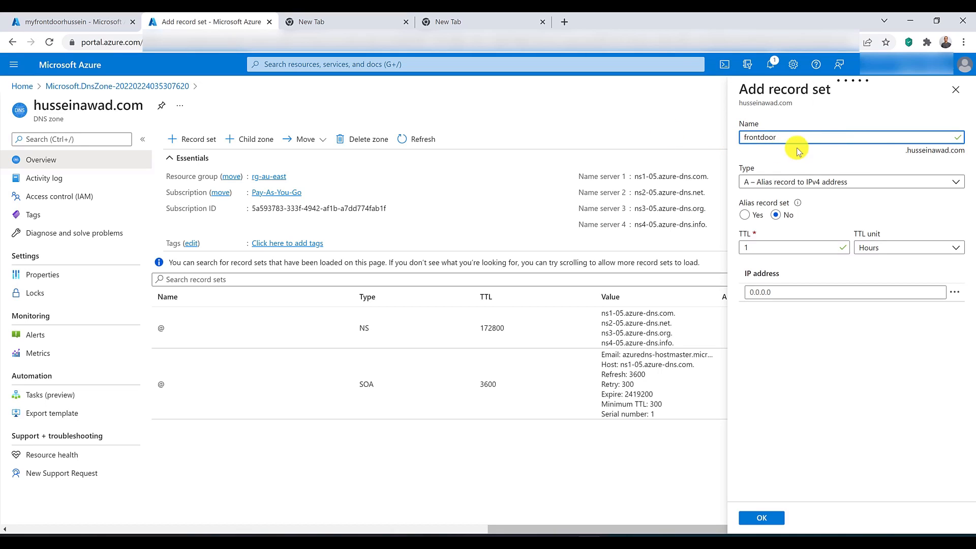
click(772, 292)
click(773, 292)
right_click(773, 291)
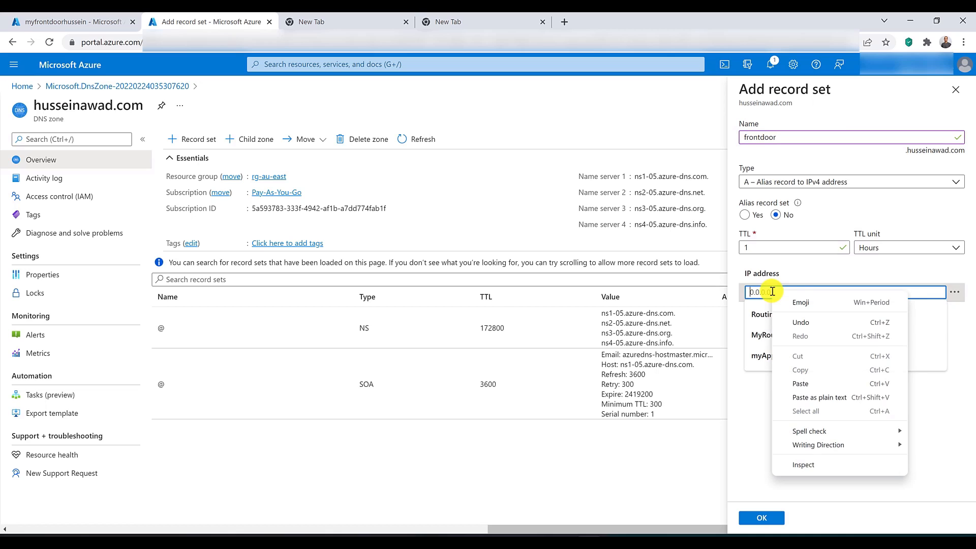
click(789, 182)
click(788, 182)
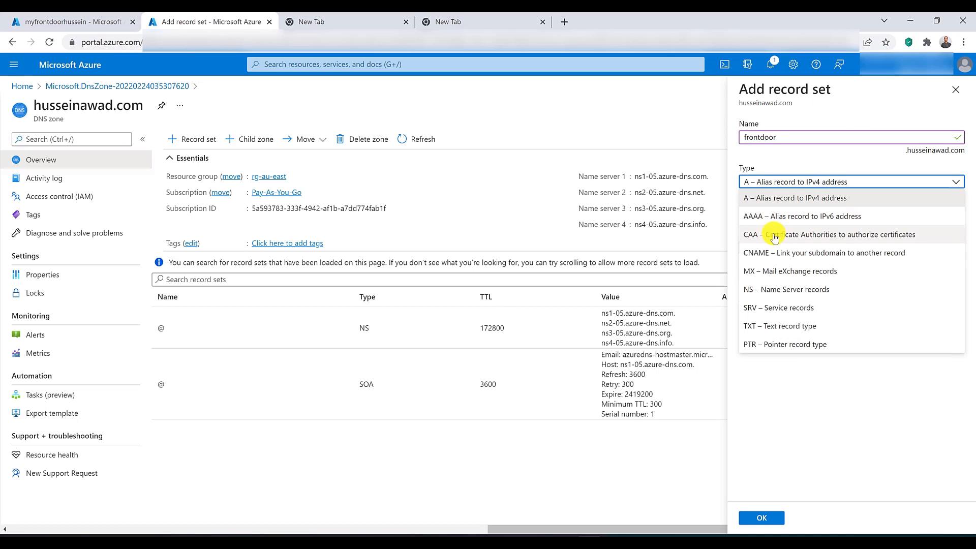
click(775, 251)
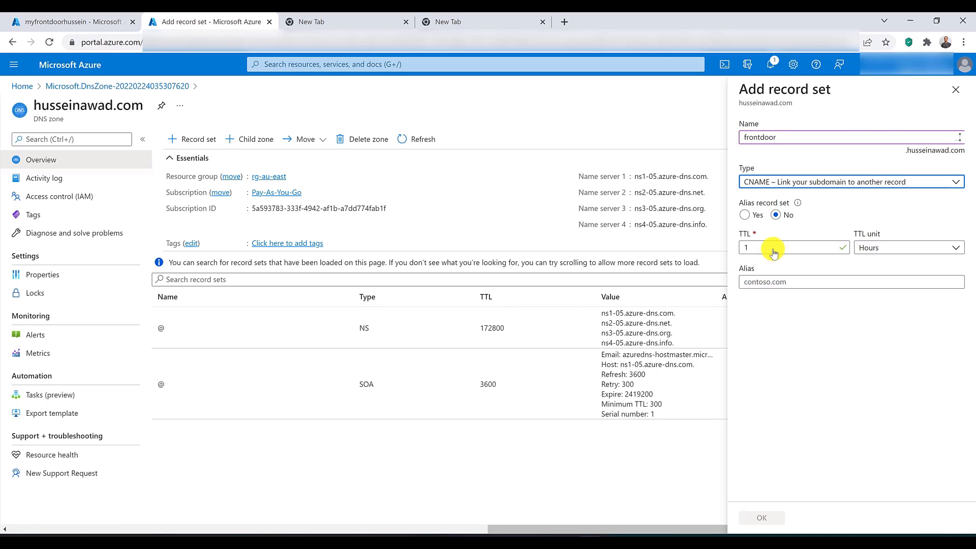
click(779, 284)
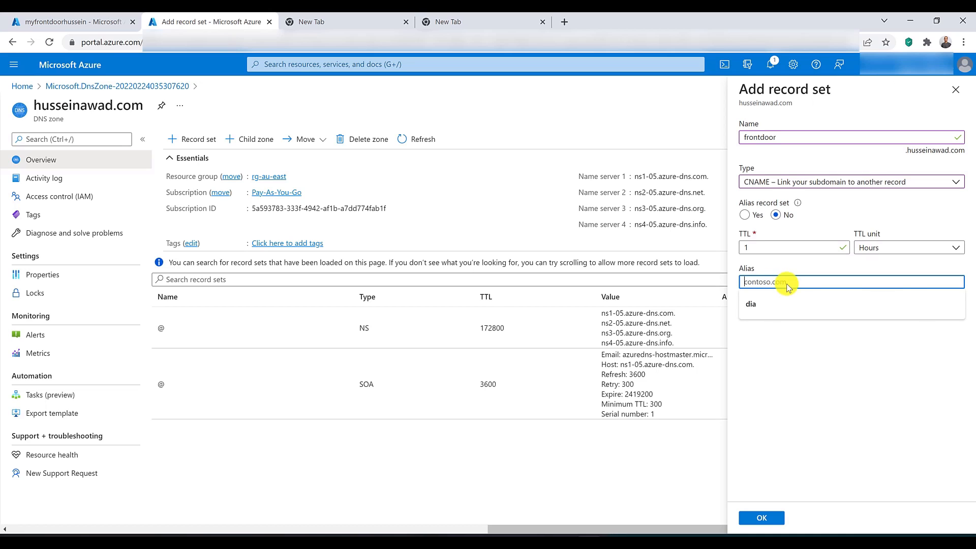
right_click(779, 282)
click(801, 371)
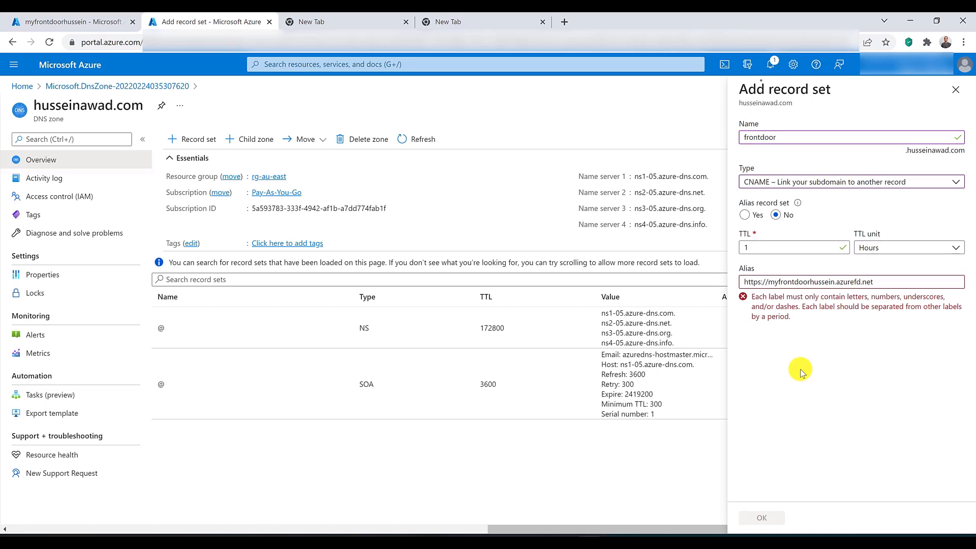
drag(768, 284, 732, 289)
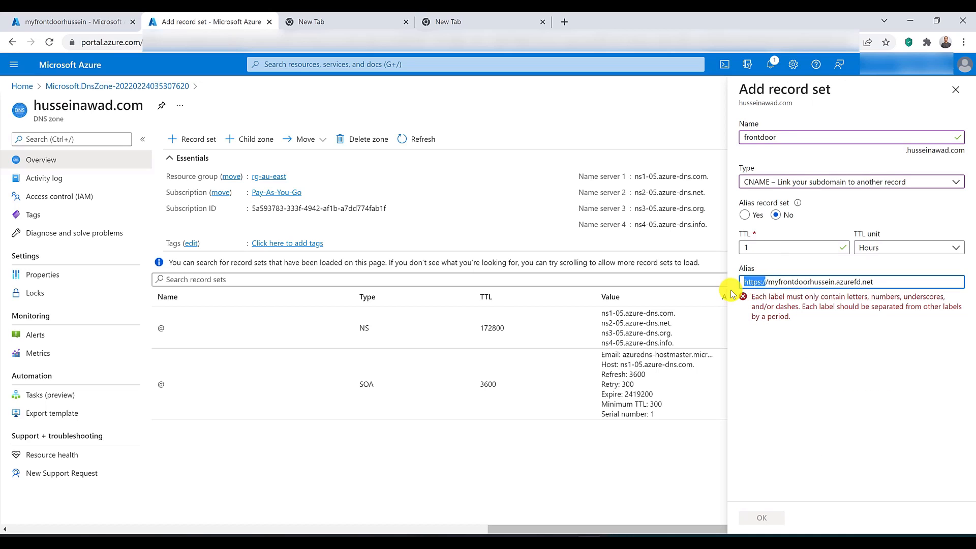
key(BackSpace)
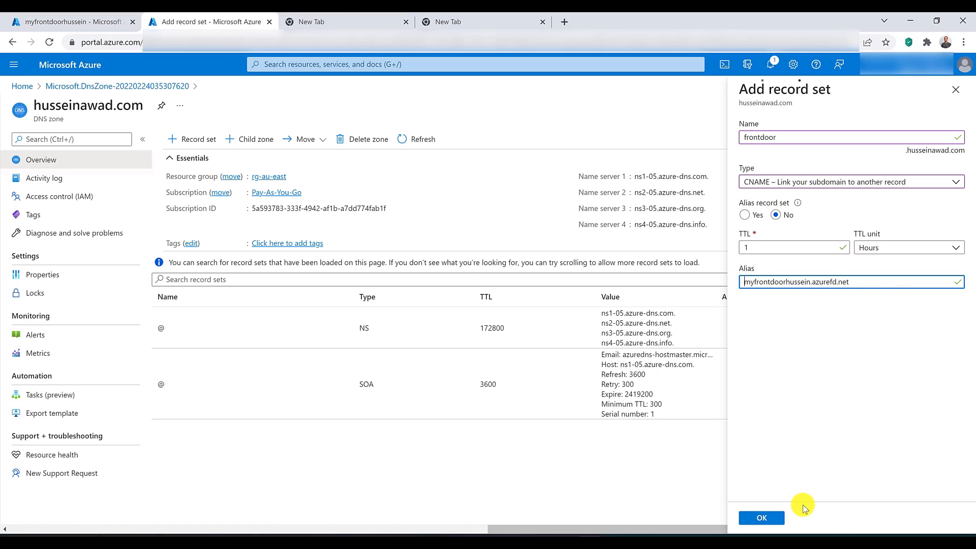
click(769, 518)
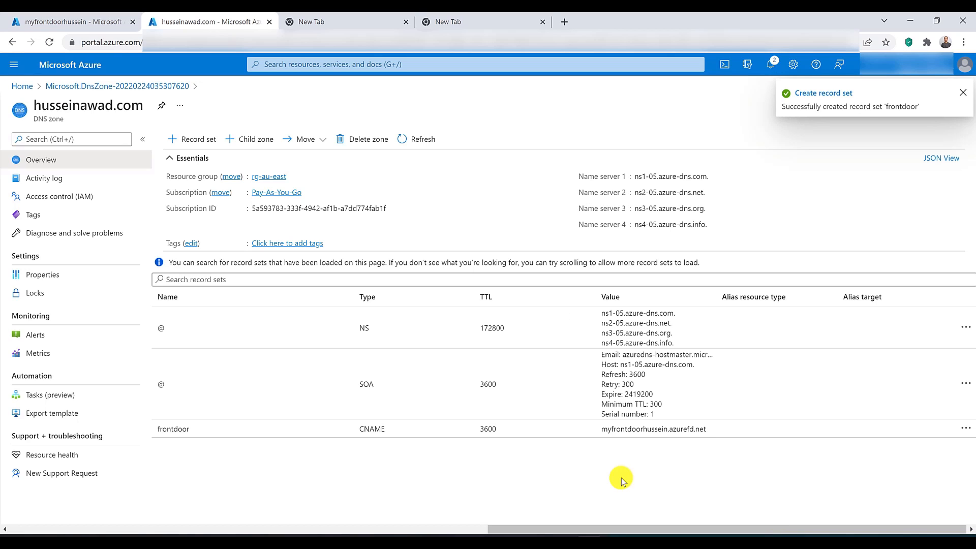
click(377, 435)
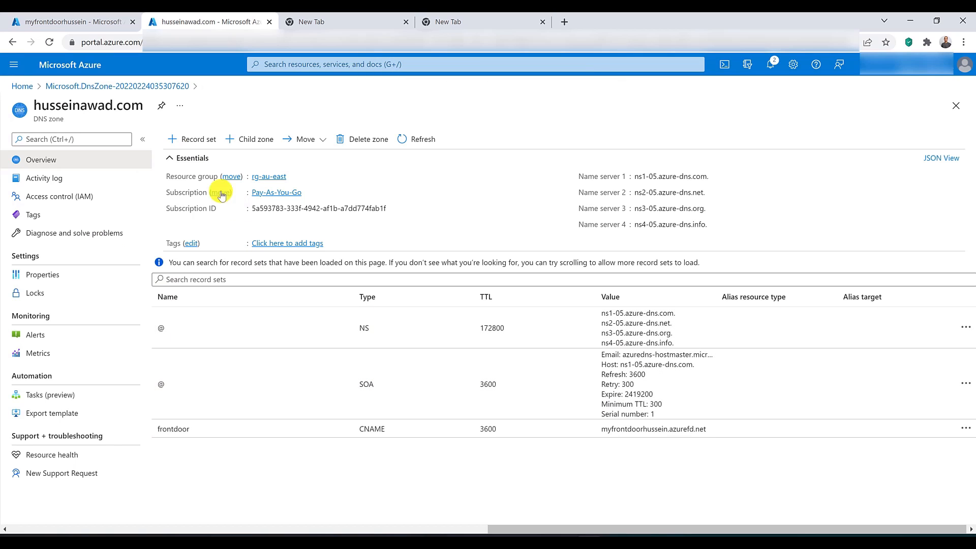
Step: Try to add a CNAME record set with an empty name at the zone apex, aliased to the Front Door azurefd.net hostname
click(188, 145)
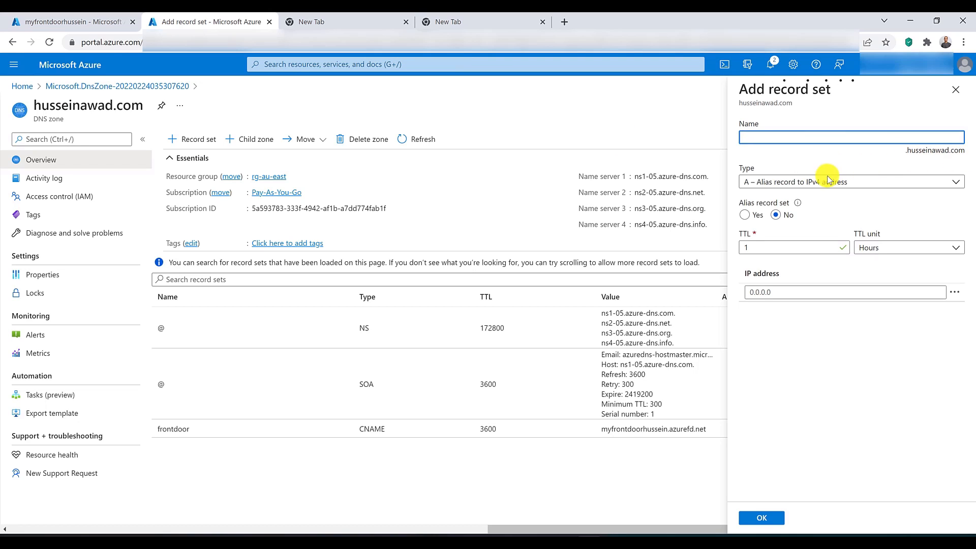
click(768, 183)
click(793, 250)
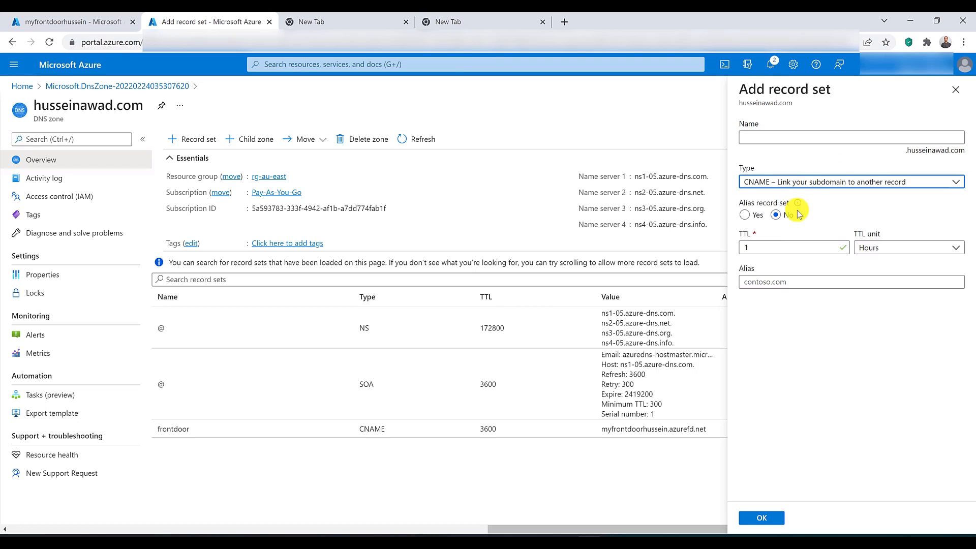
click(762, 281)
text(https://myfrontdoorhussein.azurefd.net)
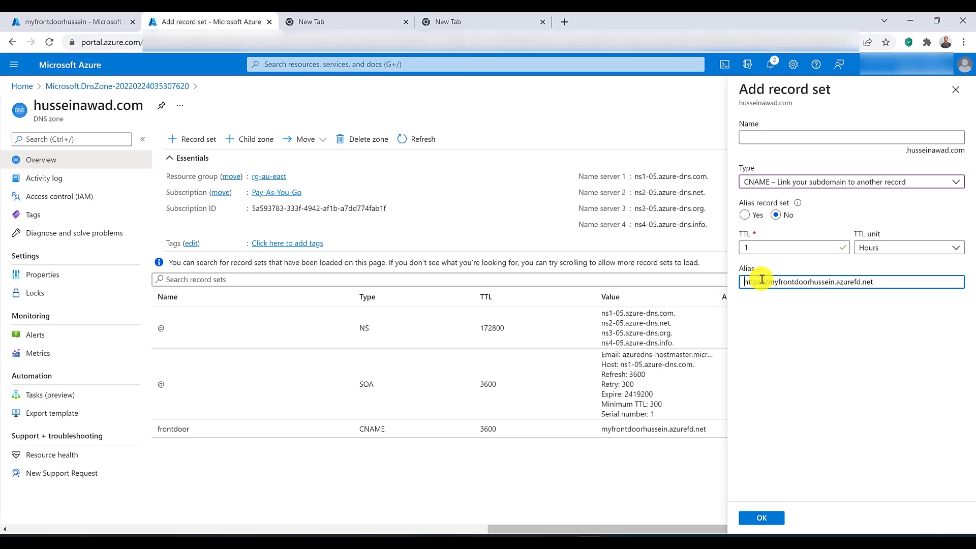
double_click(762, 282)
key(BackSpace)
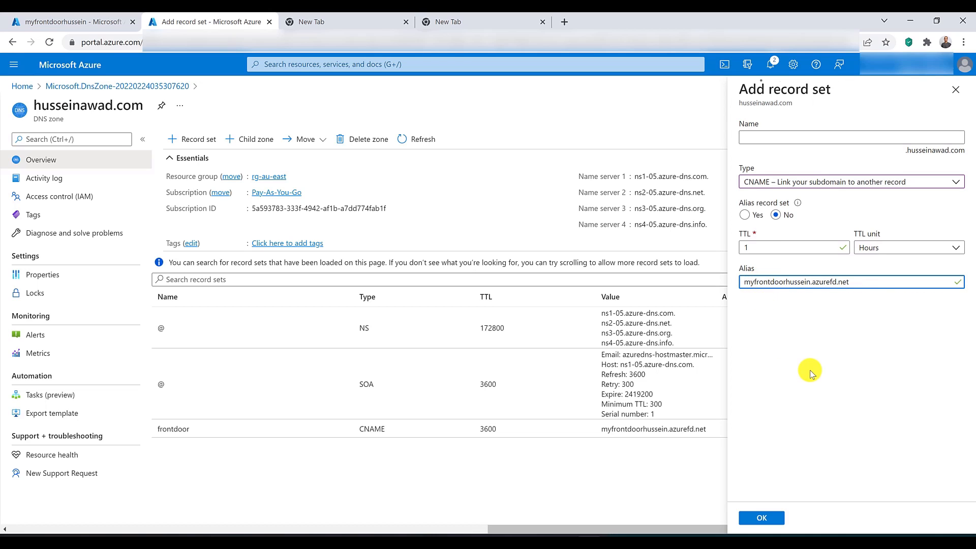
click(810, 371)
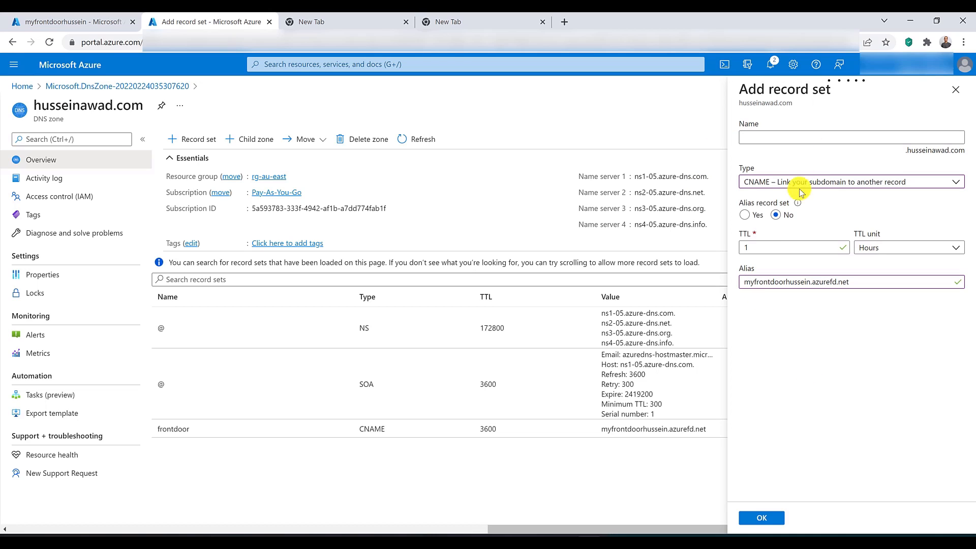
click(775, 518)
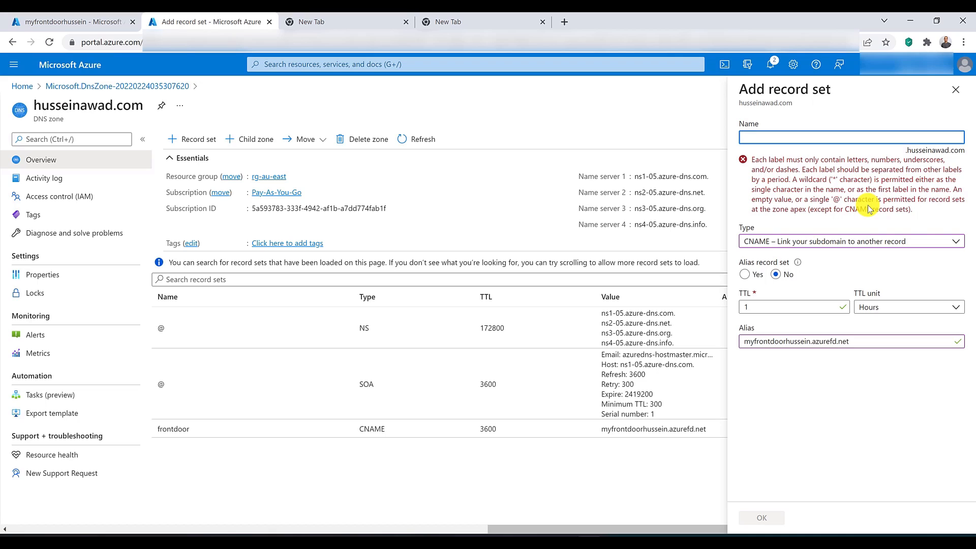
Step: Switch the new record set's type to A and name it @ for the zone apex
click(867, 242)
click(844, 253)
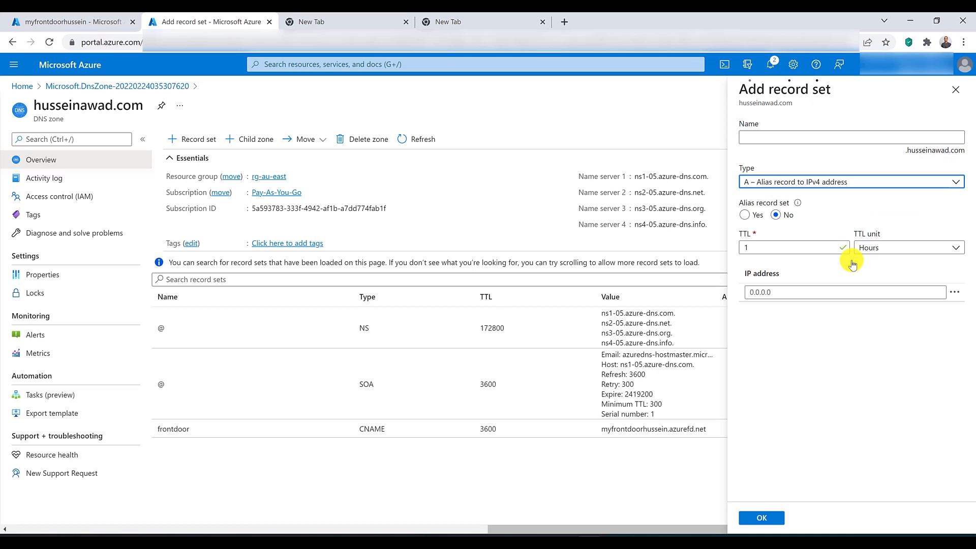
click(785, 132)
text(@)
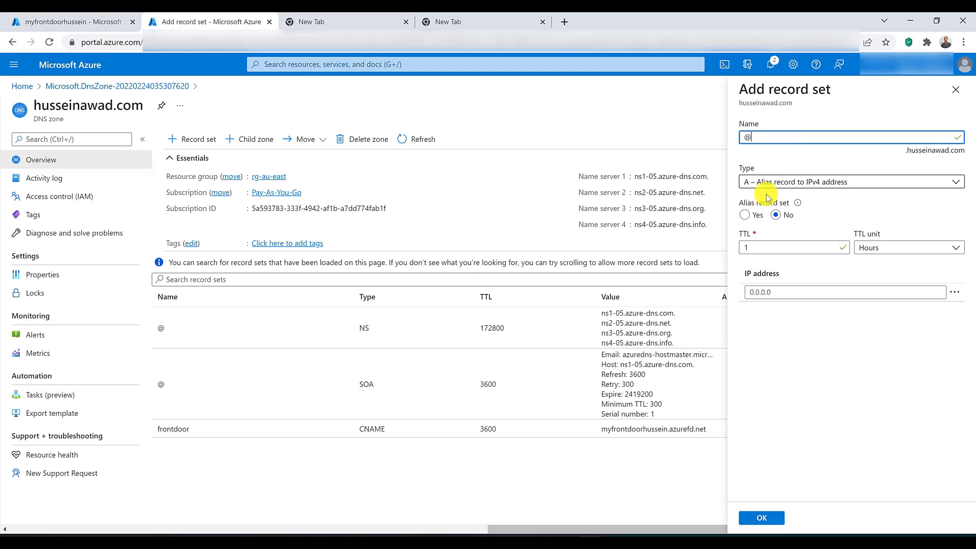
Step: Make the apex record an alias to the Front Door resource in the Pay-As-You-Go subscription, create it and open the record's details
click(745, 215)
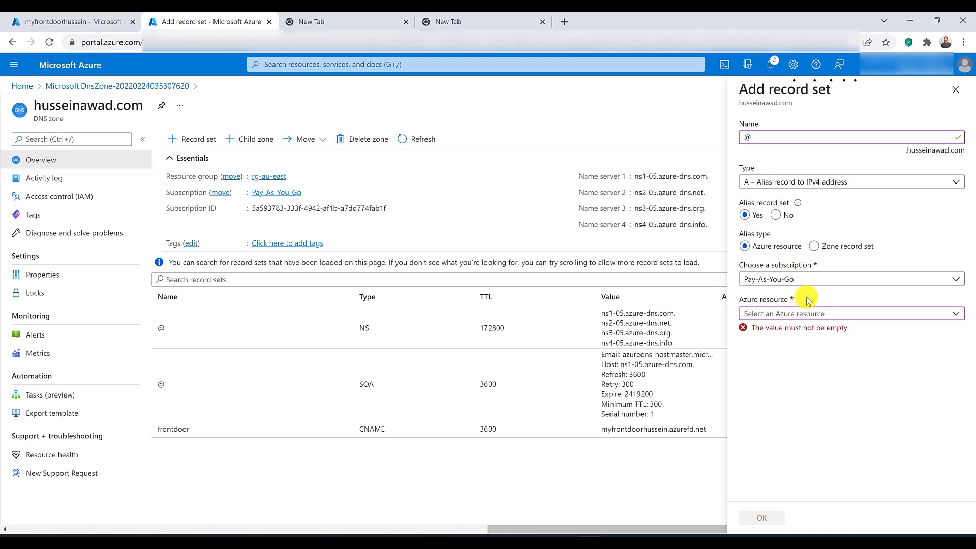
click(808, 312)
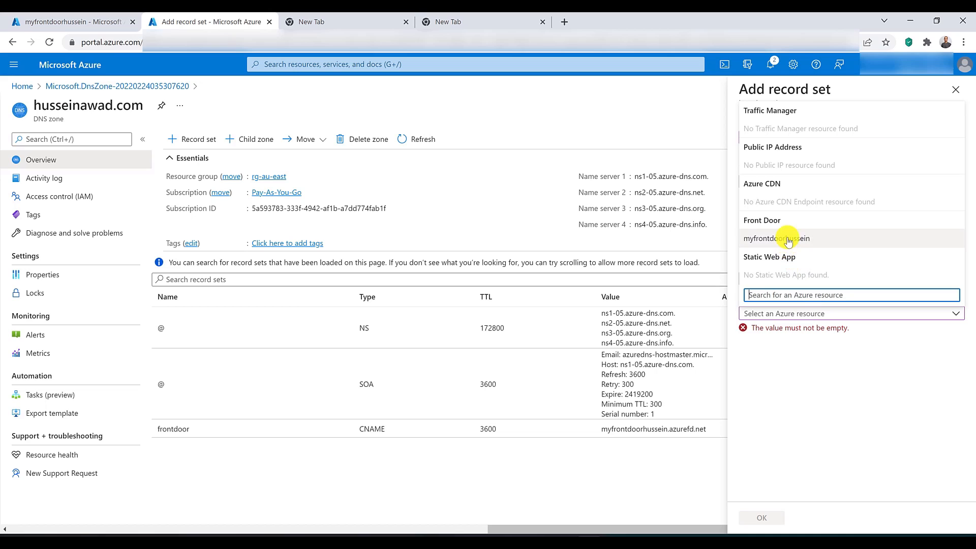
click(789, 239)
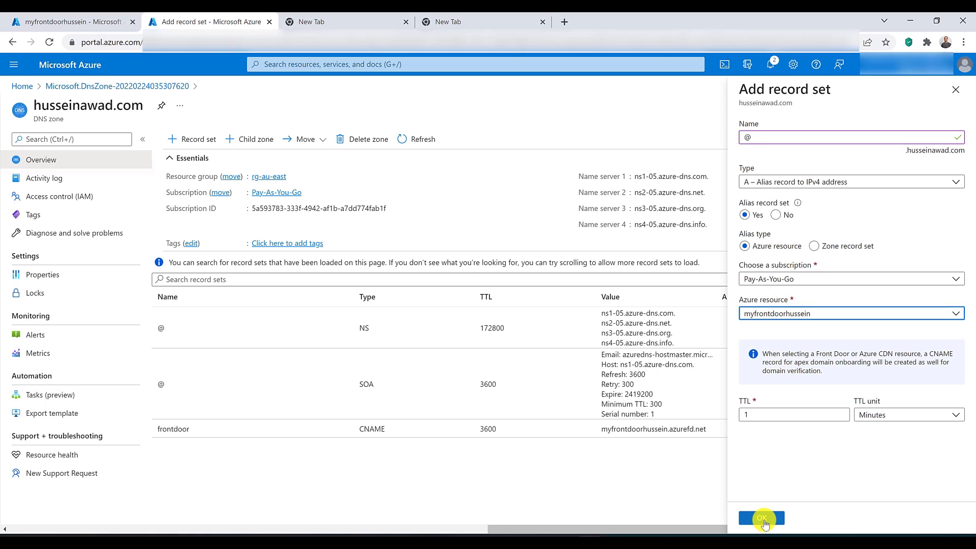
click(763, 518)
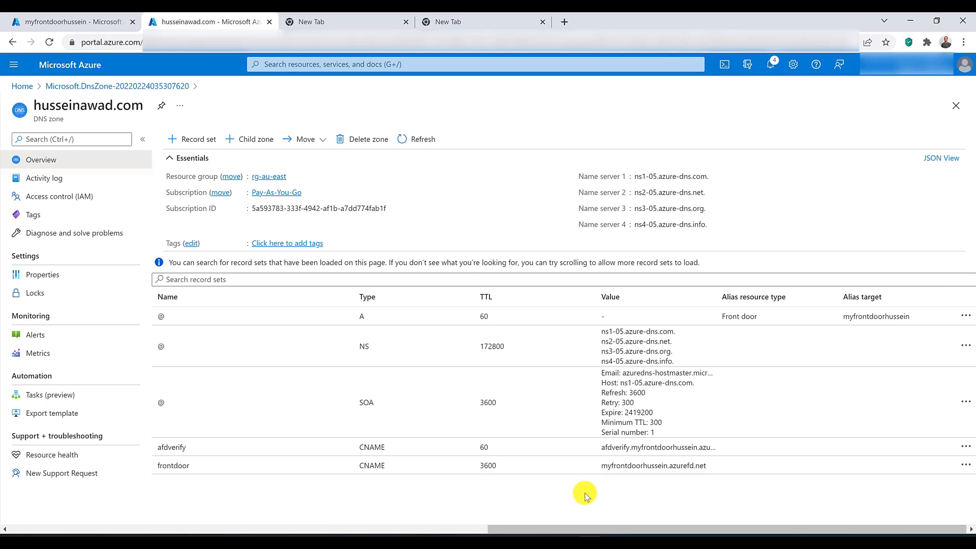
click(531, 316)
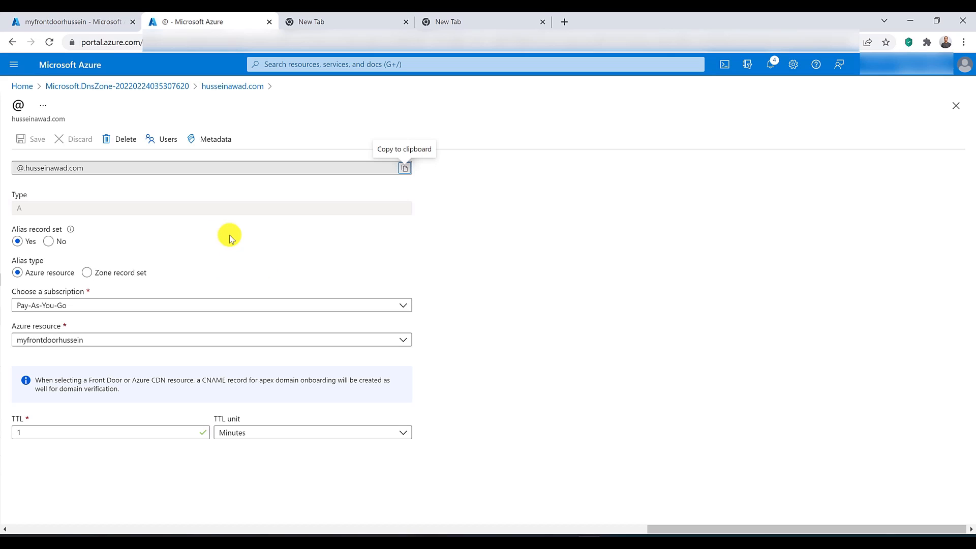
drag(102, 172, 26, 183)
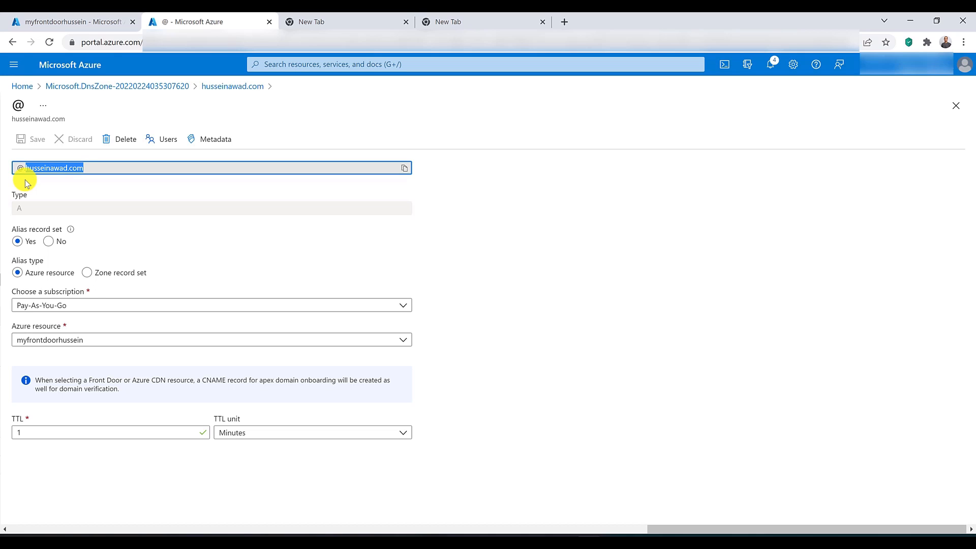
Step: Return to the Front Door resource and start adding a custom domain under Frontends/domains in Front Door designer
click(33, 21)
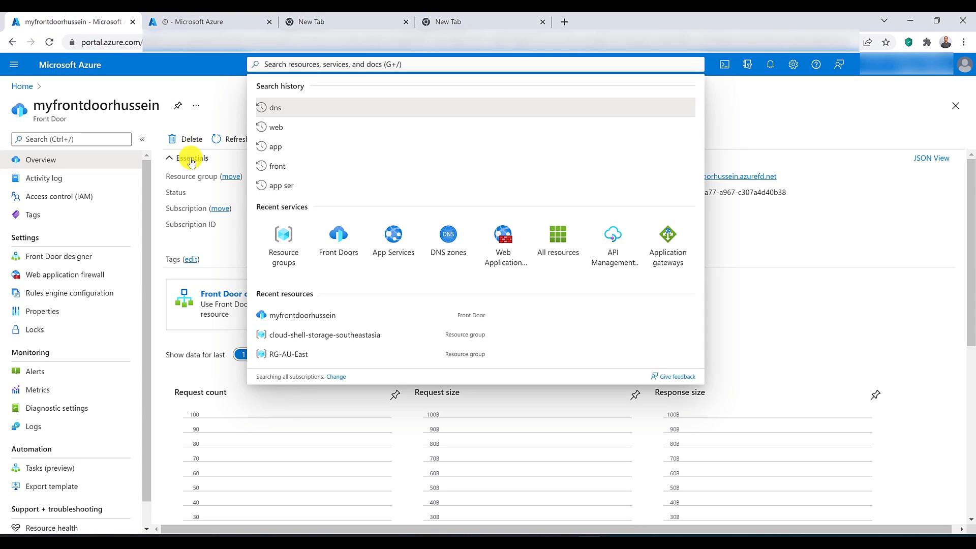
click(153, 247)
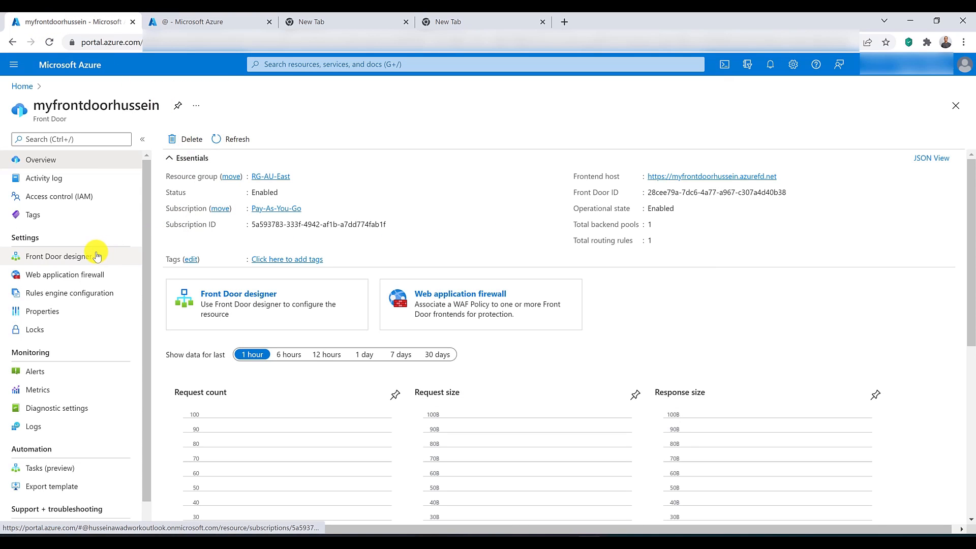
click(88, 256)
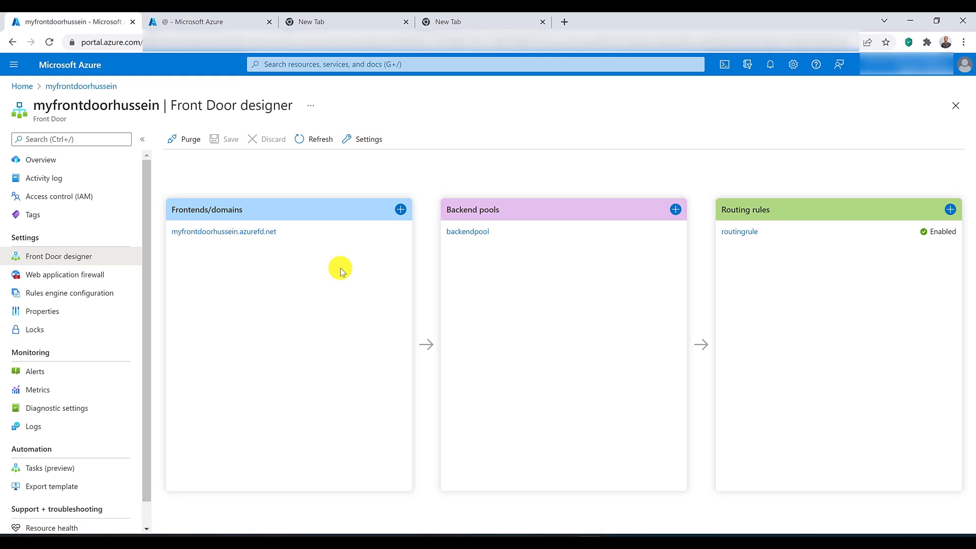
click(400, 212)
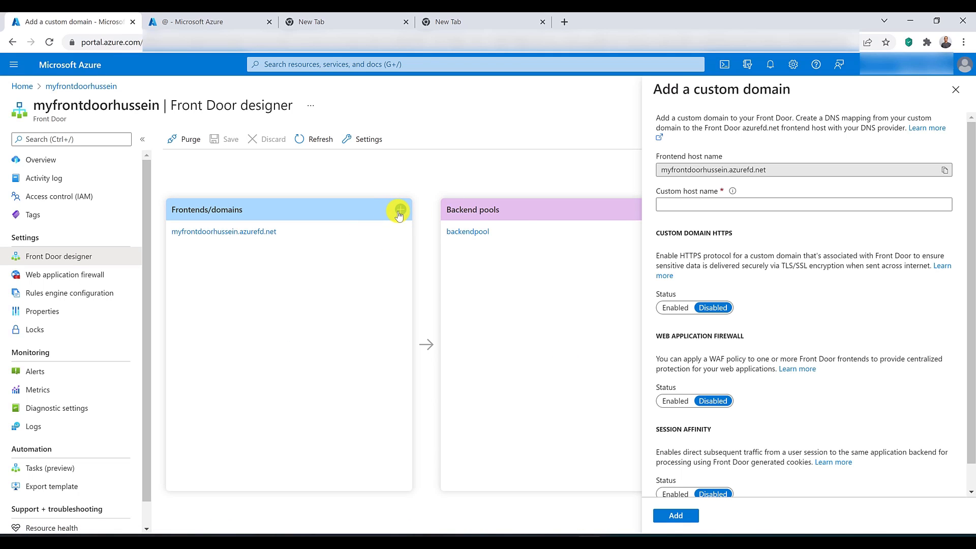
Step: Enter the www address of the custom domain as the custom host name and have it validated
click(706, 206)
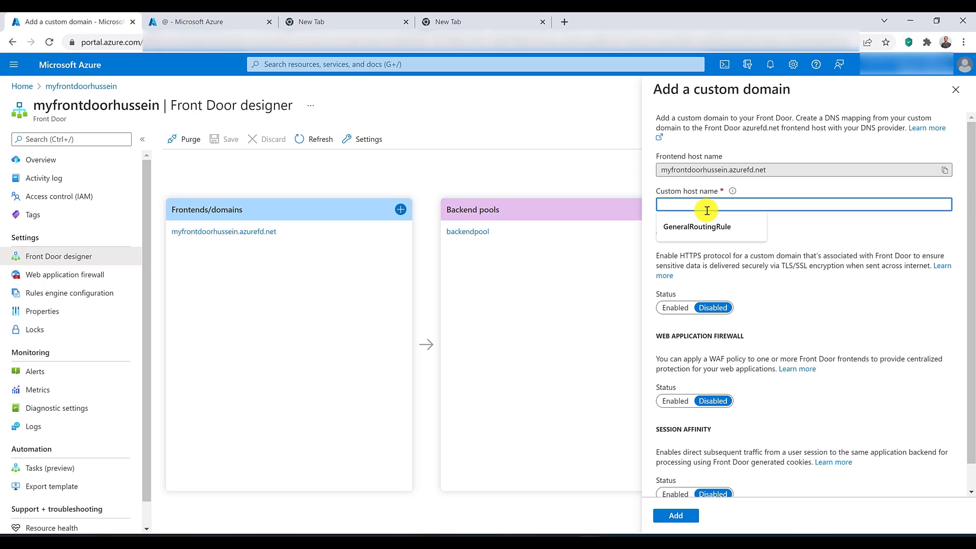
text(www.)
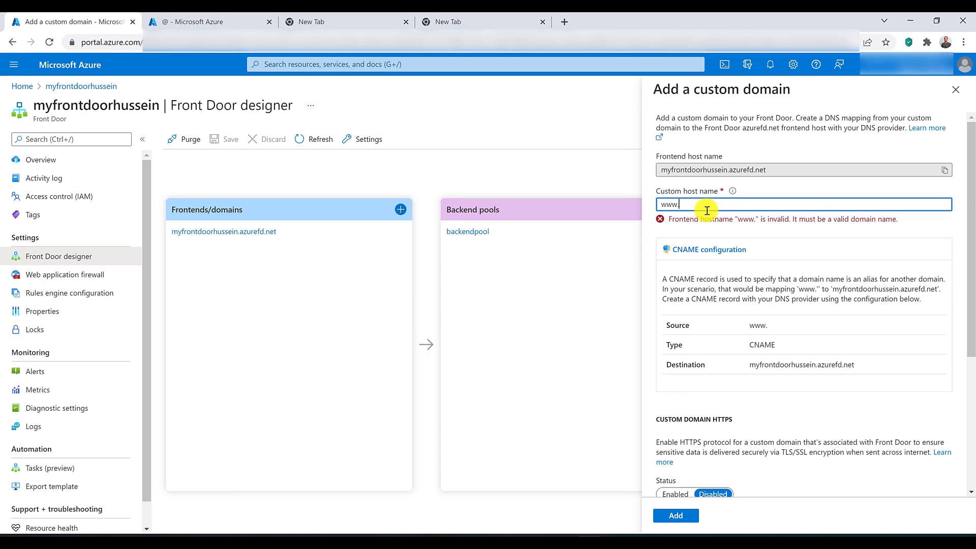
text(husseinawa)
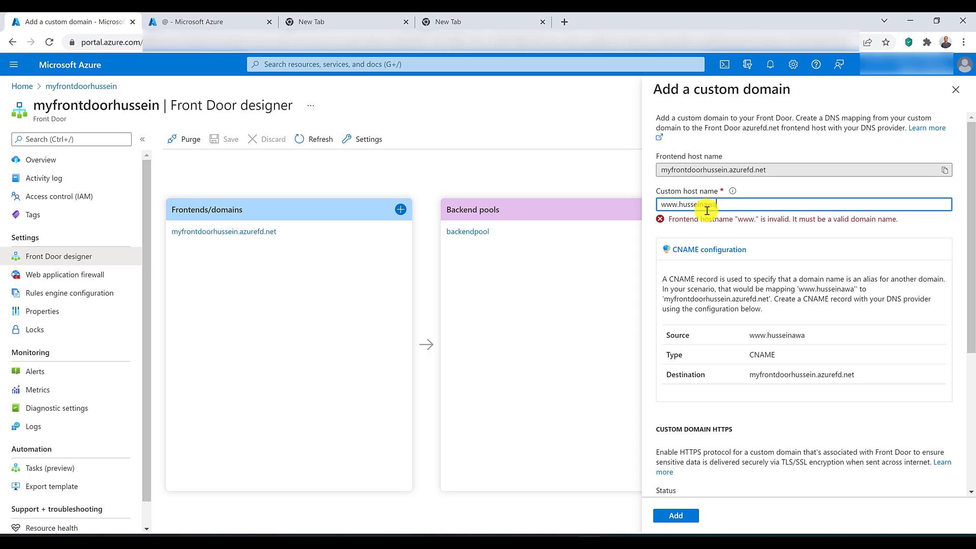
text(d.com)
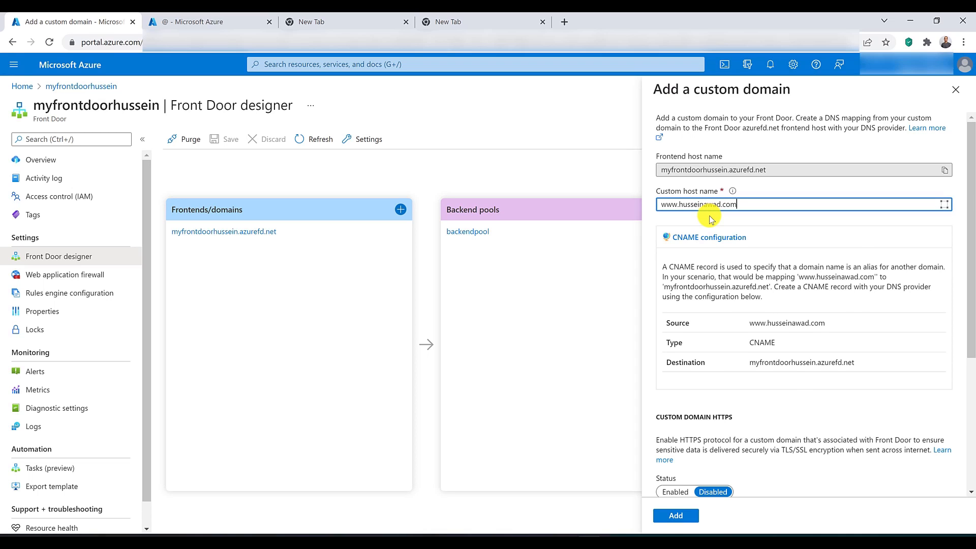
click(724, 254)
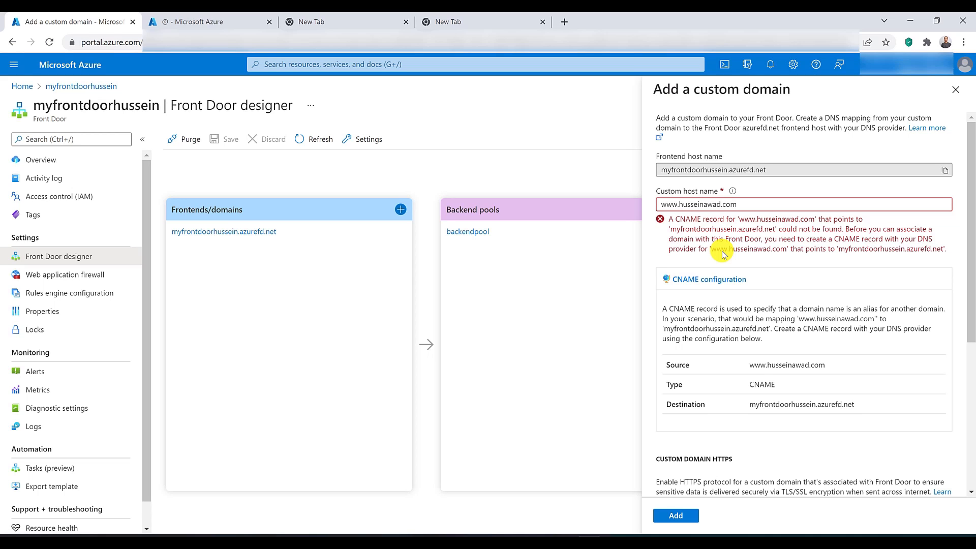
Step: Enable custom domain HTTPS, choose Use my own certificate and review the key vault permission requirements
scroll(723, 254, down, 5)
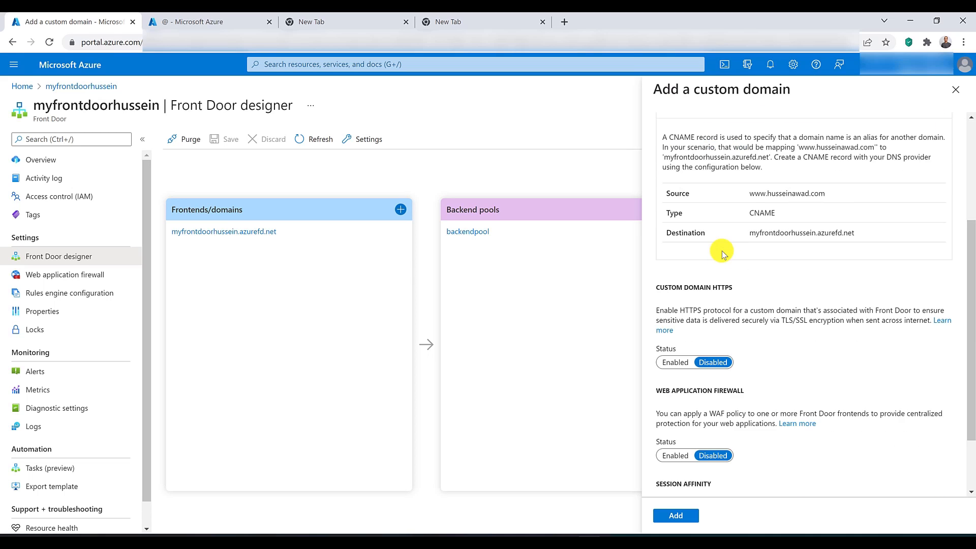
click(679, 282)
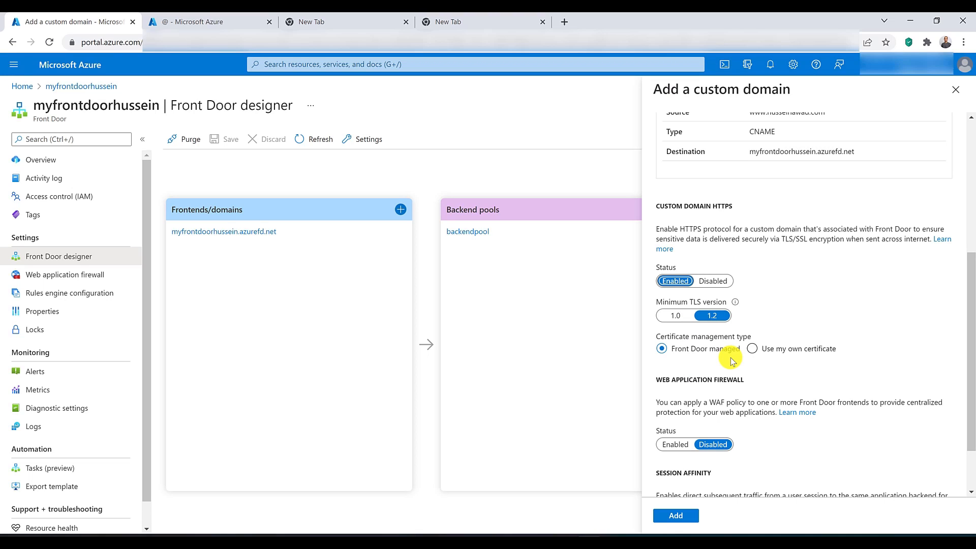
click(752, 350)
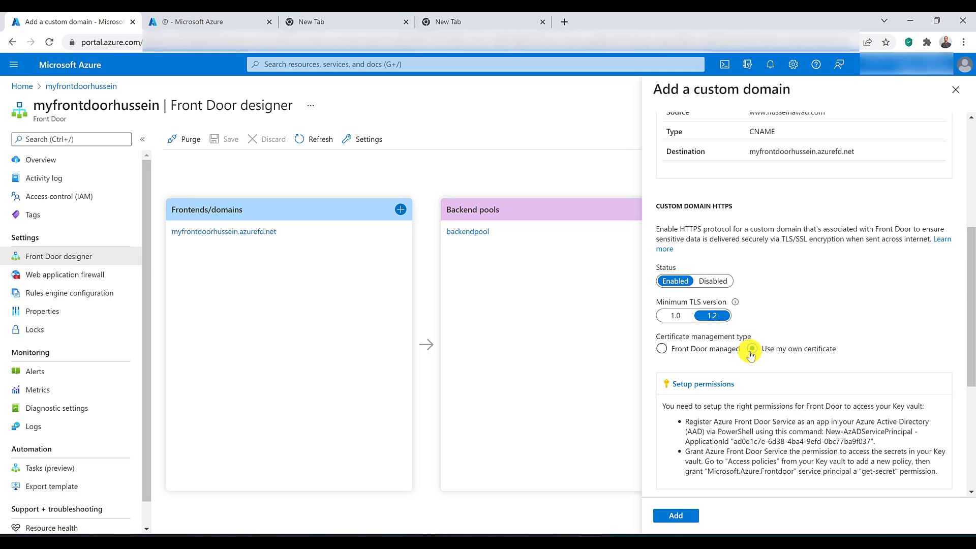
scroll(750, 351, down, 3)
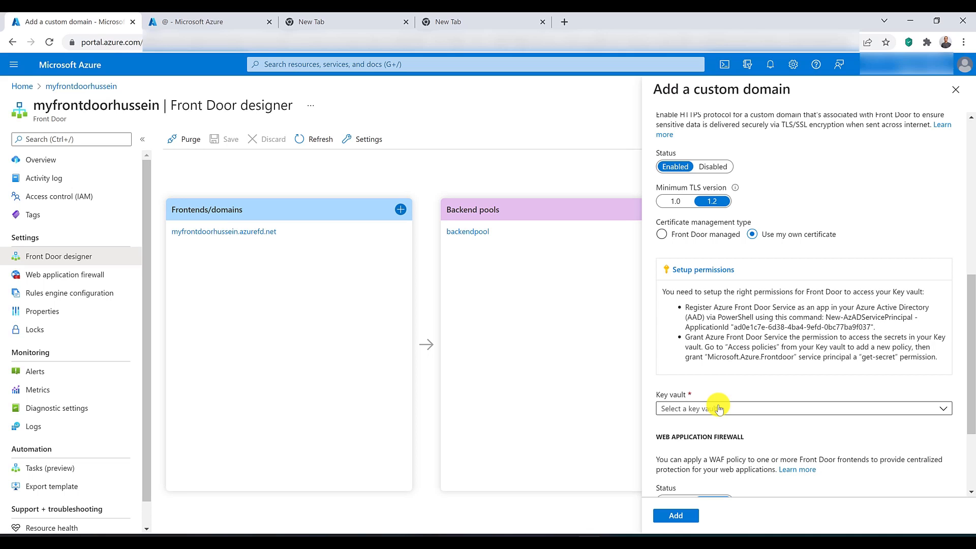
scroll(719, 408, up, 7)
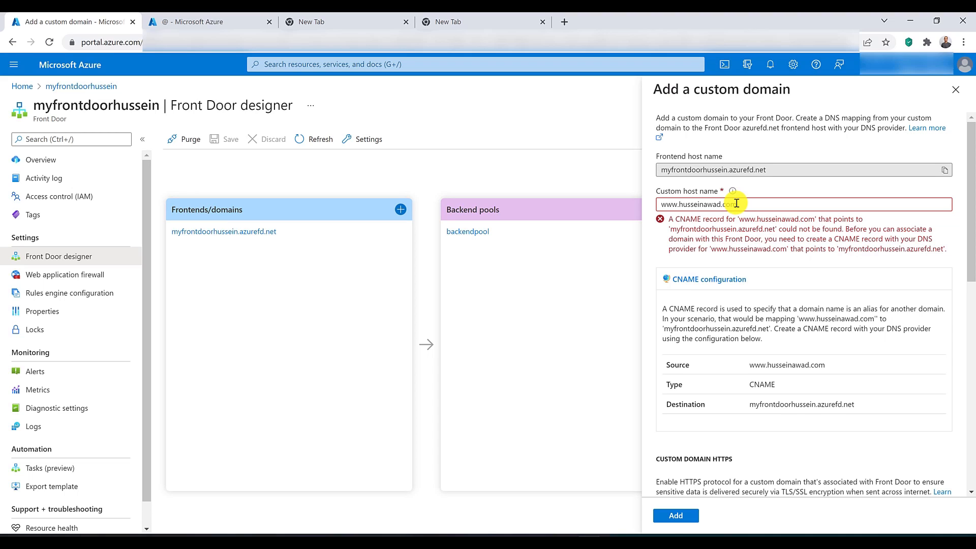
Step: Check the DNS zone's apex record sets against the custom domain's host name and certificate management settings
click(233, 23)
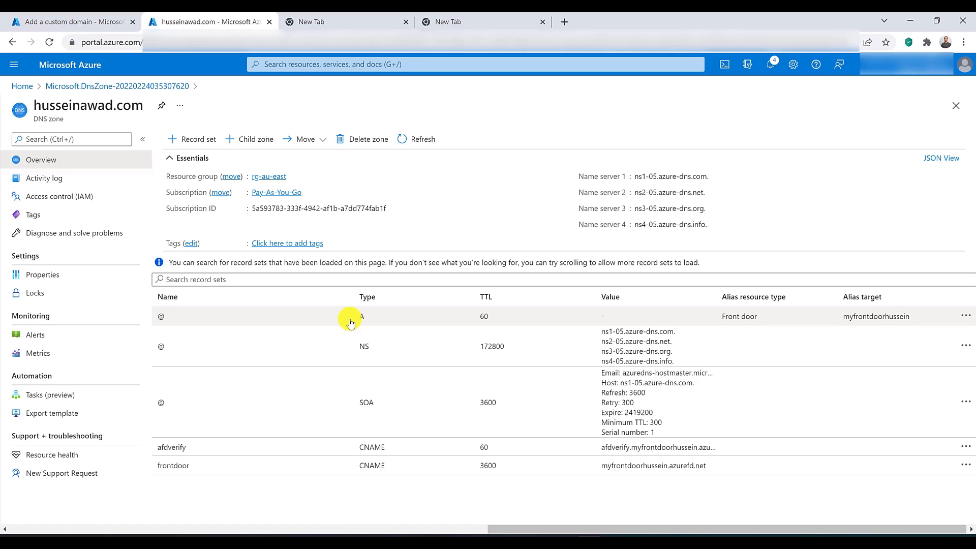
click(103, 25)
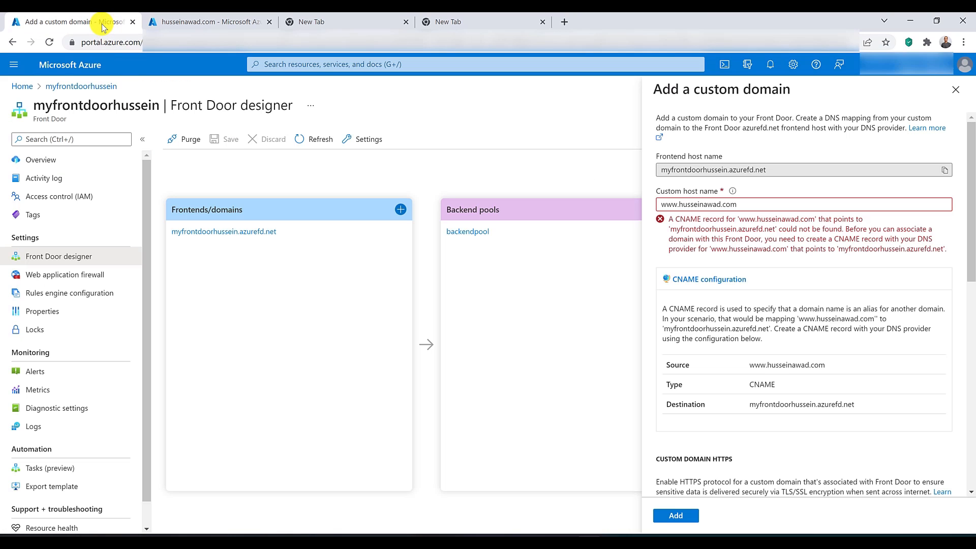
scroll(712, 285, down, 5)
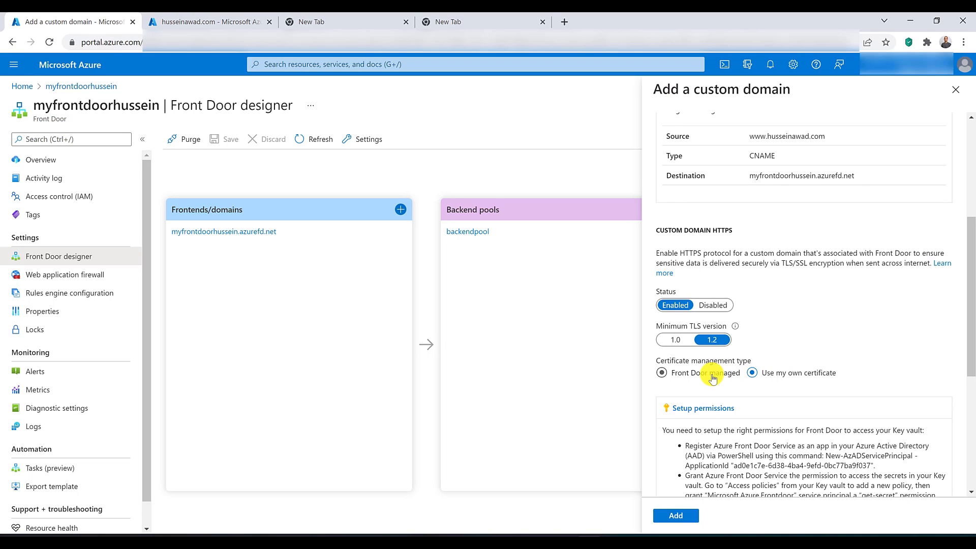
scroll(712, 377, up, 5)
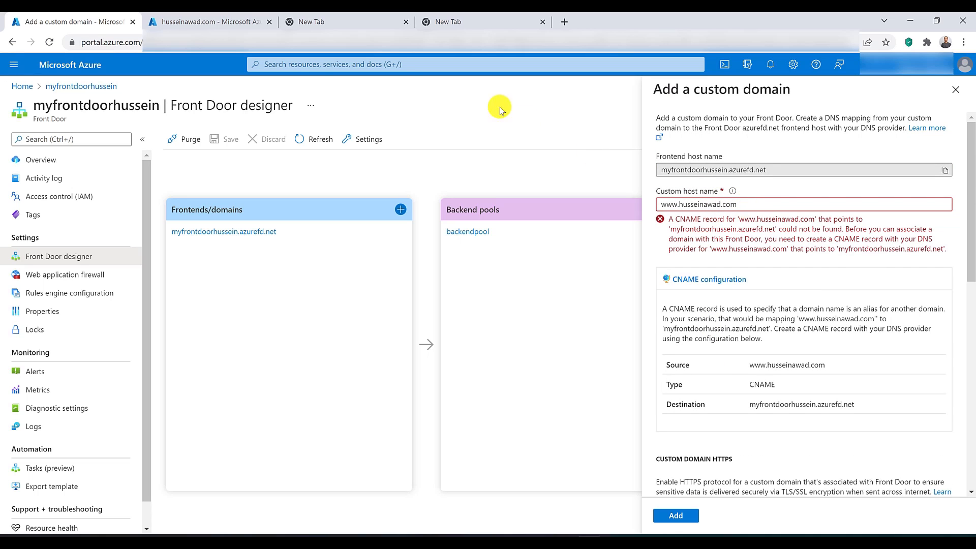
Step: Delete the custom domain's DNS zone, confirming the deletion with the zone's name
click(217, 24)
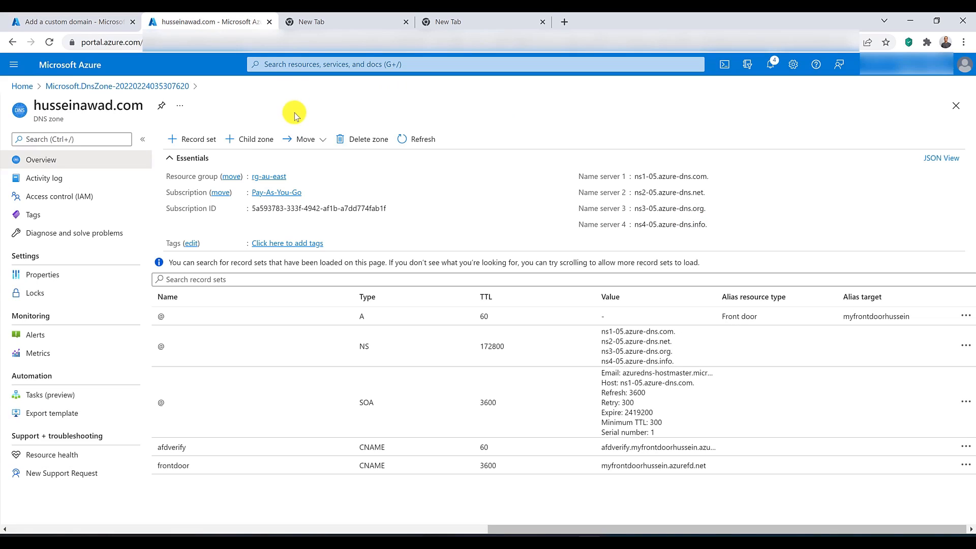
click(356, 139)
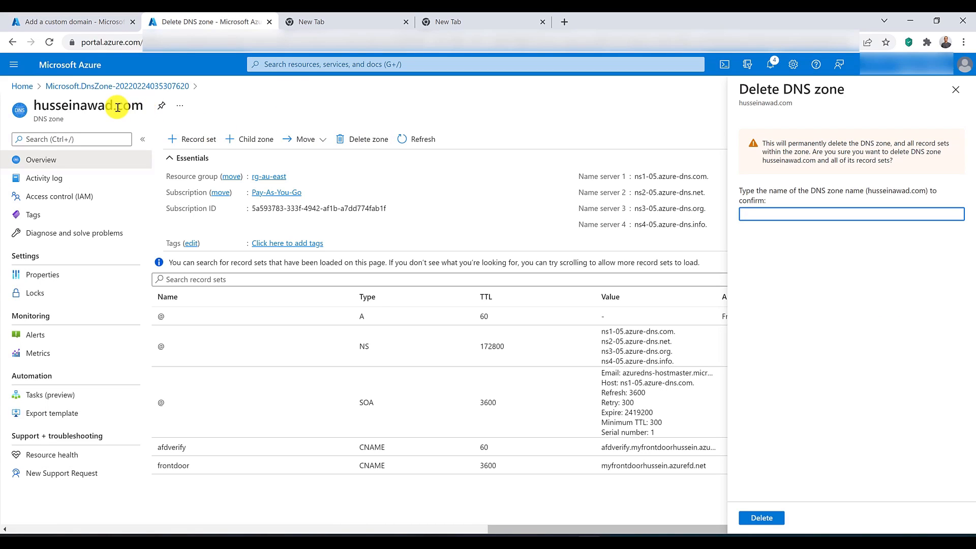
drag(143, 105, 34, 105)
drag(93, 104, 826, 218)
click(777, 519)
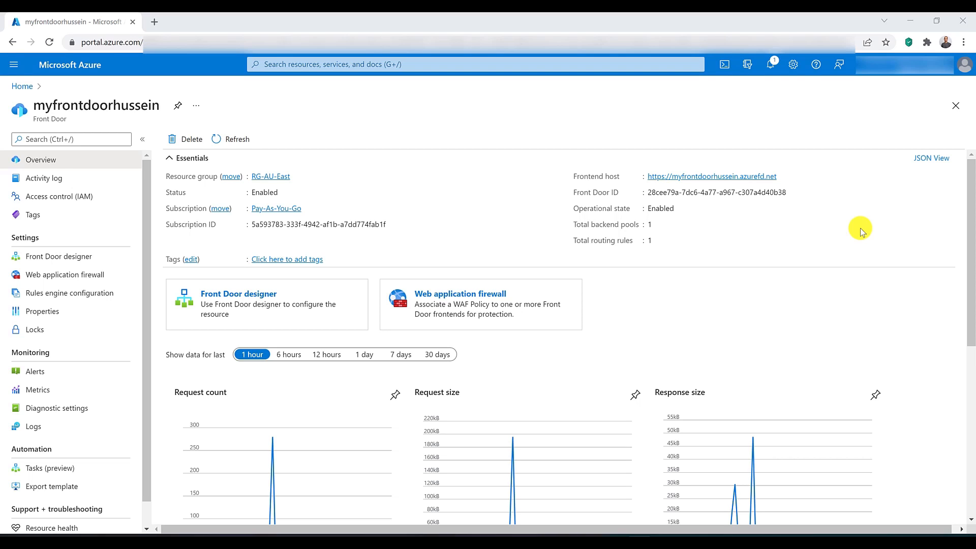
Step: Copy the Front Door's frontend host URL and load it in a new Incognito window
click(784, 177)
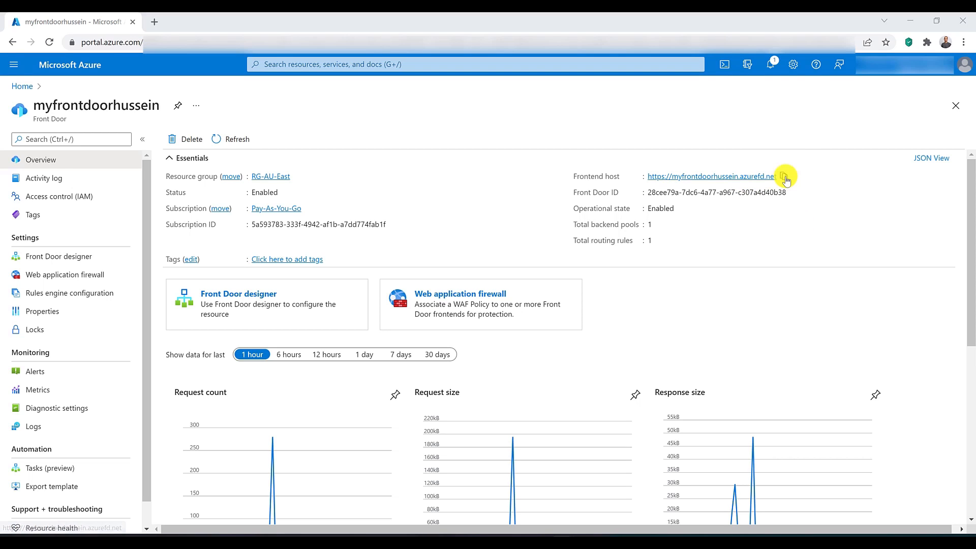
click(963, 42)
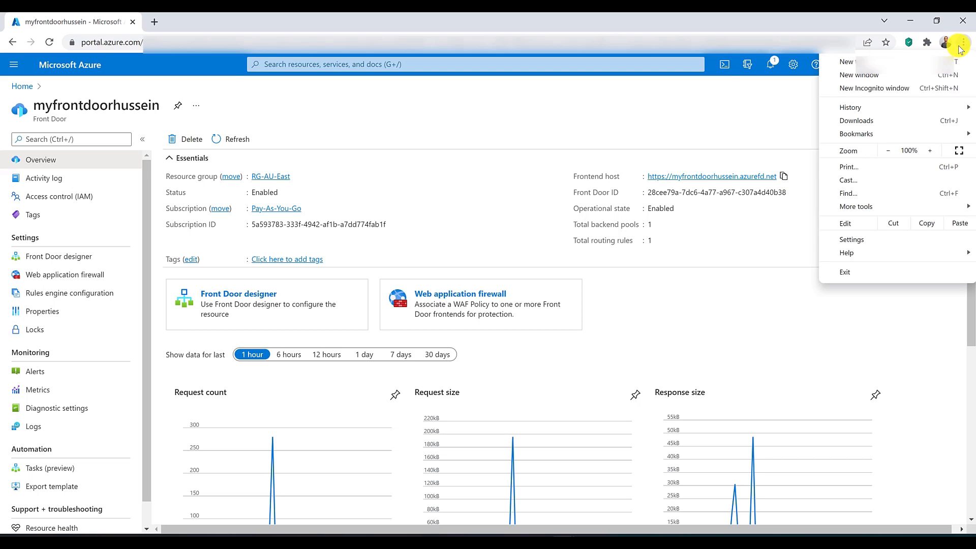
click(926, 90)
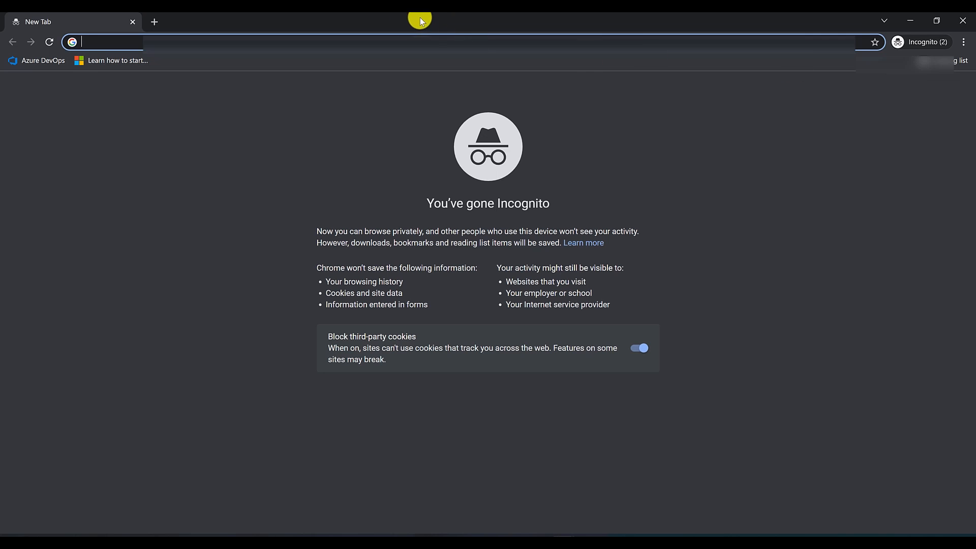
right_click(394, 37)
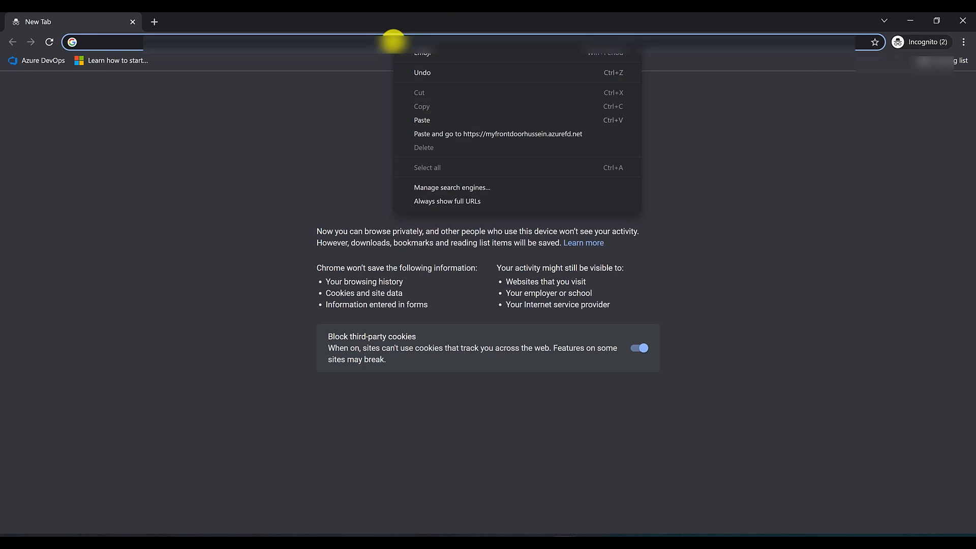
click(422, 124)
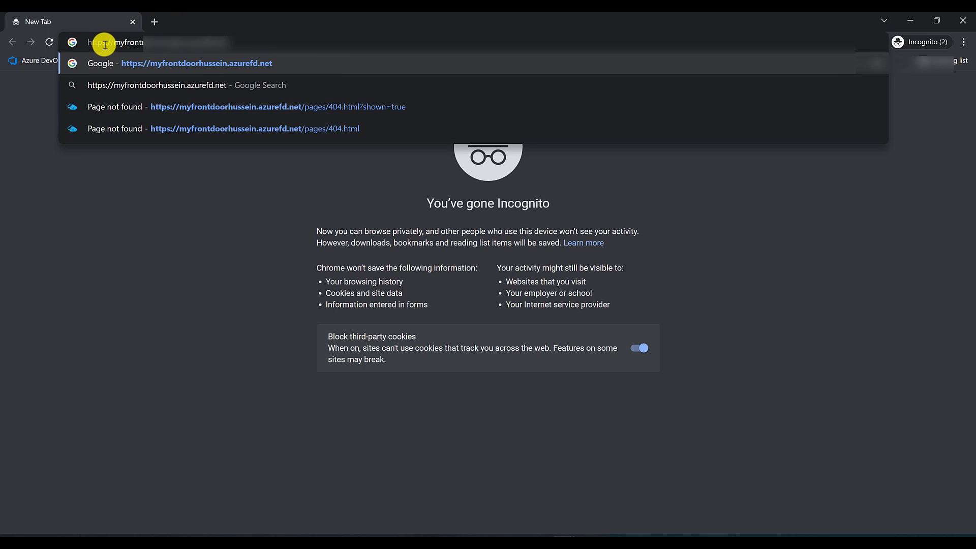
key(Return)
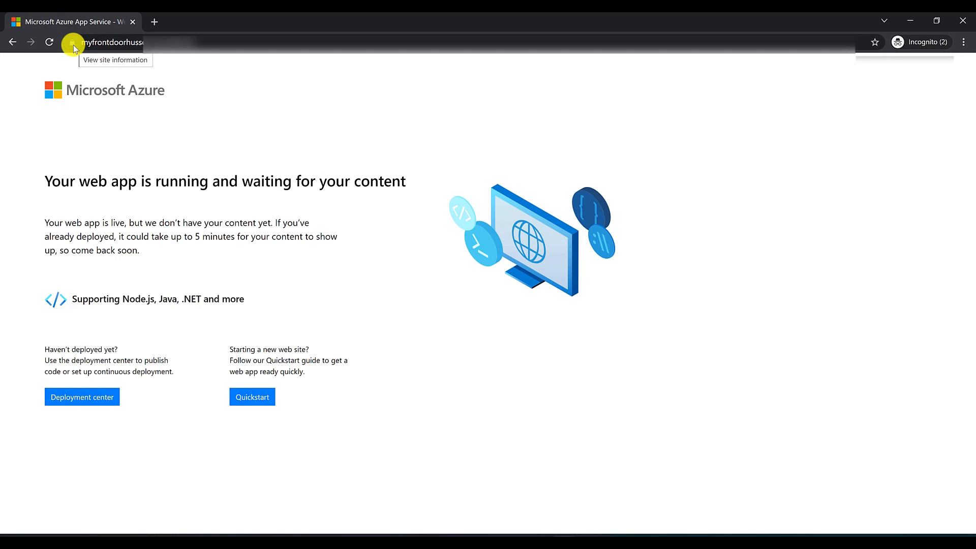
click(222, 42)
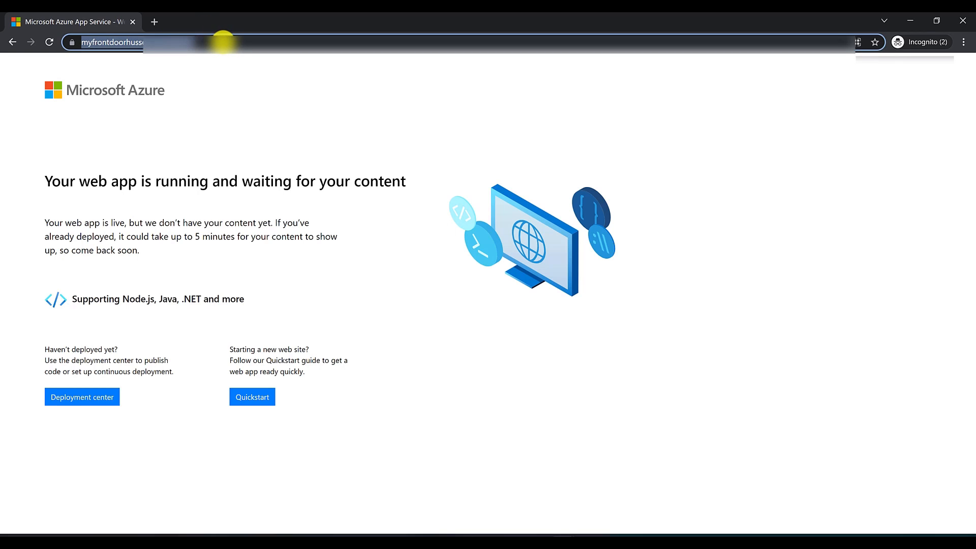
key(Home)
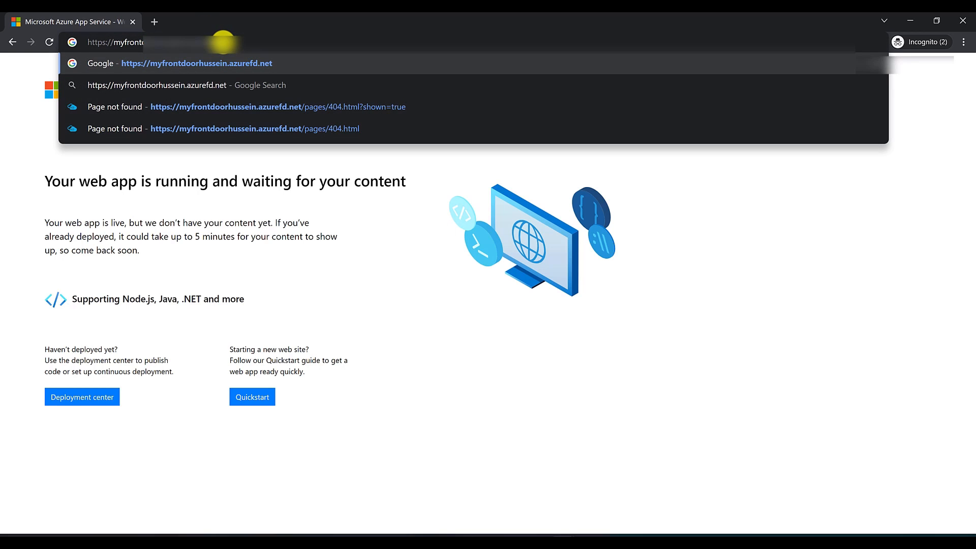
key(BackSpace)
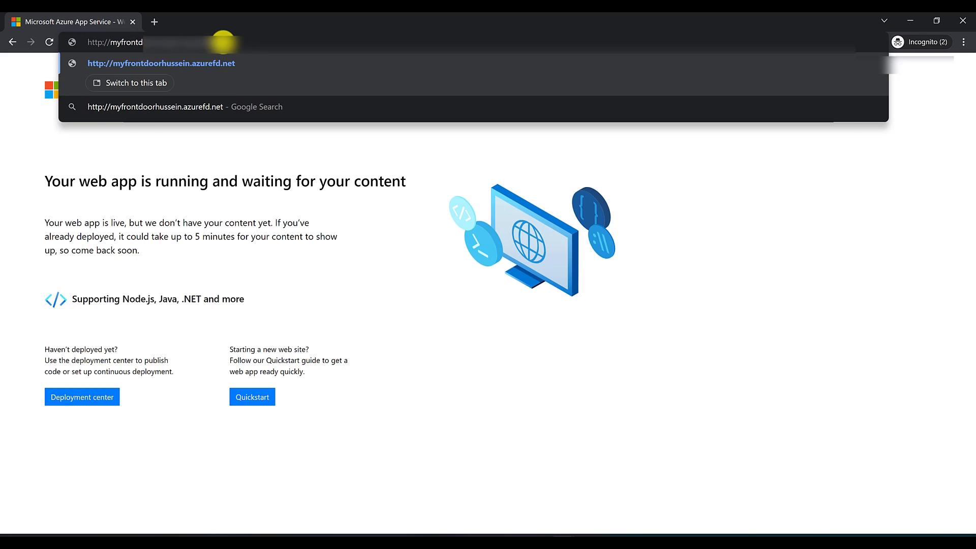
key(Return)
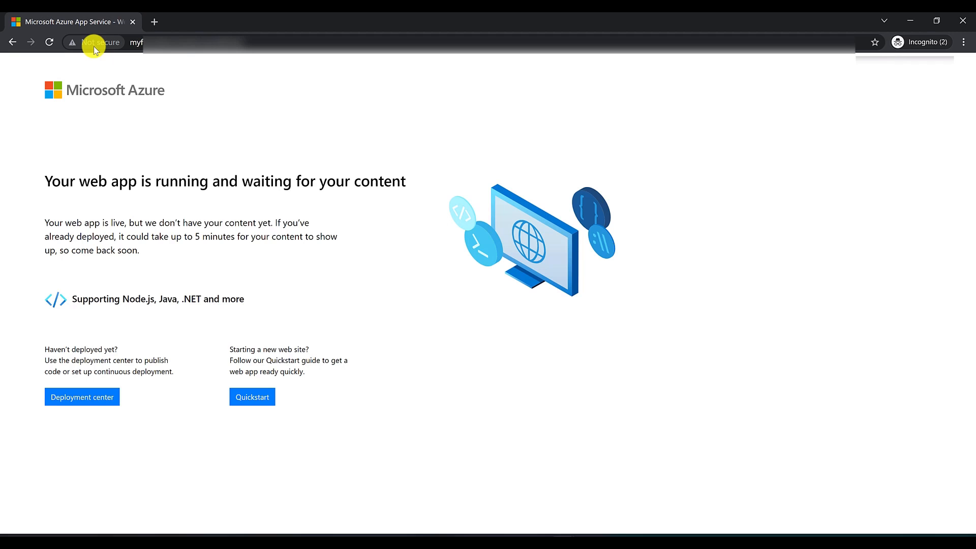
click(133, 21)
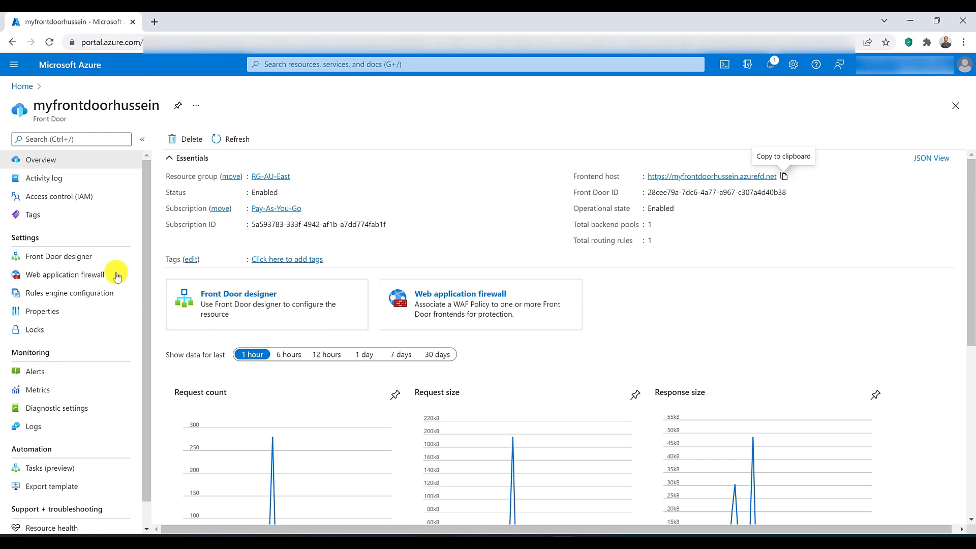
Step: Open the existing routing rule in the Front Door designer and rename it HTTPRediection
click(69, 262)
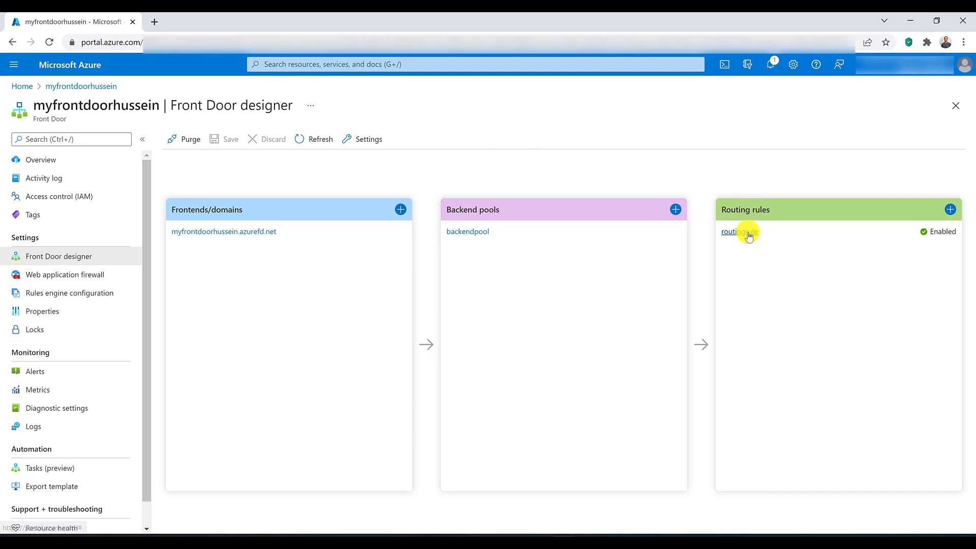
click(747, 232)
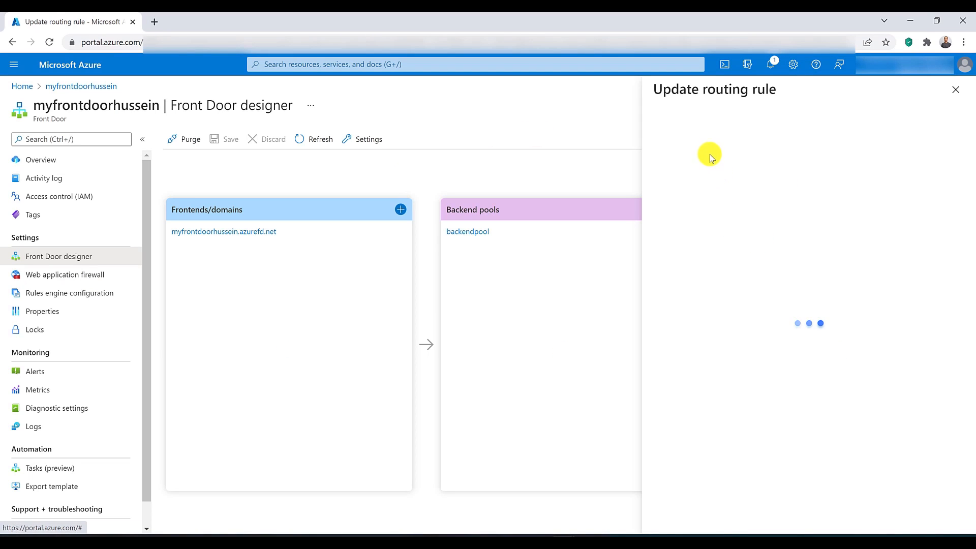
double_click(723, 161)
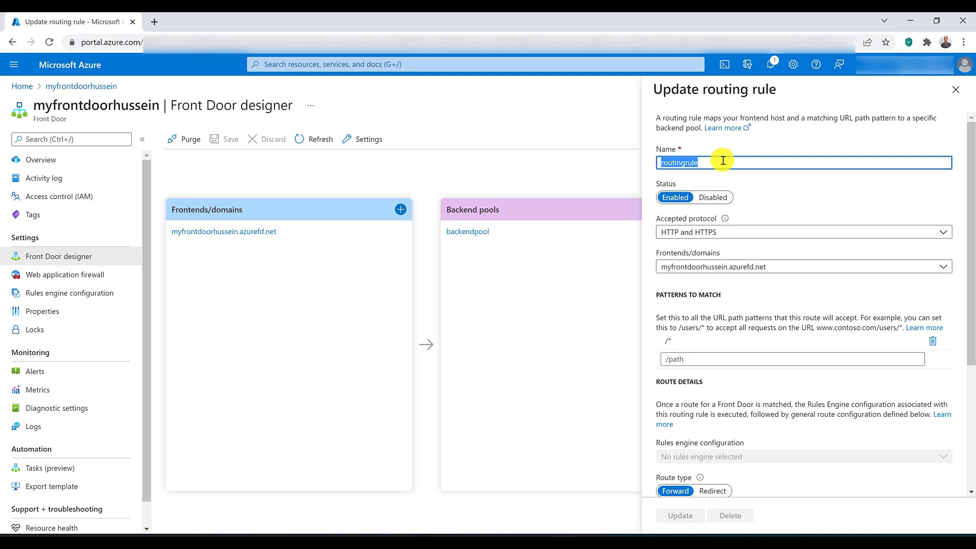
text(HTTPS)
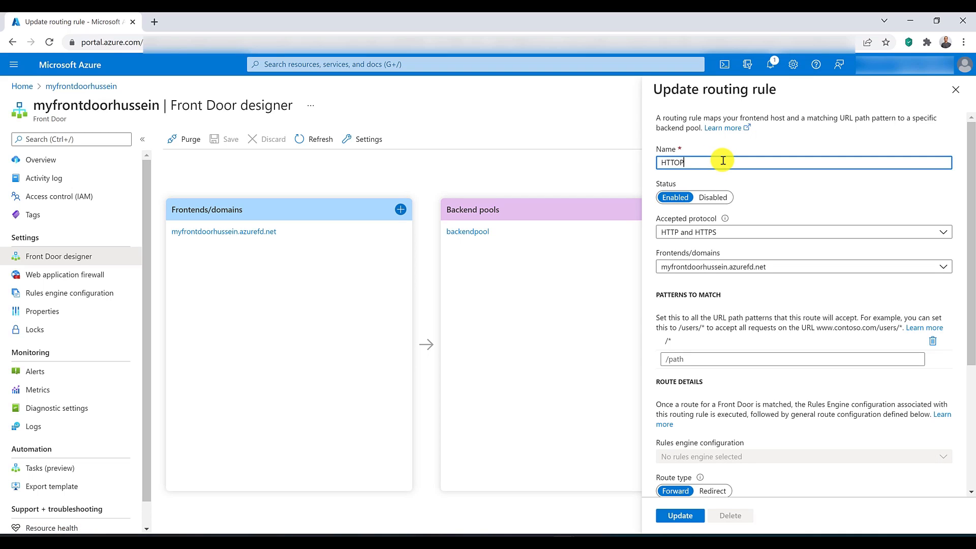
key(BackSpace)
key(BackSpace)
text(PRediection)
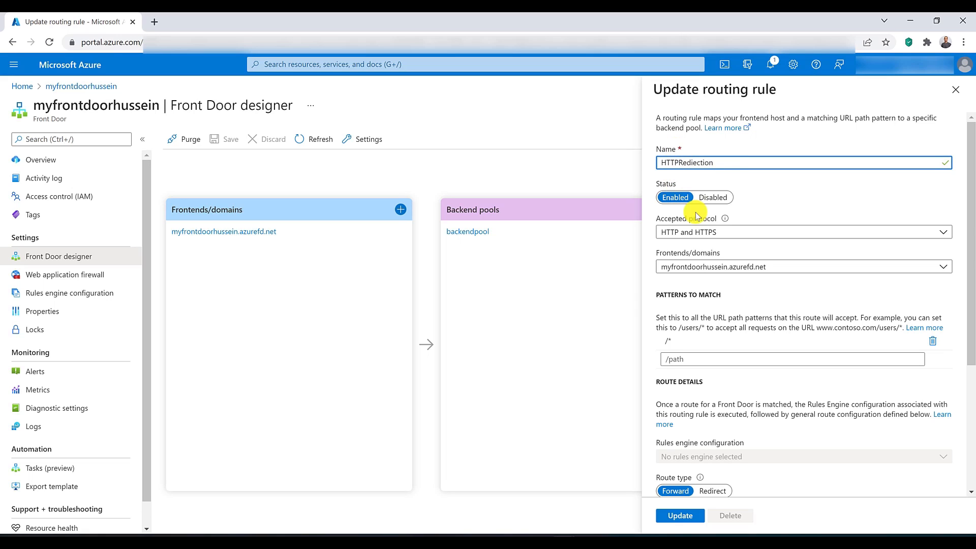
Step: Limit the routing rule's accepted protocol to HTTP only, set its route type to Redirect and apply the update
click(709, 233)
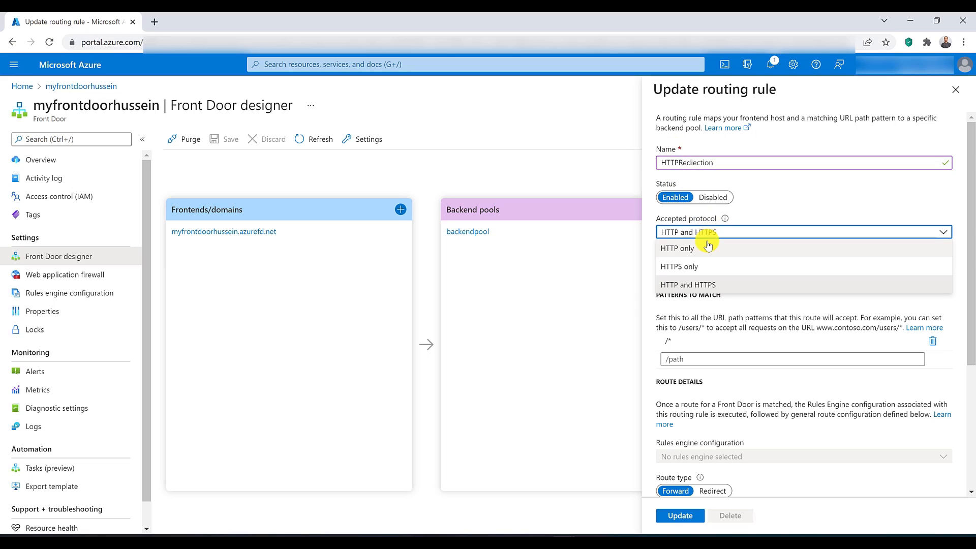
click(709, 247)
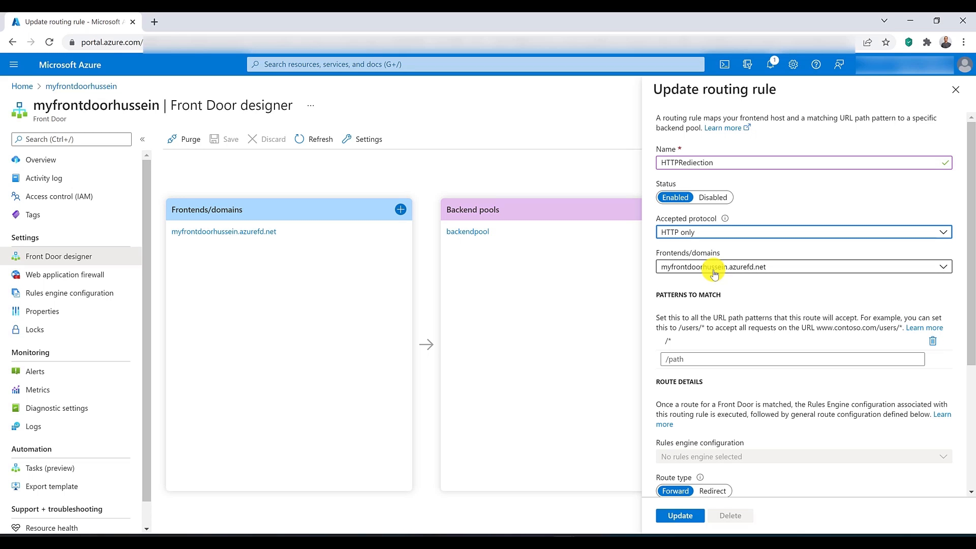
scroll(715, 273, down, 4)
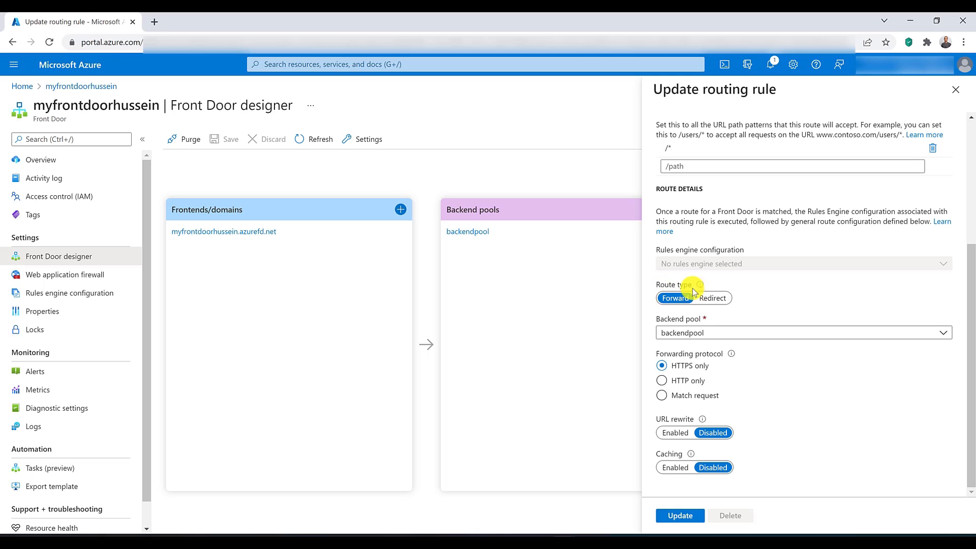
mouse_move(700, 285)
click(712, 300)
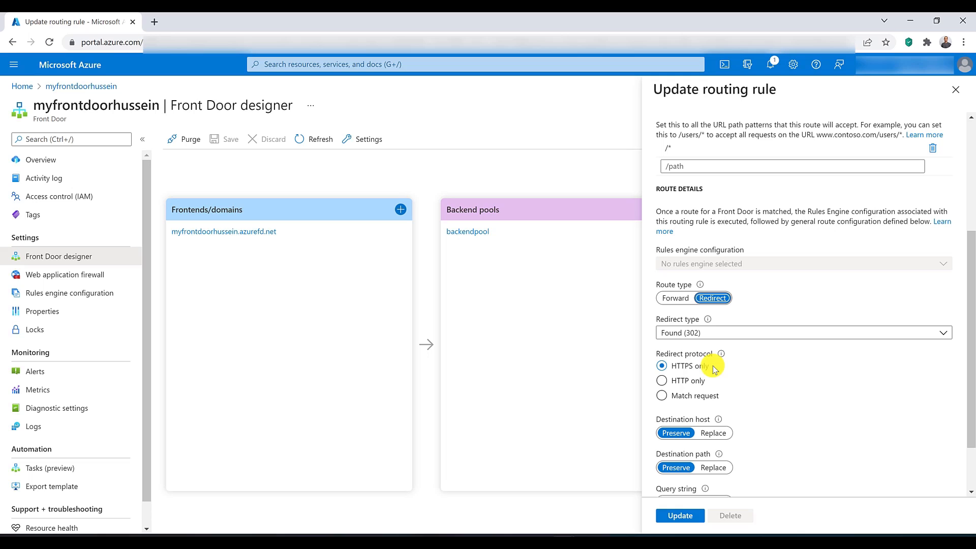
click(681, 515)
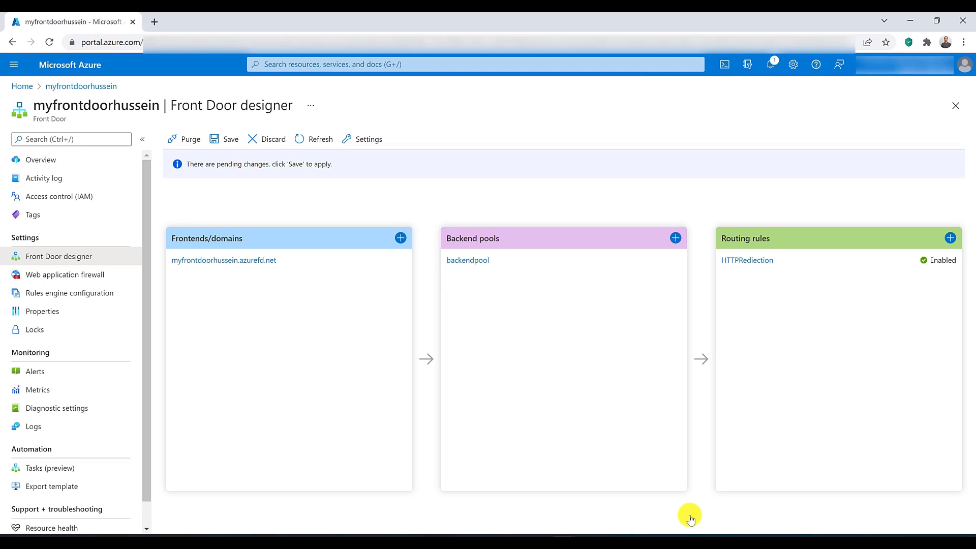
Step: Start a new routing rule named BackendRouting that accepts HTTPS only
click(951, 239)
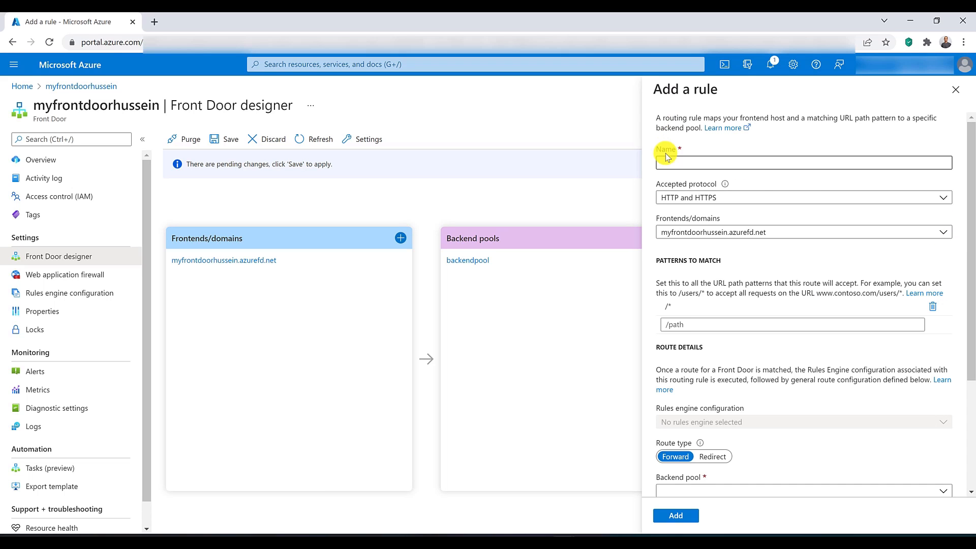
click(667, 161)
text(Back)
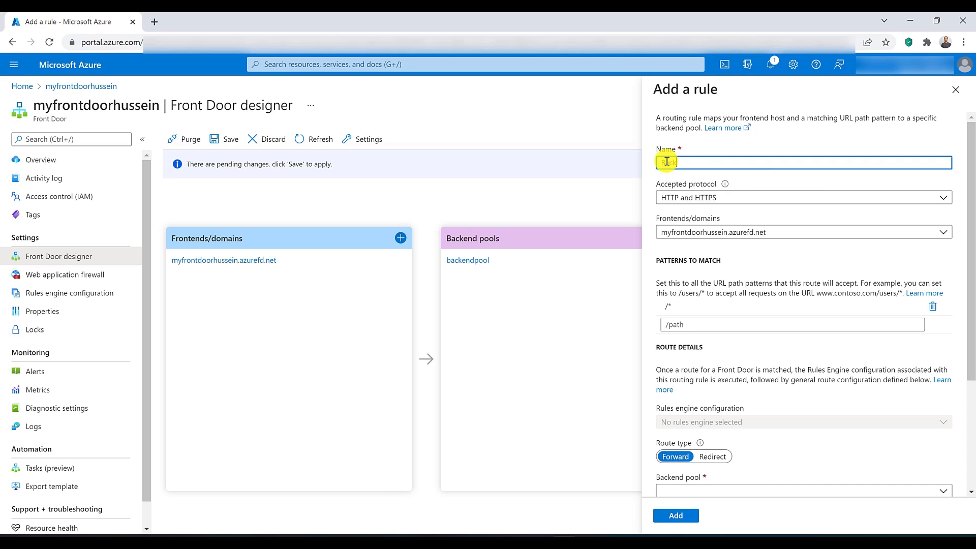
text(endRouting)
click(689, 196)
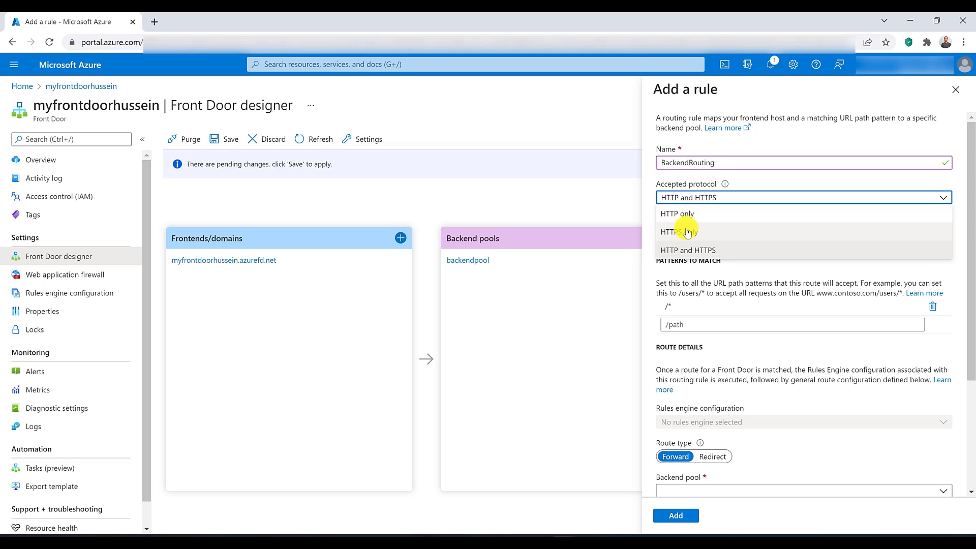
click(687, 232)
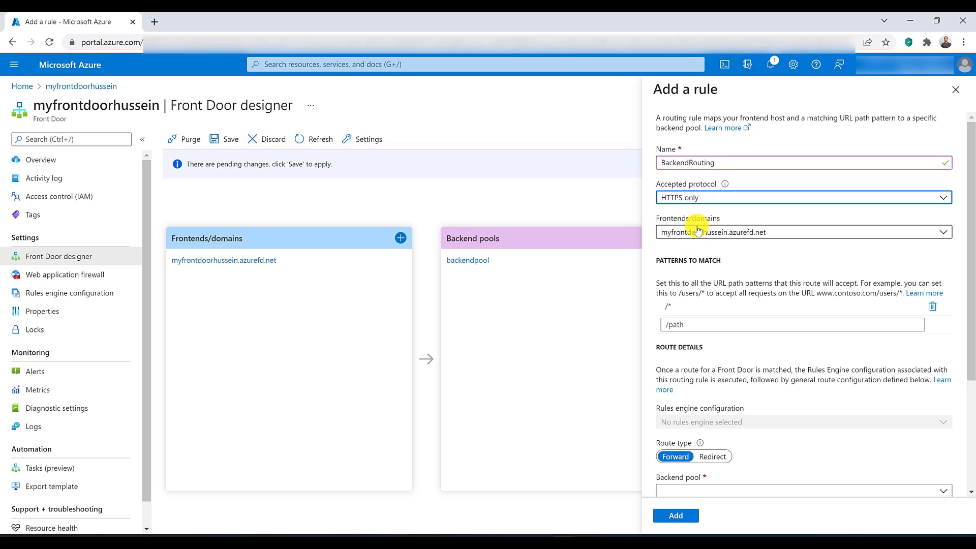
Step: Assign backendpool as the new rule's backend pool, add the rule and save the pending Front Door changes
scroll(698, 232, down, 3)
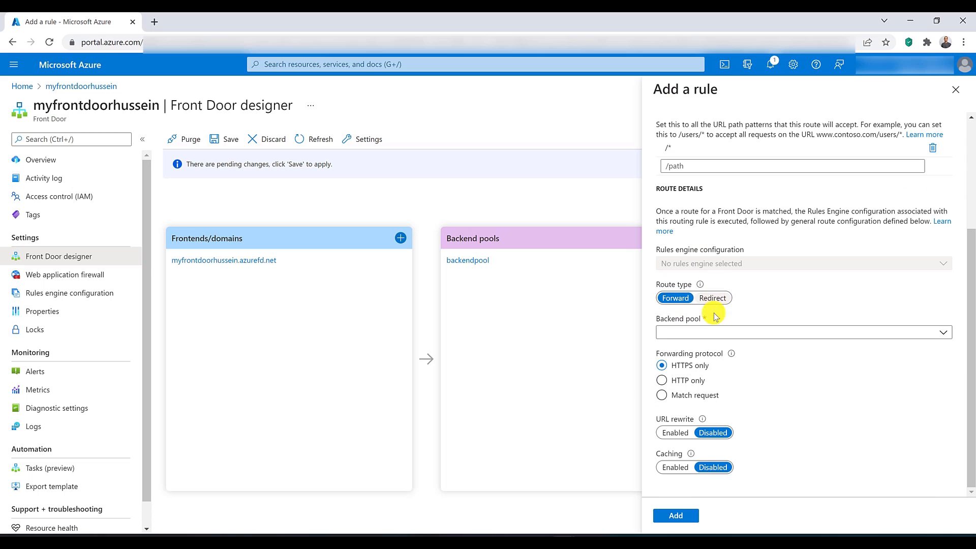
click(711, 332)
click(713, 348)
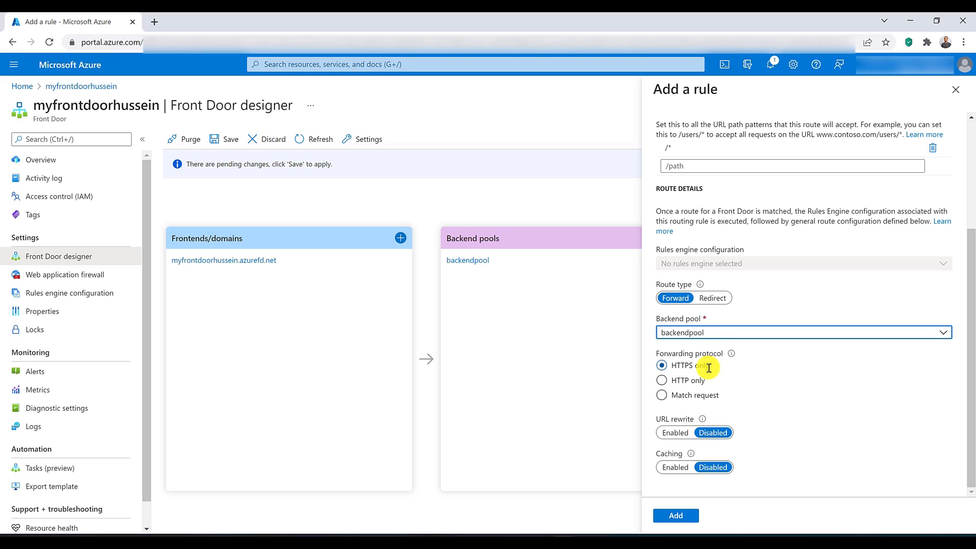
click(684, 515)
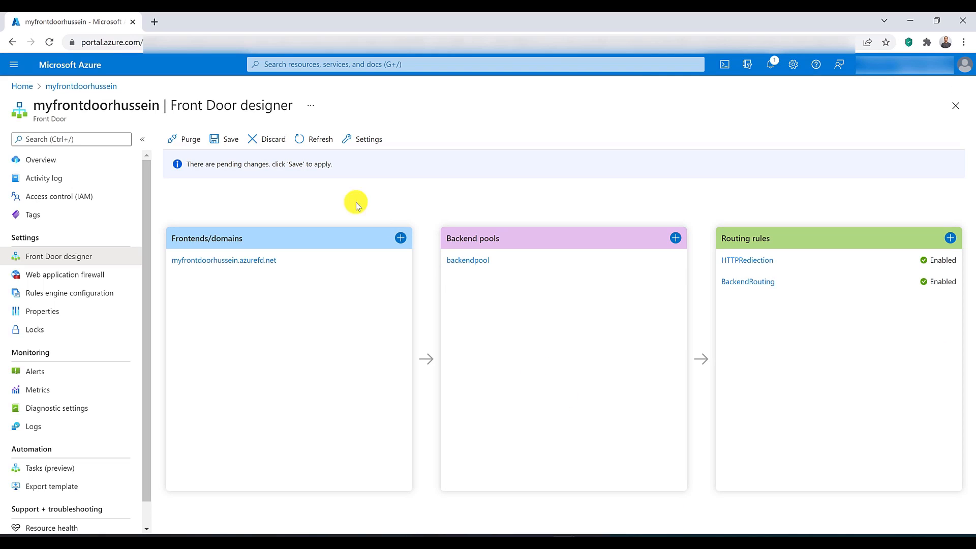
click(219, 140)
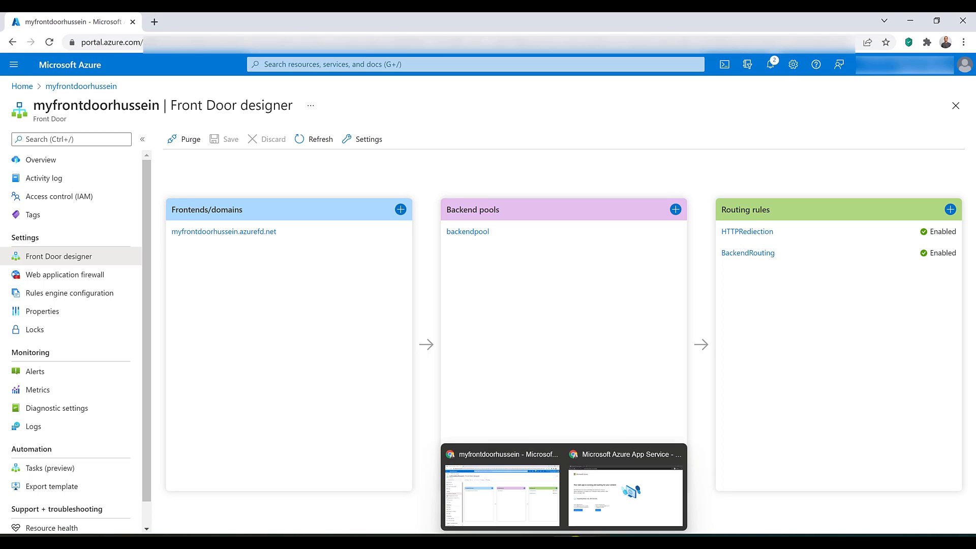
click(565, 542)
click(596, 521)
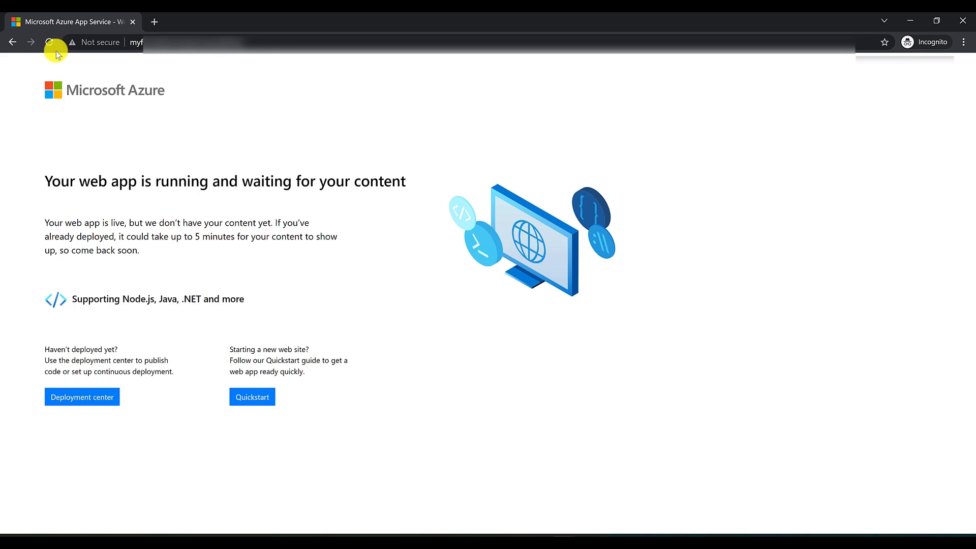
click(48, 42)
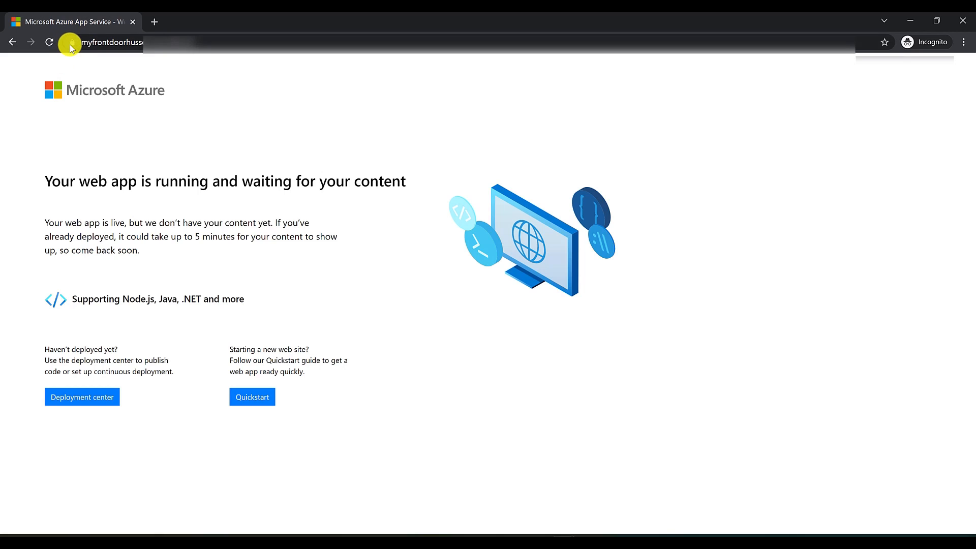
click(117, 44)
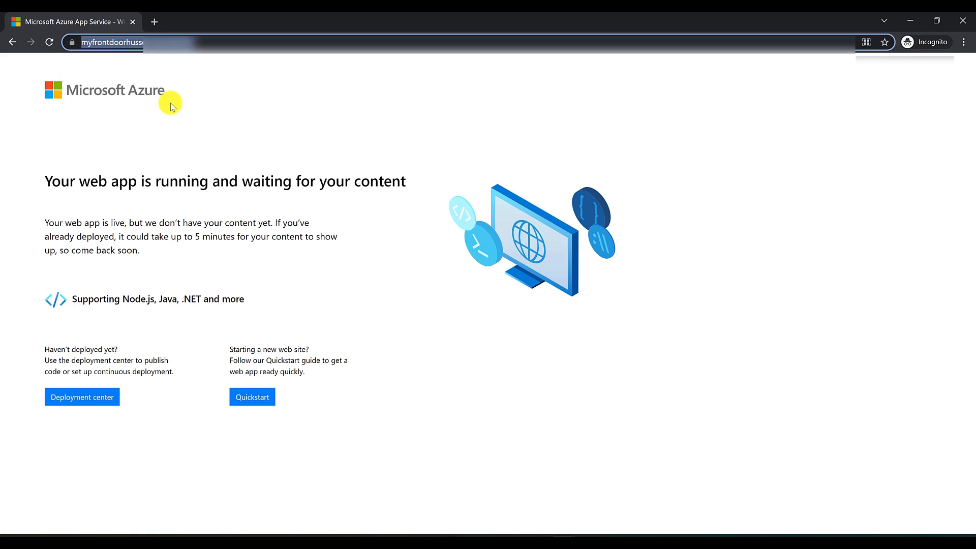
key(Home)
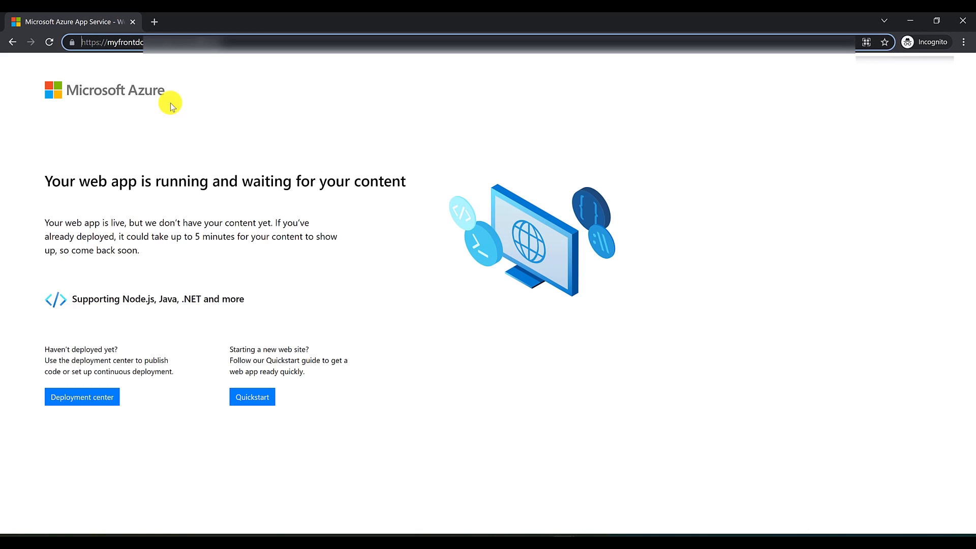
key(Left)
key(Left)
key(Left)
key(BackSpace)
key(Return)
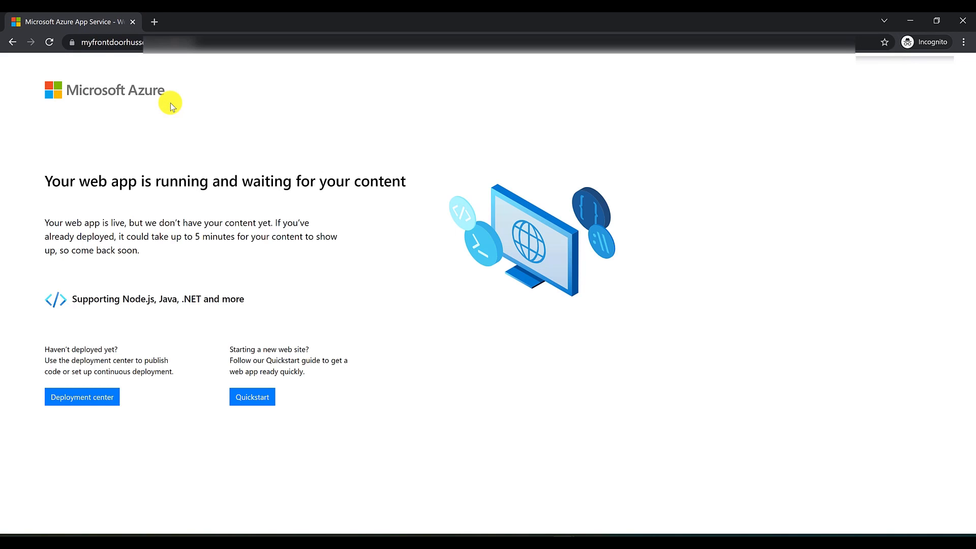
click(228, 41)
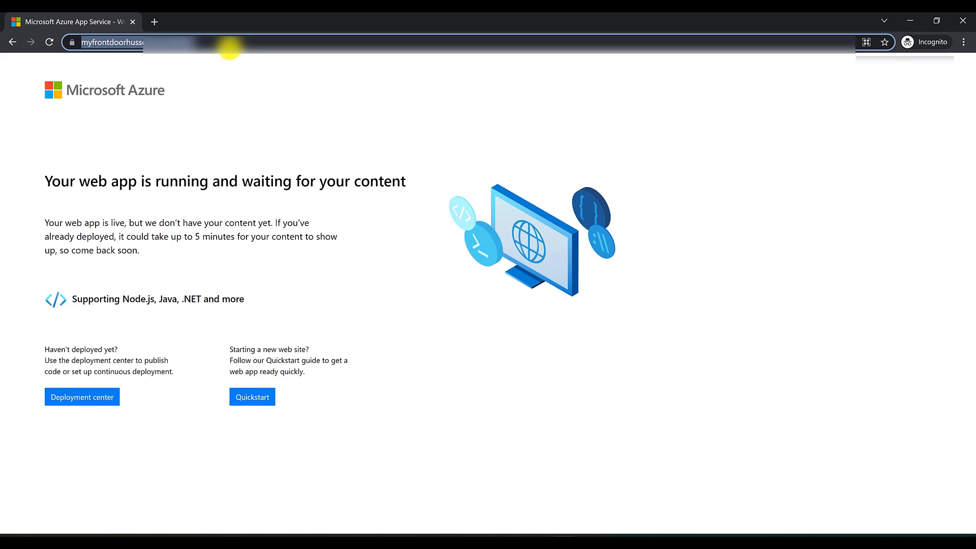
key(Home)
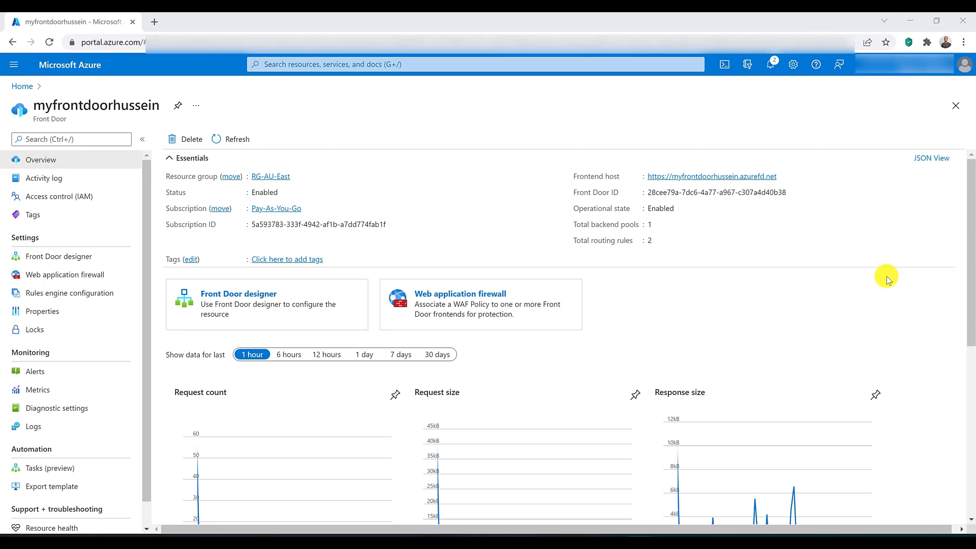
Step: Change the BackendRouting rule's route type to Redirect with Permanent Redirect (308) as the redirect type
click(46, 259)
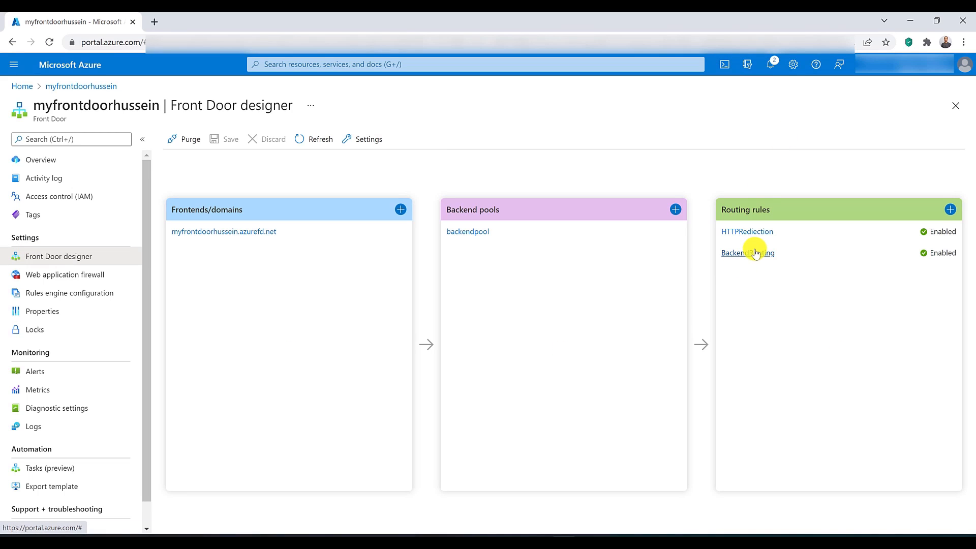
click(755, 253)
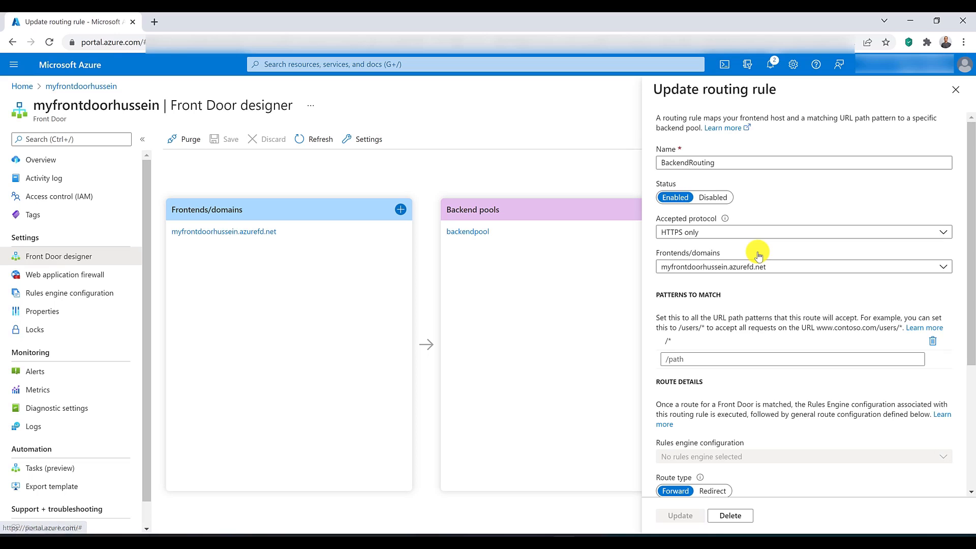
scroll(758, 254, down, 4)
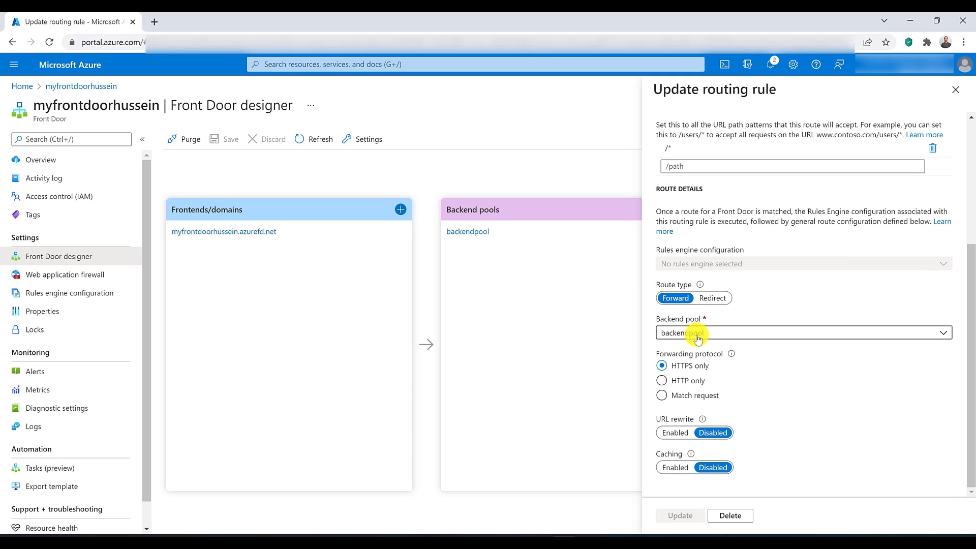
click(714, 299)
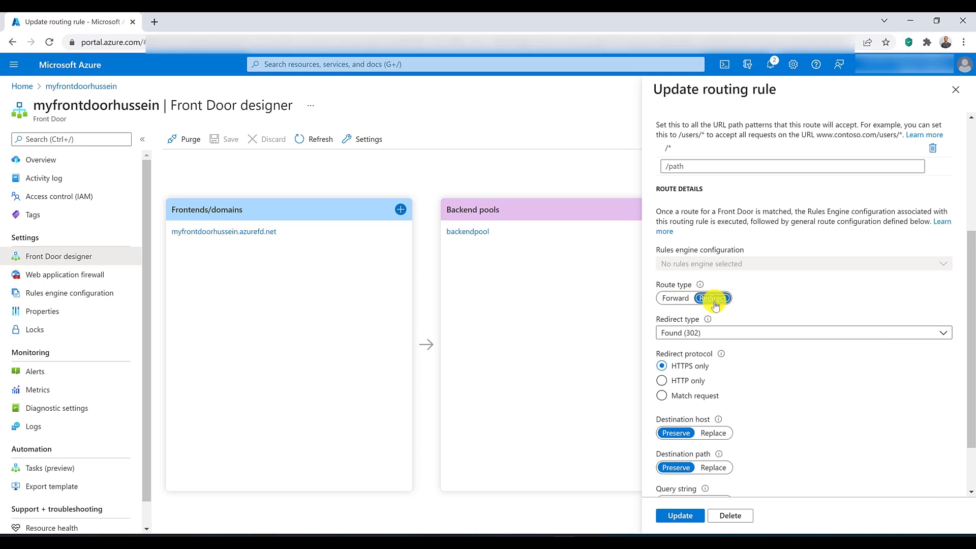
click(715, 331)
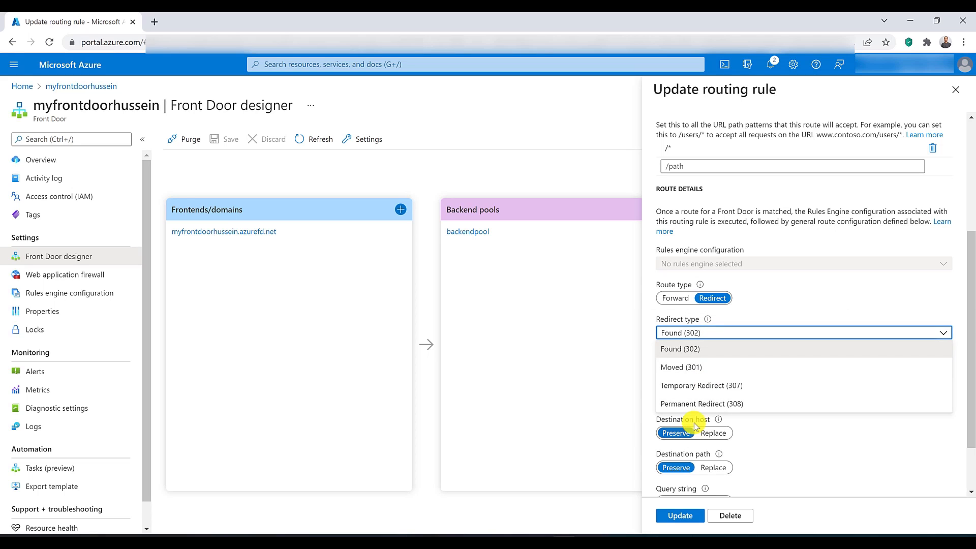
click(701, 403)
scroll(757, 402, down, 1)
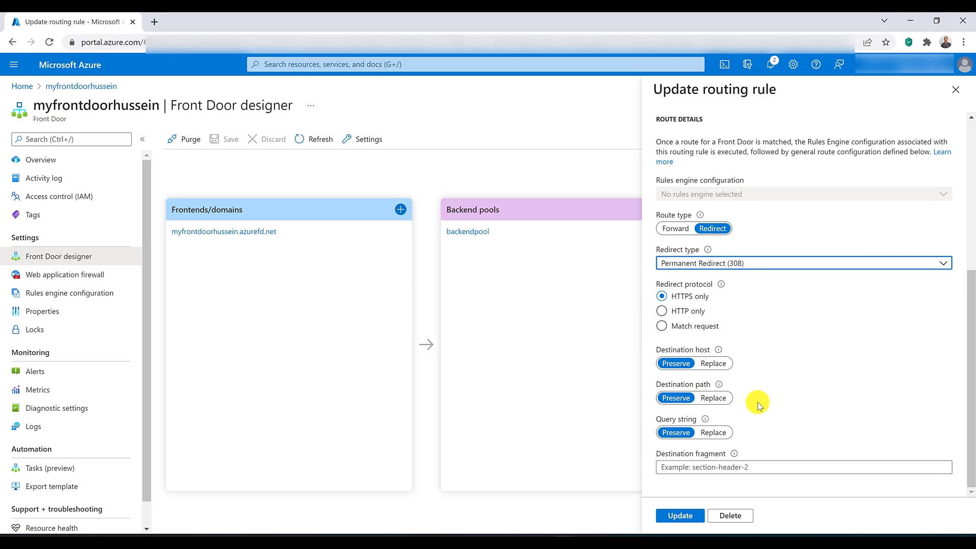
click(713, 363)
click(694, 379)
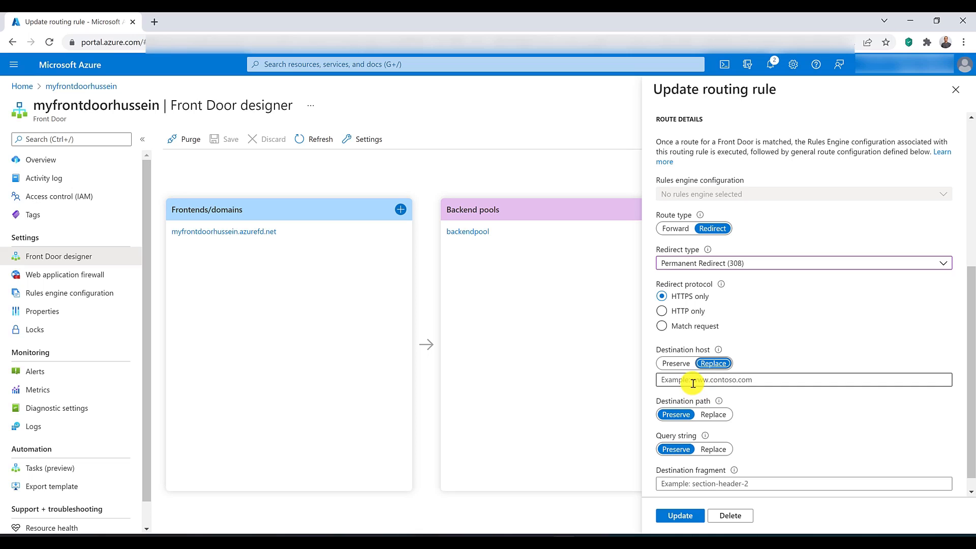
text(www.google.com)
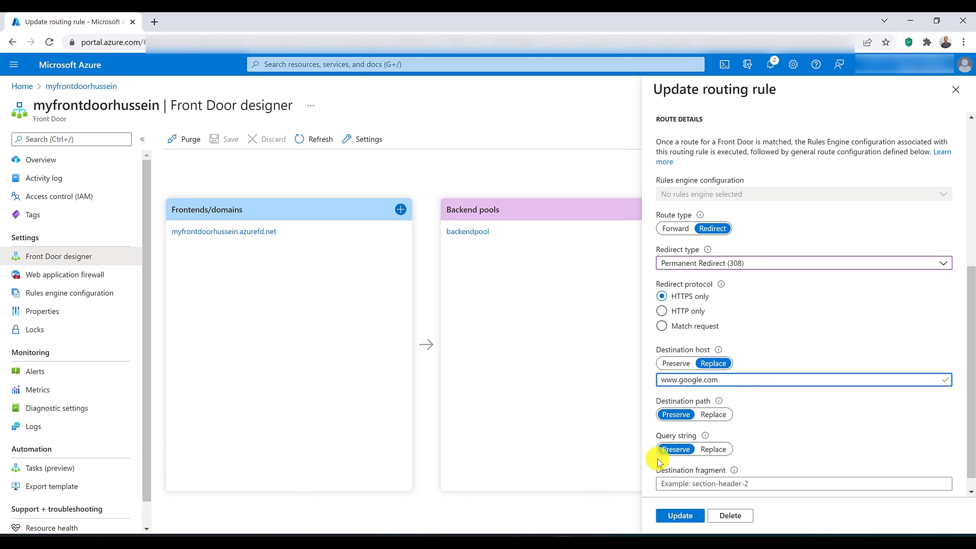
click(704, 416)
click(693, 431)
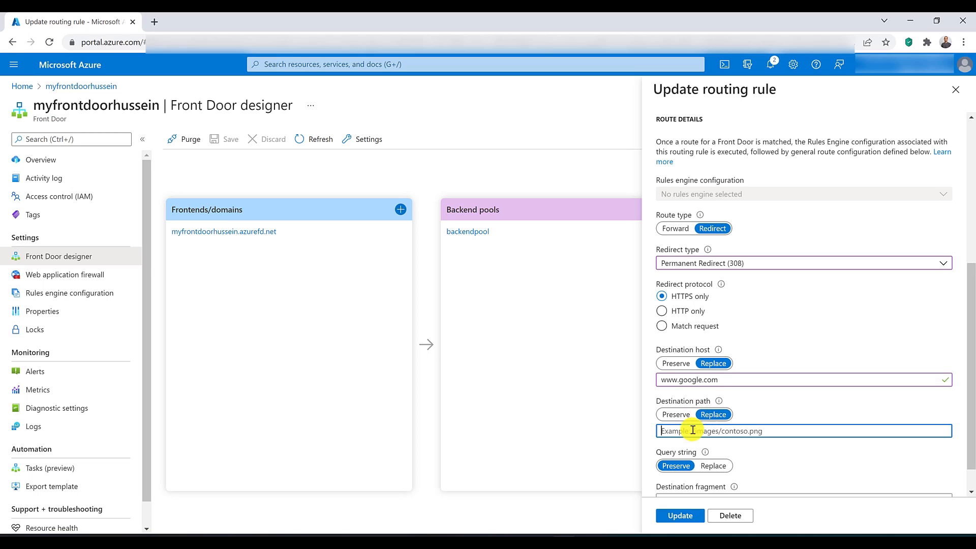
text(/search)
Step: Replace the redirect's query string with q=test, update the rule and save the pending Front Door changes
scroll(699, 431, down, 1)
click(705, 434)
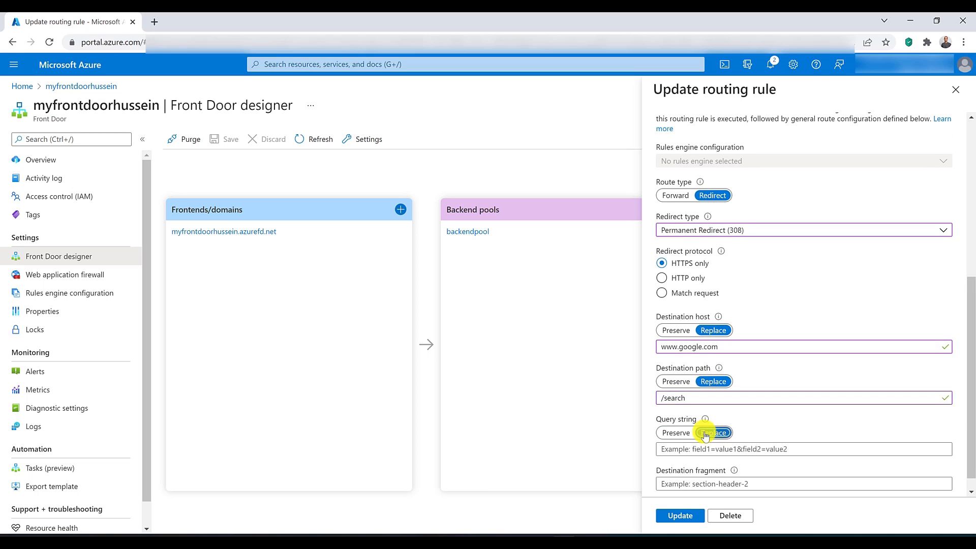
click(697, 449)
text(q)
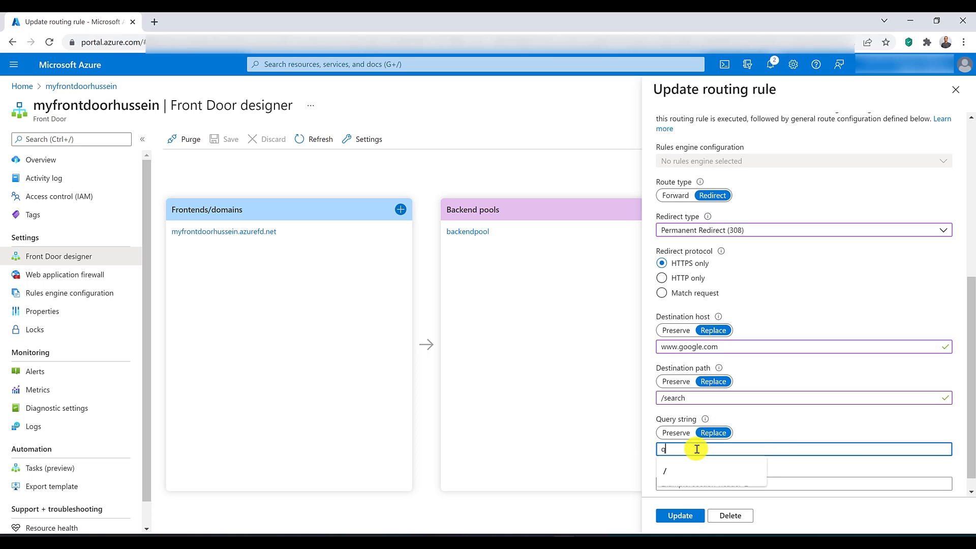
text(=test)
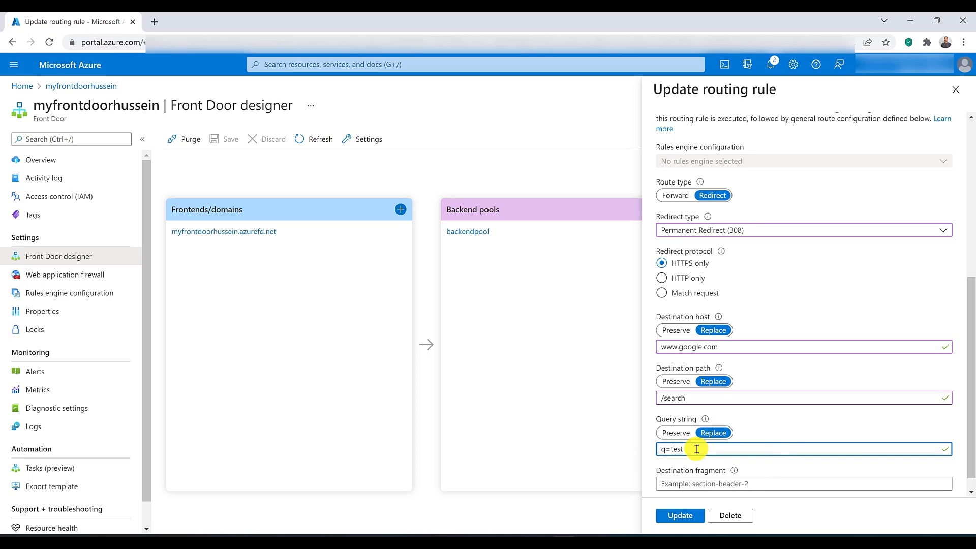
click(682, 517)
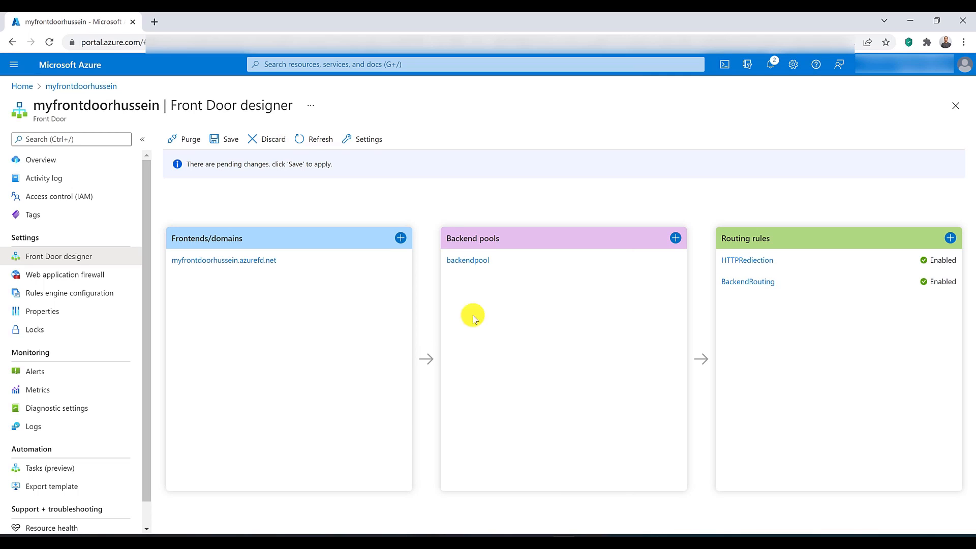
click(226, 142)
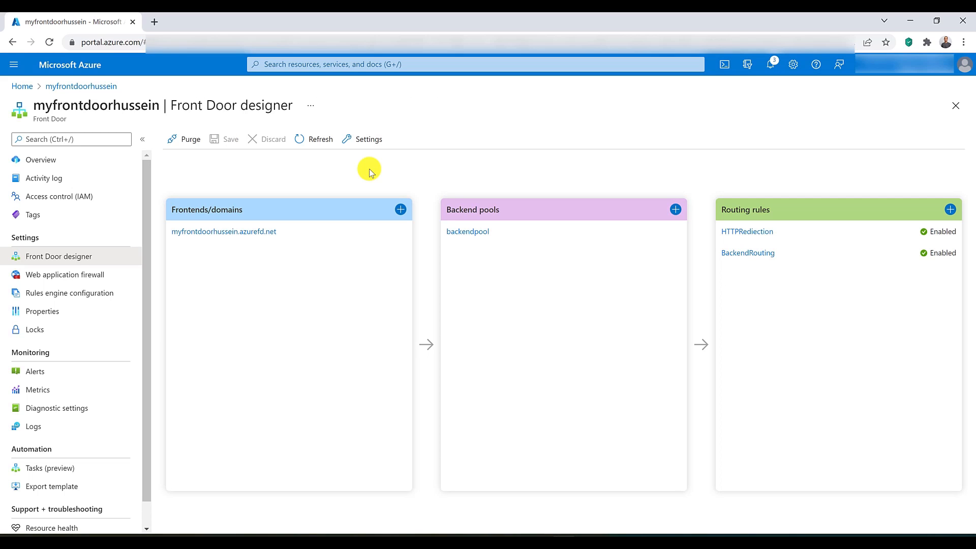
Step: Copy the frontend host URL from the Front Door overview and request it in a new Incognito window to test the redirect
click(963, 43)
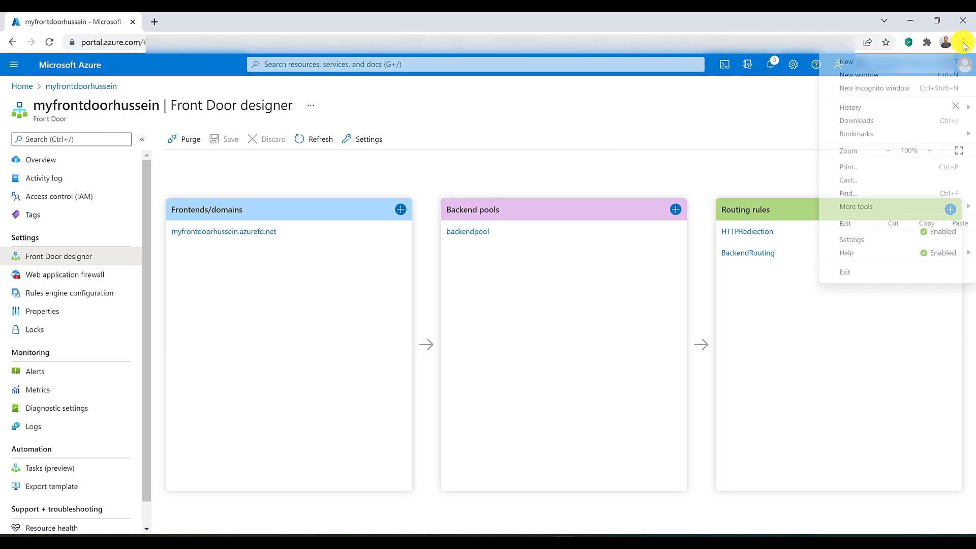
click(930, 91)
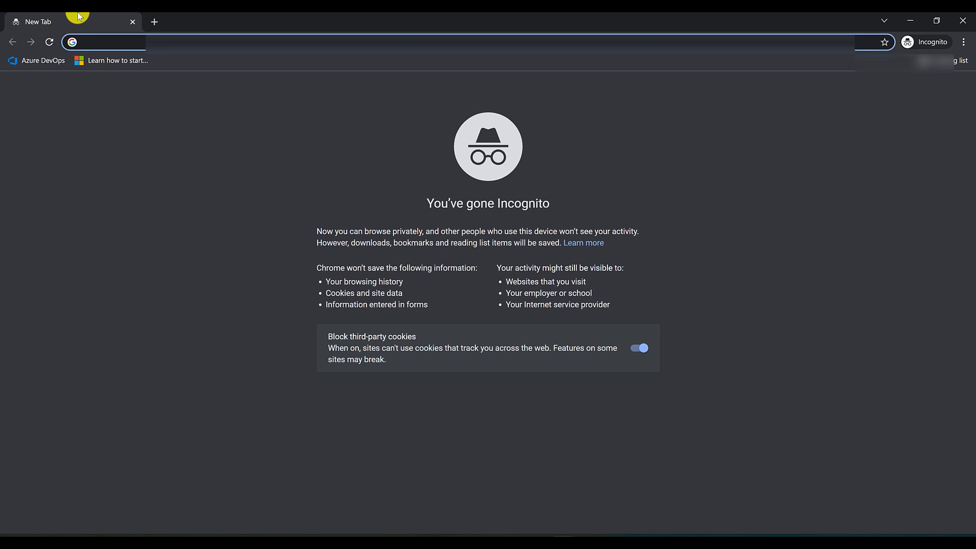
key(alt+Tab)
click(64, 158)
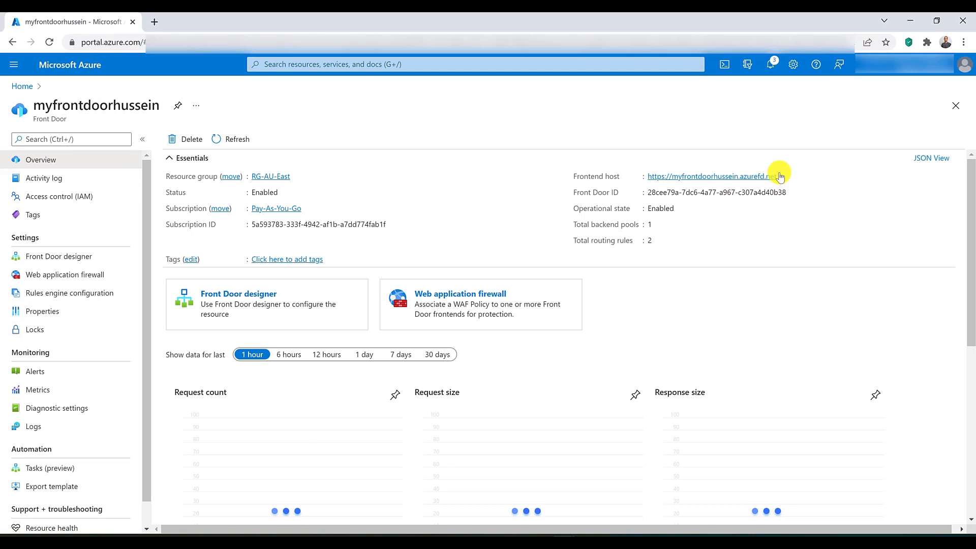
click(780, 176)
key(alt+Tab)
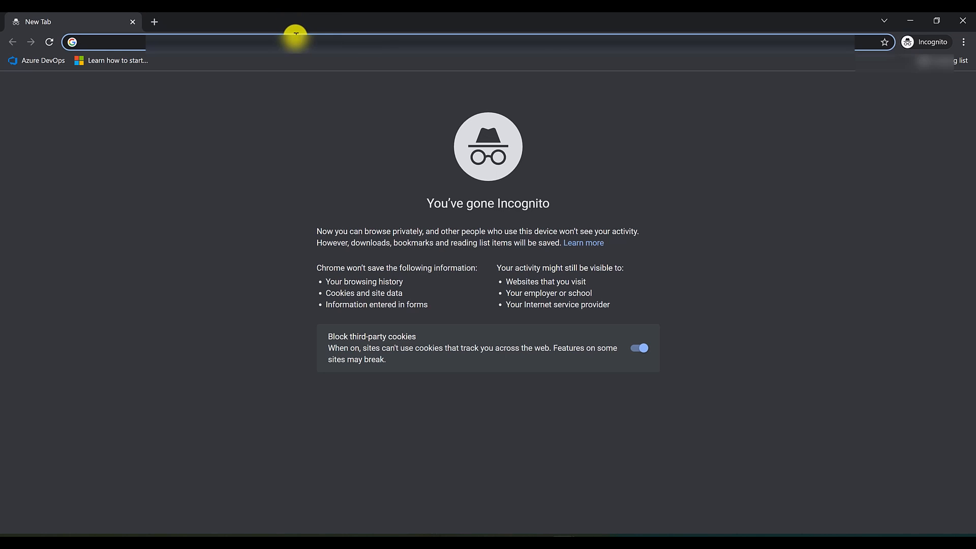
right_click(295, 35)
click(334, 117)
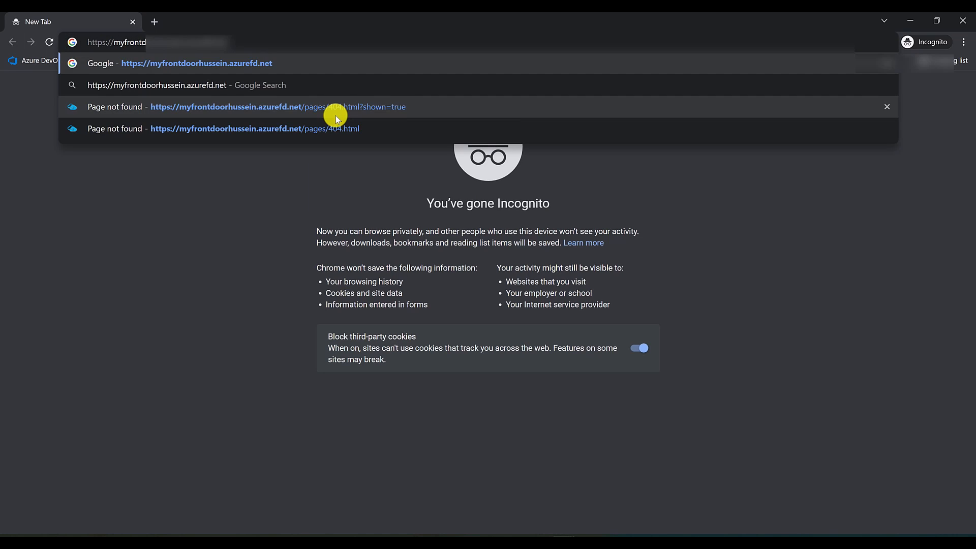
key(Return)
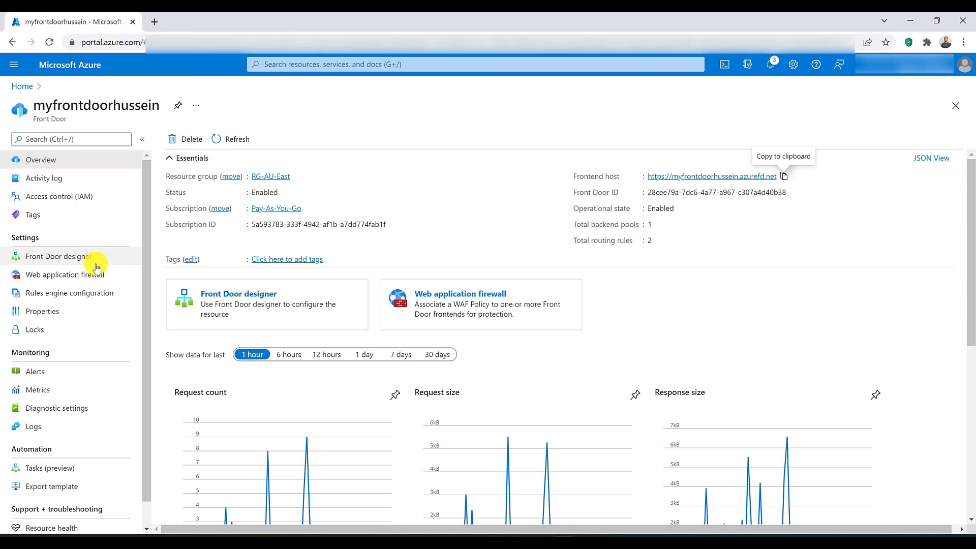
Step: Return the BackendRouting rule to the Forward route type with backendpool, update it and save the Front Door changes
click(77, 256)
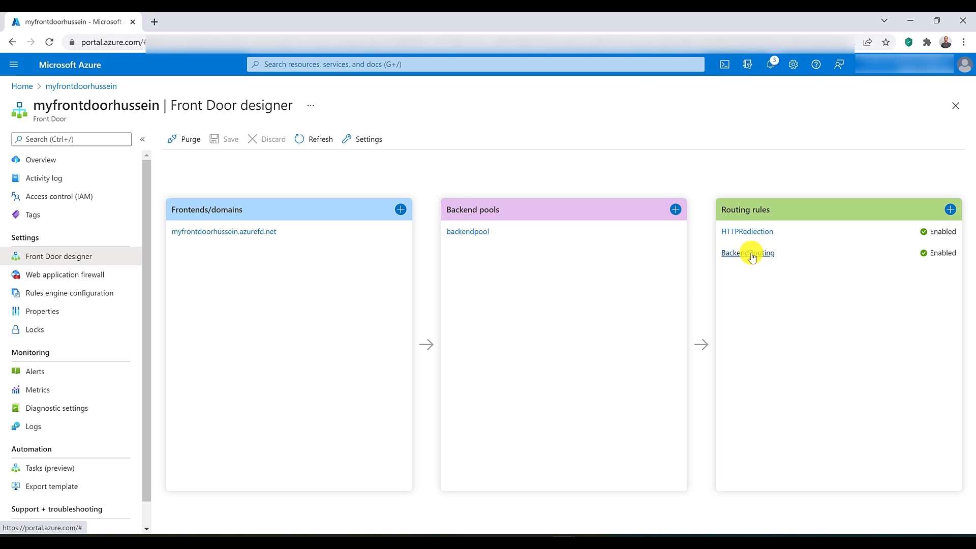
click(753, 255)
scroll(733, 331, down, 1)
scroll(733, 331, down, 5)
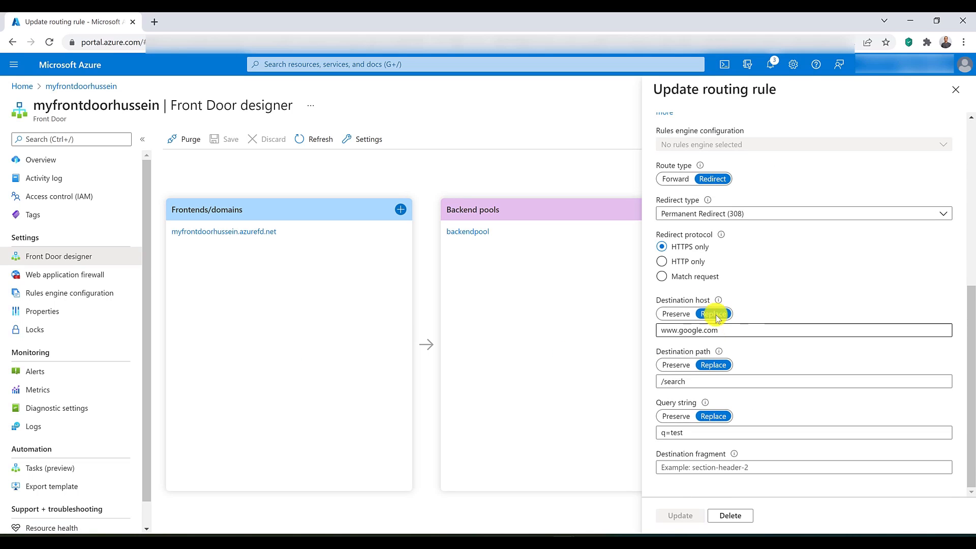
click(686, 180)
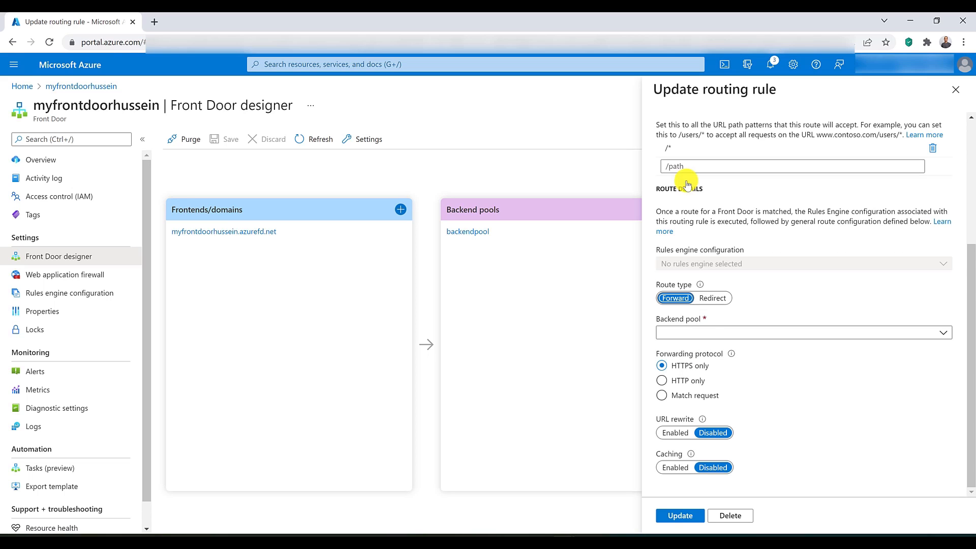
click(708, 333)
click(709, 349)
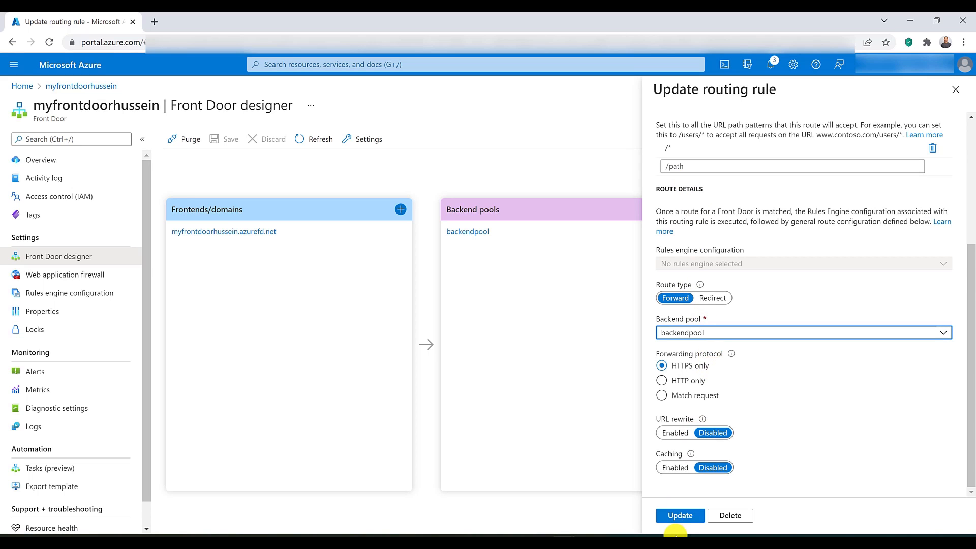
click(680, 516)
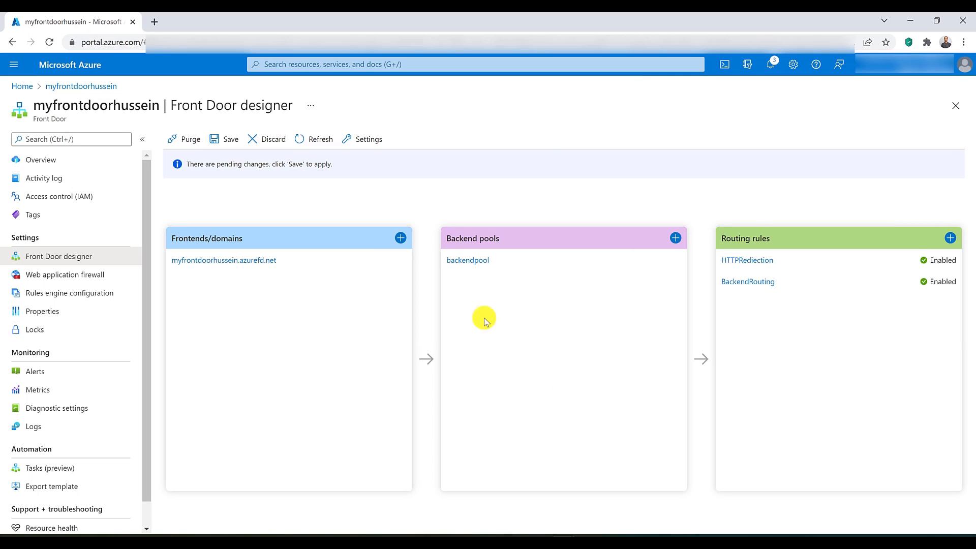
click(238, 145)
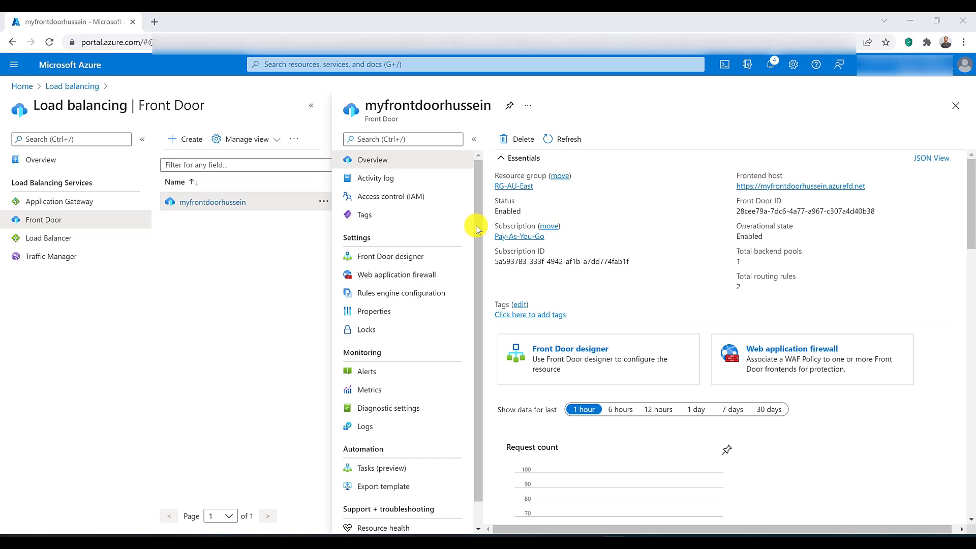
Step: Start adding a backend to backendpool in the Front Door designer and choose Custom host as its host type
click(421, 256)
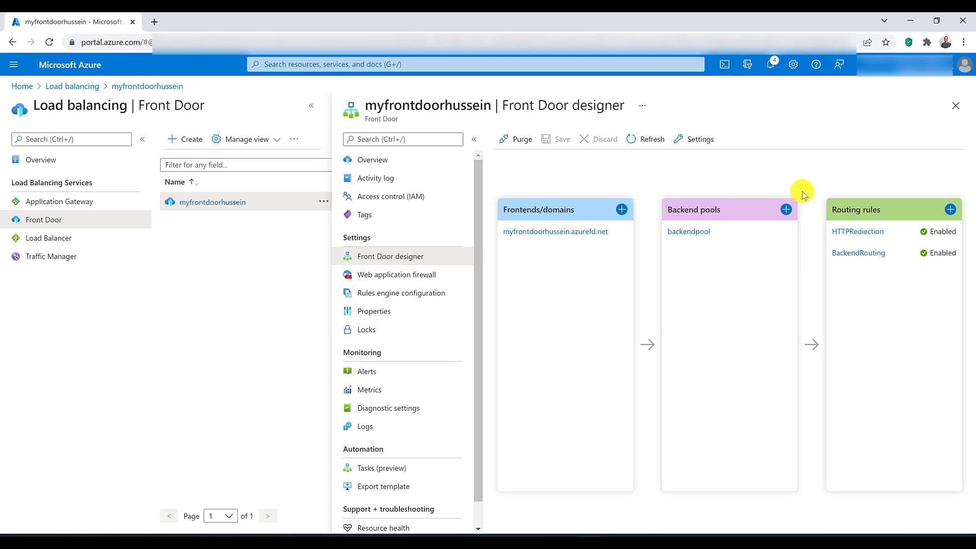
click(692, 232)
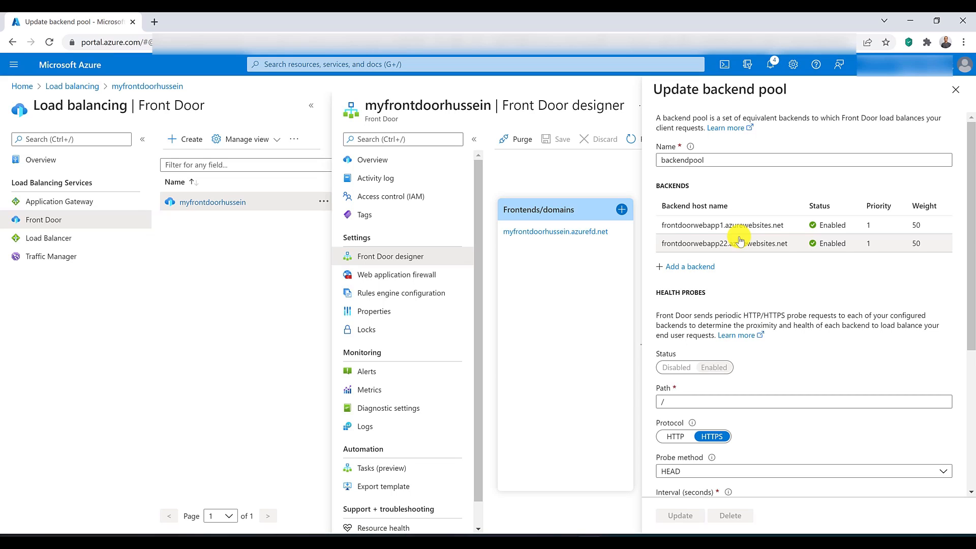
click(697, 268)
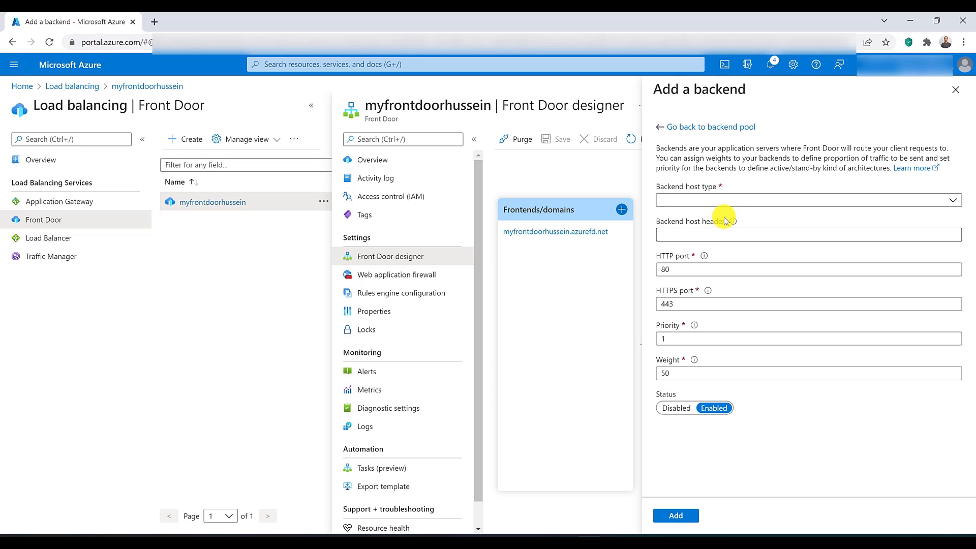
click(730, 202)
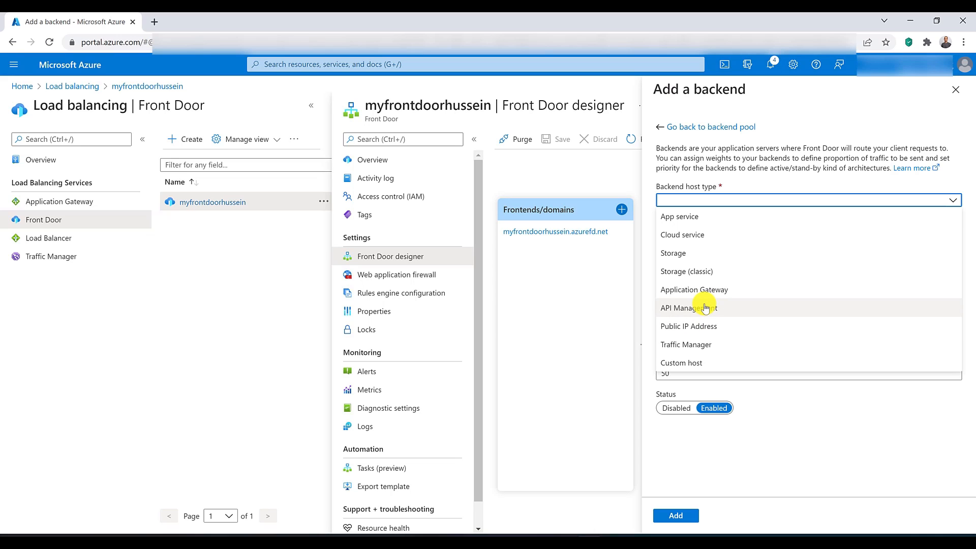
click(702, 362)
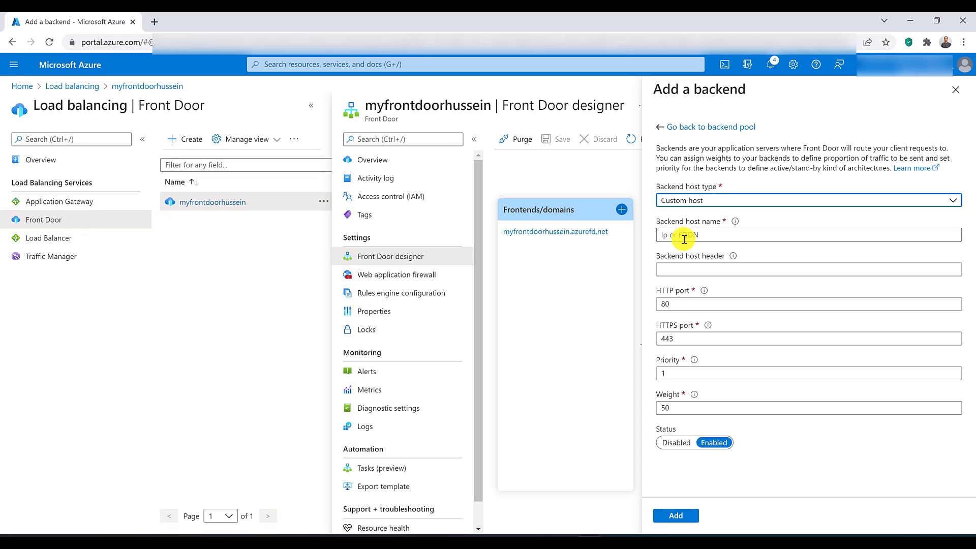
Step: Switch the new backend's host type to App service and look through the other available host types
click(693, 201)
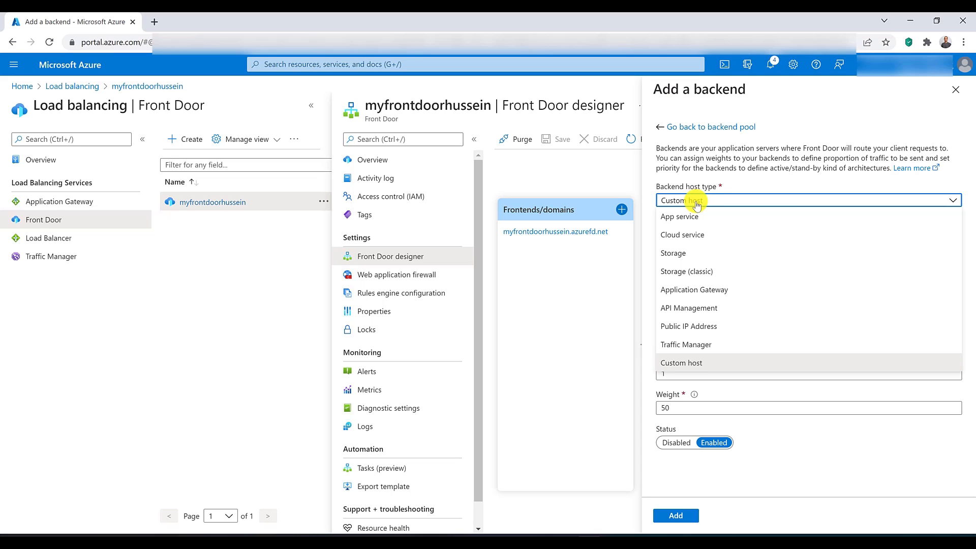
click(701, 217)
click(713, 201)
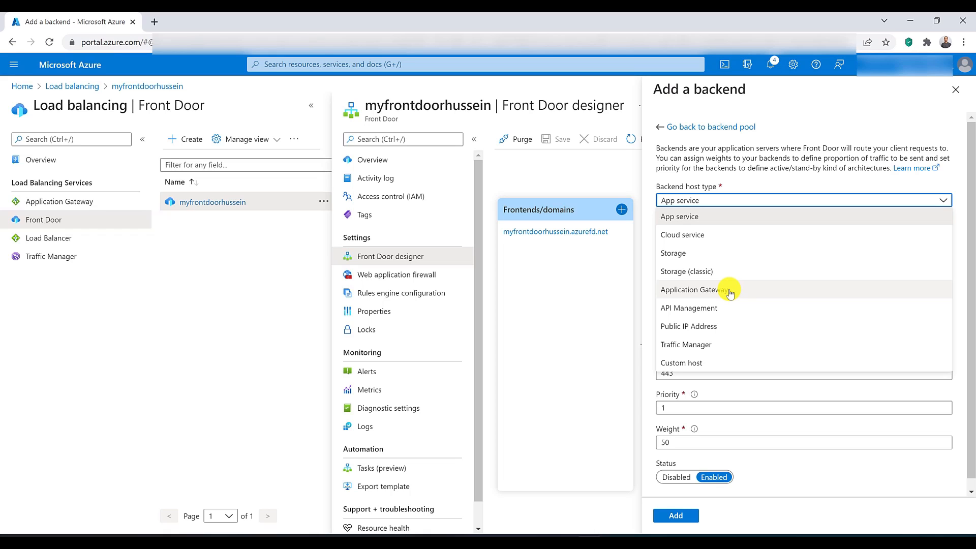
click(714, 220)
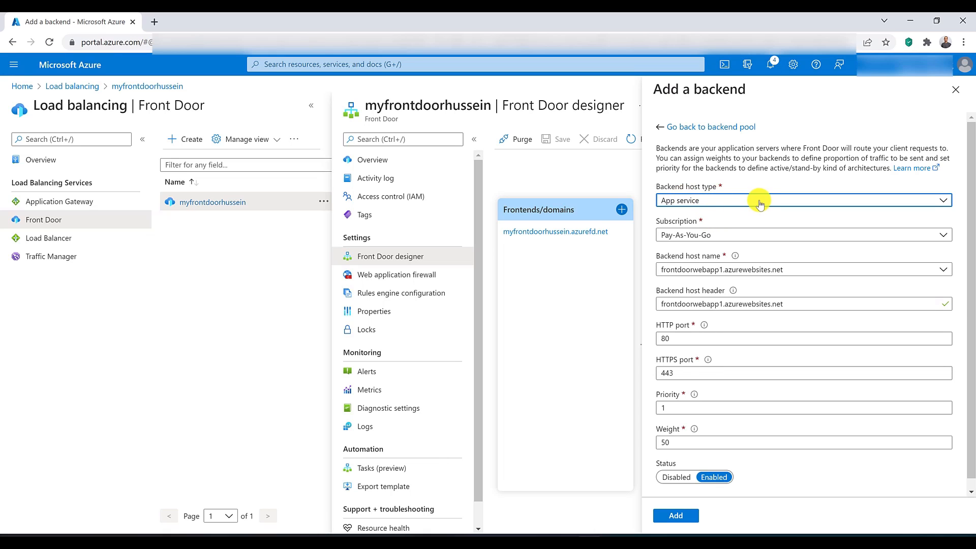
Step: Check the new backend's subscription options and choose frontdoorwebapp1.azurewebsites.net as its backend host name
click(762, 237)
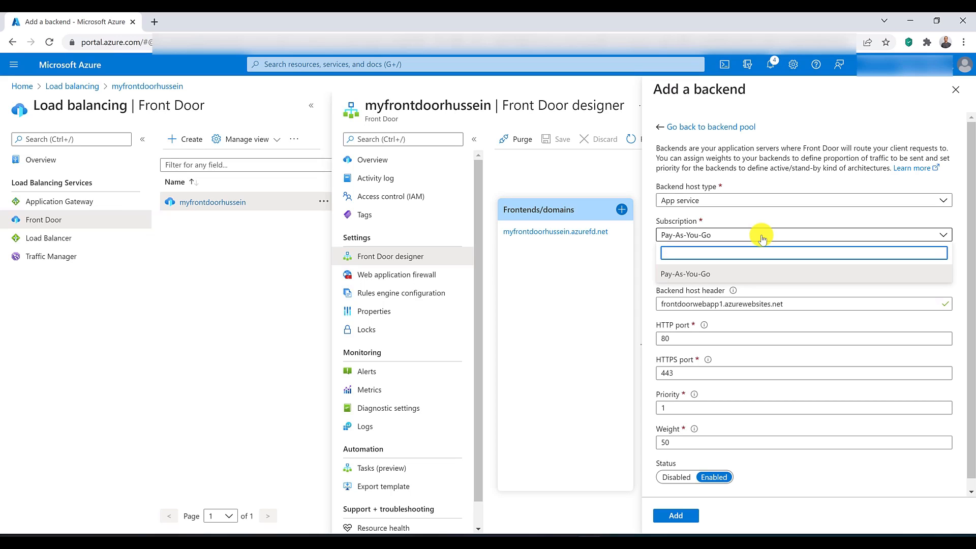
click(763, 236)
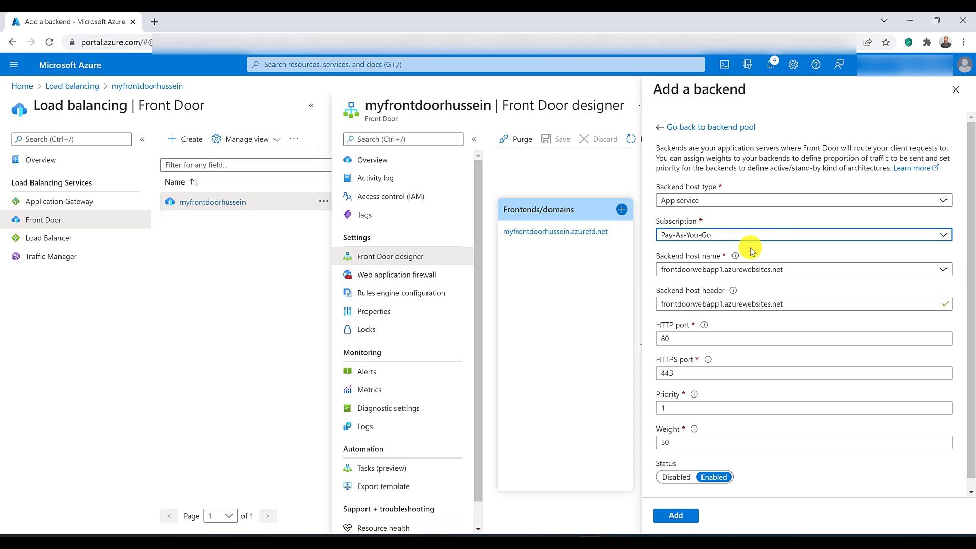
click(766, 270)
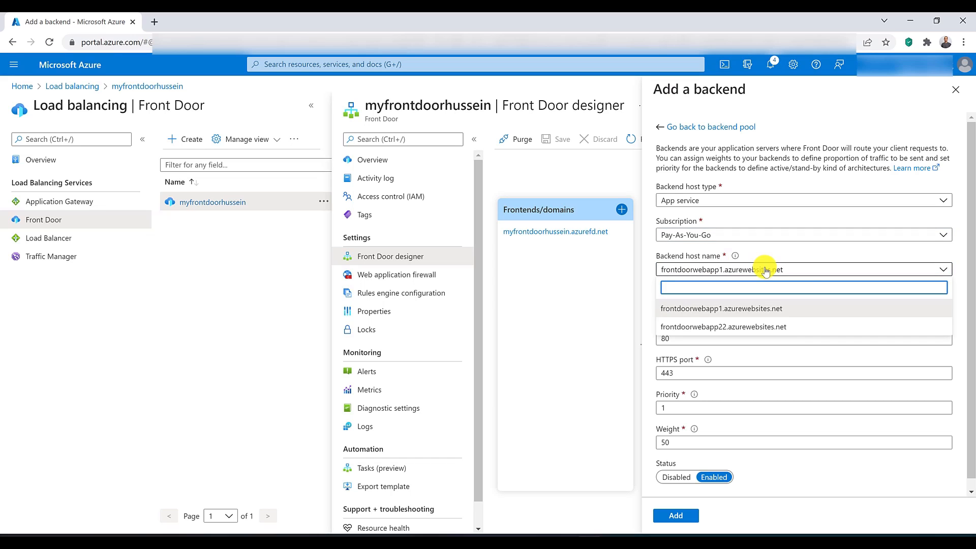
click(782, 310)
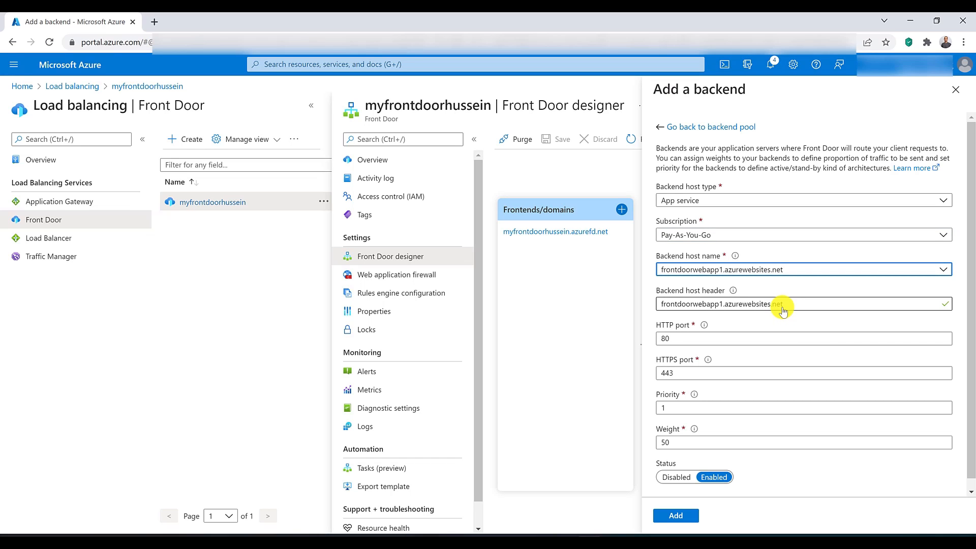
Step: Review the new backend's host header and HTTP and HTTPS ports, and return to the backend pool without adding it
drag(686, 303, 806, 301)
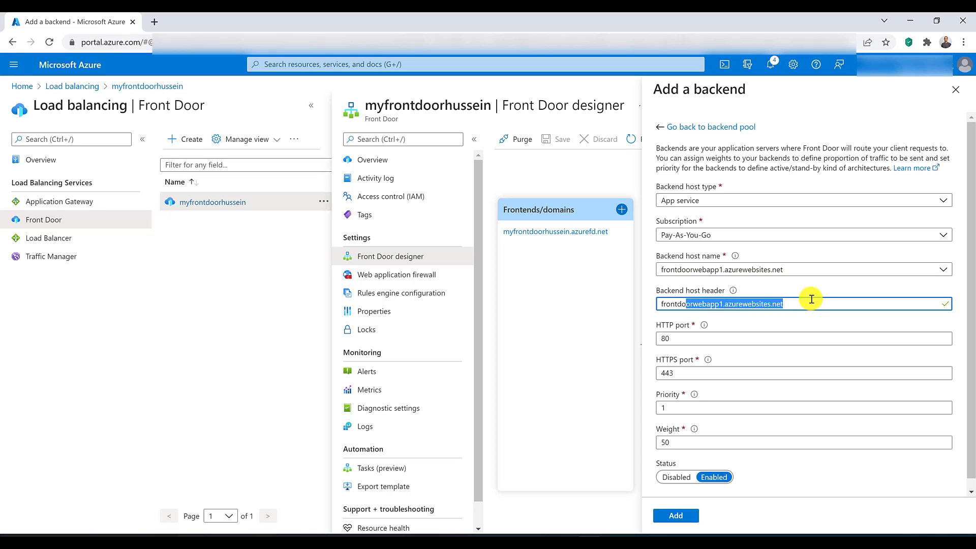
click(813, 304)
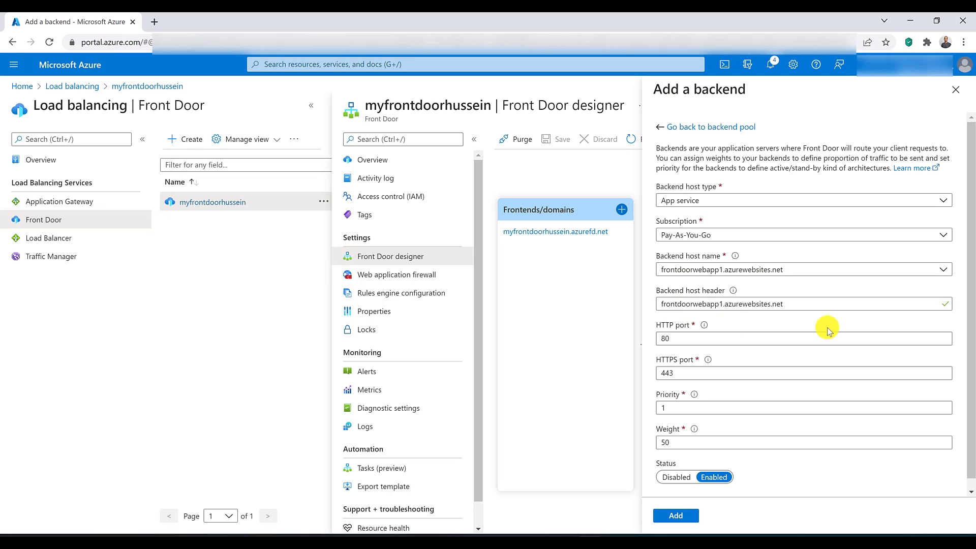
click(669, 342)
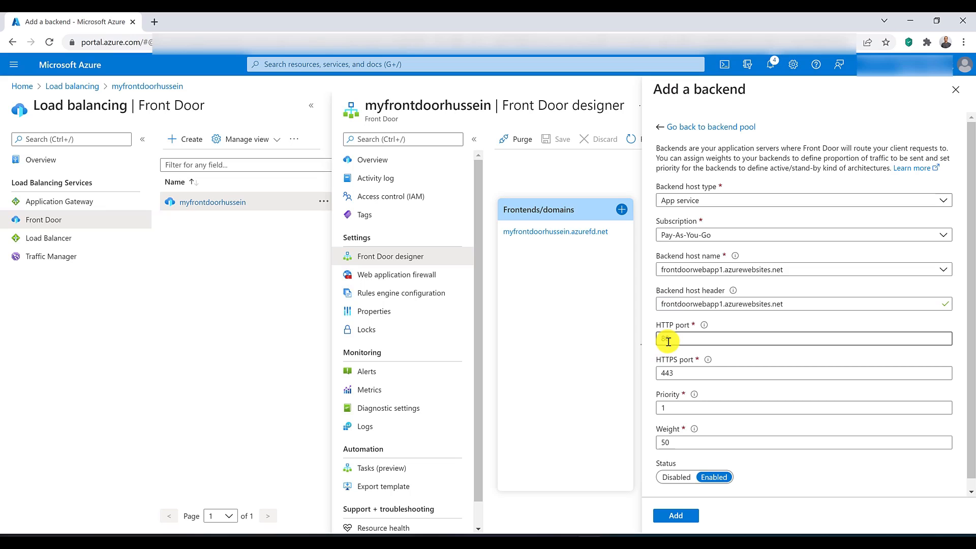
click(673, 369)
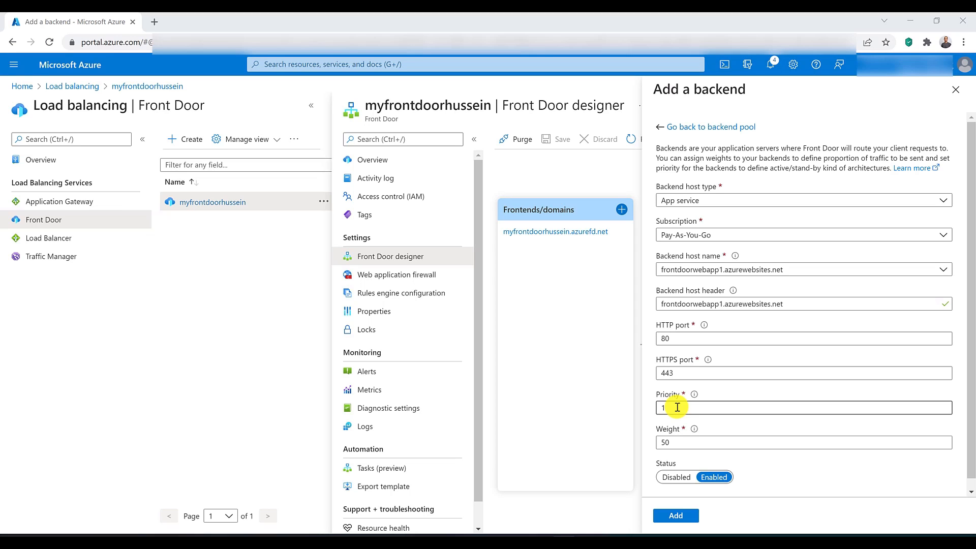
click(732, 126)
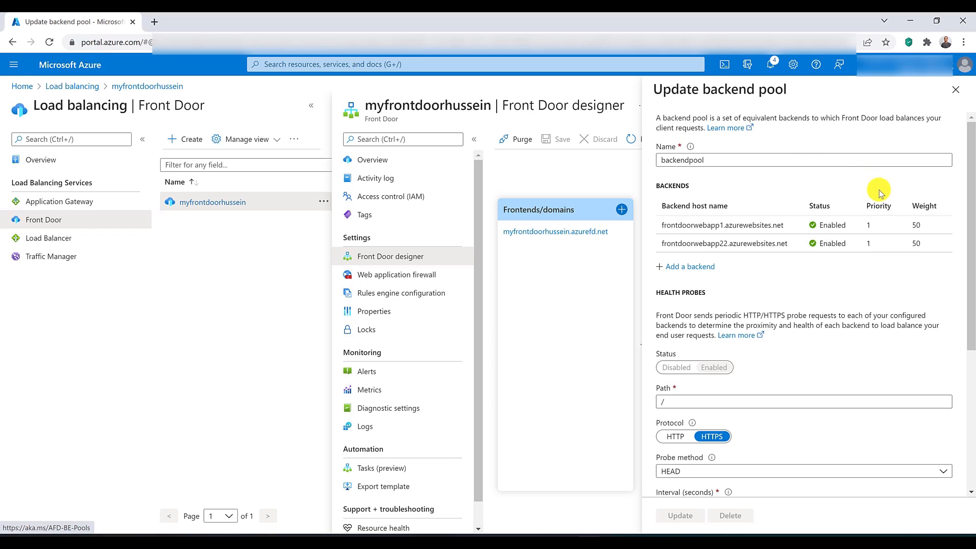
Step: Set the priority of the frontdoorwebapp22.azurewebsites.net backend to 2 and update the backend
click(891, 244)
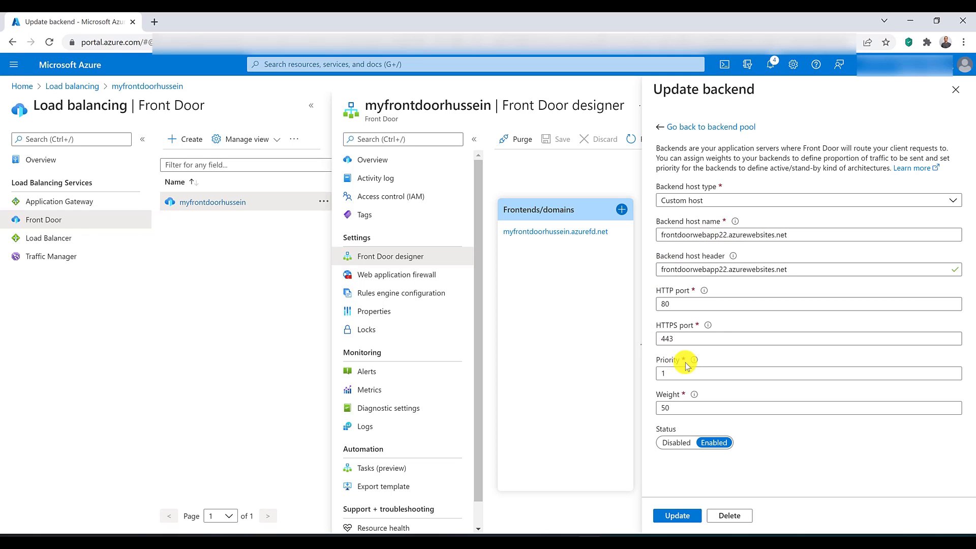
drag(685, 371, 612, 373)
text(2)
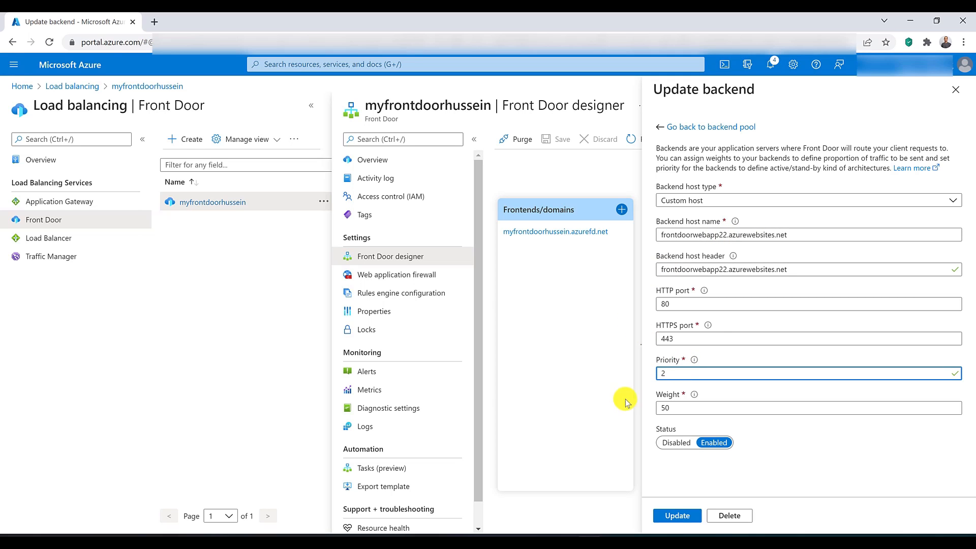
click(667, 522)
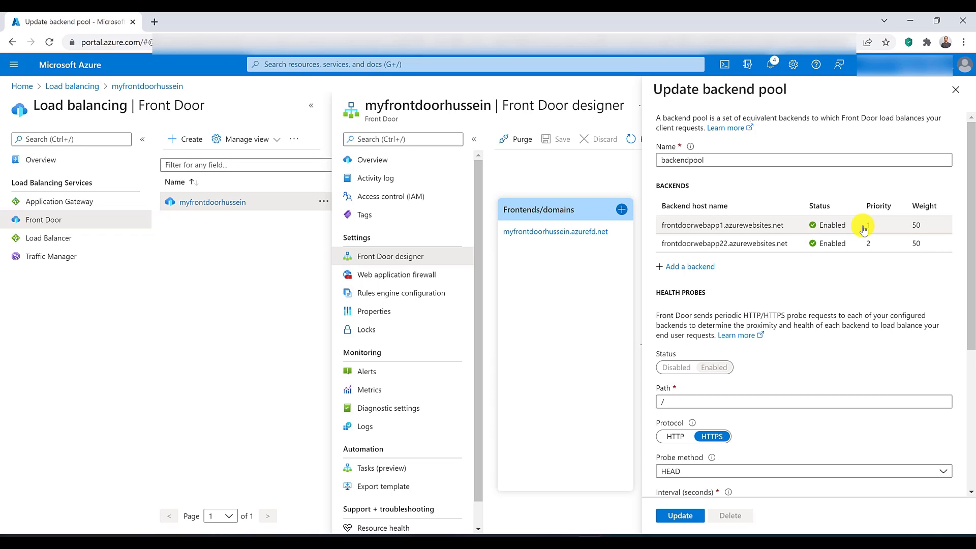
Step: Check the priority of the frontdoorwebapp1.azurewebsites.net backend and return to the backend pool
click(864, 229)
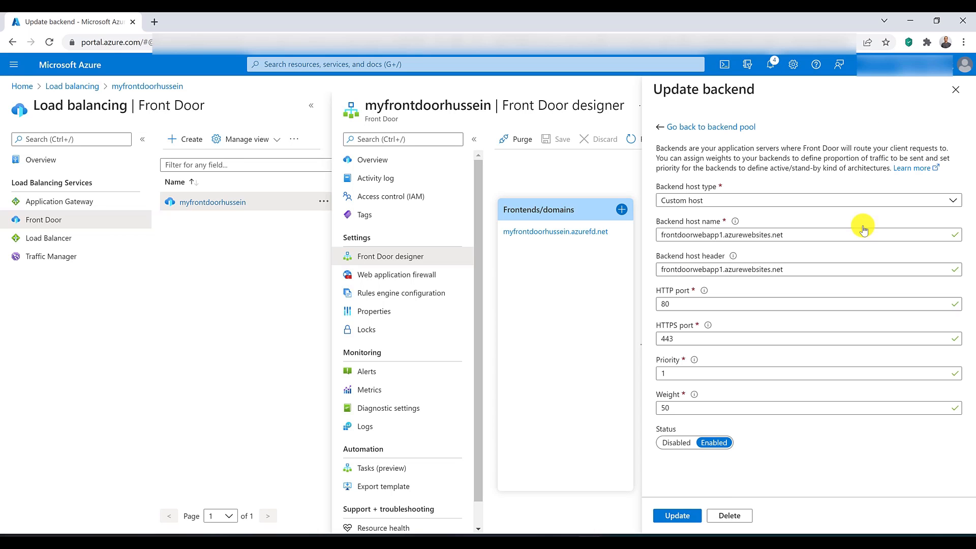
double_click(727, 377)
click(689, 127)
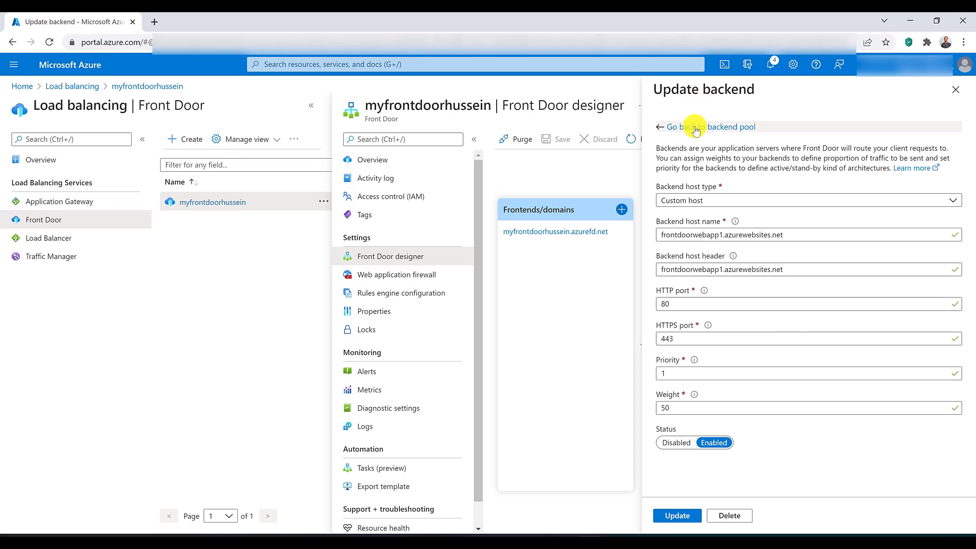
Step: Set the priority of the frontdoorwebapp22.azurewebsites.net backend back to 1
click(863, 247)
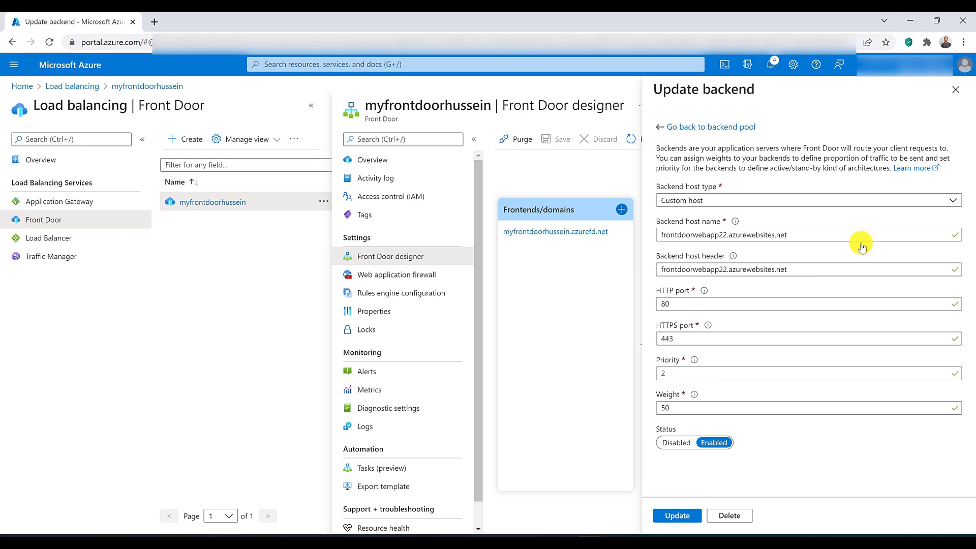
double_click(704, 376)
text(1)
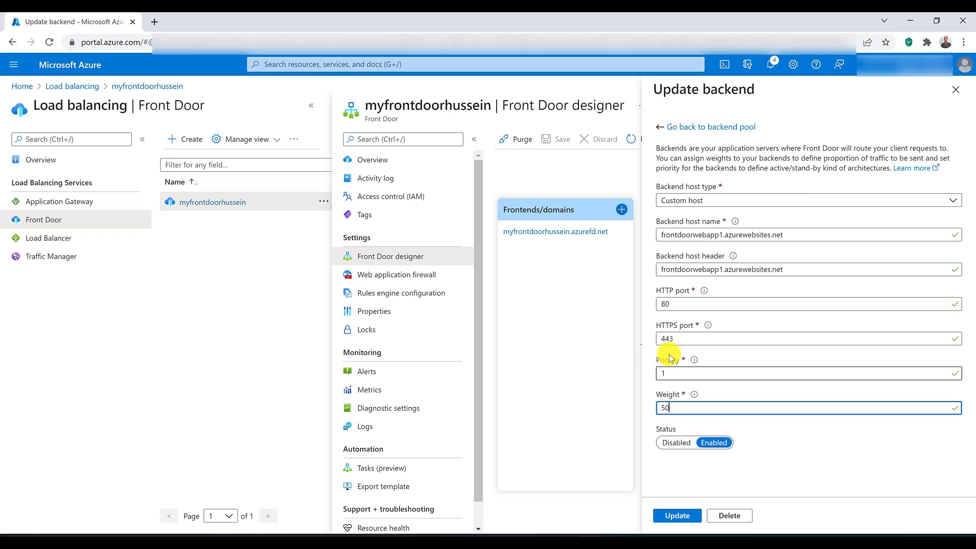
Step: Try a priority of 6 on the frontdoorwebapp1.azurewebsites.net backend to test the allowed range, and restore the priority to 1
double_click(680, 374)
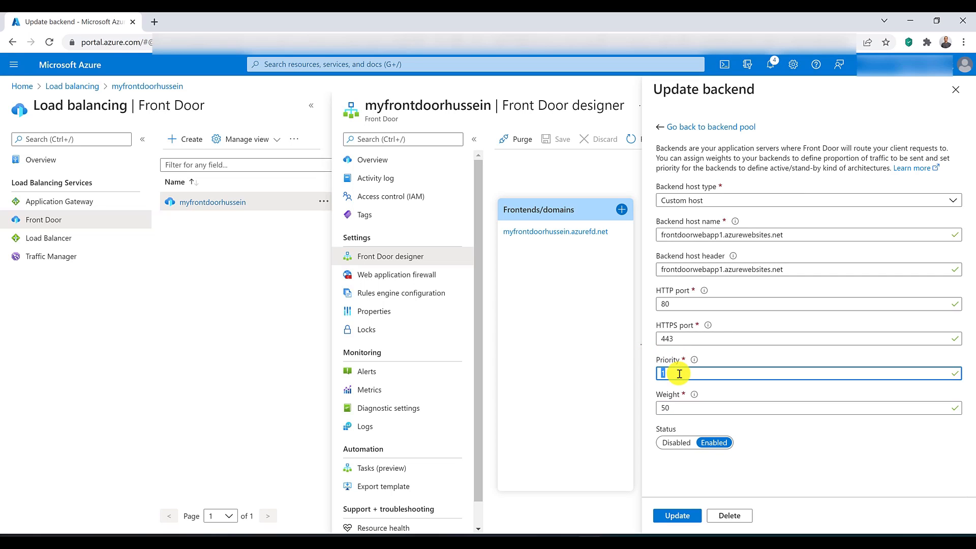
text(6)
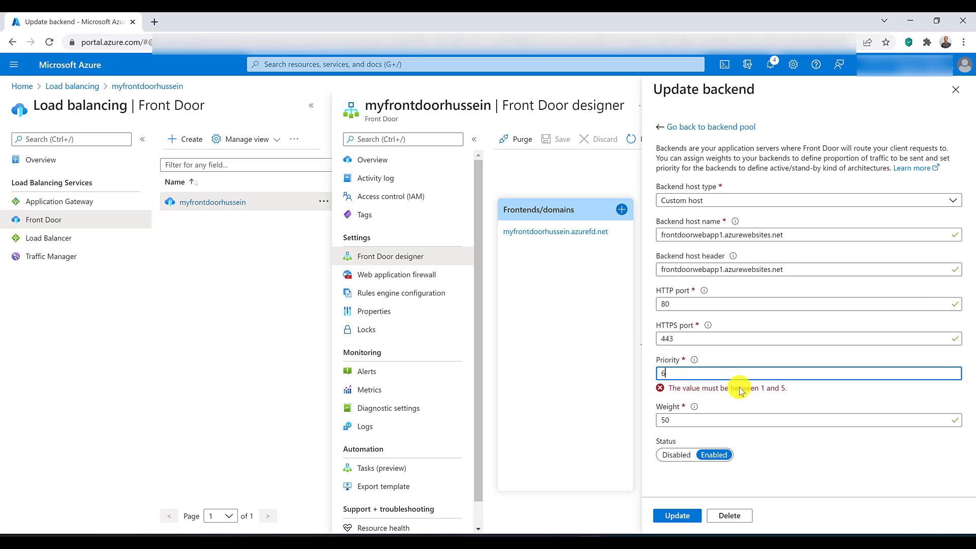
drag(739, 388, 822, 389)
click(822, 389)
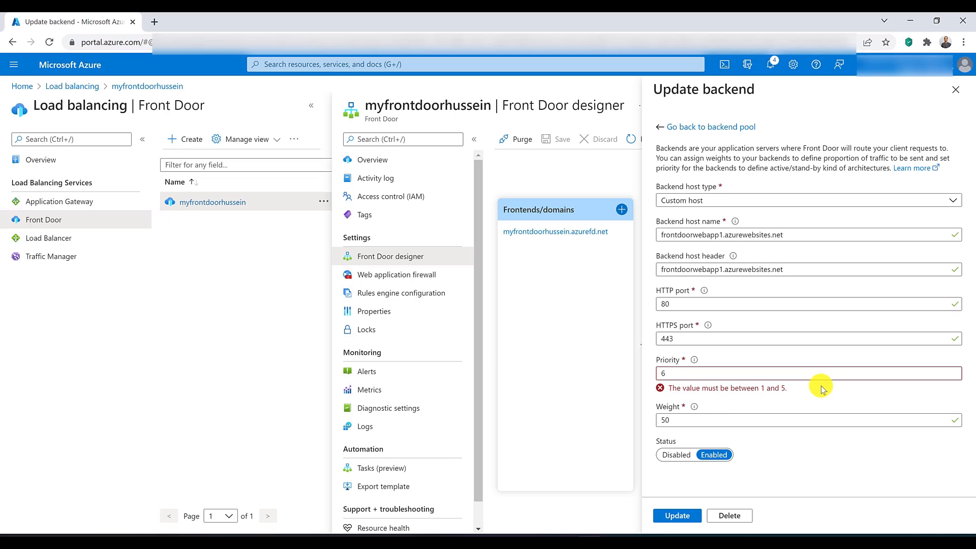
click(728, 375)
key(BackSpace)
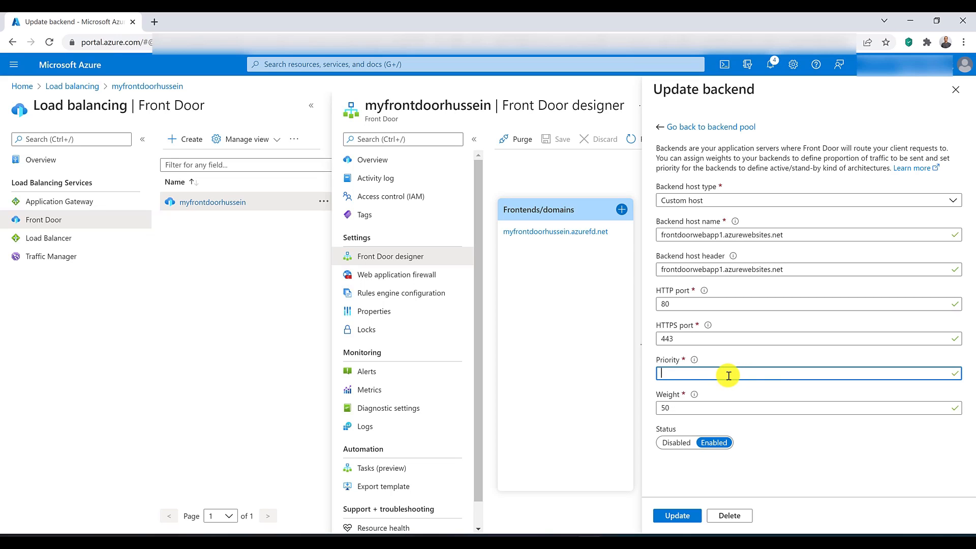
text(1)
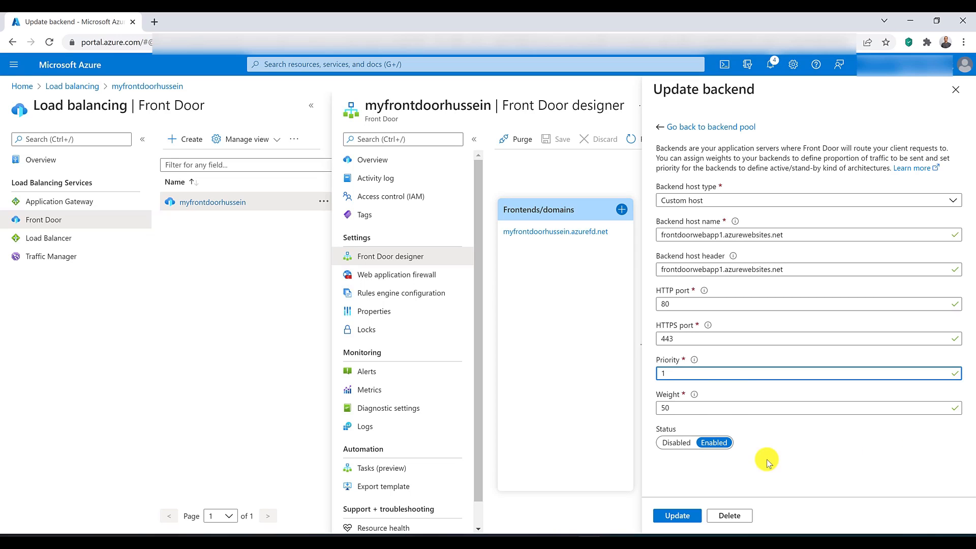
Step: Try a weight of 50000 on the frontdoorwebapp1.azurewebsites.net backend, restore it to 50 and return to the backend pool
click(715, 408)
text(000)
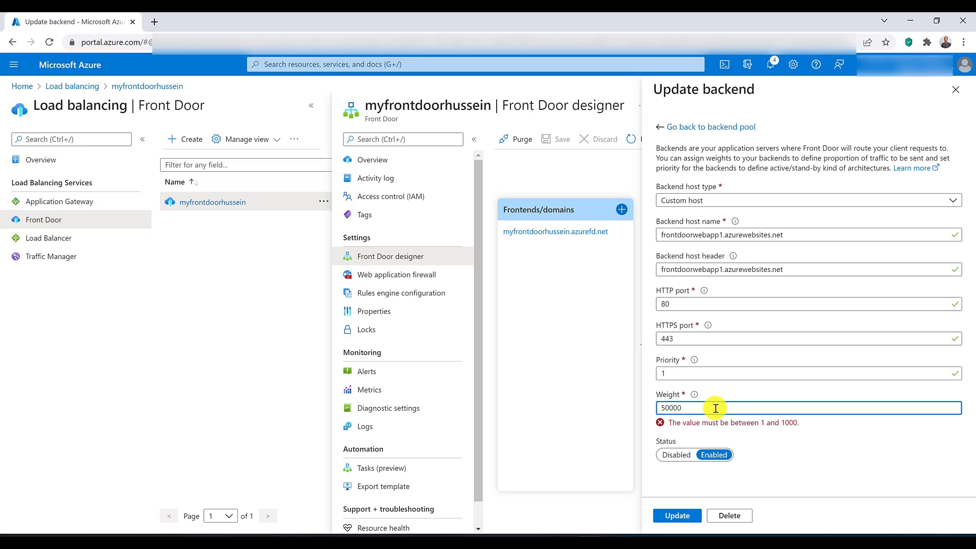
drag(740, 423, 801, 426)
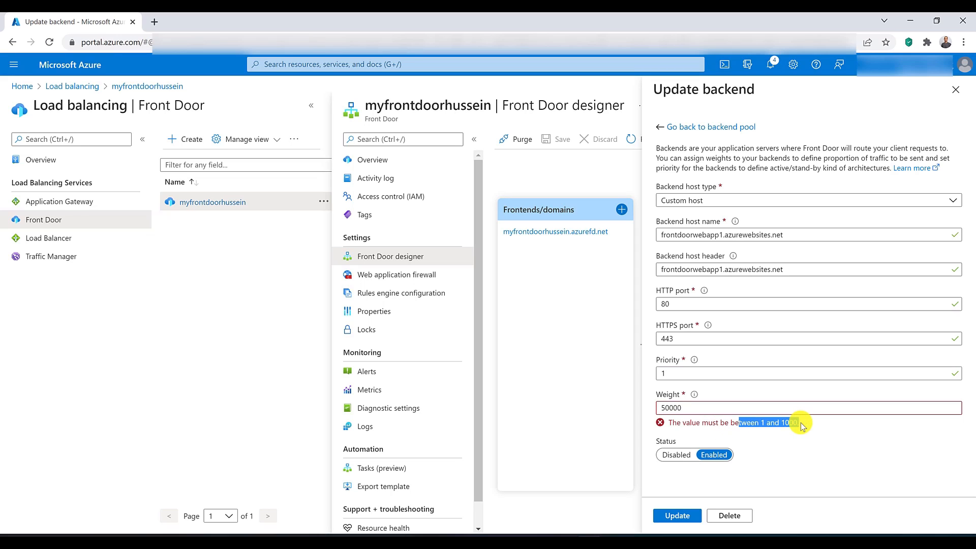
double_click(708, 408)
text(50)
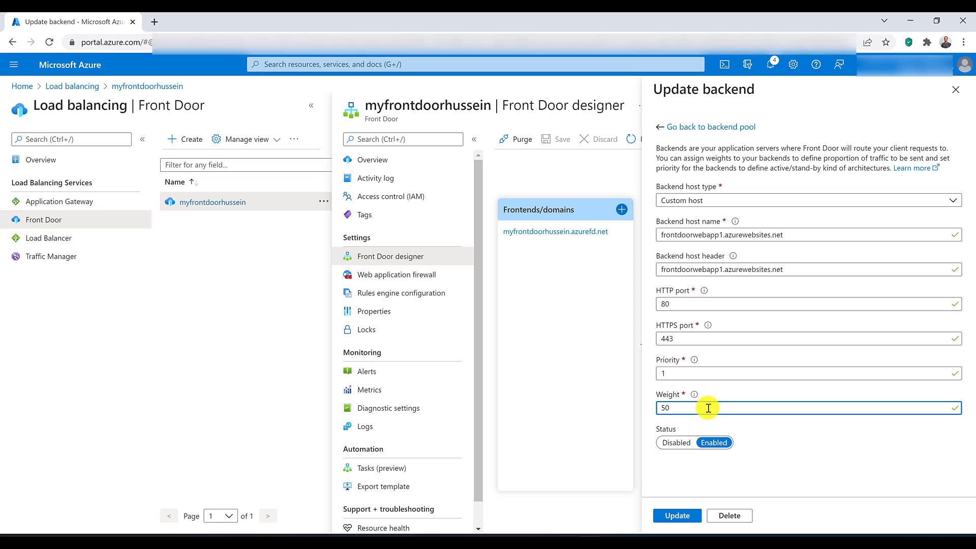
click(756, 481)
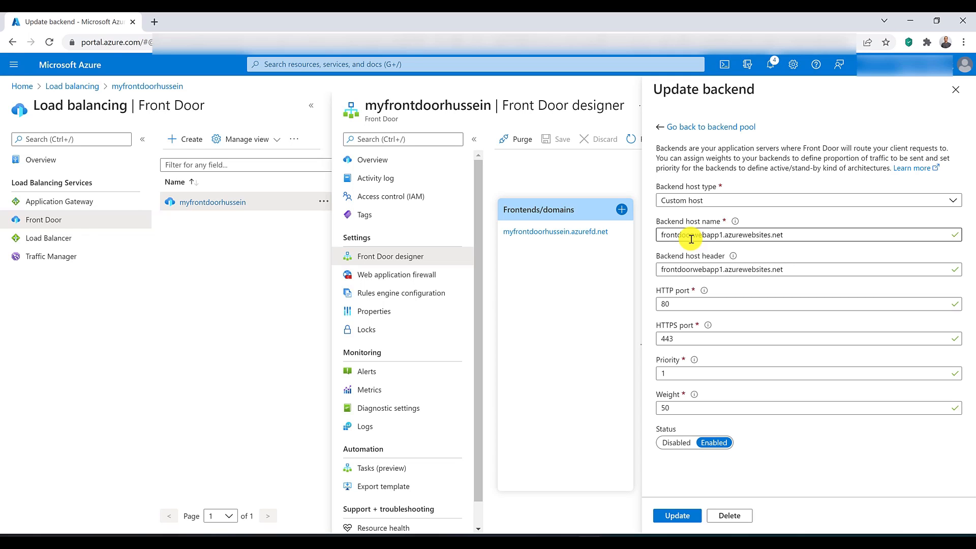
click(705, 128)
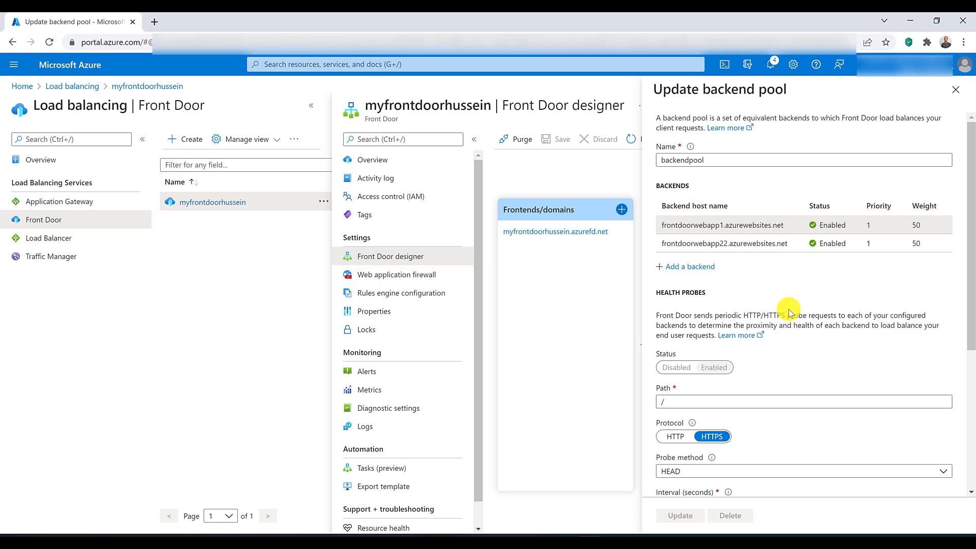
Step: Examine the backend pool's backend list, its health probe settings and the available probe methods
scroll(790, 310, down, 3)
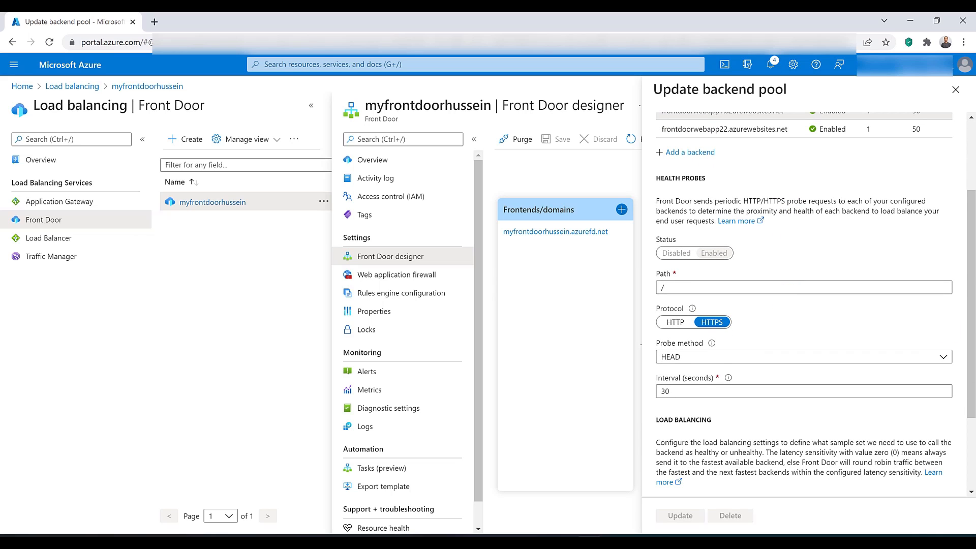
scroll(908, 306, up, 3)
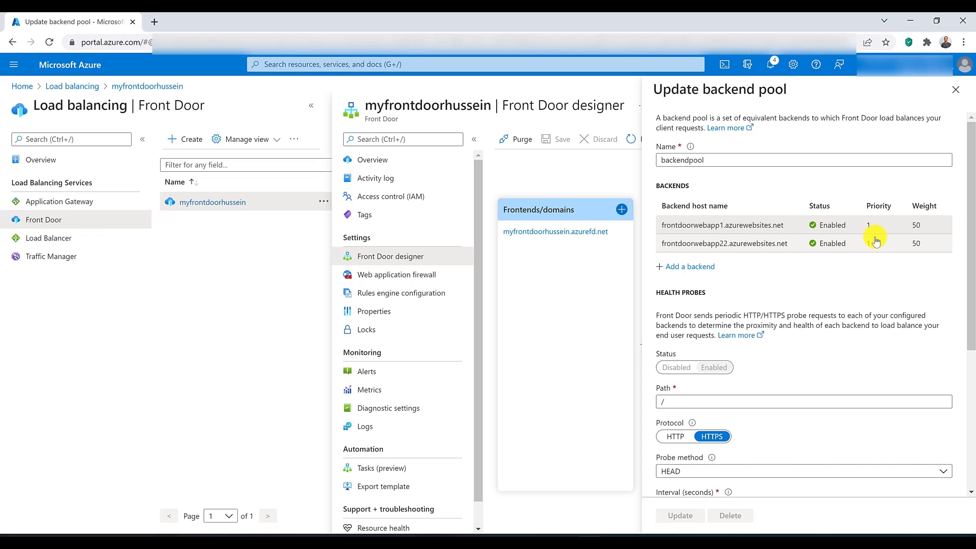
scroll(891, 268, down, 2)
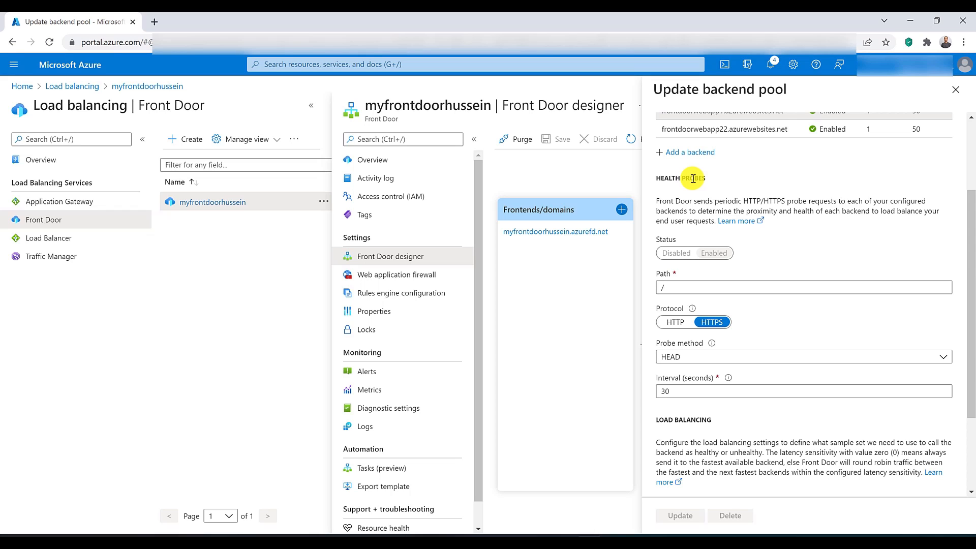
scroll(709, 195, down, 1)
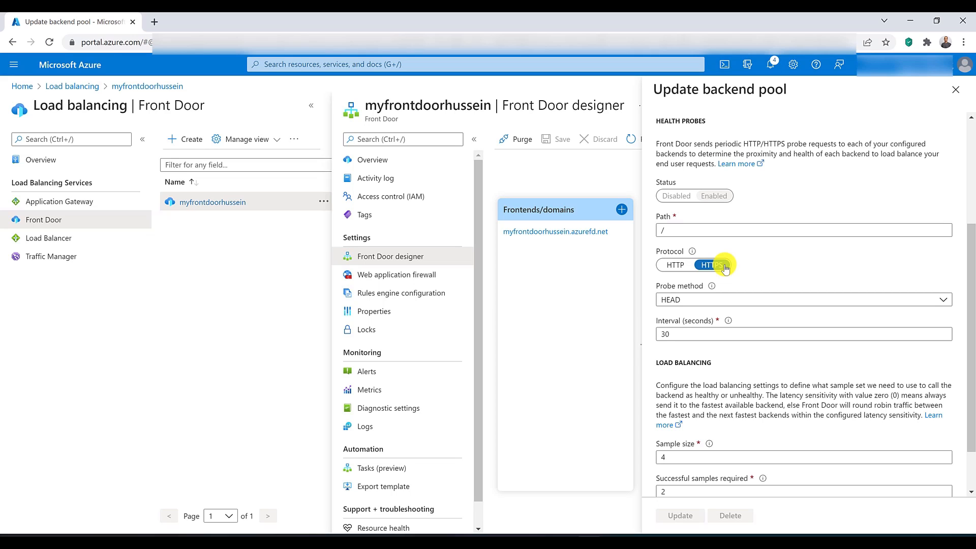
click(763, 300)
click(763, 279)
click(763, 299)
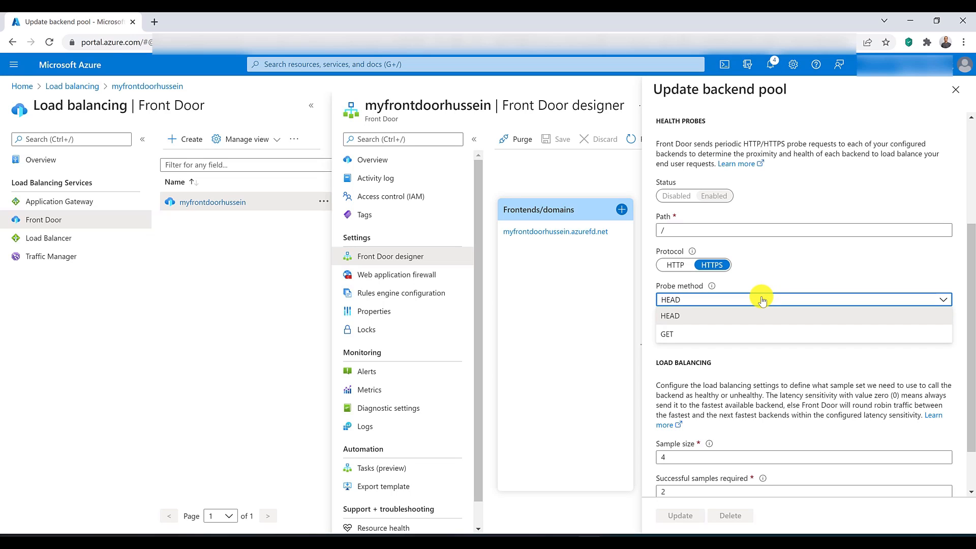
click(755, 277)
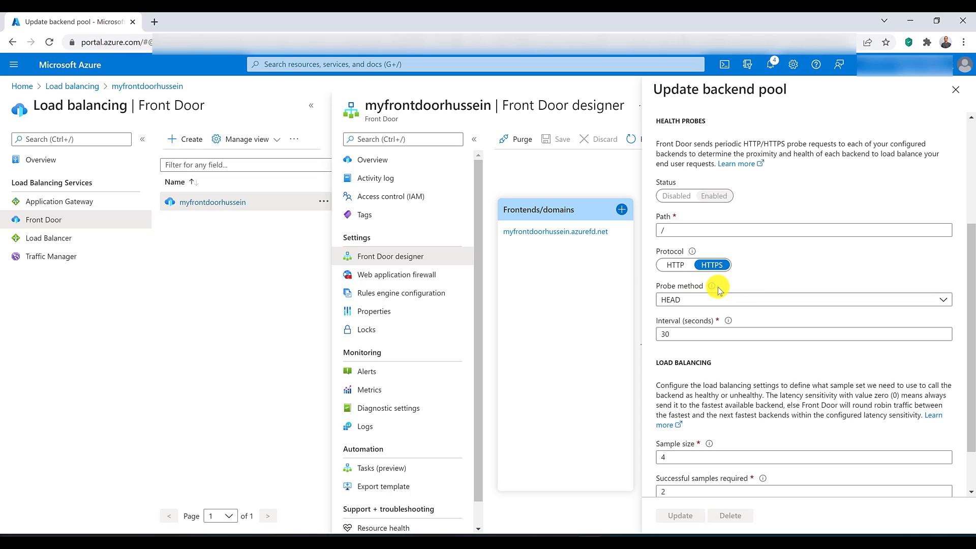
Step: Examine the backend pool's probe interval, sample size, successful samples and latency sensitivity settings, and close the backend pool
mouse_move(717, 289)
scroll(829, 387, down, 1)
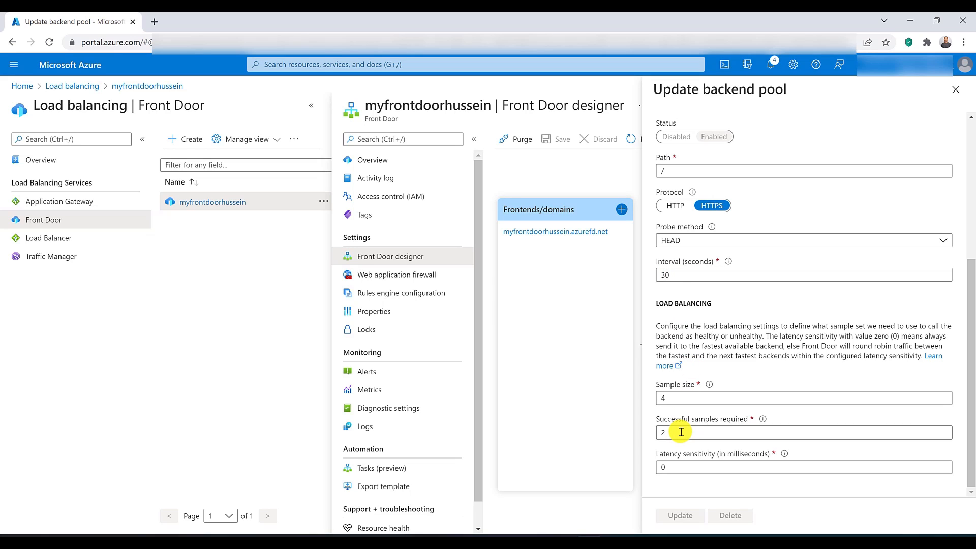
drag(682, 432, 645, 436)
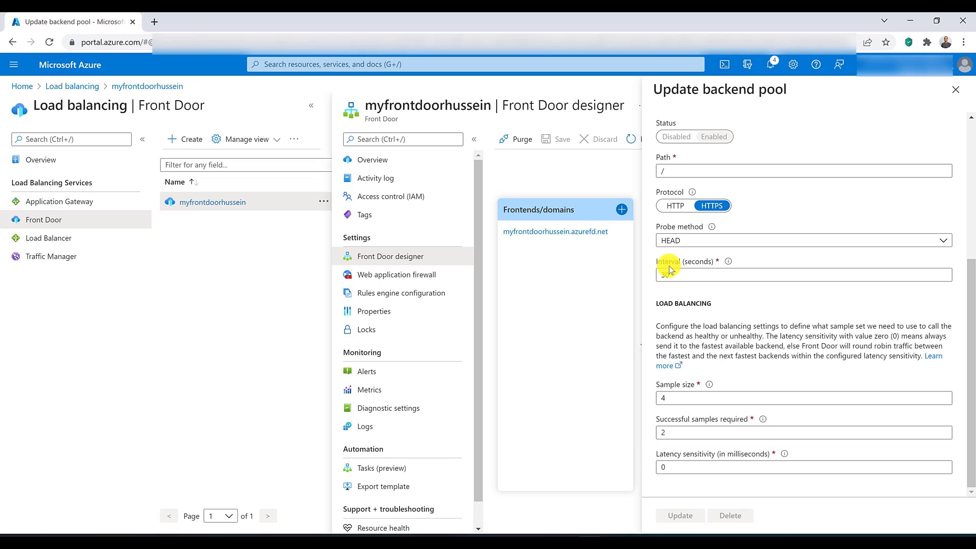
drag(676, 274, 661, 274)
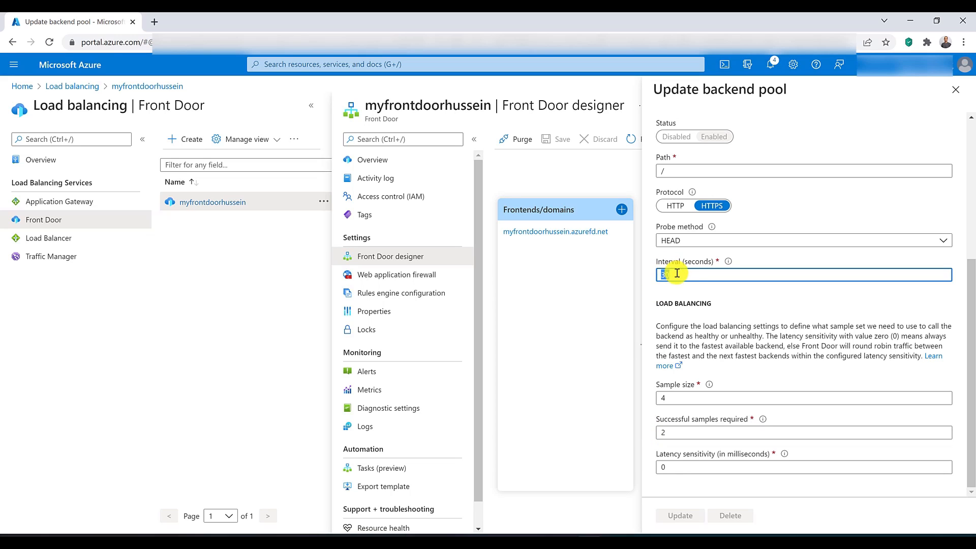
drag(678, 398, 654, 402)
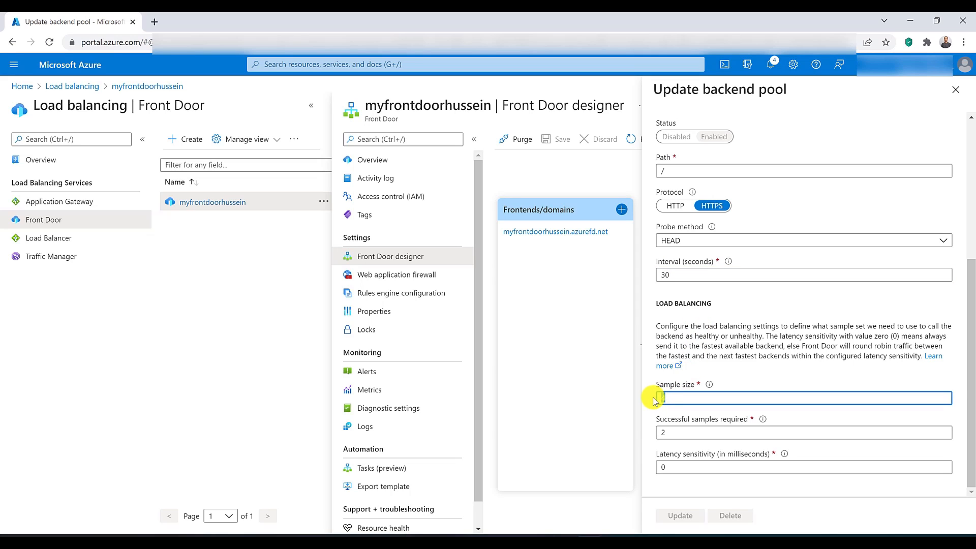
click(655, 402)
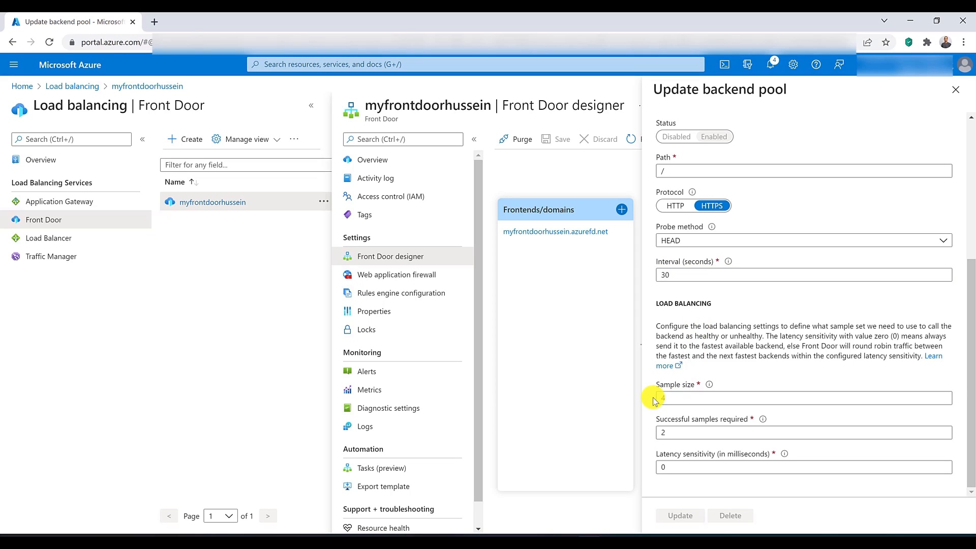
double_click(656, 433)
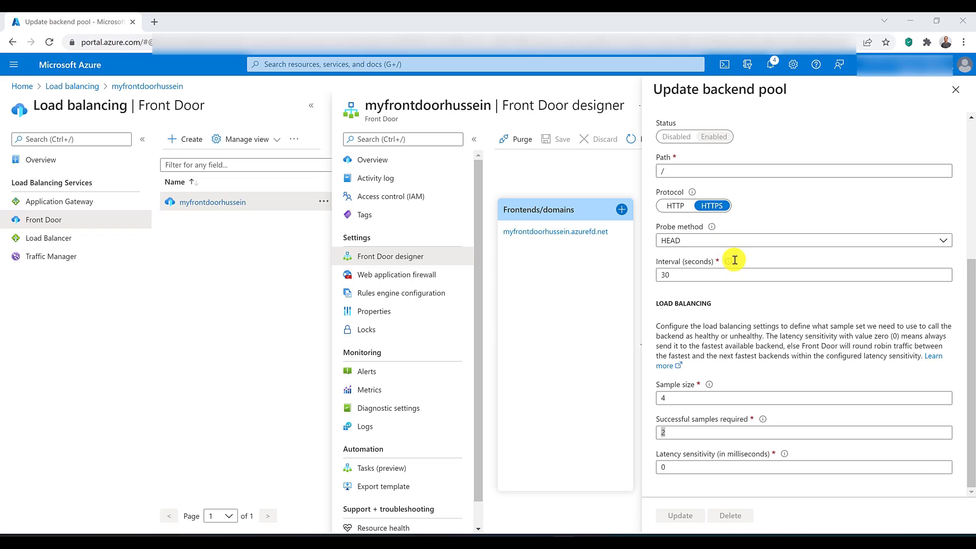
scroll(742, 317, up, 5)
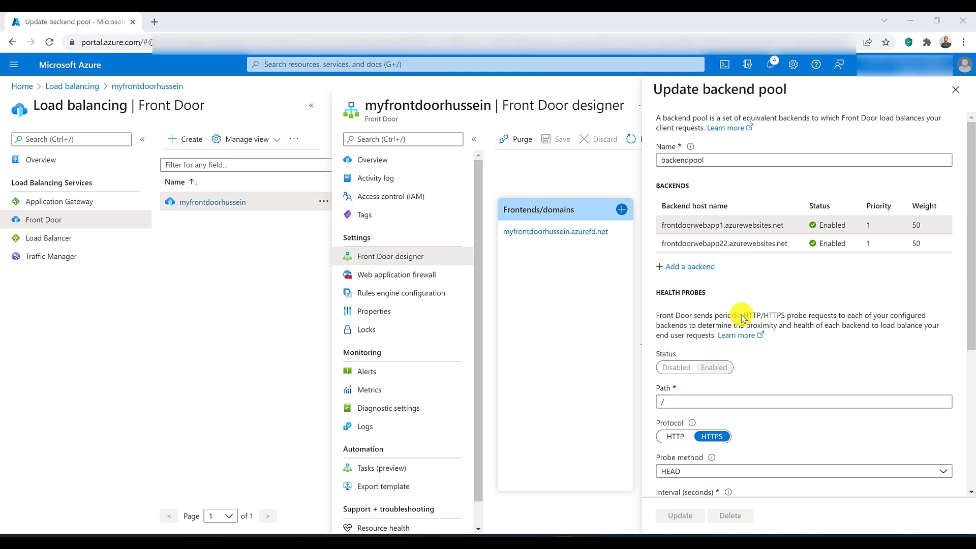
scroll(742, 318, down, 5)
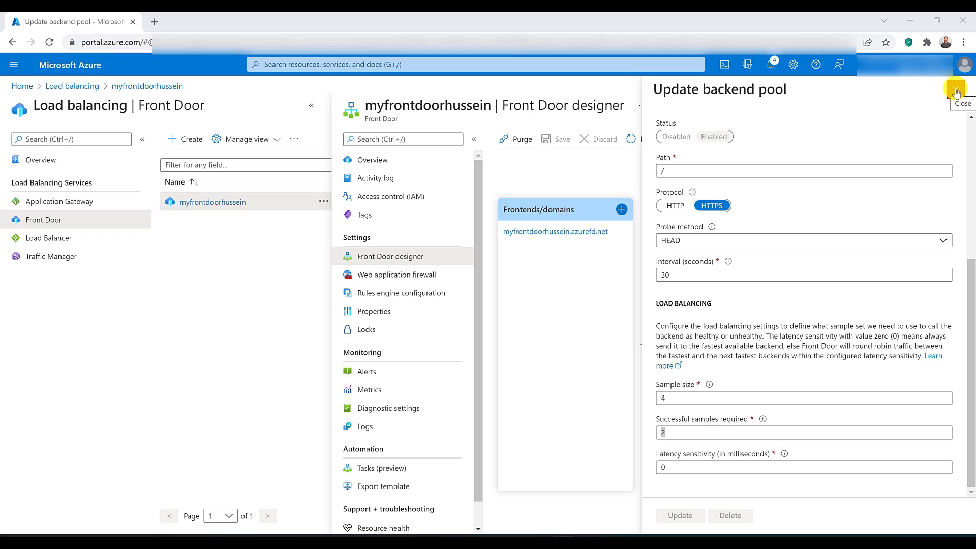
click(956, 91)
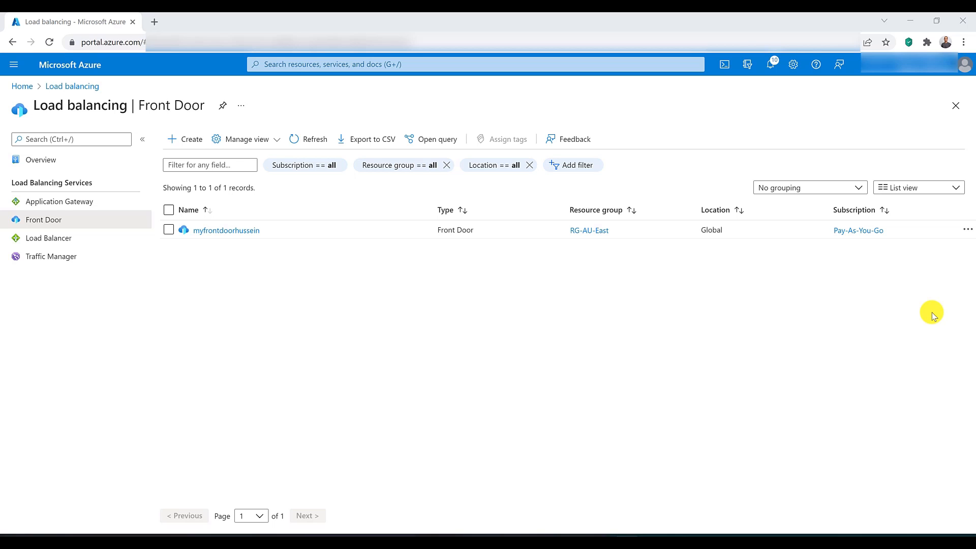
Step: Add a rules engine configuration named MyRulesEngine to the Front Door and name its rule MyRule
click(214, 231)
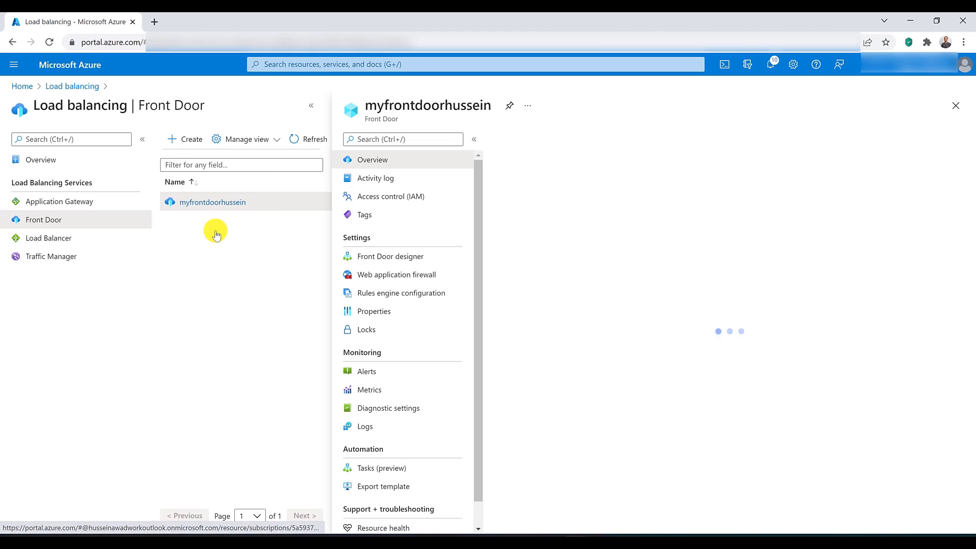
click(386, 298)
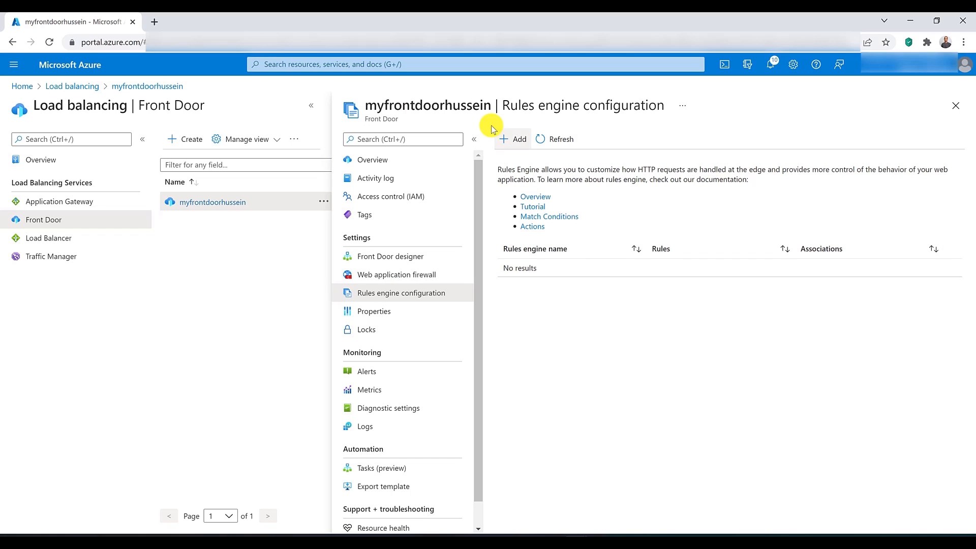
click(515, 137)
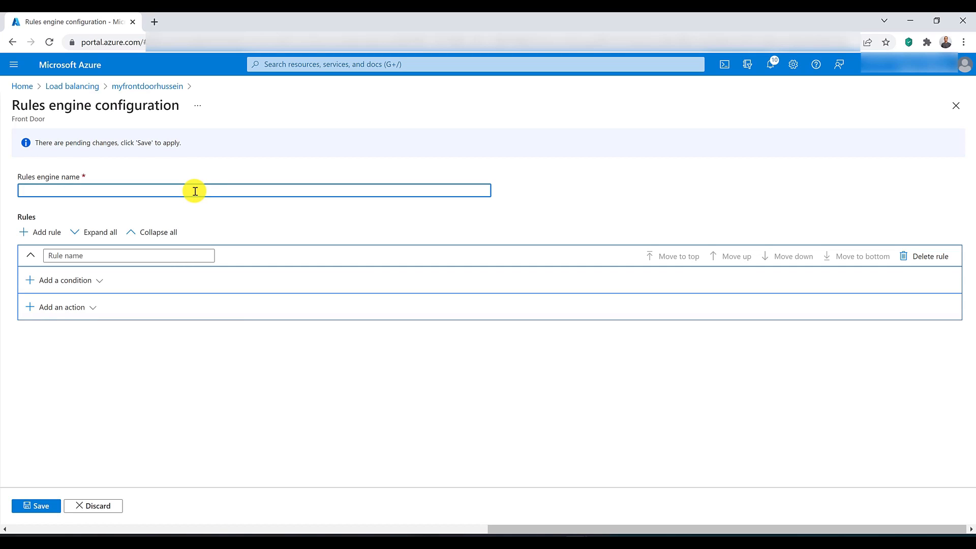
text(Rule)
key(ctrl+a)
text(MyRulesEngine)
click(72, 257)
text(MyRule)
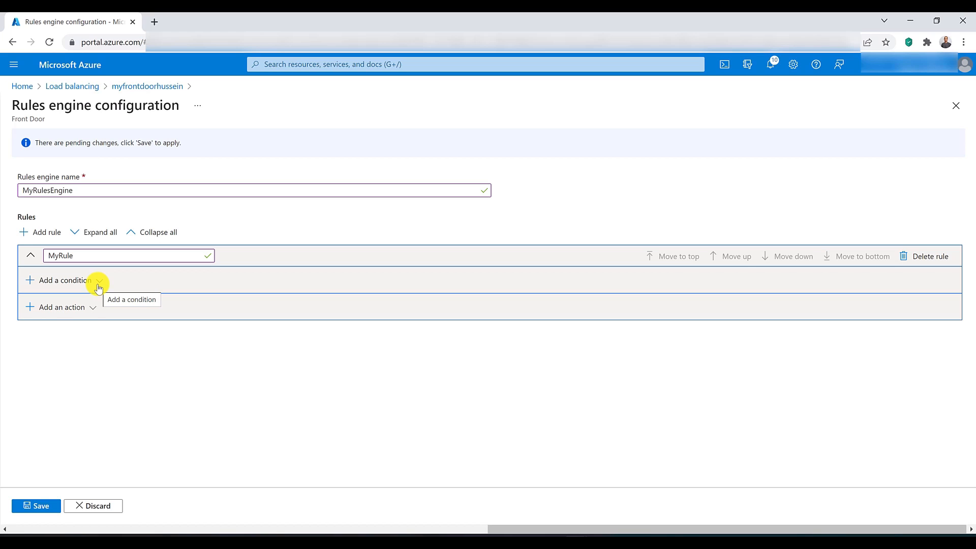
Step: Add a response header action to MyRule with the Append operator and the header name Content-Security-Policy
click(94, 312)
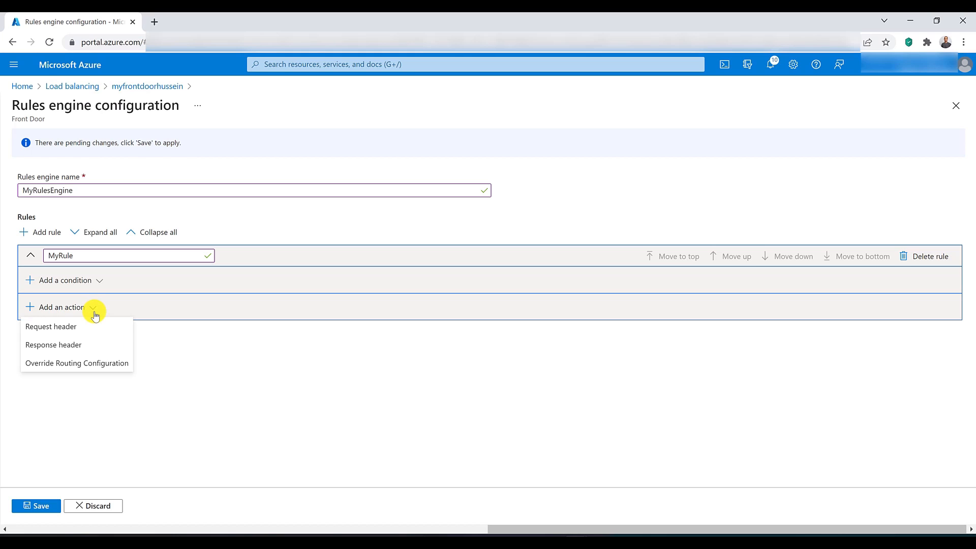
click(98, 344)
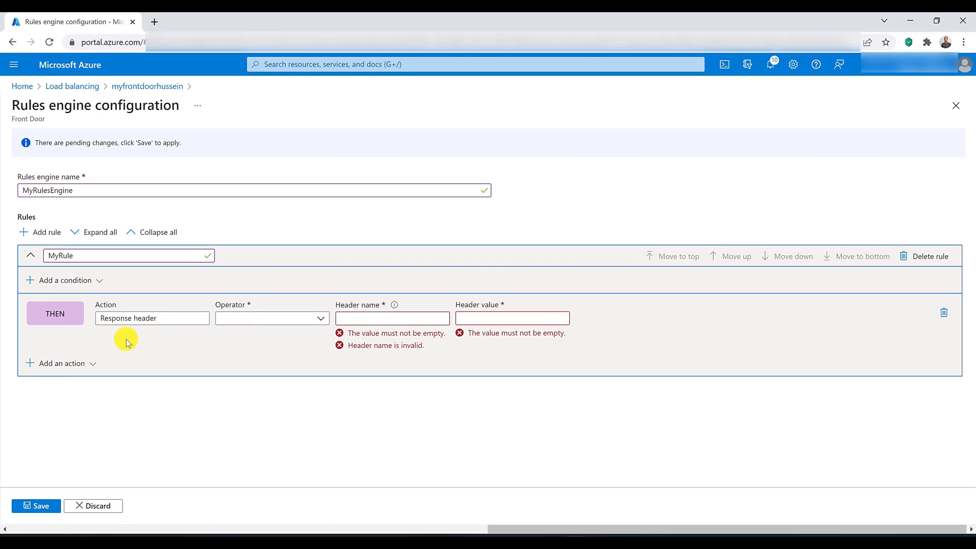
click(253, 326)
click(259, 336)
click(387, 316)
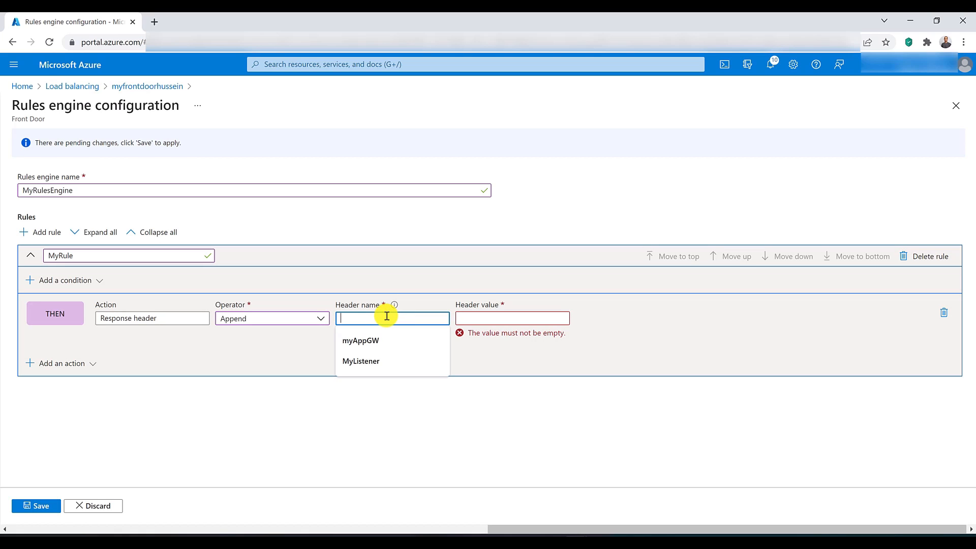
text(Contnet)
key(BackSpace)
key(BackSpace)
key(BackSpace)
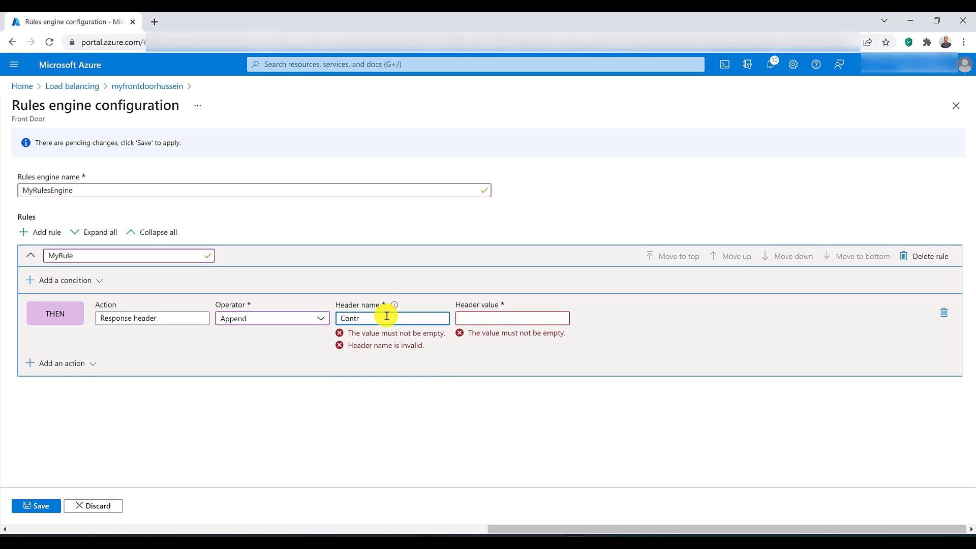
text(ent-S)
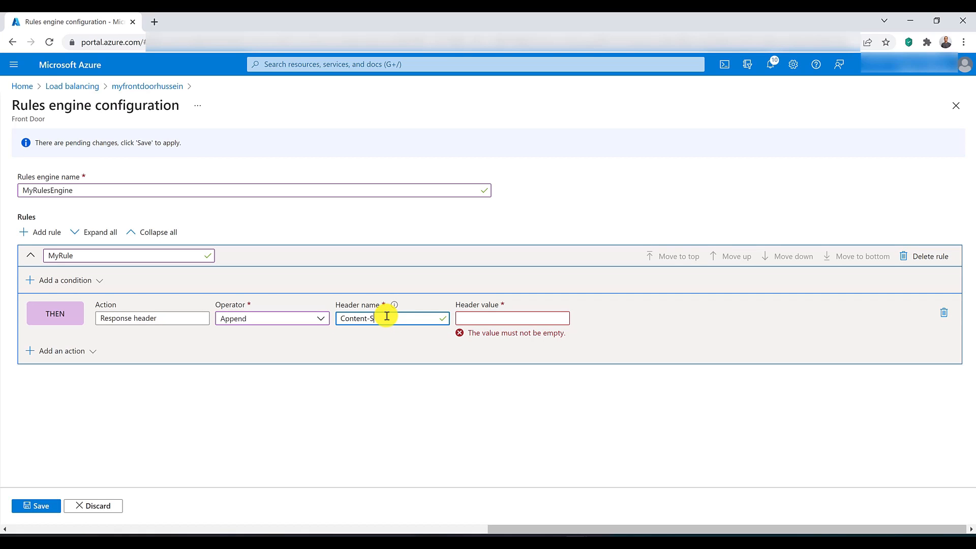
text(ecurity-Policy)
click(487, 319)
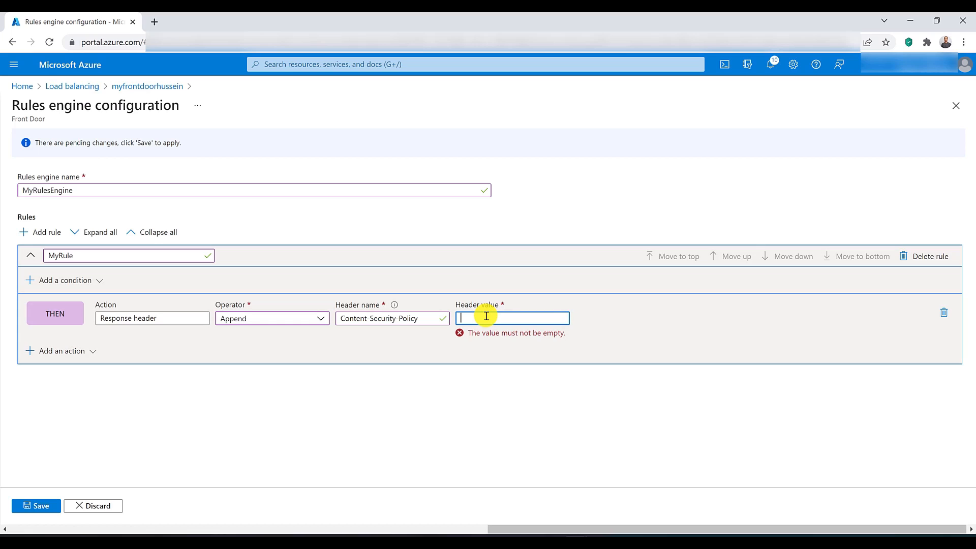
text(script-src 'sel)
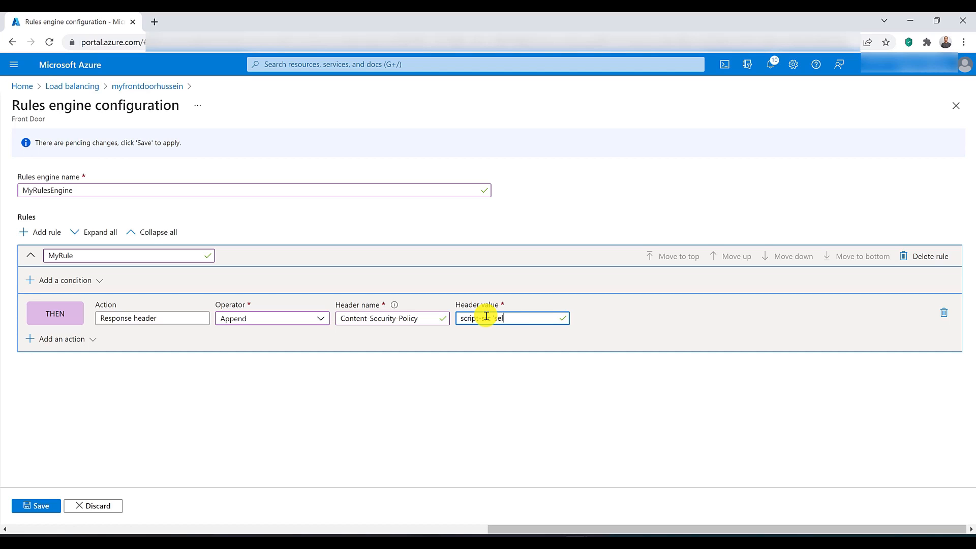
text(f' https://api.azure.net)
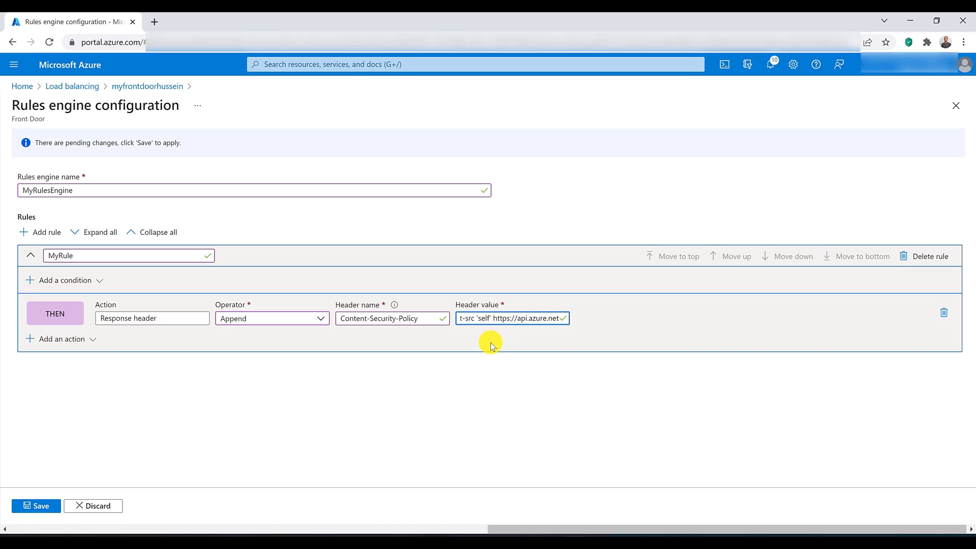
click(47, 510)
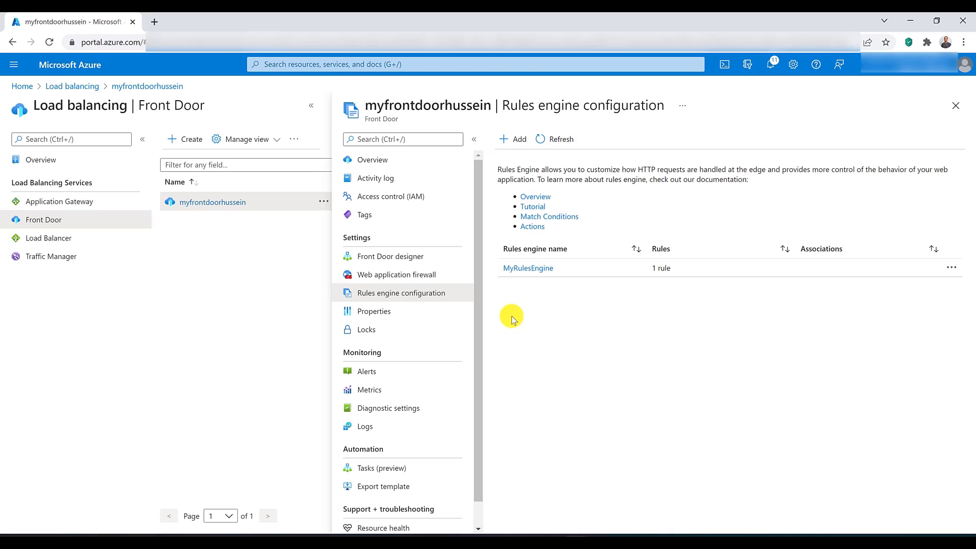
Step: Associate MyRulesEngine with the routing rule named routingrule in the Front Door designer and save the changes
click(407, 257)
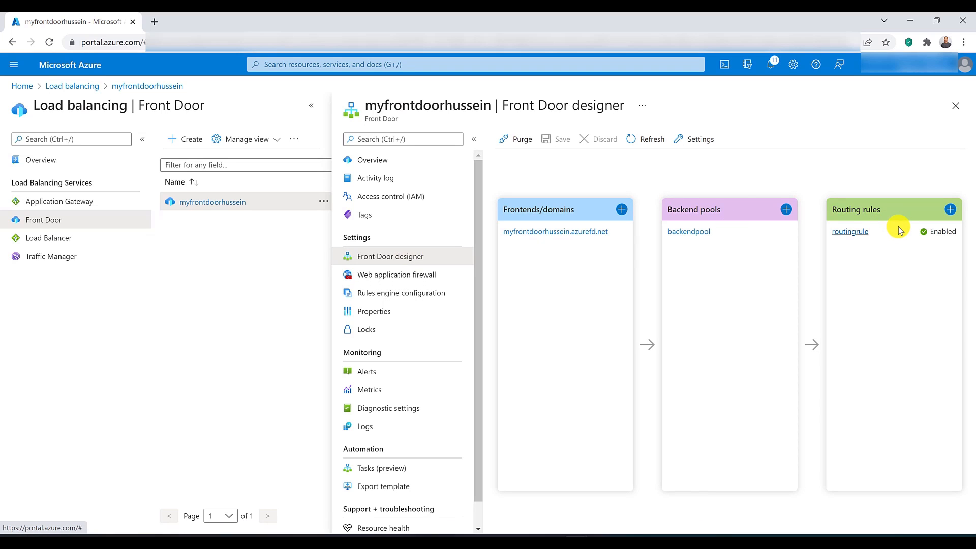
click(850, 232)
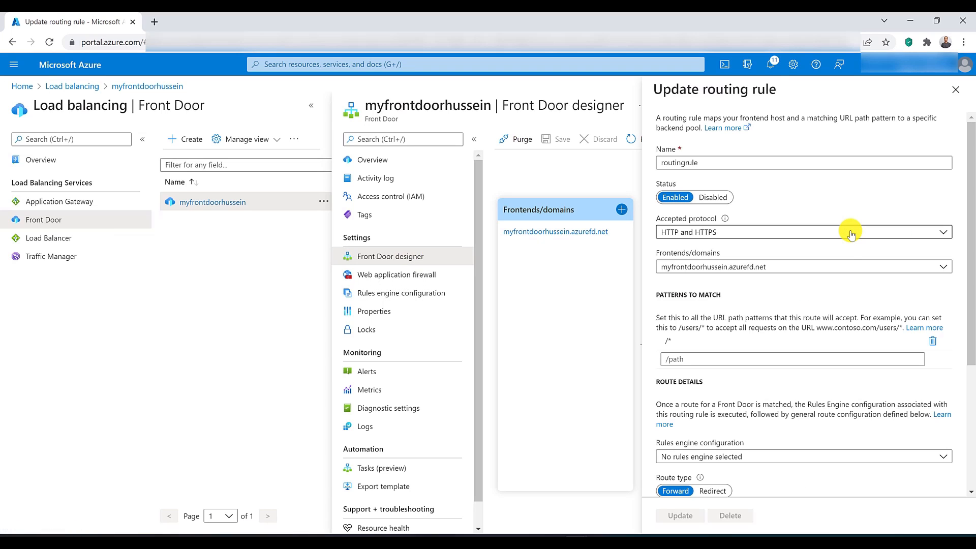
scroll(827, 282, down, 3)
scroll(826, 286, down, 1)
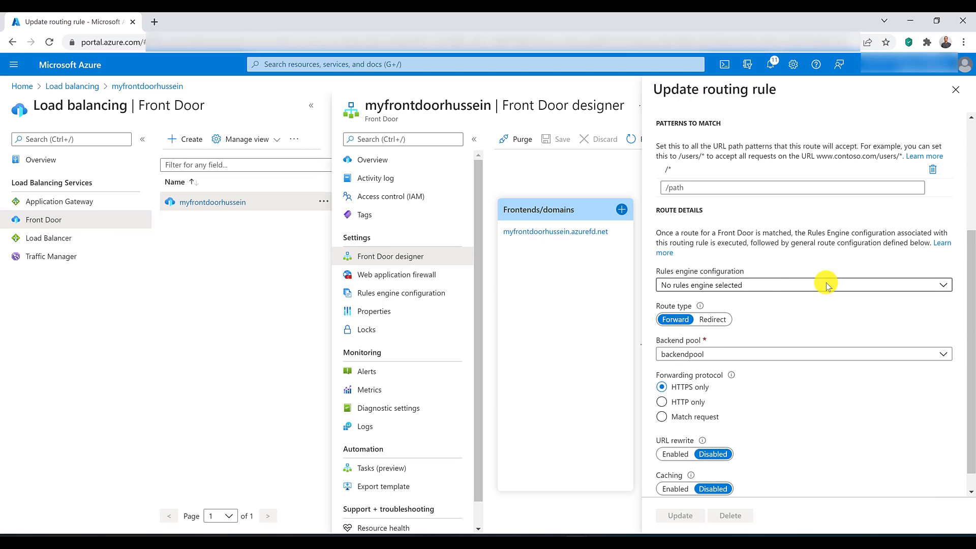
click(759, 288)
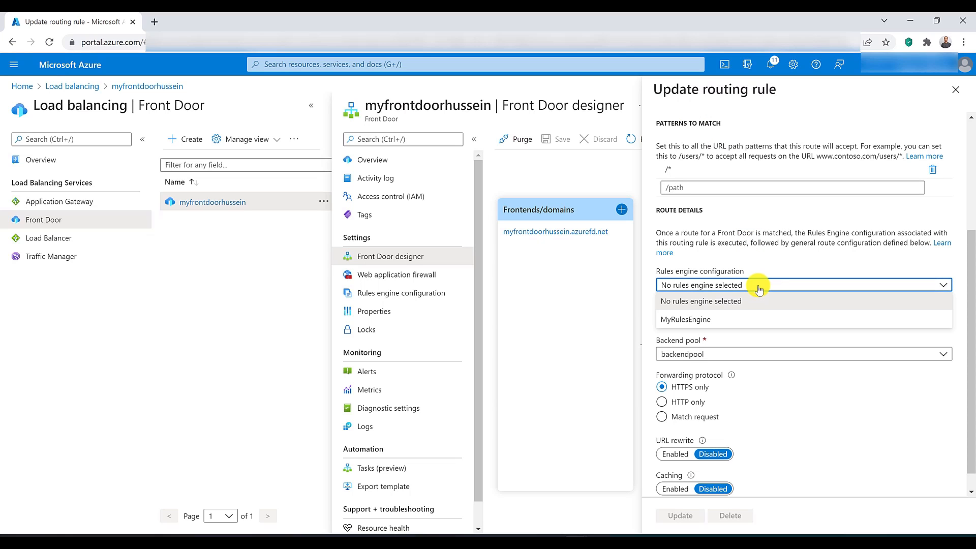
click(750, 321)
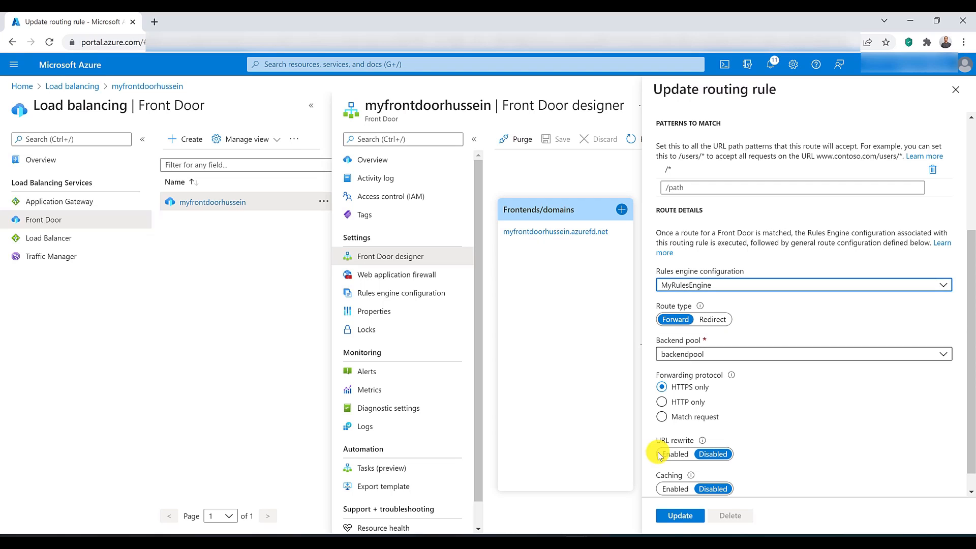
click(677, 516)
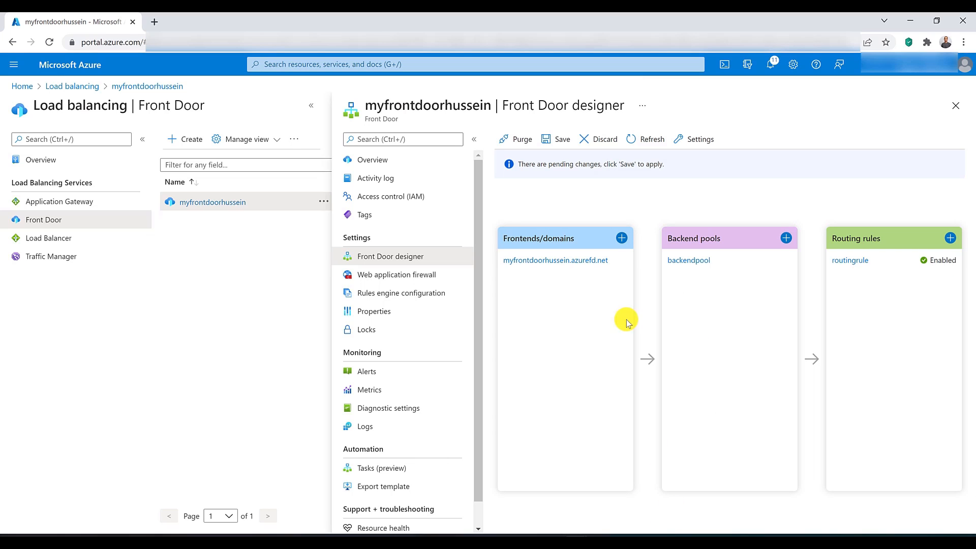
click(554, 142)
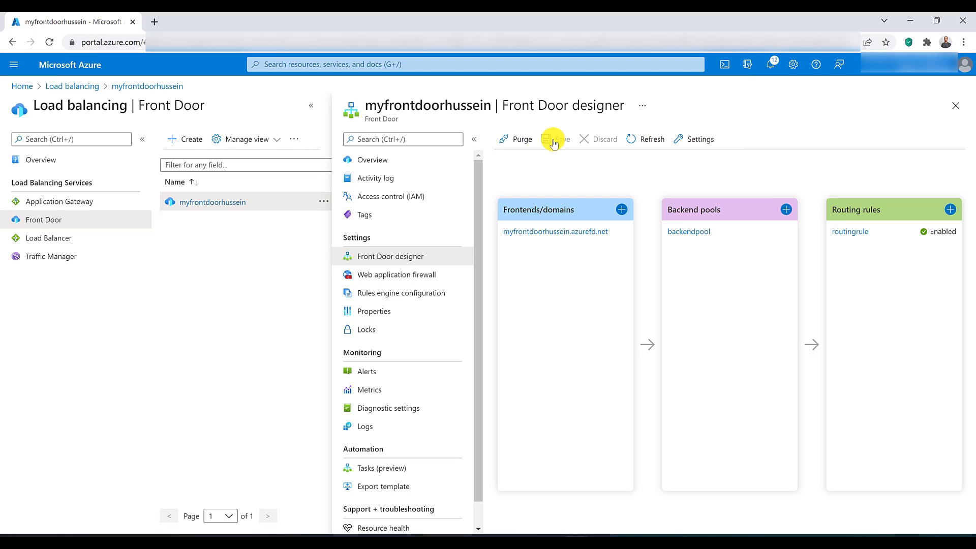
Step: Open the Front Door's frontend host from its overview to test the site, and return to the portal
click(420, 158)
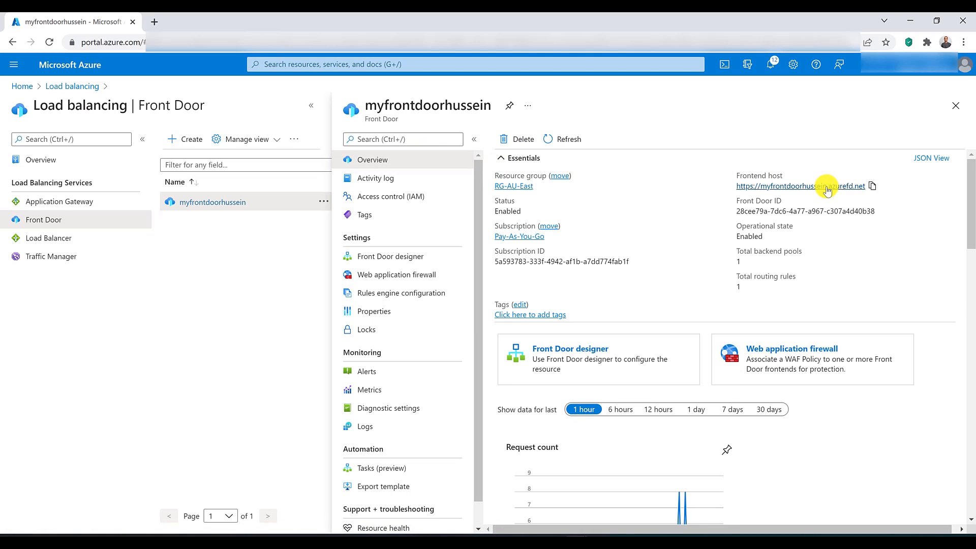
click(826, 187)
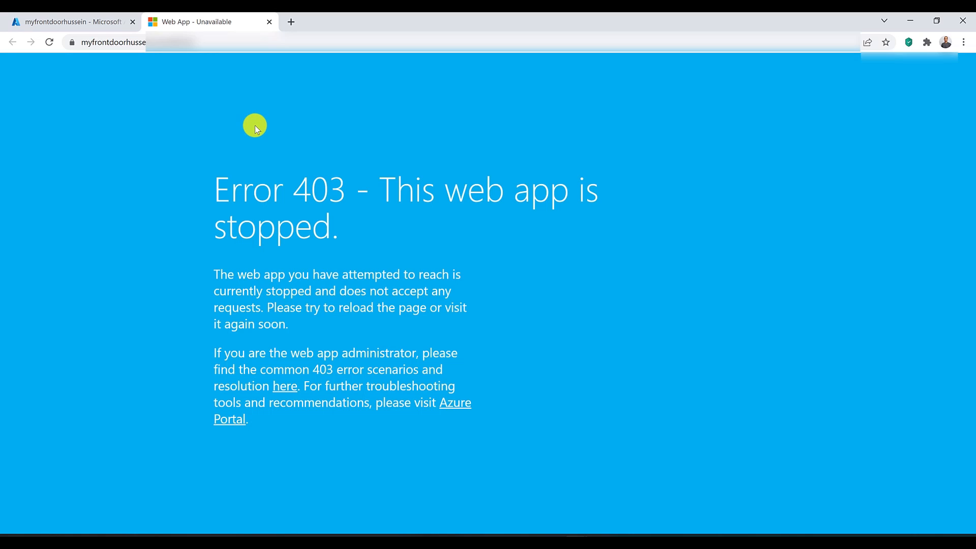
click(76, 21)
Step: Open App Services in a new browser tab and switch to it
click(431, 66)
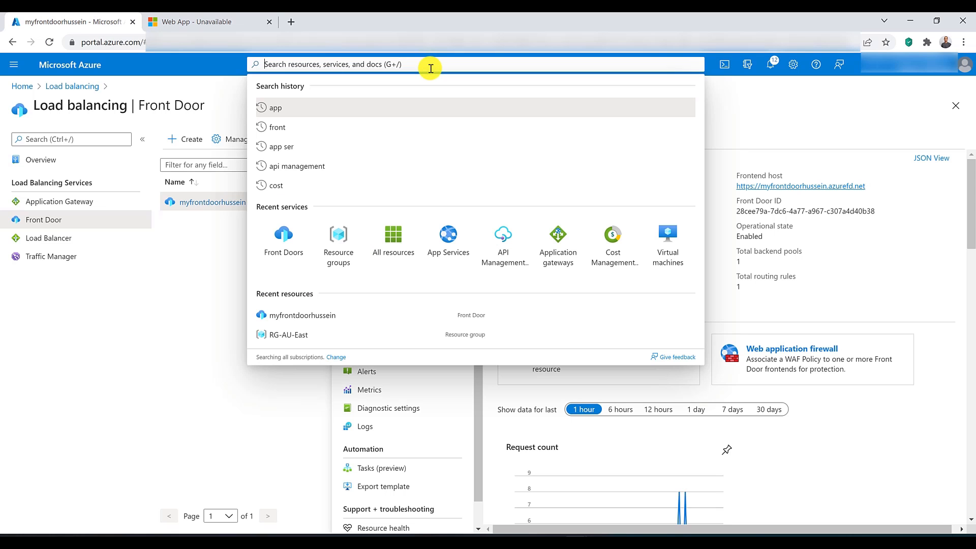
middle_click(447, 235)
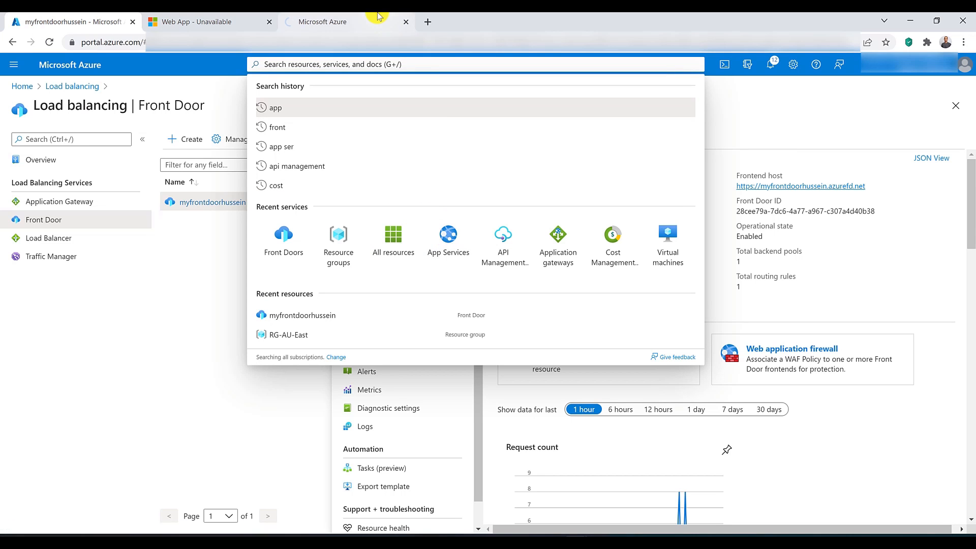
click(379, 17)
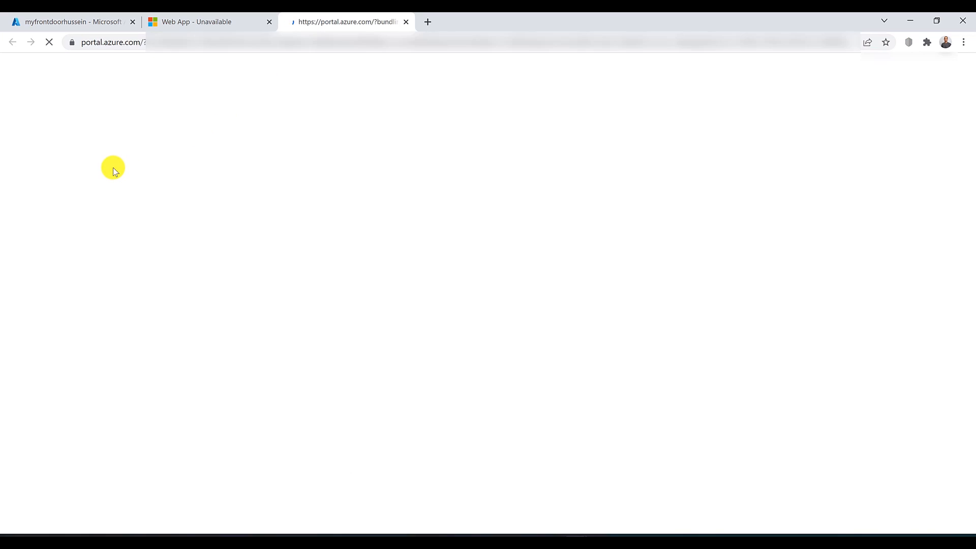
Step: Start both web apps, FrontDoorWebApp1 and FrontDoorWebApp22
click(17, 210)
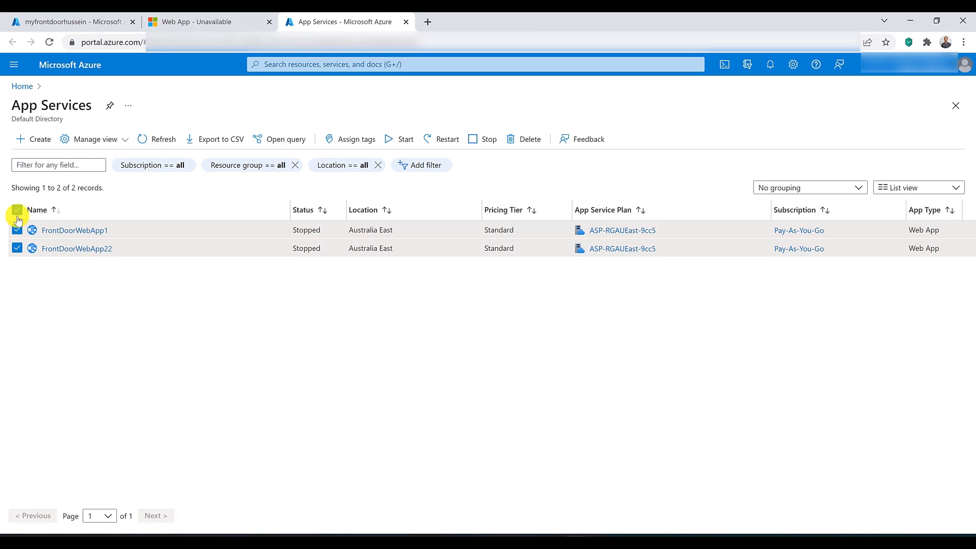
click(391, 143)
click(51, 192)
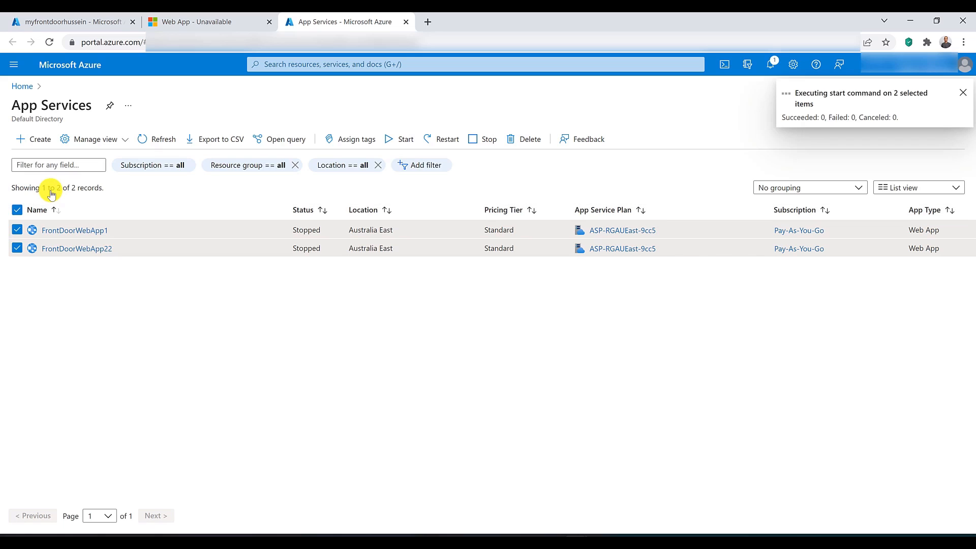
Step: Reload the Front Door site, inspect its Content Security Policy console messages in the developer tools, and close the site
click(204, 18)
click(50, 42)
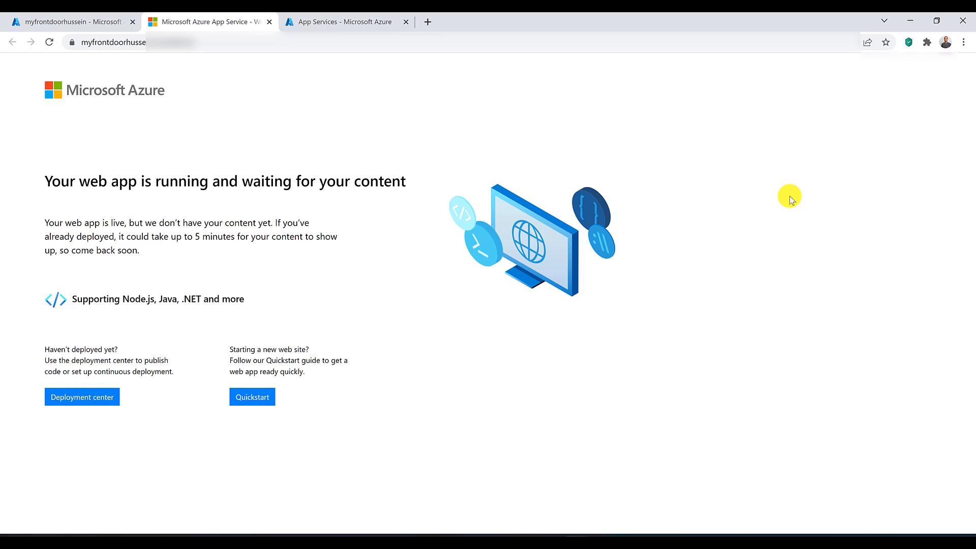
key(F12)
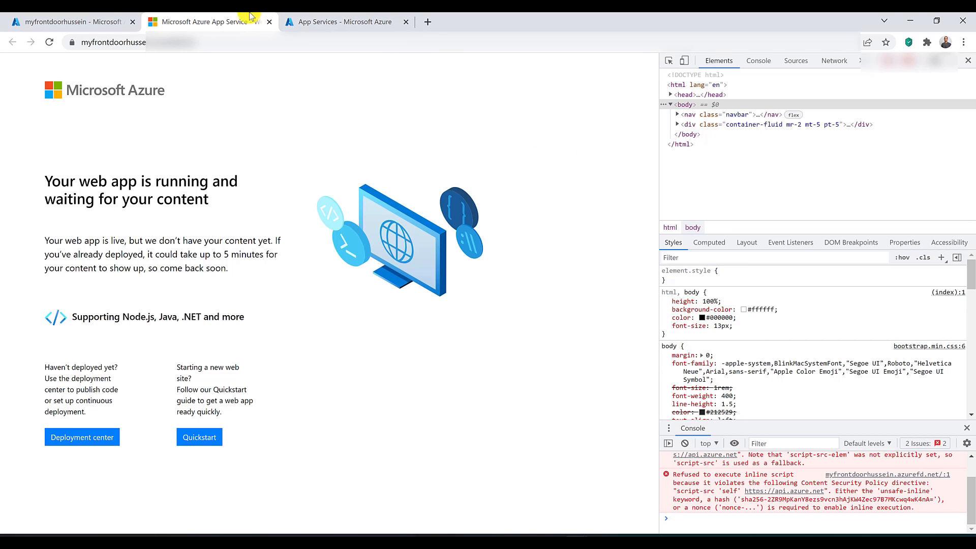
click(269, 21)
Step: Return to the Front Door and check which actions are available for MyRulesEngine in its rules engine configuration
click(73, 21)
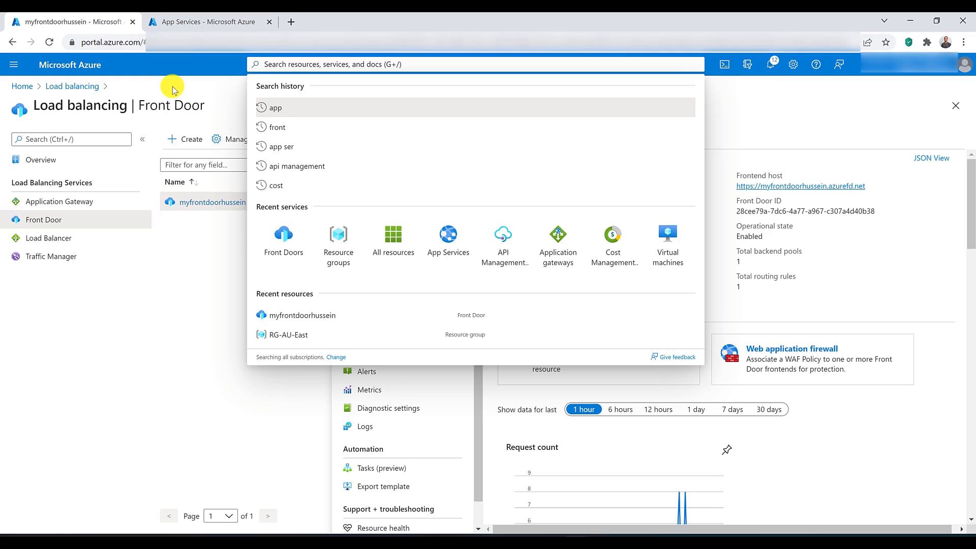
click(199, 255)
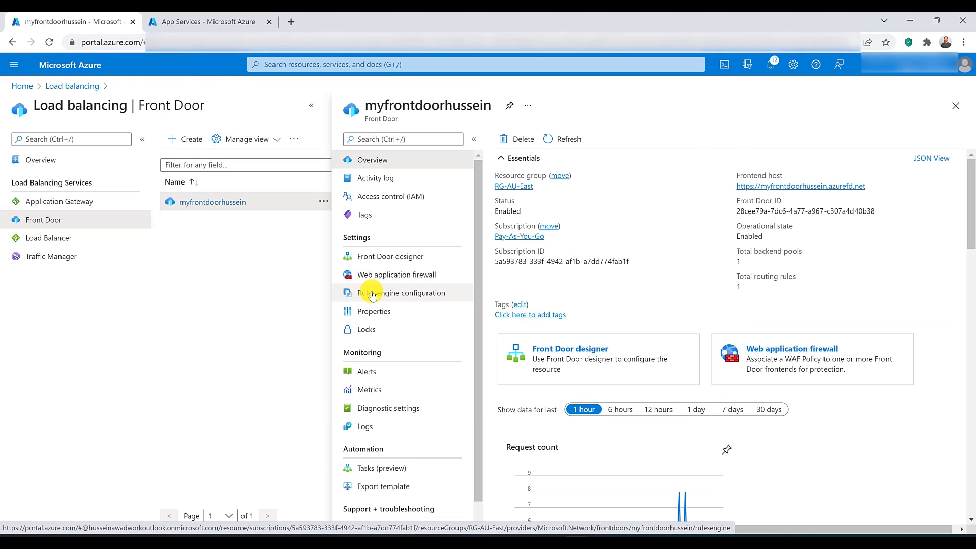
click(373, 295)
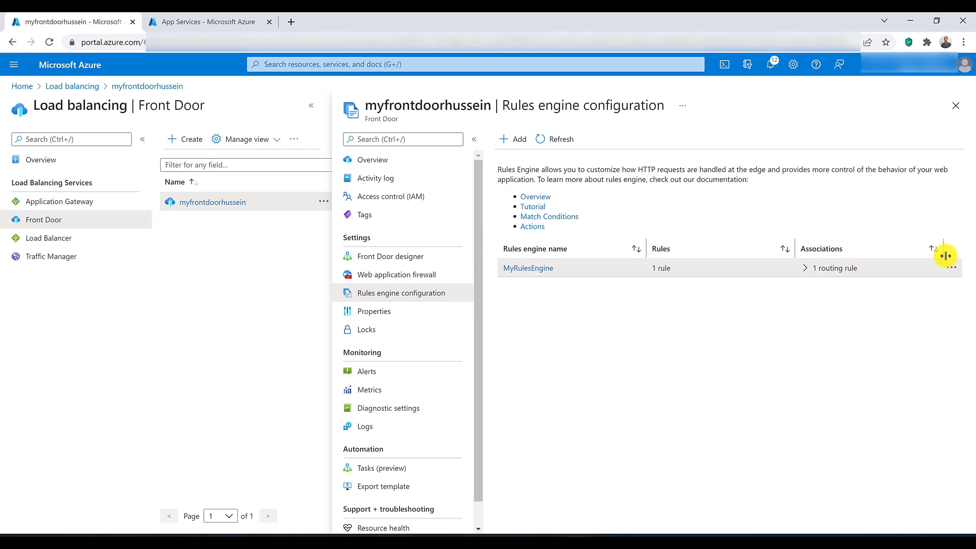
click(955, 269)
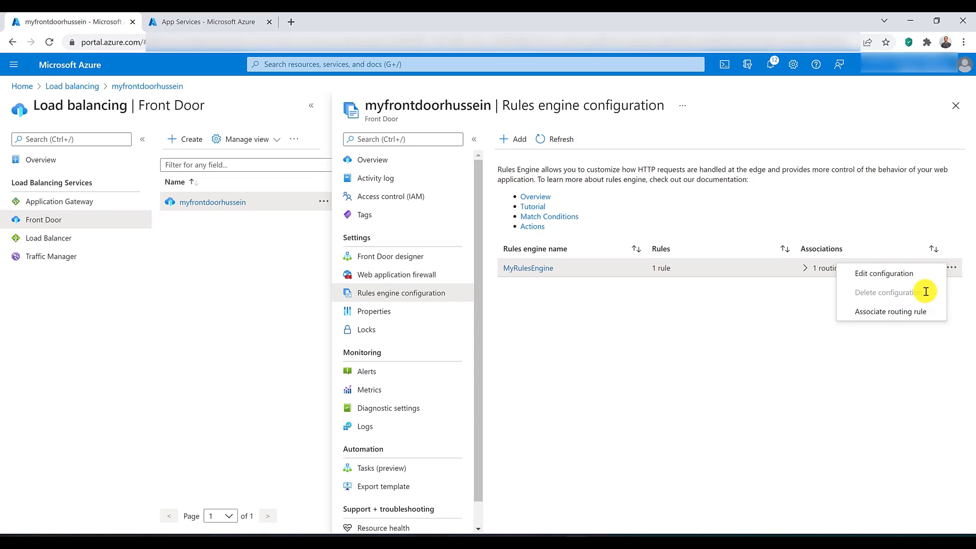
click(784, 307)
Step: Set the rules engine configuration of routingrule to No rules engine selected in the Front Door designer and save the changes
click(416, 256)
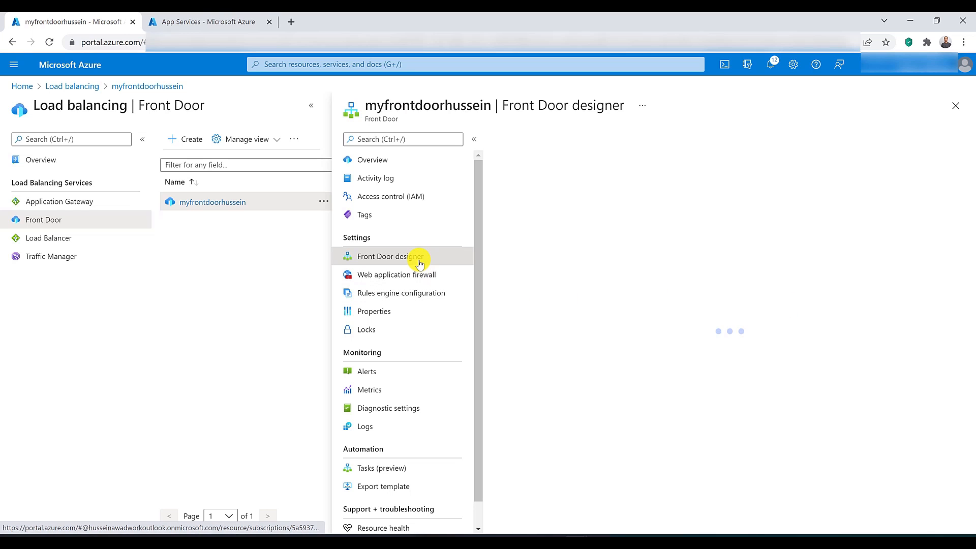
click(866, 233)
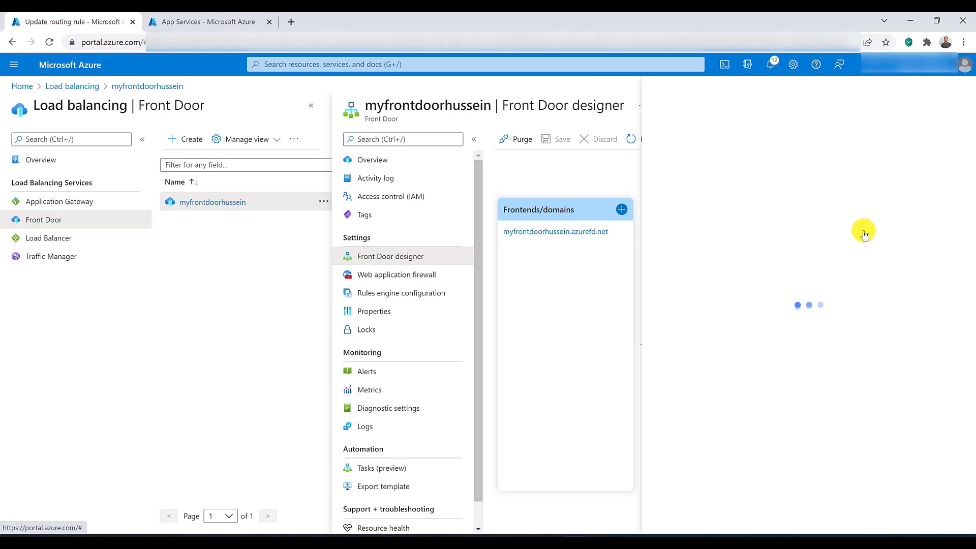
scroll(834, 264, down, 4)
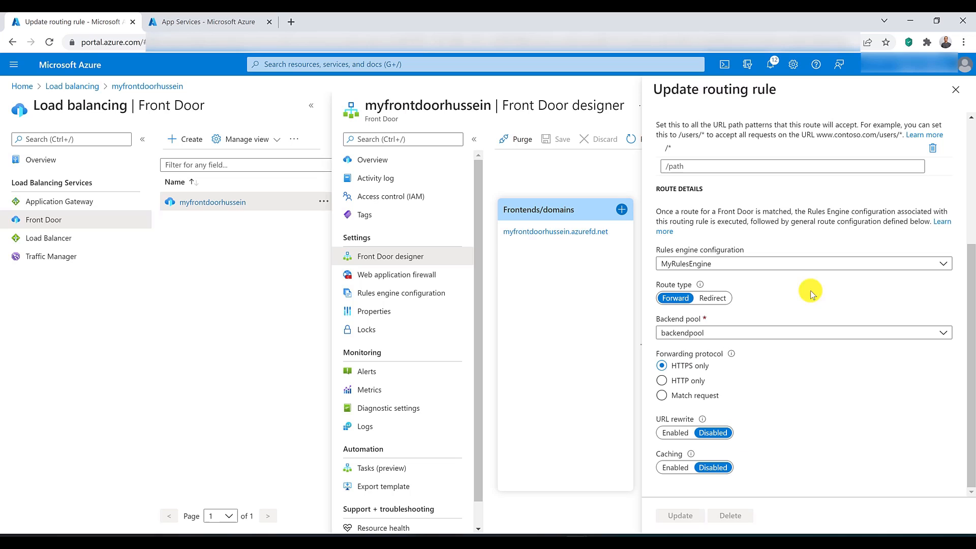
click(773, 263)
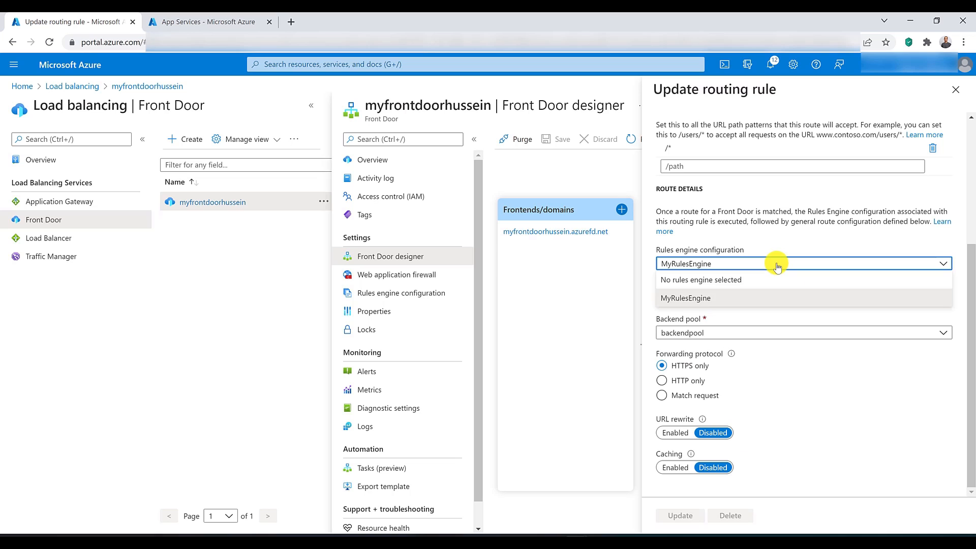
click(723, 282)
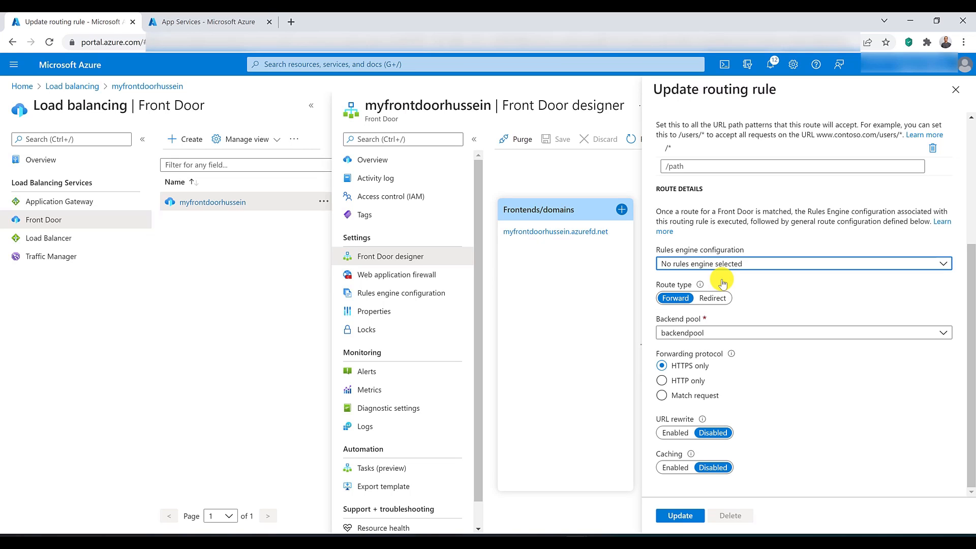
click(680, 515)
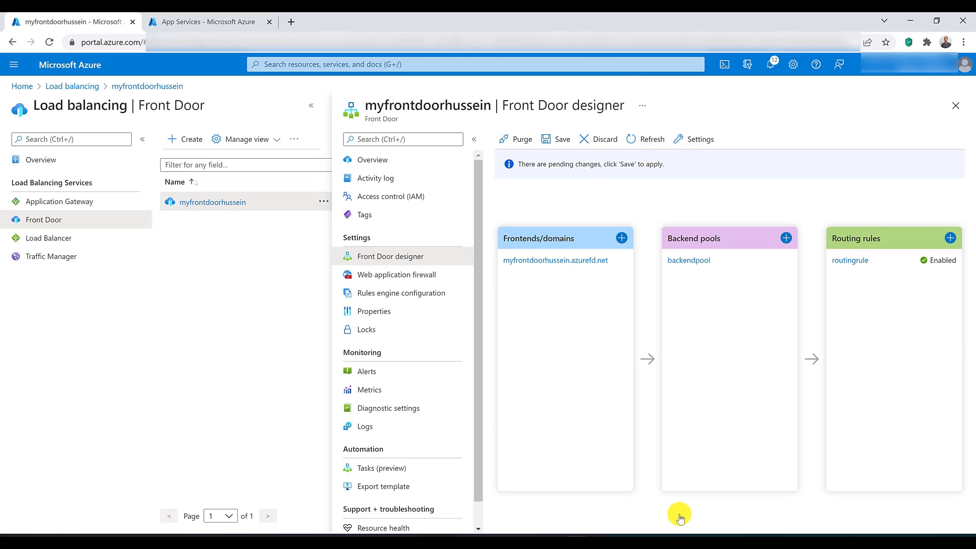
click(555, 140)
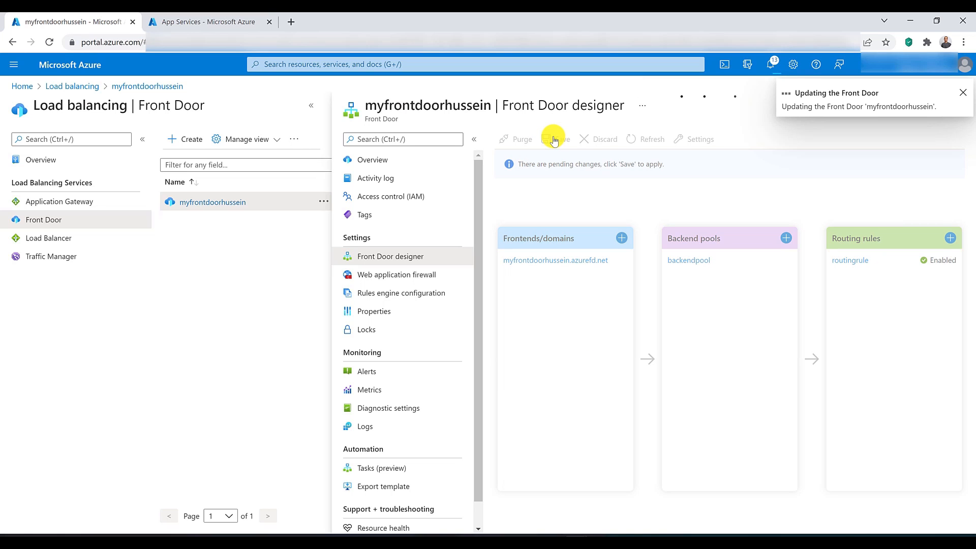
Step: Delete MyRulesEngine from the Front Door's rules engine configuration
click(409, 260)
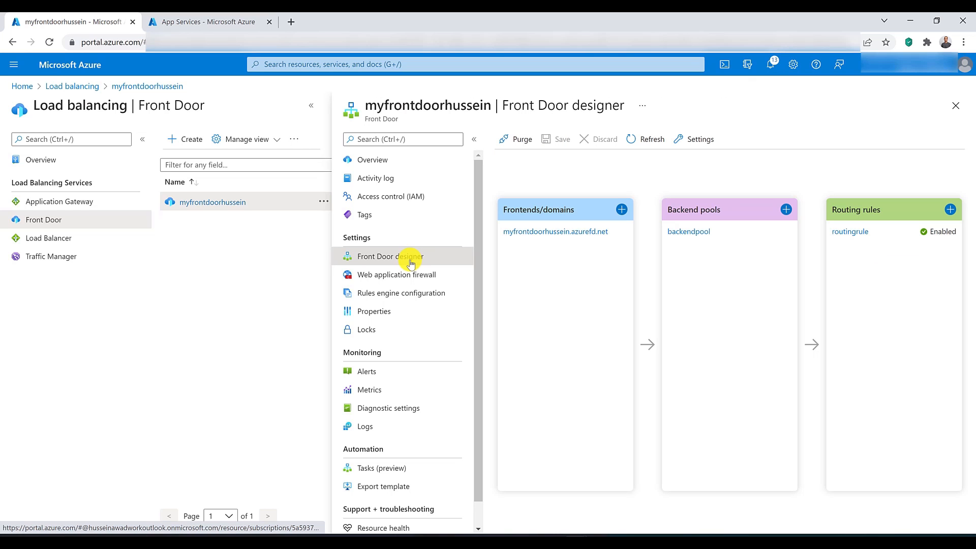
click(412, 299)
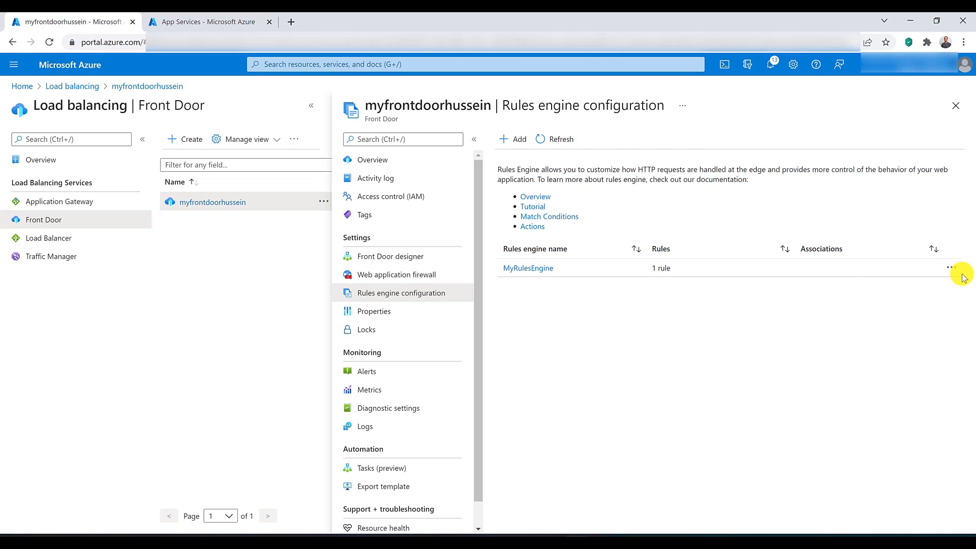
click(954, 274)
click(933, 291)
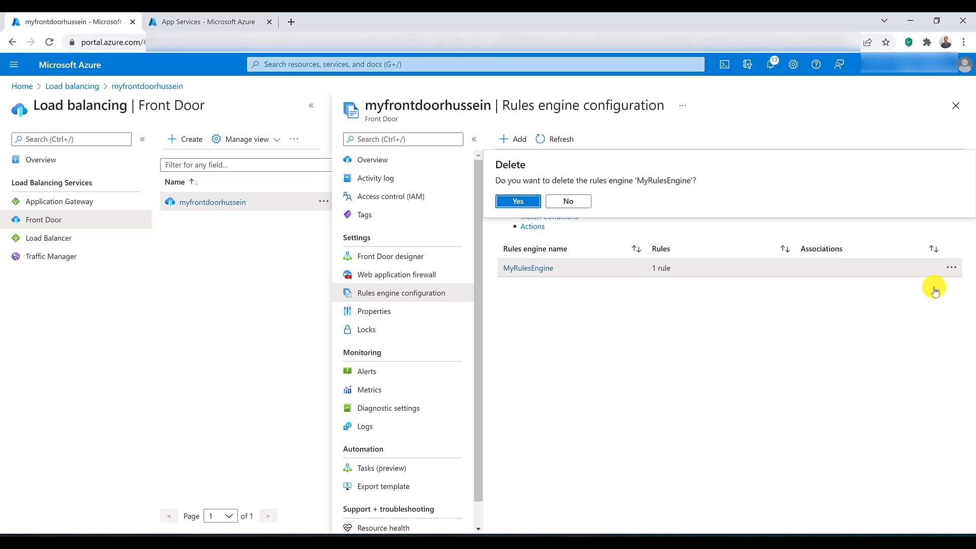
click(534, 198)
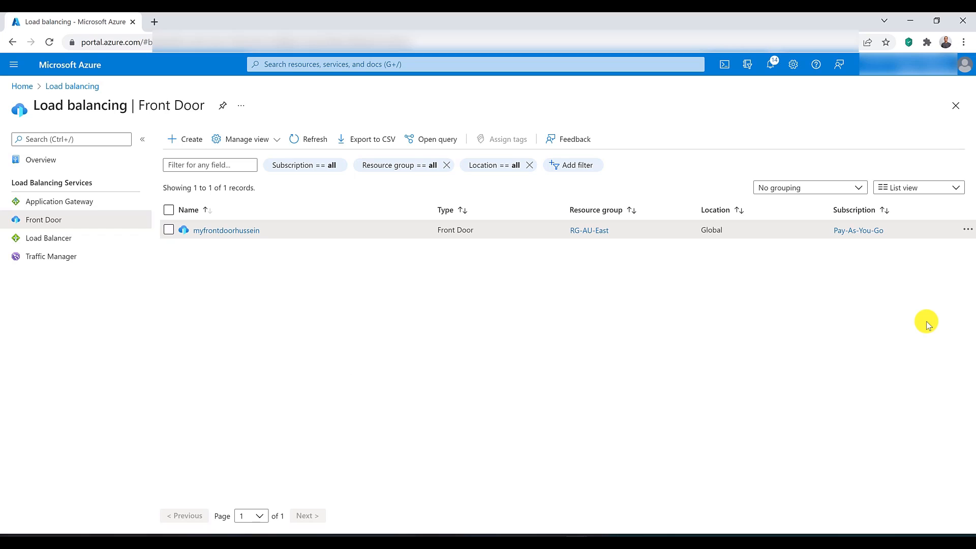
Step: Search the portal for web, open Web Application Firewall policies (WAF), and start creating a policy
click(339, 64)
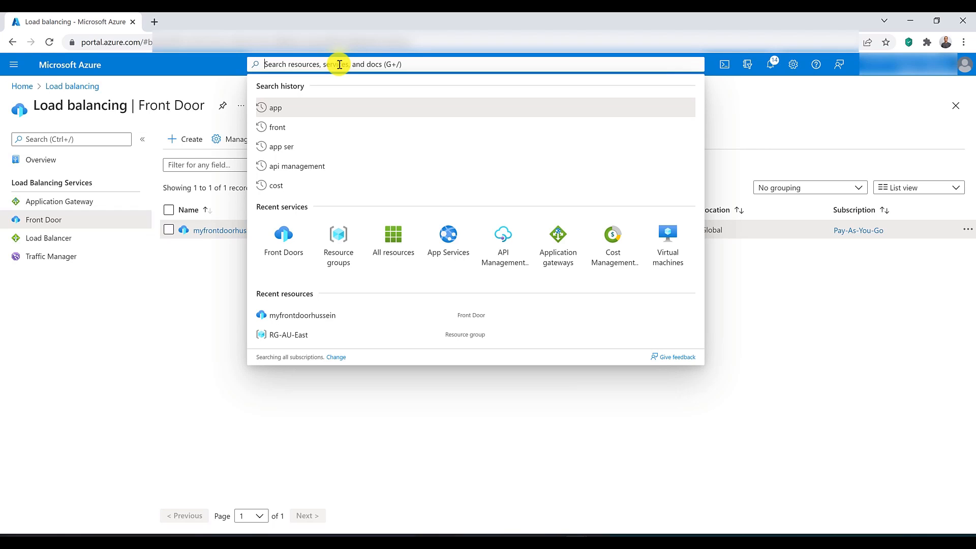
text(web)
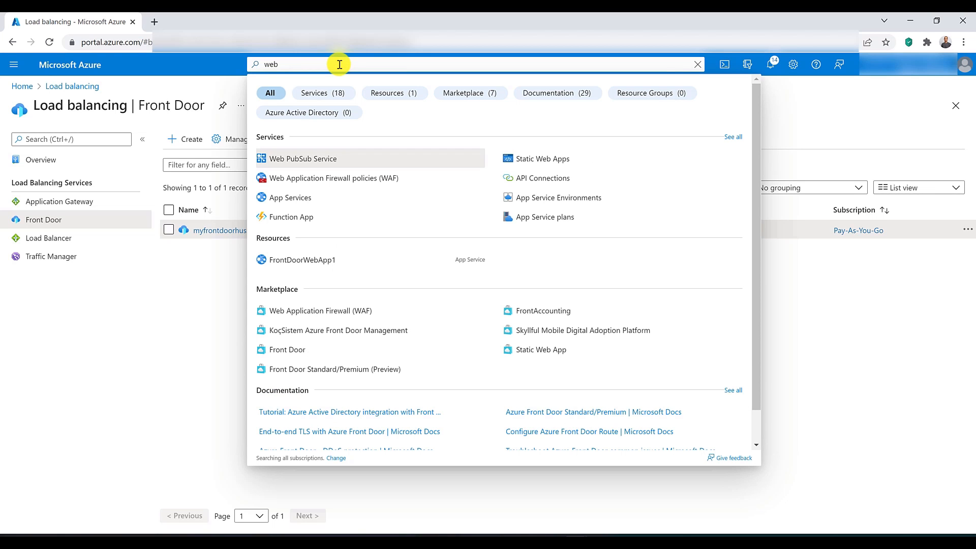
click(342, 179)
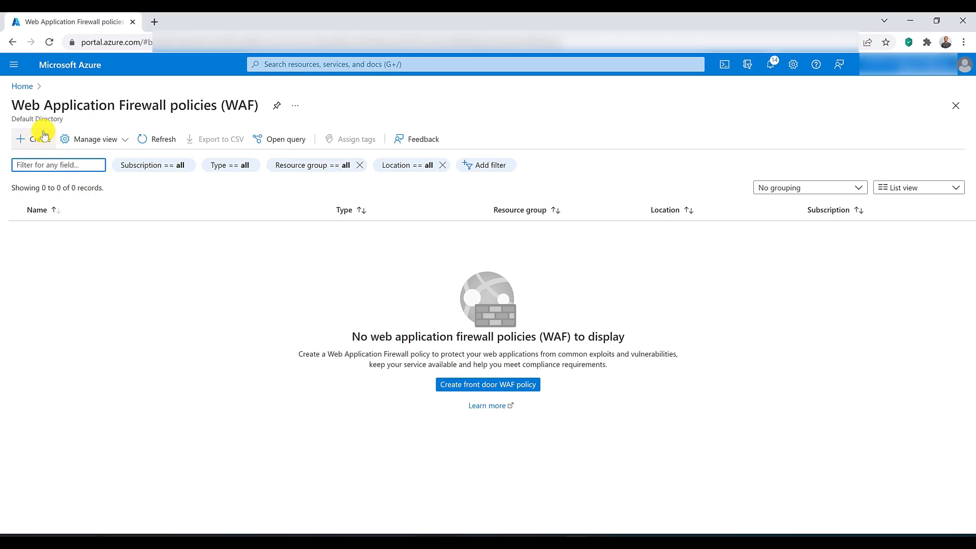
click(38, 141)
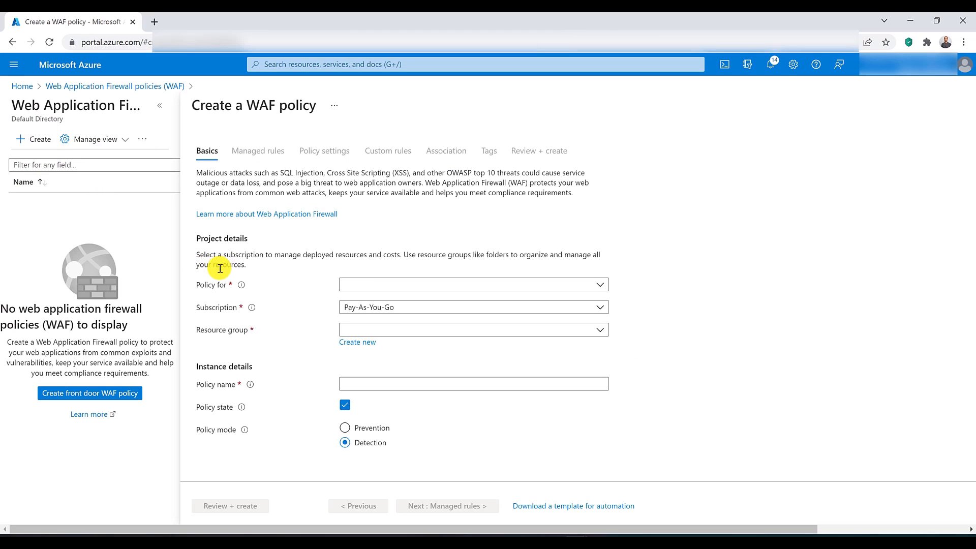
Step: Set the new policy's type to Global WAF (Front Door) and its resource group to RG-AU-East
click(378, 285)
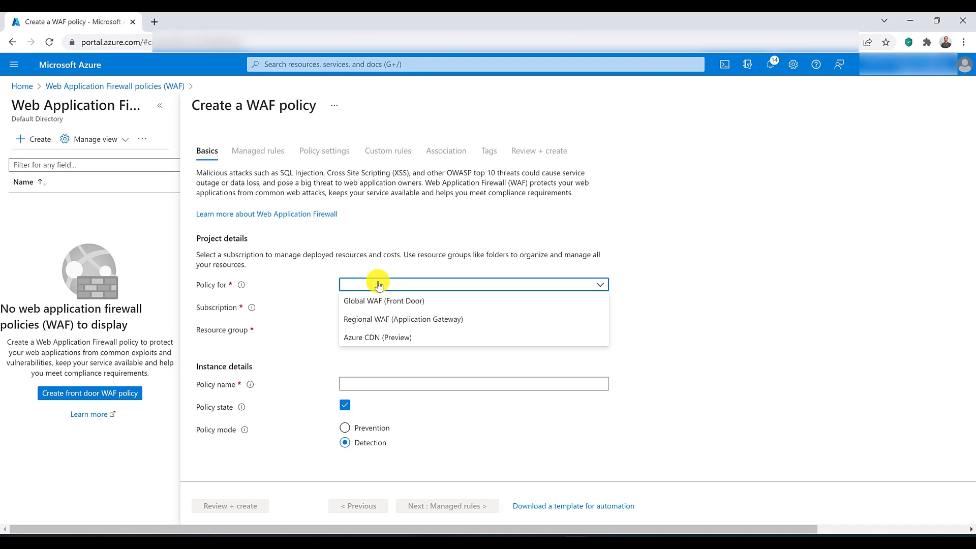
click(412, 304)
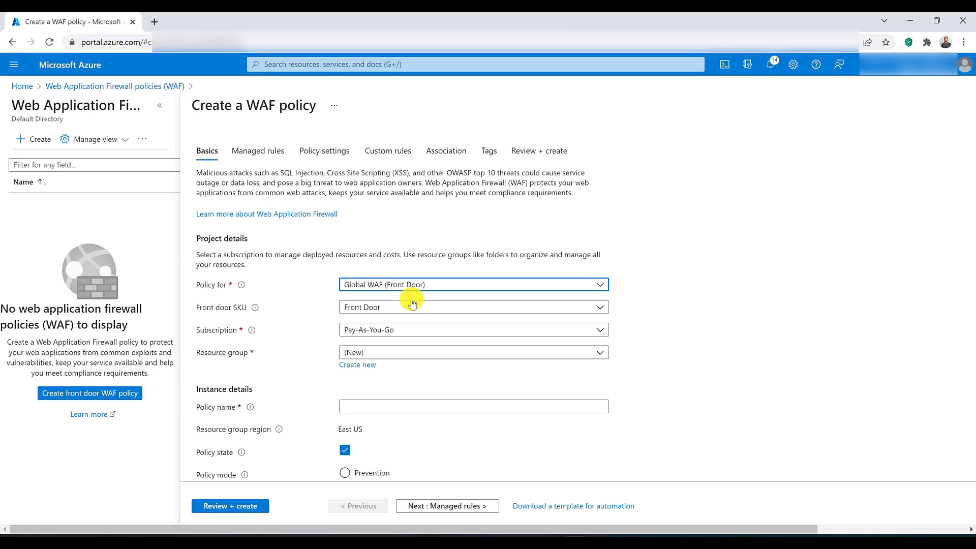
click(404, 351)
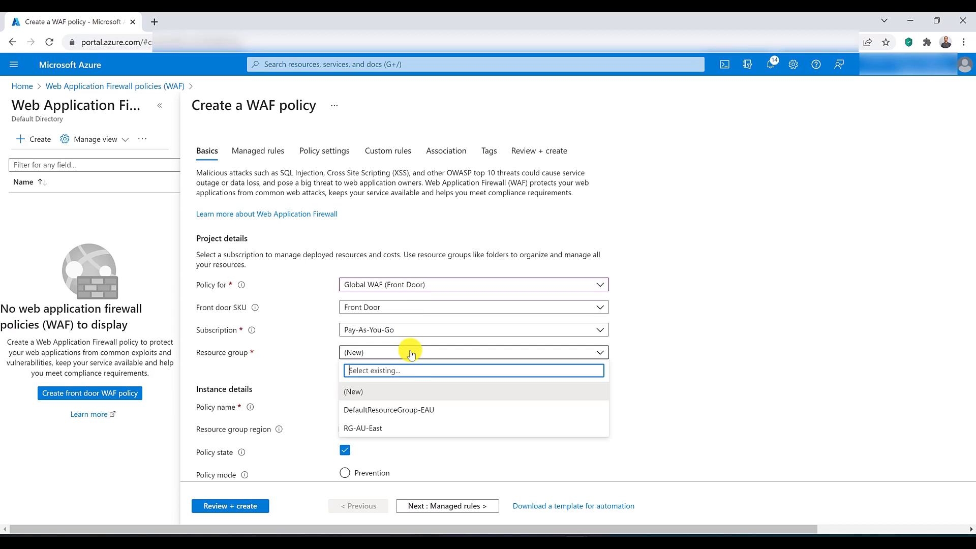
click(410, 425)
Step: Name the policy WAFFrontDoorPolict
click(409, 407)
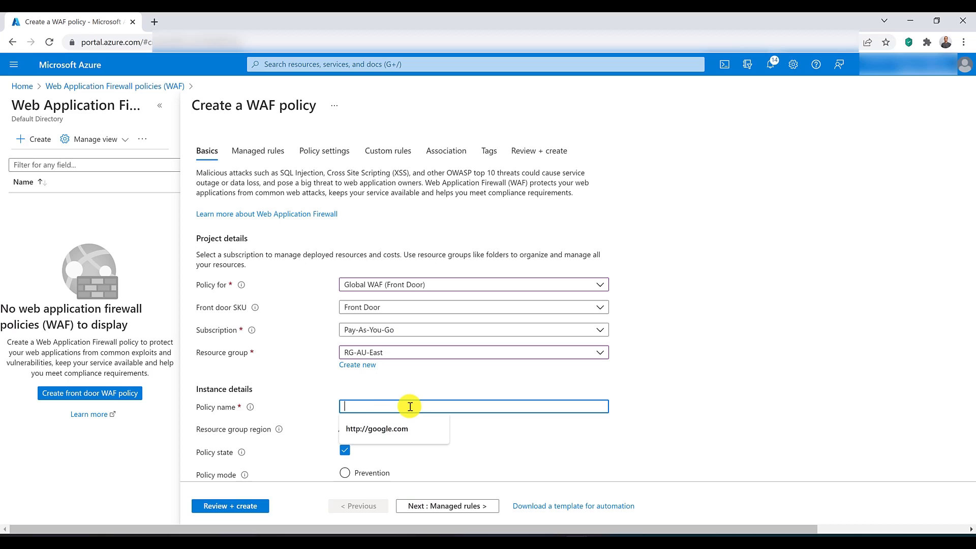
text(WAF)
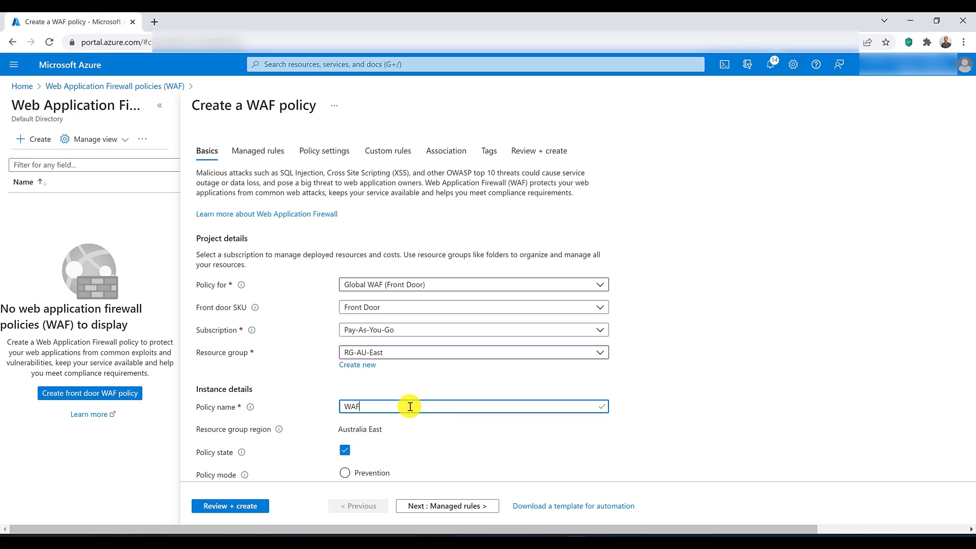
text(-FrontDoorPolict)
key(ctrl+Left)
key(BackSpace)
scroll(415, 409, down, 1)
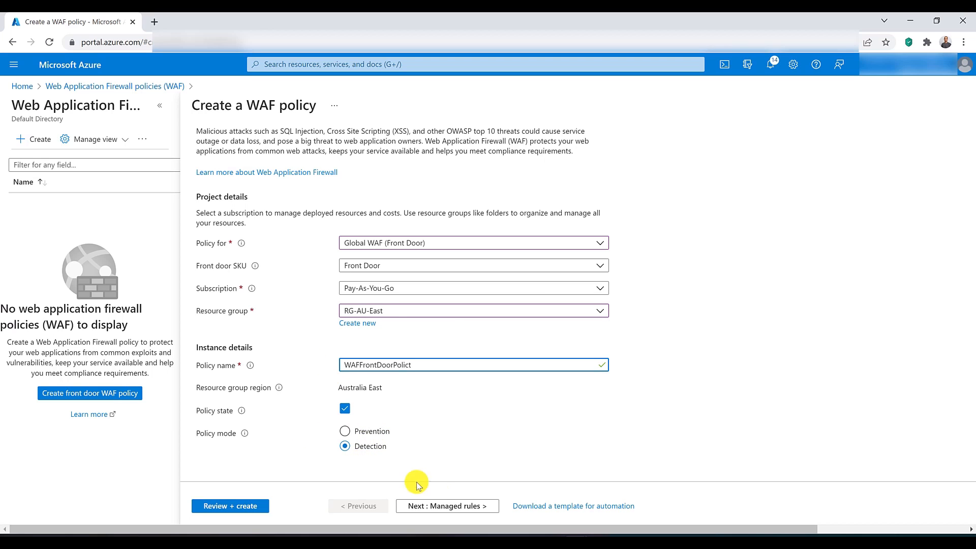
Step: Proceed to the managed rules and choose Microsoft_DefaultRuleSet_1.1 as the default rule set
click(444, 506)
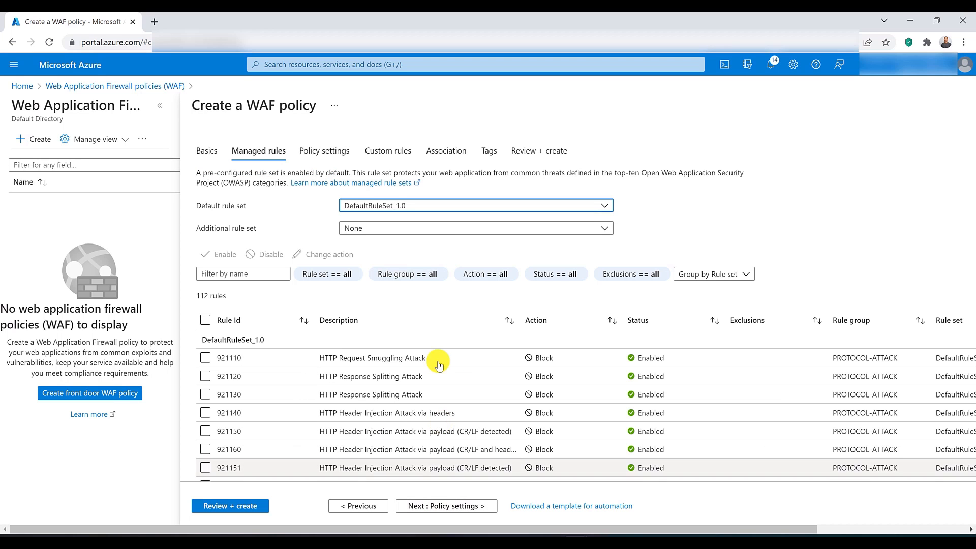
click(413, 206)
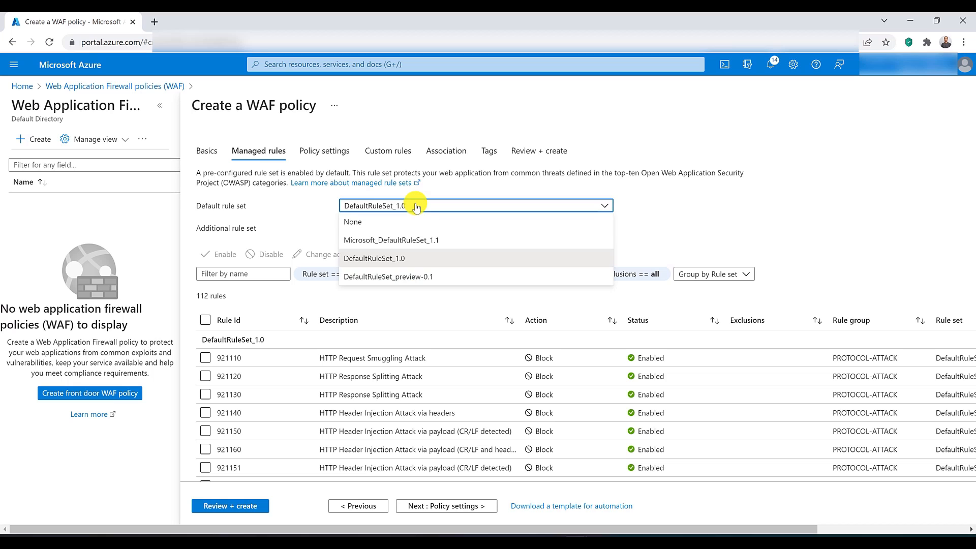
click(423, 239)
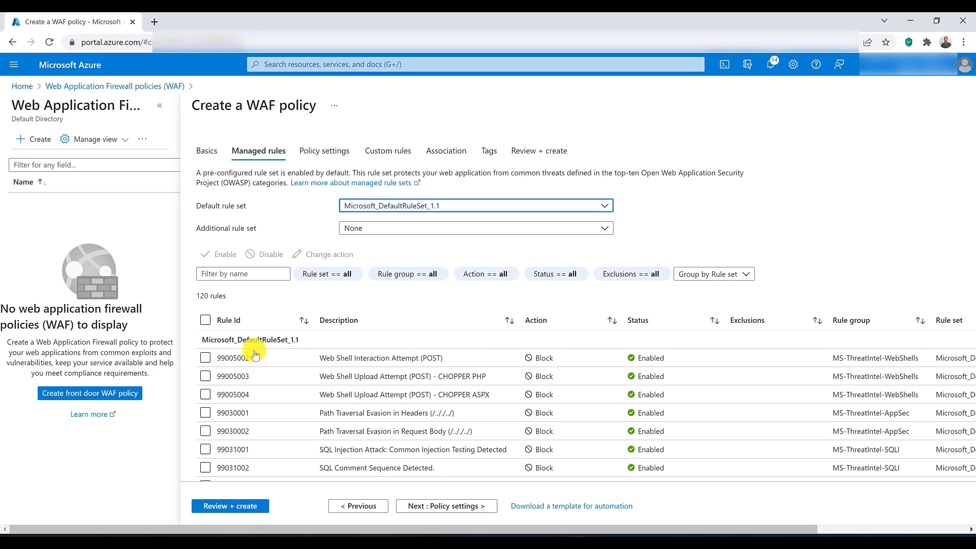
click(206, 321)
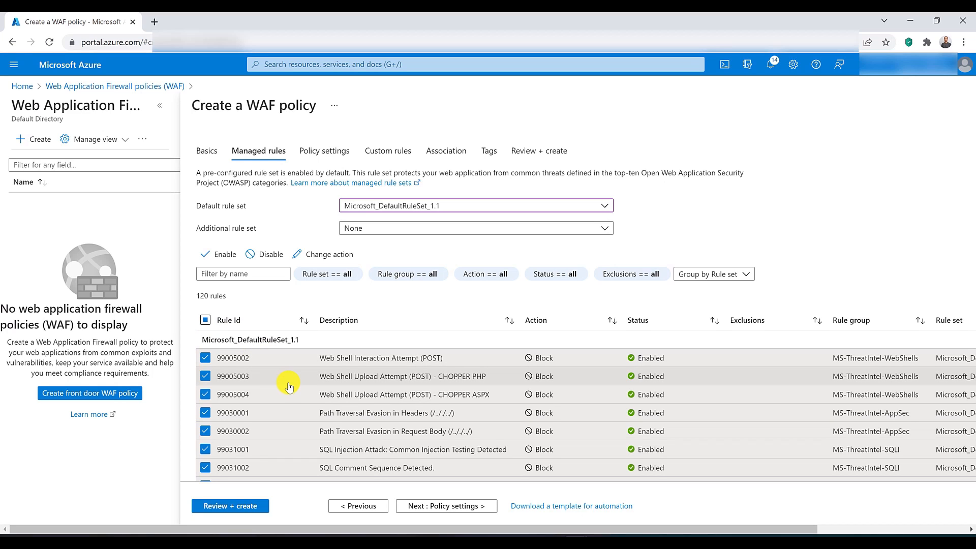
click(205, 321)
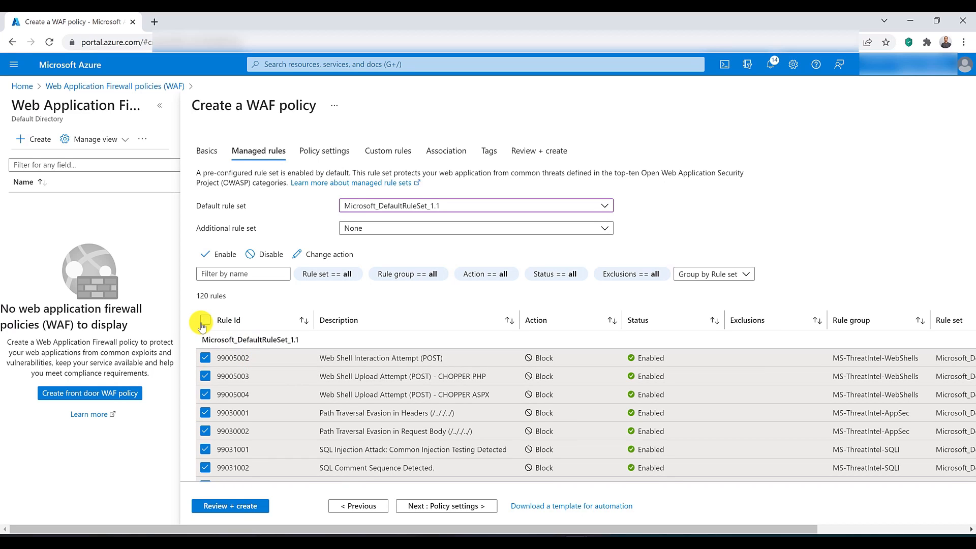
click(206, 321)
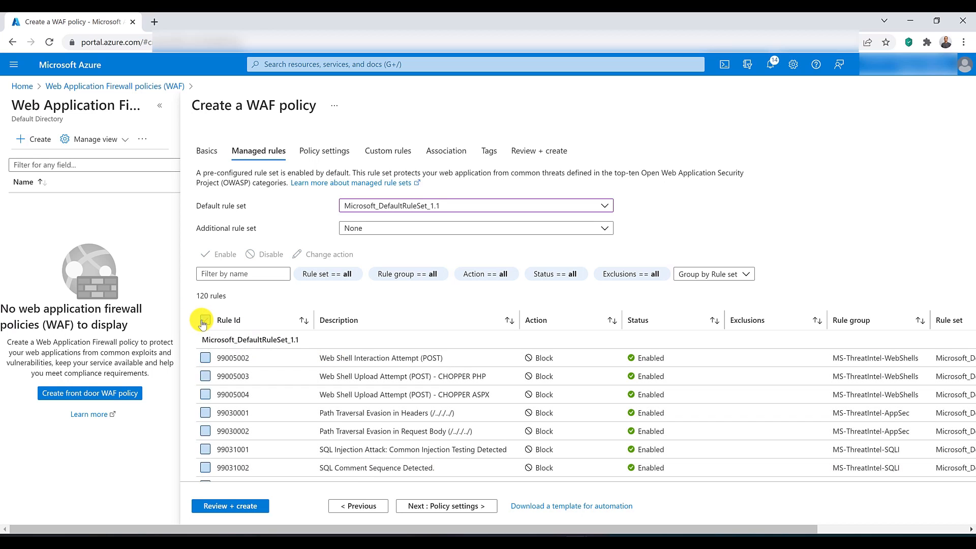
Step: Disable managed rule 99005002 for Web Shell Interaction Attempt and enable it again
scroll(627, 410, down, 5)
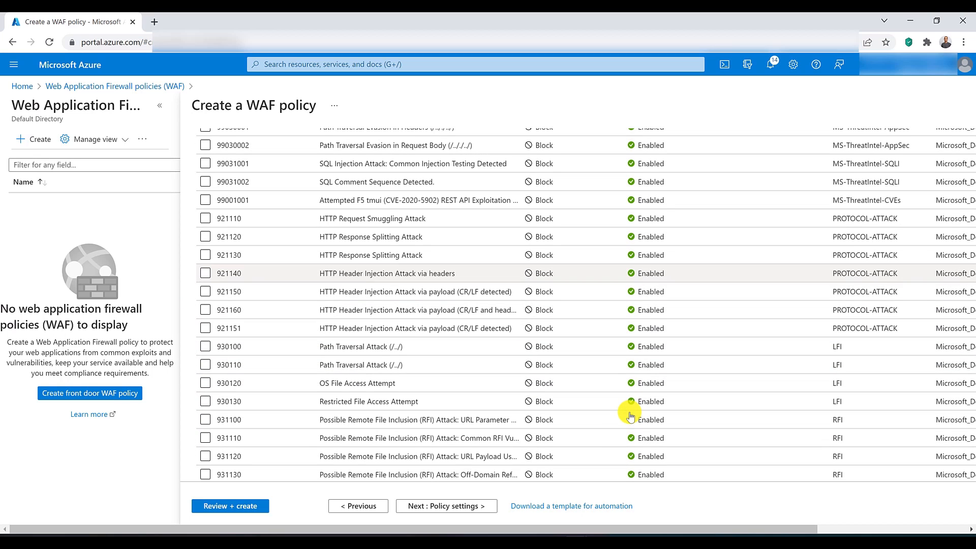
scroll(630, 415, up, 5)
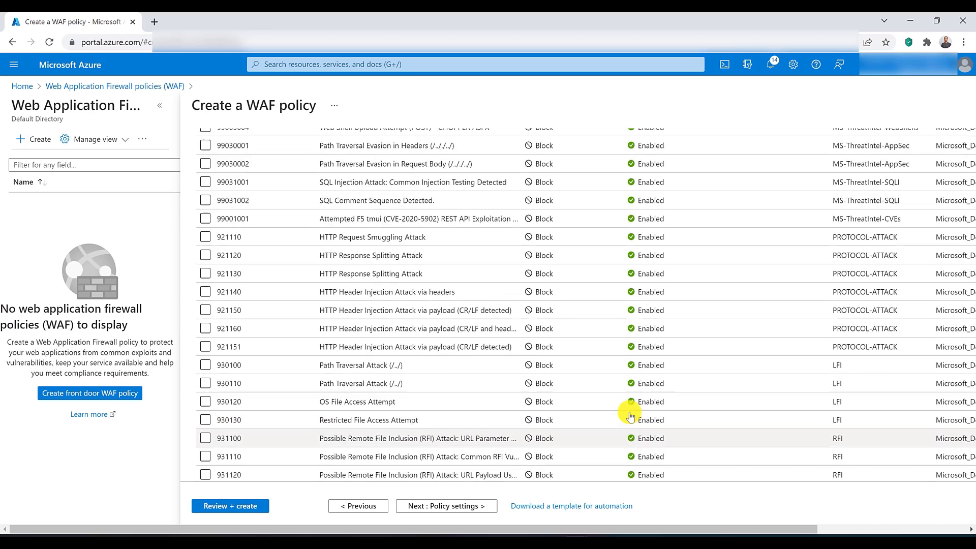
click(205, 245)
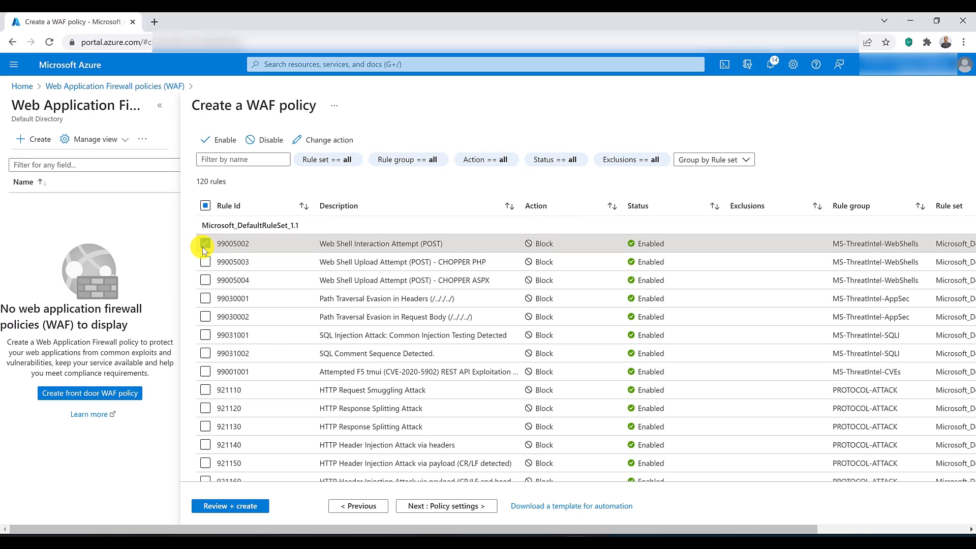
scroll(213, 214, up, 1)
click(265, 198)
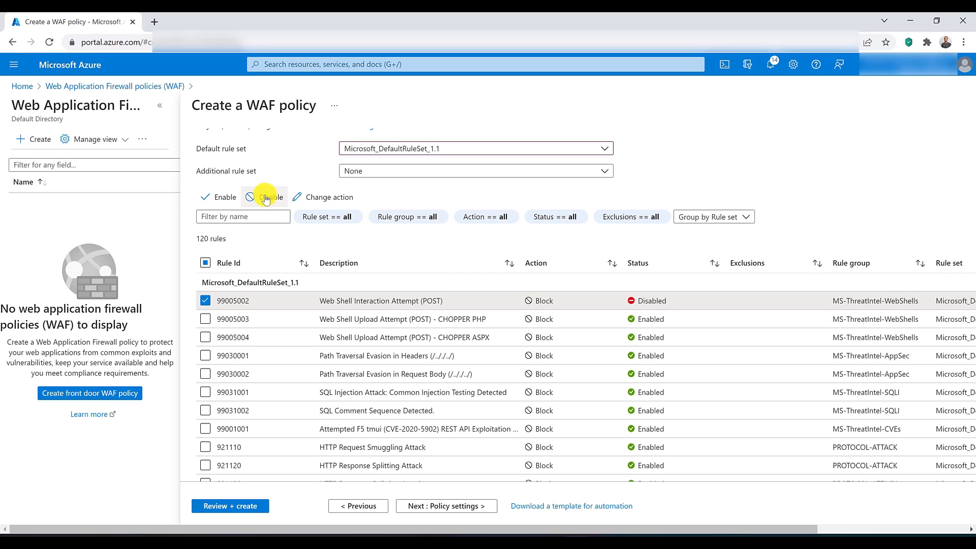
click(226, 199)
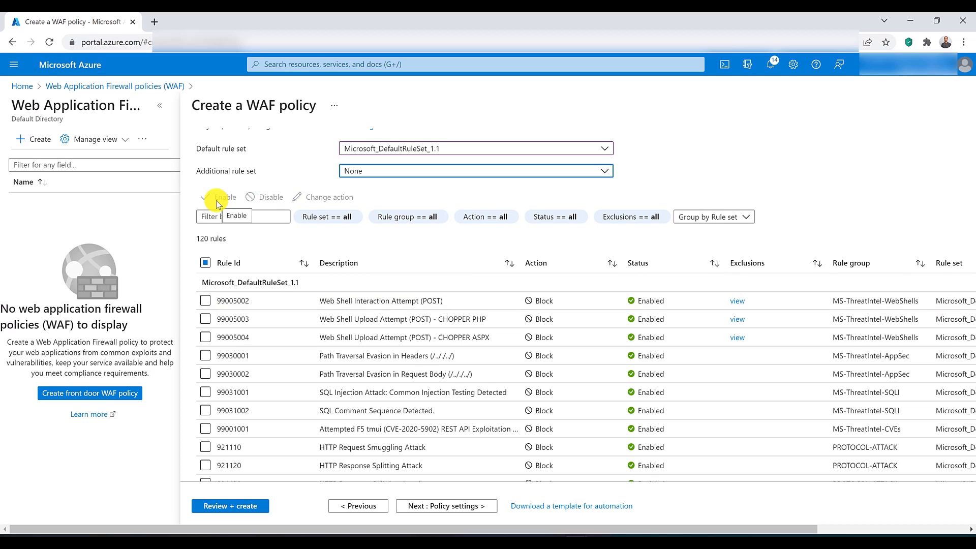
Step: Set the additional rule set to BotProtection_preview-0.1 and select its Malicious Bots rule, Bot00001
click(399, 170)
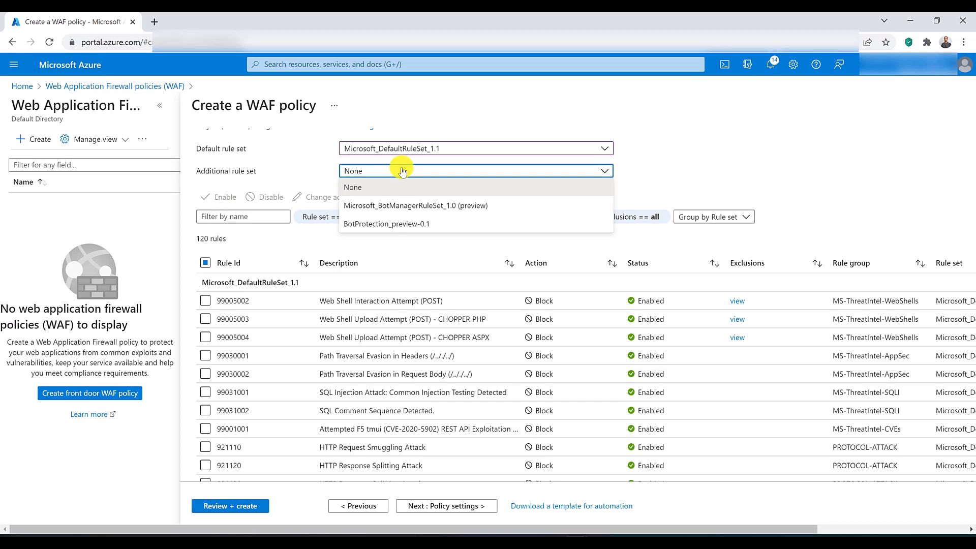
click(400, 226)
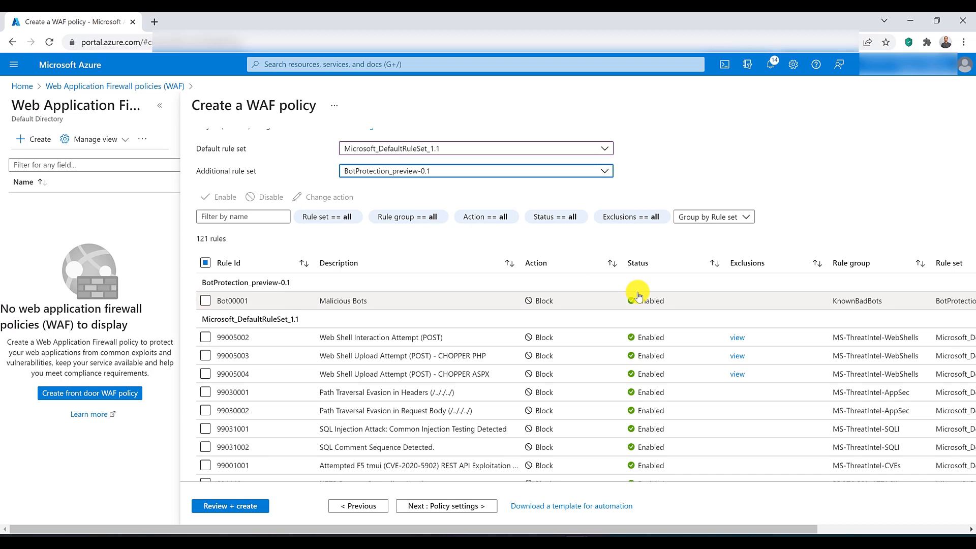
scroll(639, 296, down, 3)
scroll(571, 239, up, 4)
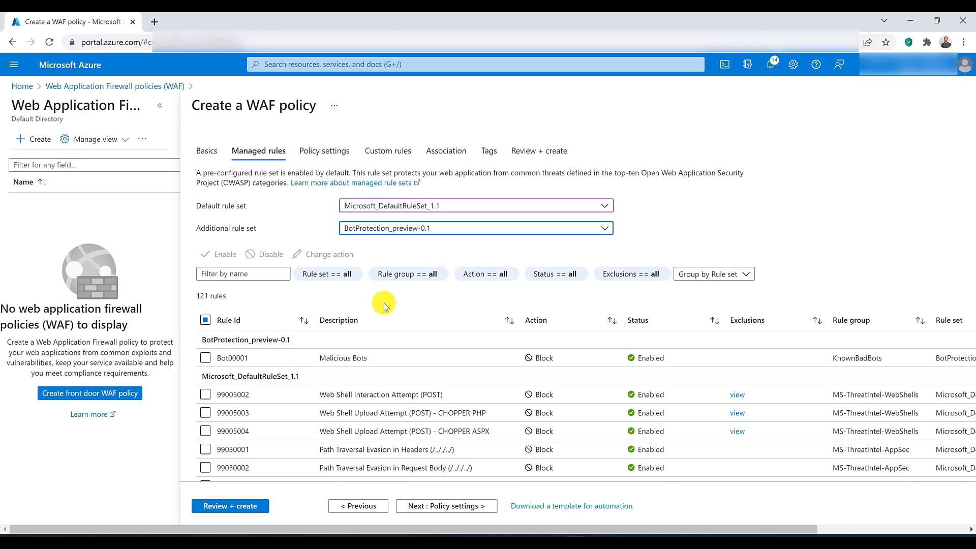
click(206, 358)
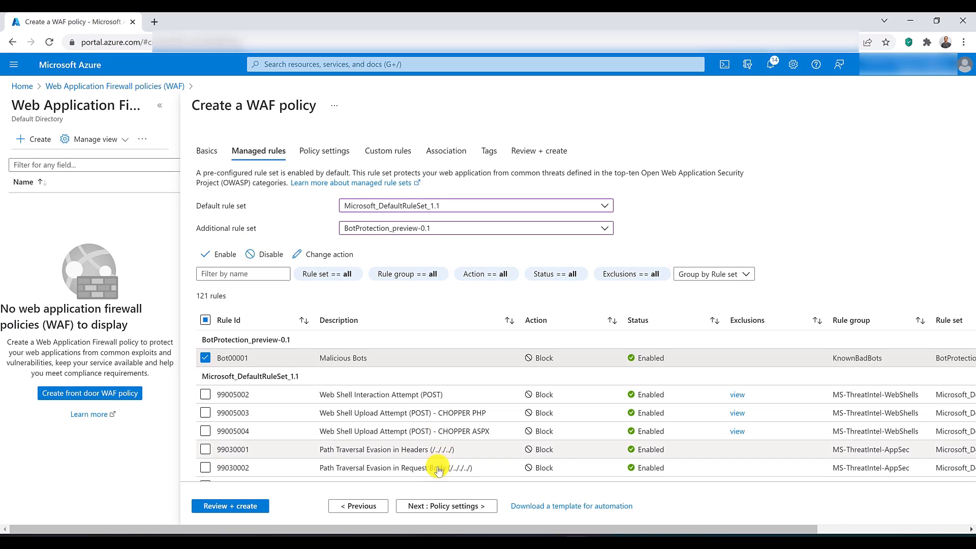
Step: Keep the default policy settings and start a custom rule named mycustomrule with priority 1
click(446, 506)
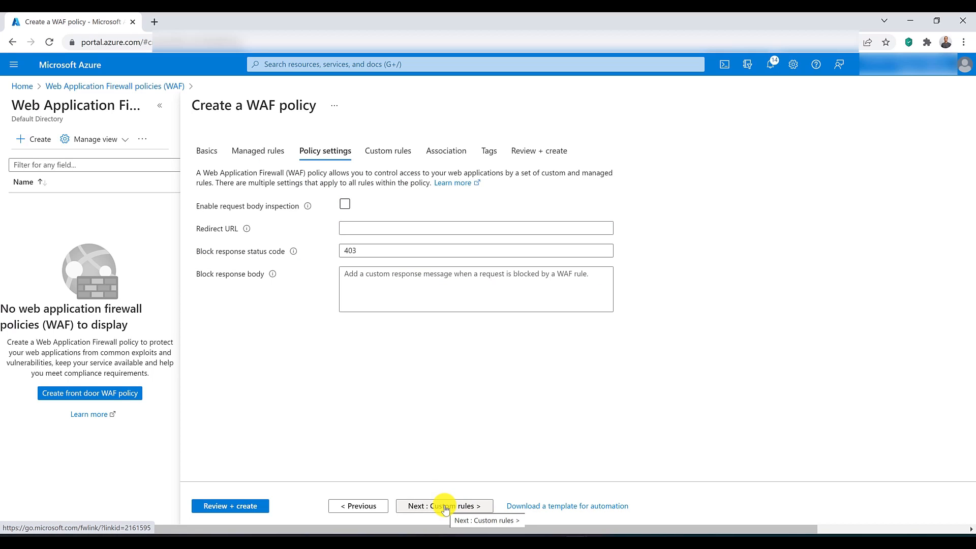
click(446, 506)
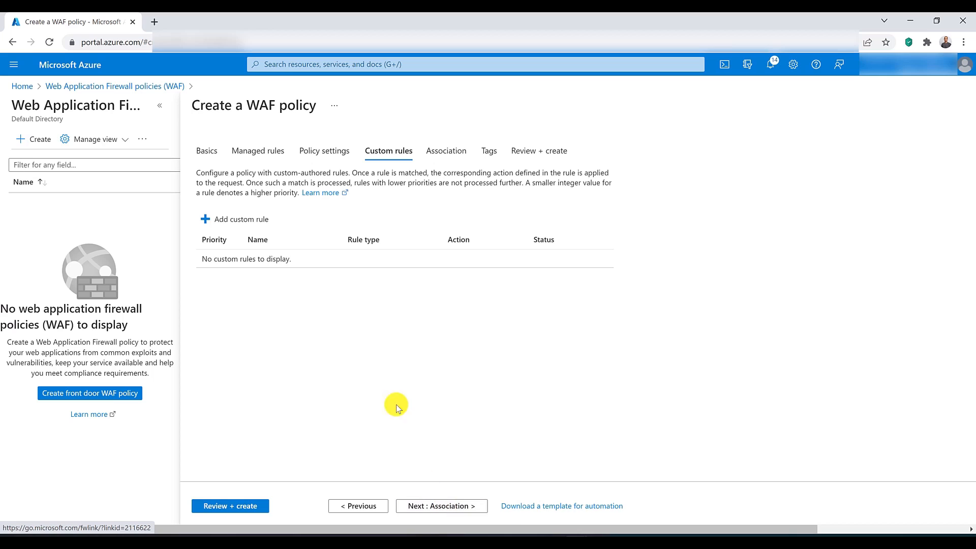
click(243, 223)
click(820, 158)
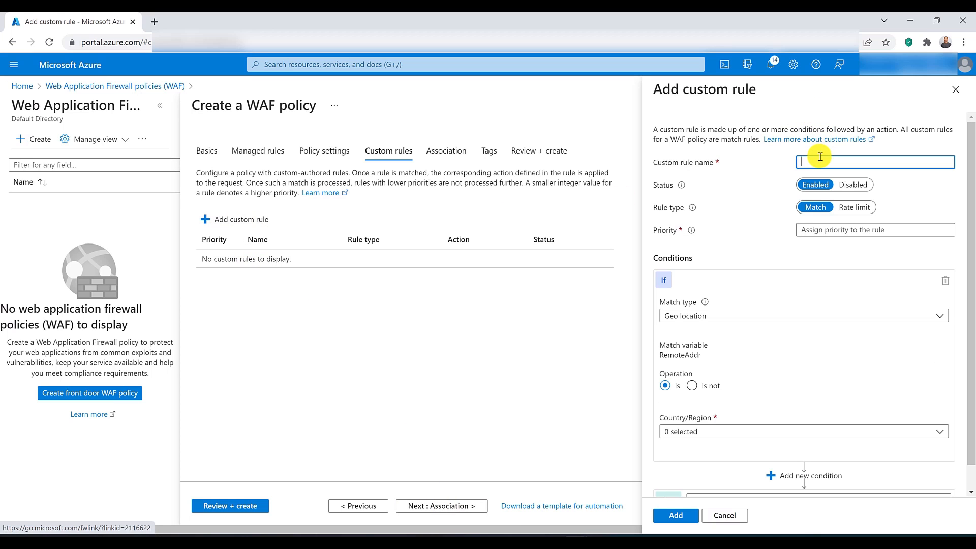
text(mycustom)
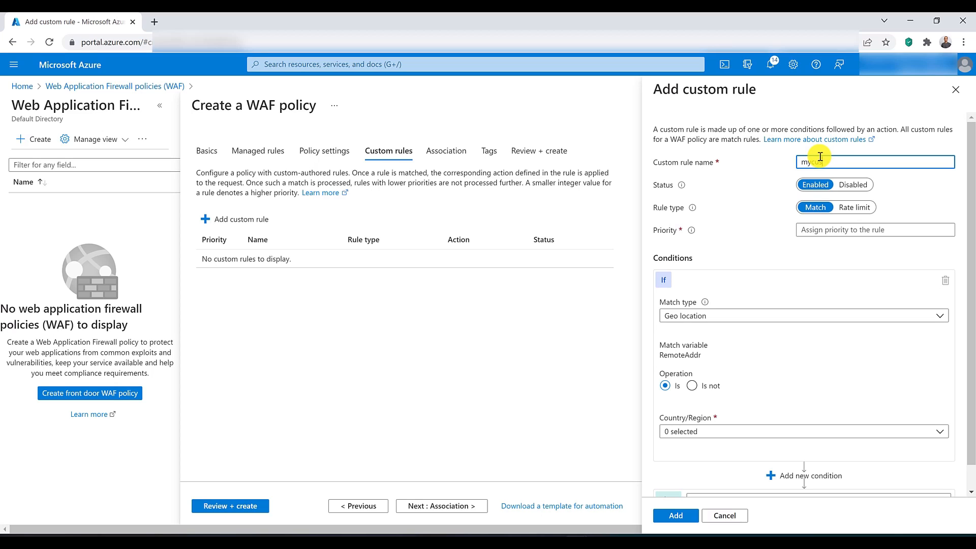
text(rule)
click(813, 235)
text(1)
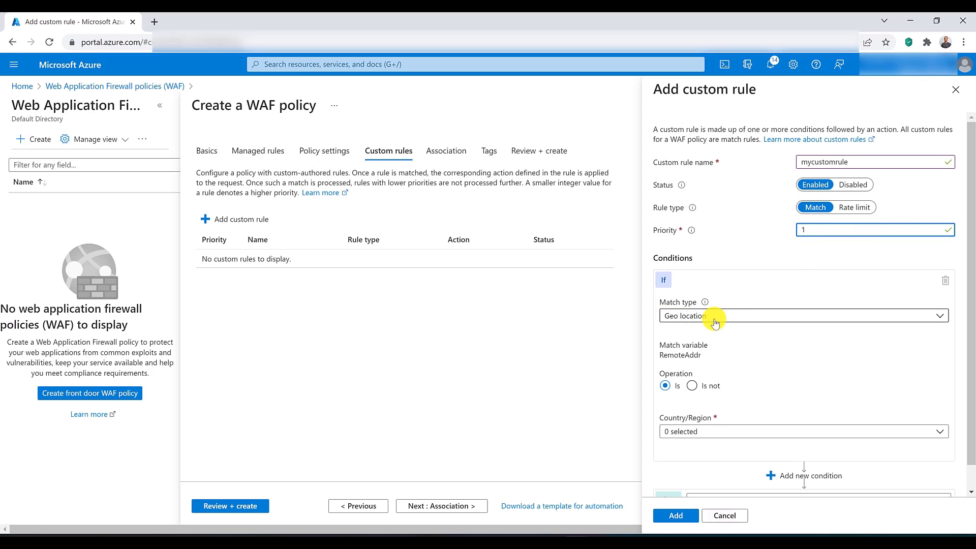
Step: Make the custom rule deny traffic whose geo location is not Australia, and add it to the policy
click(692, 386)
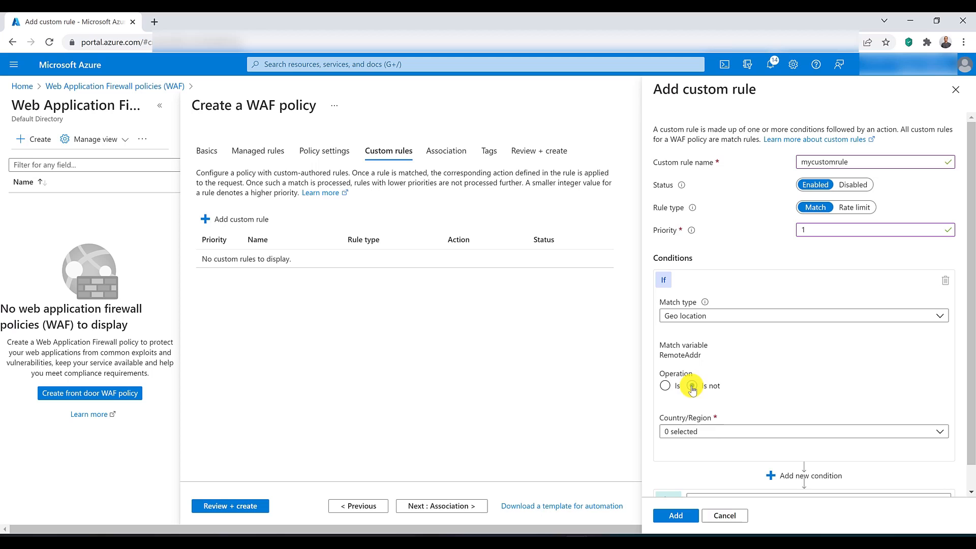
click(708, 431)
click(670, 338)
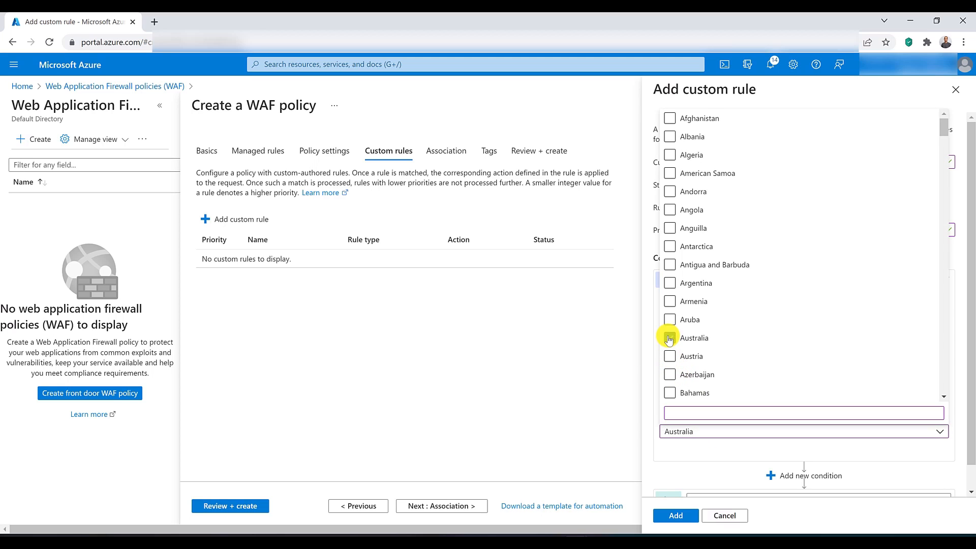
click(653, 414)
scroll(694, 451, down, 1)
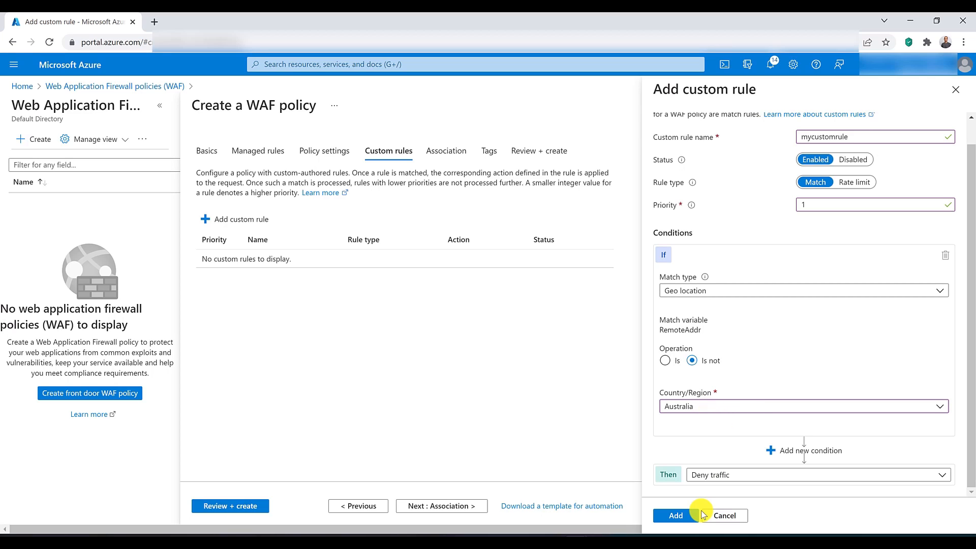
click(676, 516)
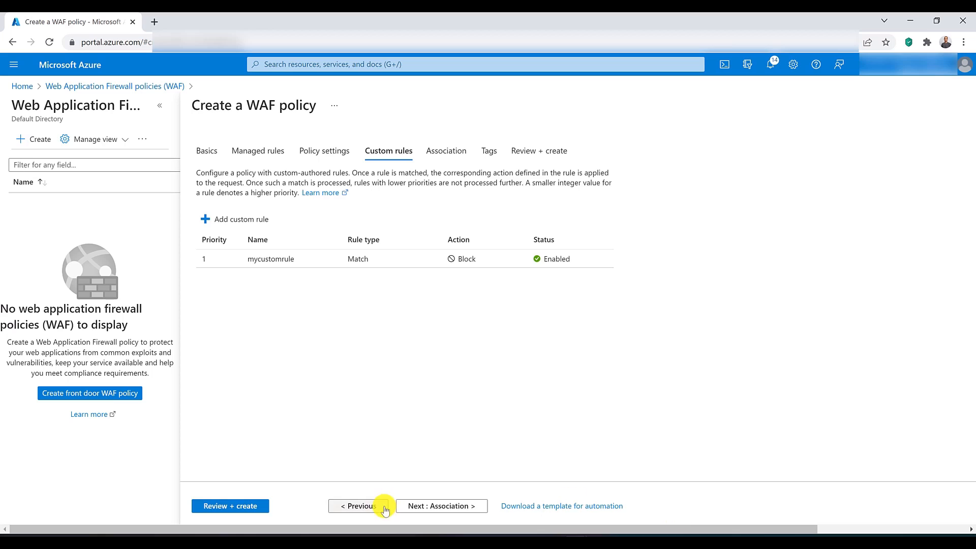
Step: Create the WAF policy without associating a frontend host
click(425, 506)
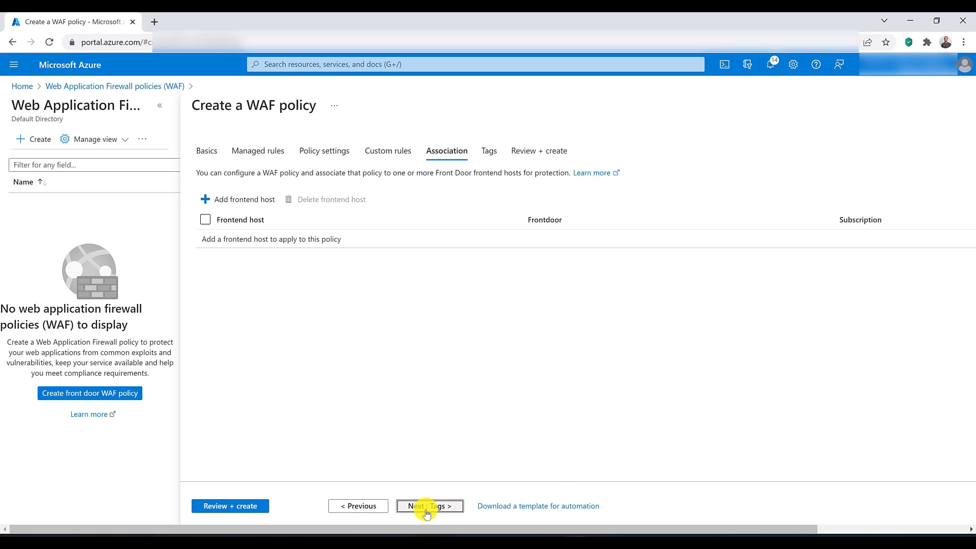
click(235, 203)
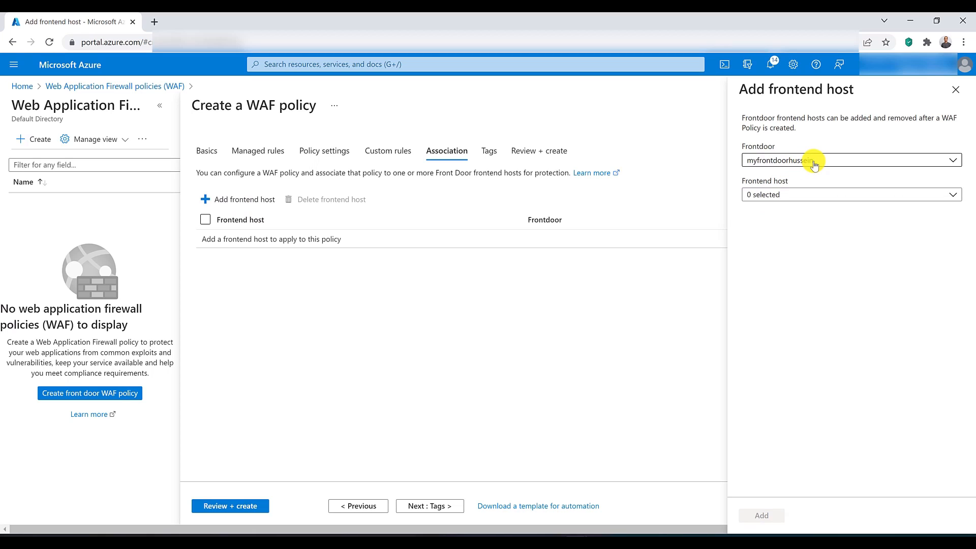
click(956, 91)
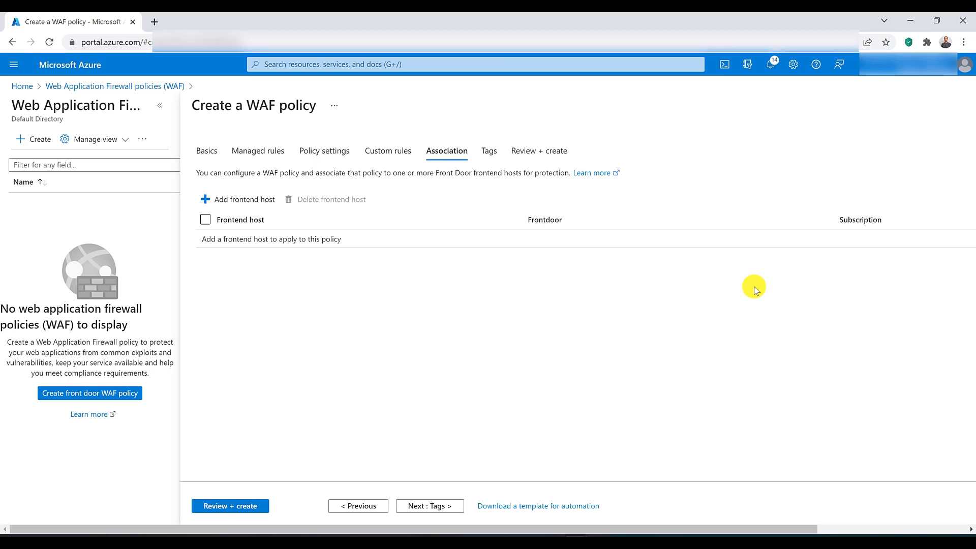
click(222, 507)
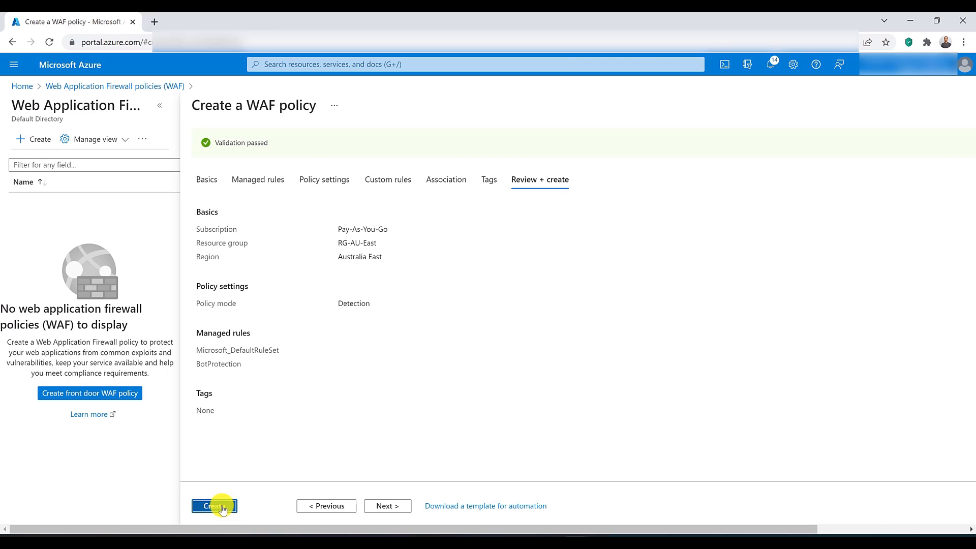
click(222, 508)
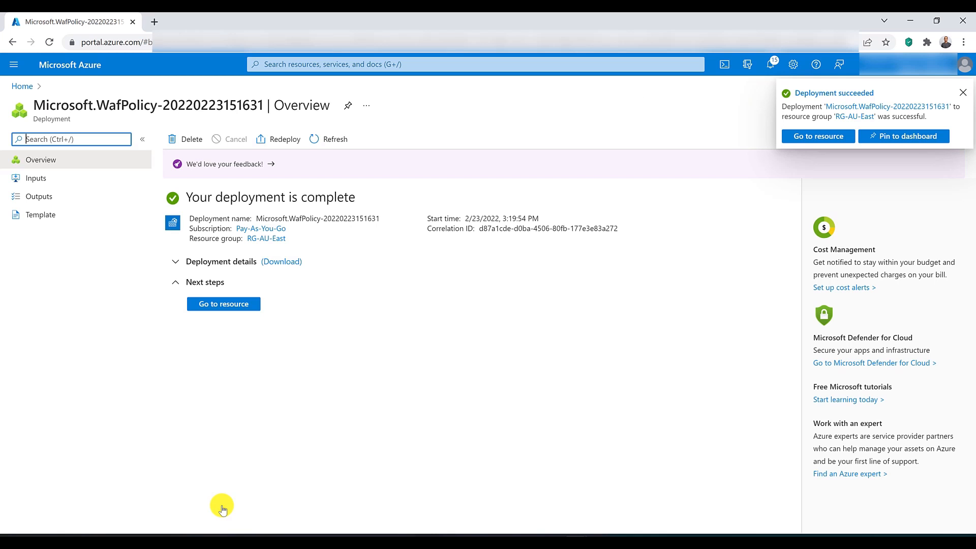
Step: Open the existing Front Door in the RG-AU-East resource group and show its web application firewall settings
click(318, 65)
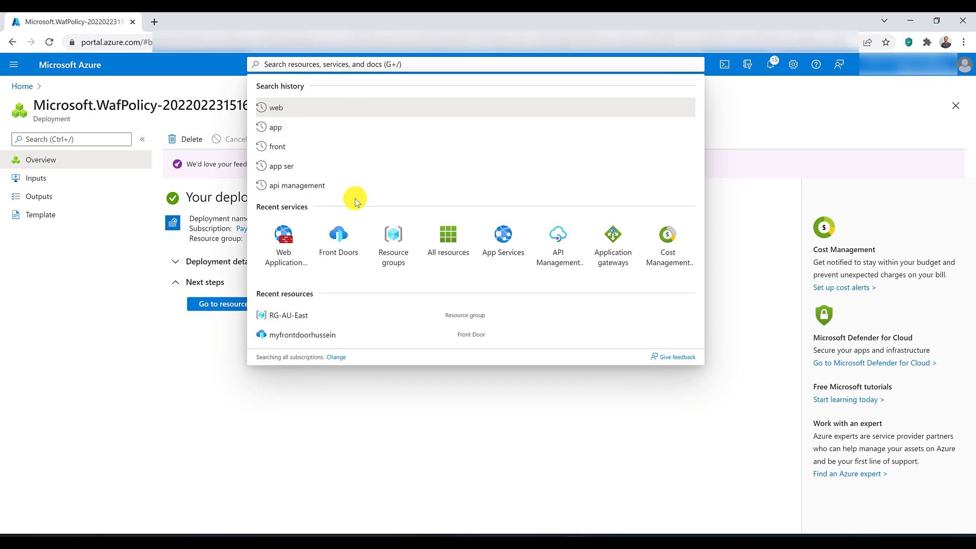
click(334, 235)
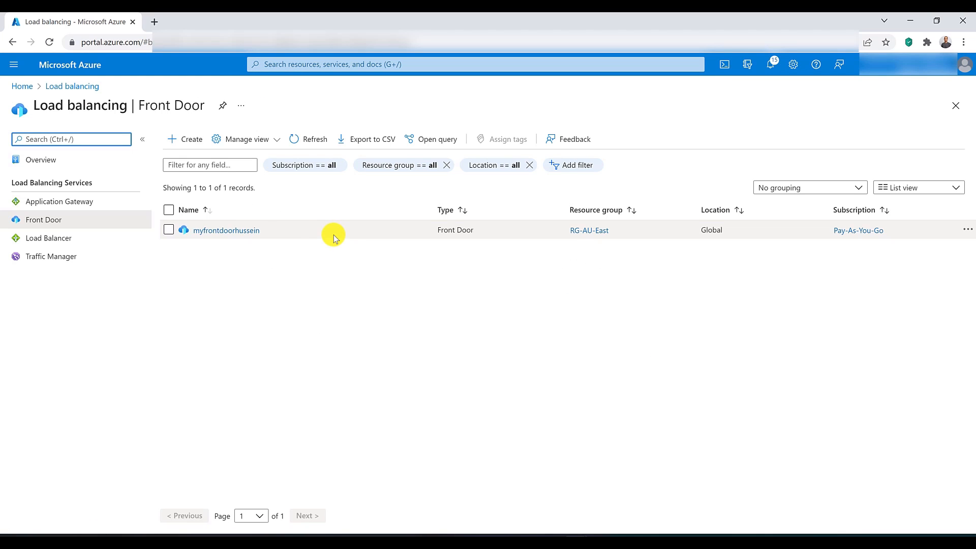
click(246, 230)
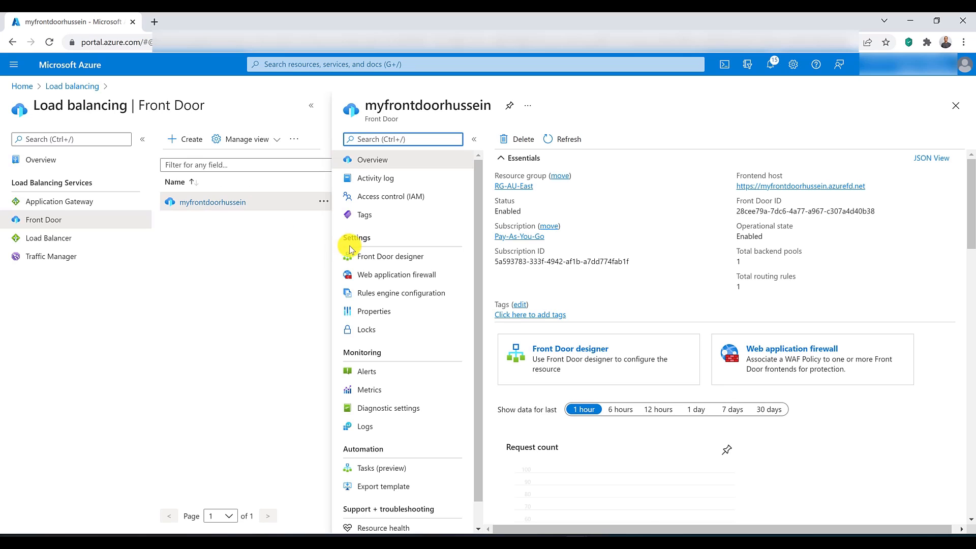
click(356, 281)
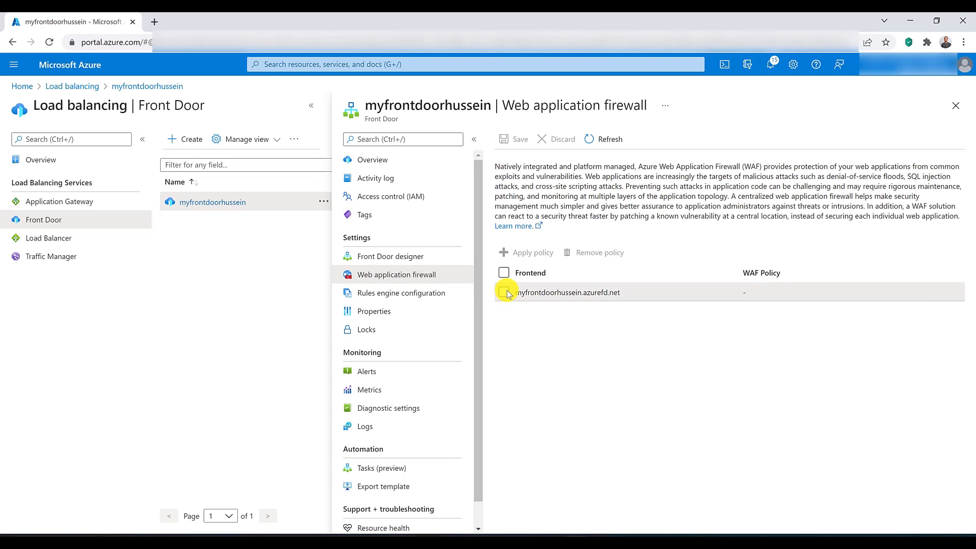
Step: Apply the WAFFrontDoorPolict policy to the Front Door's azurefd.net frontend and save the association
click(504, 292)
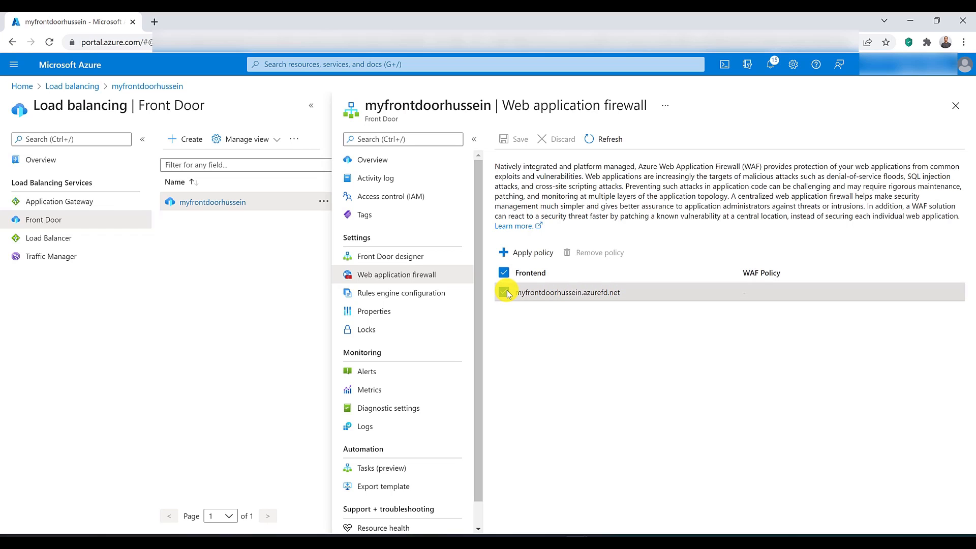
click(531, 254)
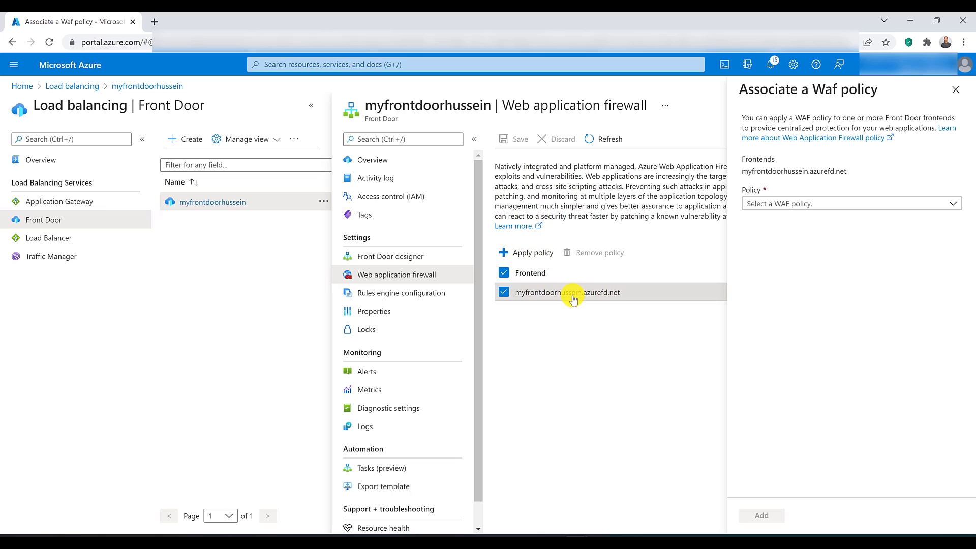
click(811, 203)
click(810, 244)
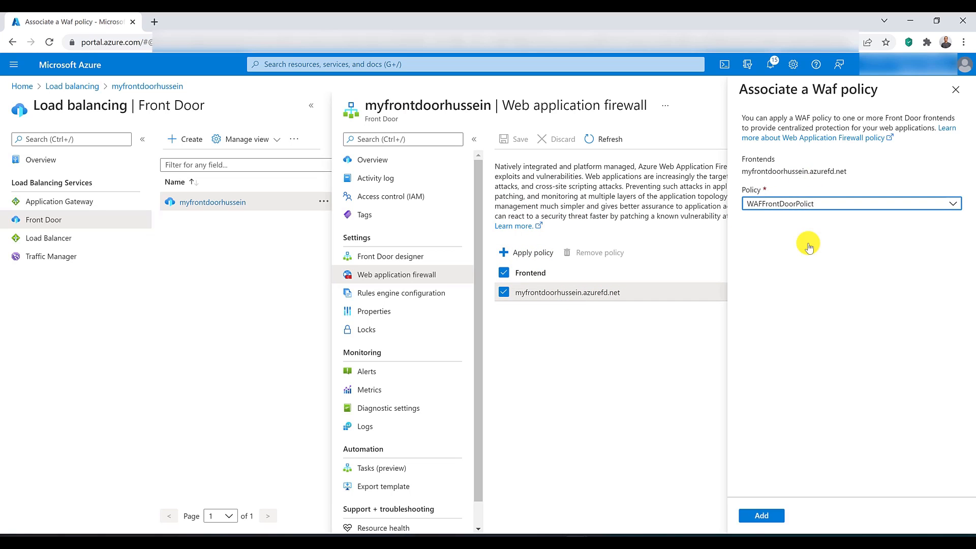
click(773, 514)
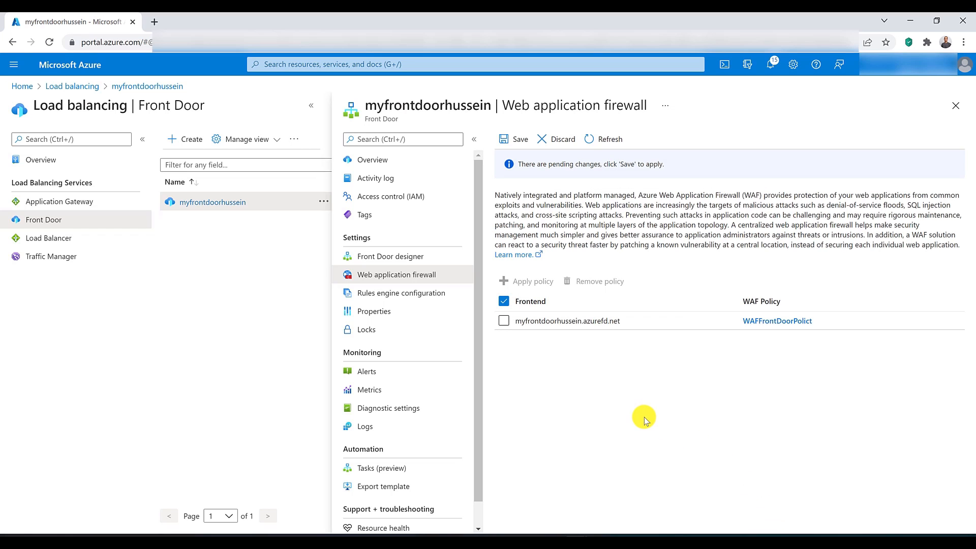
click(519, 144)
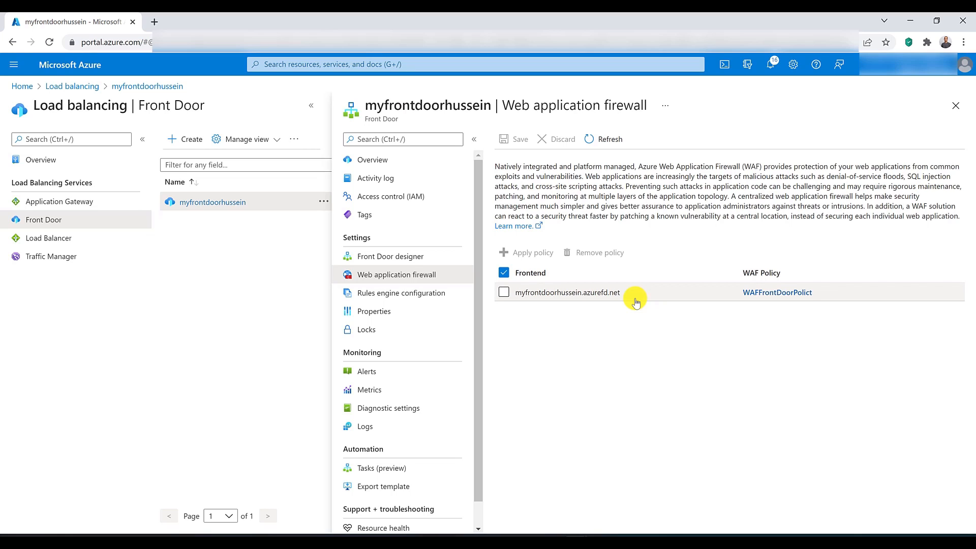
Step: Remove the WAF policy from the azurefd.net frontend and save the change
click(504, 294)
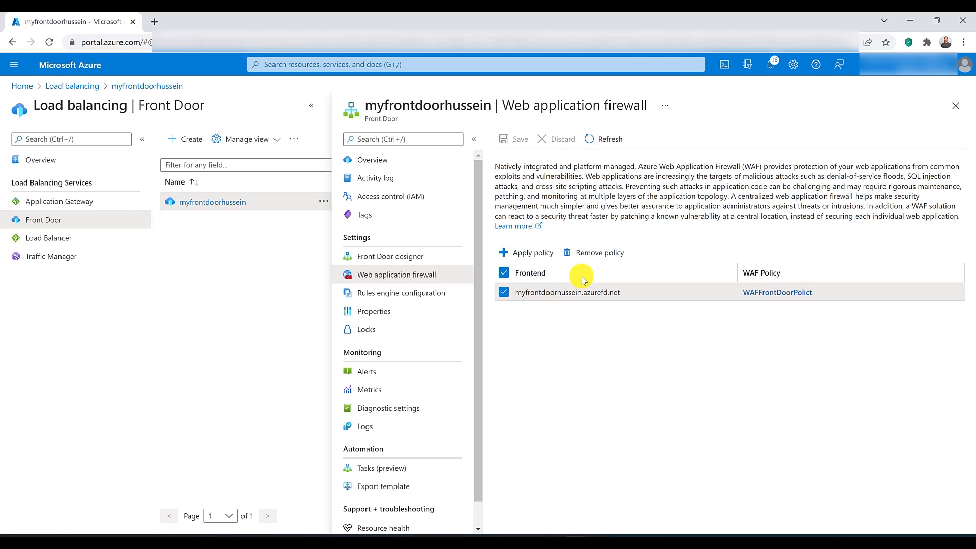
click(597, 253)
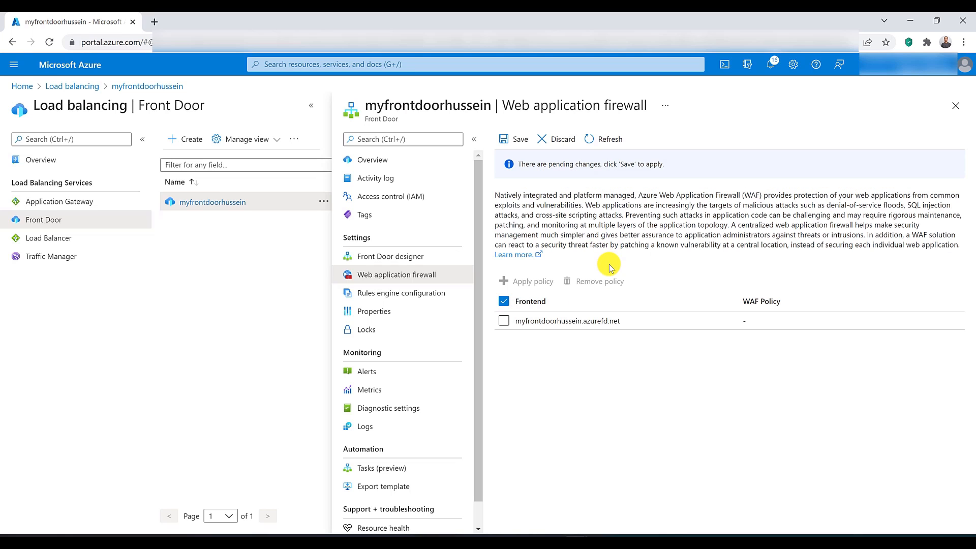
click(516, 140)
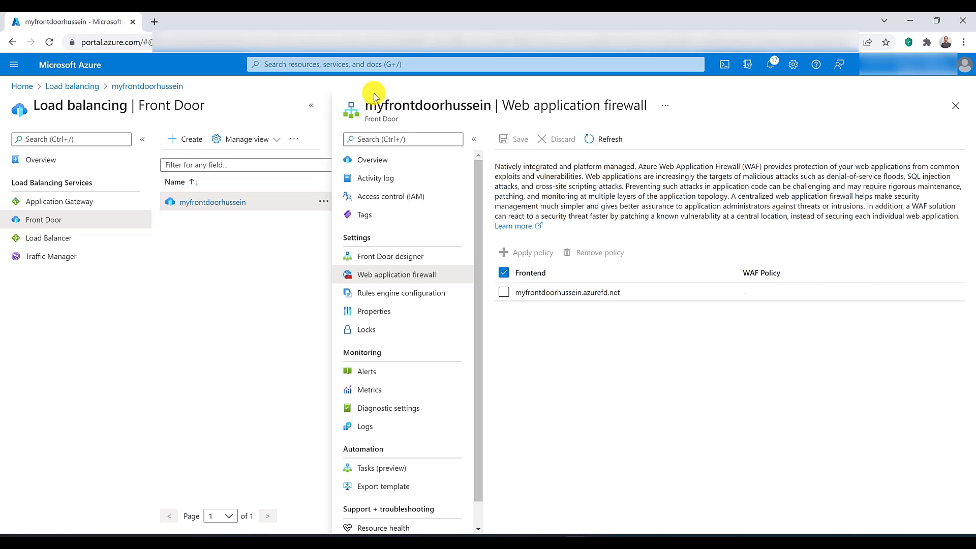
Step: Open the Web Application Firewall policies list in a separate browser tab, delete the WAFFrontDoorPolict policy and close that tab
click(356, 64)
middle_click(349, 241)
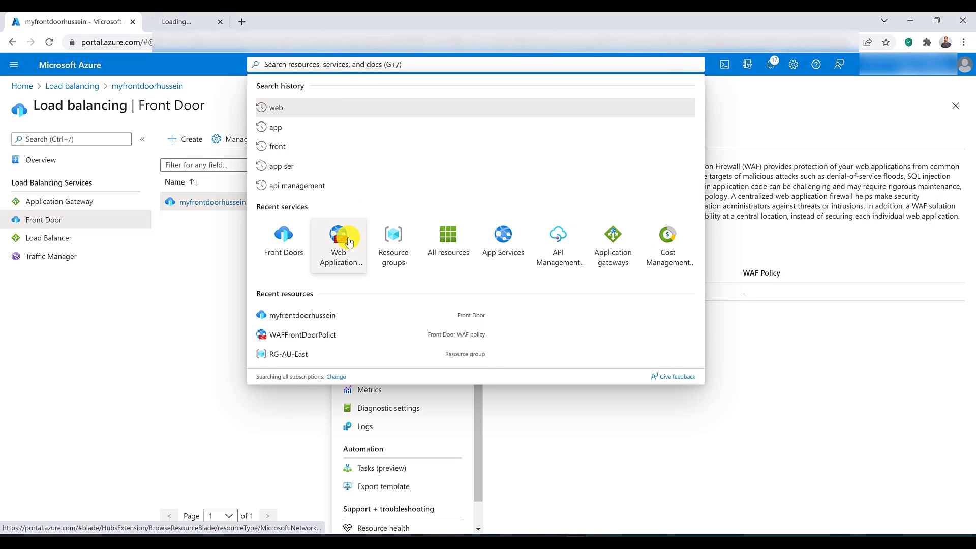
click(216, 20)
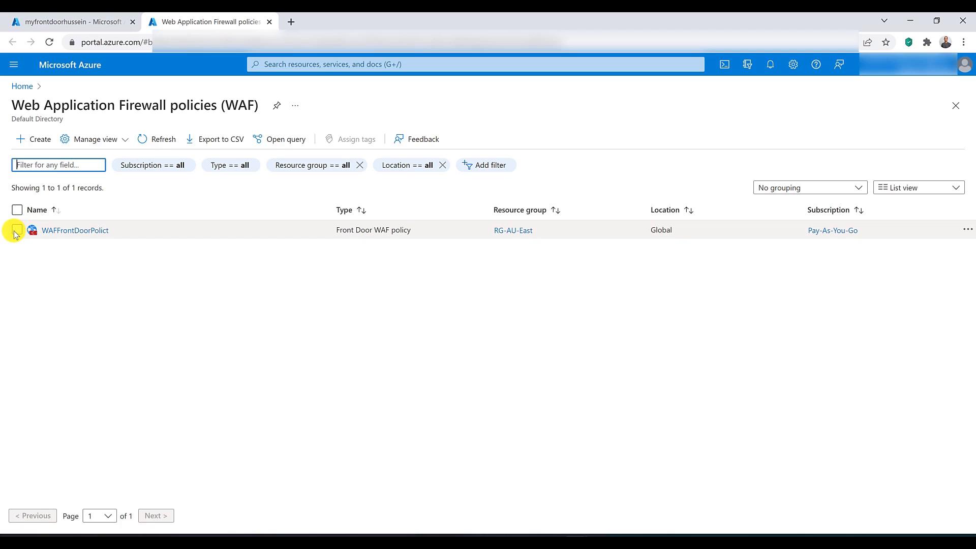
click(17, 230)
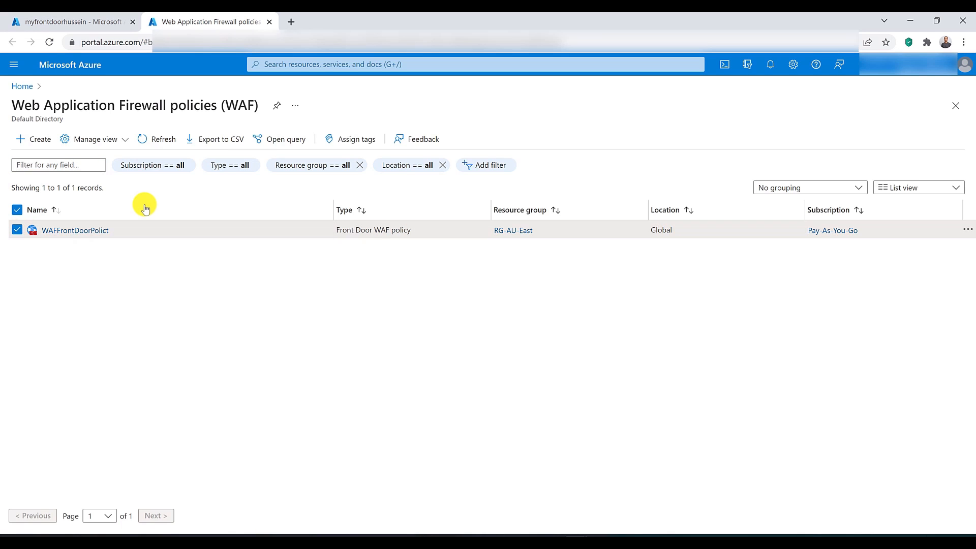
click(84, 231)
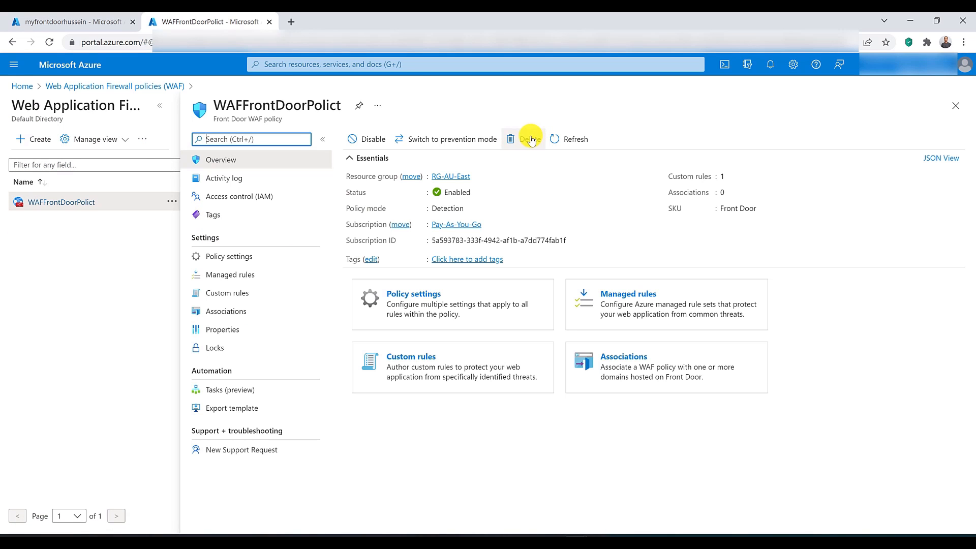
click(529, 140)
click(366, 202)
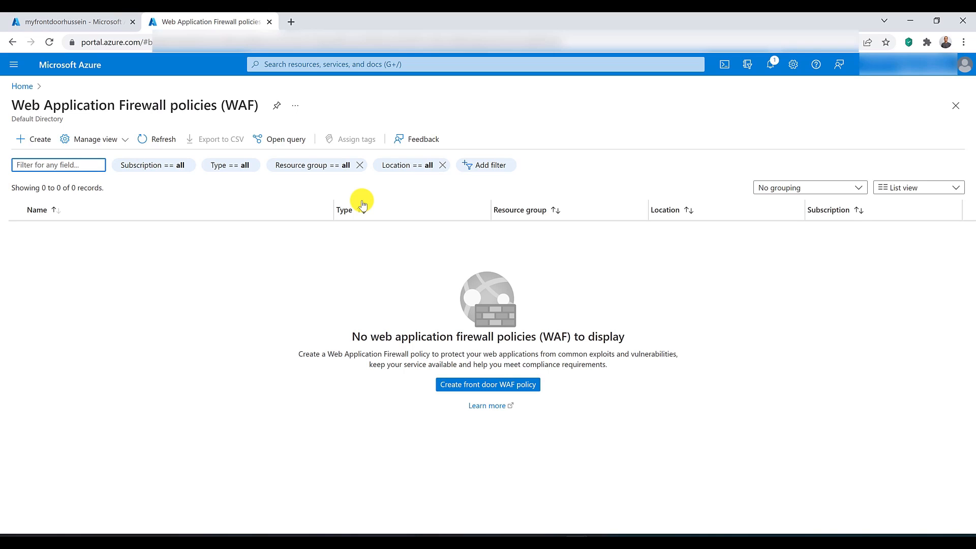
key(ctrl+w)
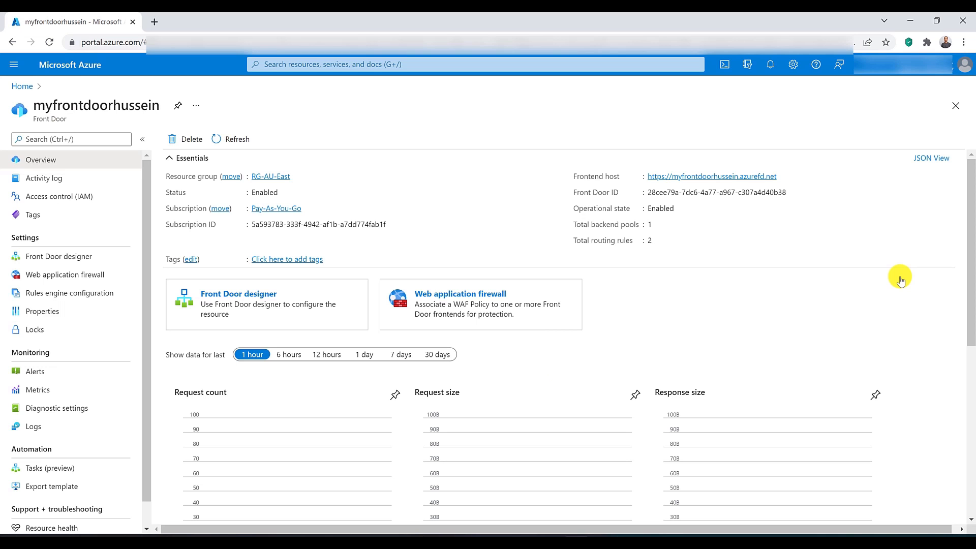
Step: Open the BackendRouting routing rule in the Front Door designer and enable caching for it
click(56, 254)
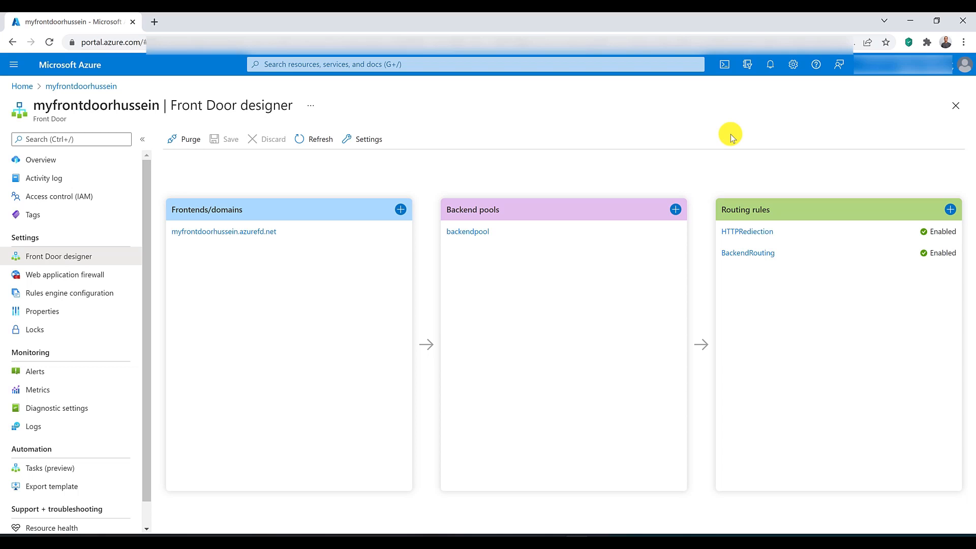
click(750, 253)
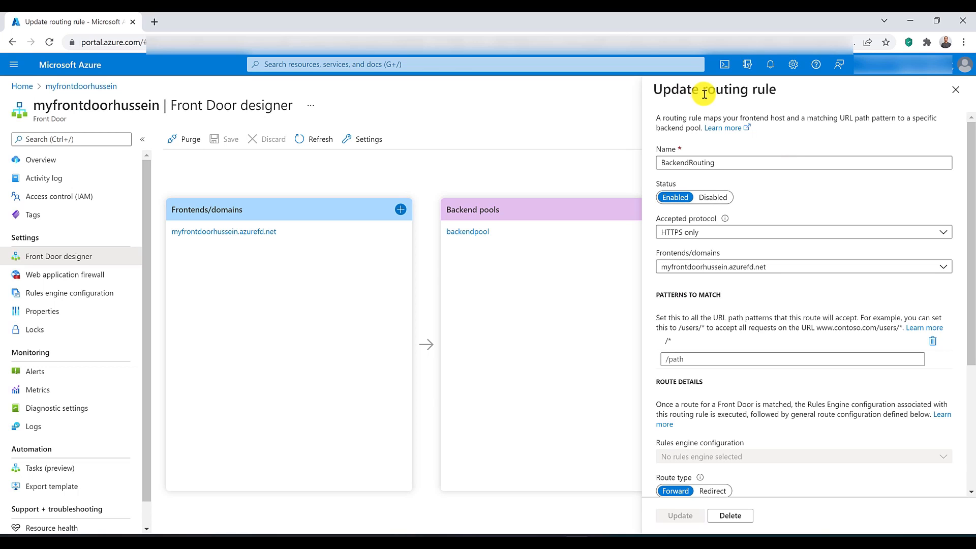
scroll(717, 168, down, 4)
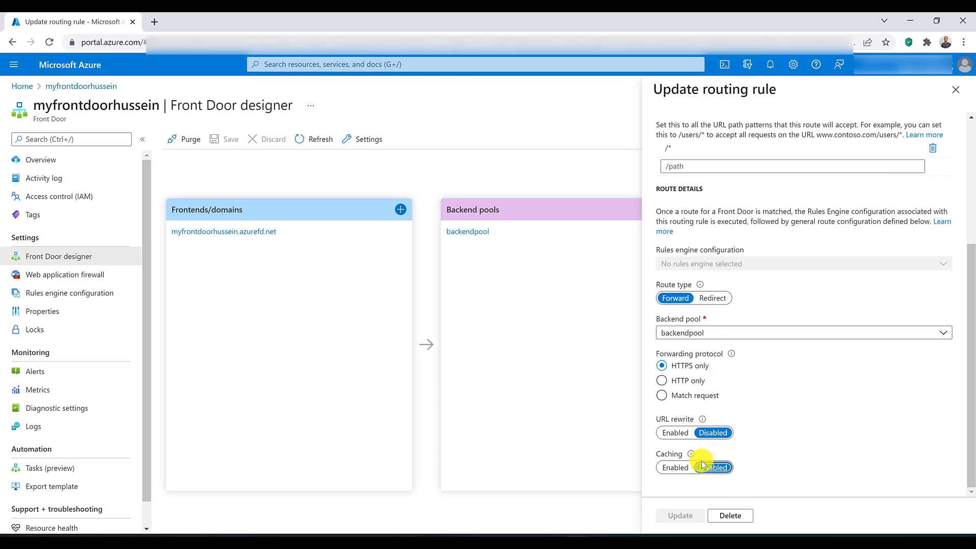
click(674, 467)
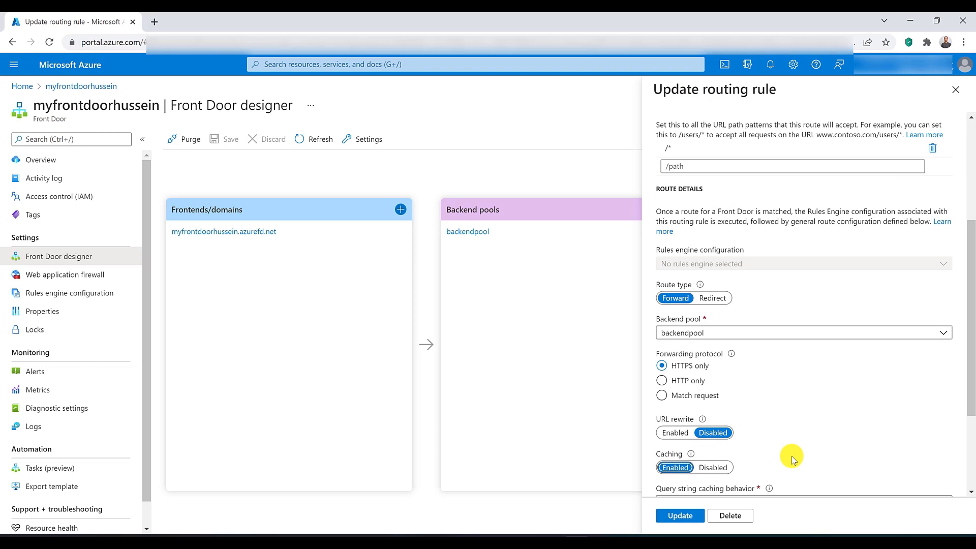
scroll(794, 459, down, 3)
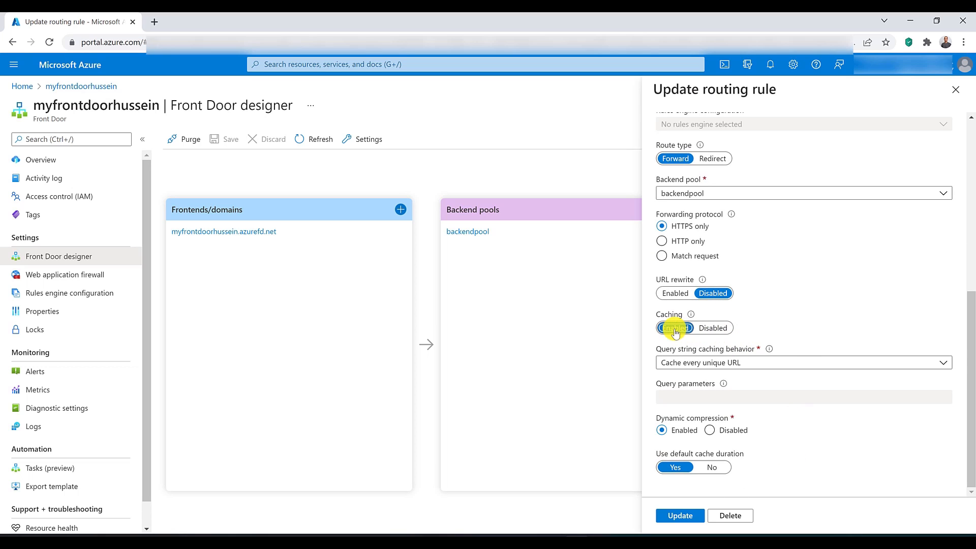
Step: Review the query string caching options, keep Cache every unique URL, and turn off the default cache duration
click(710, 370)
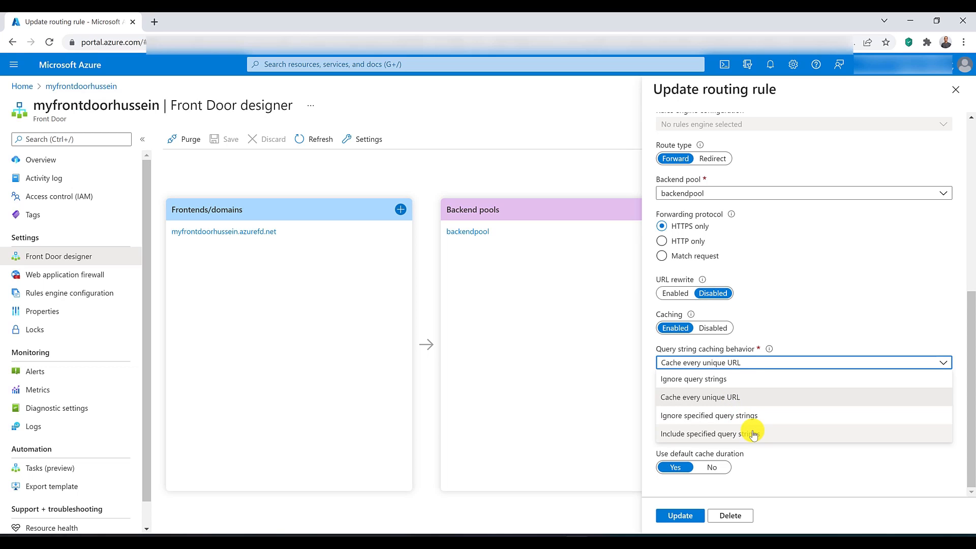
click(821, 454)
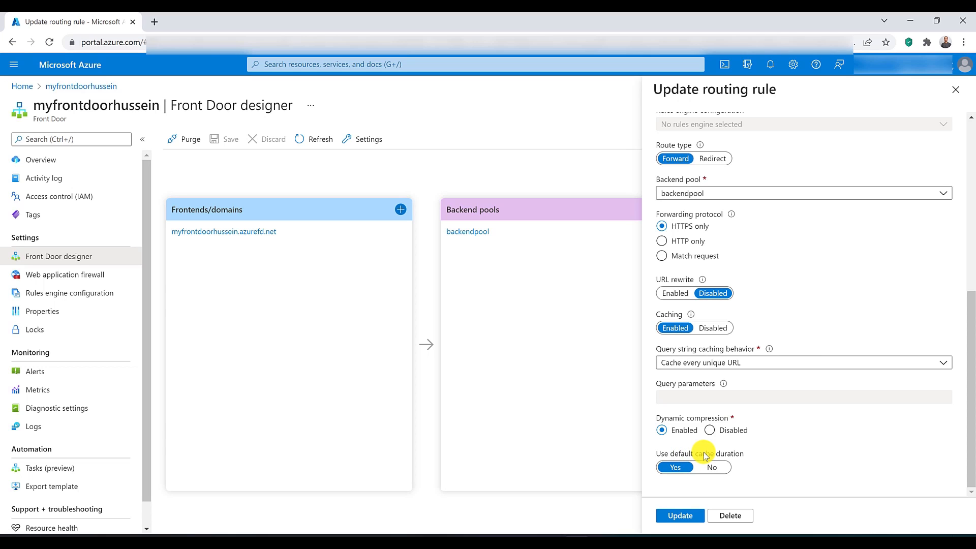
click(713, 468)
scroll(799, 466, down, 1)
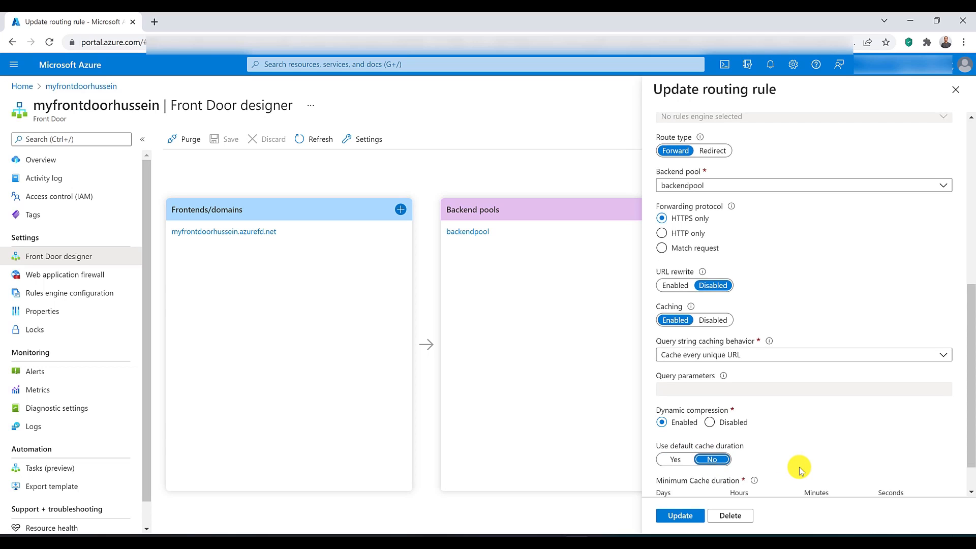
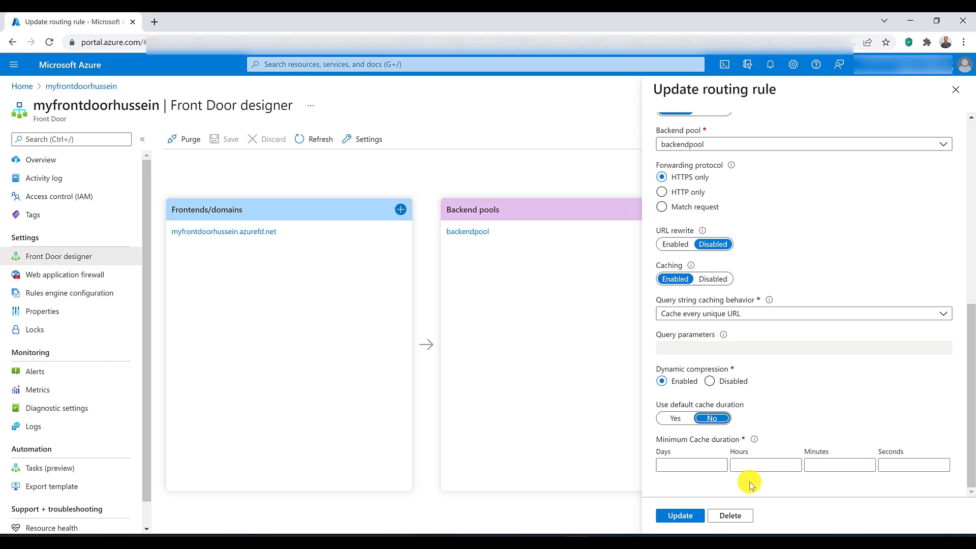
Step: Discard the unsaved edits to the BackendRouting routing rule and open the Front Door cache purge settings
click(956, 91)
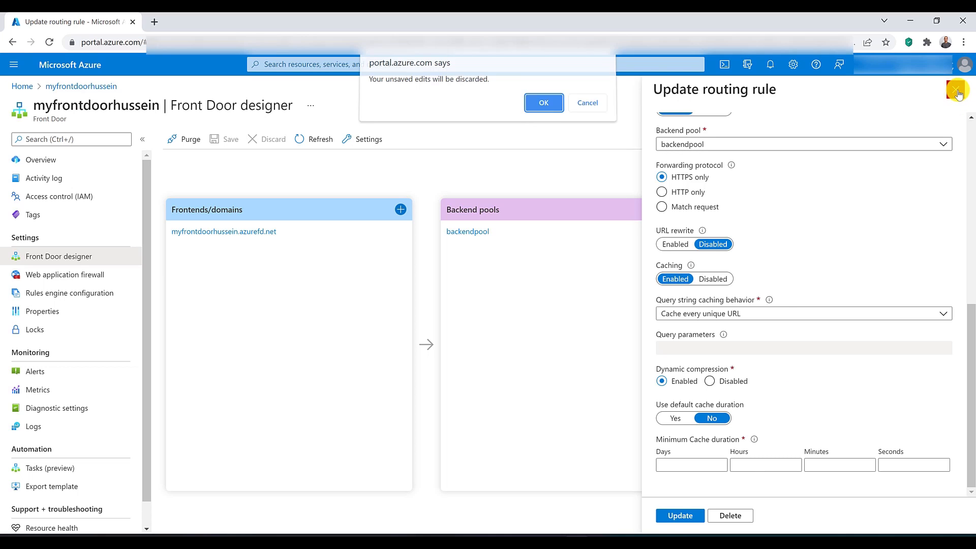
click(544, 103)
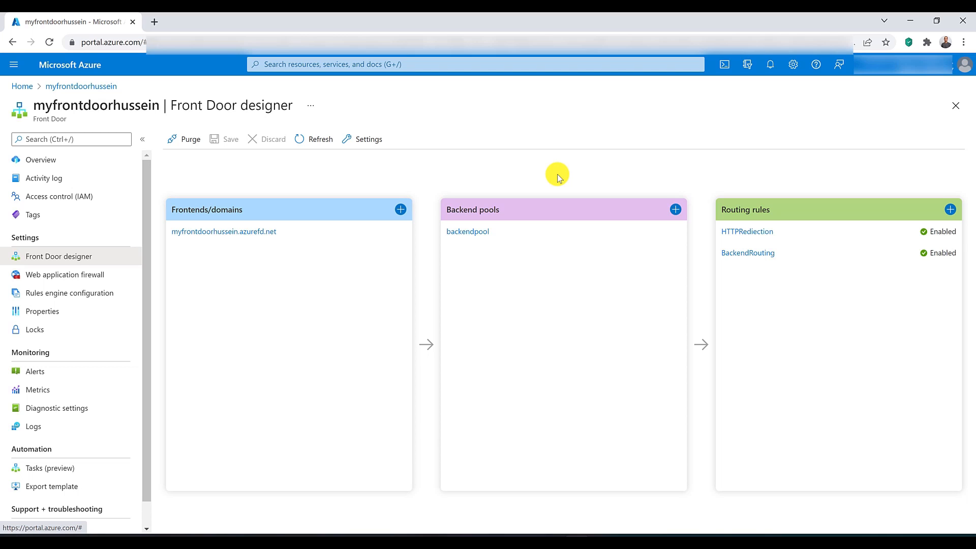
click(190, 141)
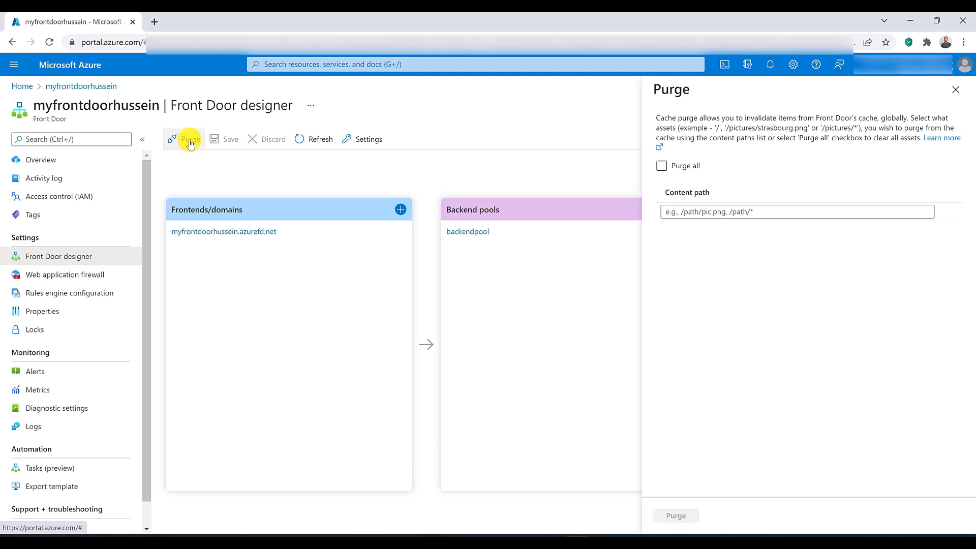
Step: Try the Purge all option and clear it again to allow individual content paths
click(662, 167)
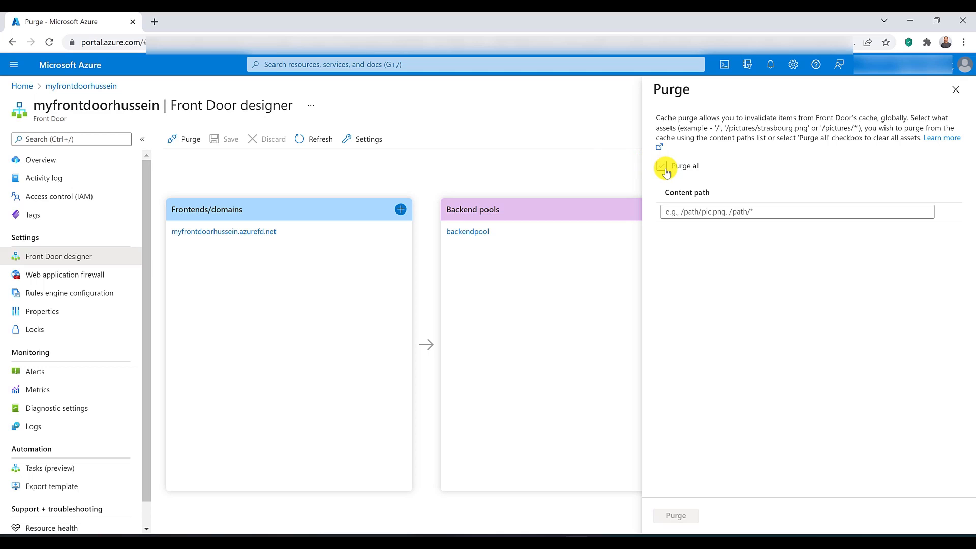
click(662, 168)
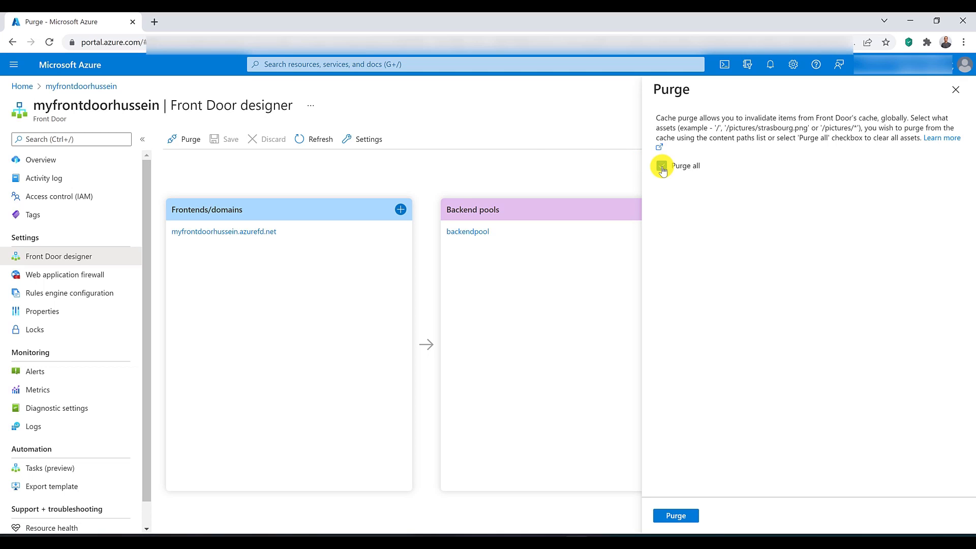
click(663, 167)
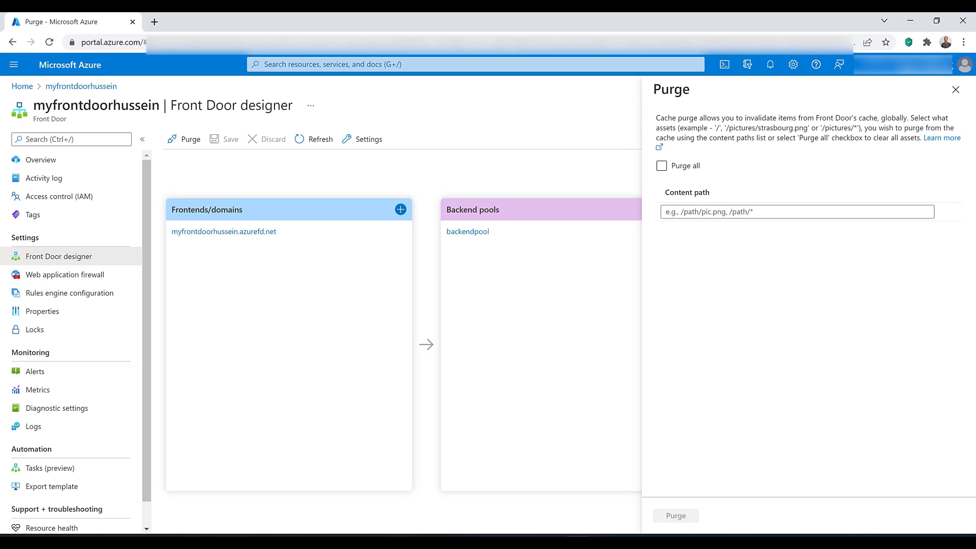
Step: Add / and /pic/welcome.png as content paths to purge from the cache
click(708, 212)
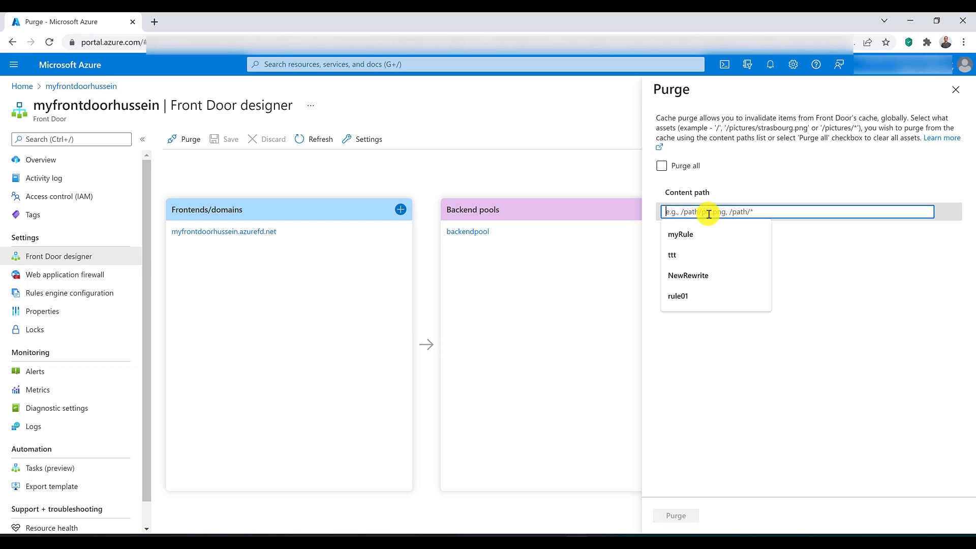
text(/)
click(727, 230)
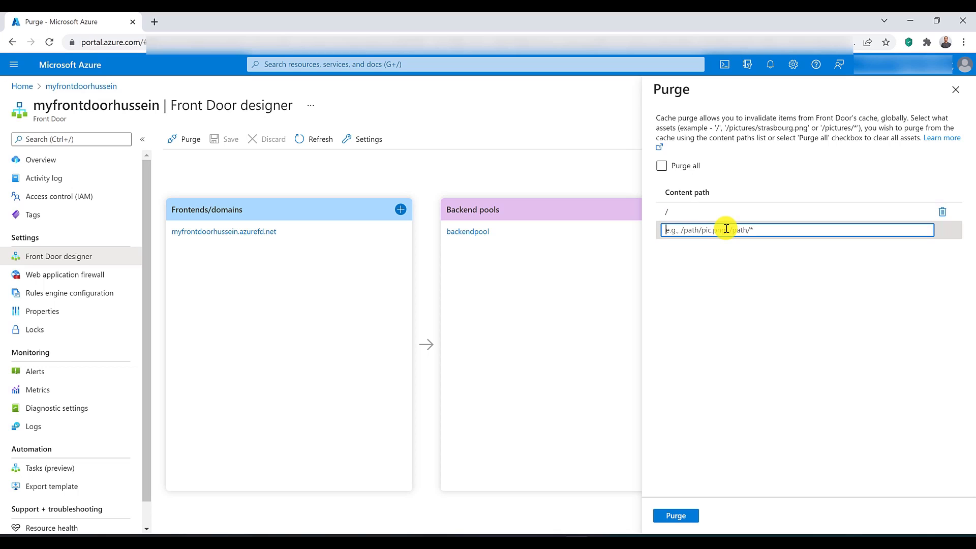
text(/)
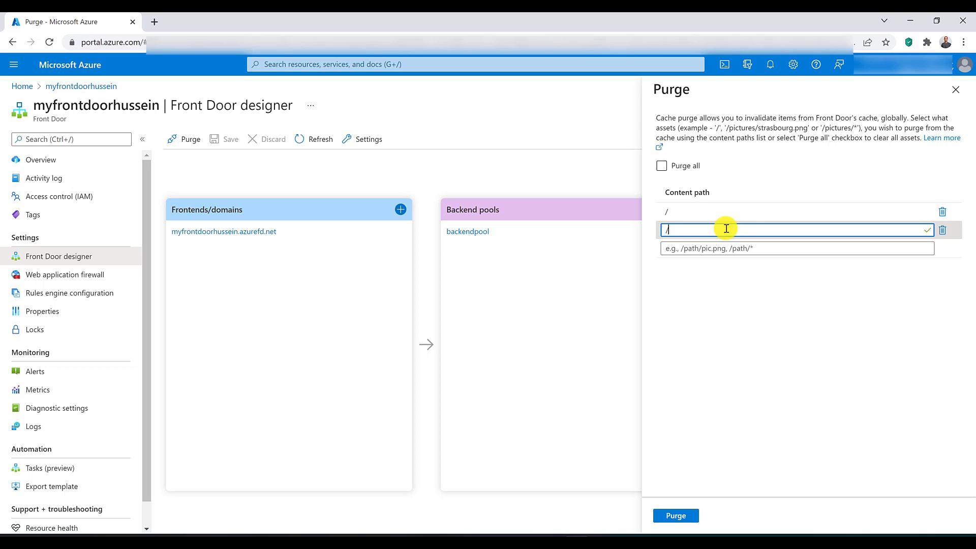
text(pric)
key(BackSpace)
key(BackSpace)
text(ic/welcome.png)
key(Tab)
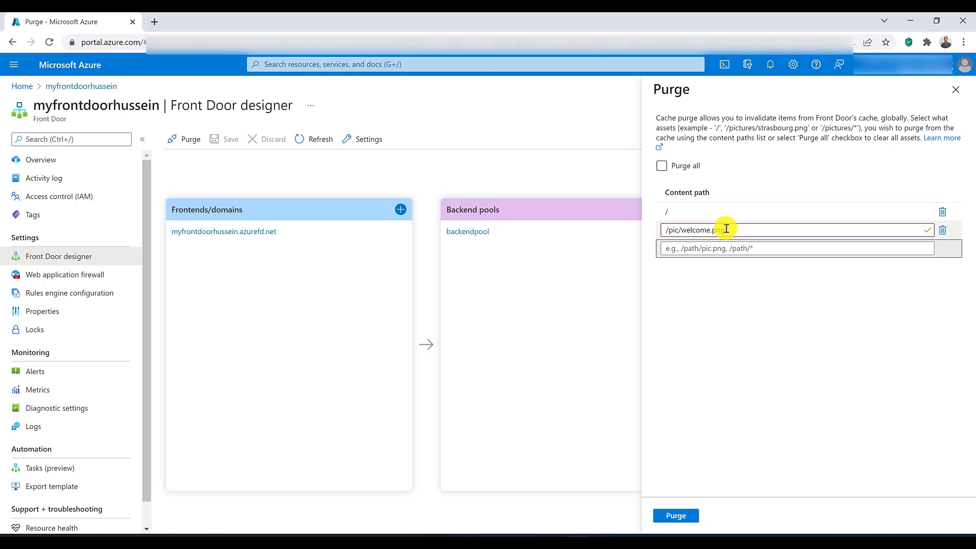
Step: Add /docs/* as another content path to purge and select the Purge all option
click(726, 247)
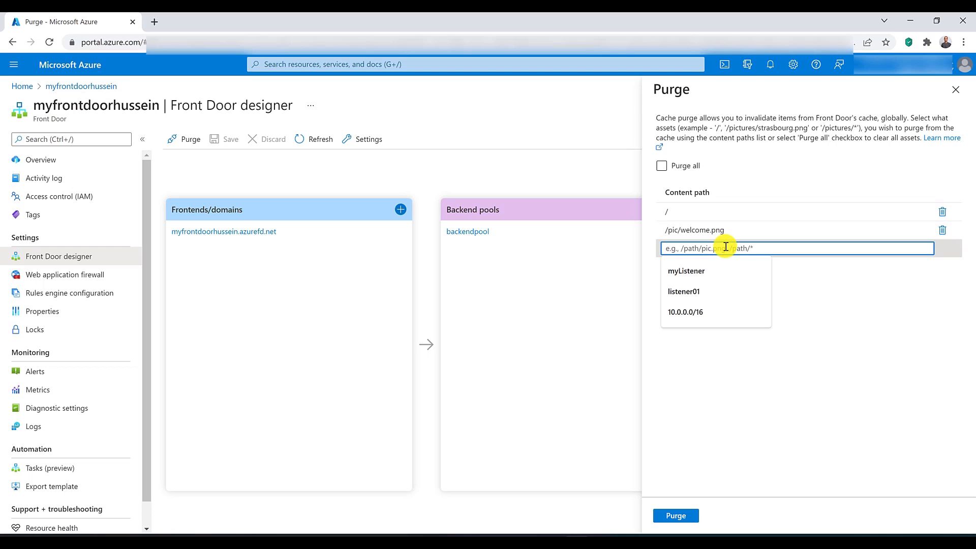
text(/docs)
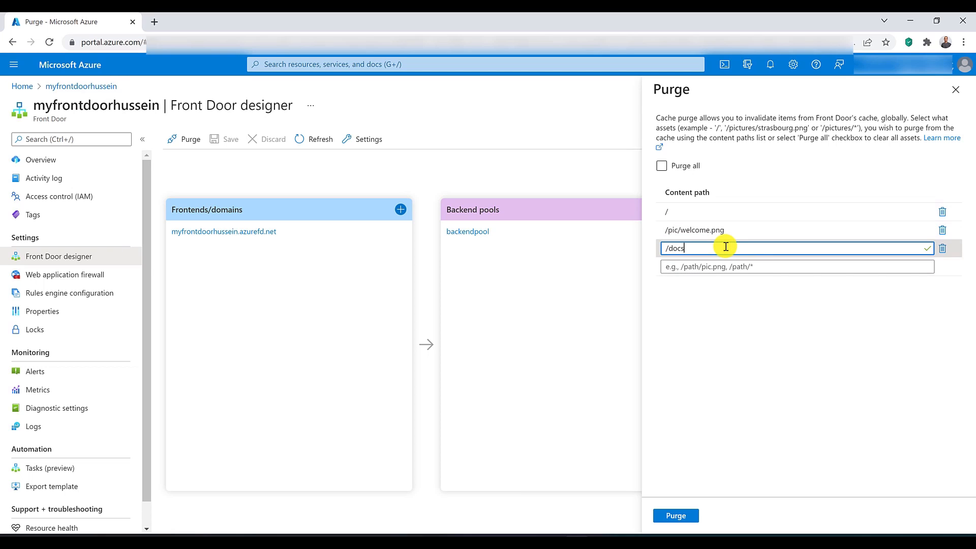
text(/*)
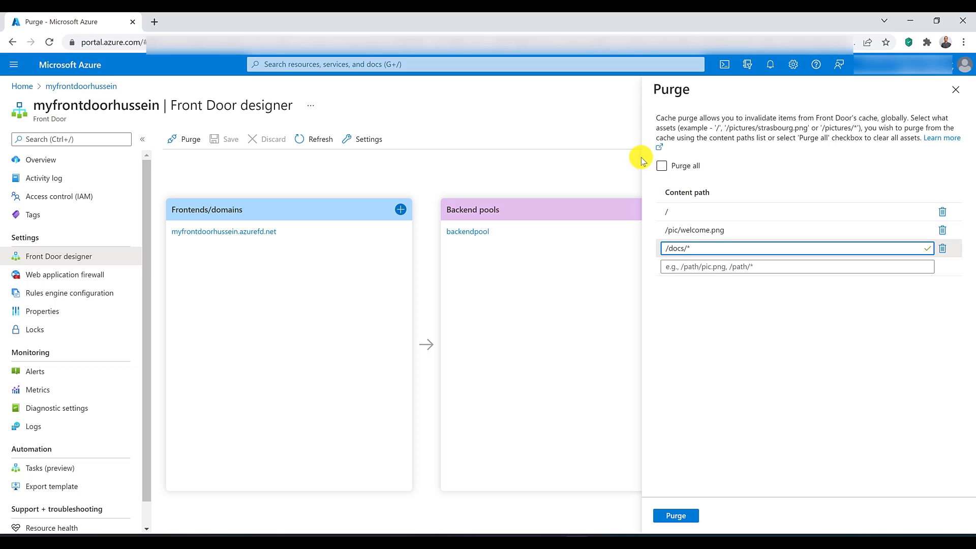
click(661, 166)
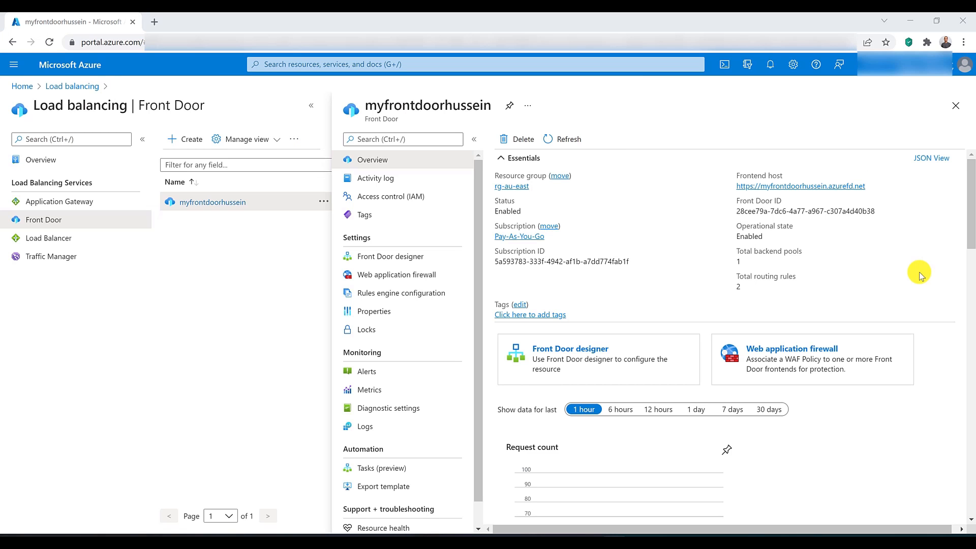
Step: Open the Front Door's rules engine configuration and view the rules-engine-architecture-3.png diagram in the neighbouring browser tab
click(398, 294)
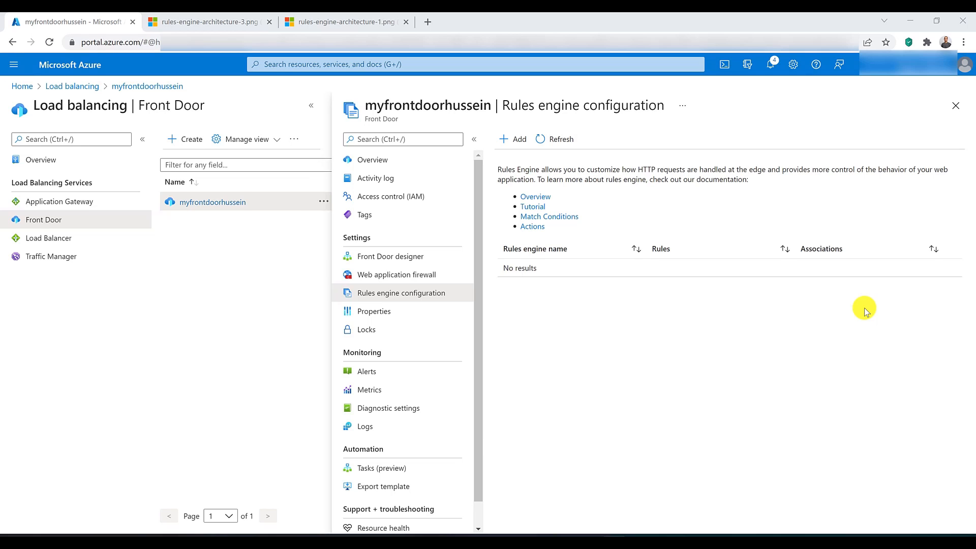
key(ctrl+Tab)
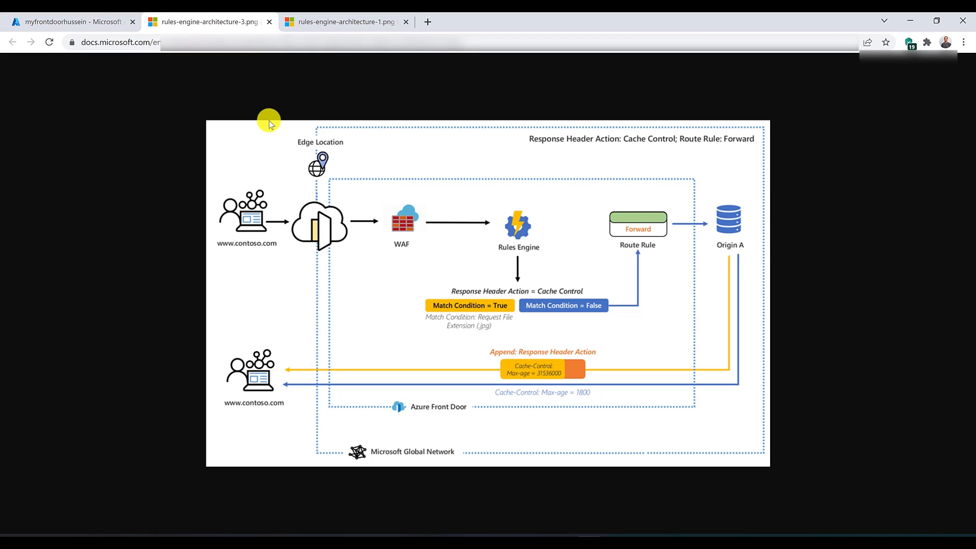
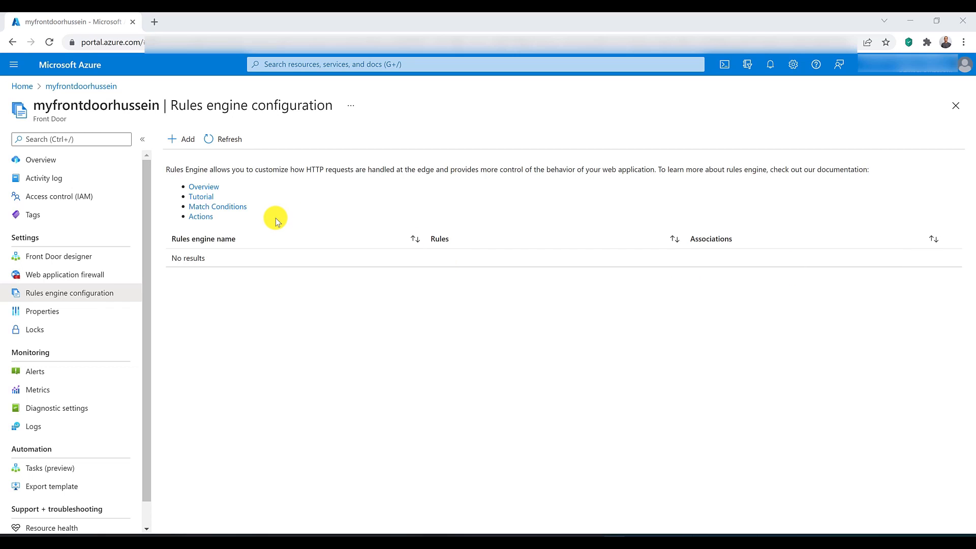
Step: Add a rules engine configuration named MyRulesEngine and name its first rule Rule01
click(182, 141)
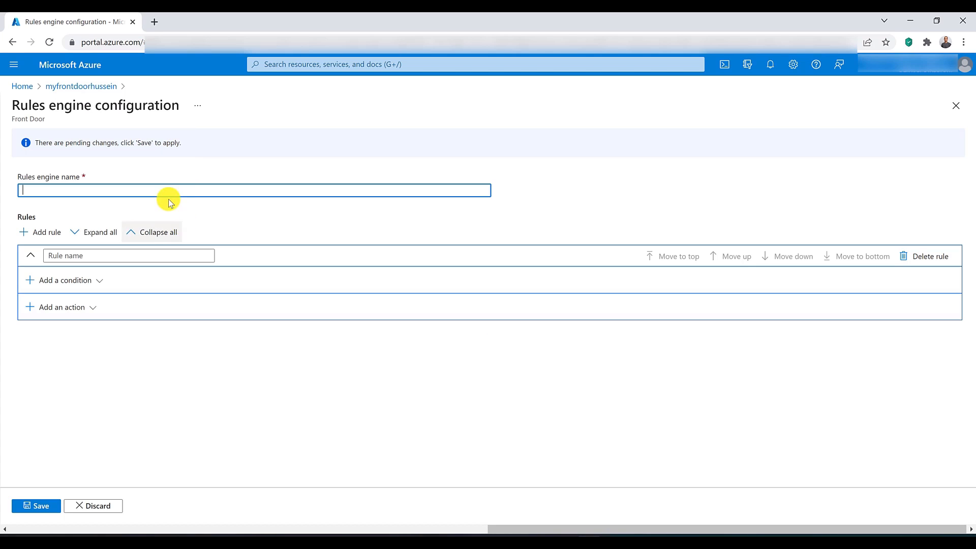
text(MyRule)
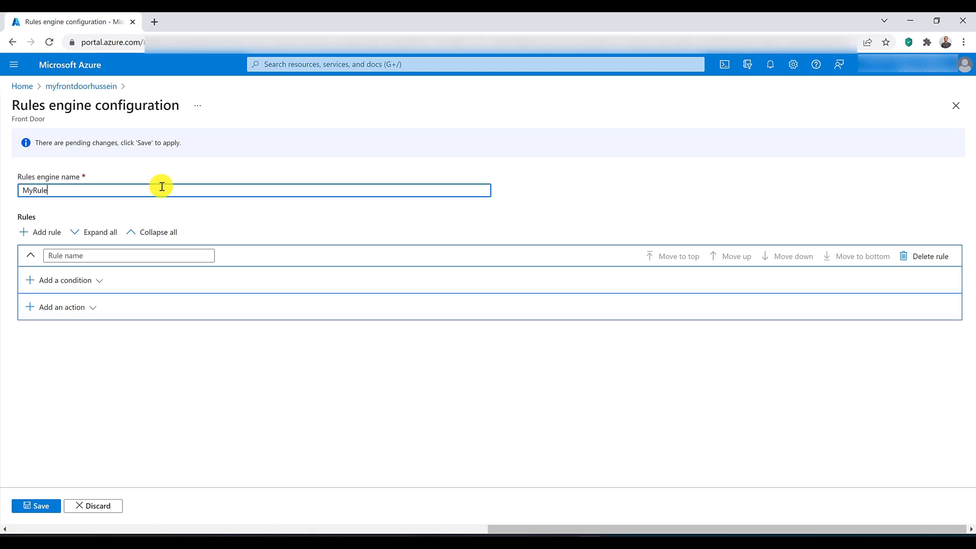
text(sEngine)
click(120, 255)
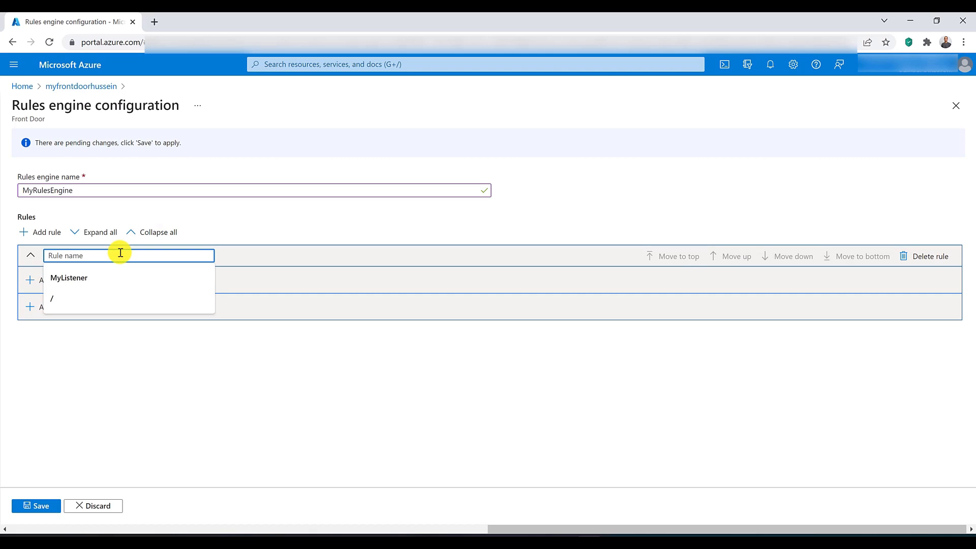
text(Rule01)
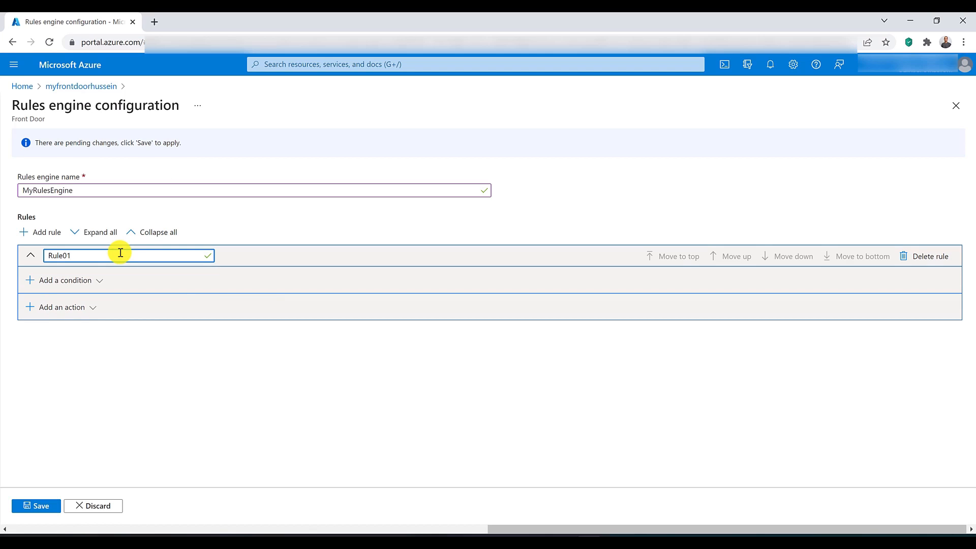
Step: Add a Device type condition to Rule01 with operator Equal and device type Mobile
click(87, 280)
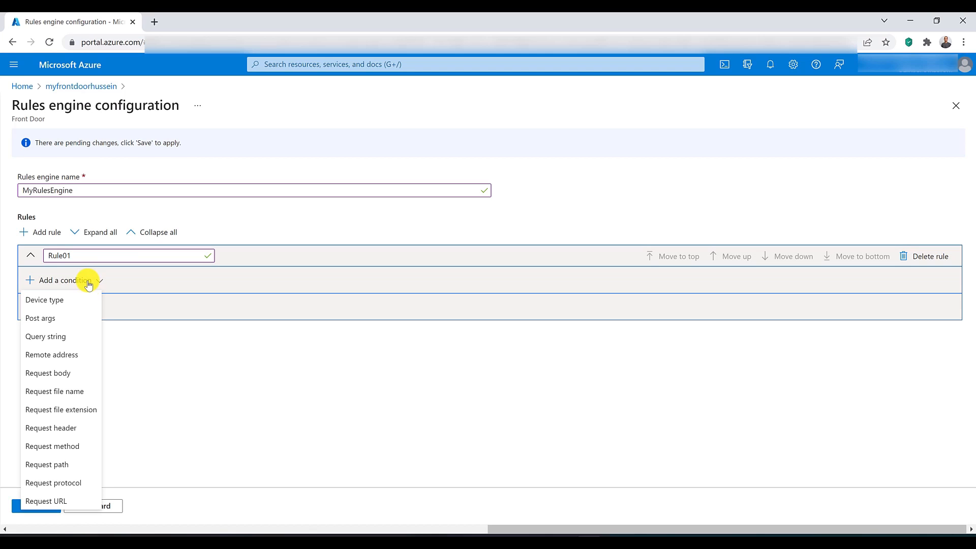
click(85, 301)
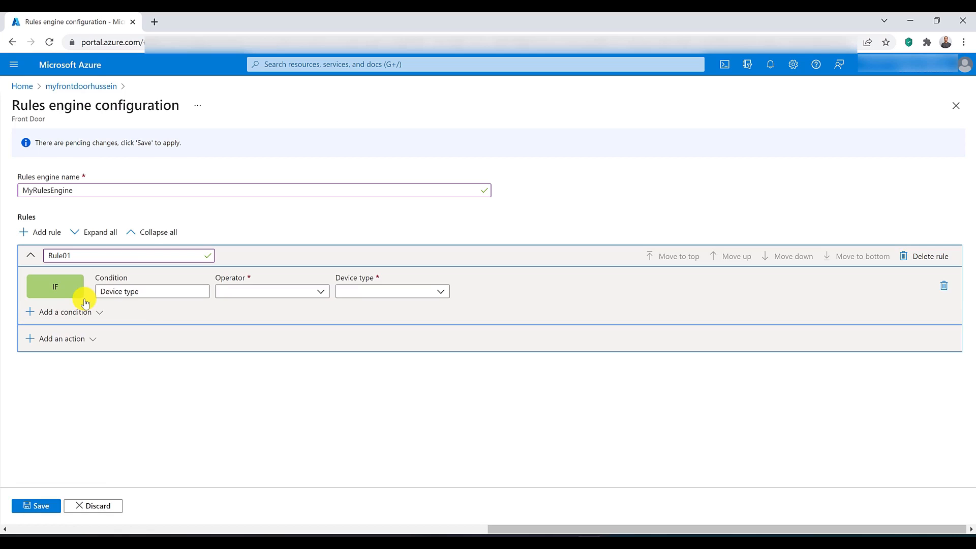
click(308, 296)
click(307, 306)
click(409, 296)
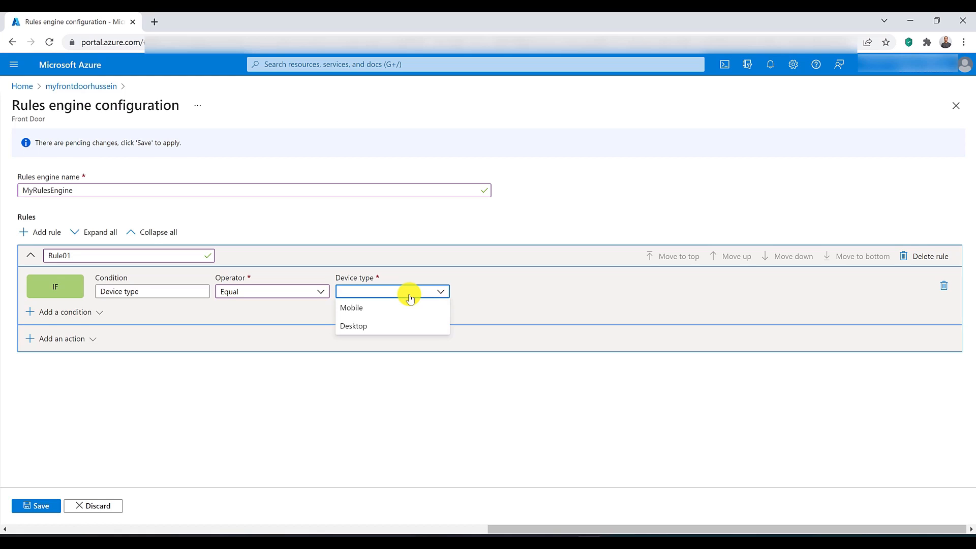
click(403, 310)
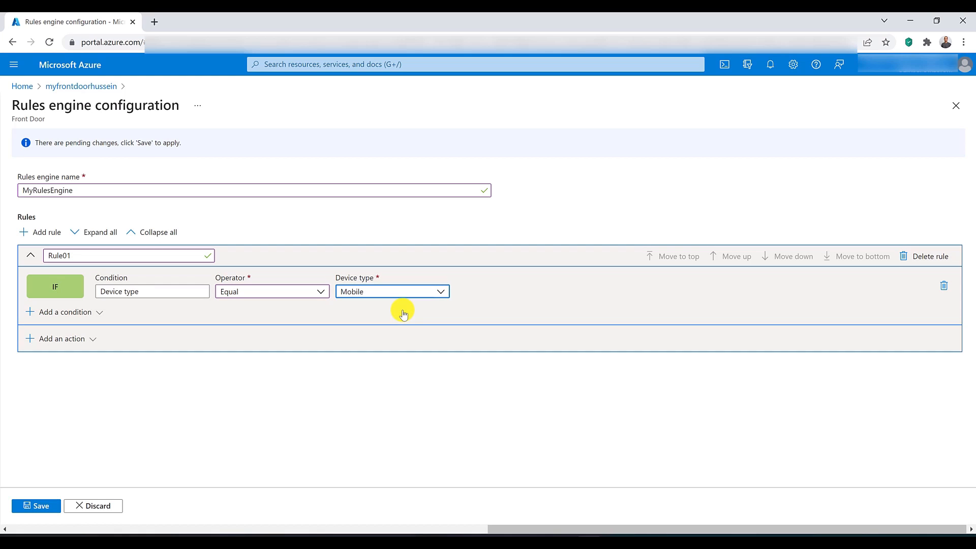
Step: Add a Post args condition for CustomerName with operator Begins With and value x, leaving the transform unselected
click(60, 314)
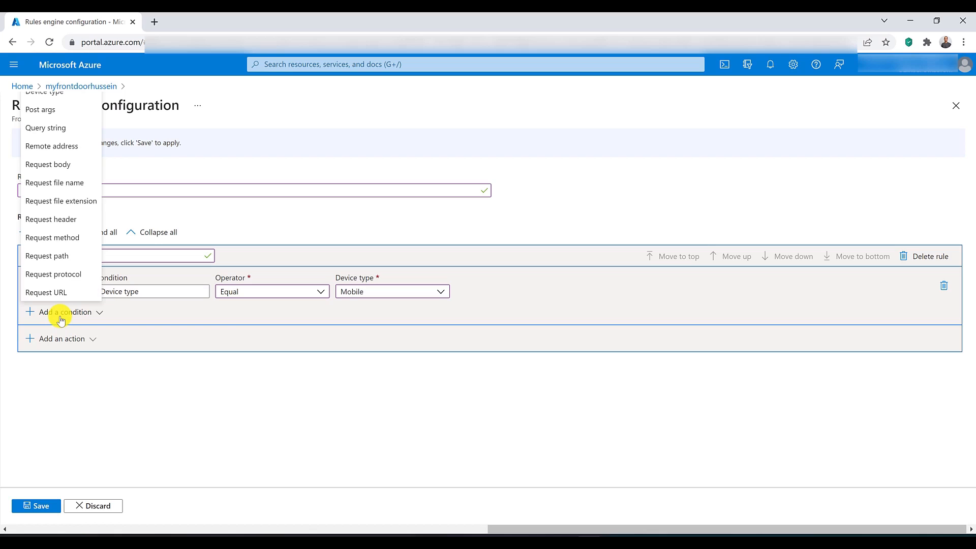
click(56, 110)
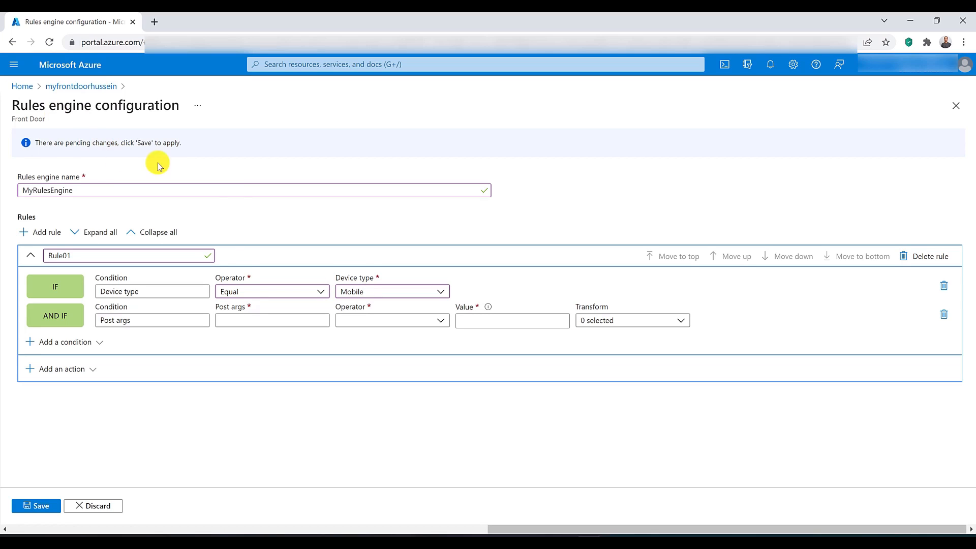
click(258, 320)
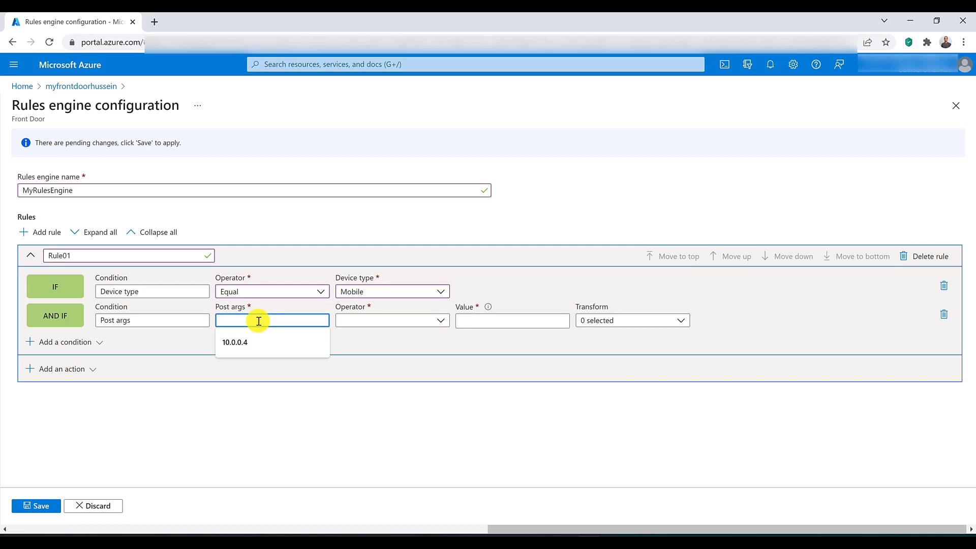
text(CustomerName)
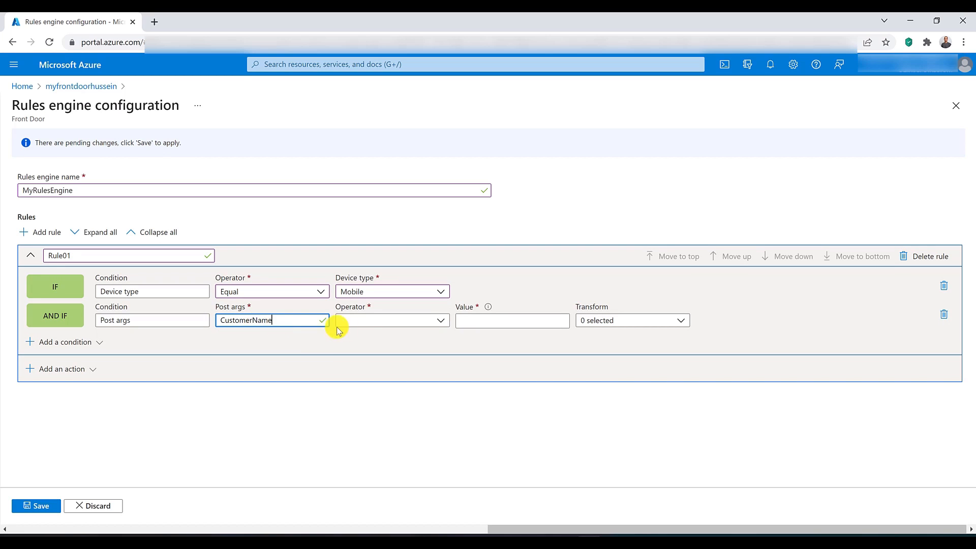
click(376, 322)
click(379, 235)
click(465, 321)
text(x)
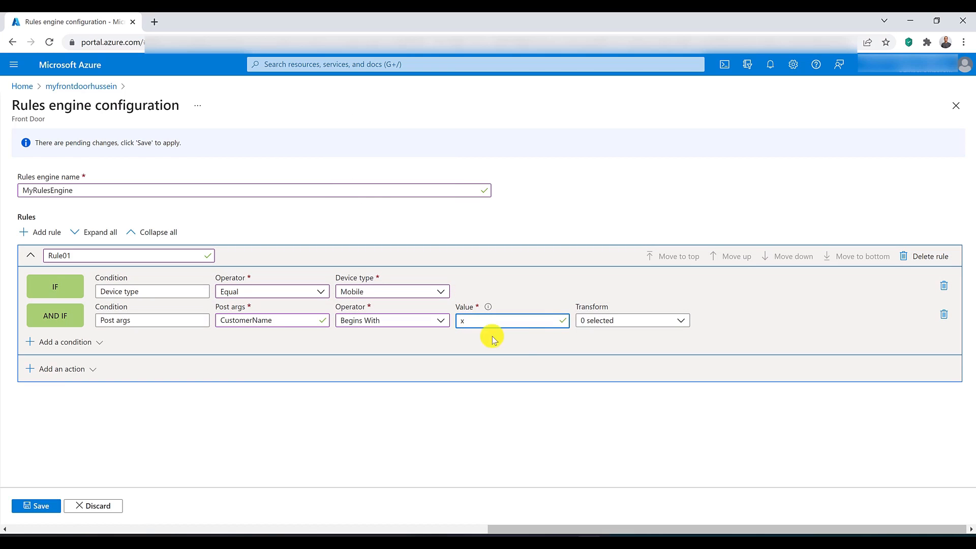
click(629, 322)
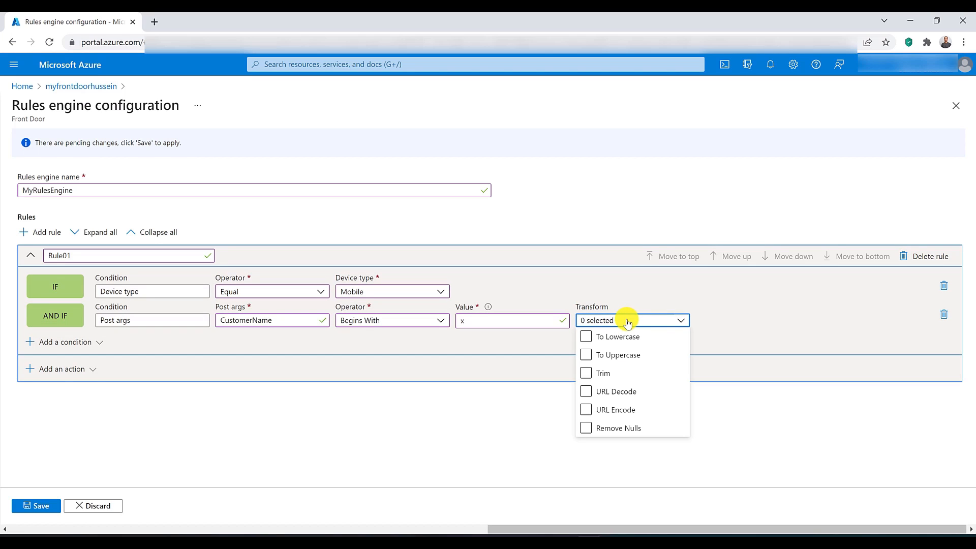
click(629, 299)
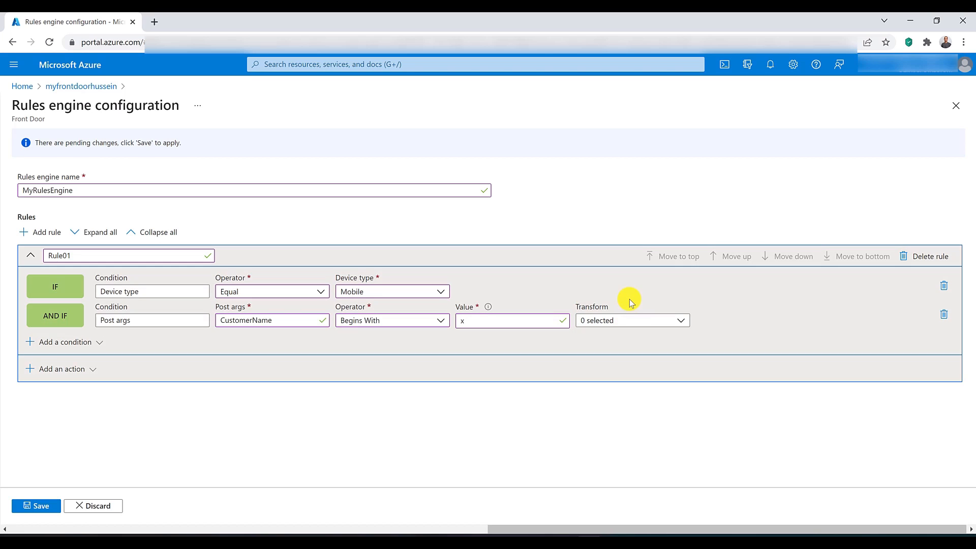
Step: Add a Query string condition with operator Contains and the query string language=en-US
click(63, 346)
click(48, 158)
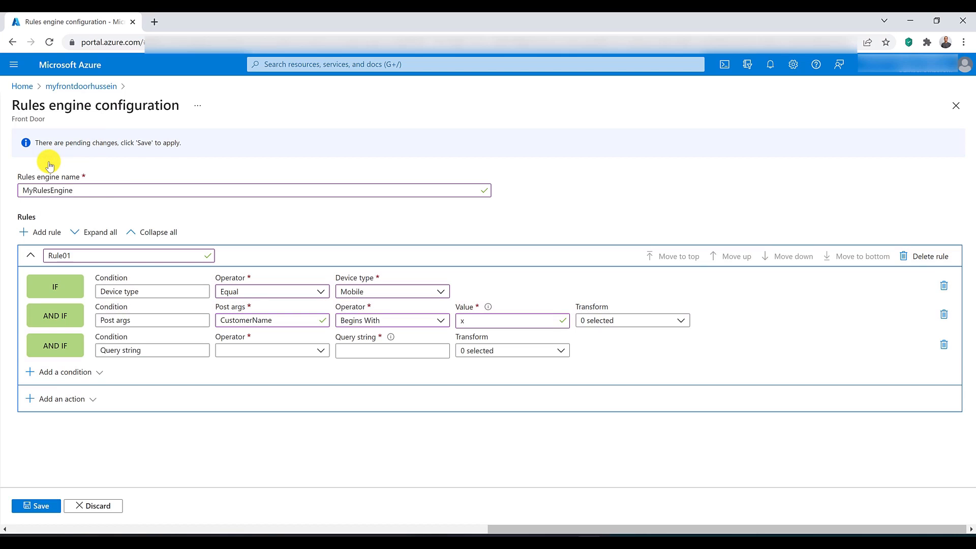
click(239, 351)
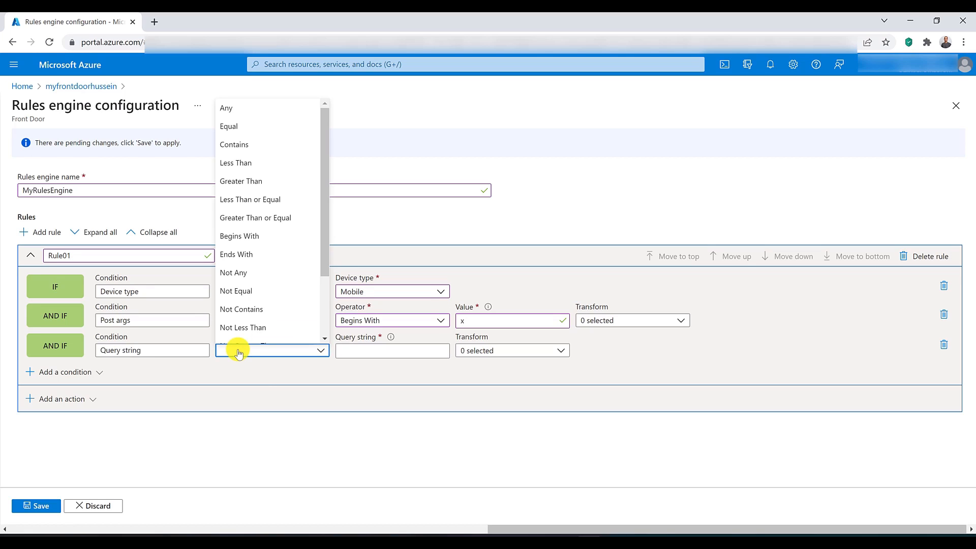
click(235, 145)
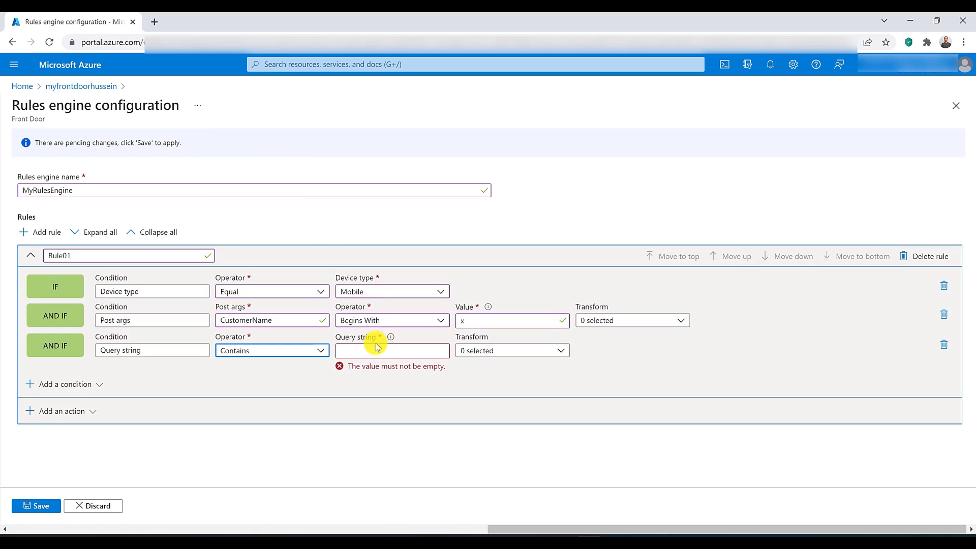
click(373, 352)
text(la)
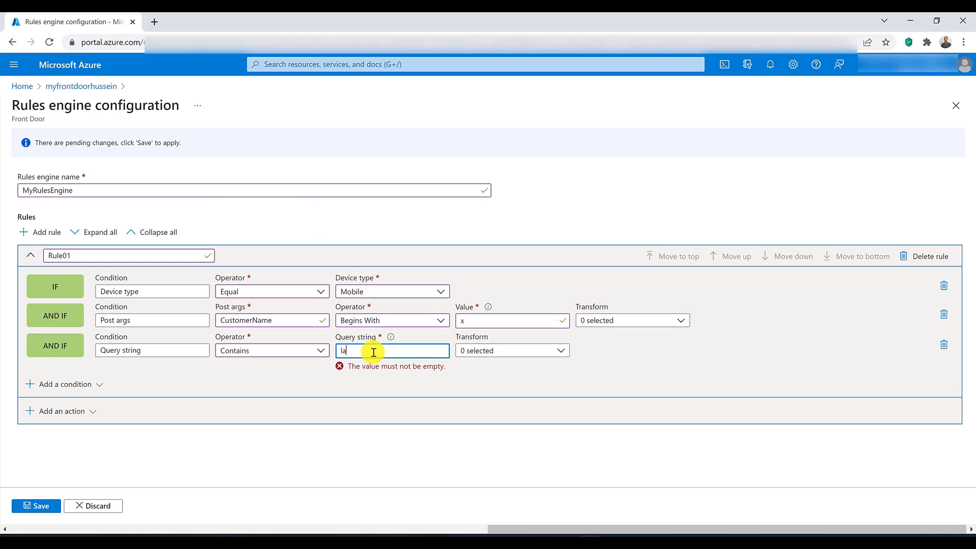
text(nguage=en-US)
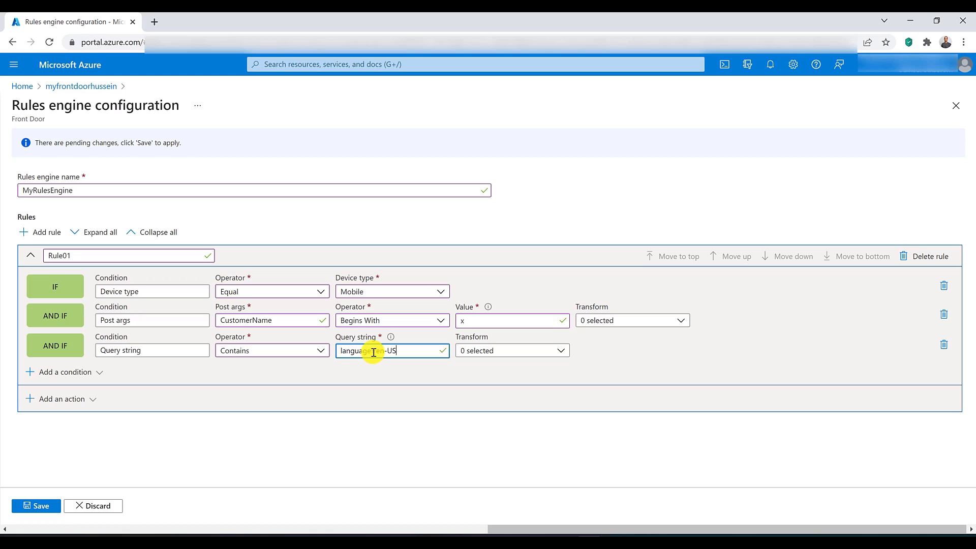
Step: Add a Remote address condition, try the Geo Match operator and view its list of countries
click(64, 376)
click(56, 206)
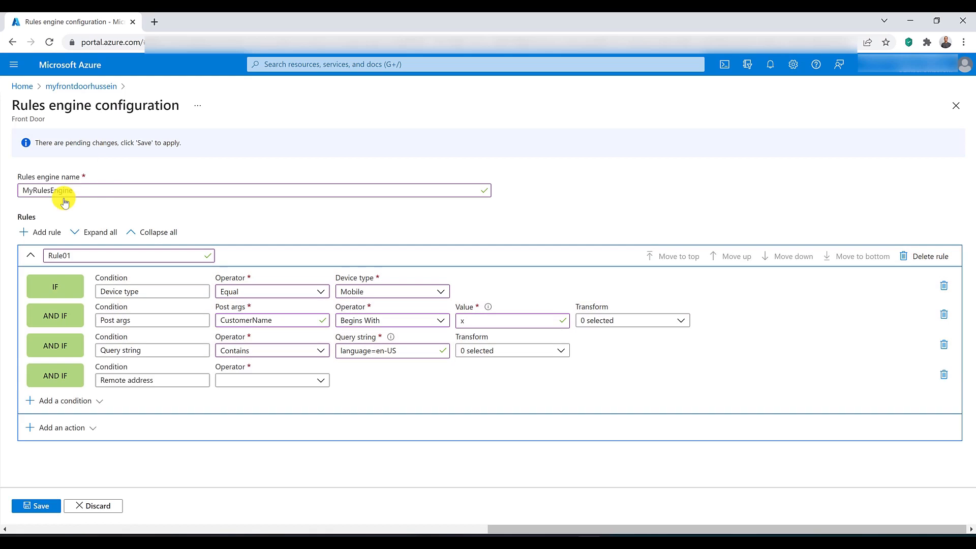
click(245, 381)
click(250, 396)
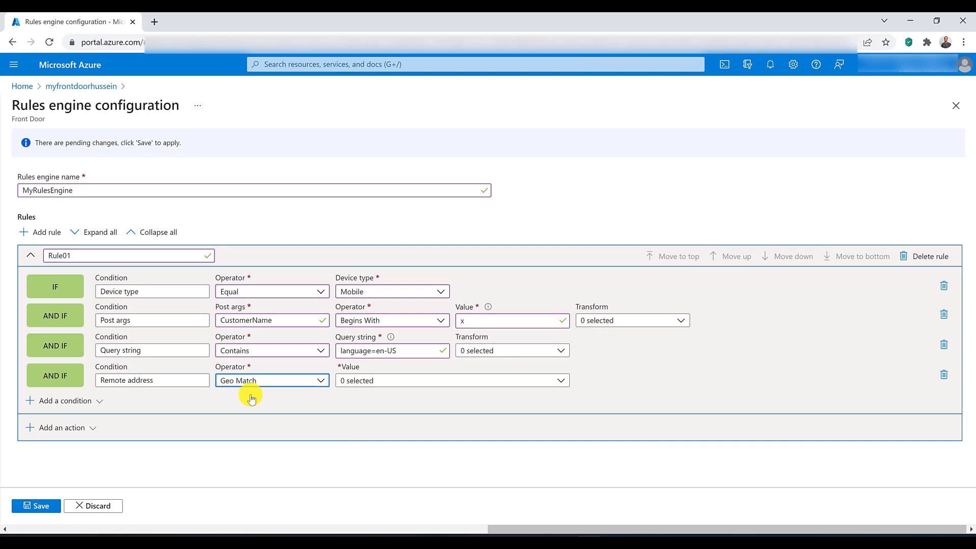
click(376, 381)
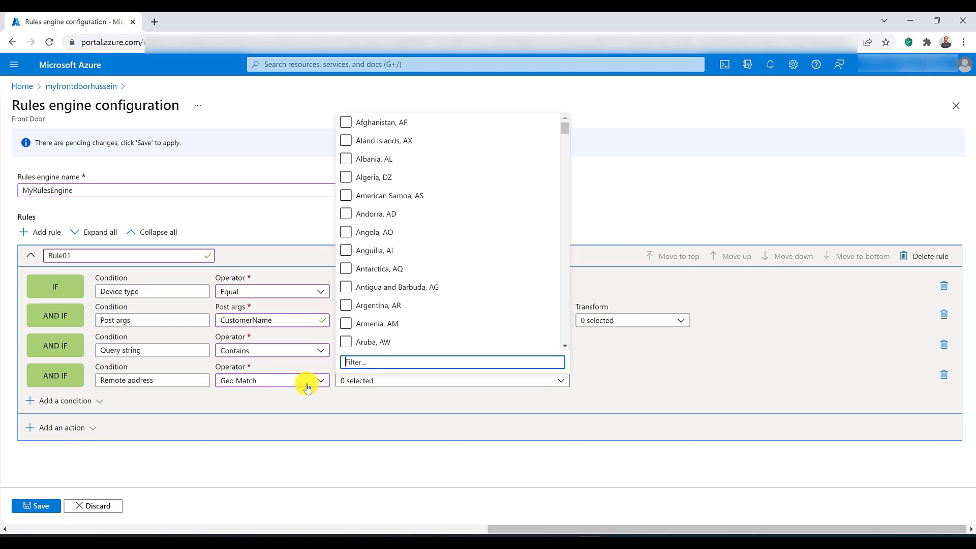
Step: Switch the Remote address condition's operator to IP Match and set its value to 10.0.0.0/16
click(305, 382)
click(291, 415)
click(370, 381)
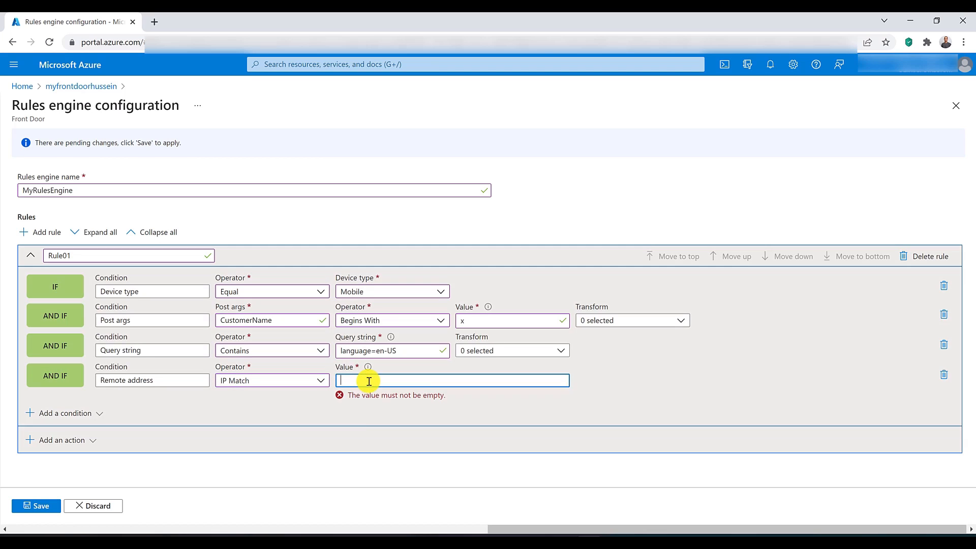
text(10.0.0)
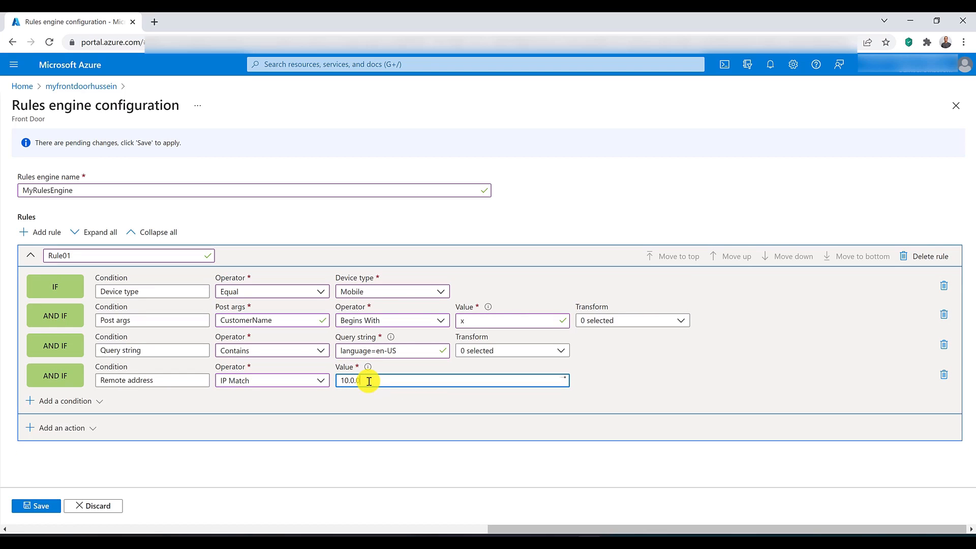
text(.0/16)
Step: Add a Request body condition with operator Contains and value ERROR
click(68, 400)
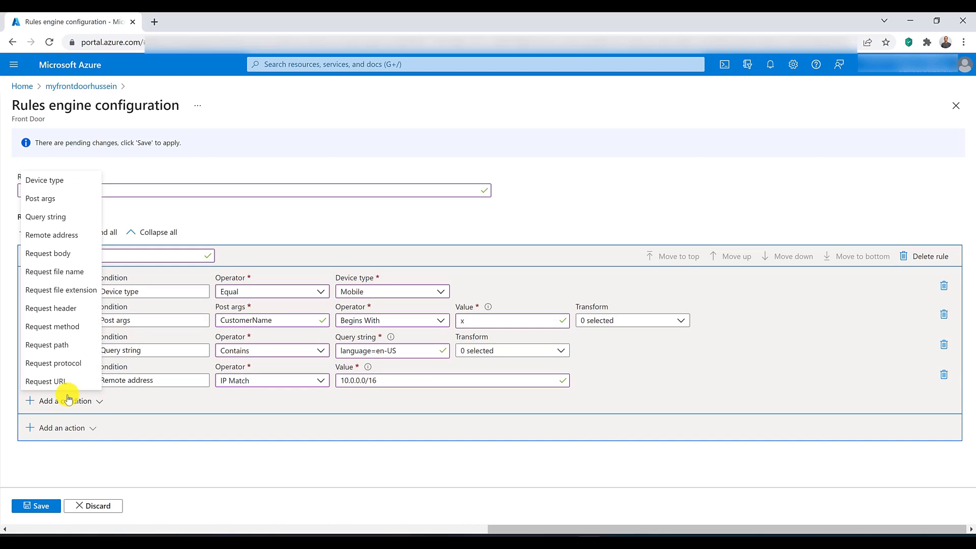
click(66, 253)
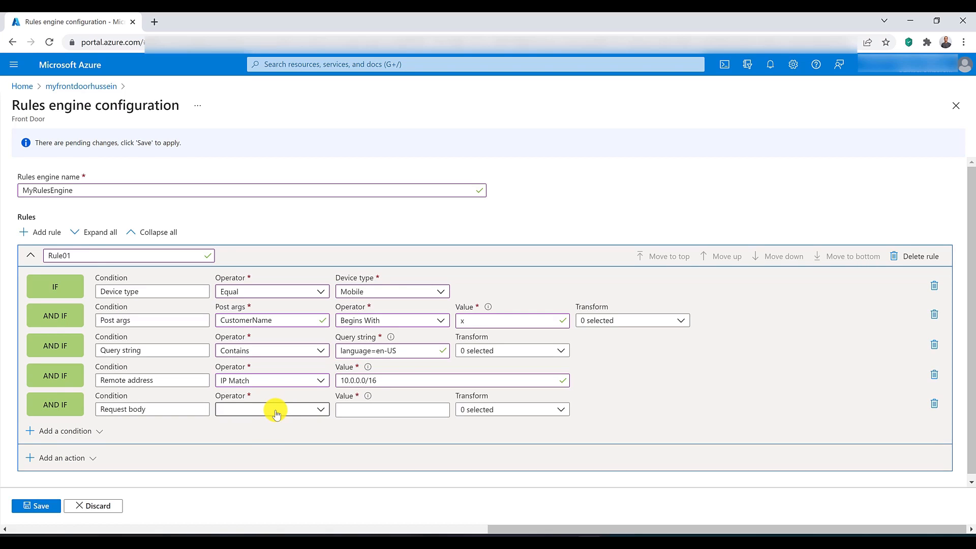
click(276, 410)
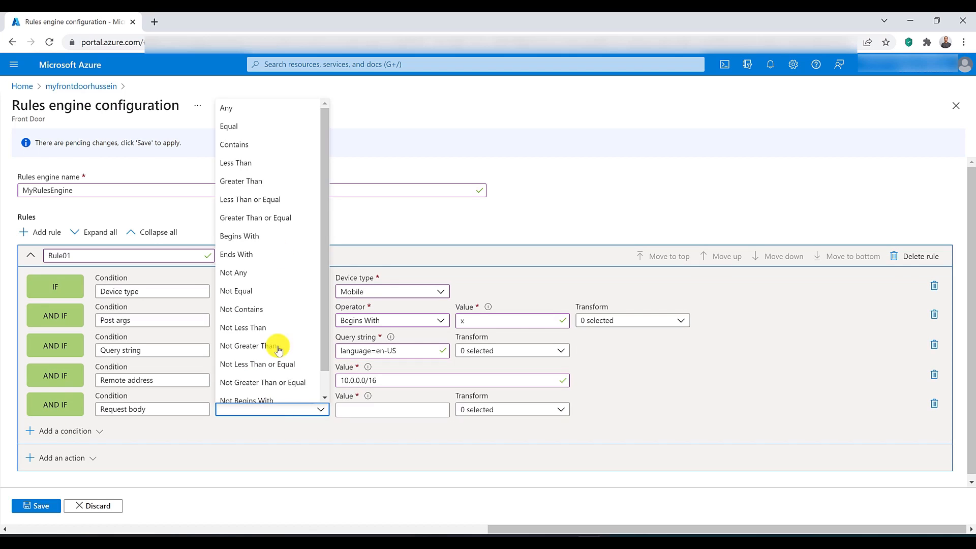
click(268, 406)
click(268, 408)
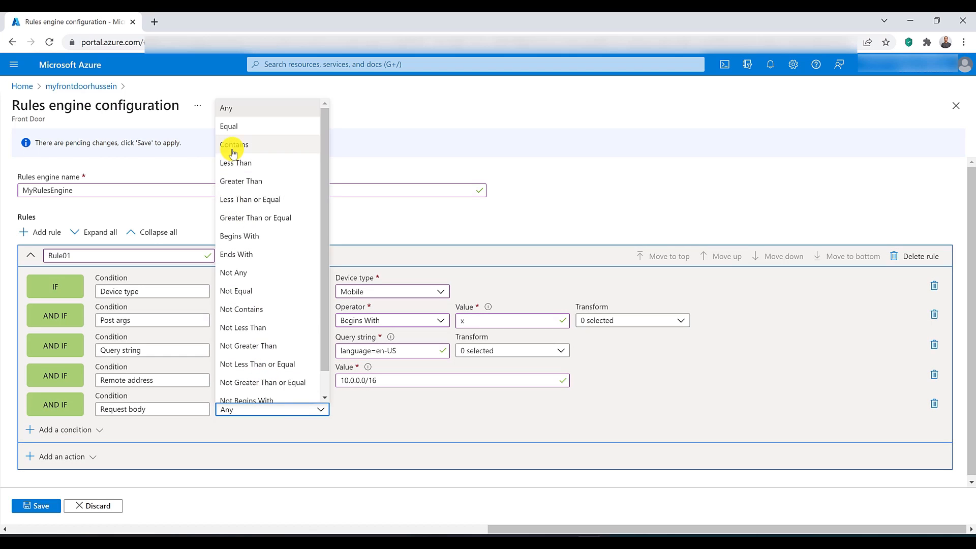
click(234, 148)
click(407, 411)
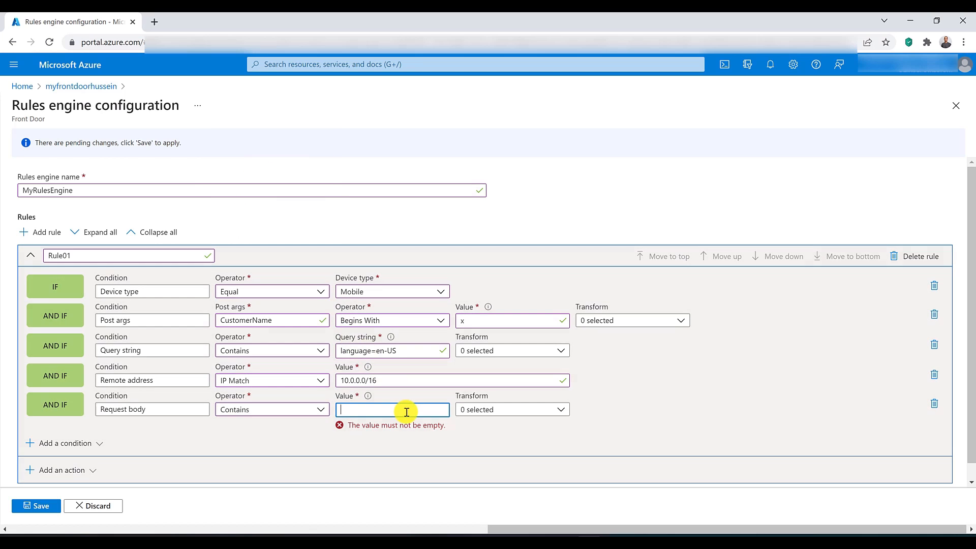
text(ERROR)
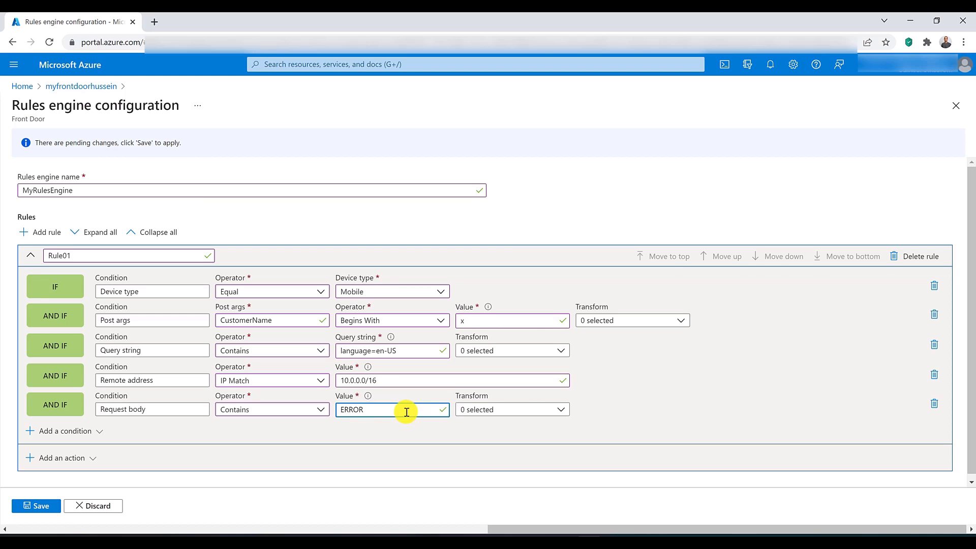
Step: Add a Request file name condition with operator Equal and value secure.xml
click(83, 431)
click(63, 302)
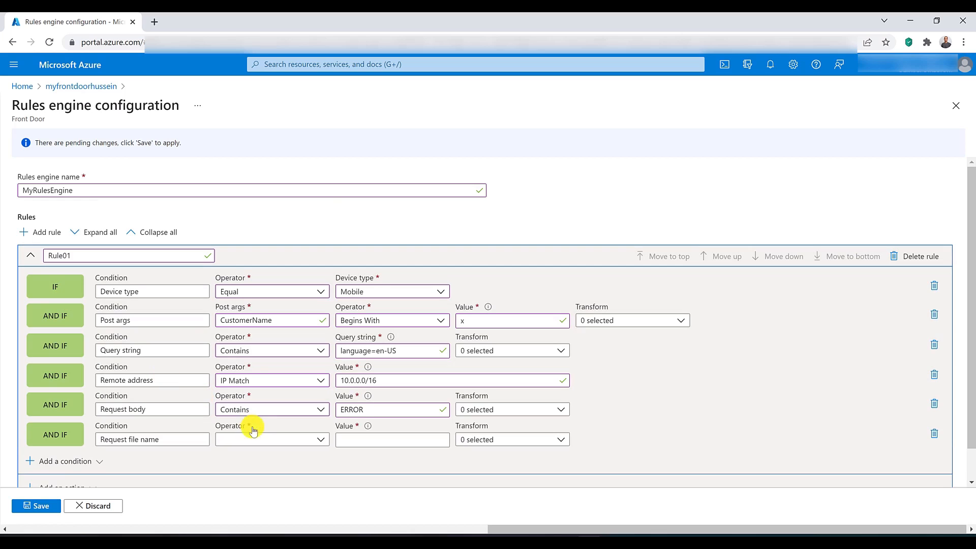
click(257, 440)
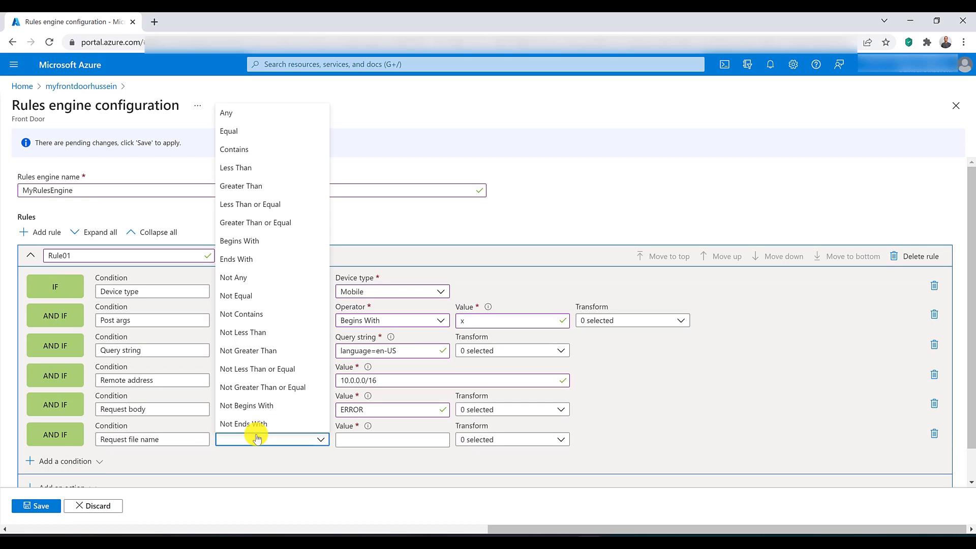
click(277, 133)
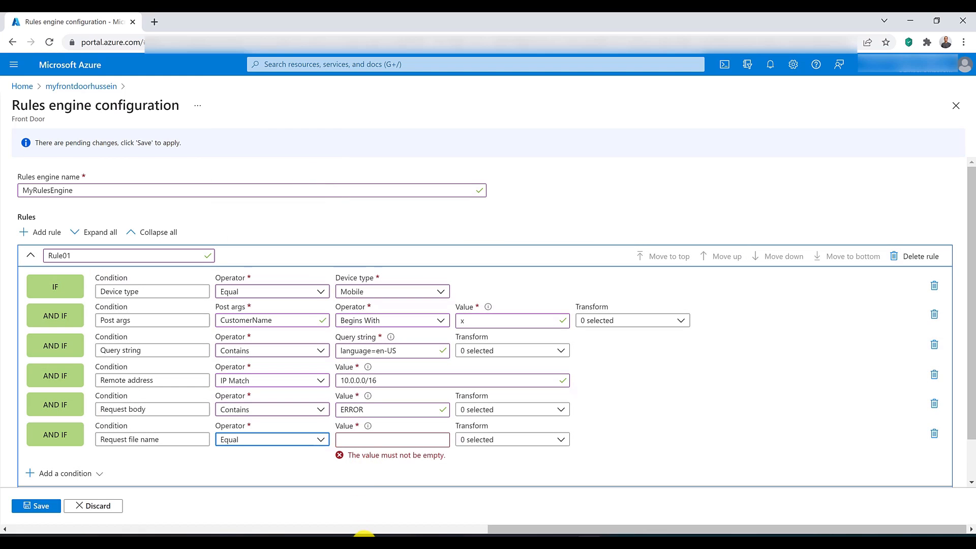
click(365, 441)
text(s)
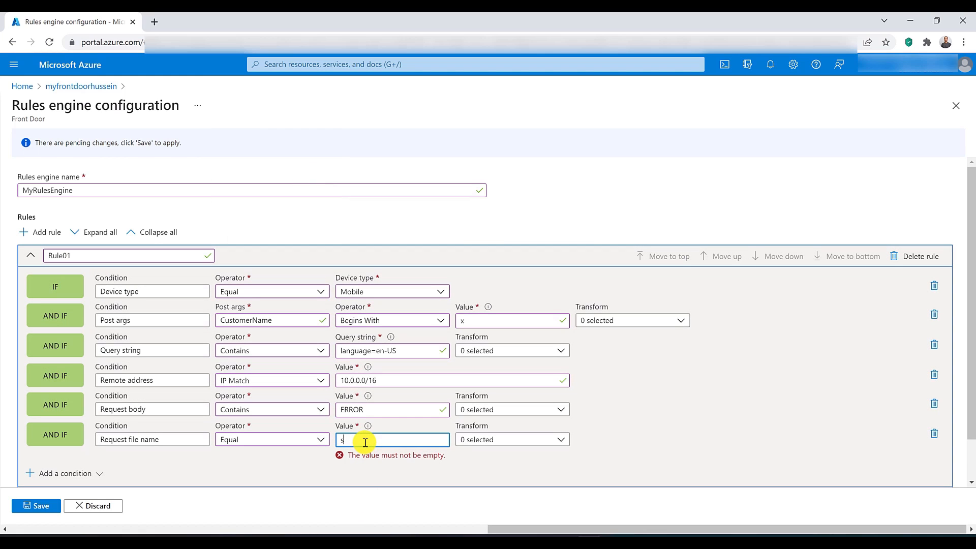
text(ecure.xml)
click(818, 460)
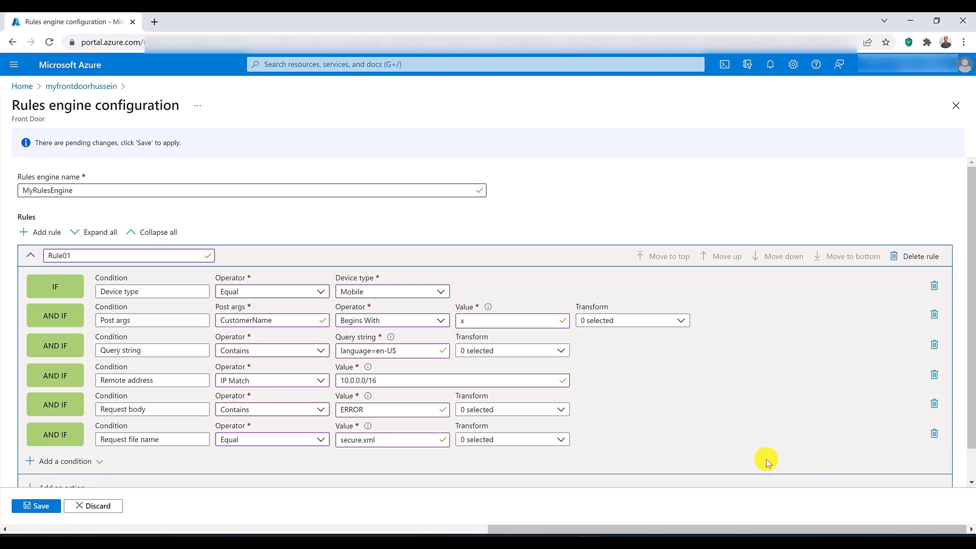
Step: Add a Request file extension condition with operator Equal and the value pdf xml doc
click(91, 454)
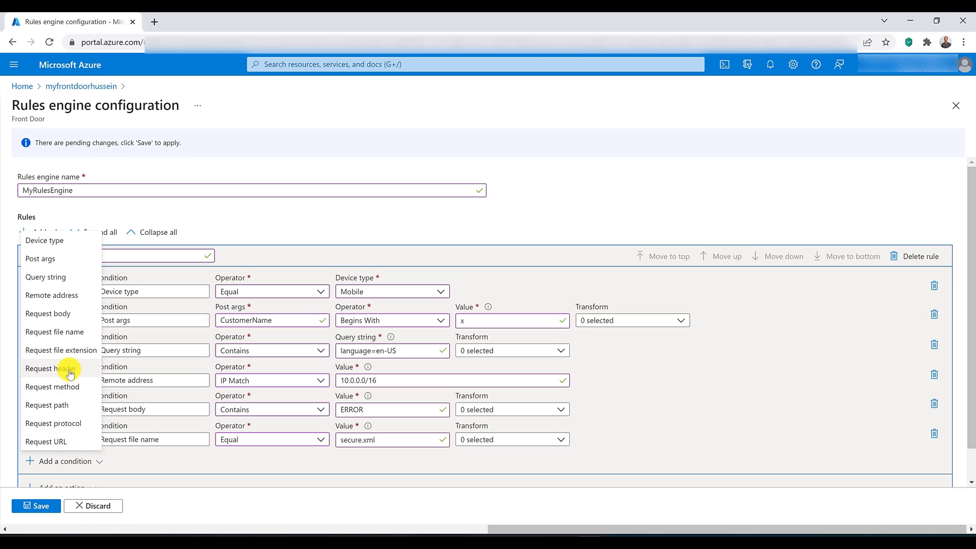
click(74, 350)
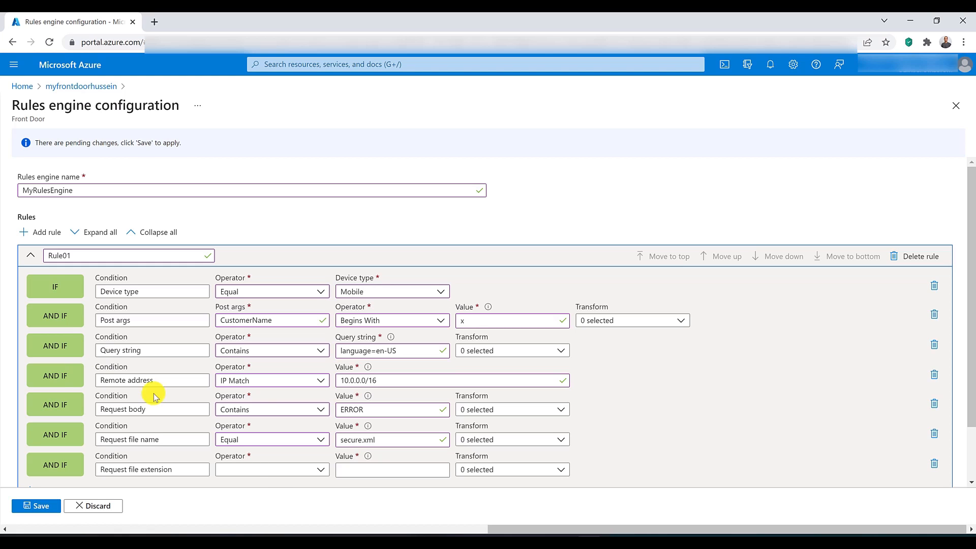
click(268, 470)
click(275, 161)
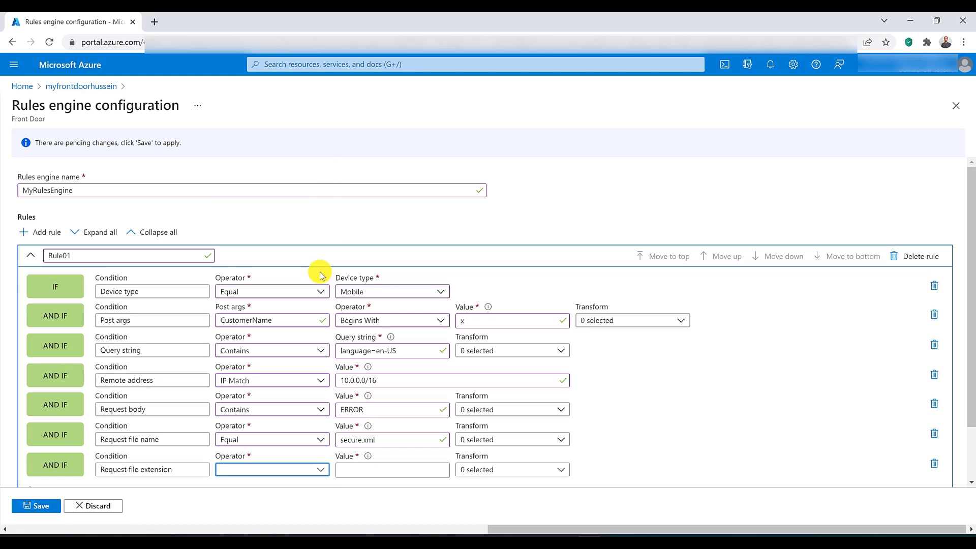
click(371, 473)
text(pd)
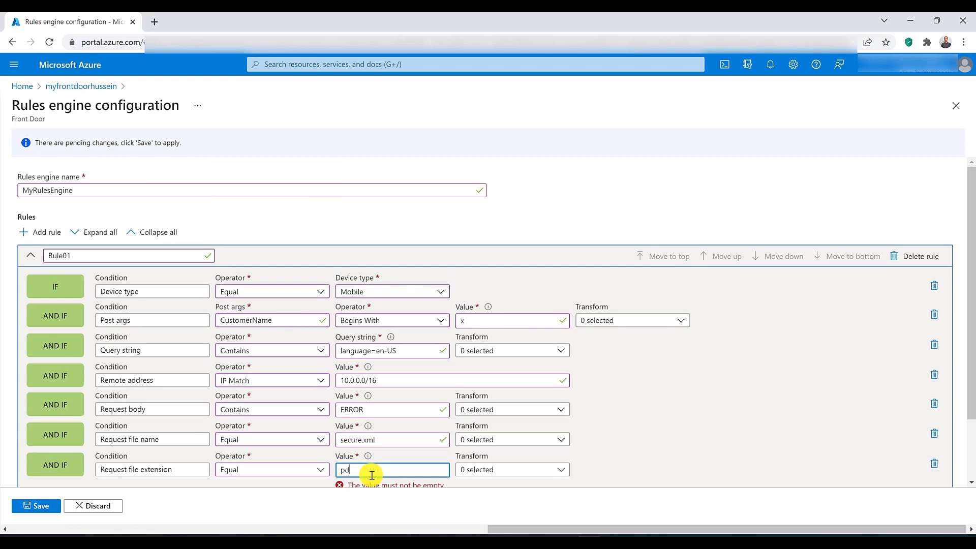
text(f xml doc)
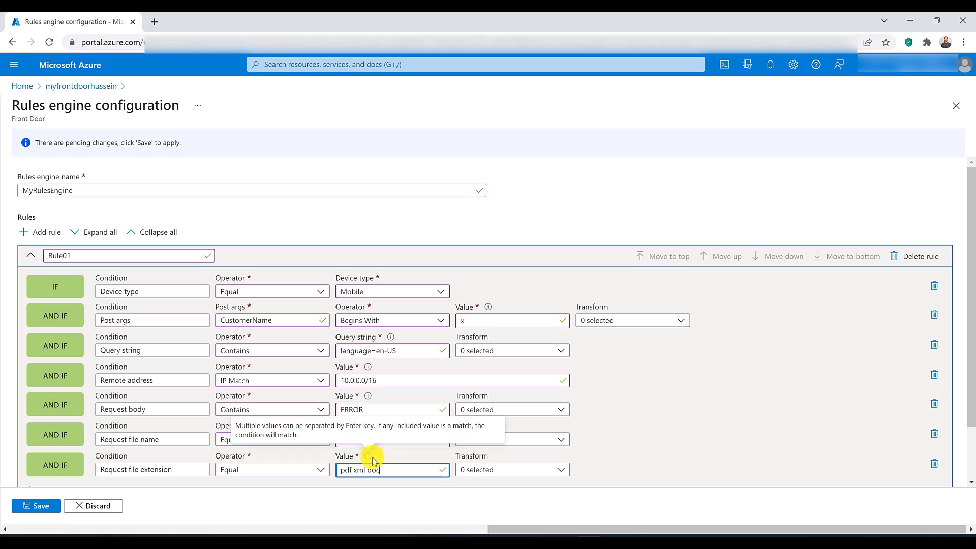
Step: Add a Request header condition with header name MyHeader, operator Equal and header value 10
scroll(393, 456, down, 1)
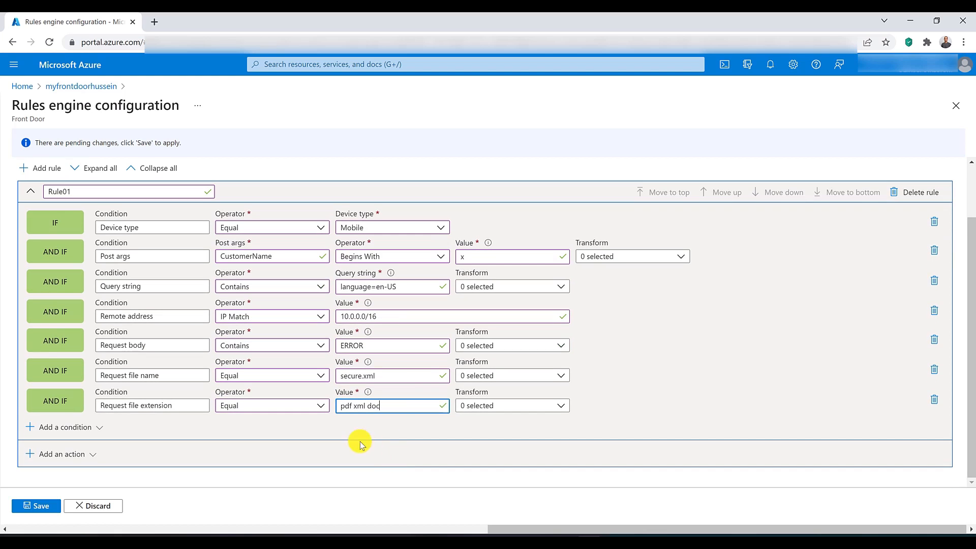
click(87, 426)
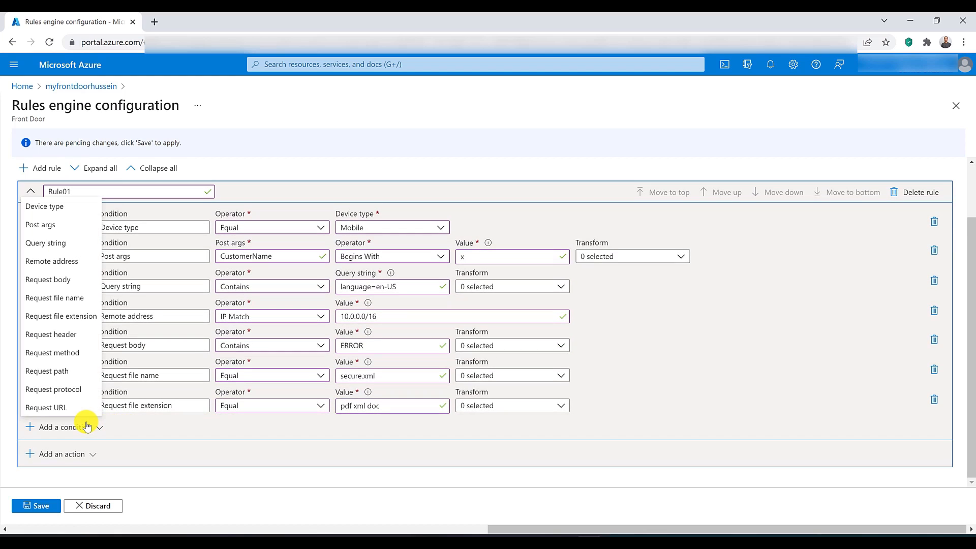
click(60, 334)
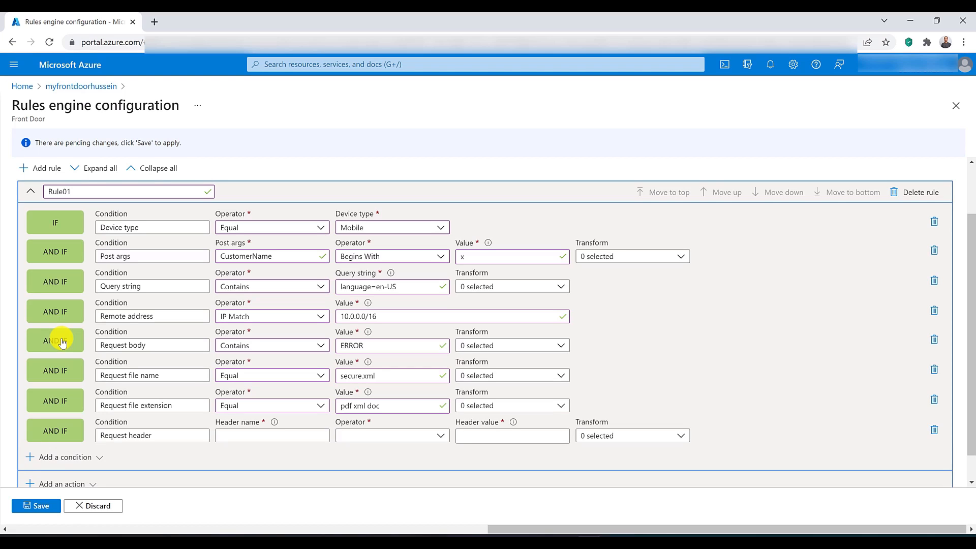
click(297, 435)
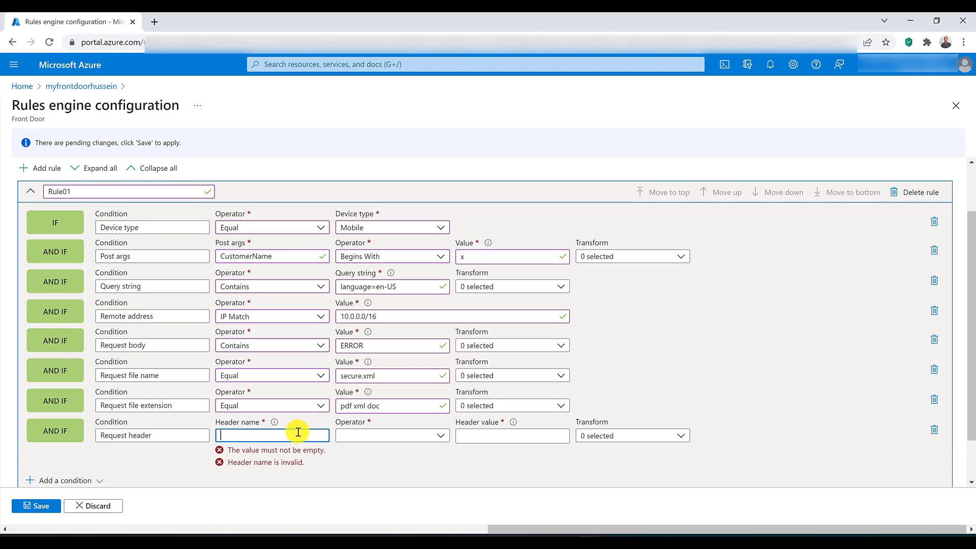
text(MyHeader)
scroll(375, 464, down, 2)
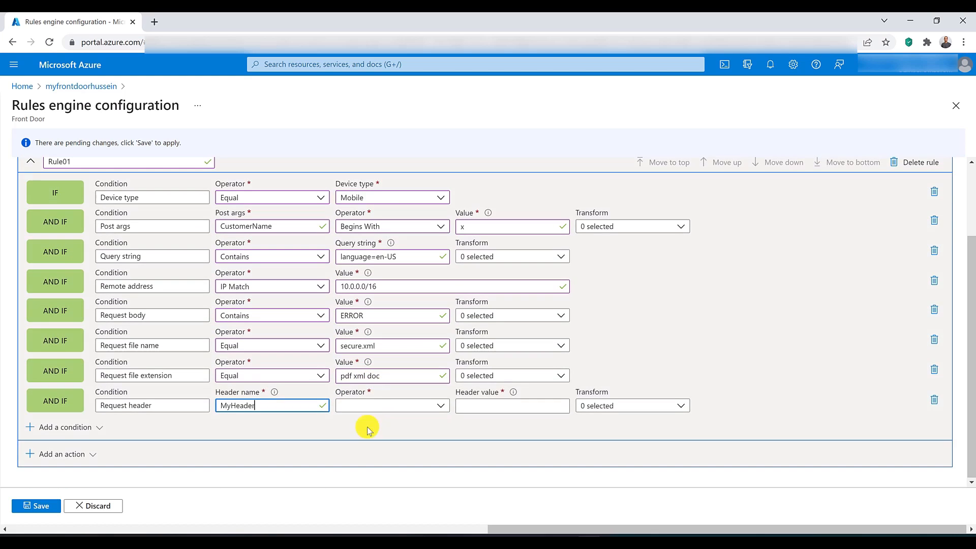
click(368, 411)
click(388, 126)
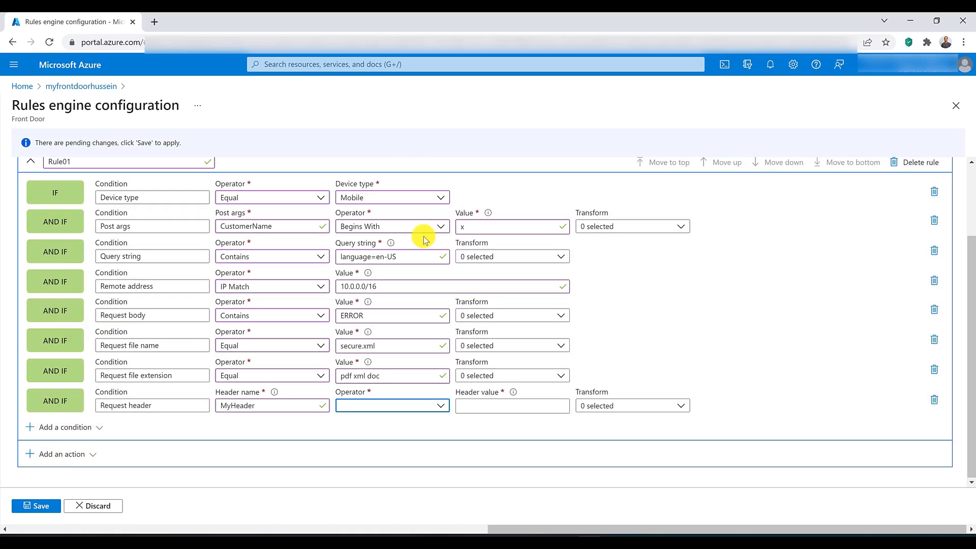
click(491, 411)
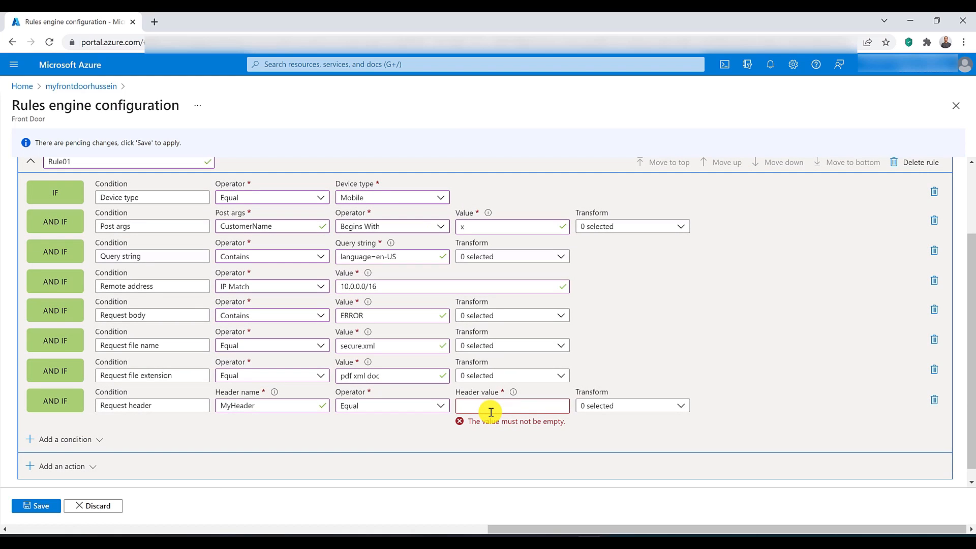
text(10)
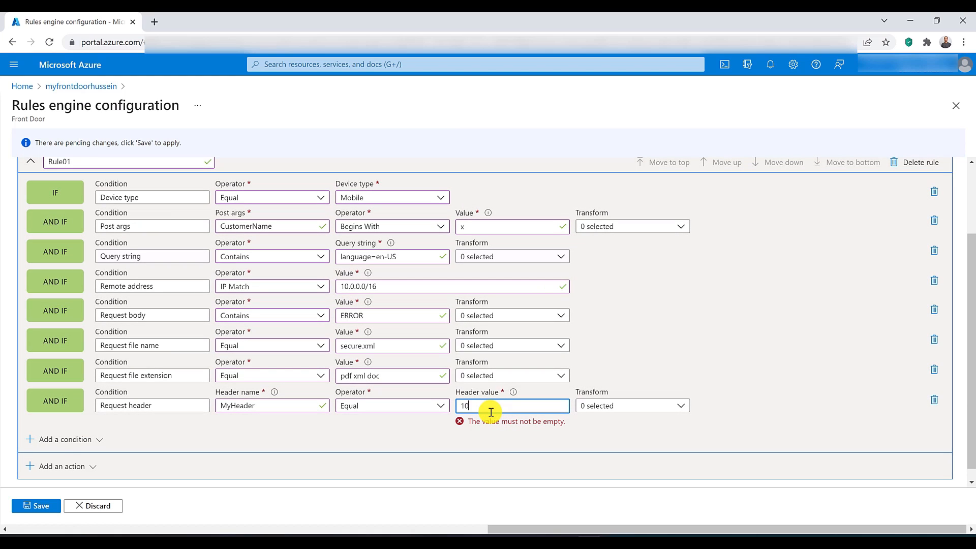
key(alt+Tab)
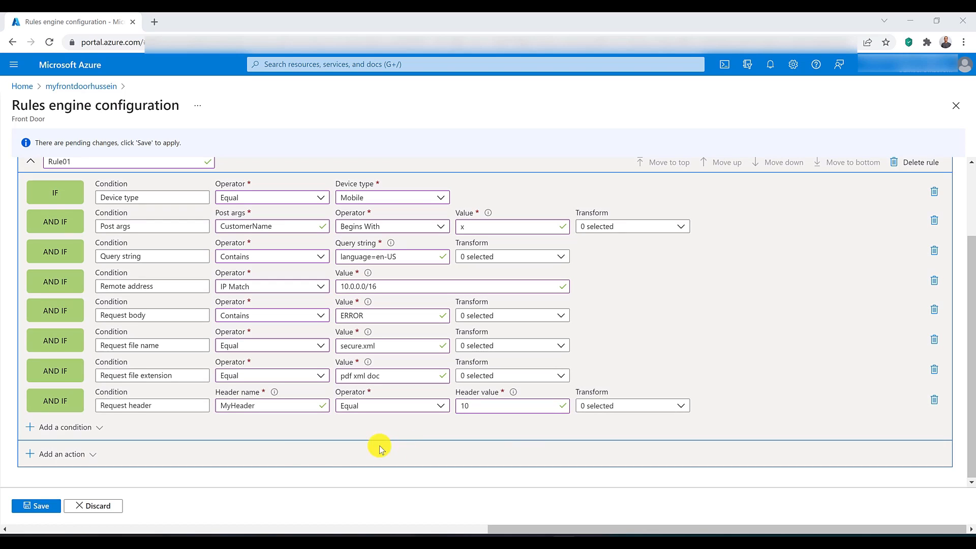
Step: Add a Request method condition with operator Equal and the methods DELETE and TRACE selected
click(83, 427)
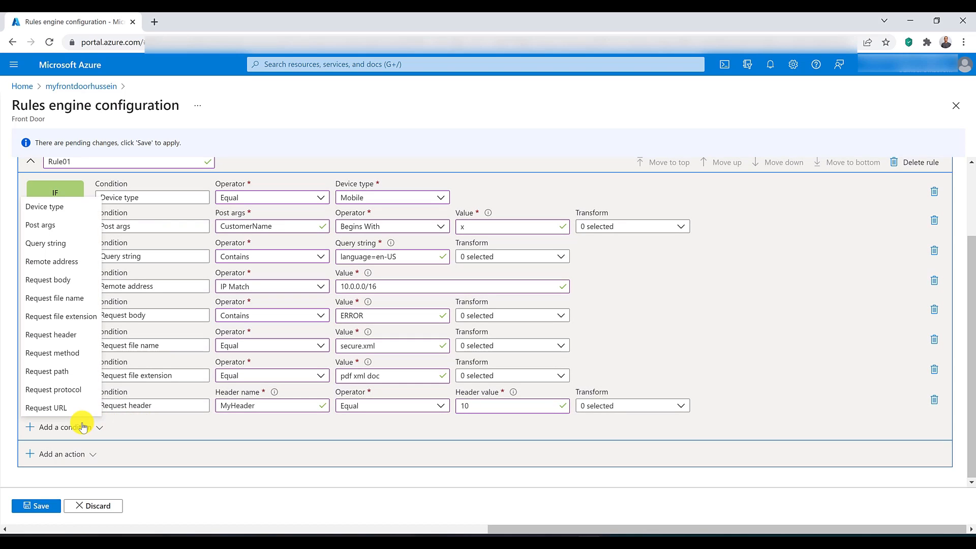
click(54, 353)
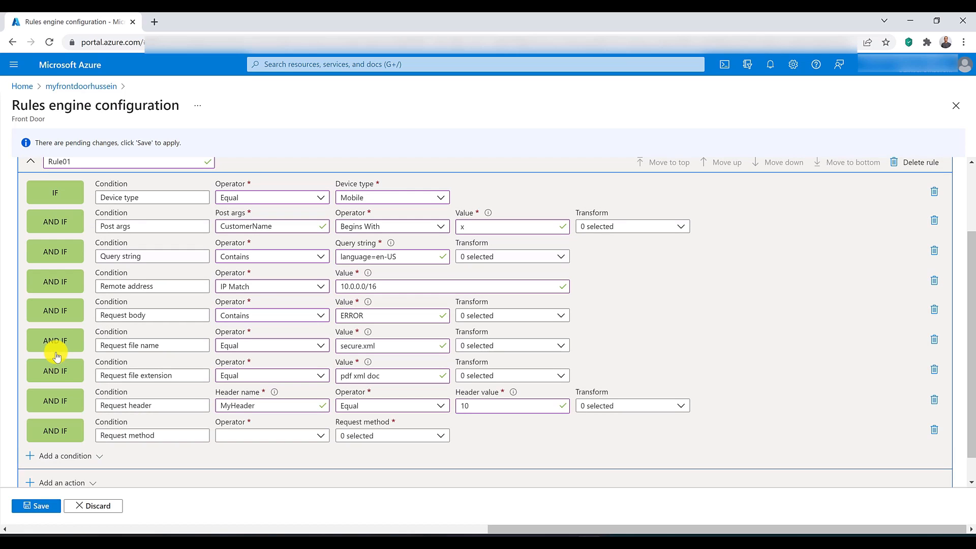
click(369, 440)
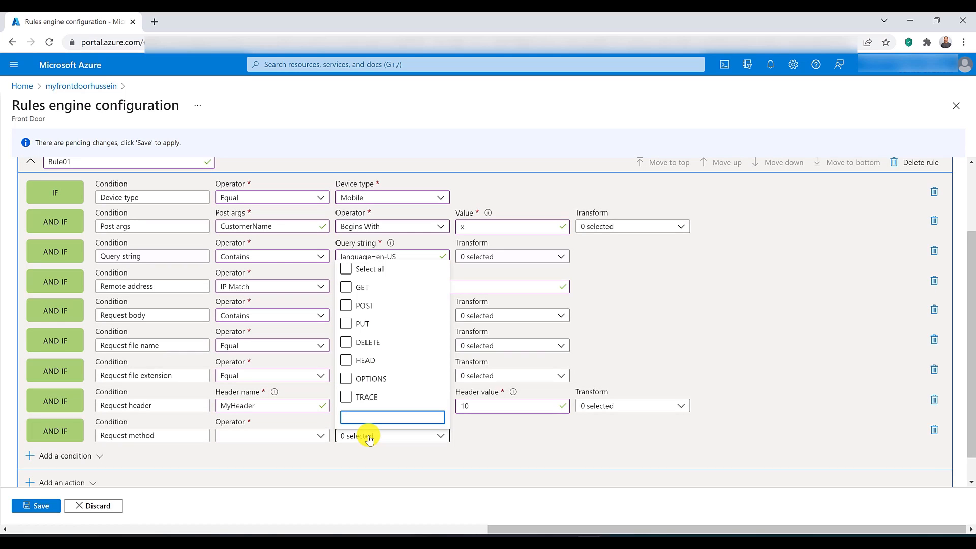
click(345, 344)
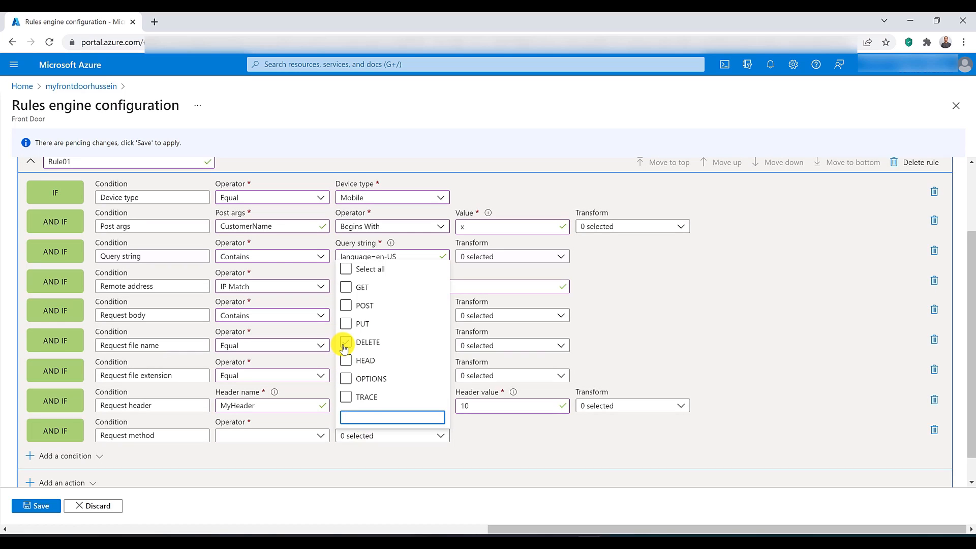
click(346, 397)
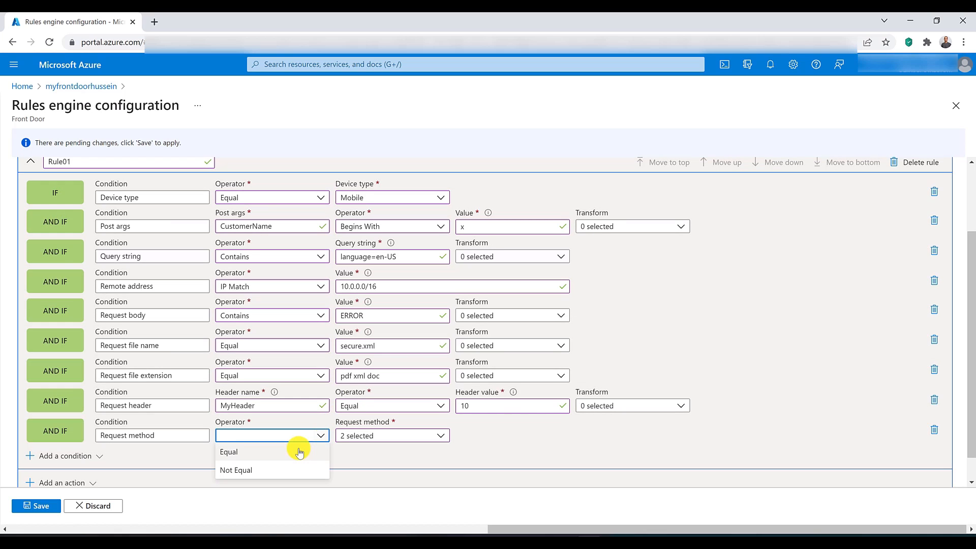
click(299, 452)
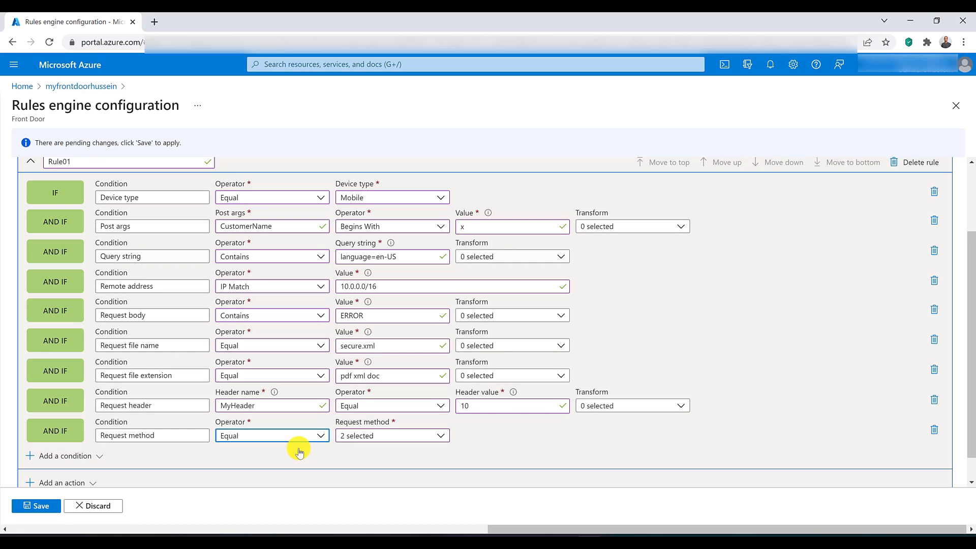
Step: Add a Request path condition with operator Contains and value api.domain
click(105, 455)
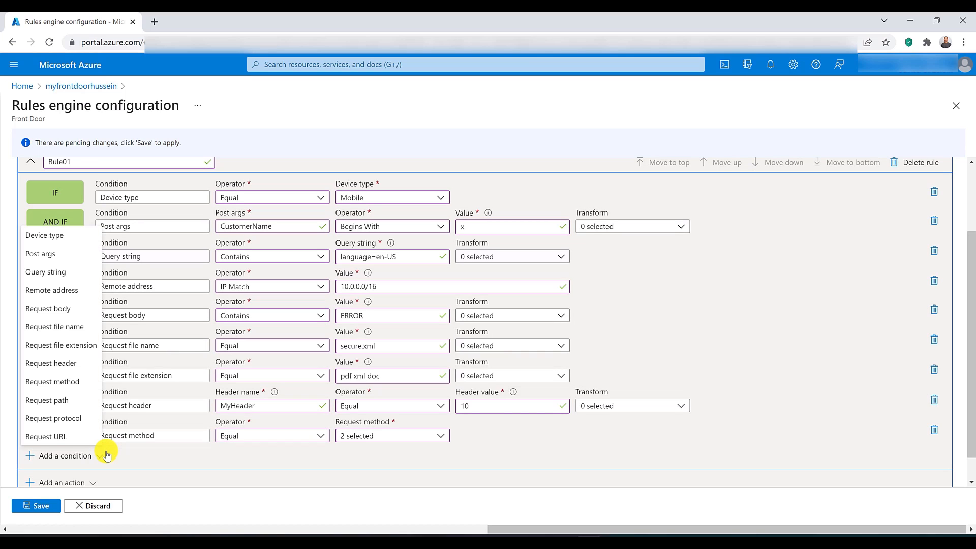
click(60, 400)
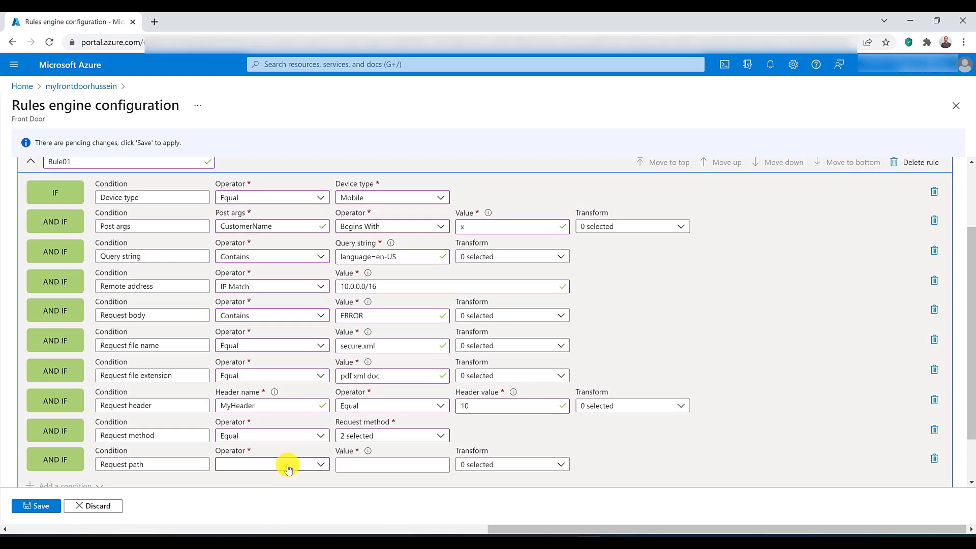
click(285, 464)
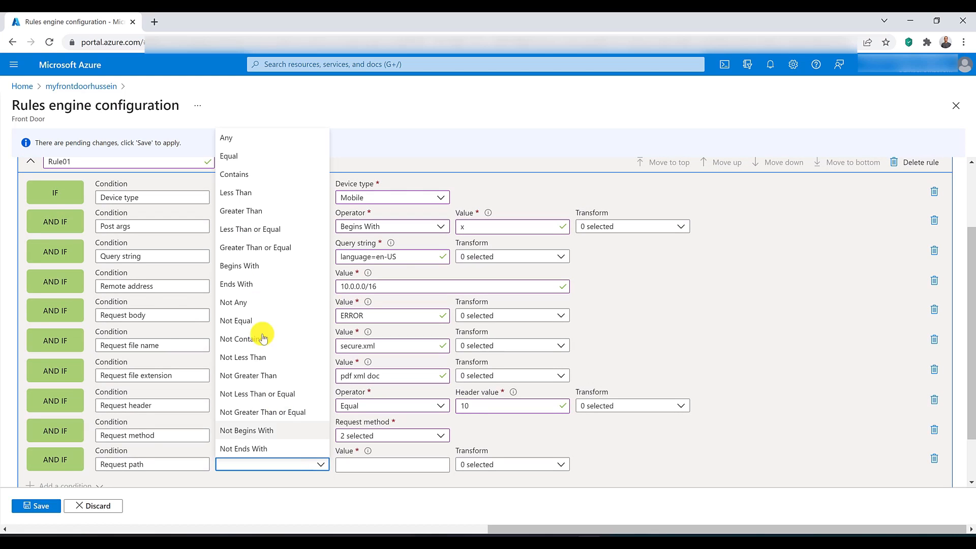
click(243, 176)
click(404, 465)
text(api.do)
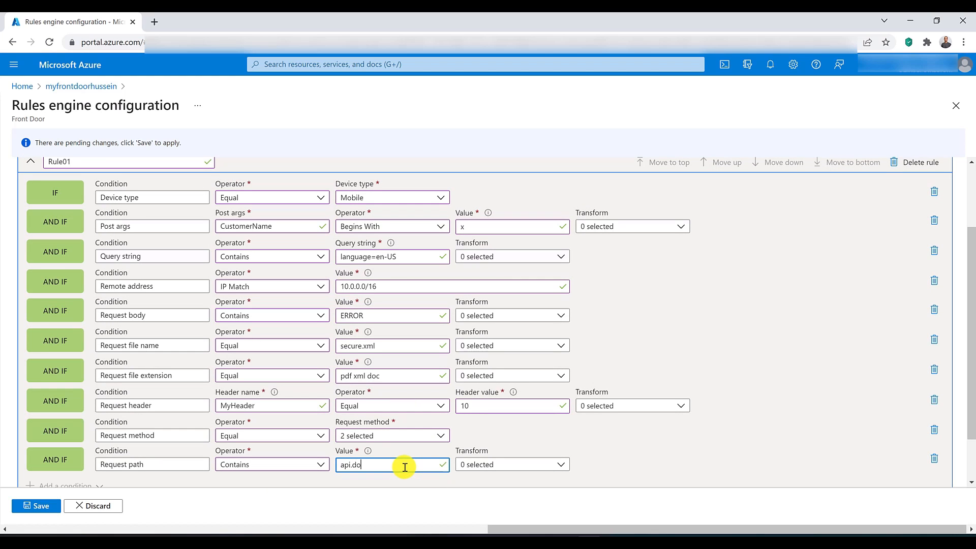
text(main)
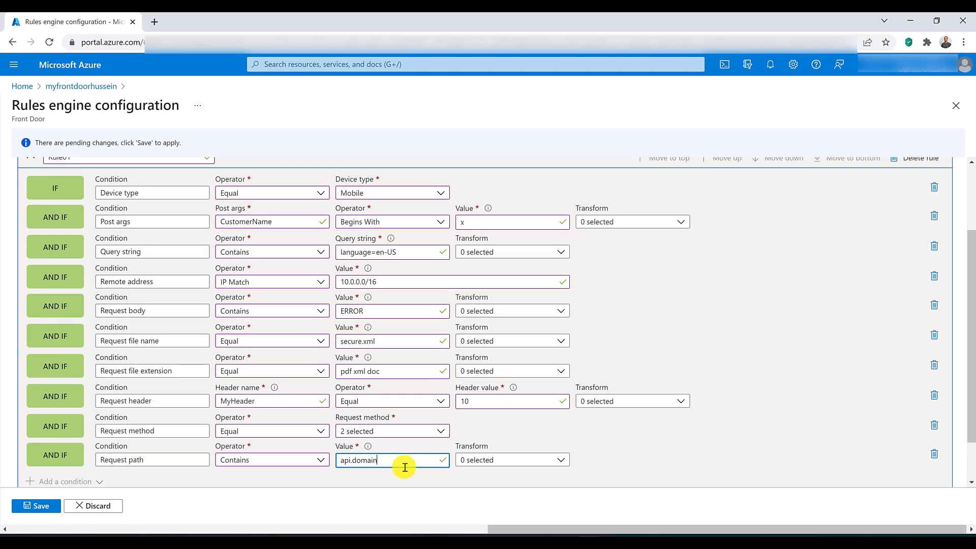
Step: Delete the Request path condition from Rule01
scroll(108, 453, down, 2)
scroll(77, 308, up, 3)
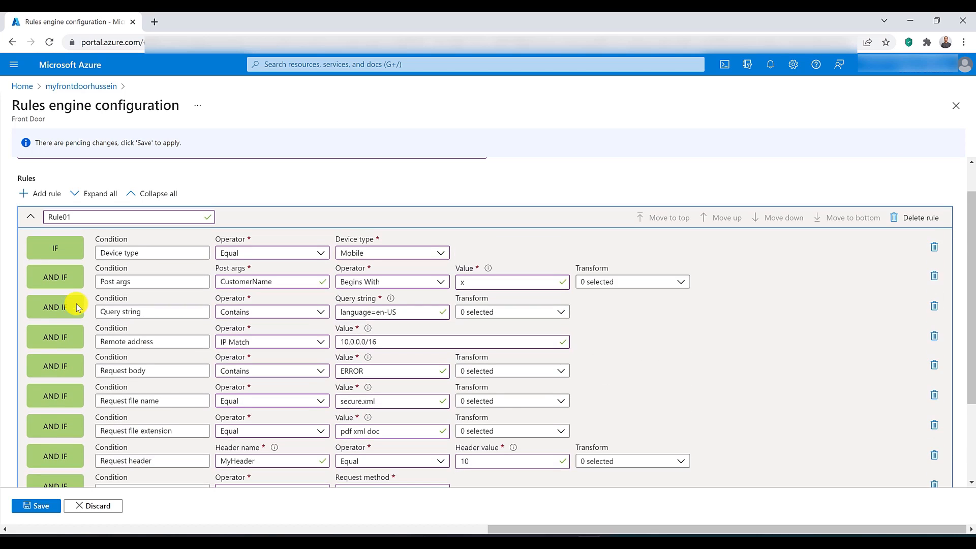
scroll(76, 242, down, 3)
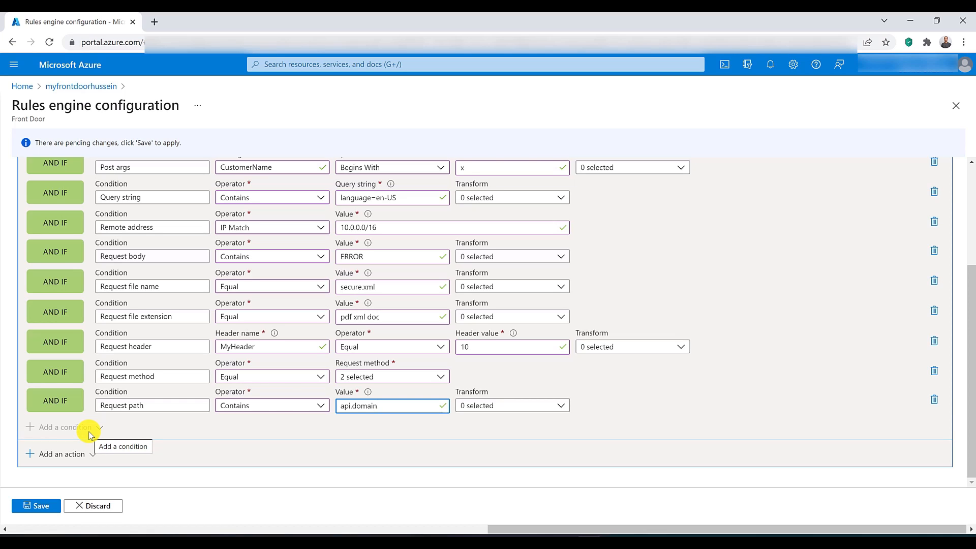
click(934, 400)
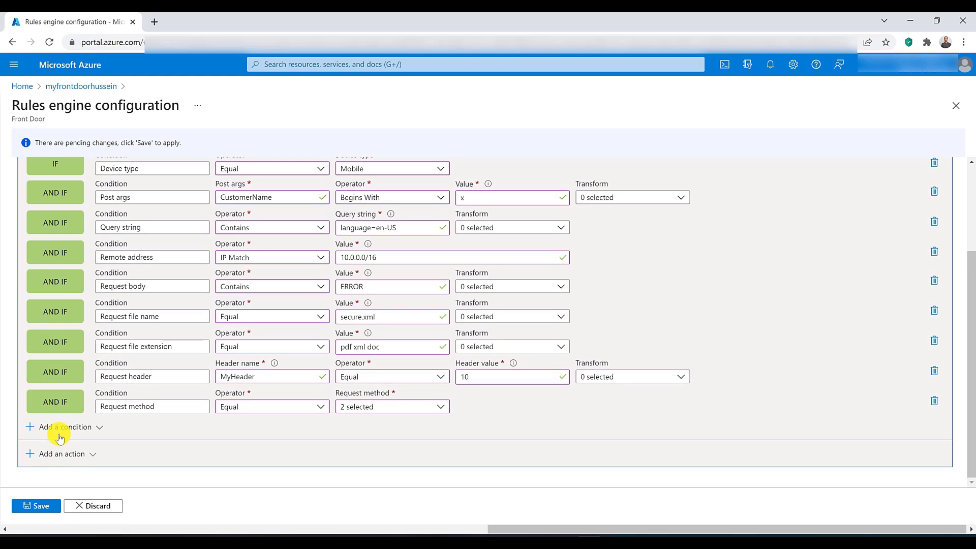
Step: Add a Request protocol condition with operator Equal and protocol HTTP, and remove it from the rule again
click(59, 428)
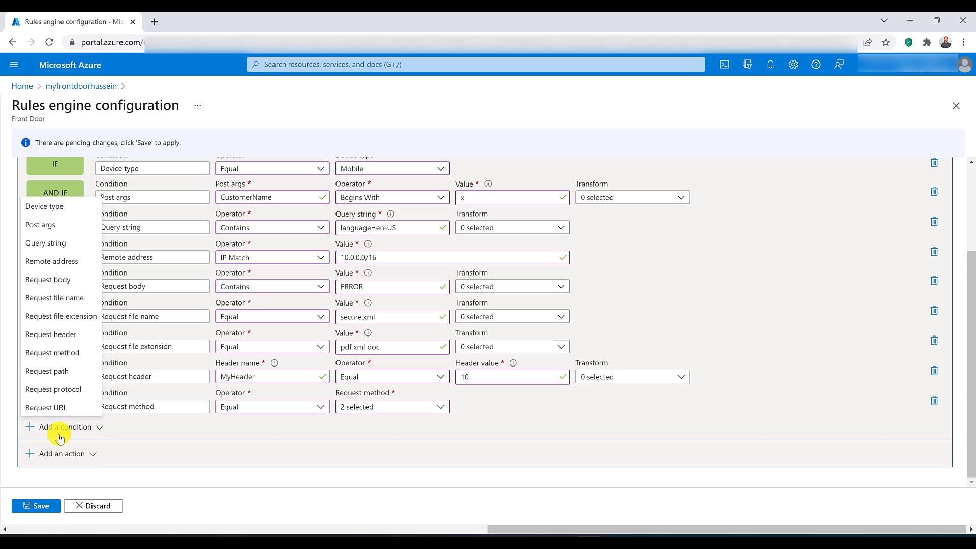
click(66, 389)
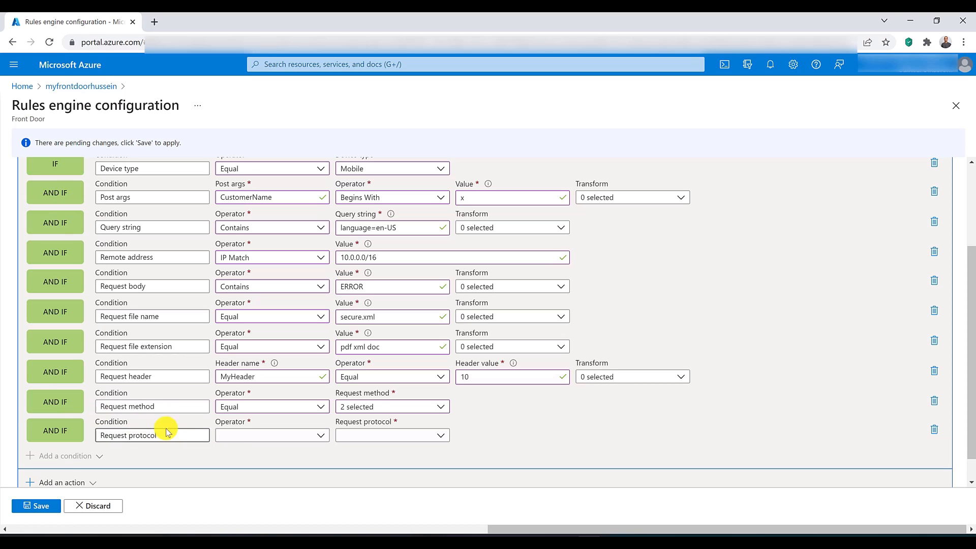
click(252, 437)
click(259, 453)
click(371, 436)
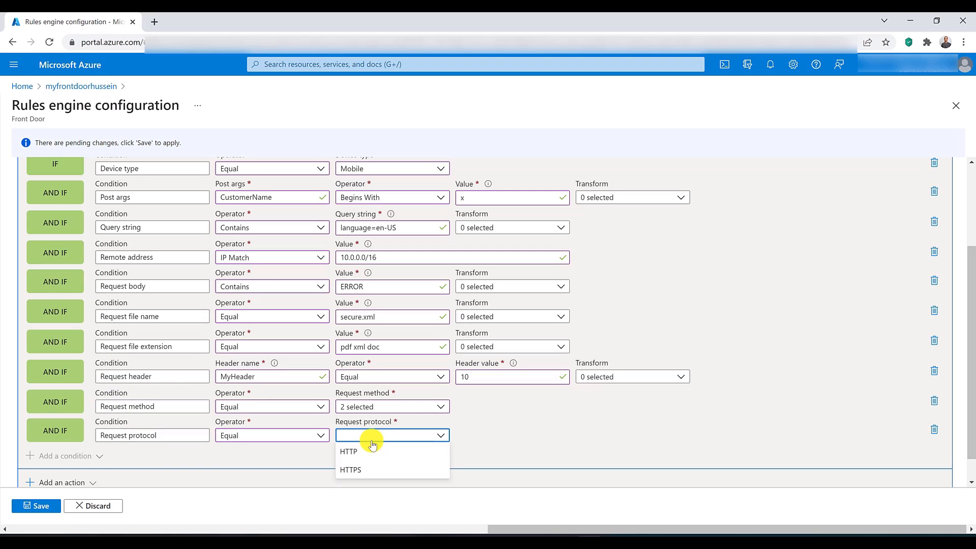
click(379, 453)
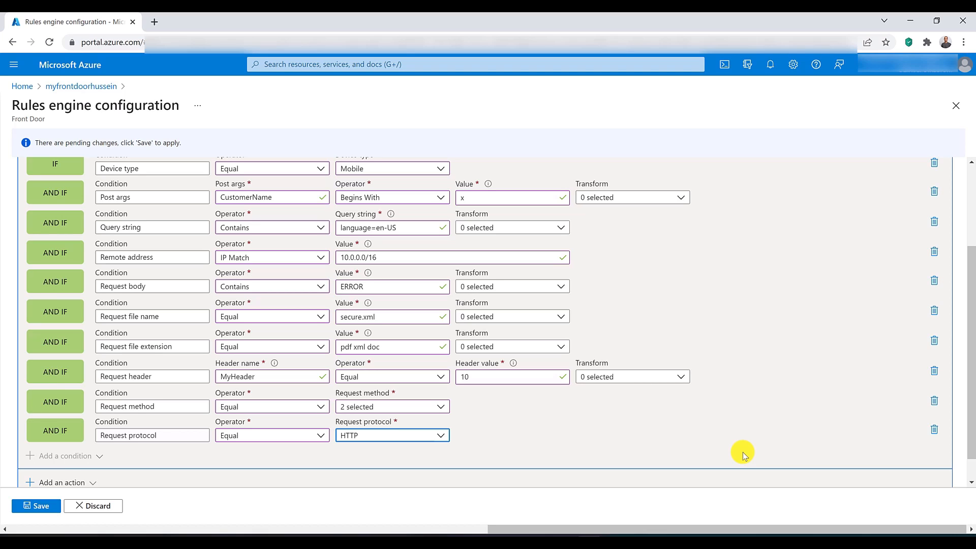
click(935, 430)
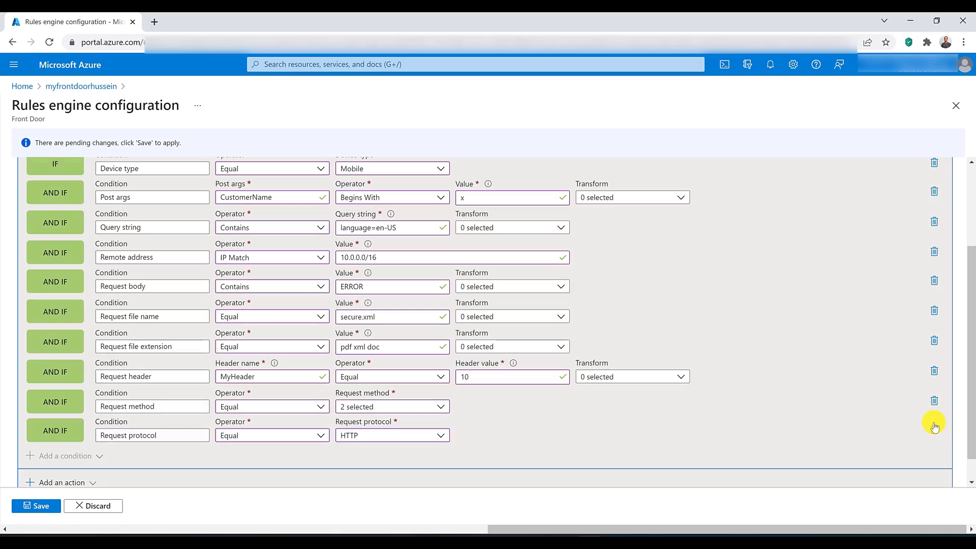
Step: Add a Request URL condition with operator Contains and the value api
click(53, 427)
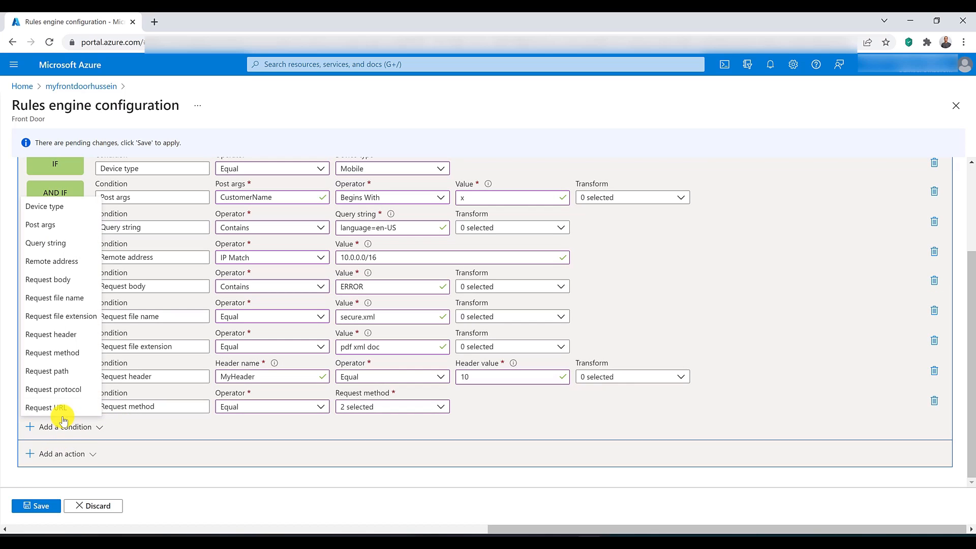
click(63, 408)
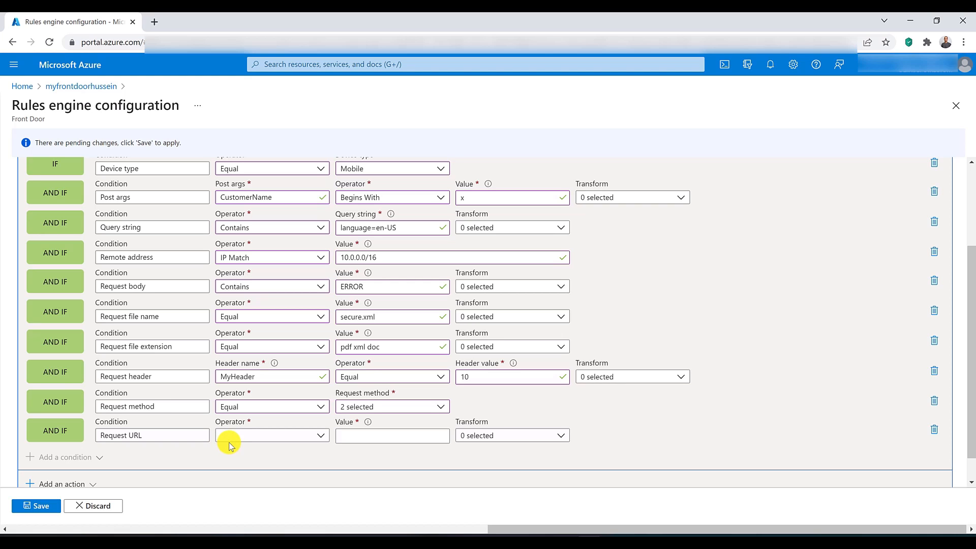
click(261, 434)
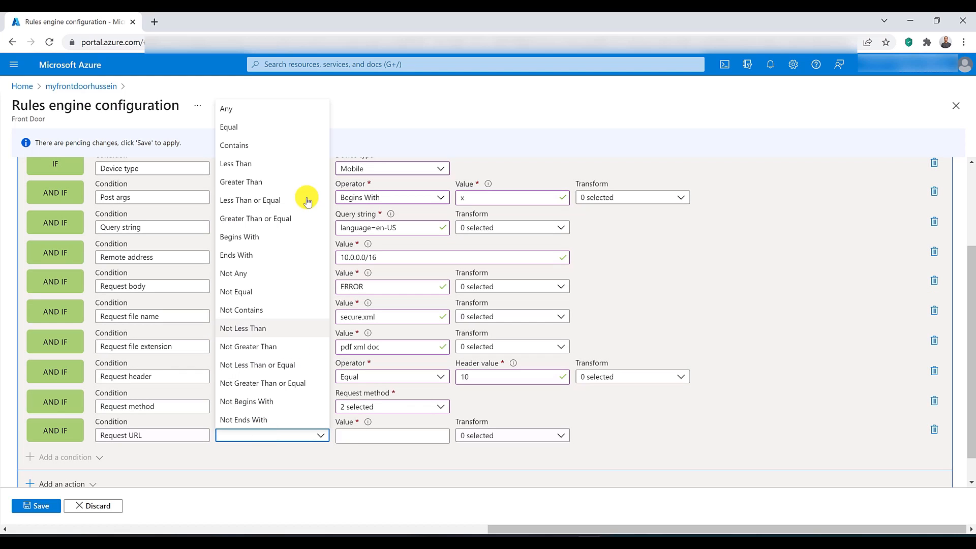
click(283, 144)
click(390, 438)
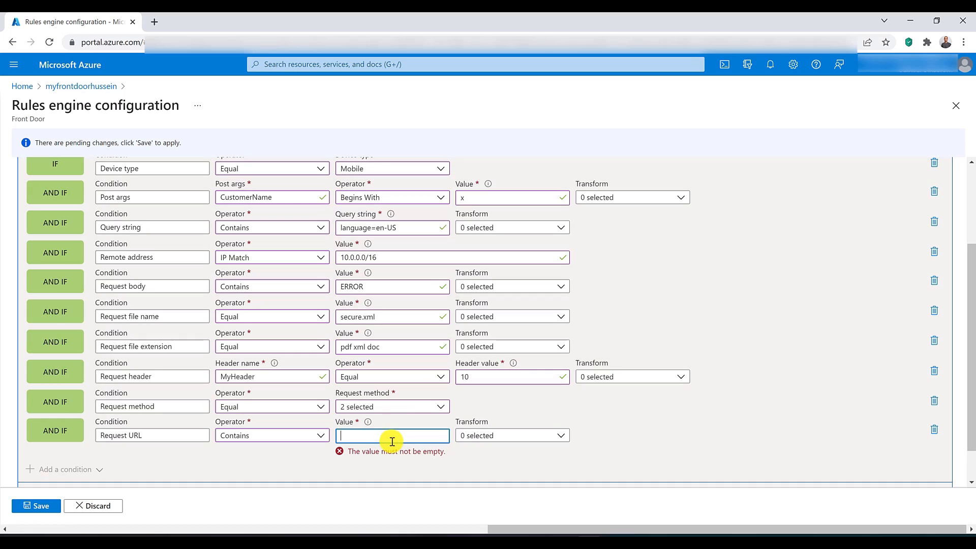
text(api)
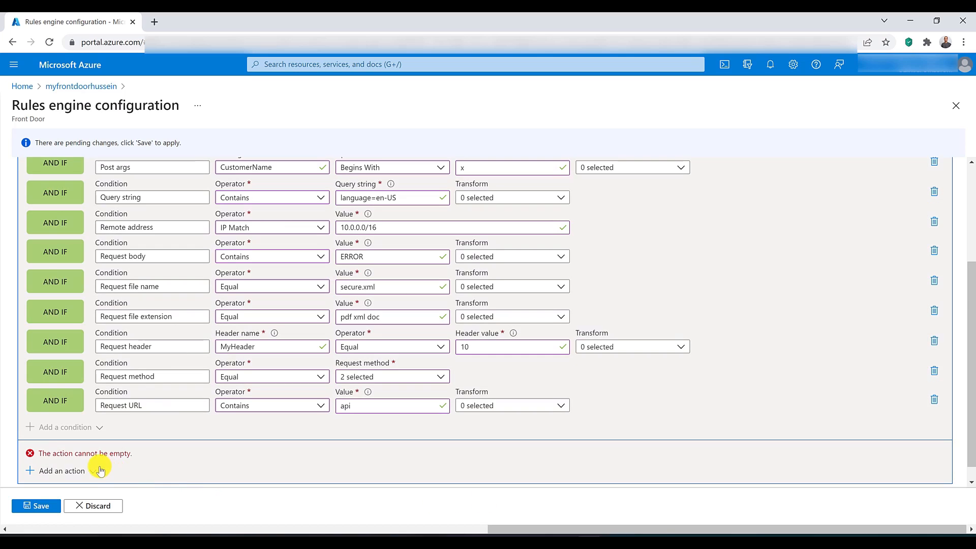
Step: Add a Request header action with operator Append, header name Content-Security-Policy and header value 100
click(90, 471)
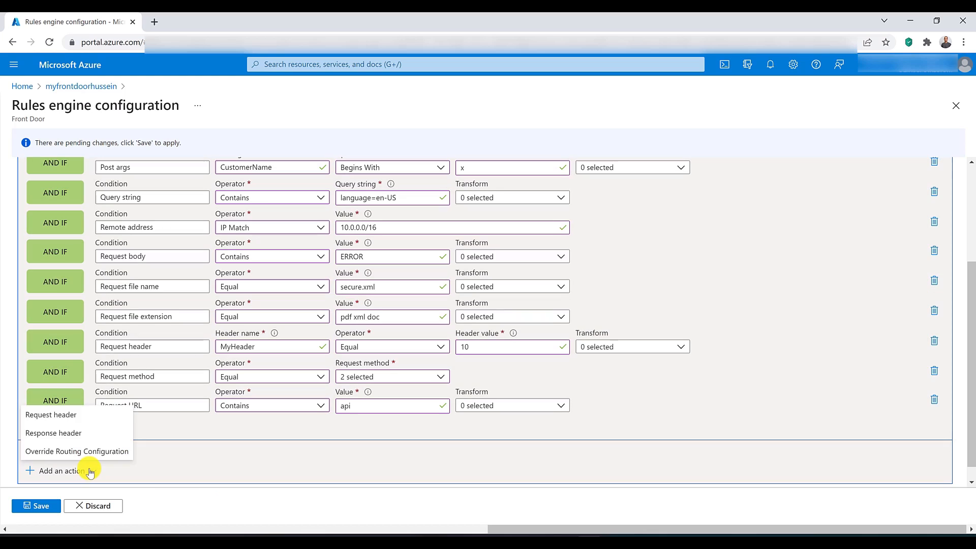
click(81, 413)
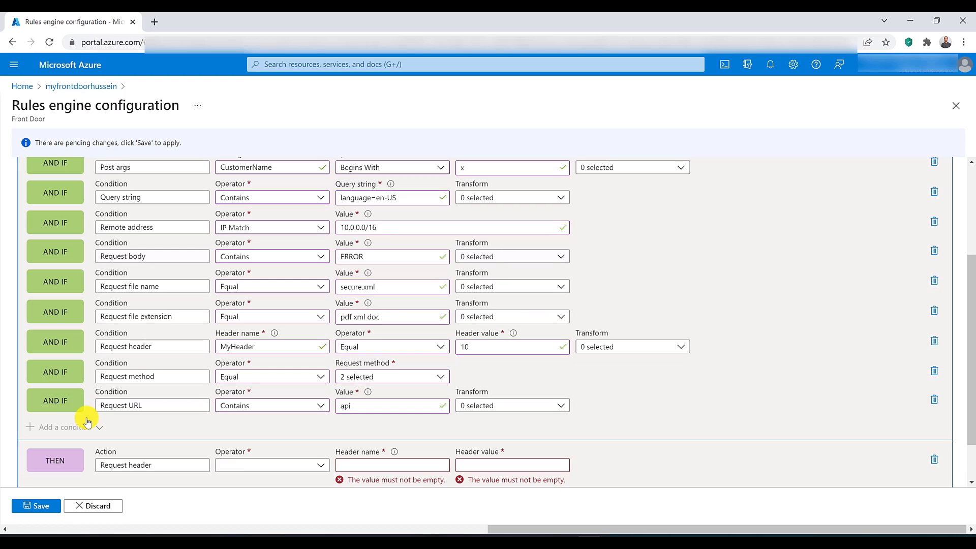
click(248, 464)
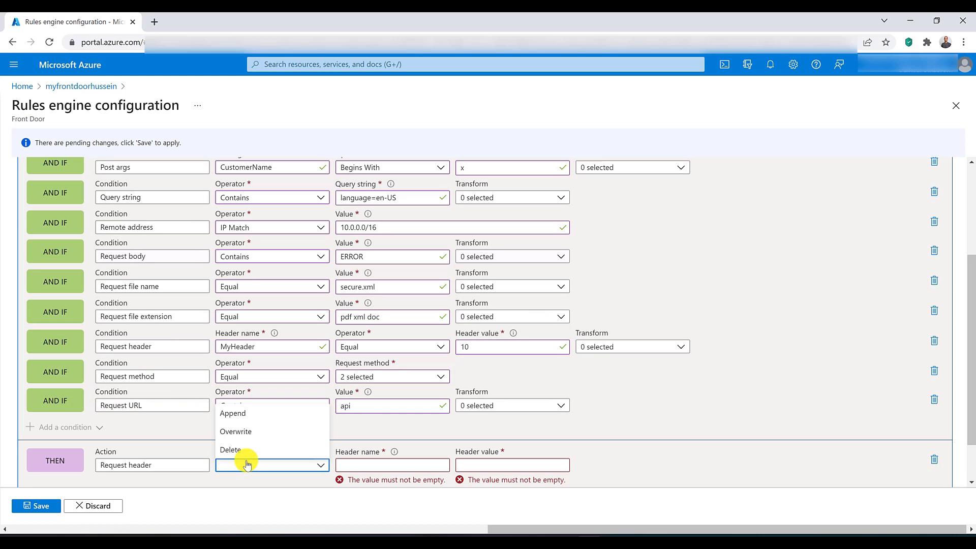
click(246, 413)
click(392, 463)
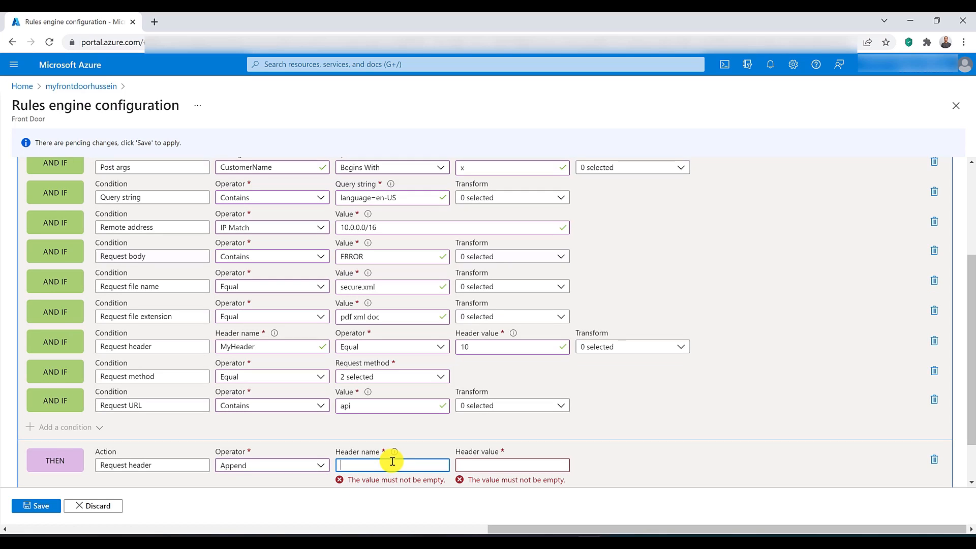
text(Content)
key(BackSpace)
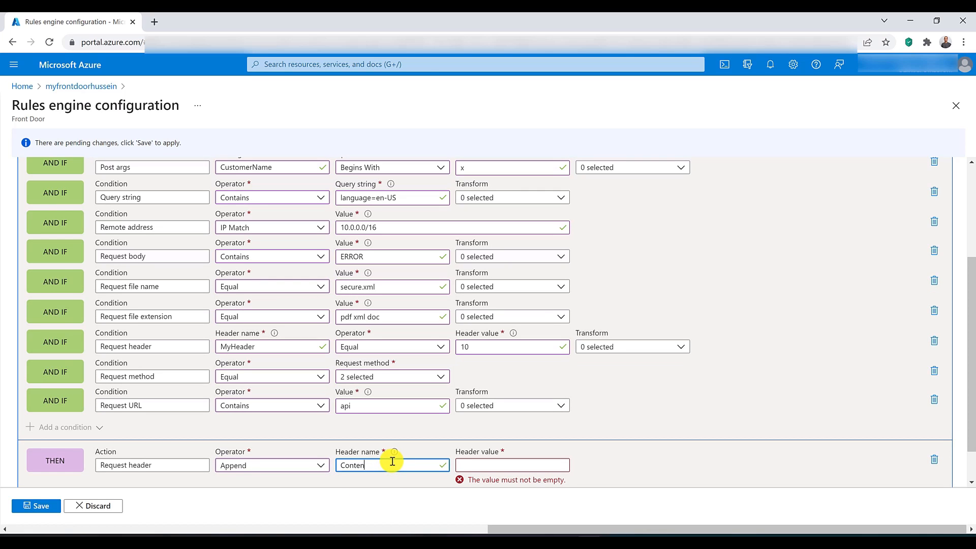
text(-Security-Policy)
click(501, 463)
text(100)
Step: Add a Response header action with operator Delete and header name aspnet-version
scroll(504, 464, down, 1)
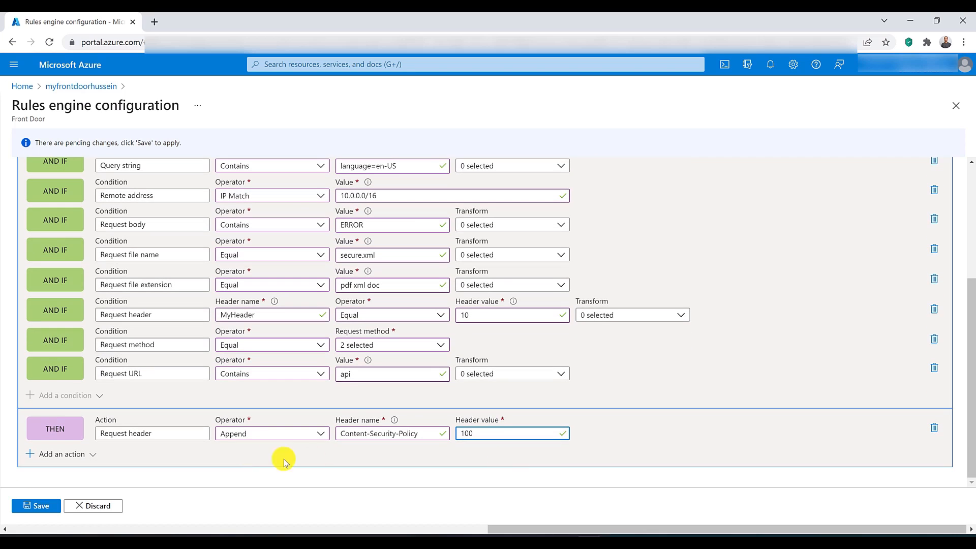
click(89, 453)
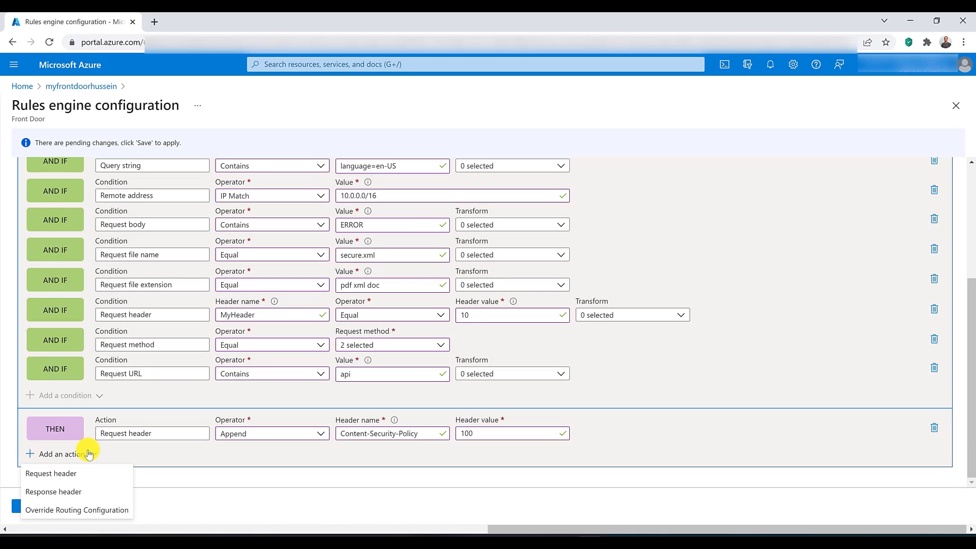
click(80, 491)
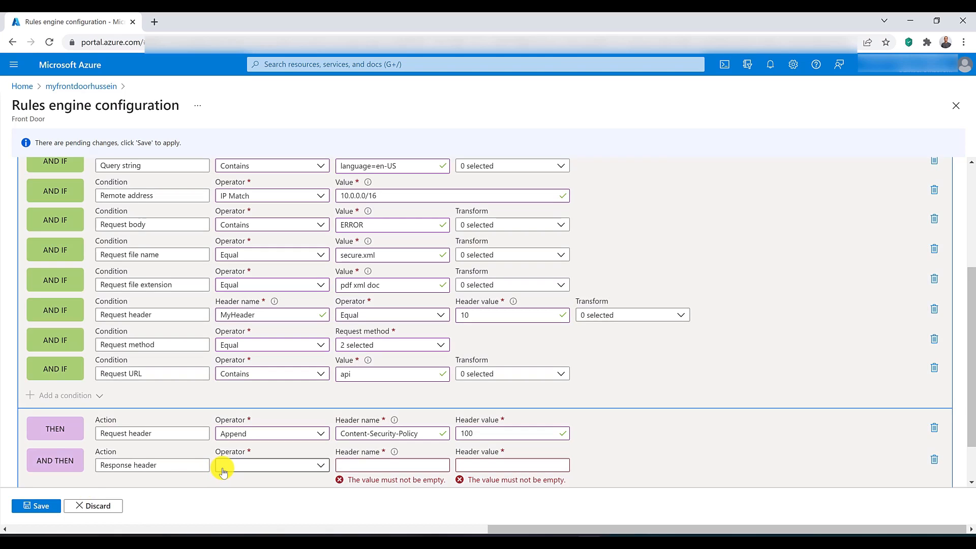
click(222, 466)
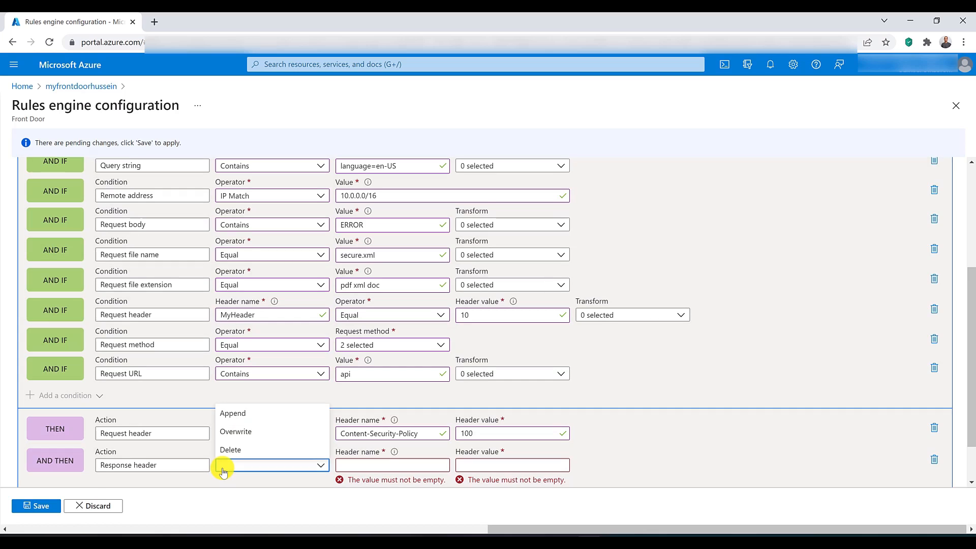
click(254, 450)
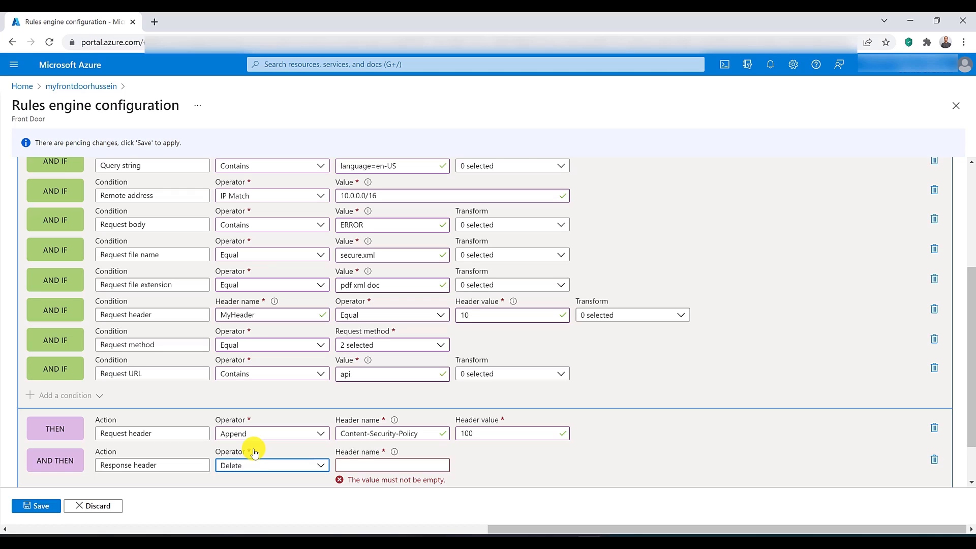
click(369, 463)
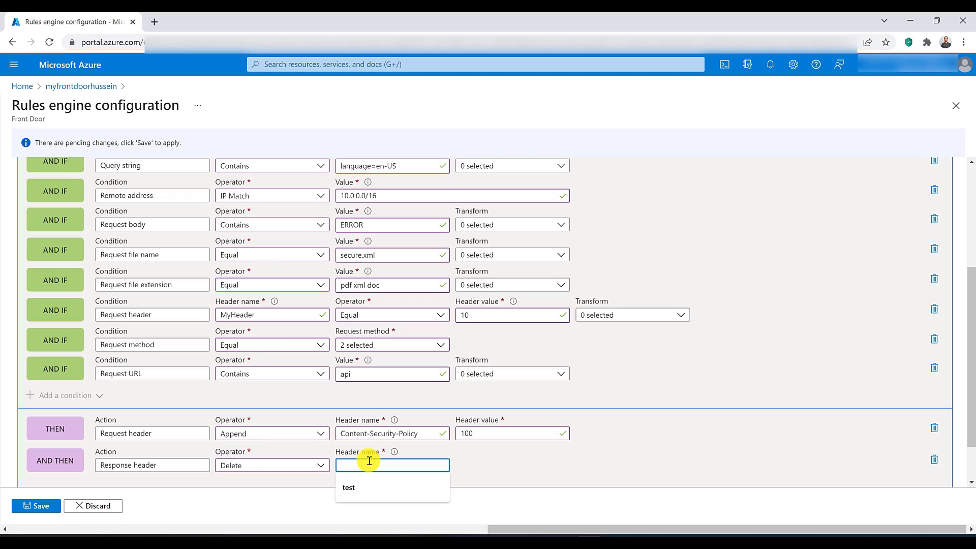
text(aspnet)
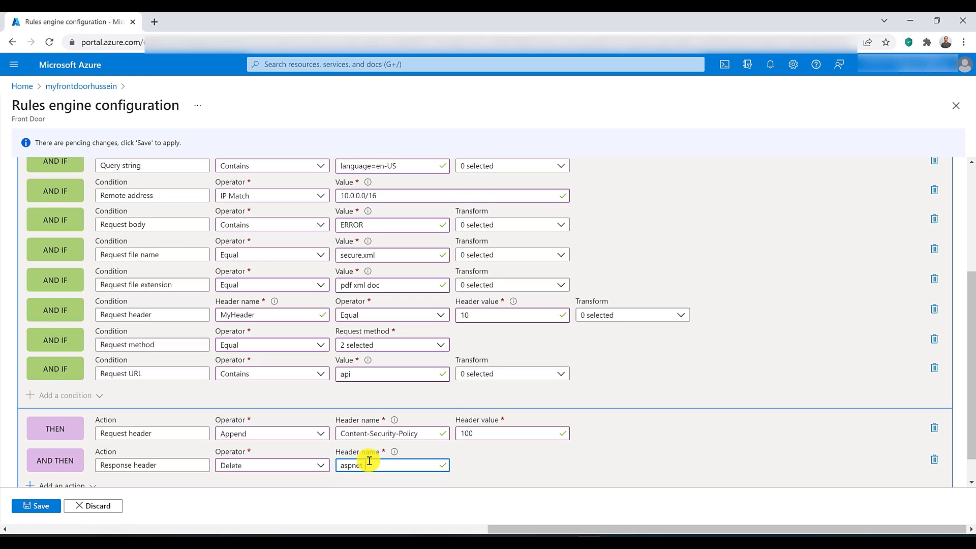
text(-version)
Step: Add an Override Routing Configuration action and review its route type, backend pool and forwarding protocol options
scroll(56, 452, down, 1)
click(58, 457)
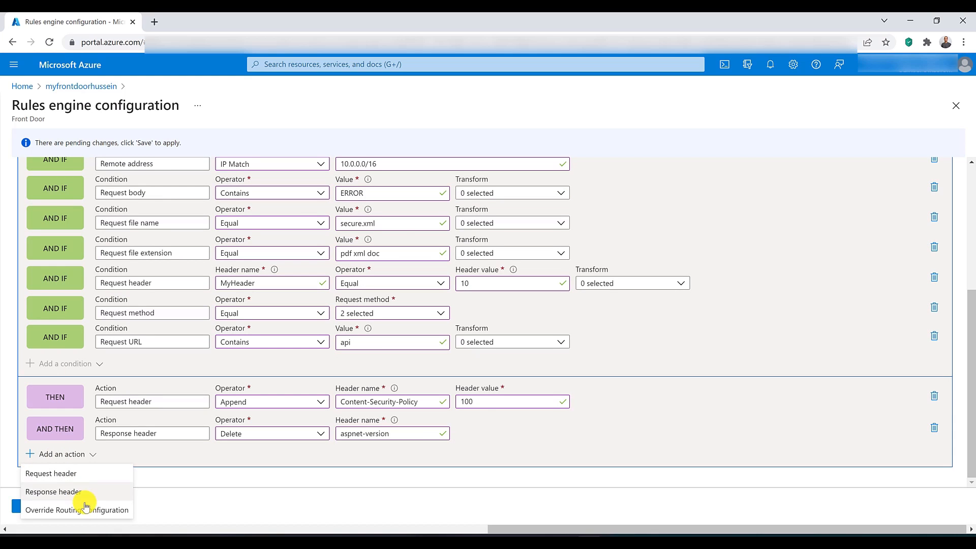
click(106, 512)
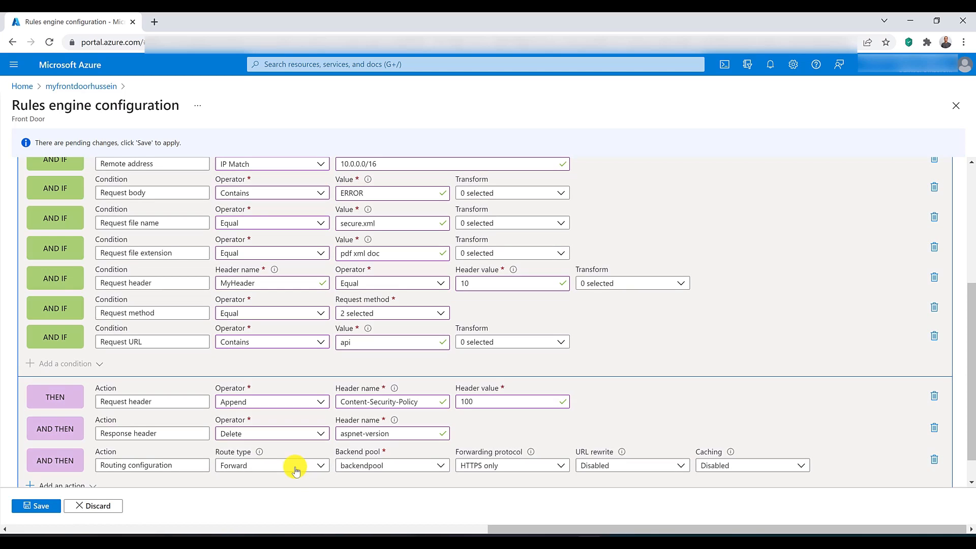
click(295, 465)
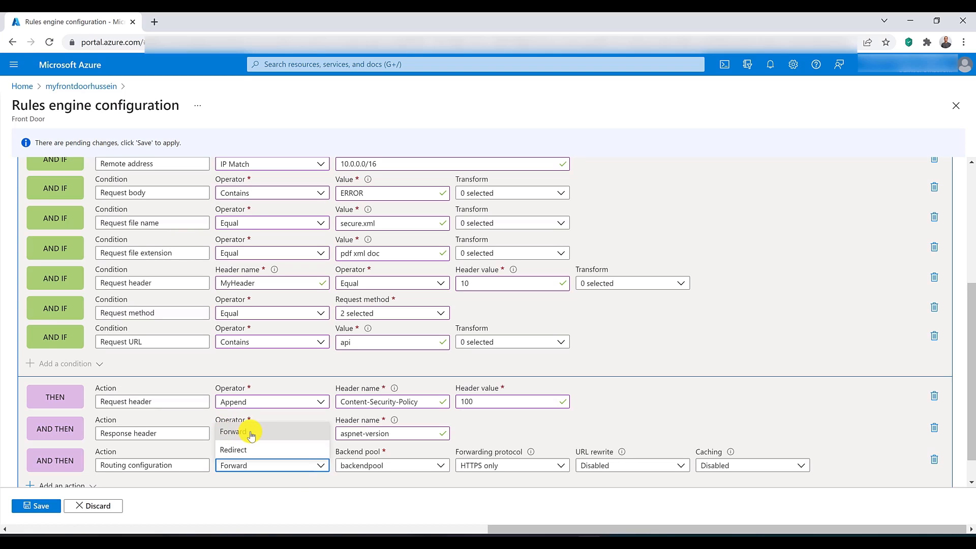
click(370, 483)
click(381, 466)
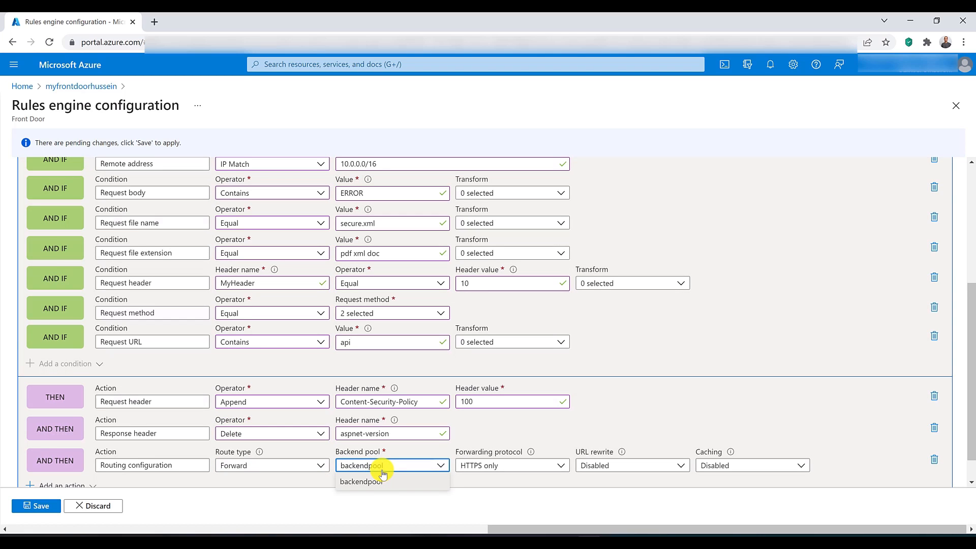
click(524, 468)
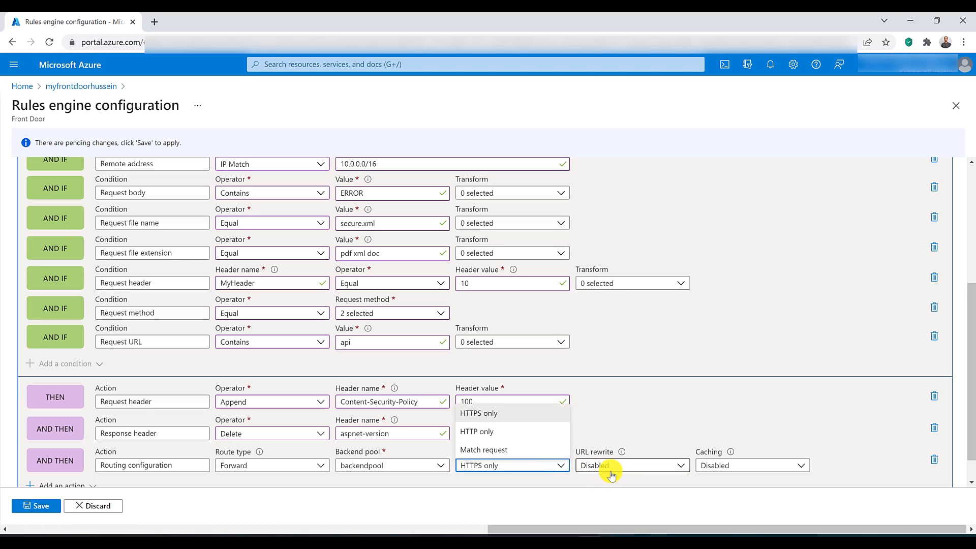
Step: Enable caching on the routing configuration action to view its cache settings, and set it back to Disabled
click(756, 466)
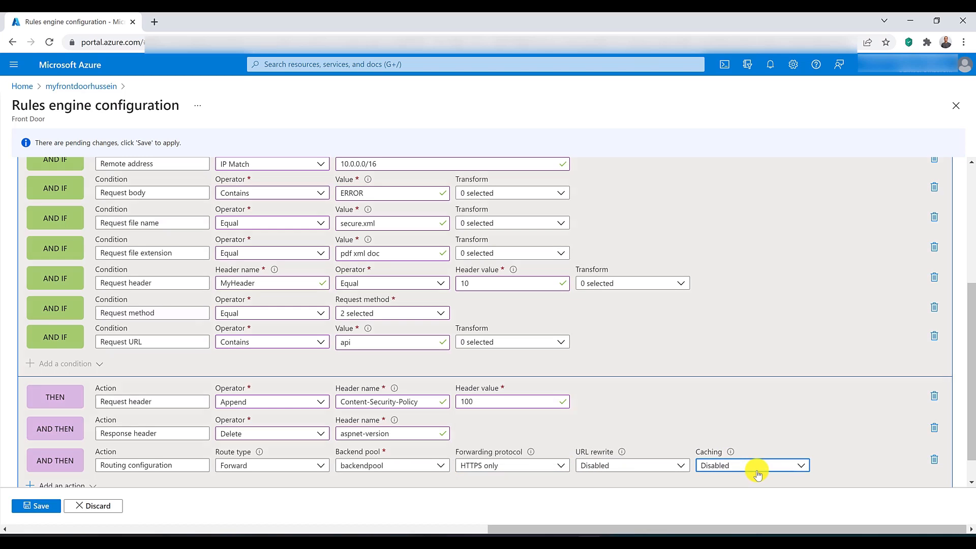
click(752, 435)
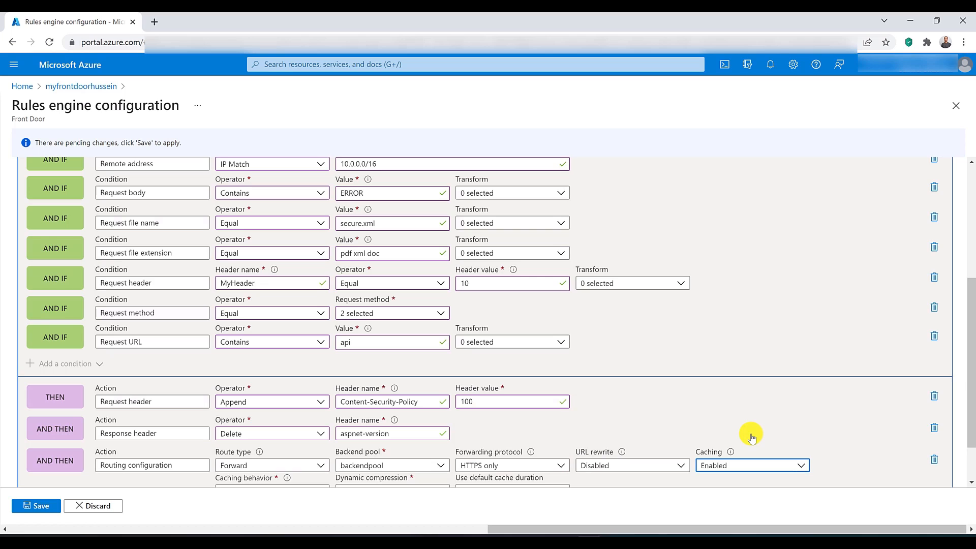
scroll(752, 436, down, 2)
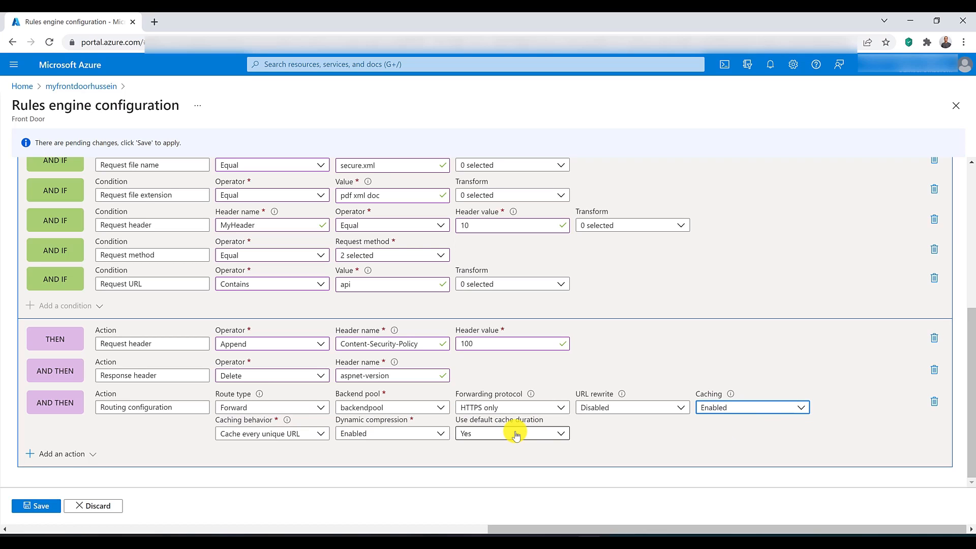
click(749, 407)
click(740, 445)
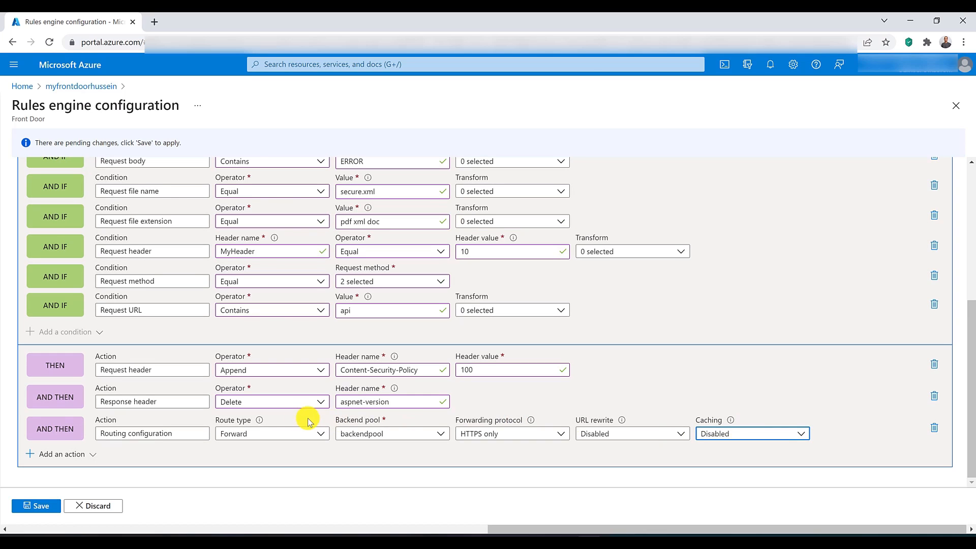
Step: Change the route type of the routing configuration action to Redirect
click(274, 435)
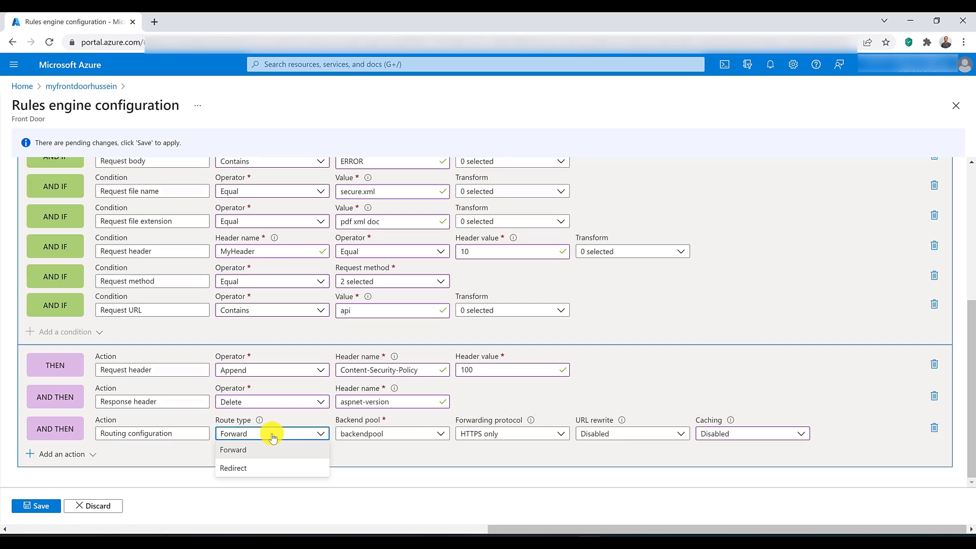
click(263, 467)
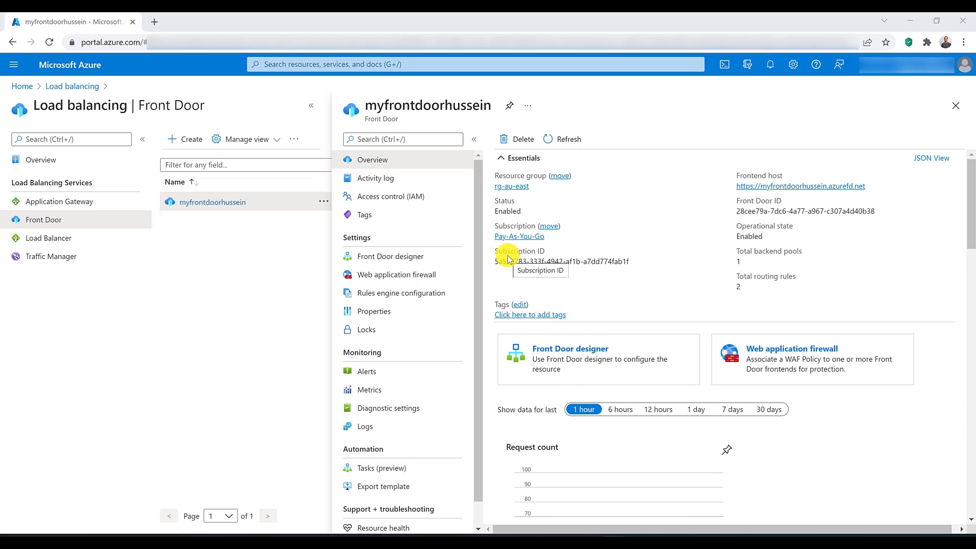
Step: Review the BackendRouting routing rule and the backendpool backend pool settings in the Front Door designer, closing each without changes
click(408, 262)
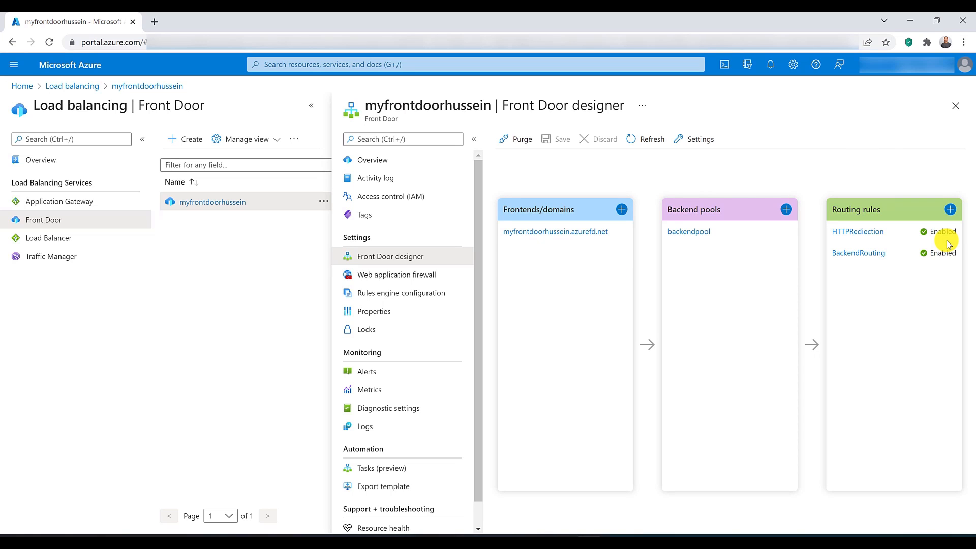
click(852, 253)
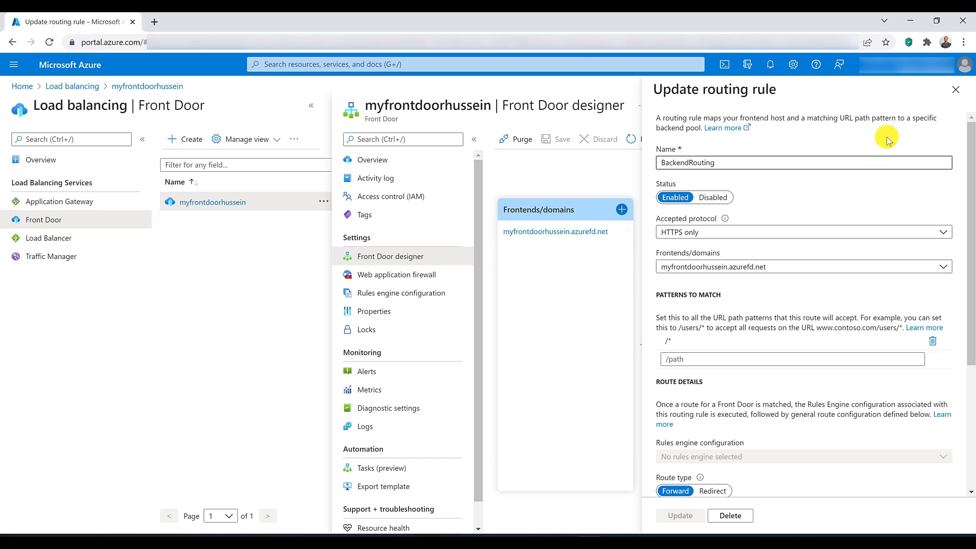
click(956, 89)
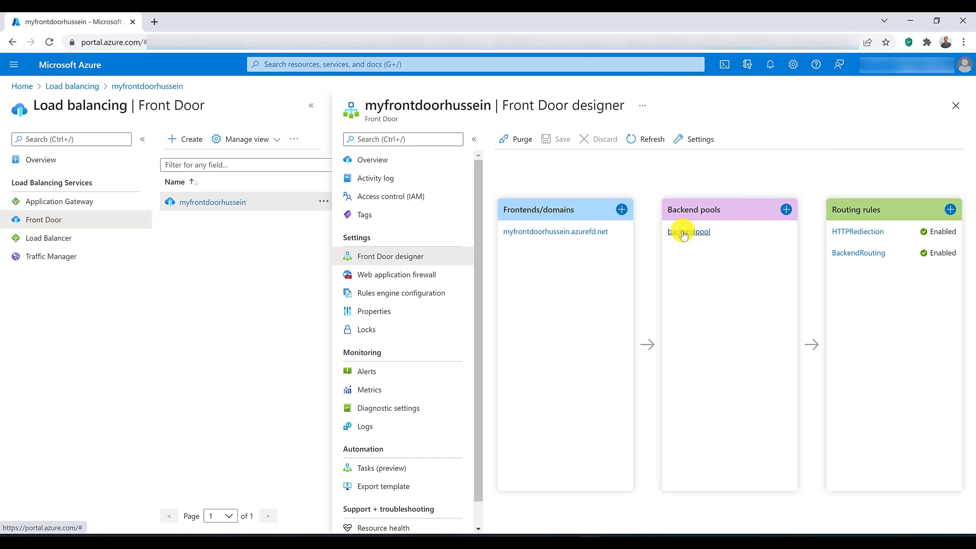
click(688, 231)
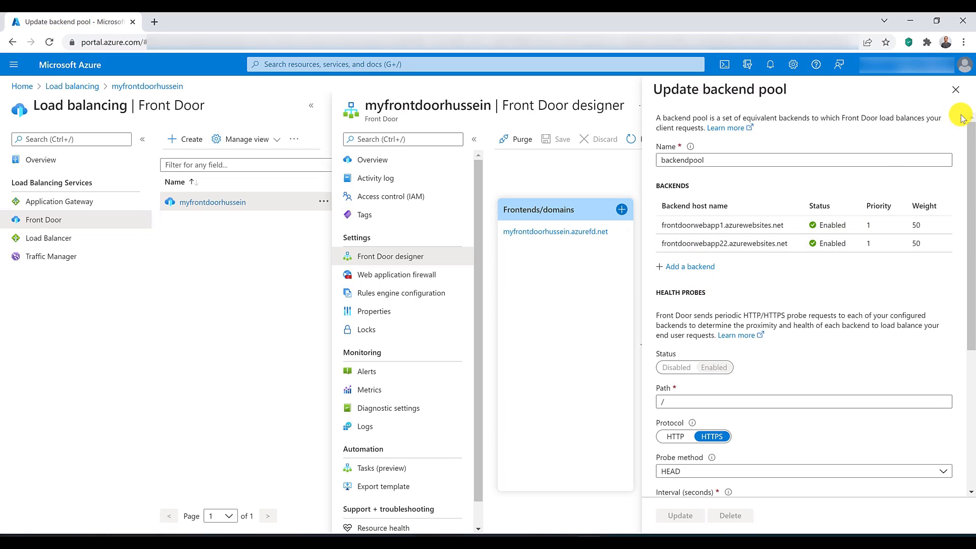
click(958, 93)
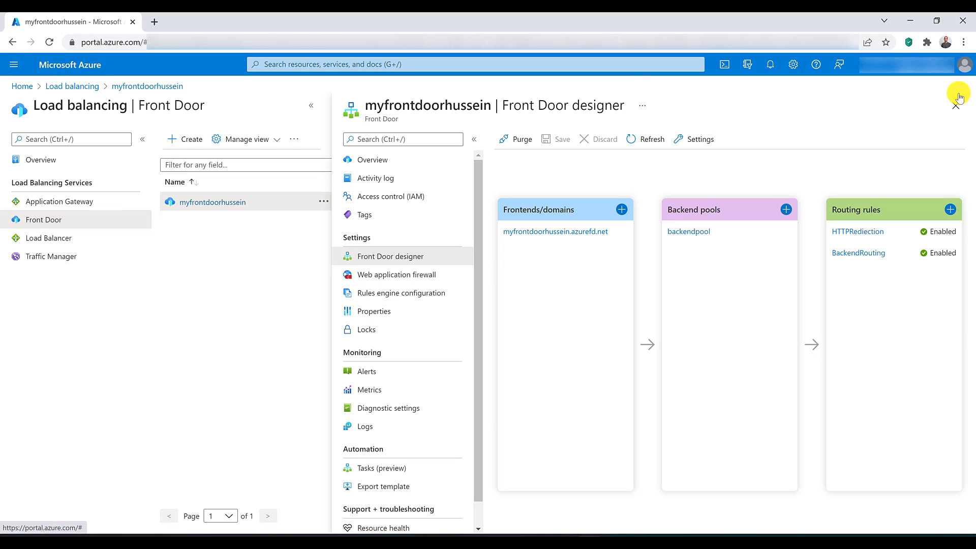
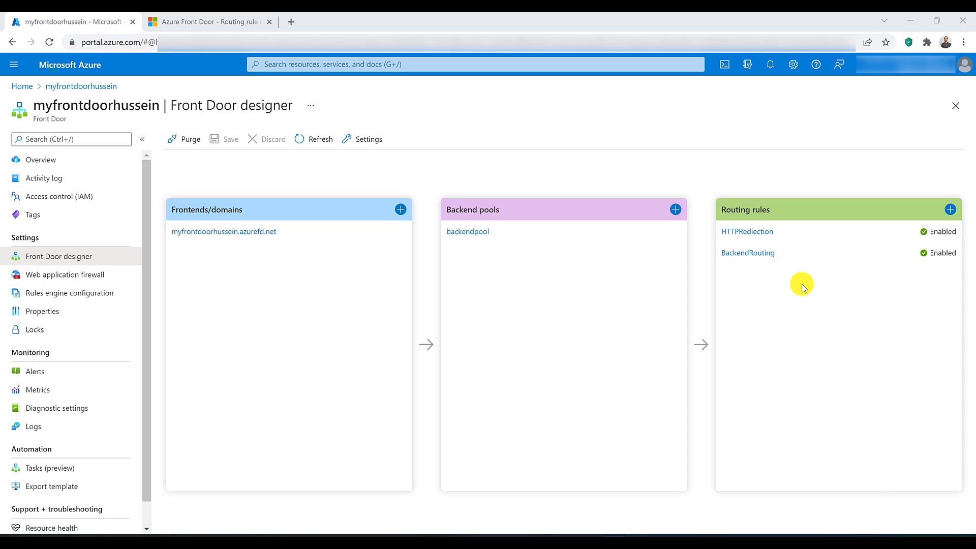
Step: Open the BackendRouting routing rule and review its accepted protocol, frontend domain, path patterns and route details
click(757, 252)
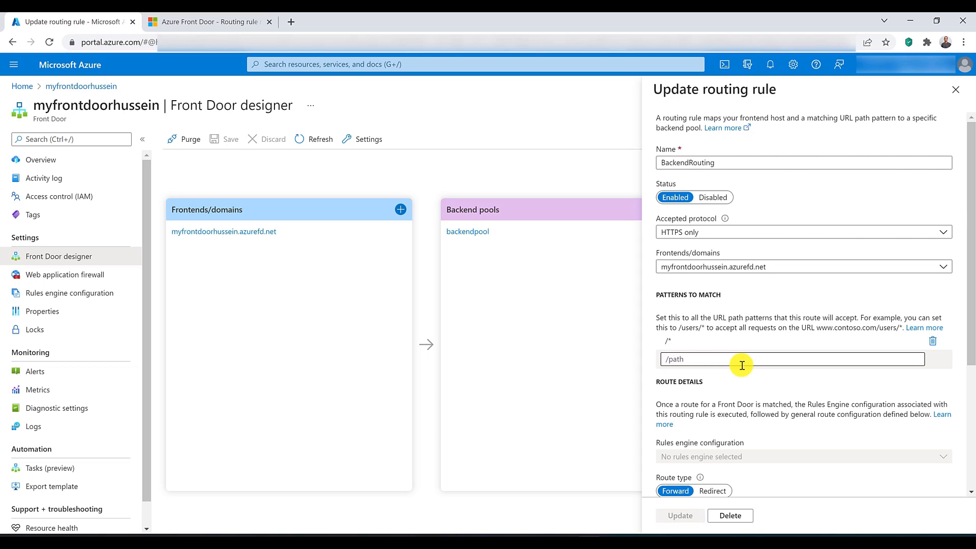
scroll(742, 365, down, 3)
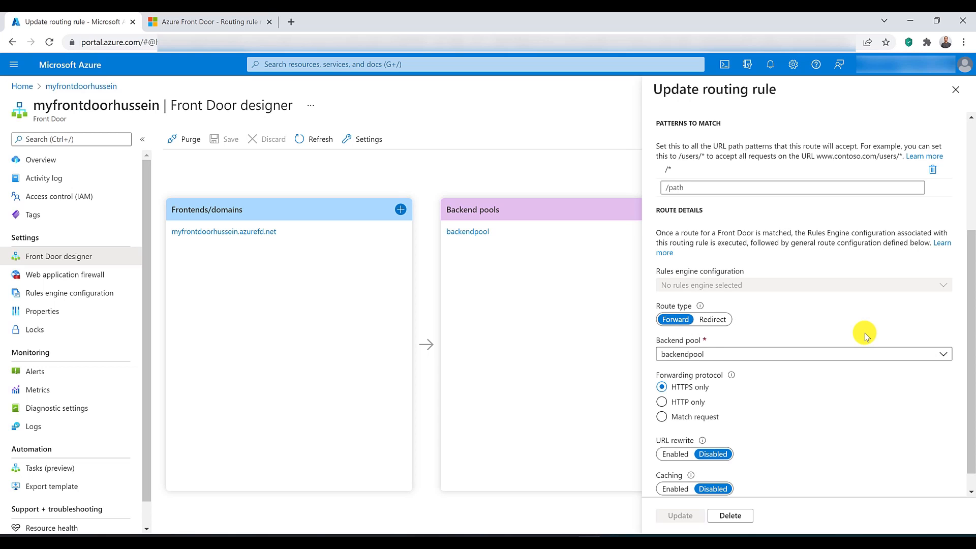
scroll(865, 334, up, 3)
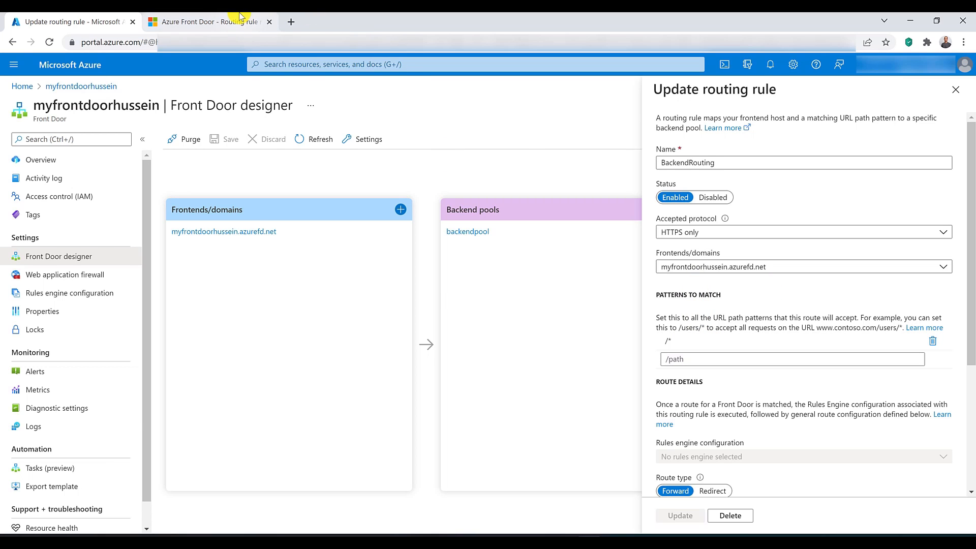
Step: Switch to the Azure Front Door route matching documentation and read the frontend host matching logic
click(214, 21)
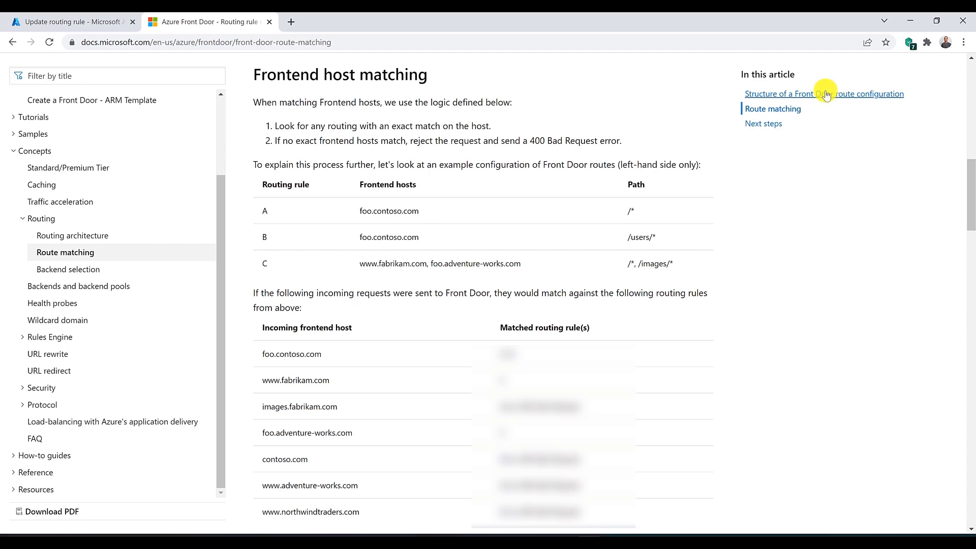
drag(530, 137, 609, 142)
click(482, 155)
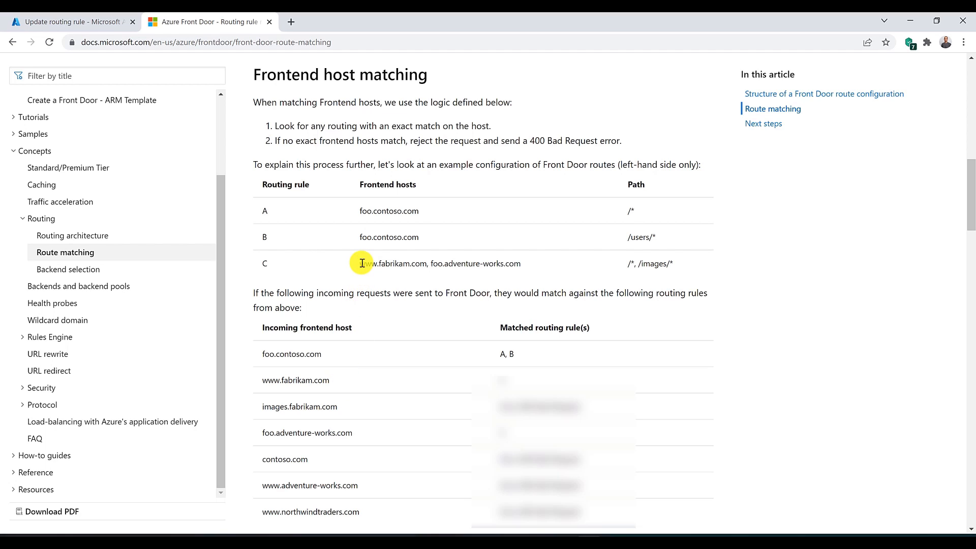
drag(362, 263, 426, 263)
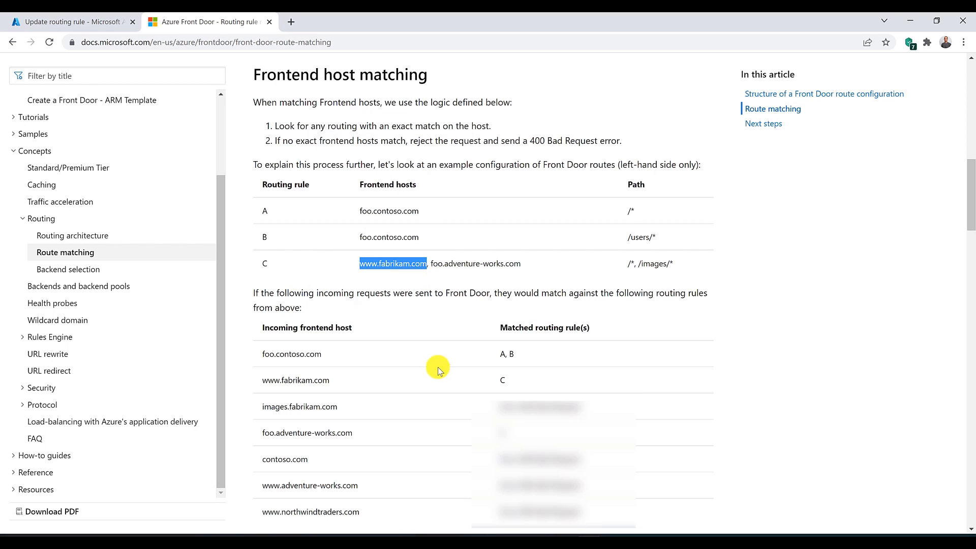
click(500, 384)
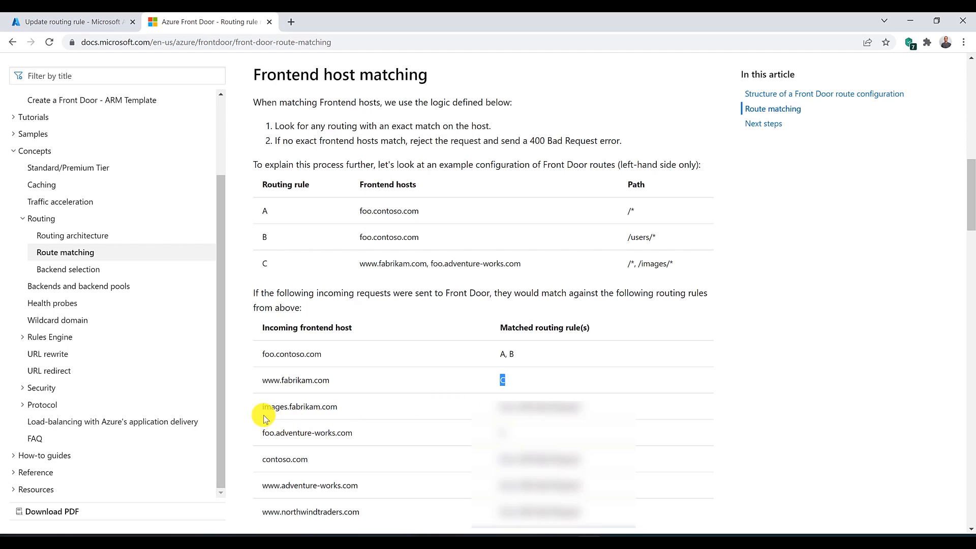
drag(257, 407, 340, 407)
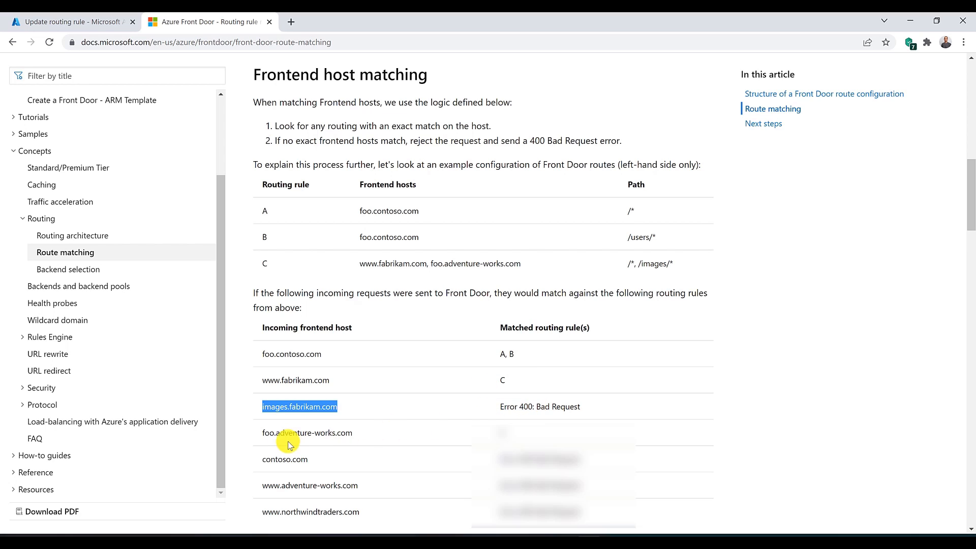
drag(259, 438, 357, 437)
click(361, 436)
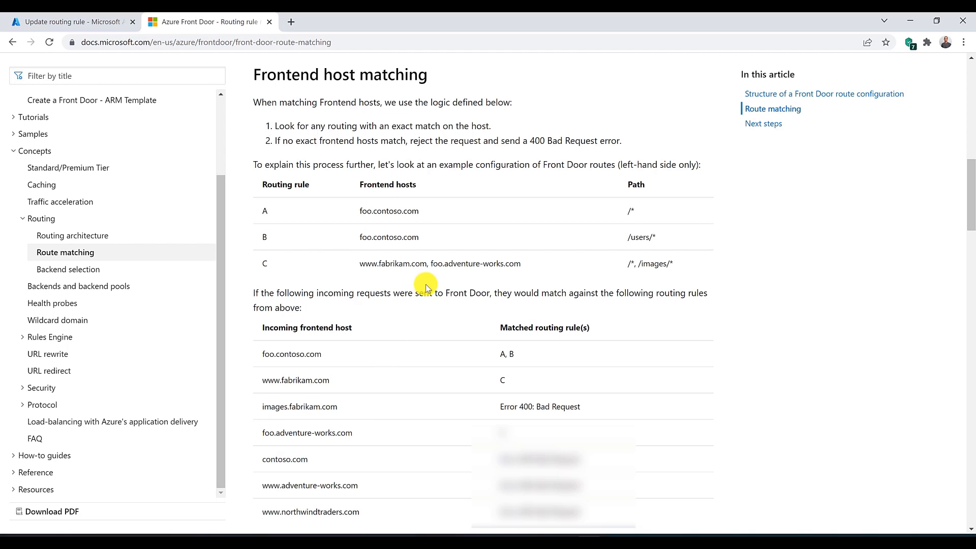
drag(431, 265, 520, 267)
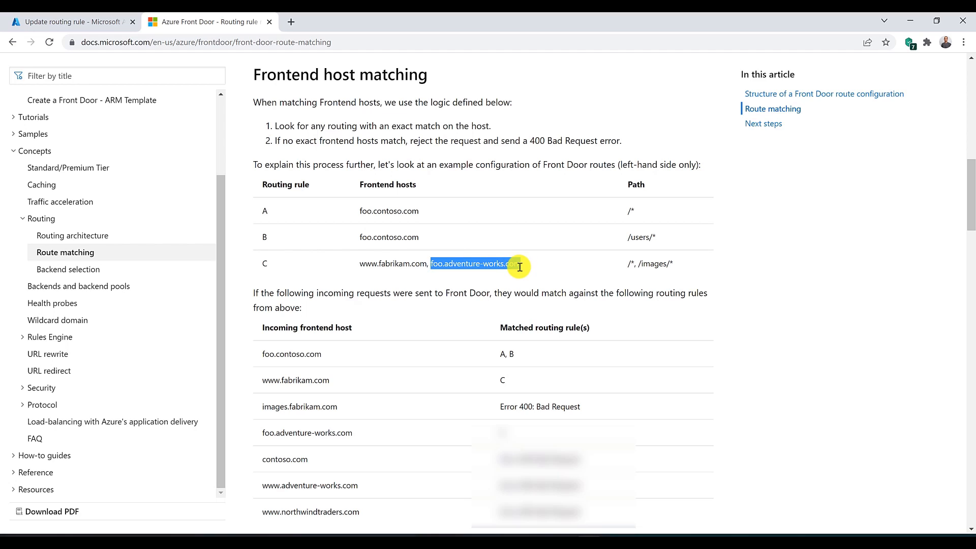
click(509, 431)
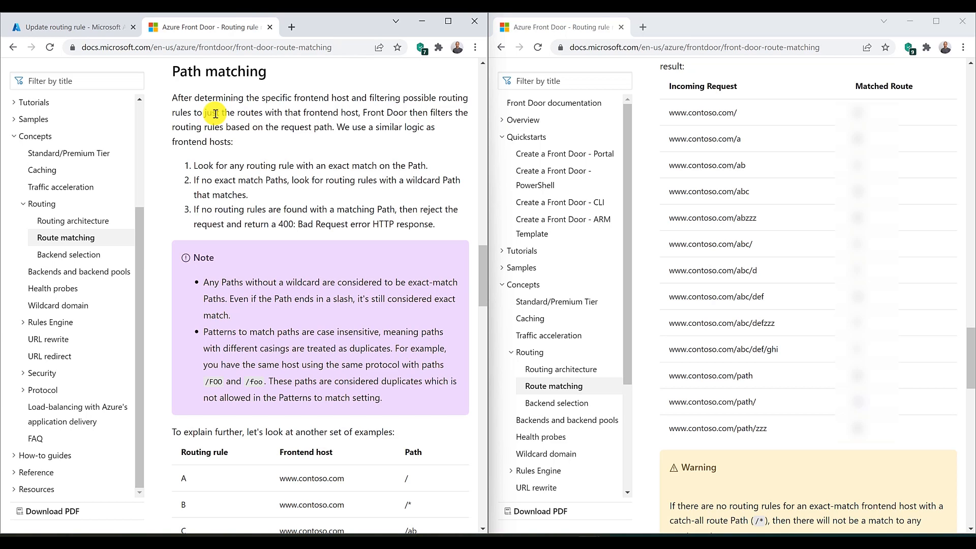
Step: Read the path matching logic for exact and wildcard paths and examine the example table of routing rules A to H
drag(310, 165, 425, 181)
click(426, 164)
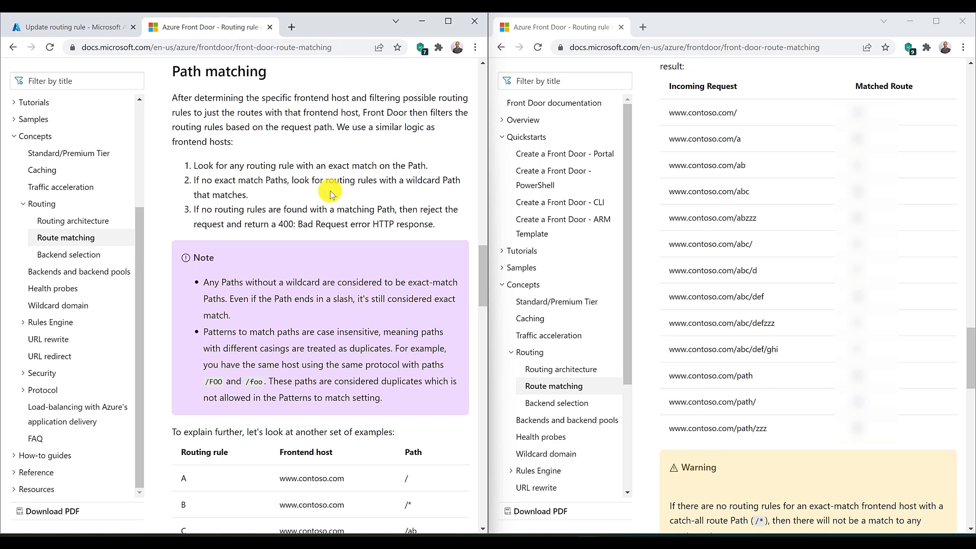
drag(324, 173, 443, 174)
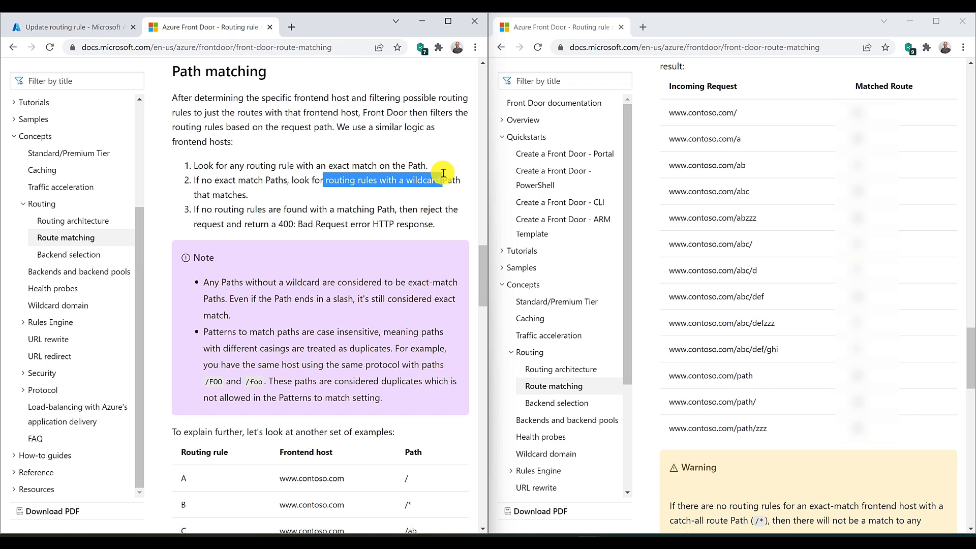
scroll(443, 173, down, 5)
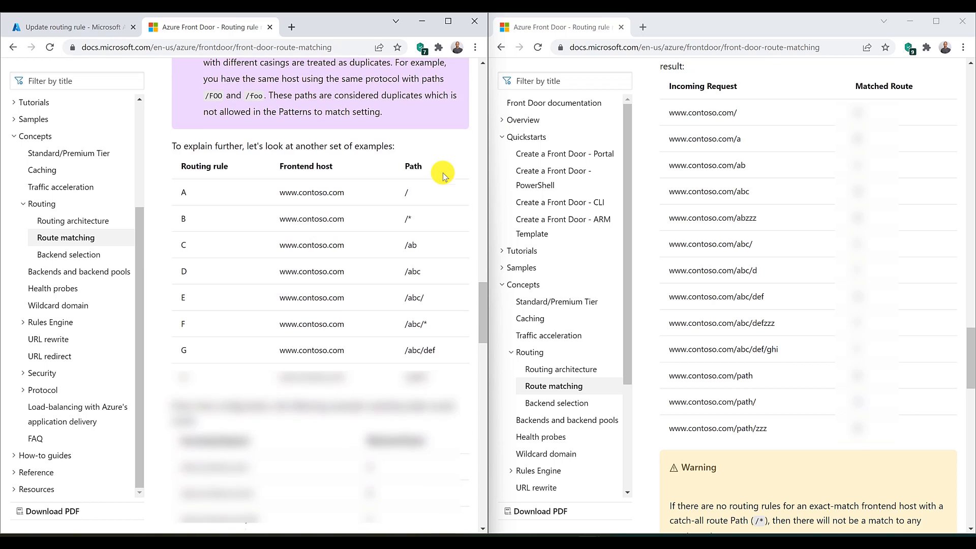
scroll(444, 173, down, 1)
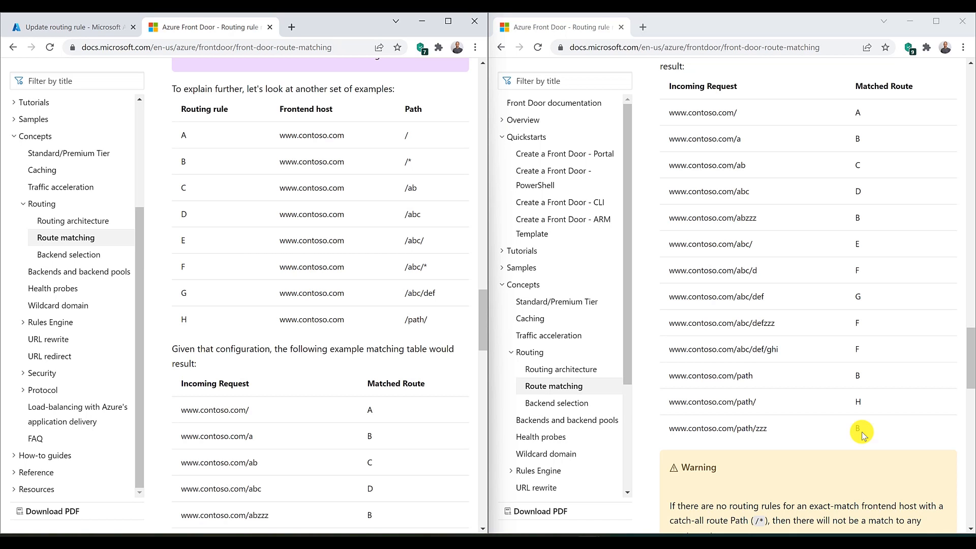
Step: Read the warning about missing catch-all route paths and examine its profile.domain.com/other matching example
scroll(862, 432, down, 3)
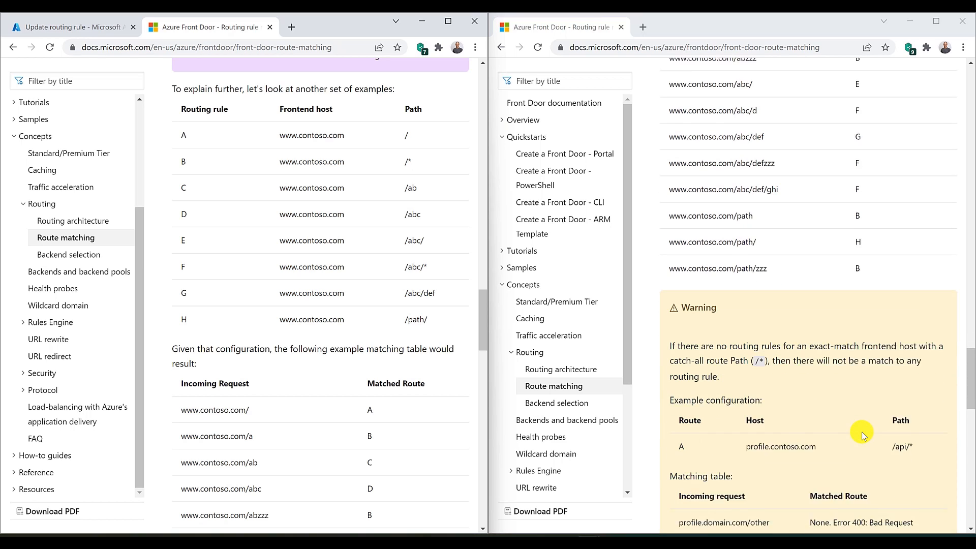
scroll(862, 431, down, 1)
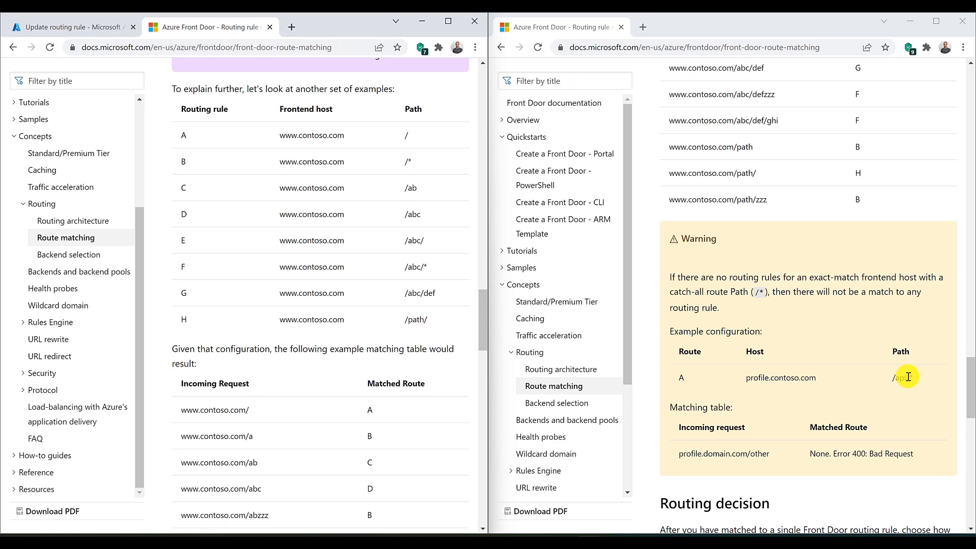
drag(680, 454, 771, 458)
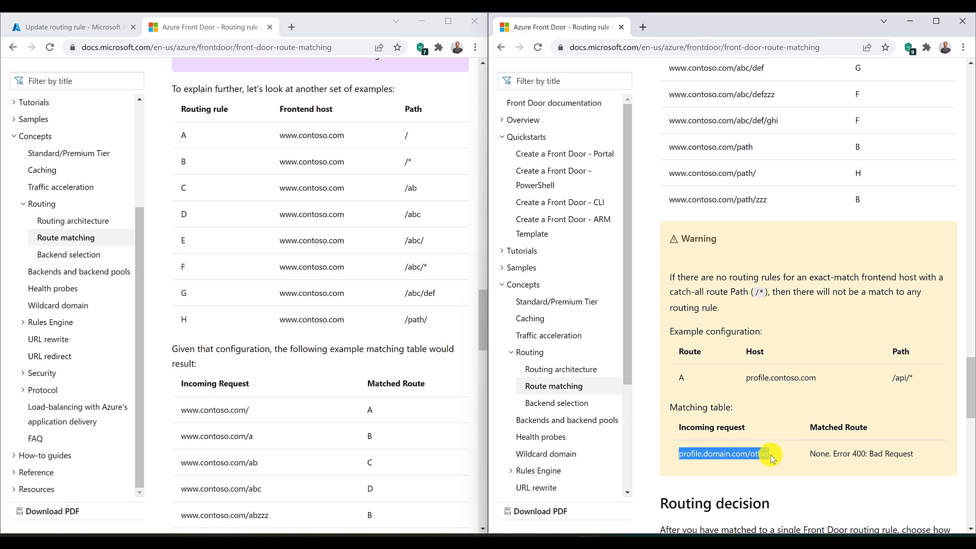
click(769, 392)
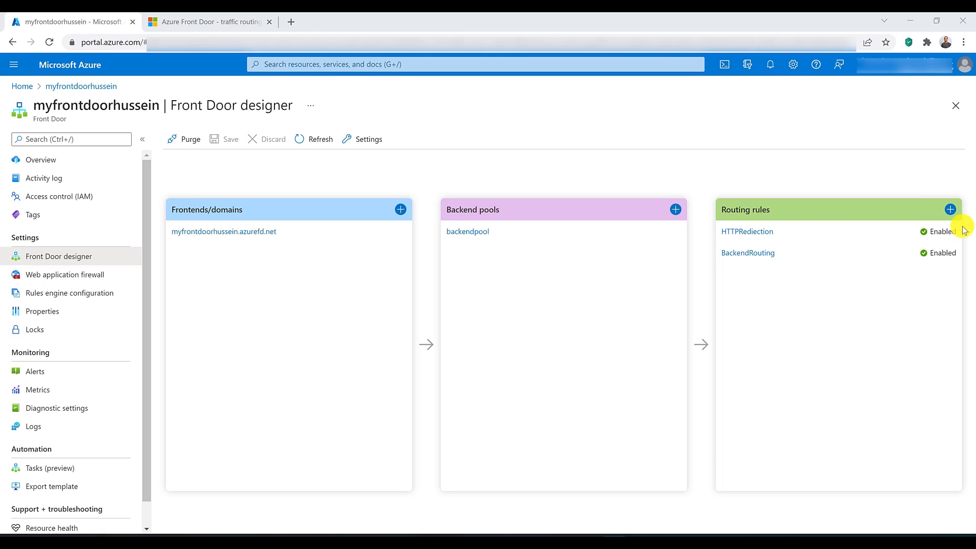
Step: Open the backendpool backend pool in the Front Door designer and examine its latency sensitivity under load balancing
click(476, 237)
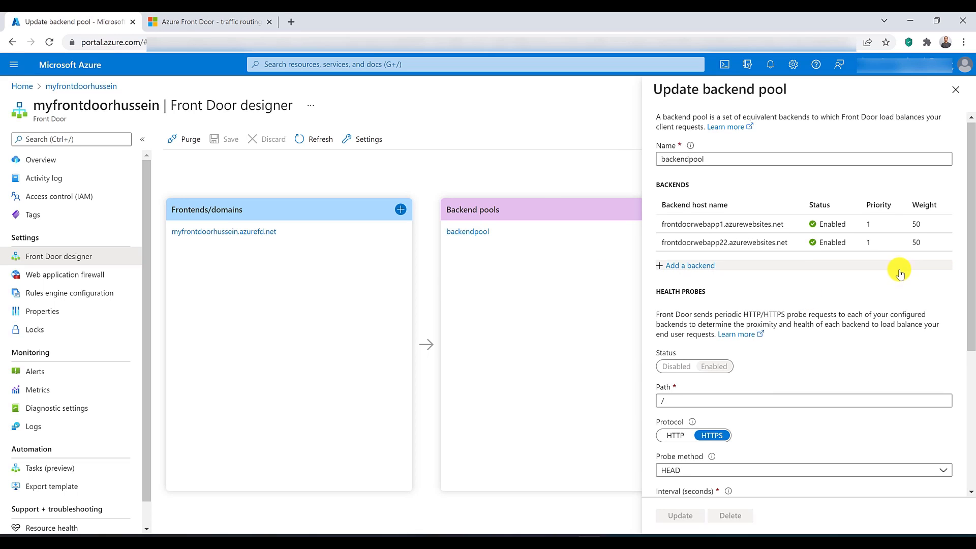
scroll(898, 268, down, 5)
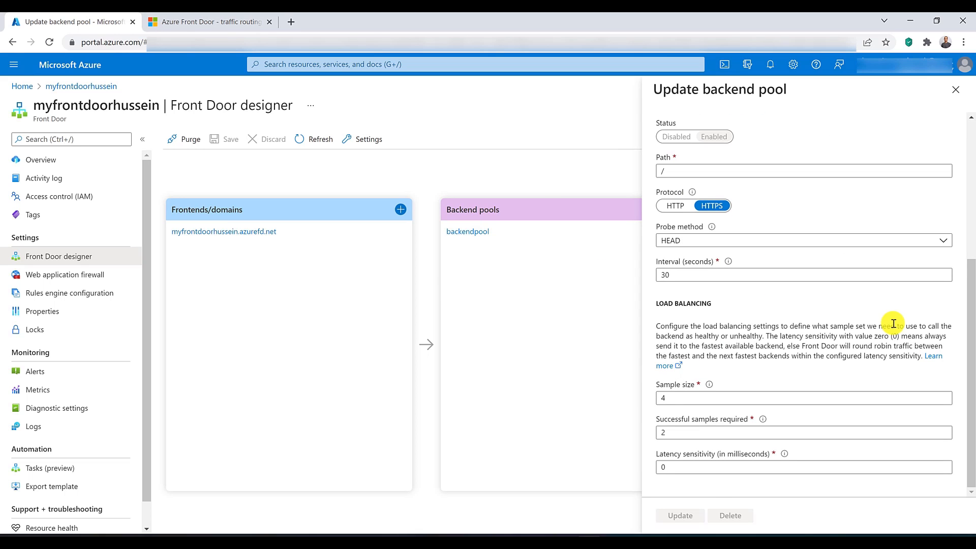
click(684, 467)
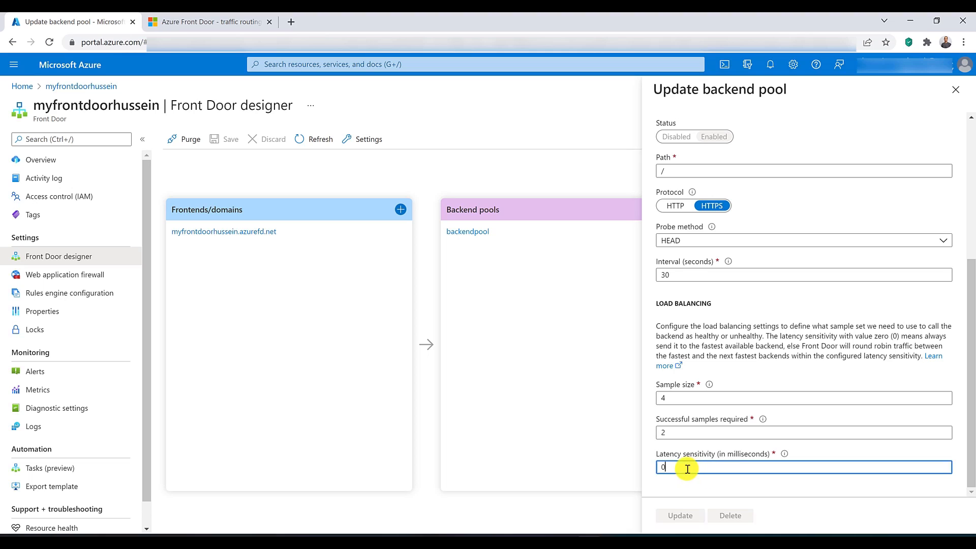
key(BackSpace)
click(672, 480)
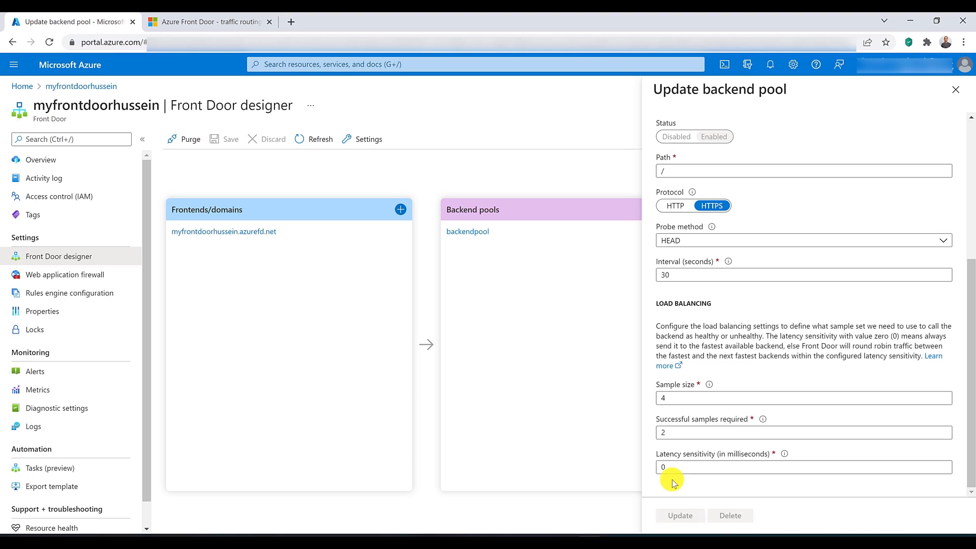
double_click(661, 468)
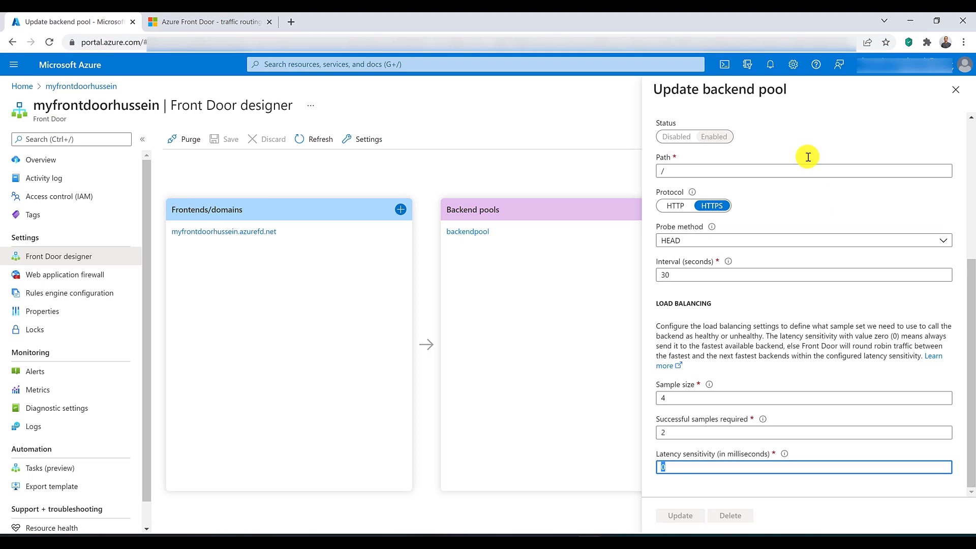
click(782, 482)
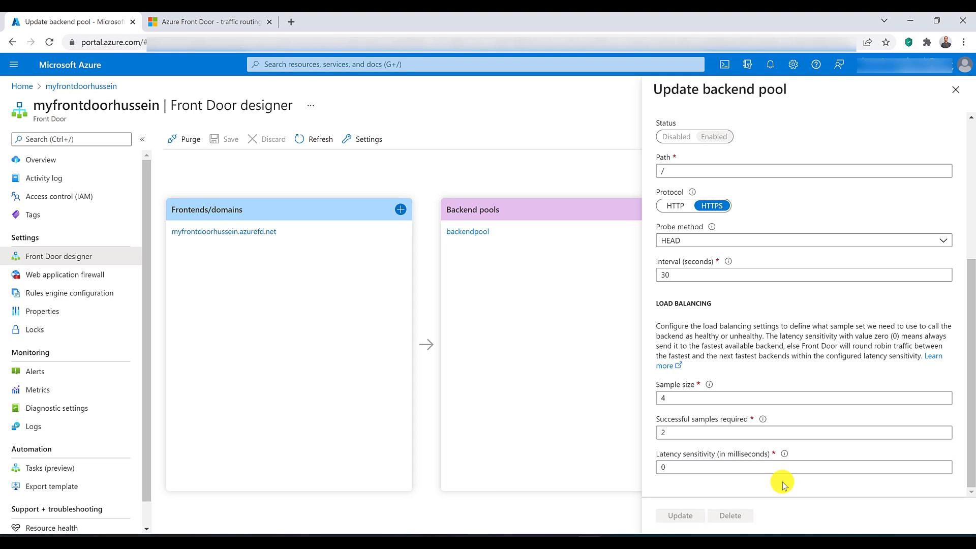
Step: Review the backends' priorities and weights and the pool's health probe settings, and close the backend pool without changes
scroll(783, 482, up, 5)
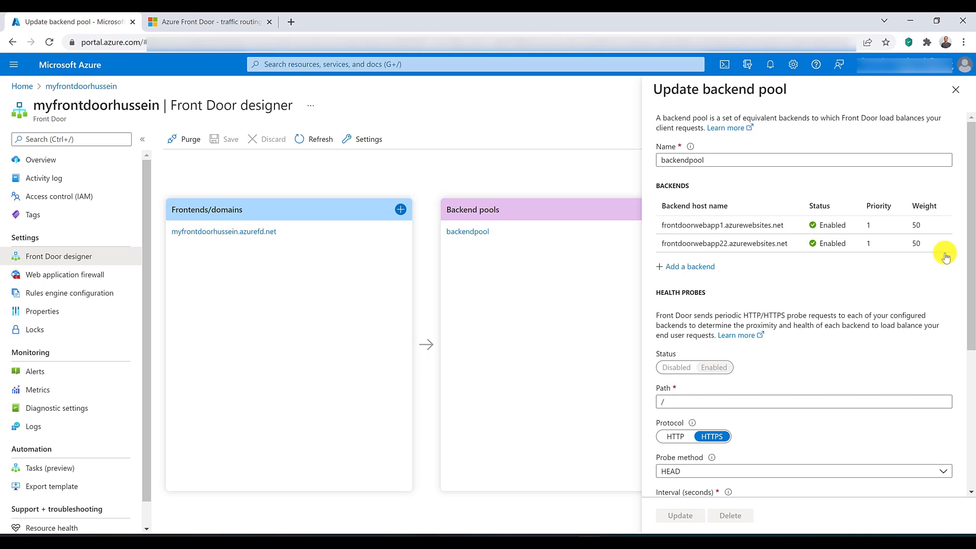
scroll(945, 254, down, 5)
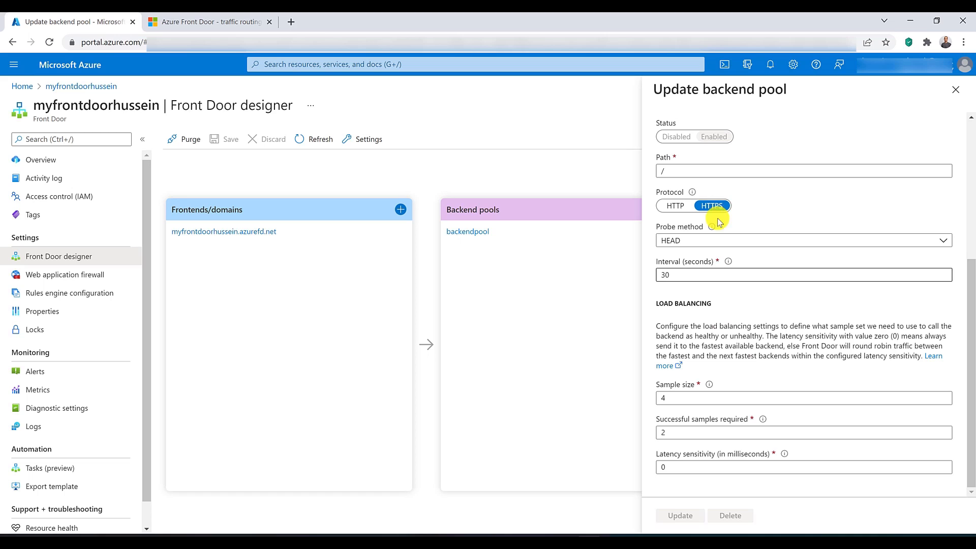
click(956, 91)
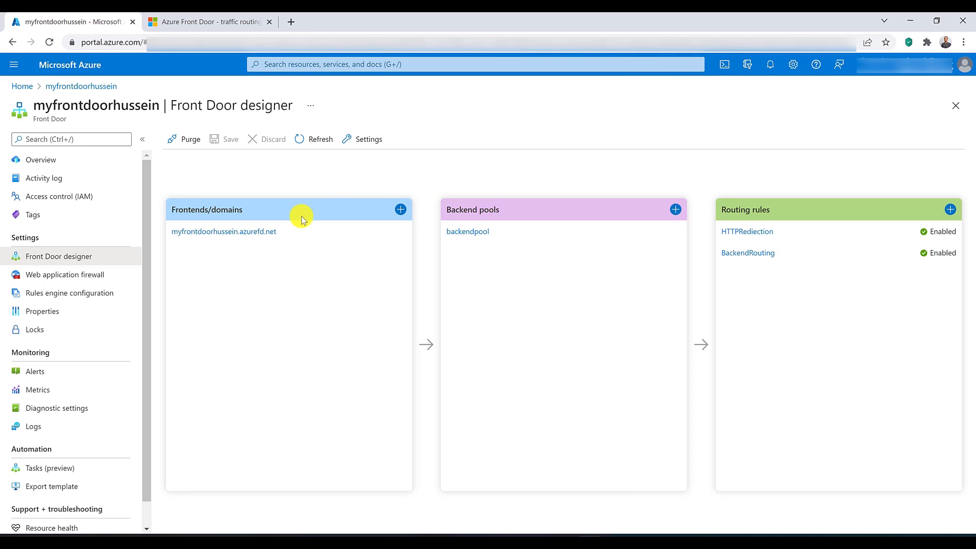
Step: Review the session affinity setting of the myfrontdoorhussein.azurefd.net frontend host and close it without changes
click(251, 229)
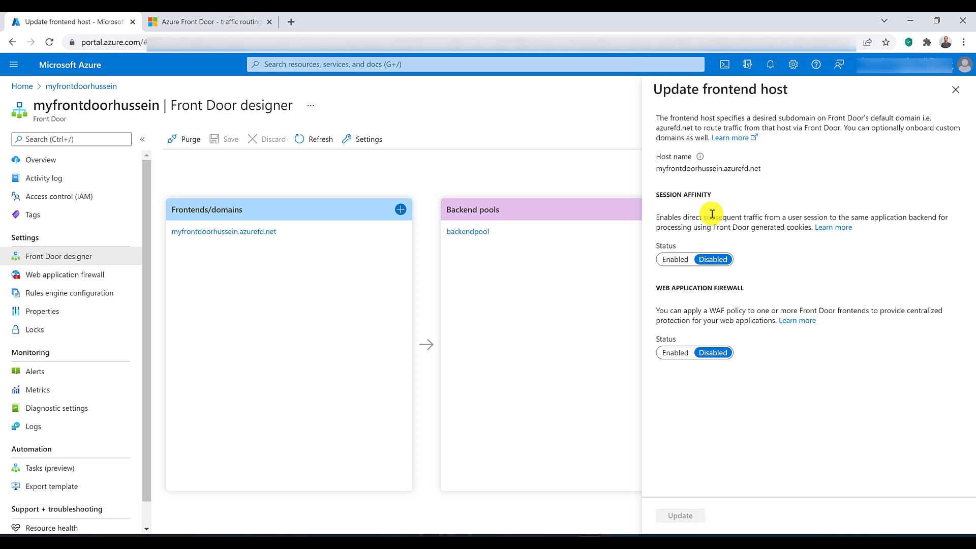
click(956, 90)
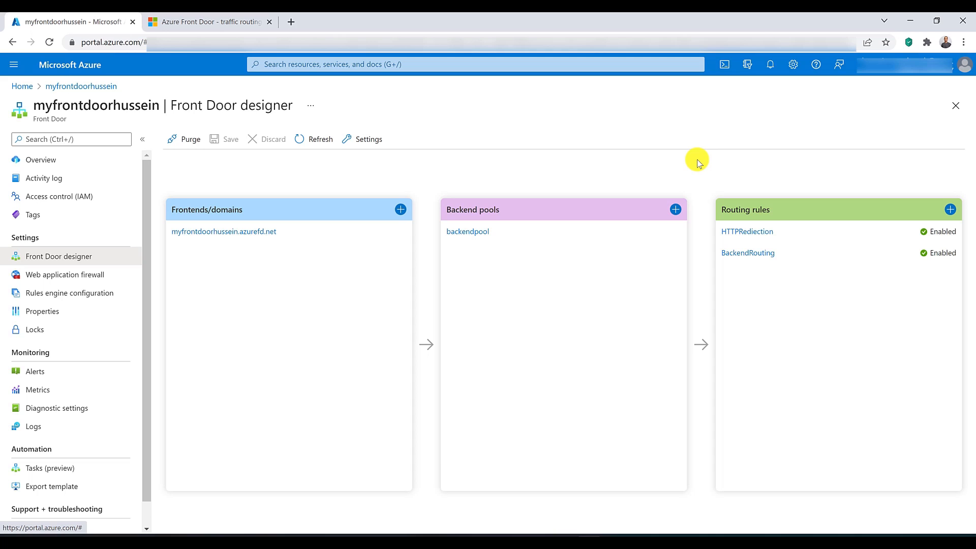
Step: Switch to the traffic-routing article and examine the available backends and priority columns of the overall decision flow
click(222, 23)
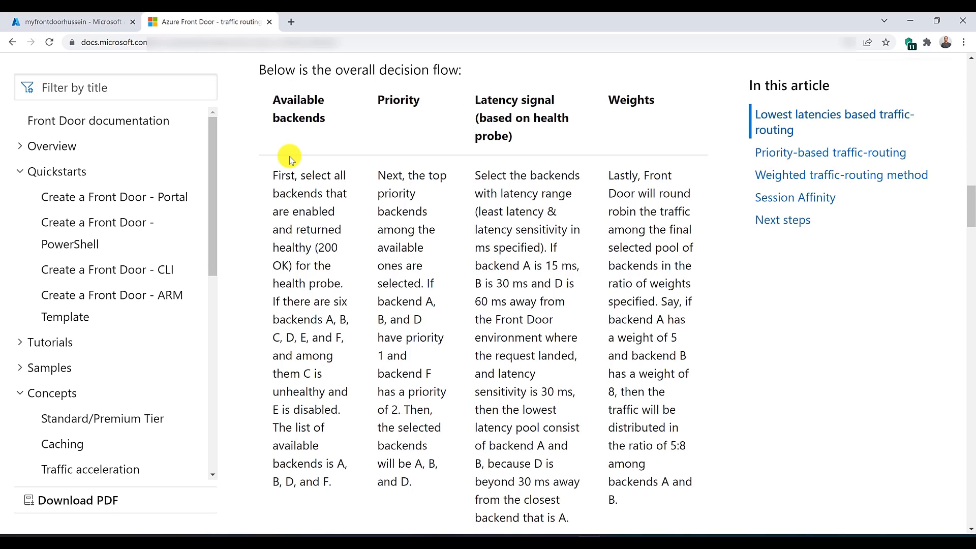
drag(326, 320, 342, 333)
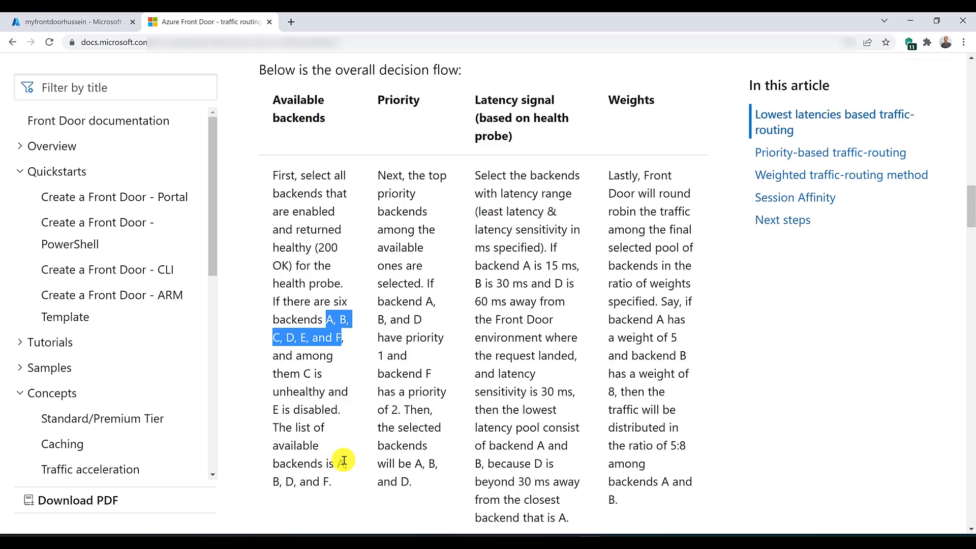
drag(337, 463, 342, 483)
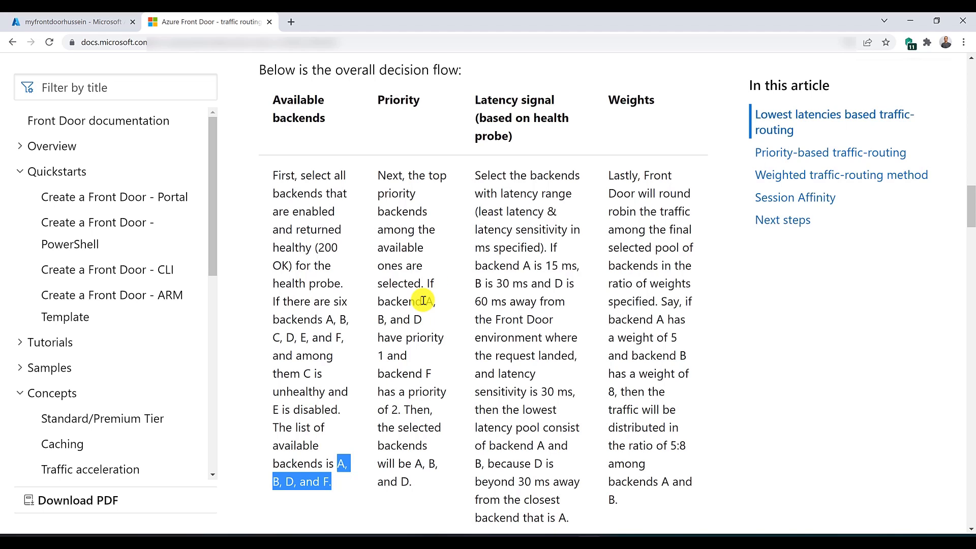
drag(424, 300, 437, 320)
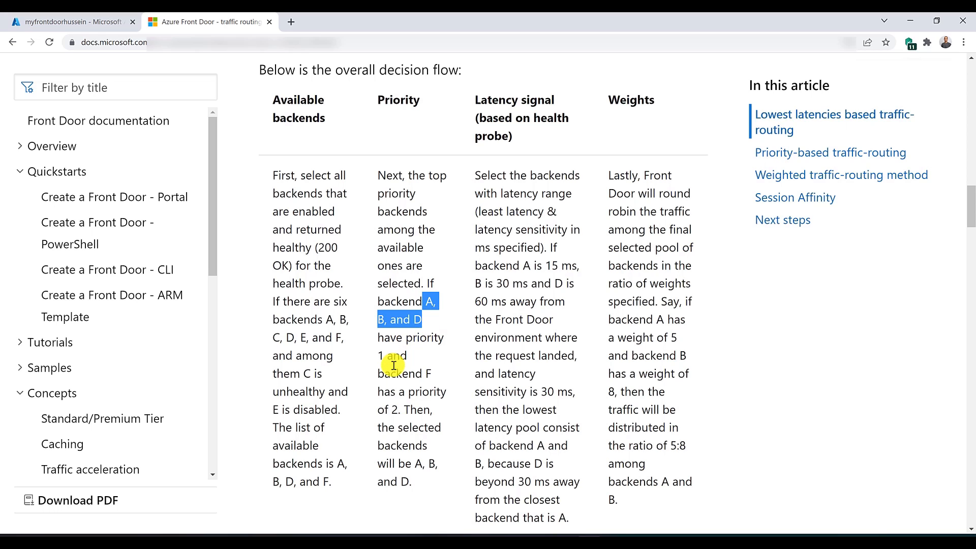
drag(423, 375, 432, 374)
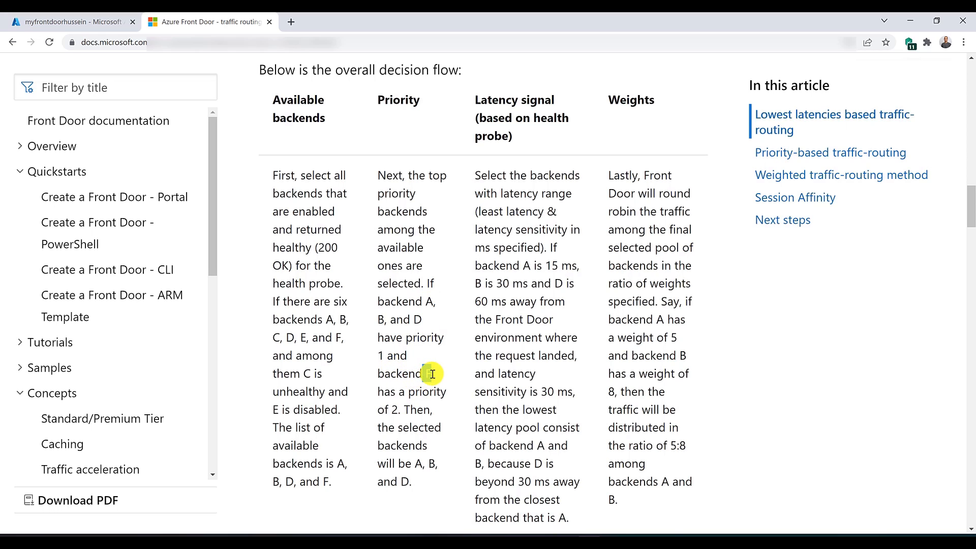
drag(402, 409, 393, 411)
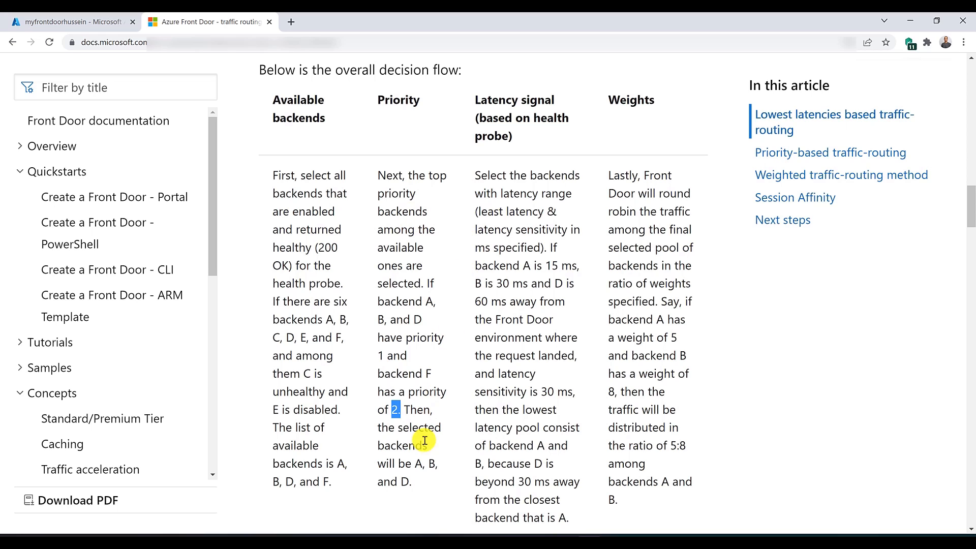
drag(415, 462, 426, 481)
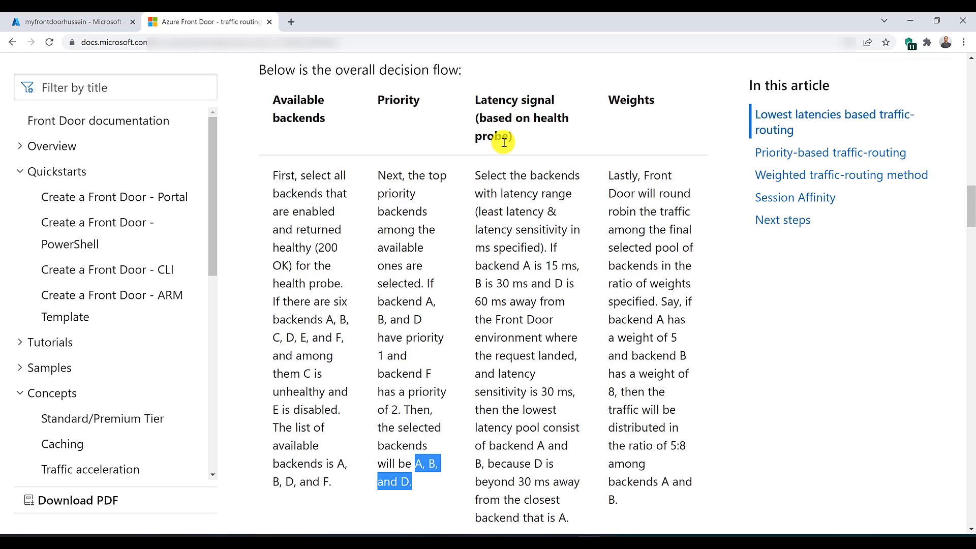
Step: Examine the latency signal column's example latencies for backends A, B and D
click(528, 266)
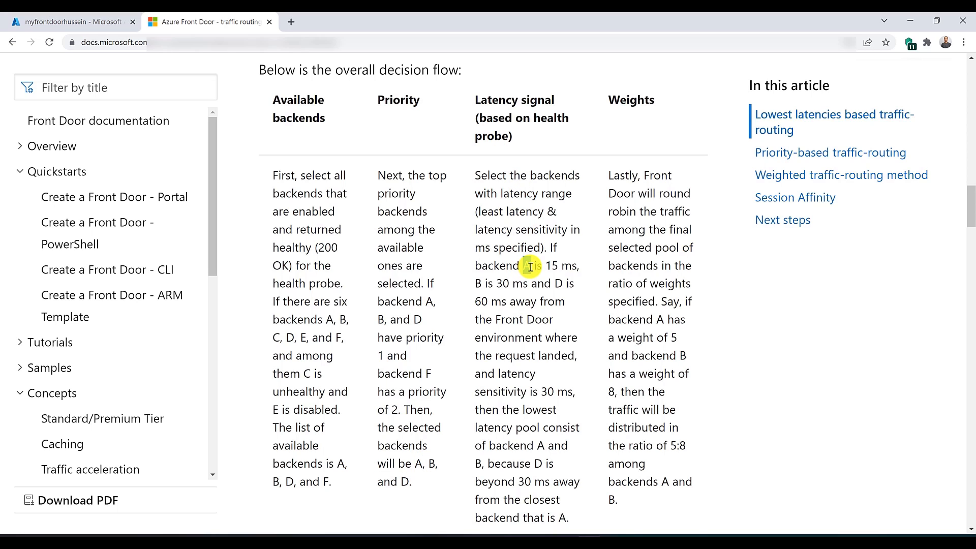
drag(545, 266, 563, 266)
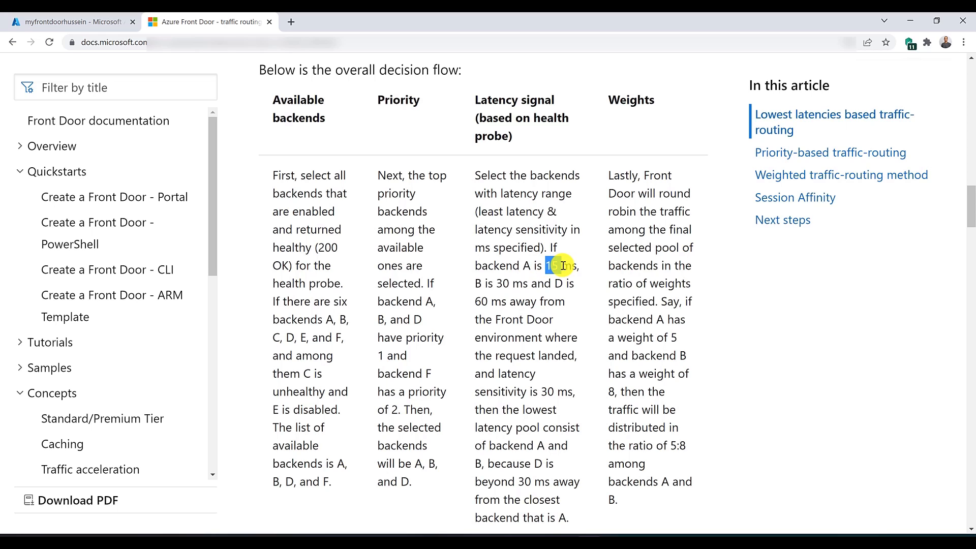
drag(475, 283, 564, 283)
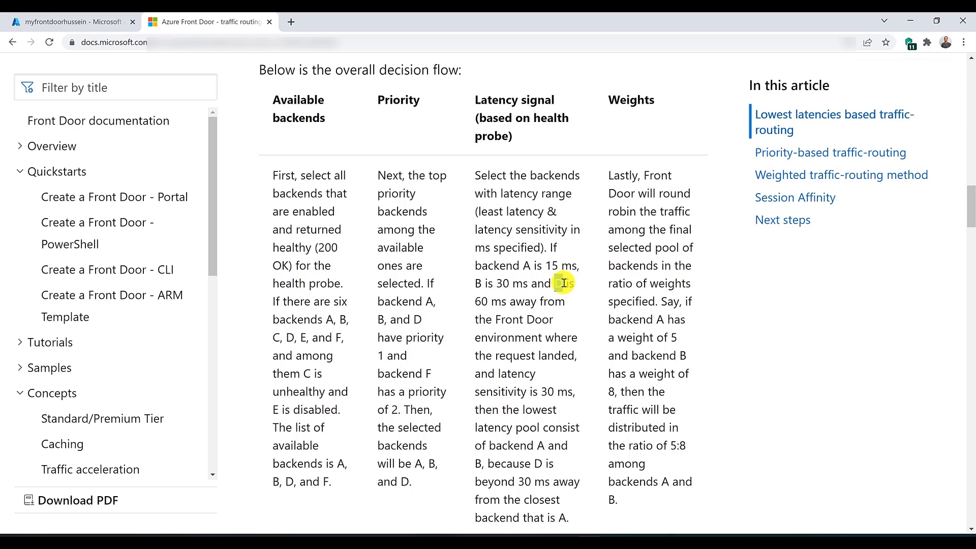
drag(475, 302, 502, 302)
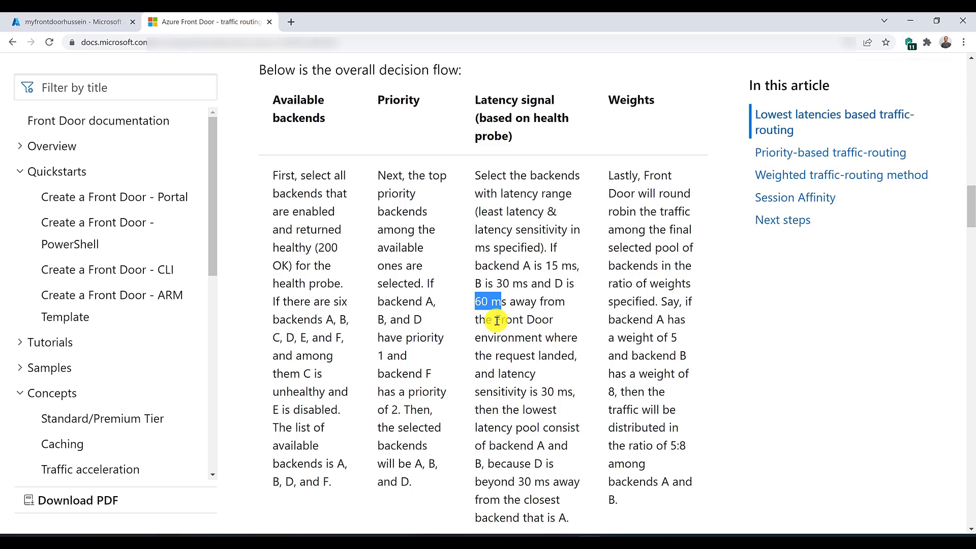
Step: In the Azure portal, open the backendpool backend pool and set its latency sensitivity to 30 milliseconds
click(68, 22)
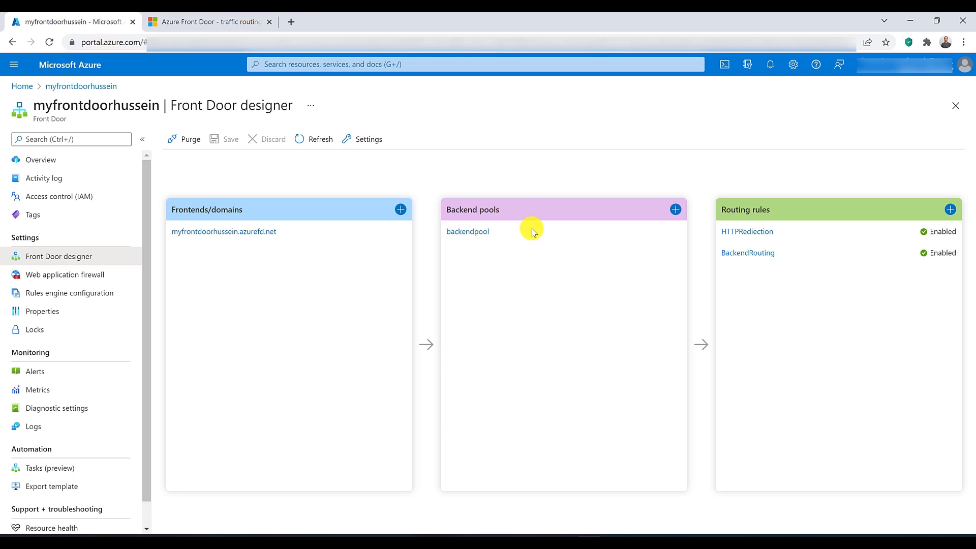
click(483, 233)
scroll(795, 305, down, 5)
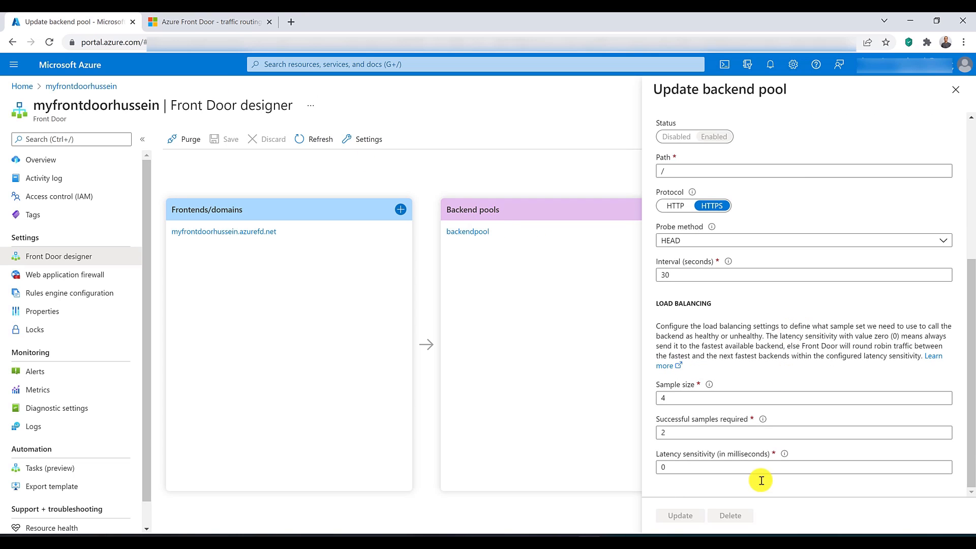
double_click(747, 468)
text(30)
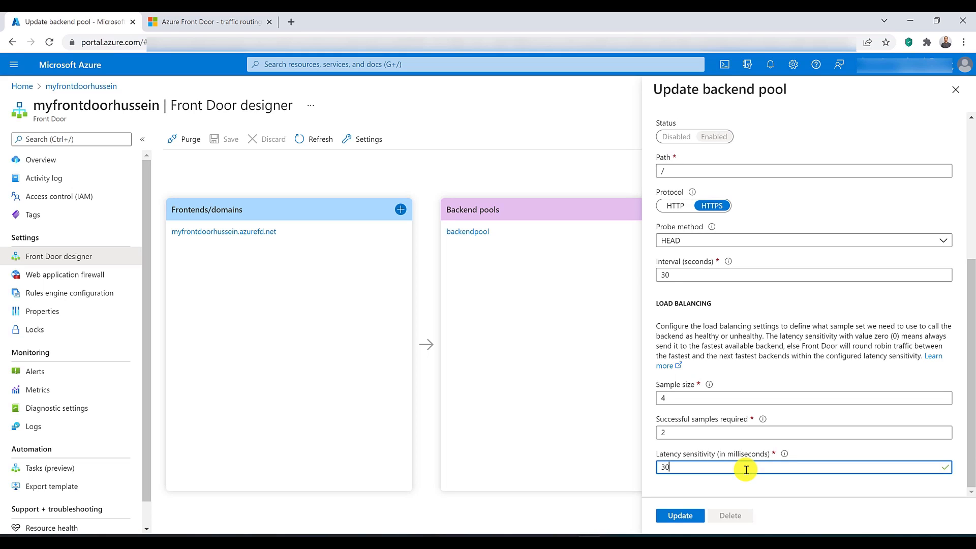
Step: Return to the traffic-routing article and review how latency sensitivity determines whether backend D joins the lowest latency pool
click(194, 21)
scroll(526, 322, down, 2)
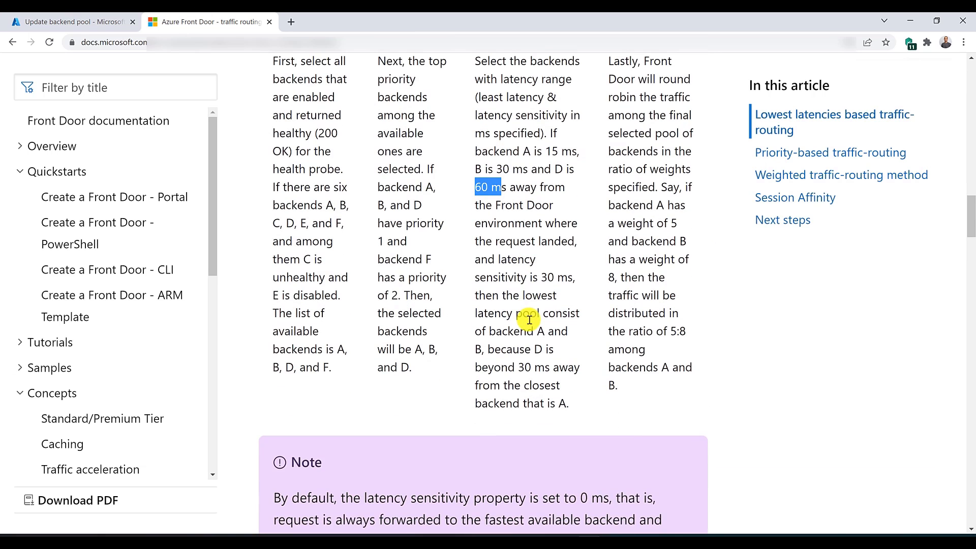
scroll(516, 212, up, 1)
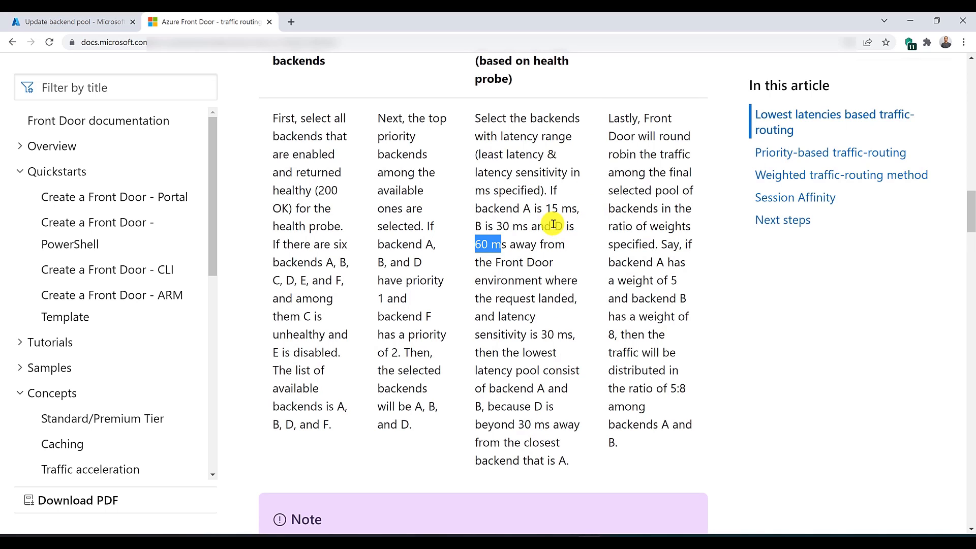
drag(554, 224, 479, 246)
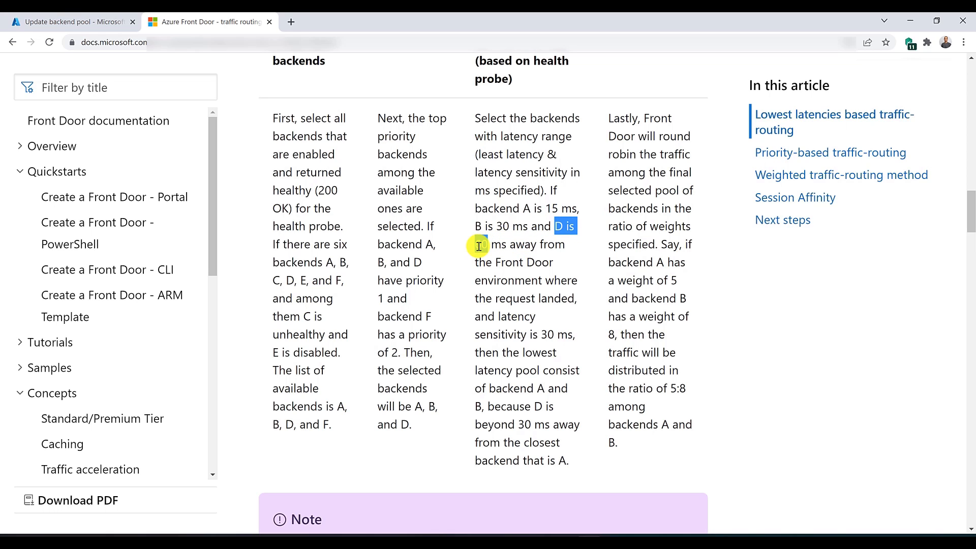
scroll(479, 247, up, 1)
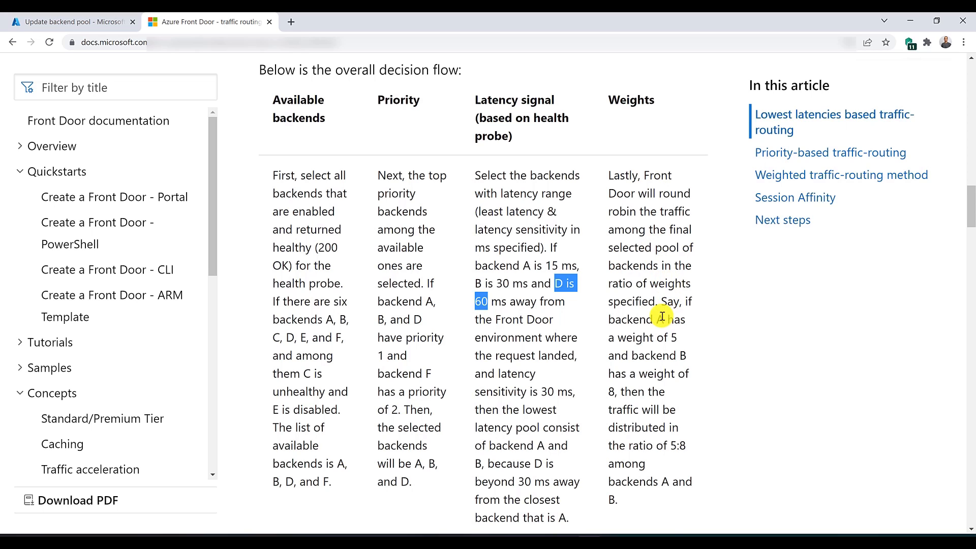
Step: Examine the weights column's example of how traffic is distributed between backends A and B
drag(658, 320, 612, 392)
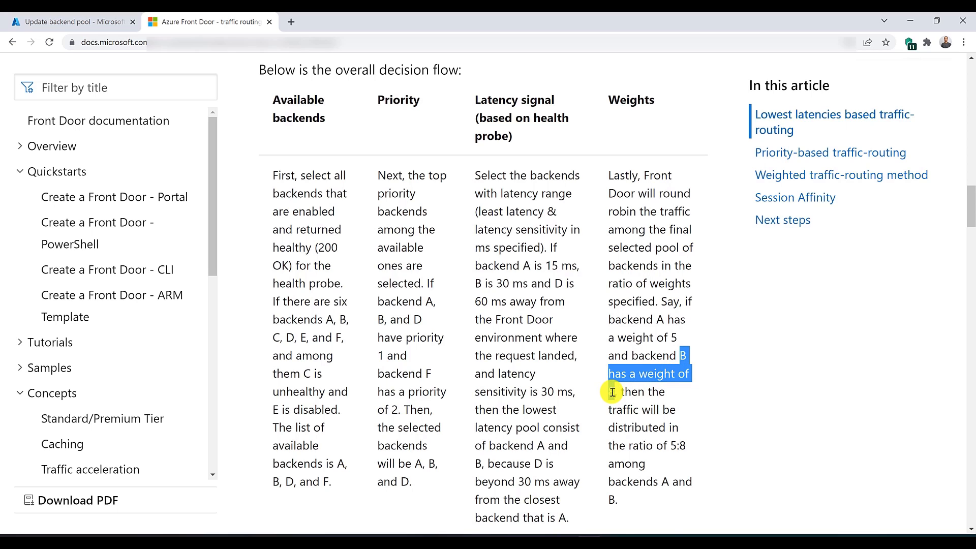
drag(613, 392, 614, 392)
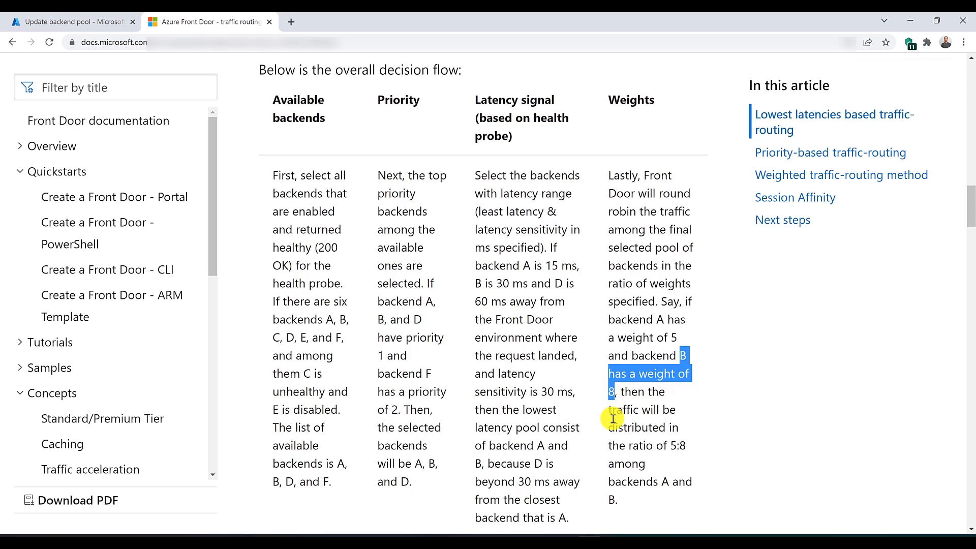
drag(664, 446, 688, 446)
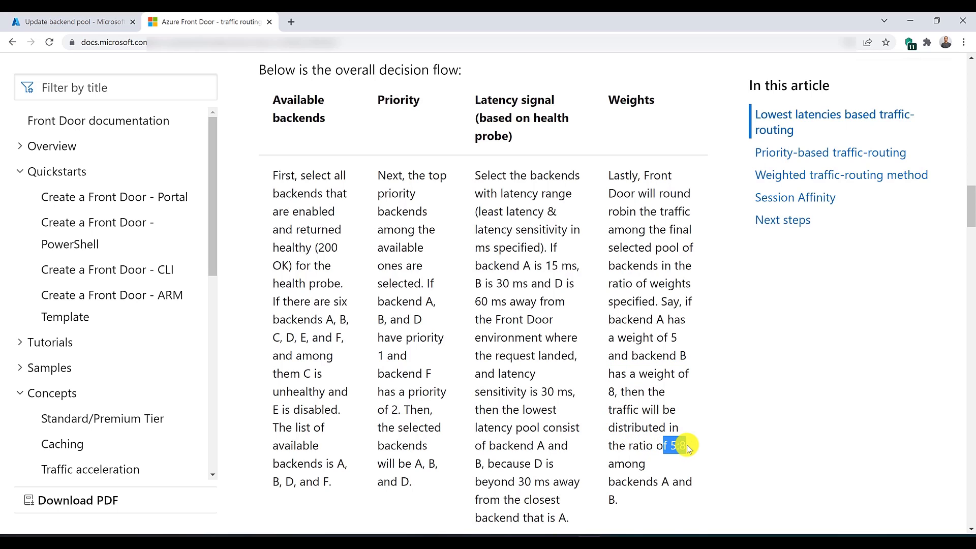
click(652, 464)
drag(671, 446, 677, 446)
click(664, 483)
drag(664, 483, 667, 484)
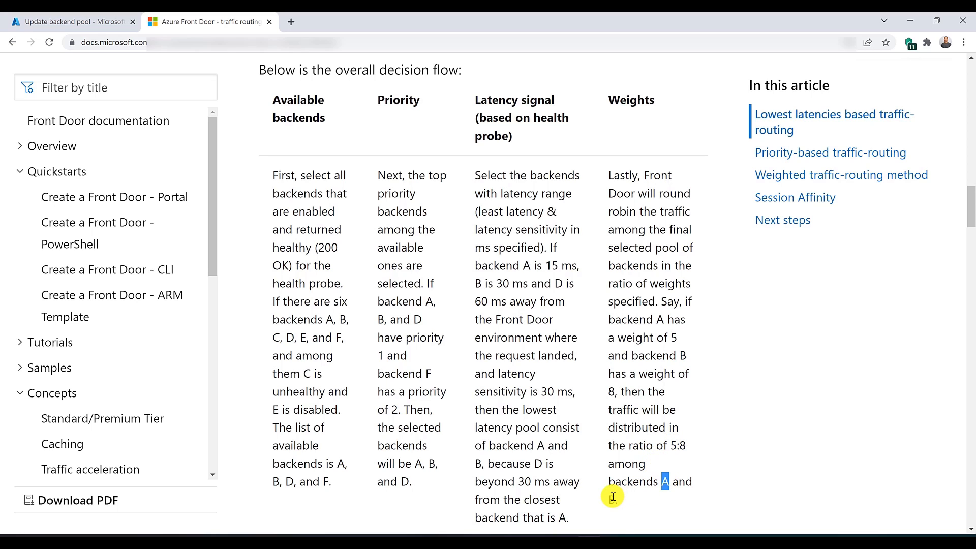
drag(679, 446, 694, 446)
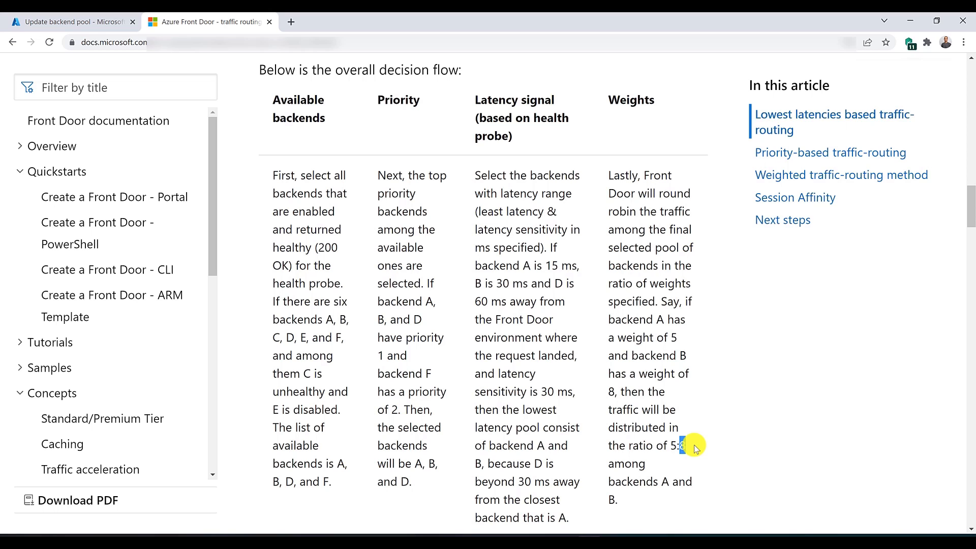
Step: Back in the portal's backend pool, update the frontdoorwebapp22.azurewebsites.net backend with priority 2
click(72, 21)
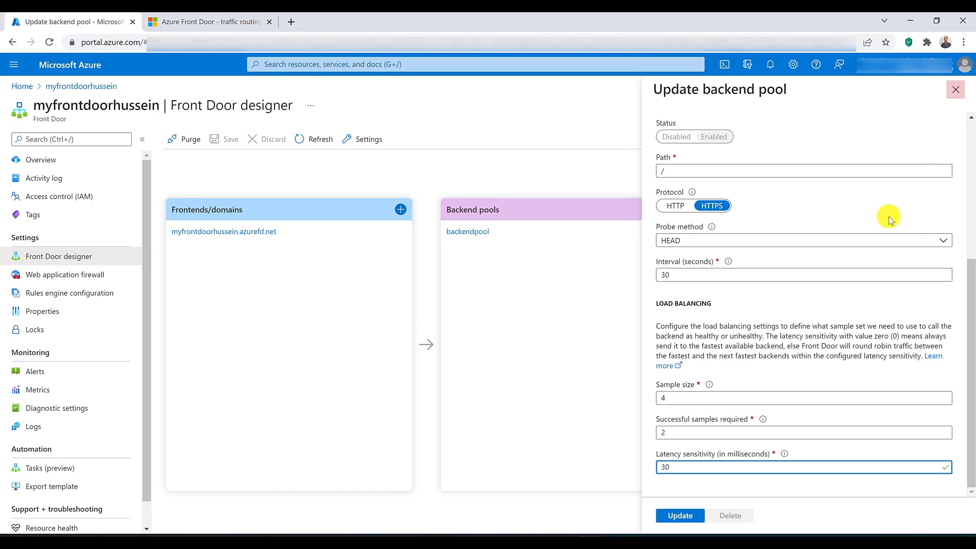
scroll(884, 219, up, 5)
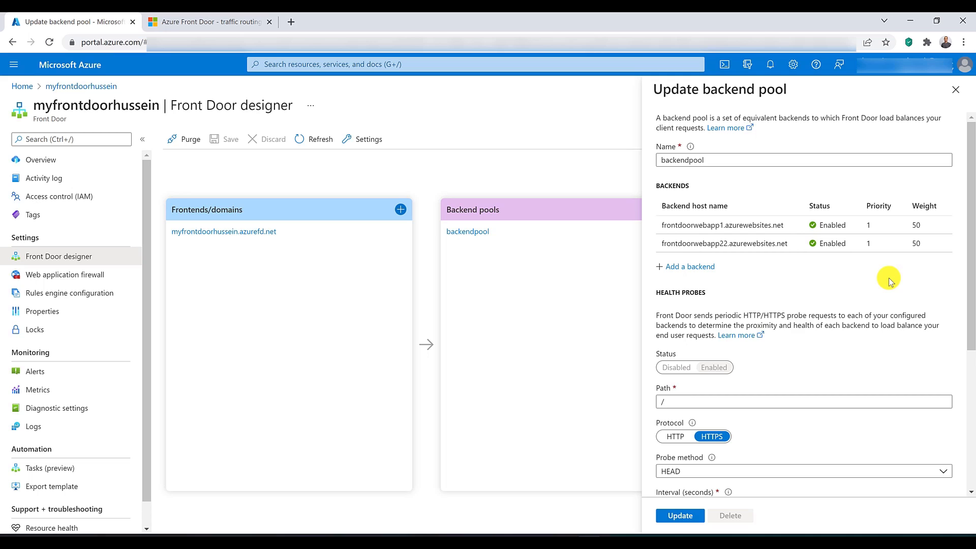
click(849, 245)
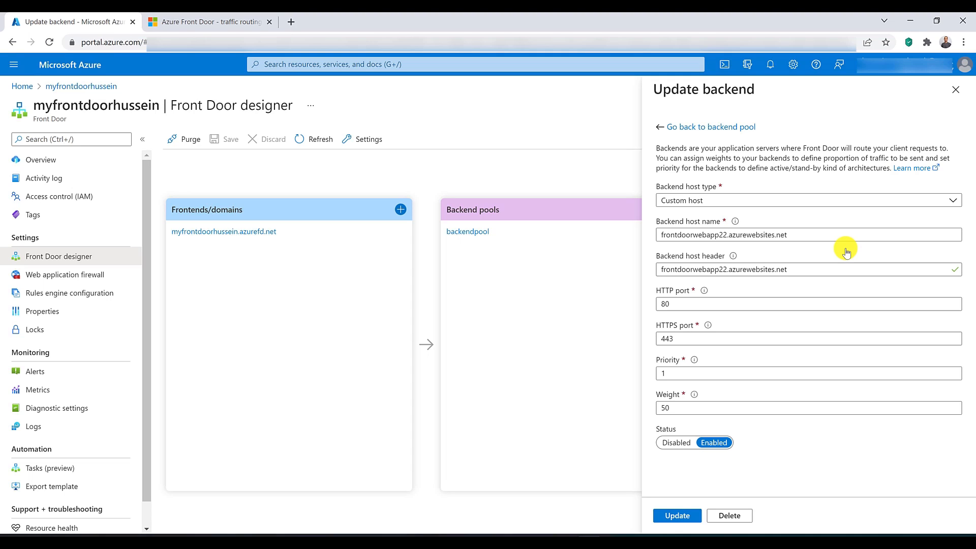
click(675, 371)
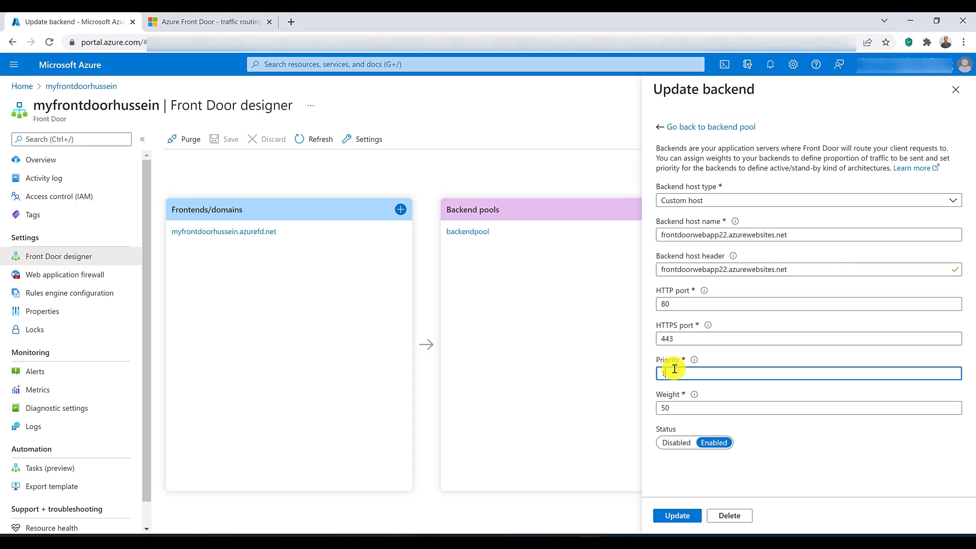
key(BackSpace)
text(2)
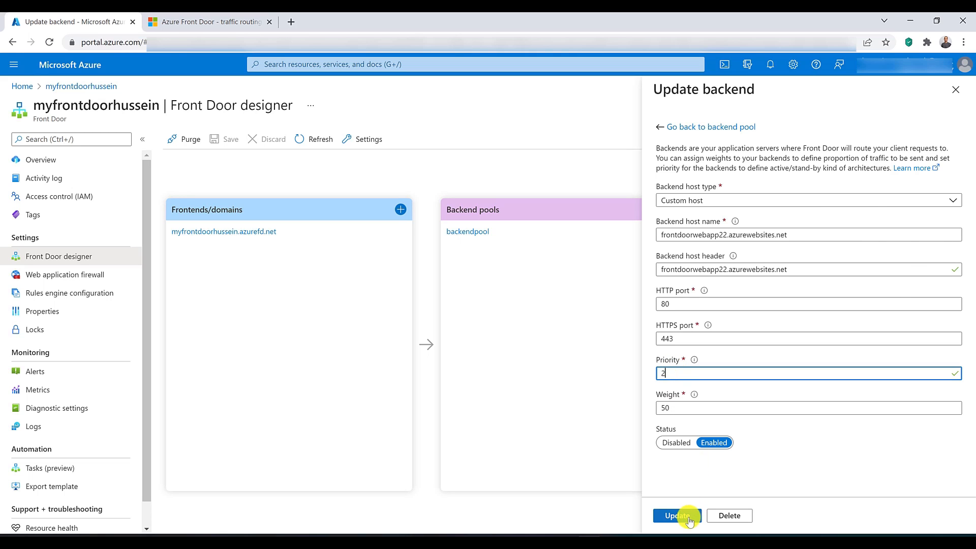
click(682, 516)
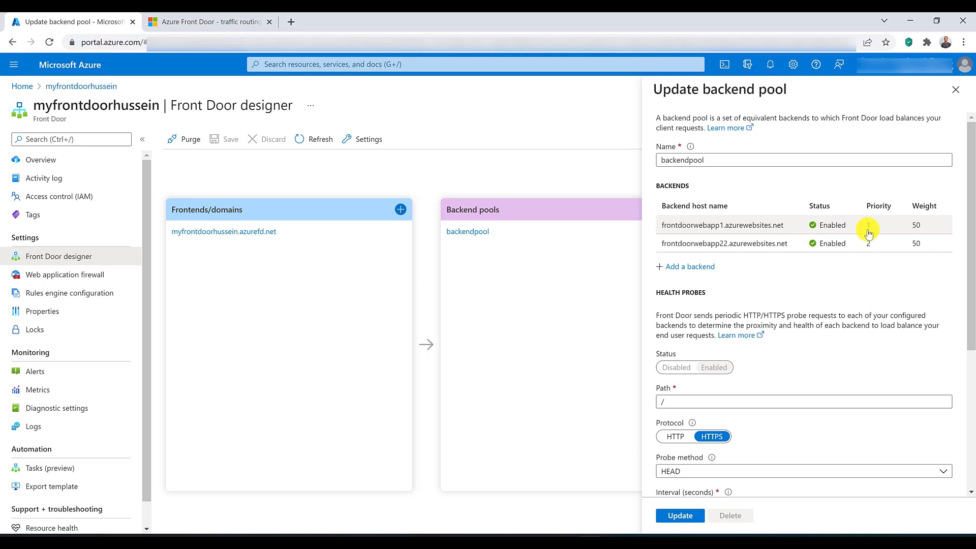
Step: Try priority 6 for the frontdoorwebapp1.azurewebsites.net backend, set it back to 1 and return to the backend pool
click(869, 233)
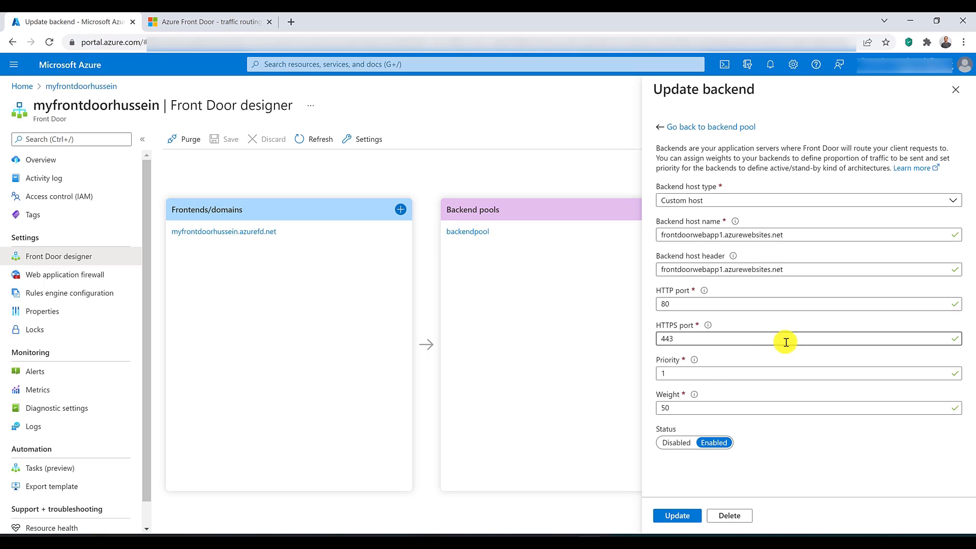
drag(671, 375, 615, 376)
text(6)
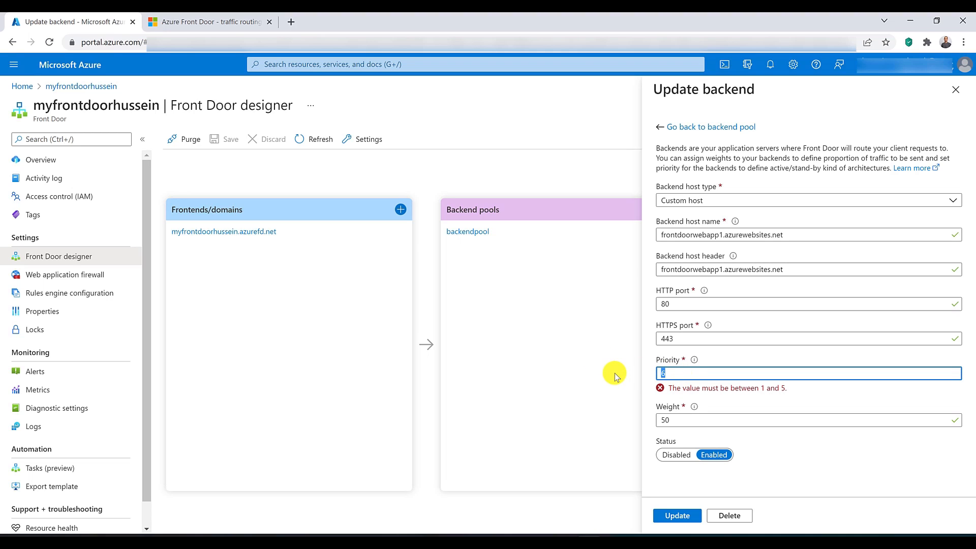
text(1)
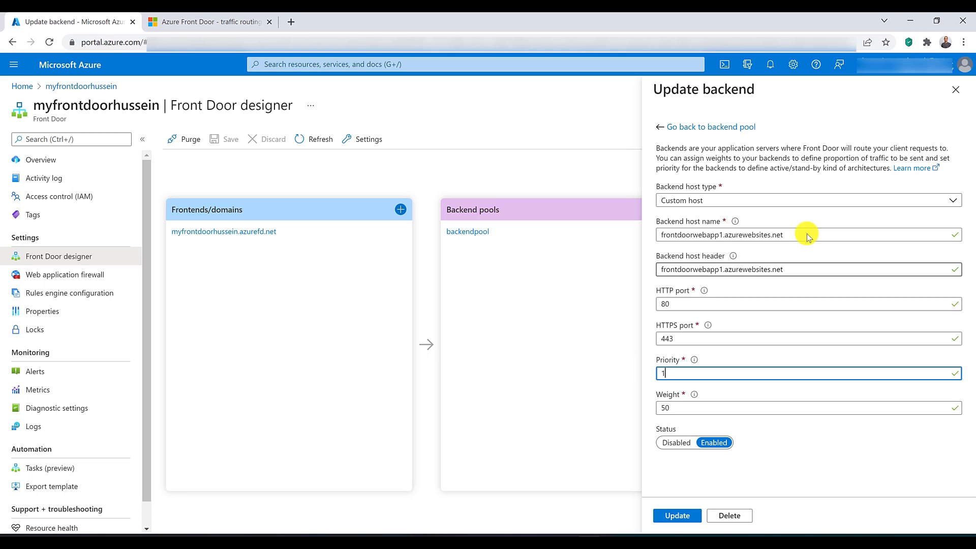
click(955, 91)
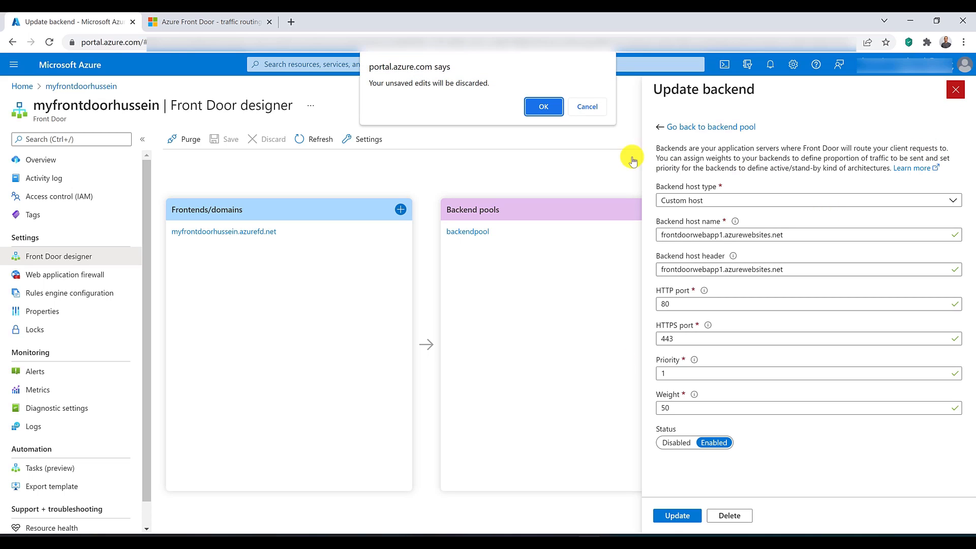
click(591, 103)
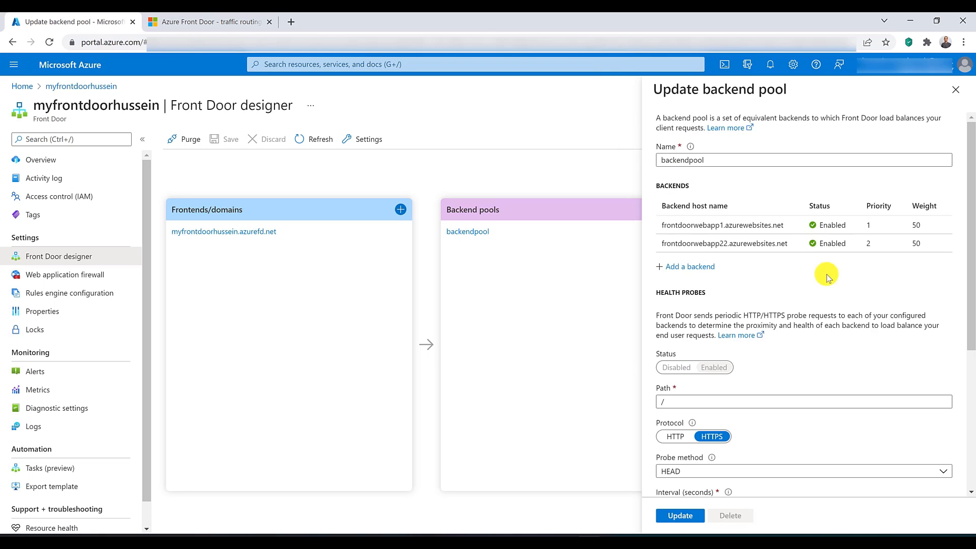
Step: Try weight 15110 for the frontdoorwebapp22.azurewebsites.net backend, set it back to 50 and return to the backend pool
click(942, 241)
drag(692, 407, 606, 415)
text(15110)
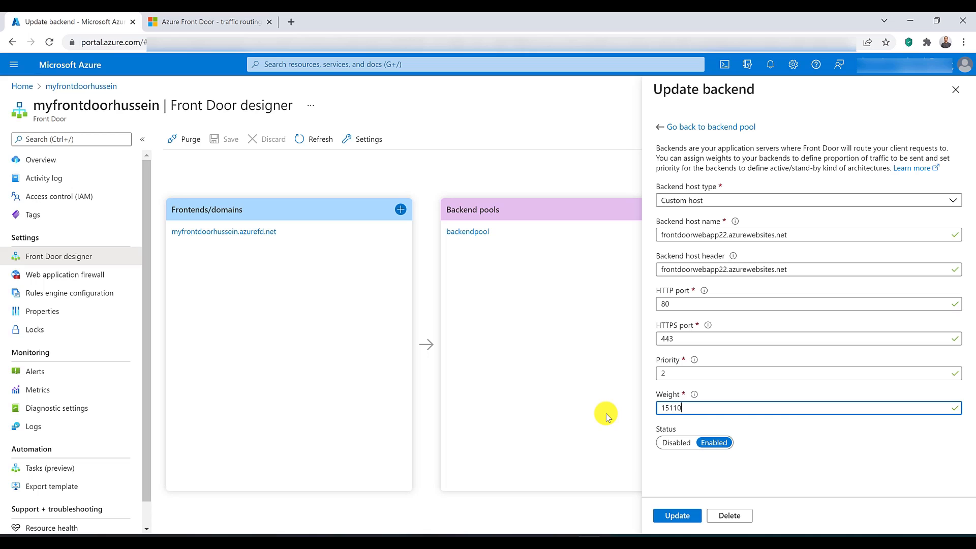
double_click(678, 414)
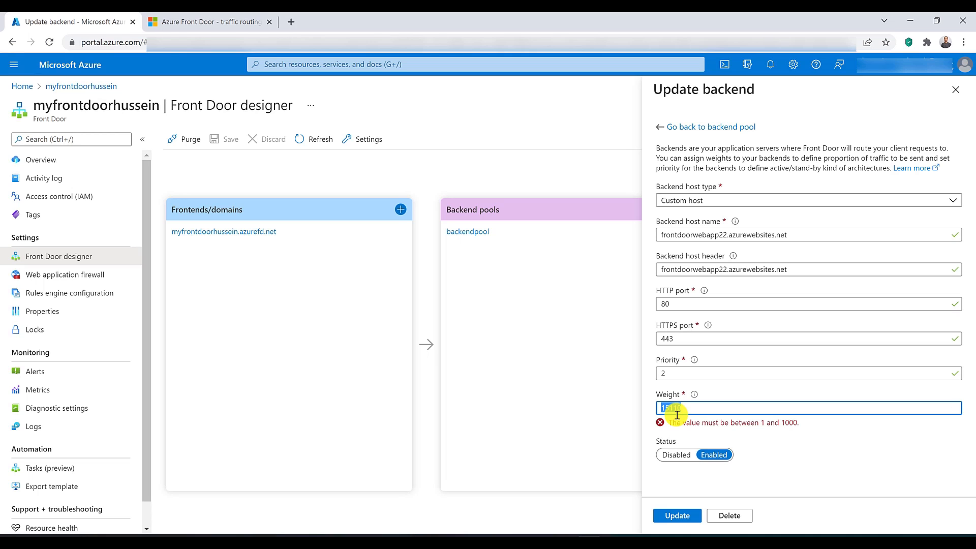
text(50)
key(Return)
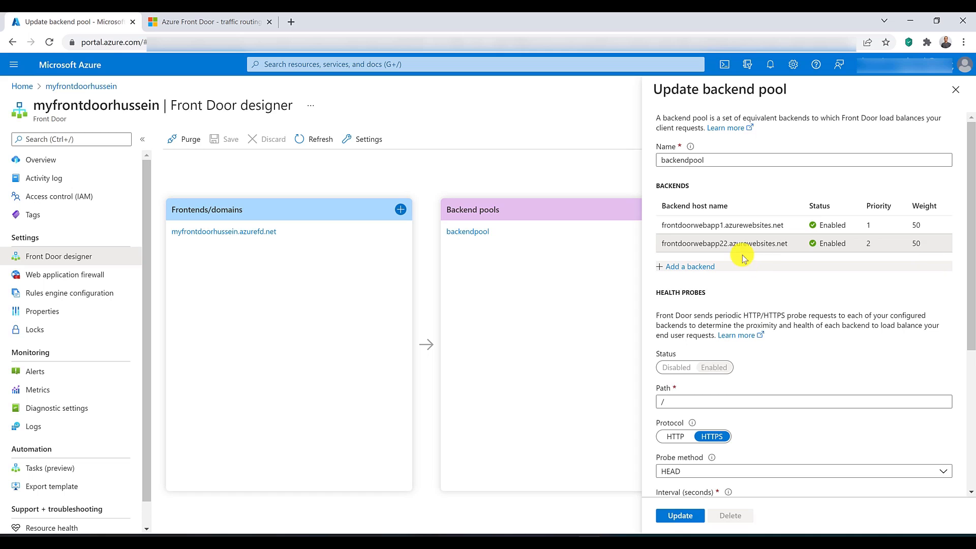
Step: Set the backend pool's latency sensitivity to 30 milliseconds and compare it with the latency example in the traffic-routing article
scroll(738, 247, down, 5)
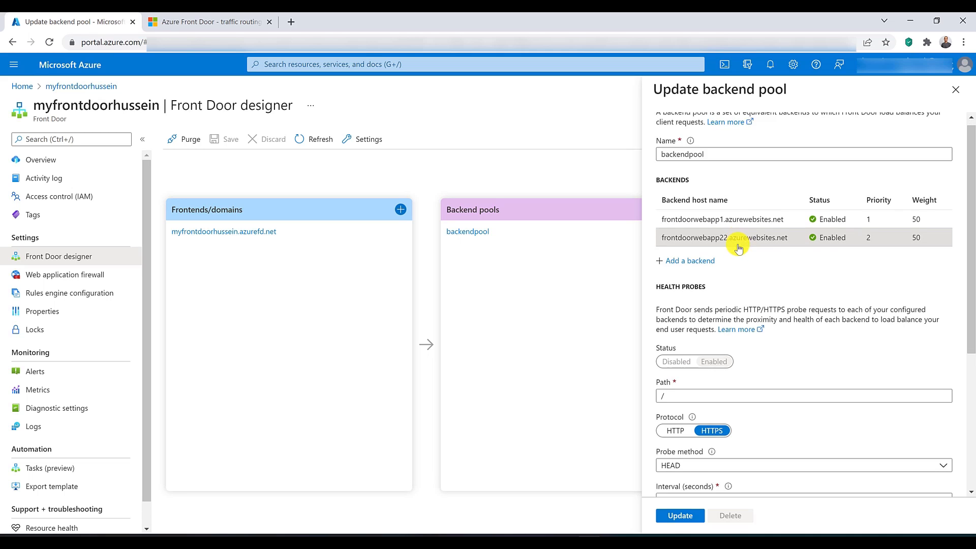
click(675, 466)
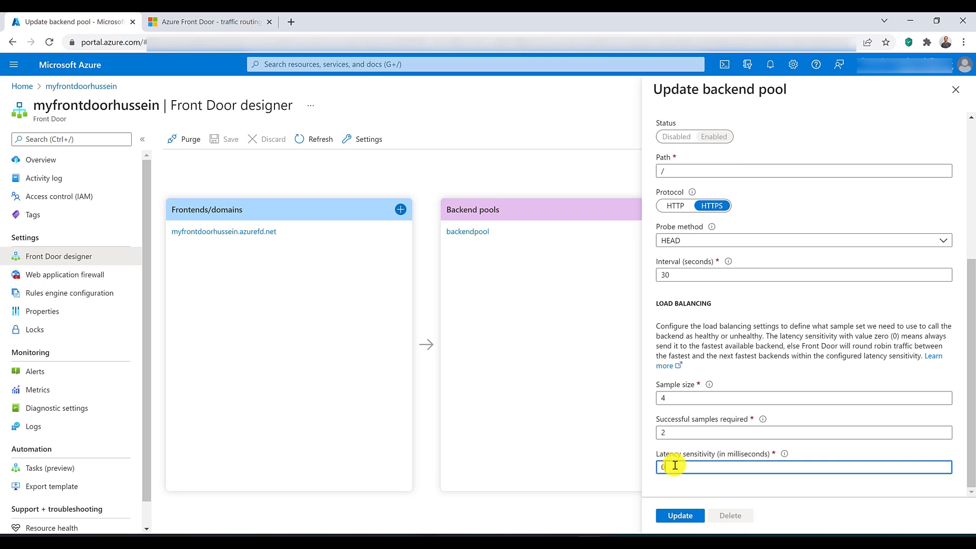
text(30)
click(195, 21)
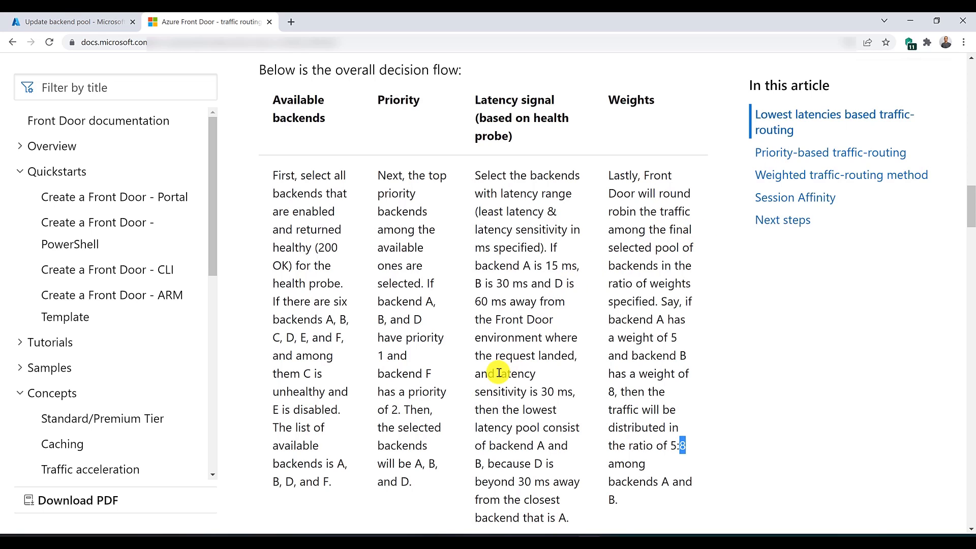
drag(499, 373, 571, 393)
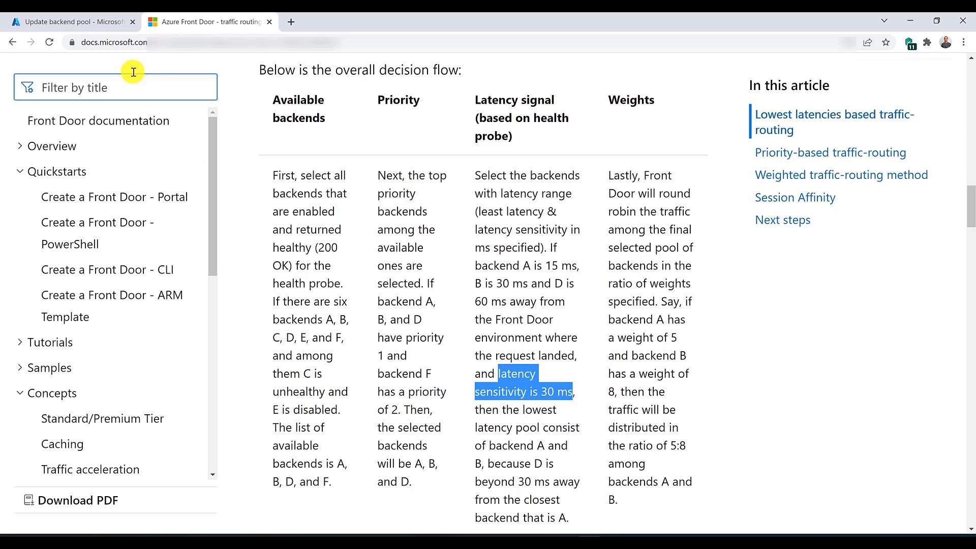
click(77, 16)
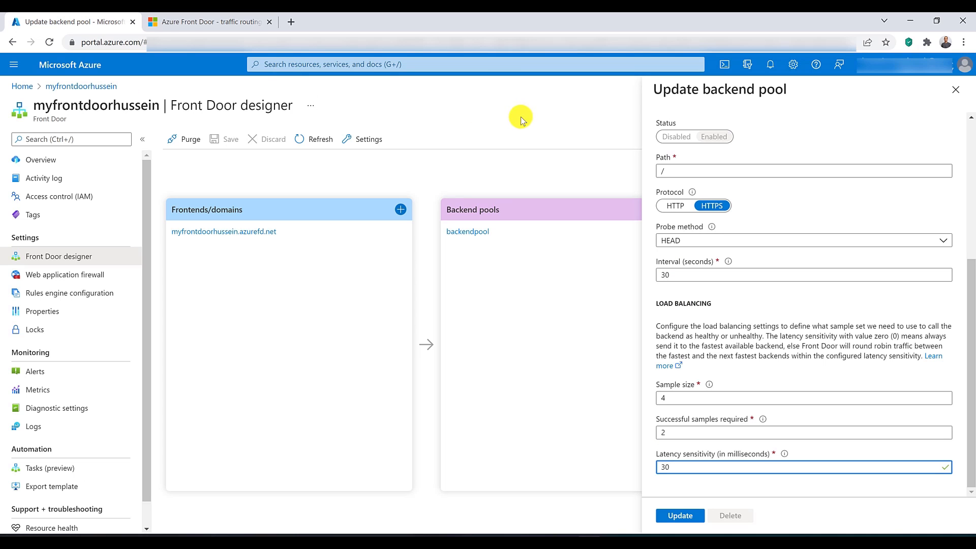
Step: Return to the backend list and close the backend pool, discarding its unsaved edits
scroll(870, 331, up, 5)
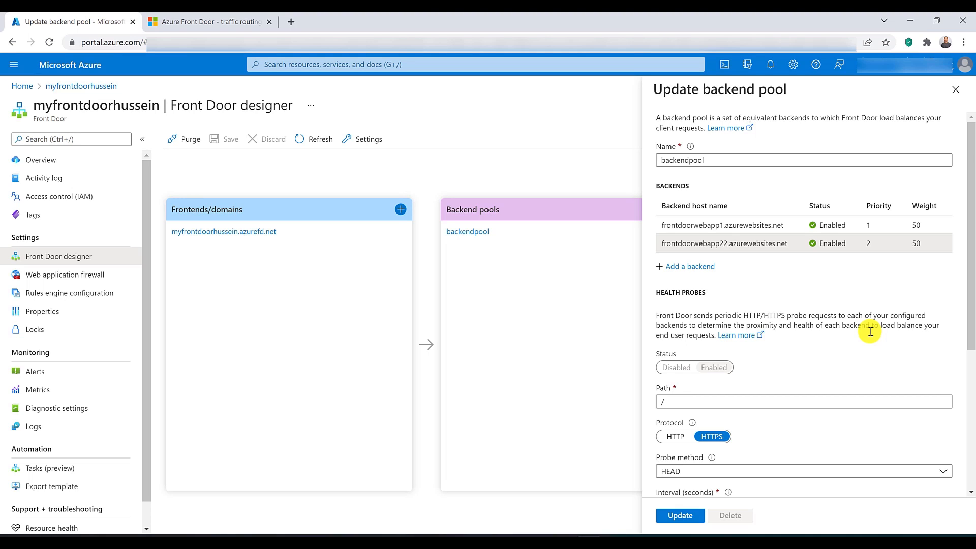
click(955, 89)
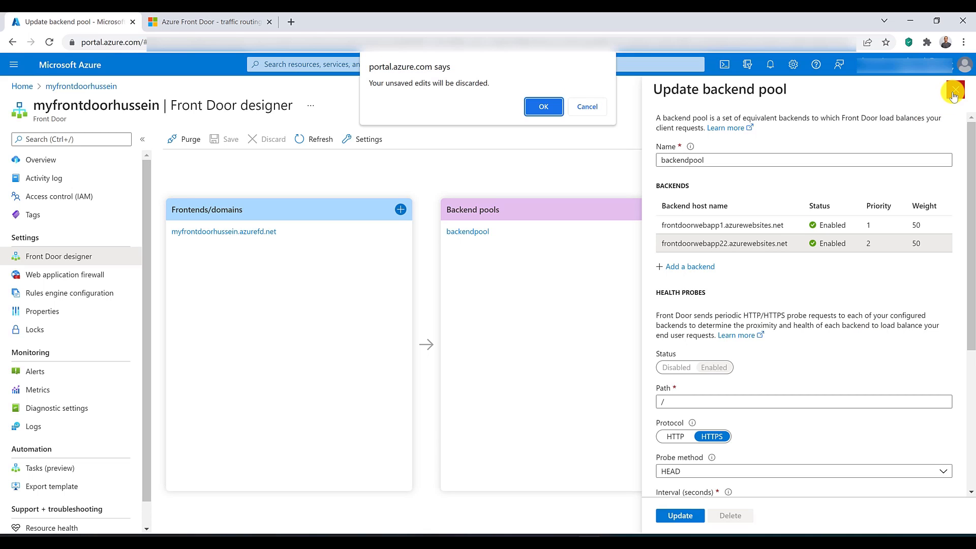
click(543, 105)
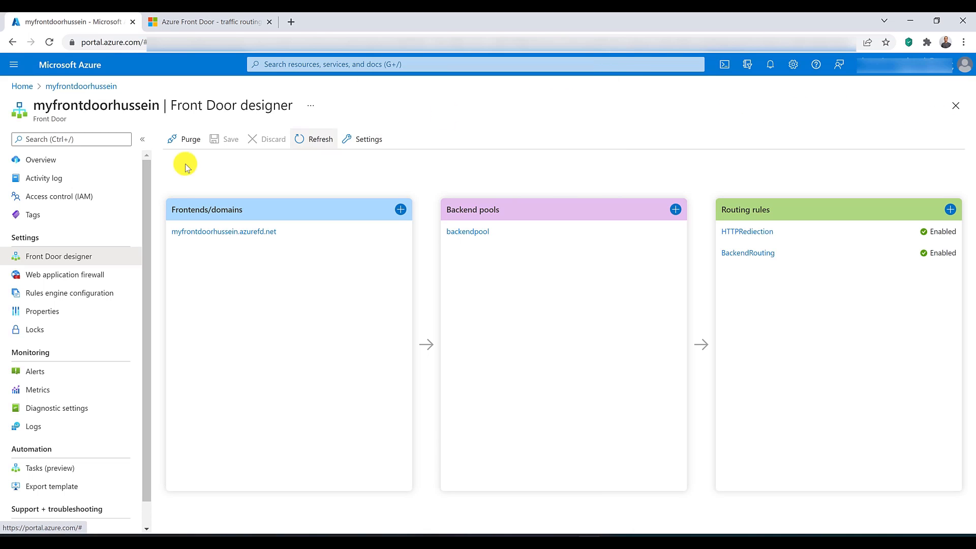
Step: Enable session affinity for the azurefd.net frontend host and return to the traffic-routing article
click(205, 233)
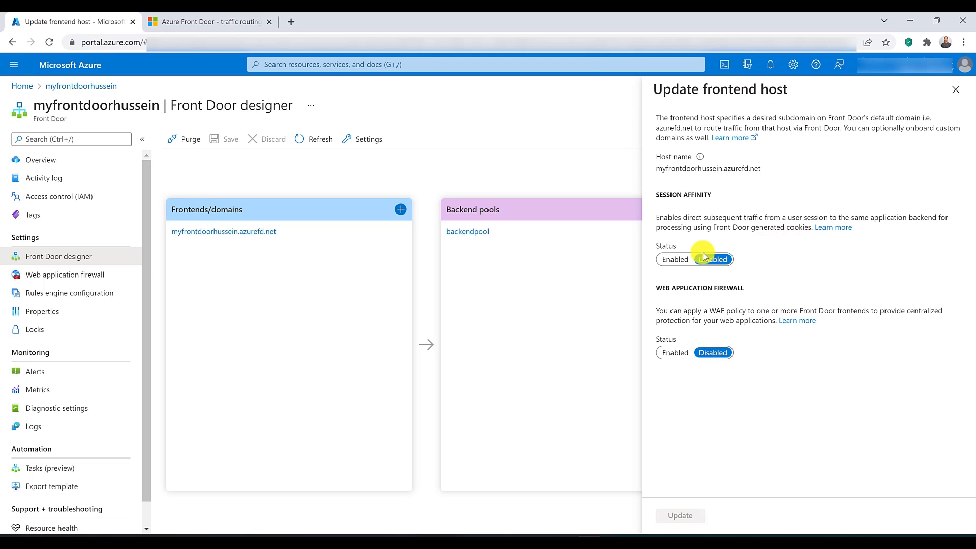
click(675, 260)
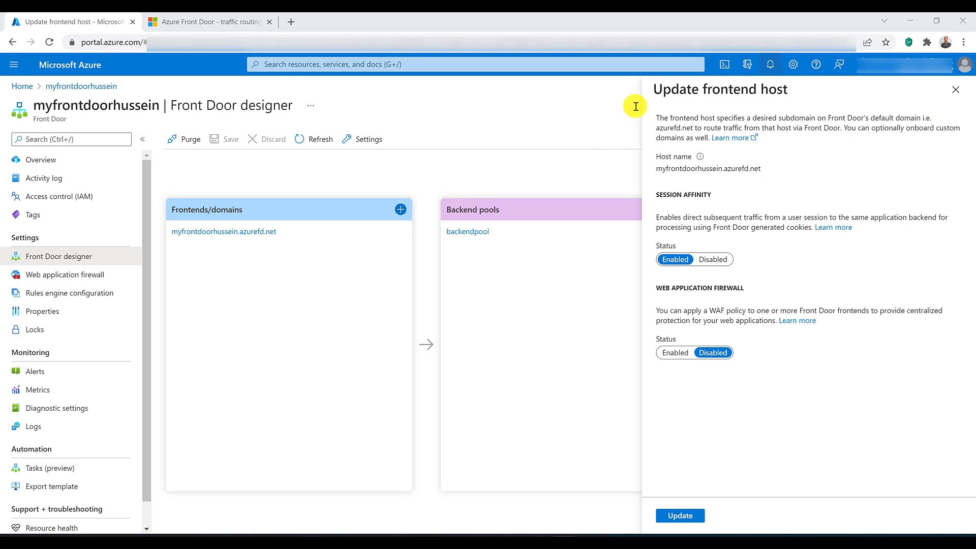
click(239, 22)
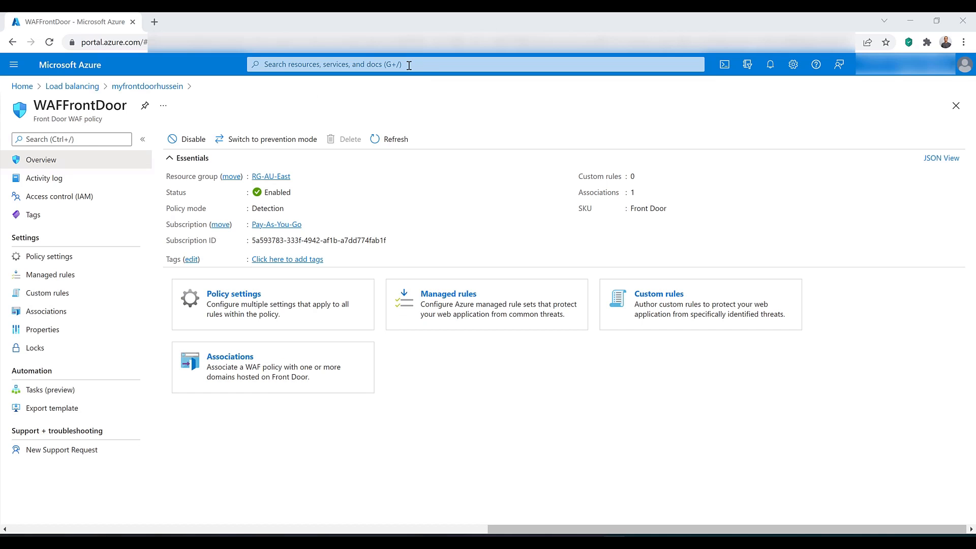
Step: Go to Front Doors Standard/Premium (Preview) in the portal and start creating a new front door
click(410, 66)
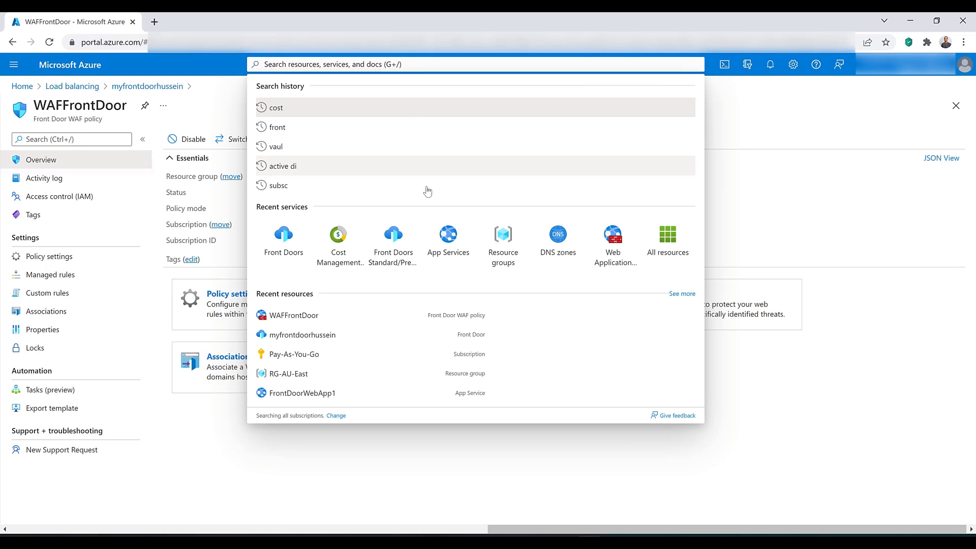
click(394, 243)
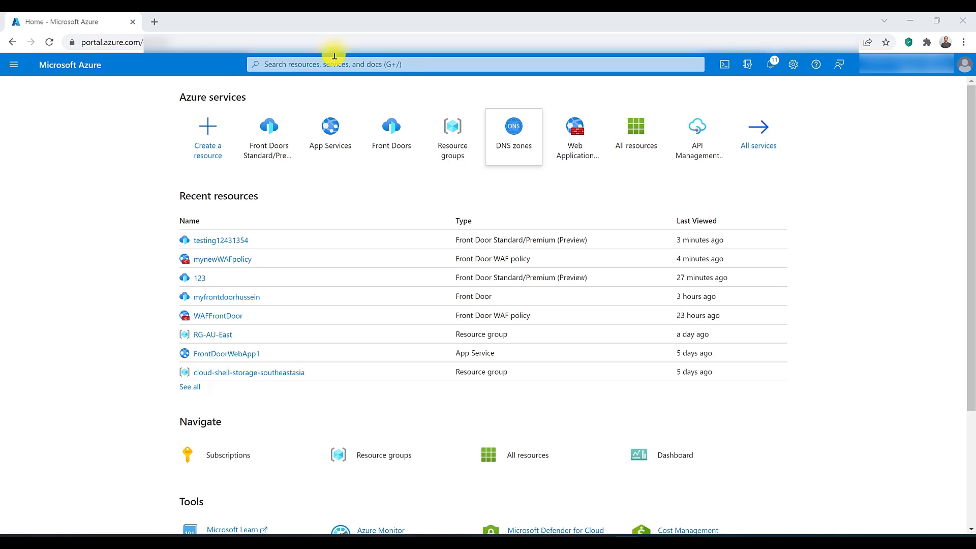
click(269, 133)
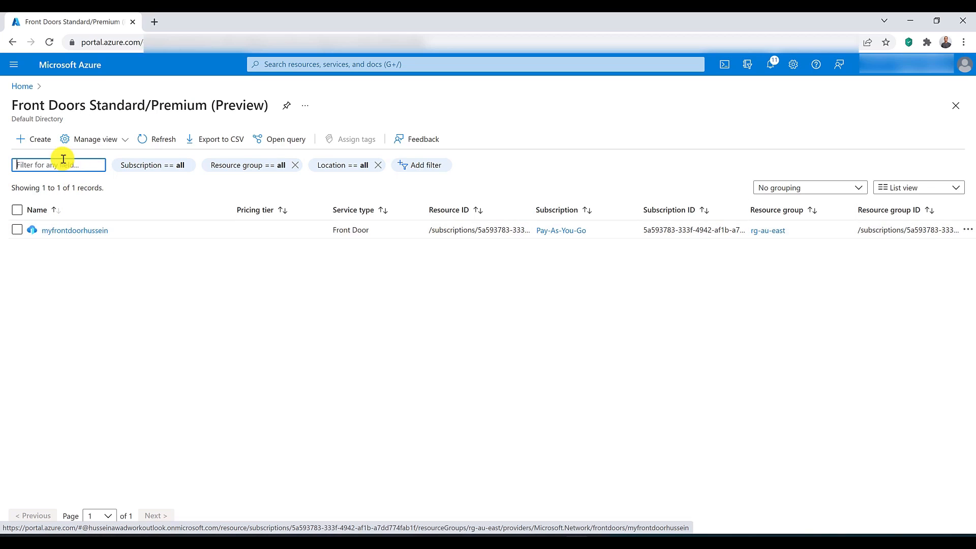
click(34, 142)
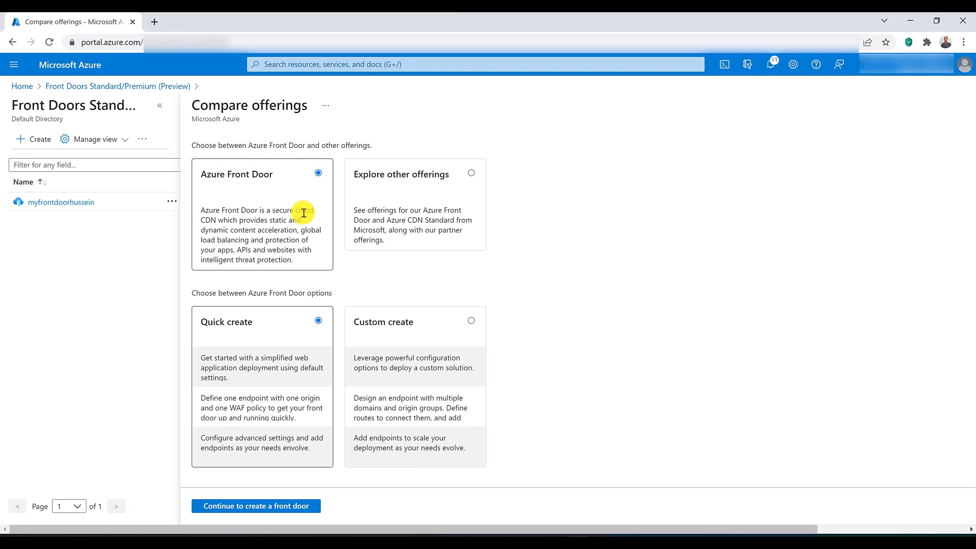
Step: Look at the other offerings, then choose Azure Front Door with Custom create and continue to the profile creation
click(452, 179)
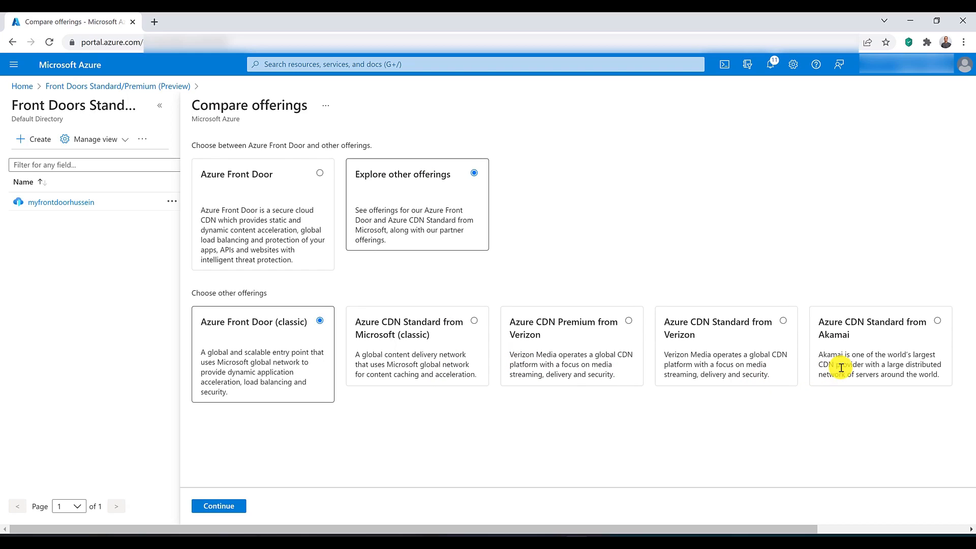
click(320, 174)
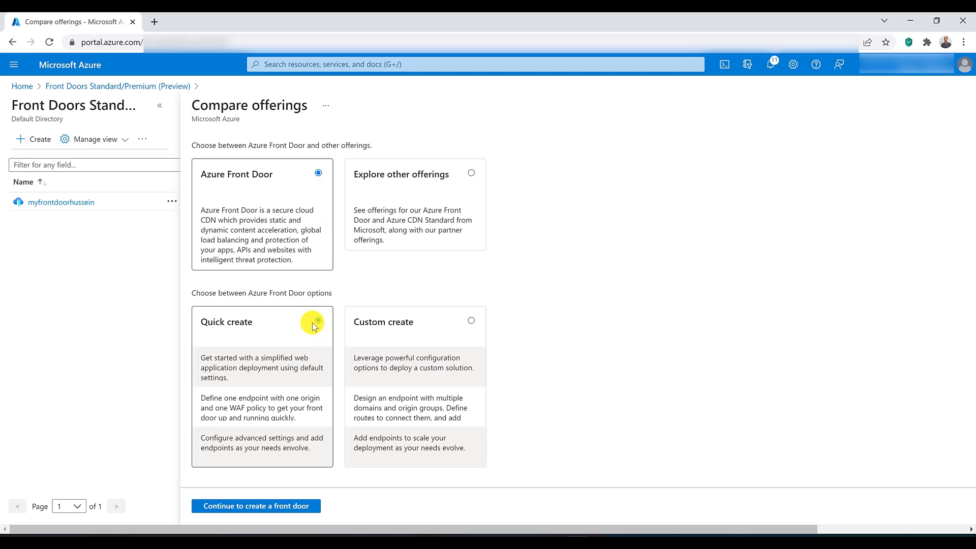
click(471, 322)
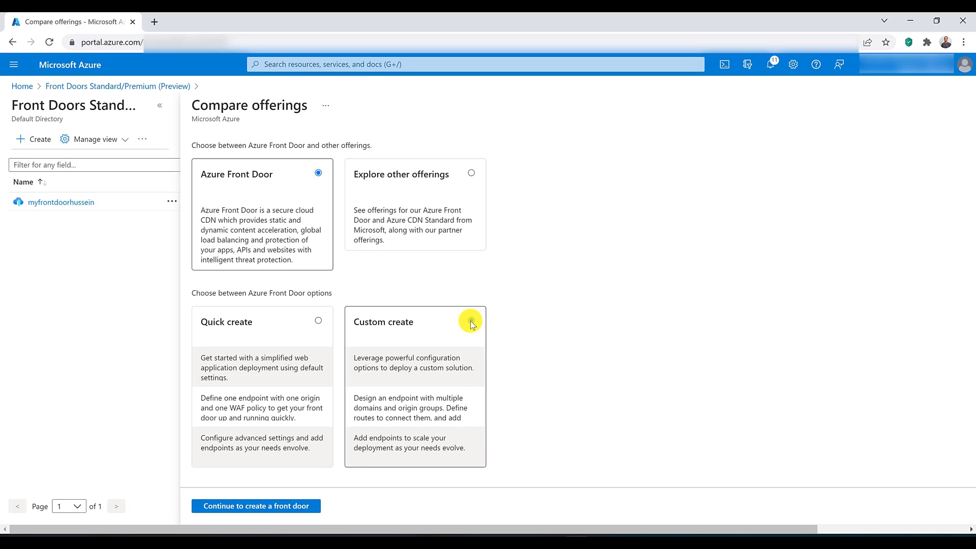
click(282, 506)
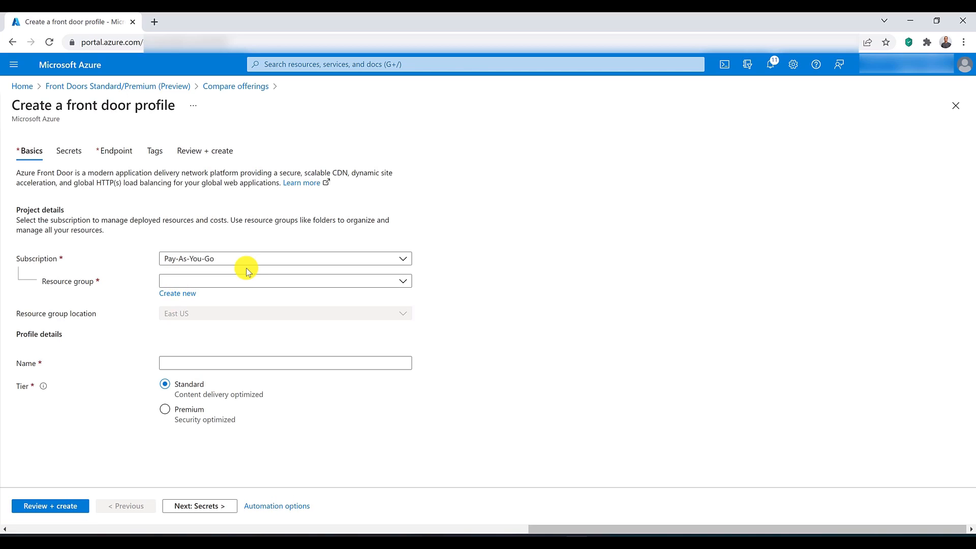
Step: Assign the front door profile to resource group RG-AU-East with the Premium tier and continue to the secrets
click(246, 279)
click(239, 354)
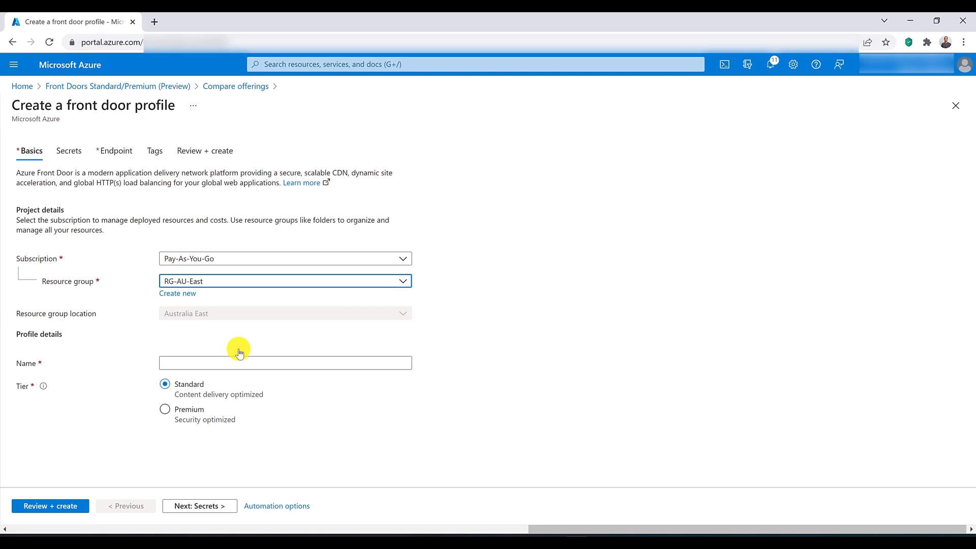
click(165, 411)
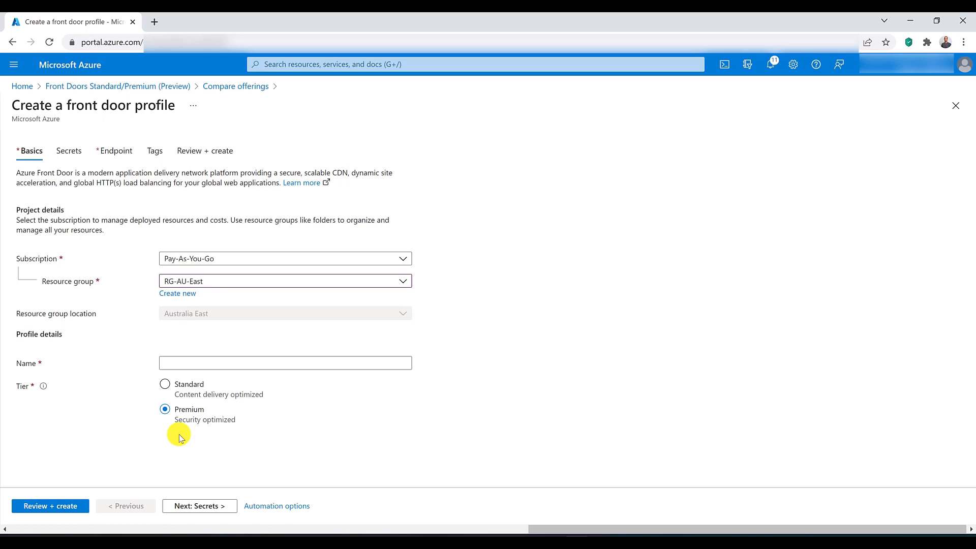
click(200, 506)
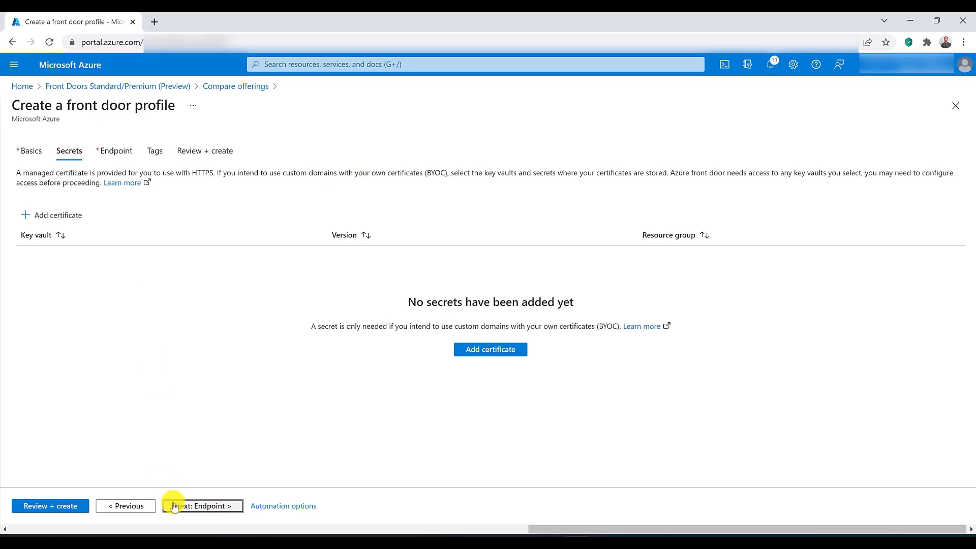
Step: Skip the secrets and add an endpoint named frontdoorpremium3125 to the front door profile
click(192, 506)
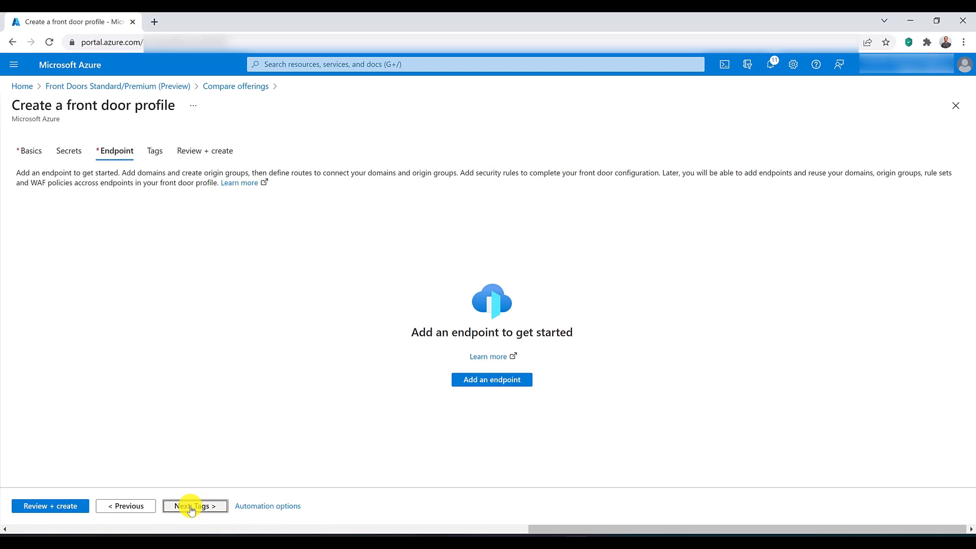
click(481, 380)
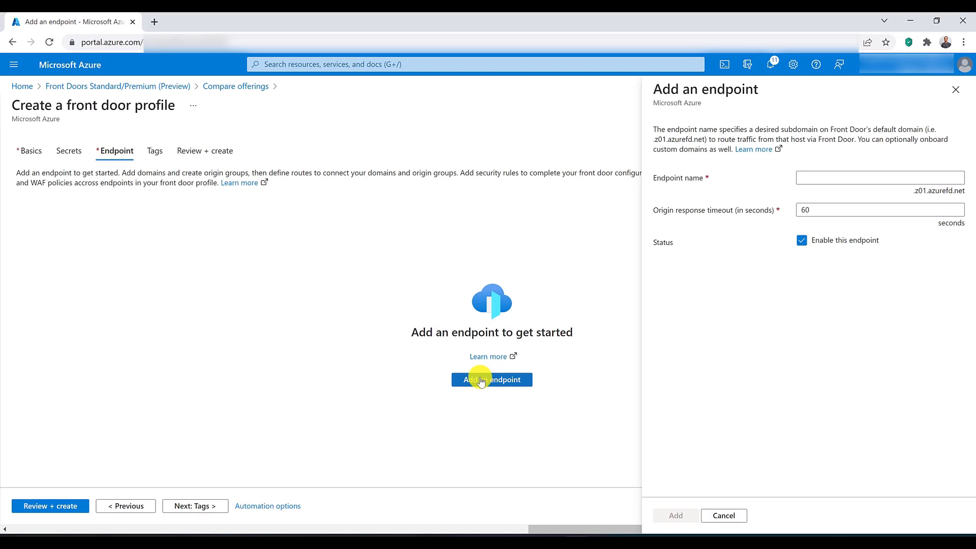
click(854, 180)
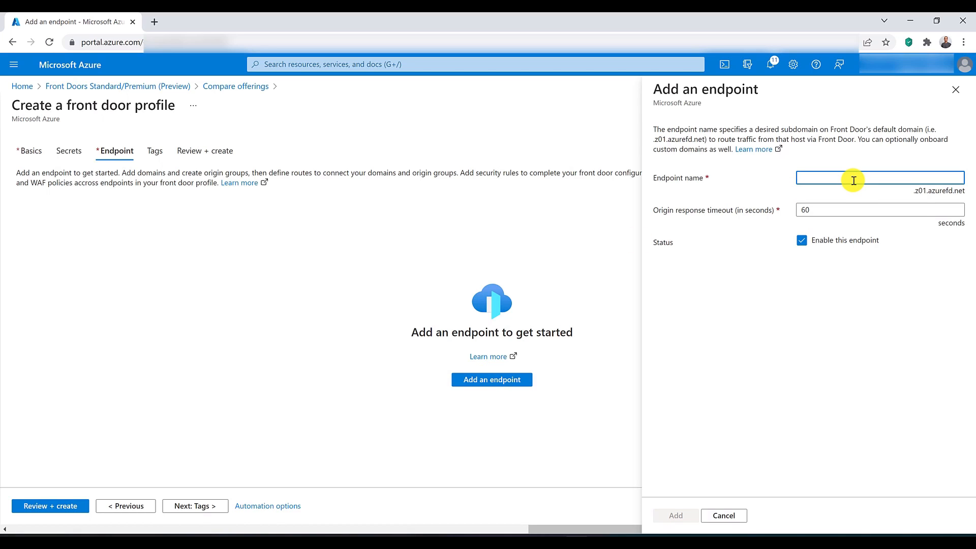
text(fron)
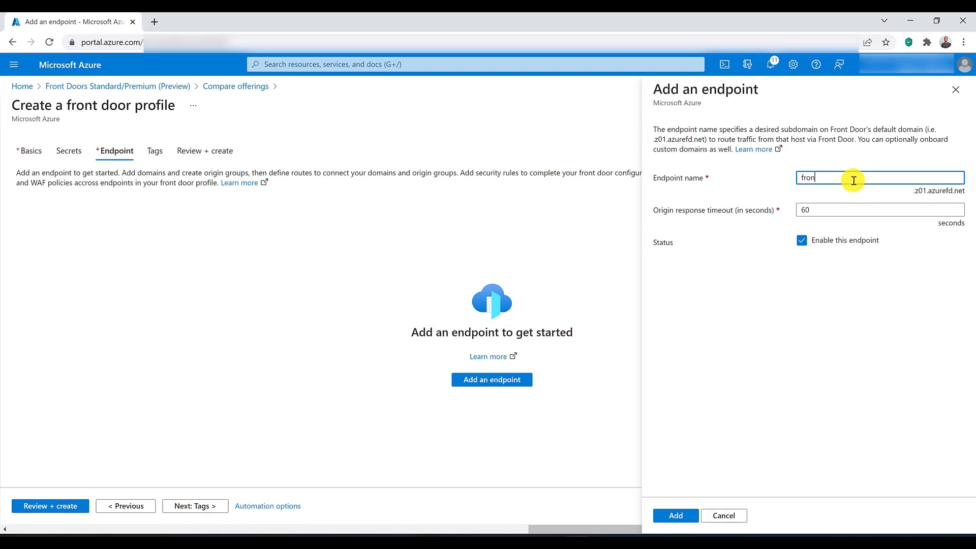
text(tdoorpremium3125)
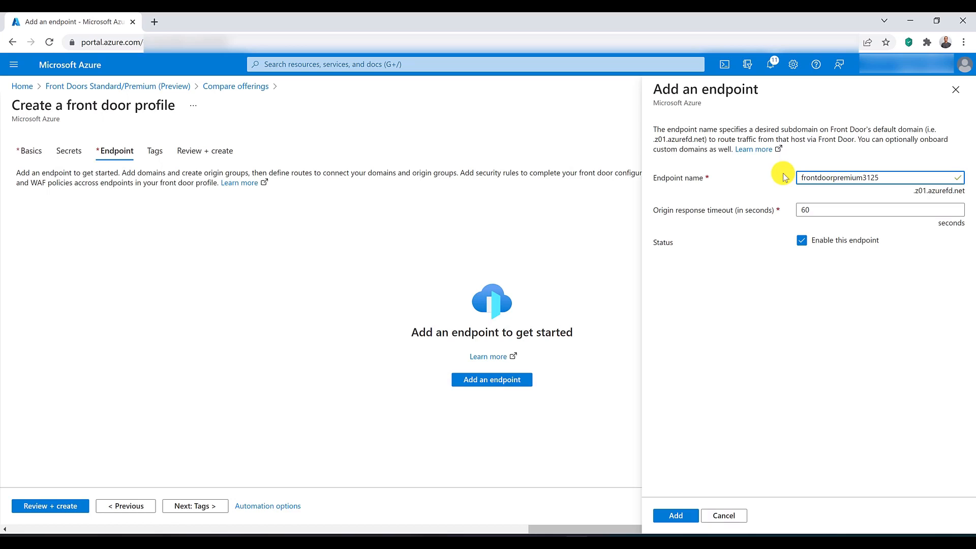
click(688, 516)
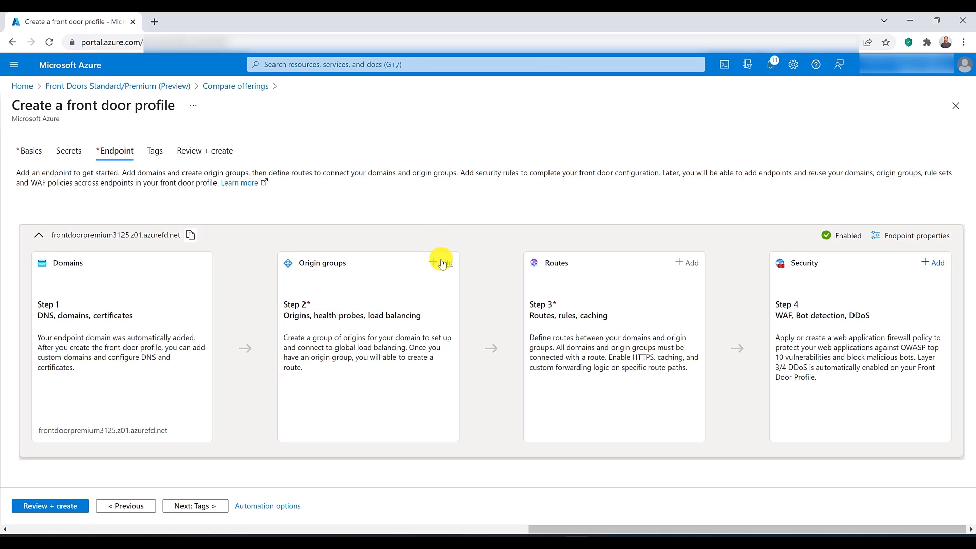
Step: Start a new origin group named backend for the frontdoorpremium3125 endpoint
click(441, 264)
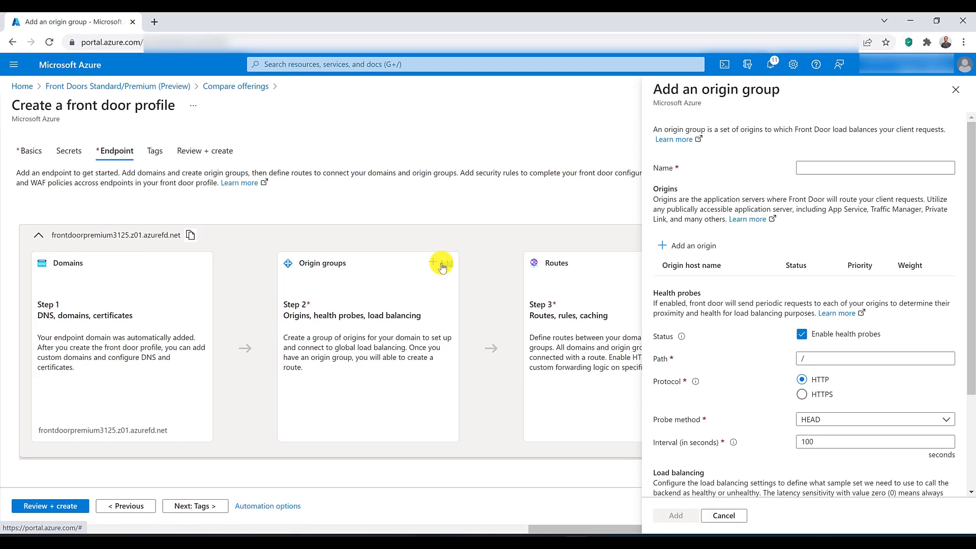
click(851, 167)
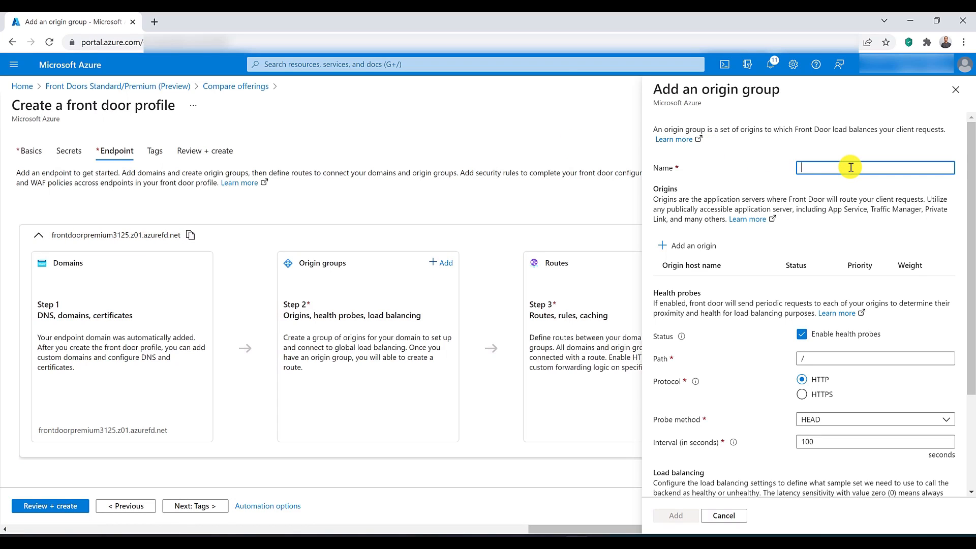
text(backend)
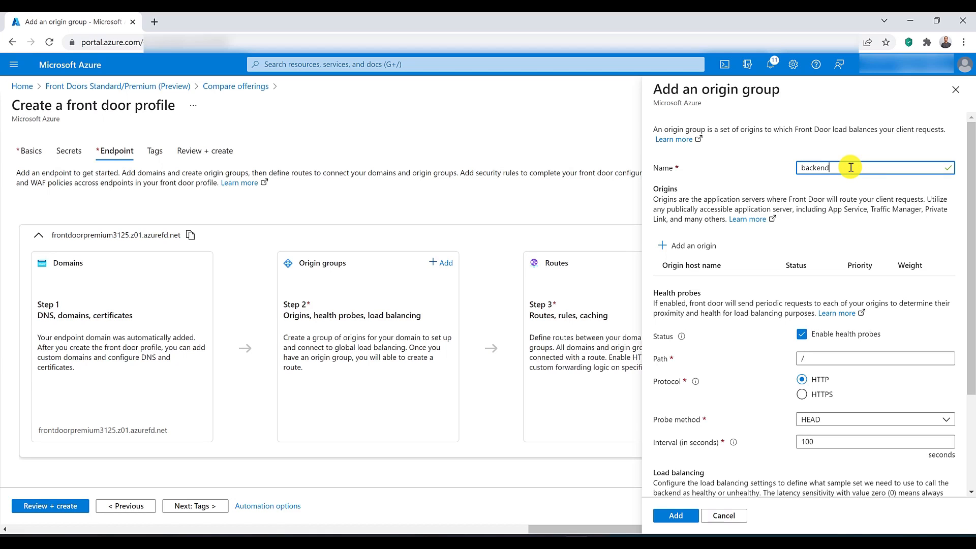
Step: Define an origin named origin01 of type App services with host name frontdoorwebapp1.azurewebsites.net
click(687, 249)
click(821, 191)
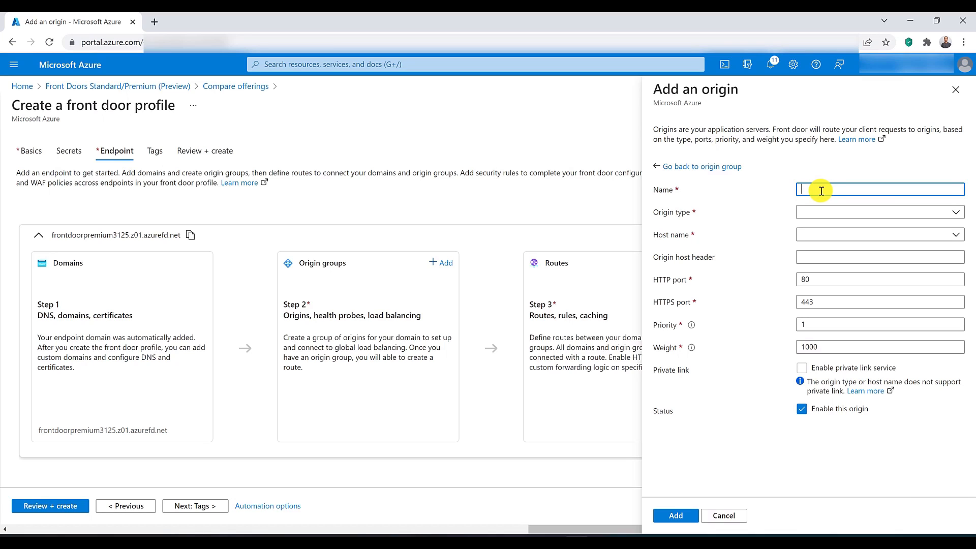
text(origin1)
click(830, 212)
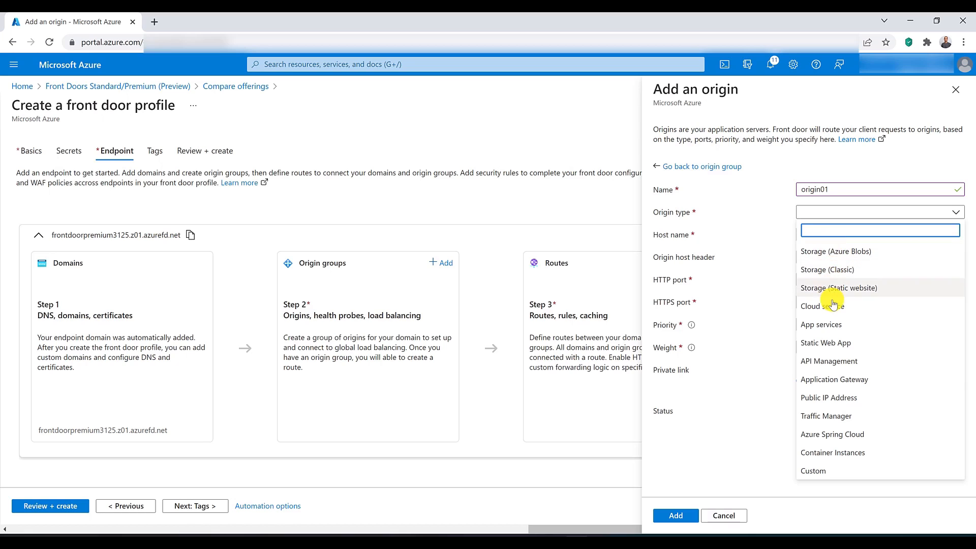
click(829, 324)
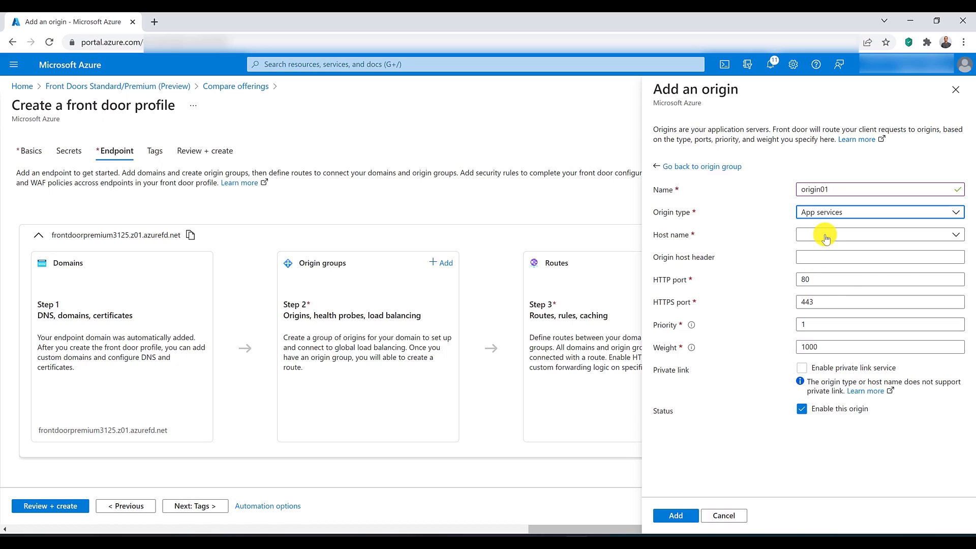
click(826, 237)
click(830, 259)
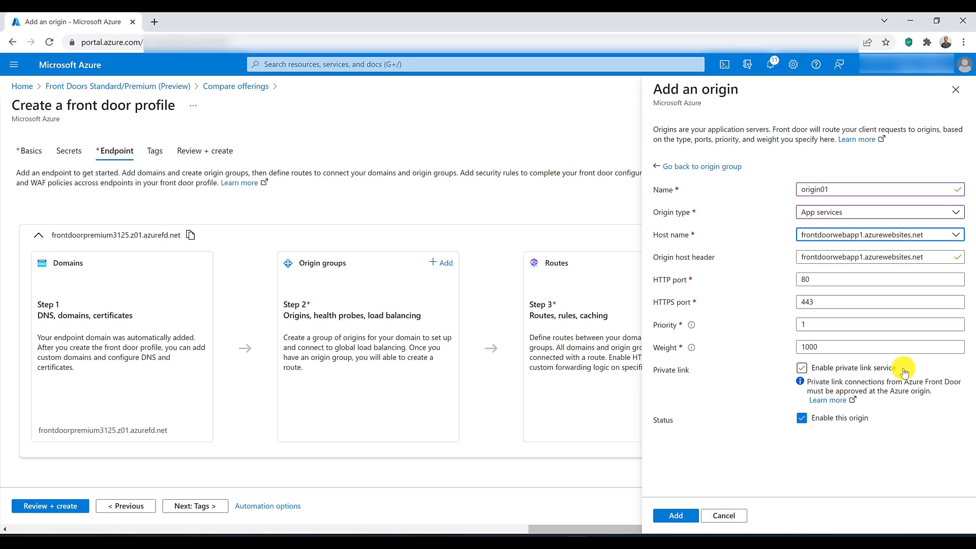
Step: Enable the private link service for origin01 to look at its settings, and disable it again
click(873, 370)
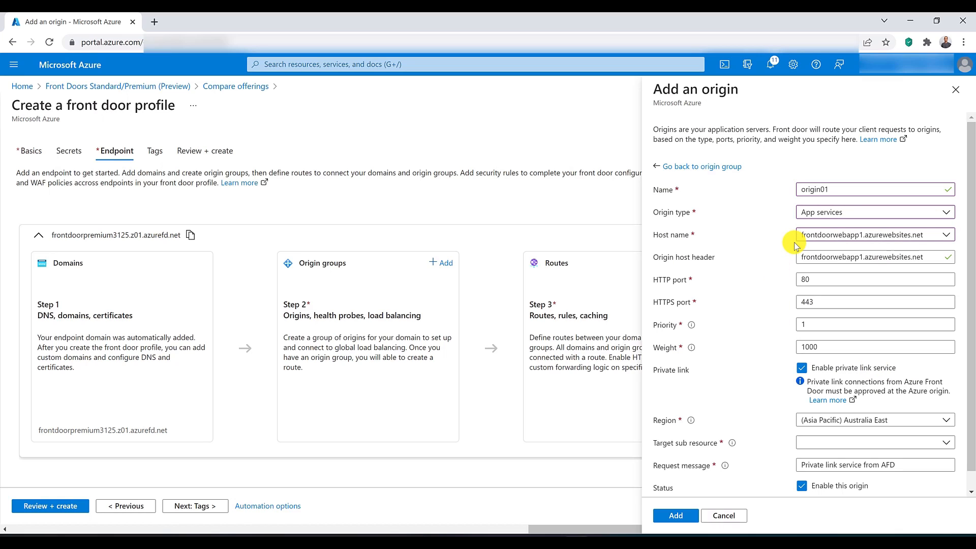
click(797, 281)
click(802, 368)
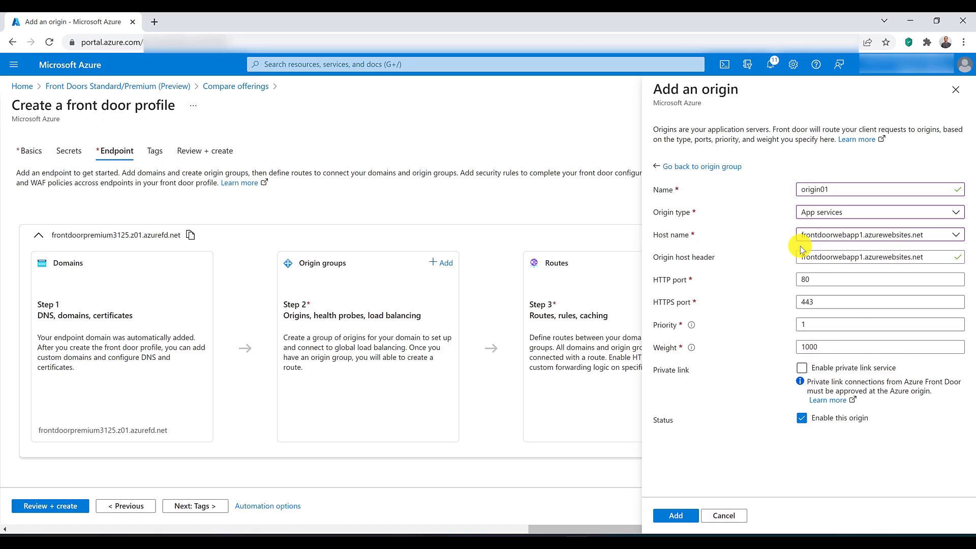
Step: Add origin01 to the origin group, plus a second origin named origin02 with host name frontdoorwebapp22.azurewebsites.net
click(670, 516)
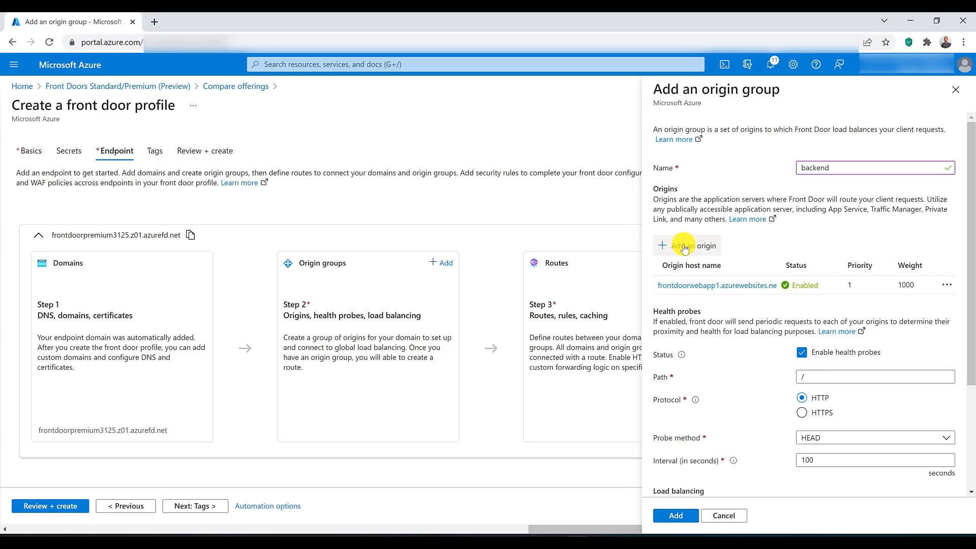
click(684, 245)
click(818, 189)
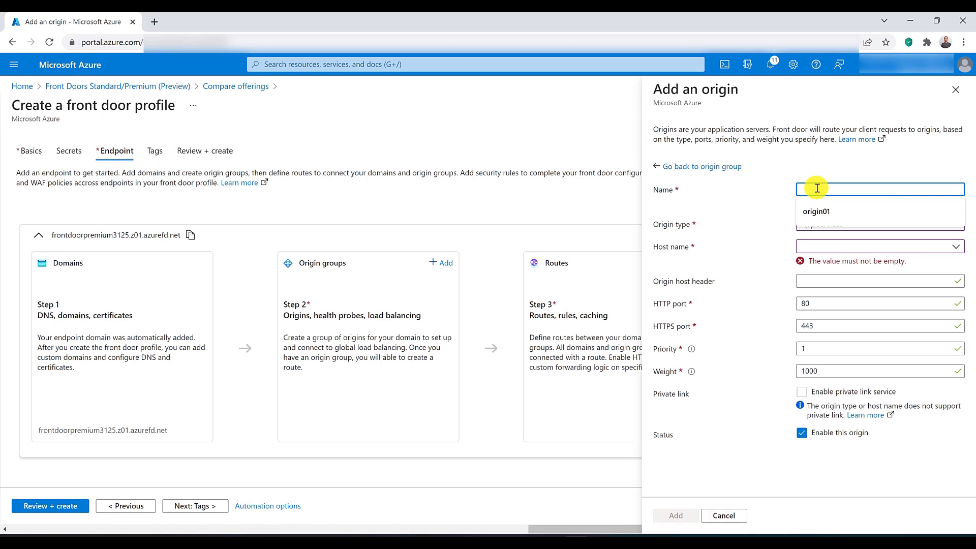
text(origin02)
click(826, 235)
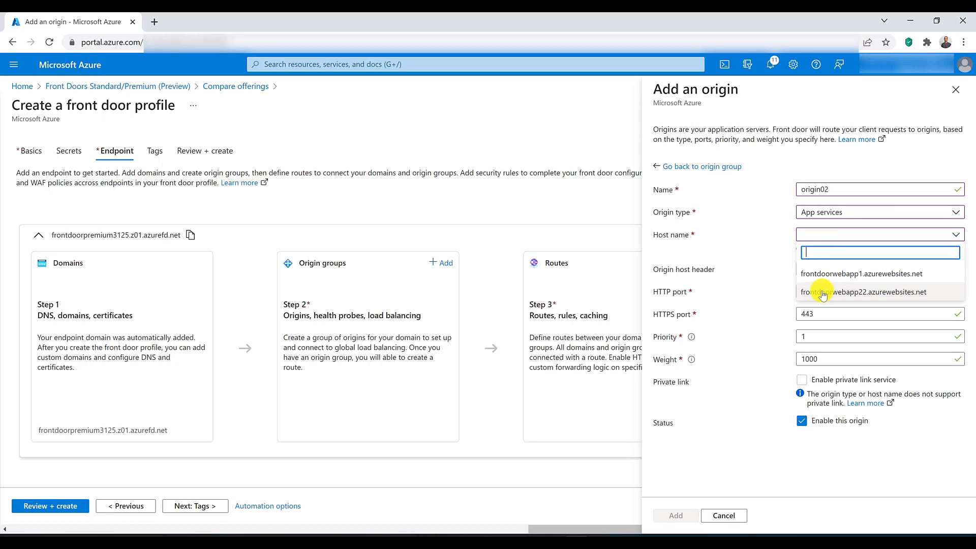
click(823, 293)
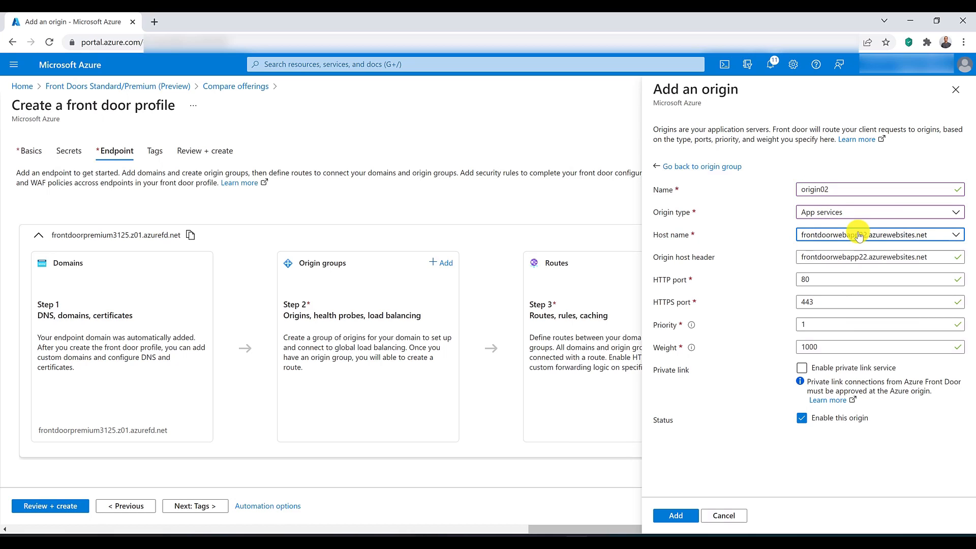
click(676, 516)
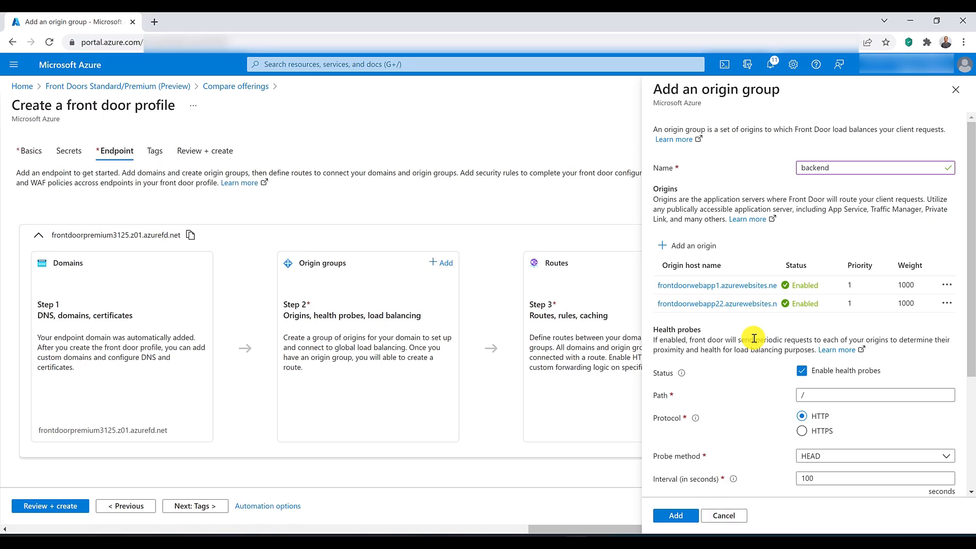
Step: Review the health probe and load balancing settings and add the backend origin group to the endpoint
scroll(754, 338, down, 3)
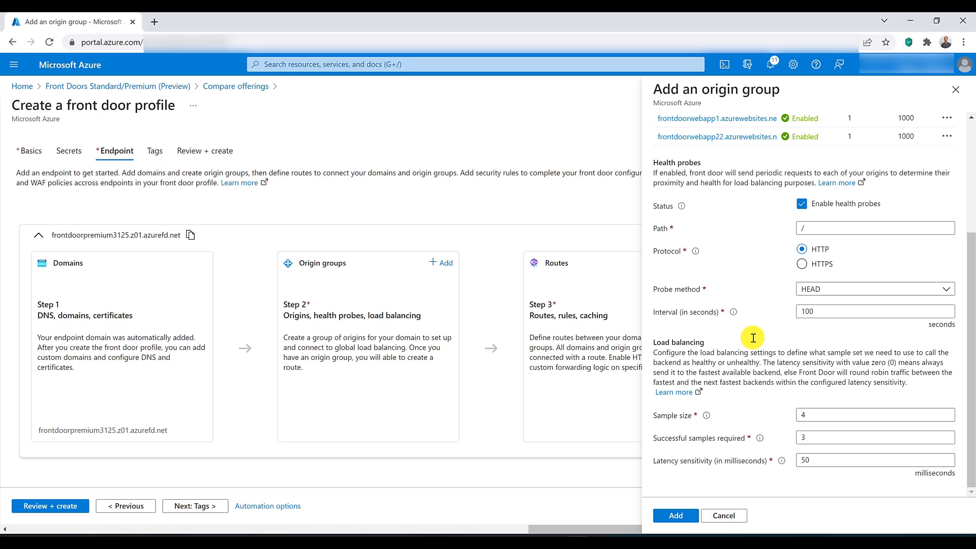
scroll(753, 338, up, 3)
scroll(753, 338, down, 3)
click(677, 516)
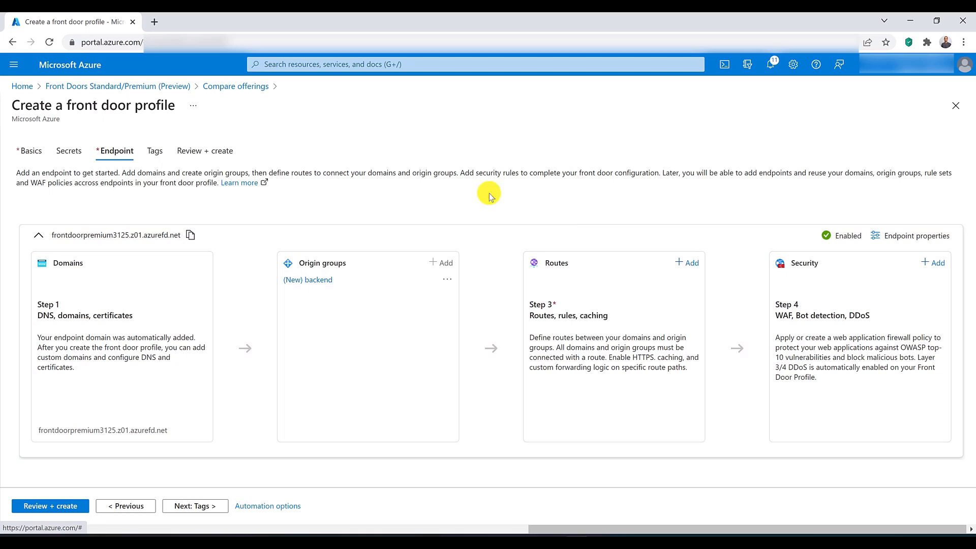
Step: Add a route named routingrule that forwards the endpoint domain's traffic to the backend origin group
click(692, 263)
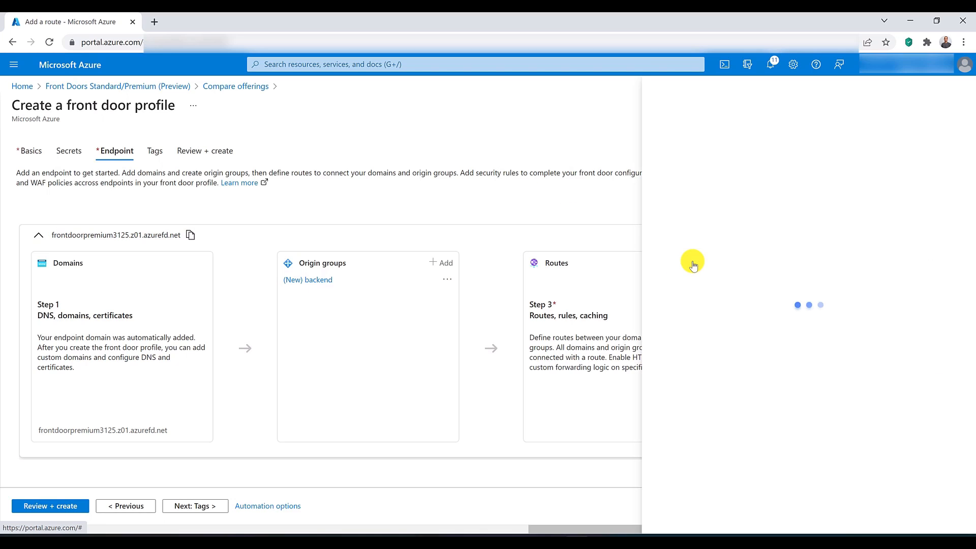
double_click(816, 174)
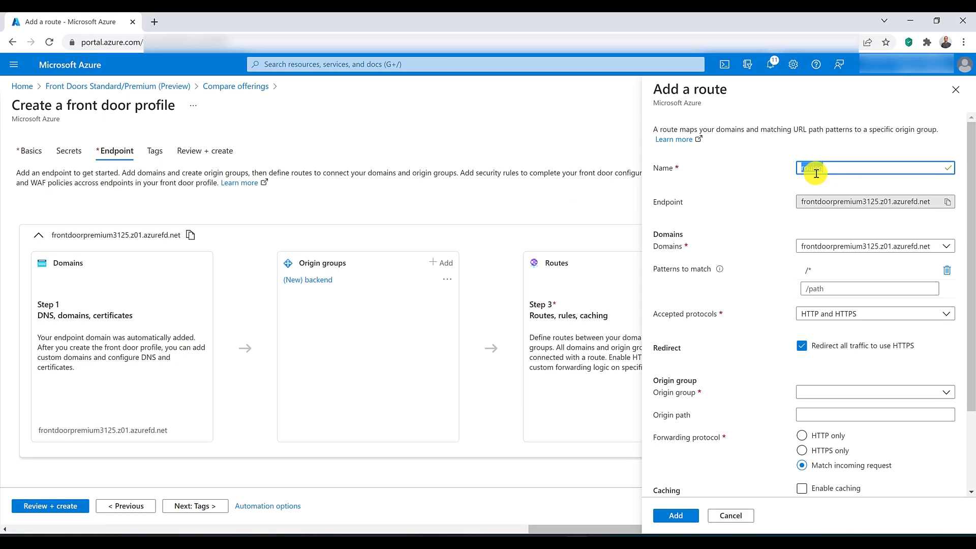
text(routingrul)
click(817, 250)
click(818, 250)
scroll(794, 274, down, 2)
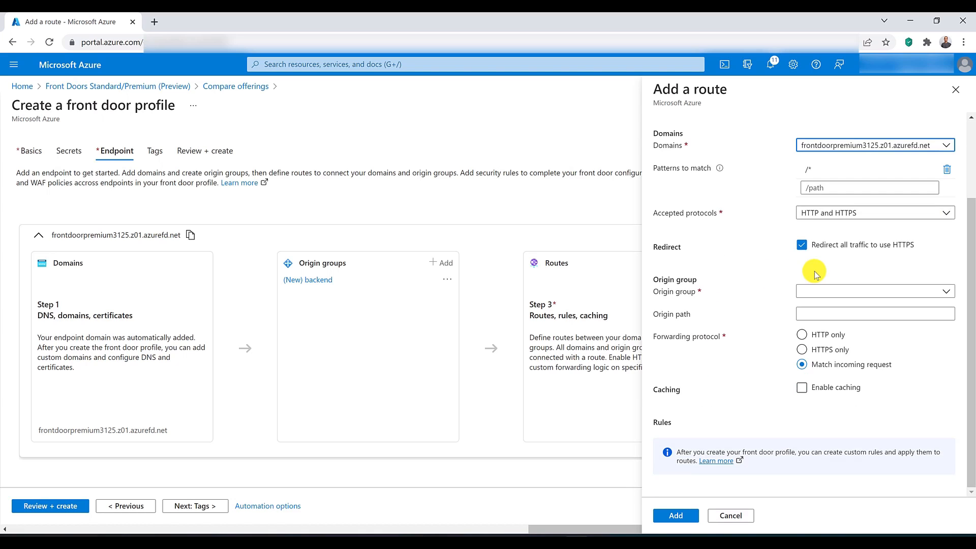
click(817, 289)
click(814, 348)
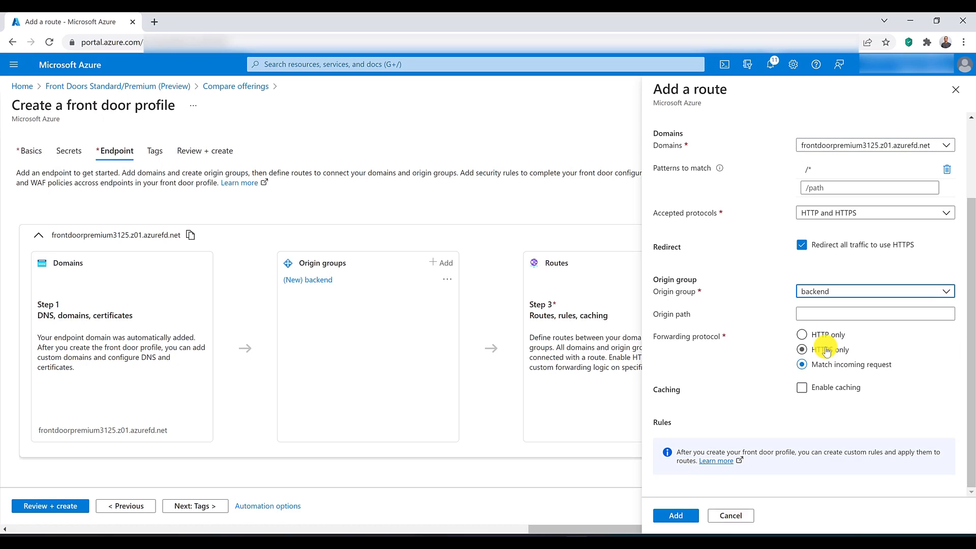
click(681, 517)
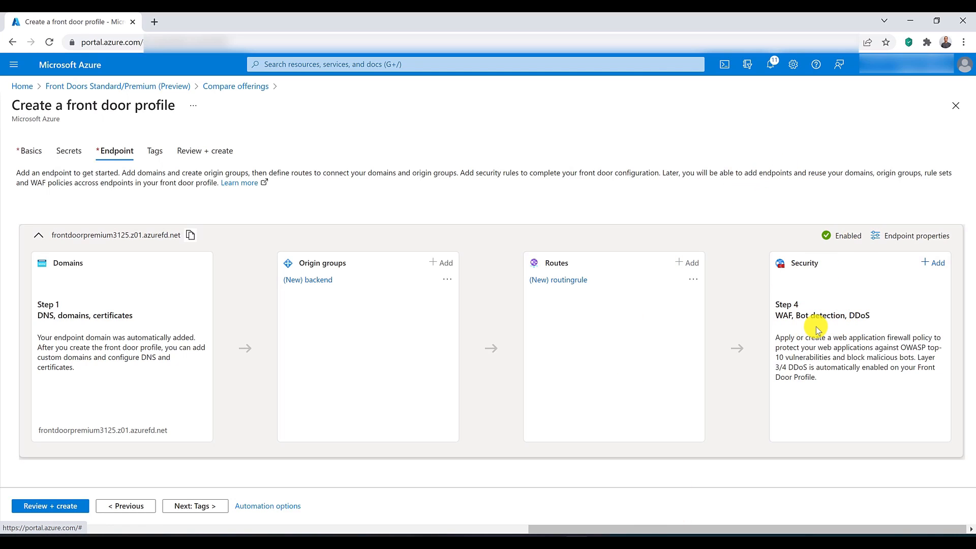
Step: Create a new WAF policy named NewWAFFDPremium with bot protection in the endpoint's security settings
click(935, 263)
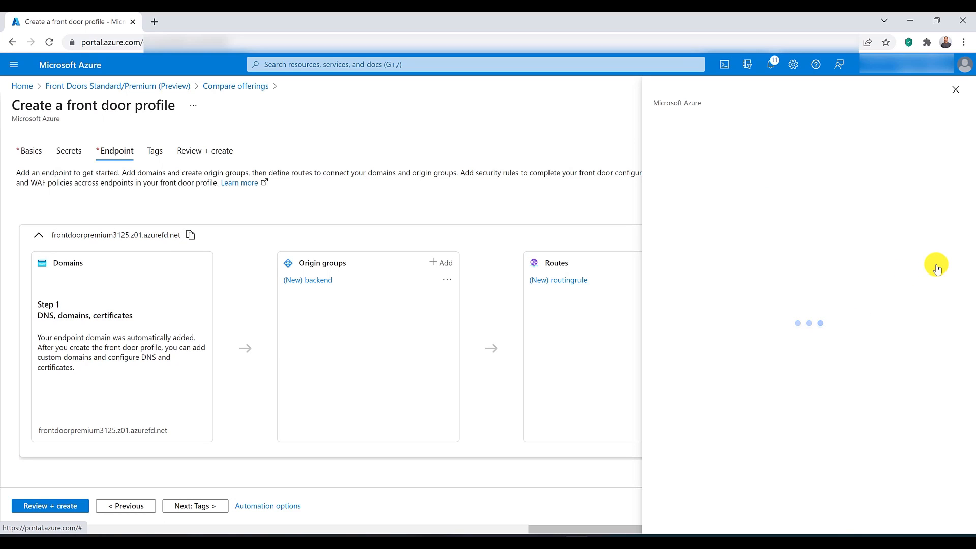
click(718, 182)
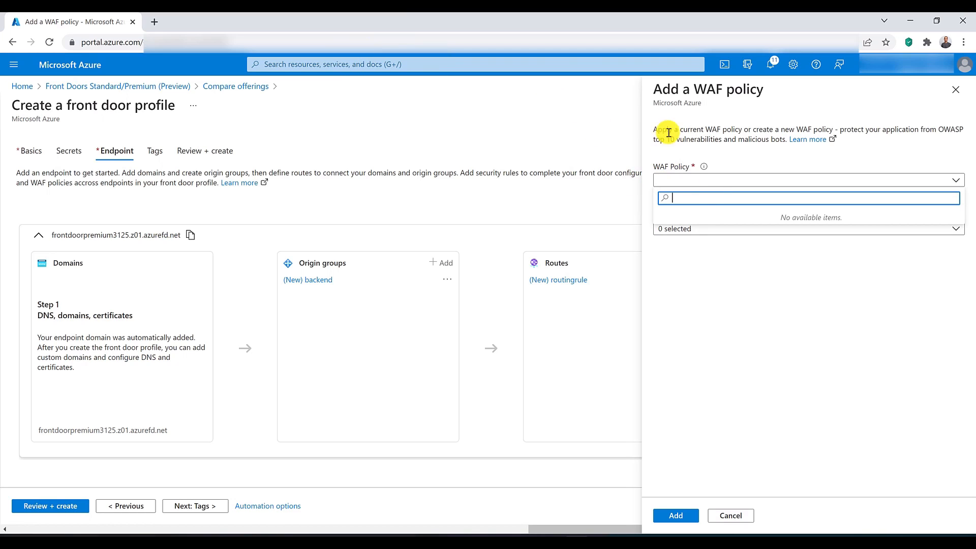
click(749, 255)
click(669, 197)
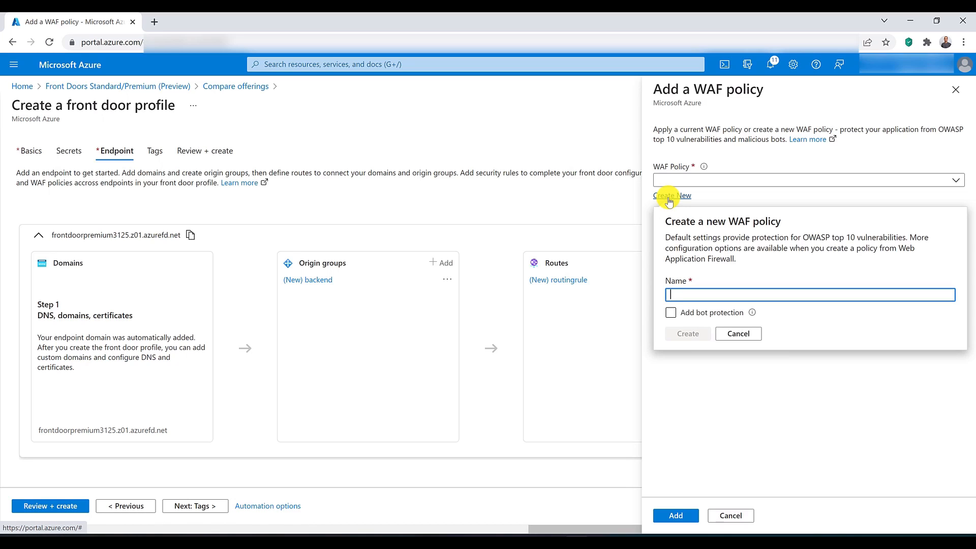
text(NewWA)
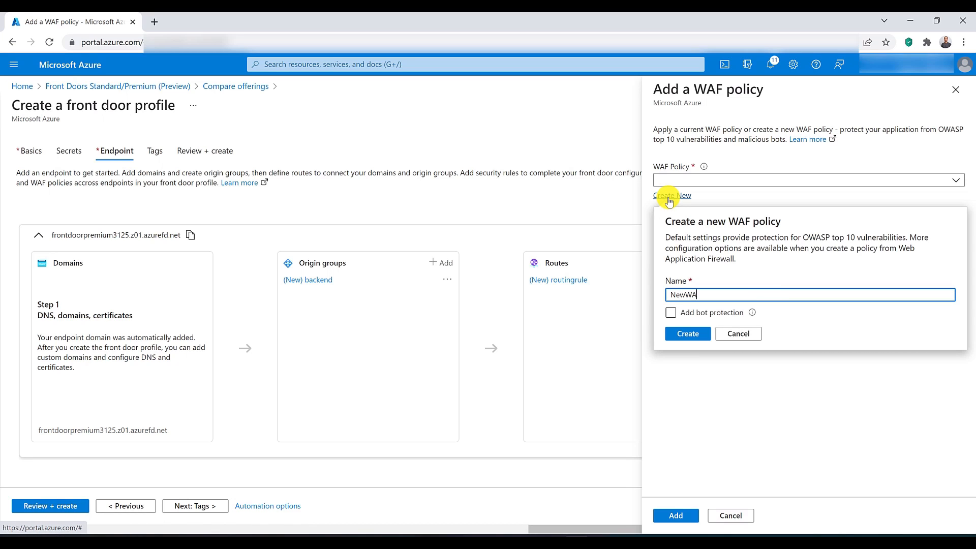
text(F_FDPrem)
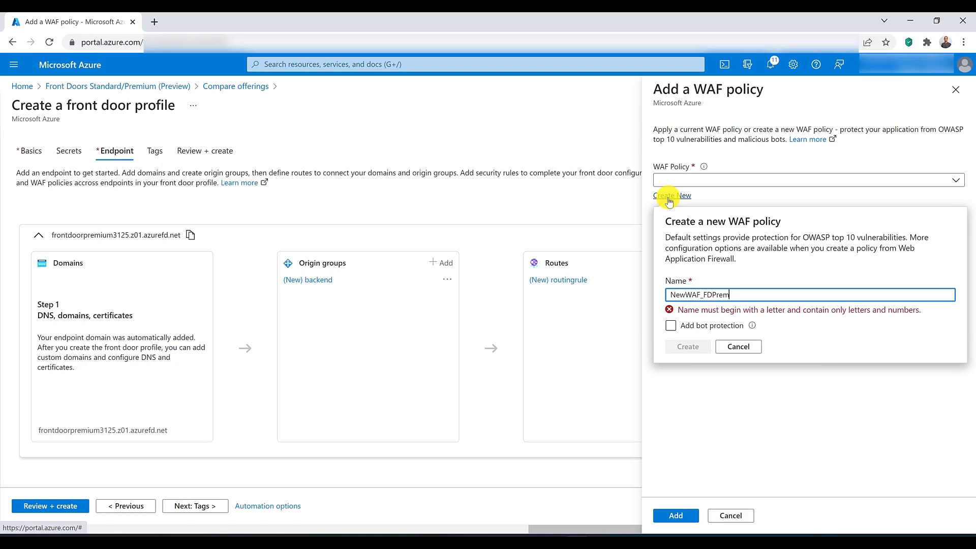
text(ium)
click(705, 301)
key(BackSpace)
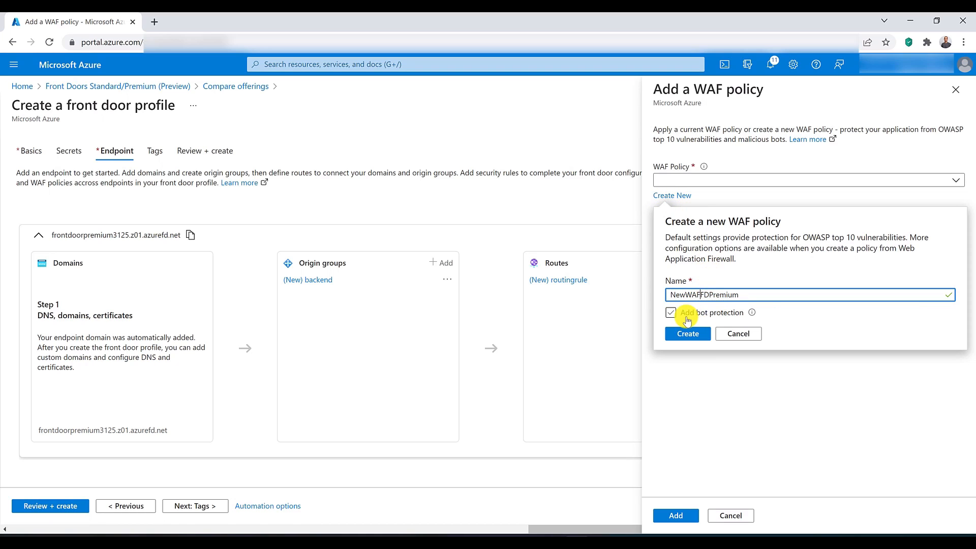
click(683, 315)
click(686, 336)
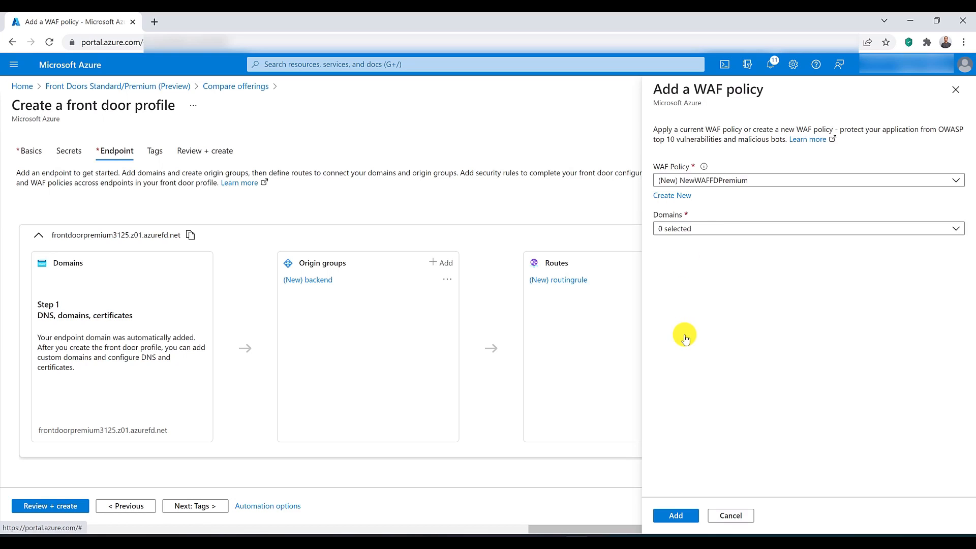
Step: Apply the WAF policy to the domain frontdoorpremium3125.z01.azurefd.net and continue to the profile review
click(671, 228)
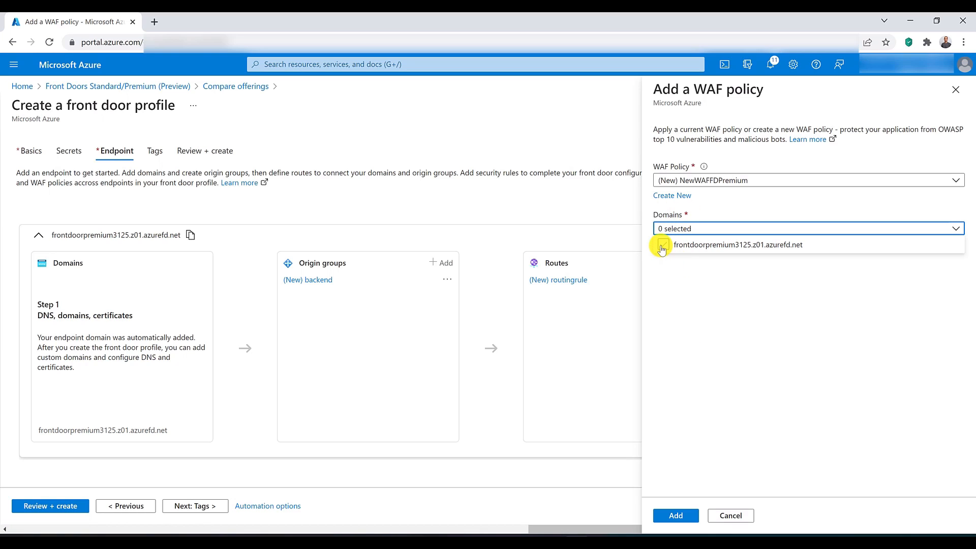
click(663, 247)
click(707, 330)
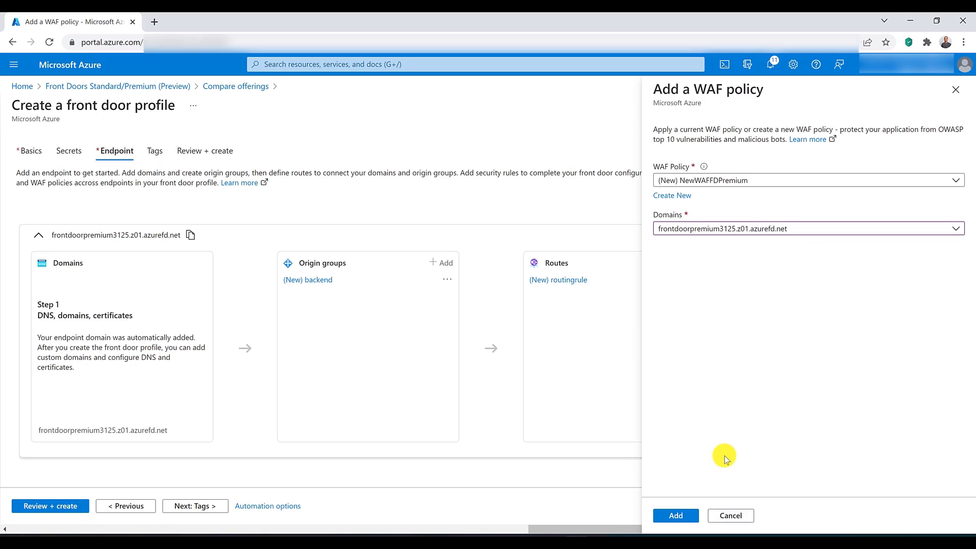
click(691, 517)
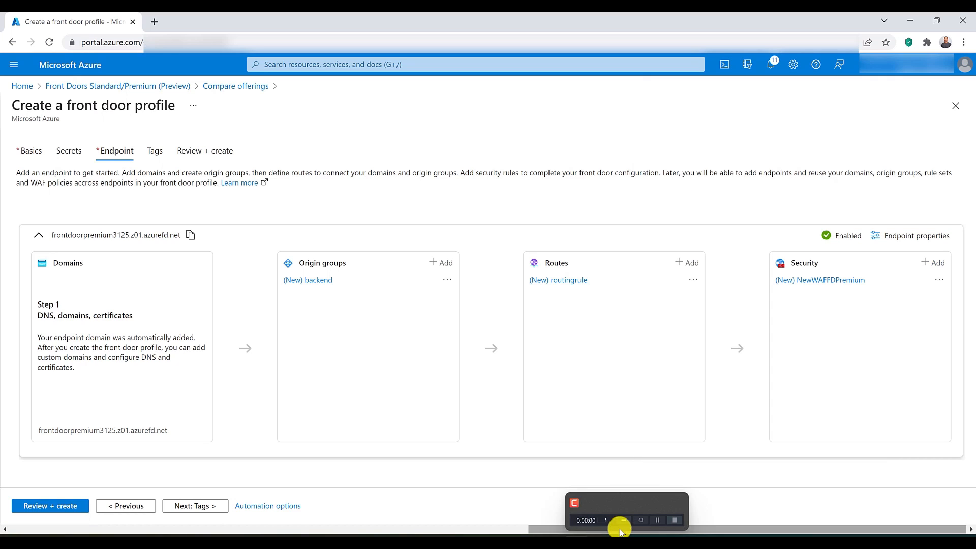
click(76, 506)
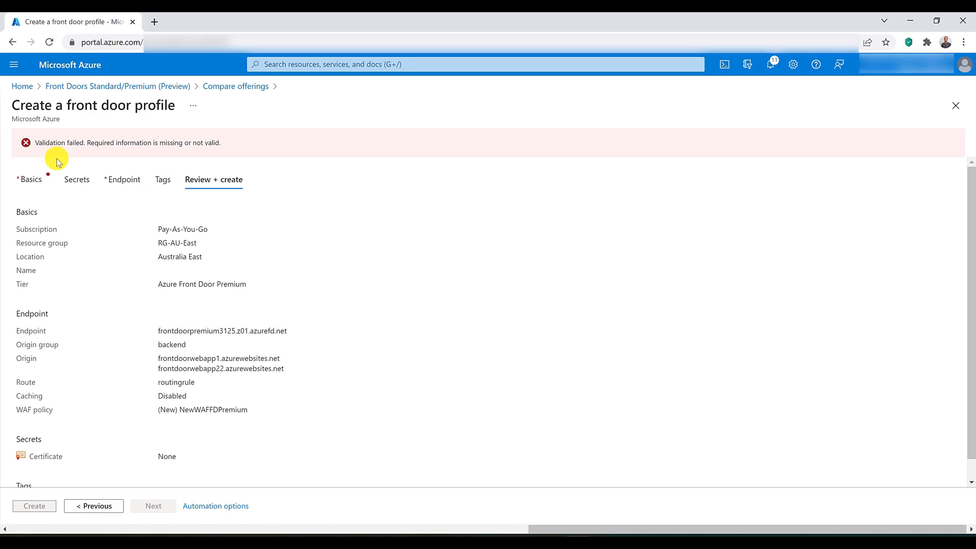
Step: Name the Front Door profile frontdoorpremium013225 in its basic settings, then validate and create the profile
click(32, 181)
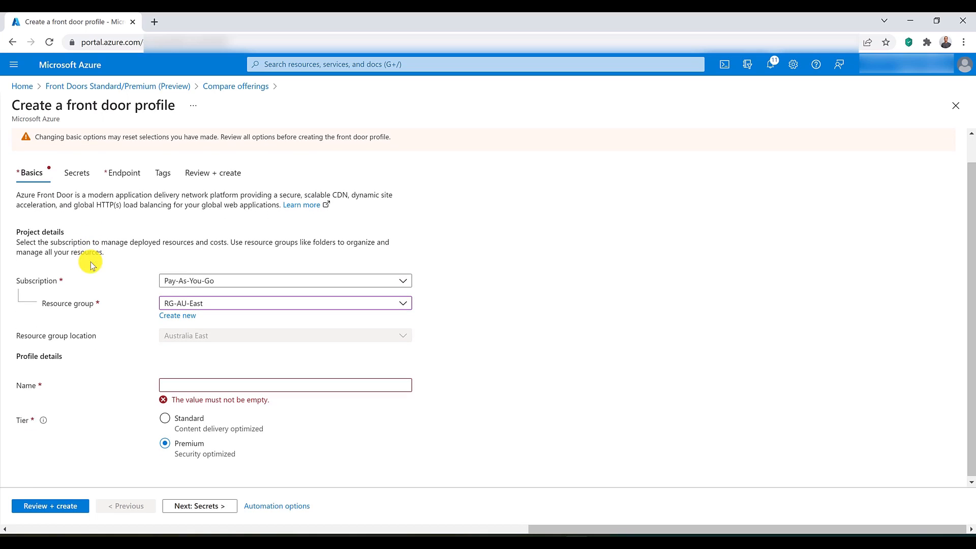
click(191, 389)
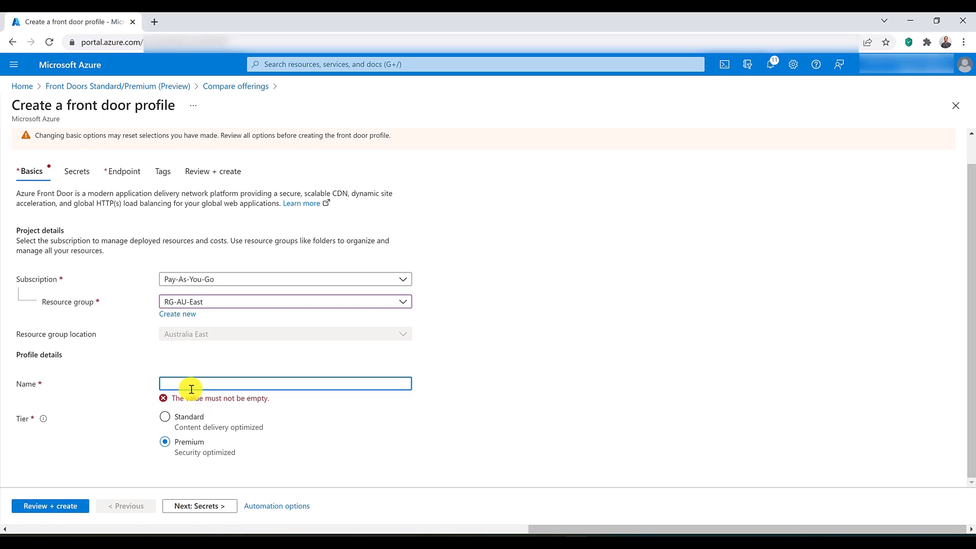
text(frontdoor-premium013225)
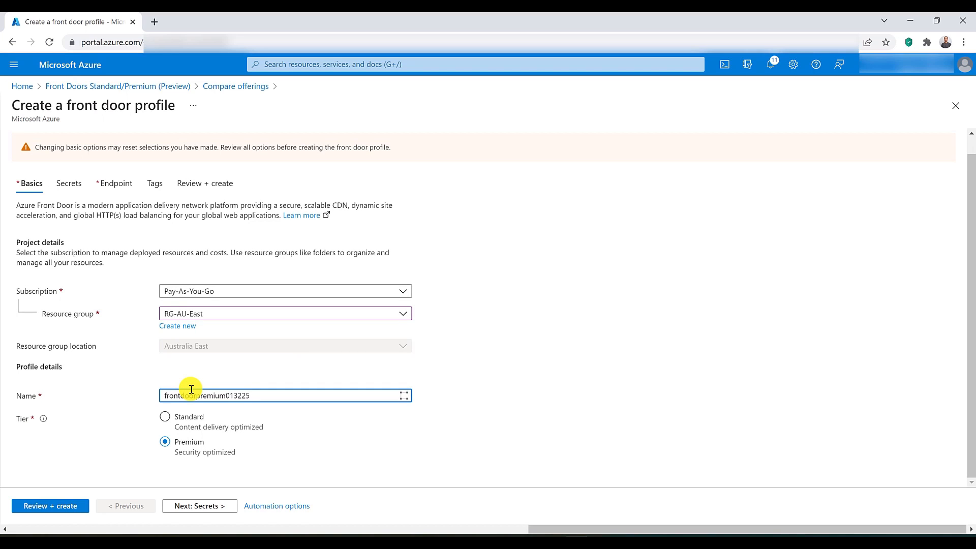
click(68, 508)
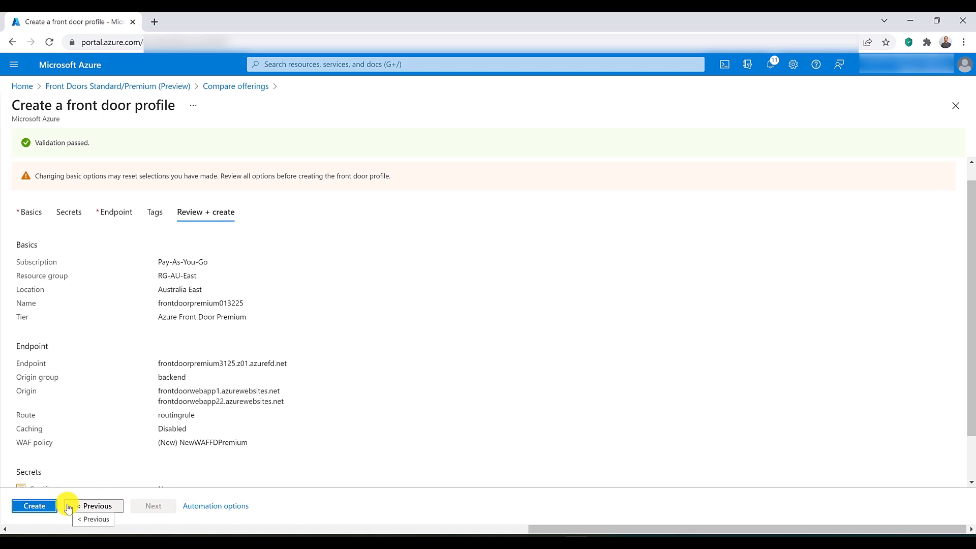
click(48, 508)
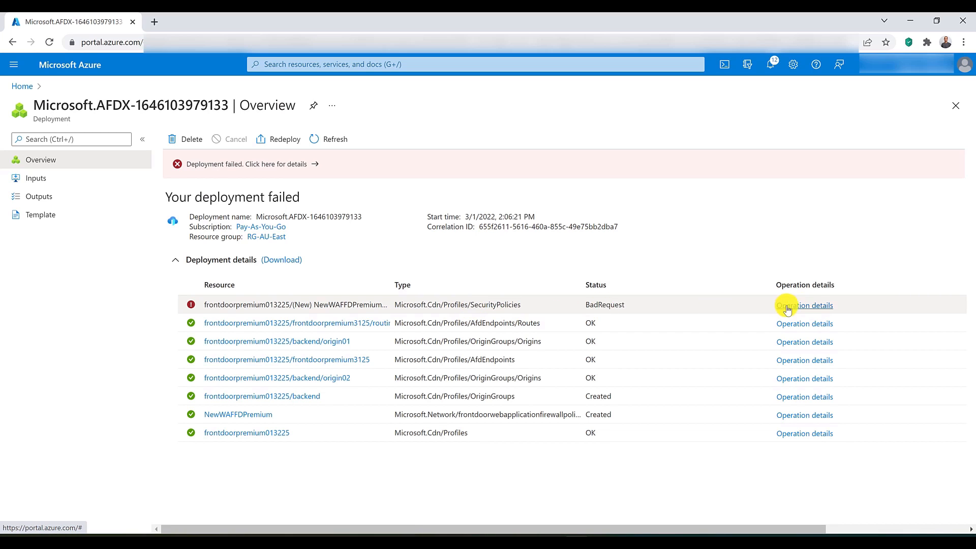
Step: Examine the operation details and status message of the security policy resource in the deployment
click(804, 305)
scroll(805, 305, down, 5)
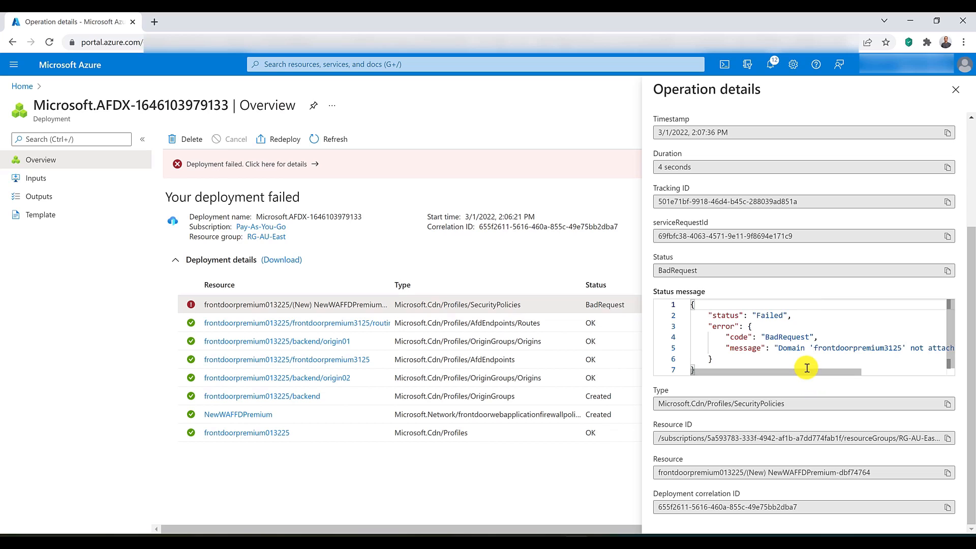
mouse_move(808, 374)
mouse_down()
mouse_move(916, 370)
mouse_move(825, 371)
mouse_up()
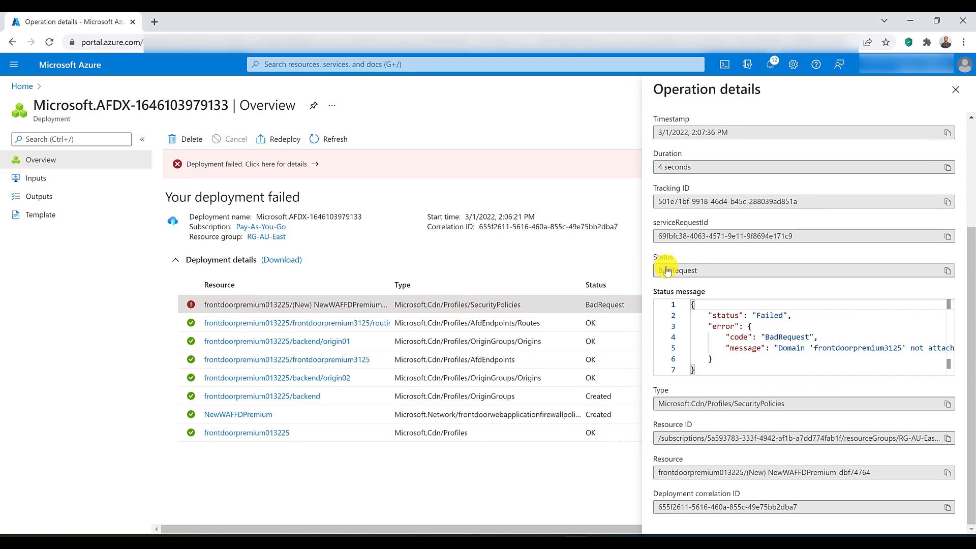
click(950, 92)
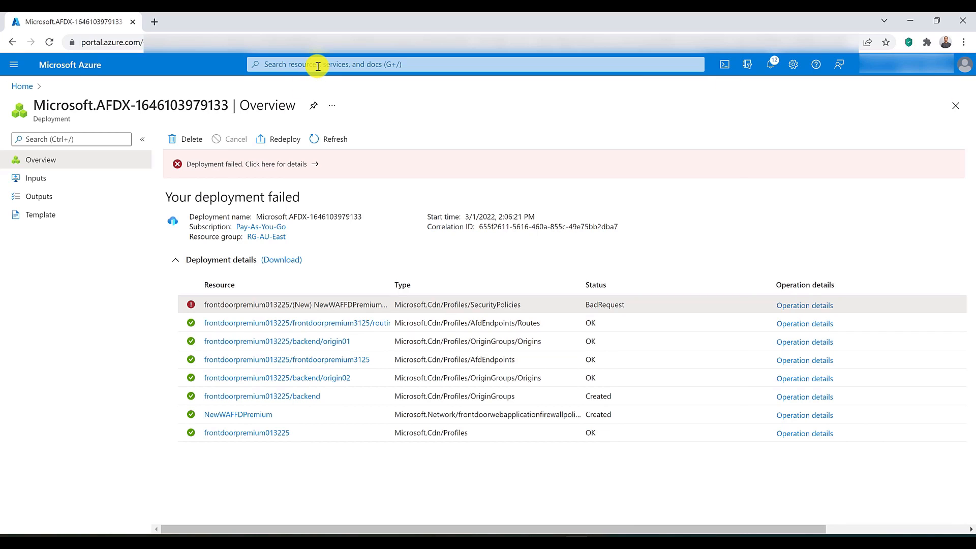
Step: Open the Front Doors Standard/Premium and Web Application Firewall policies lists in separate browser tabs and check their resources
click(316, 62)
middle_click(285, 252)
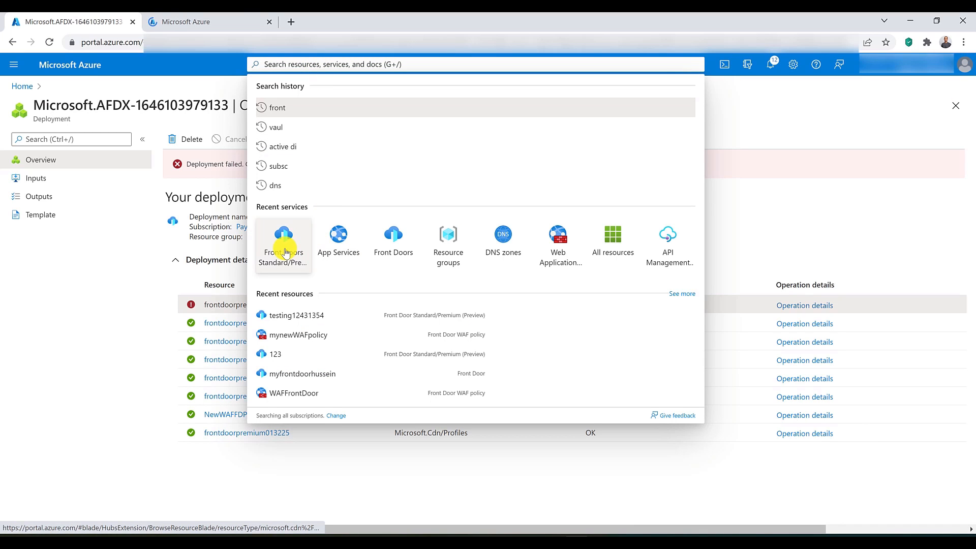
middle_click(559, 252)
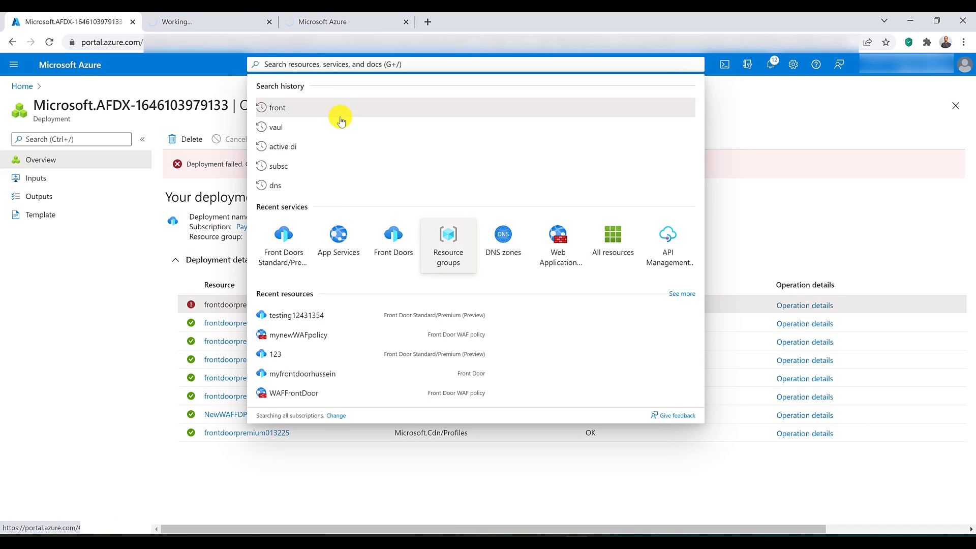
click(235, 18)
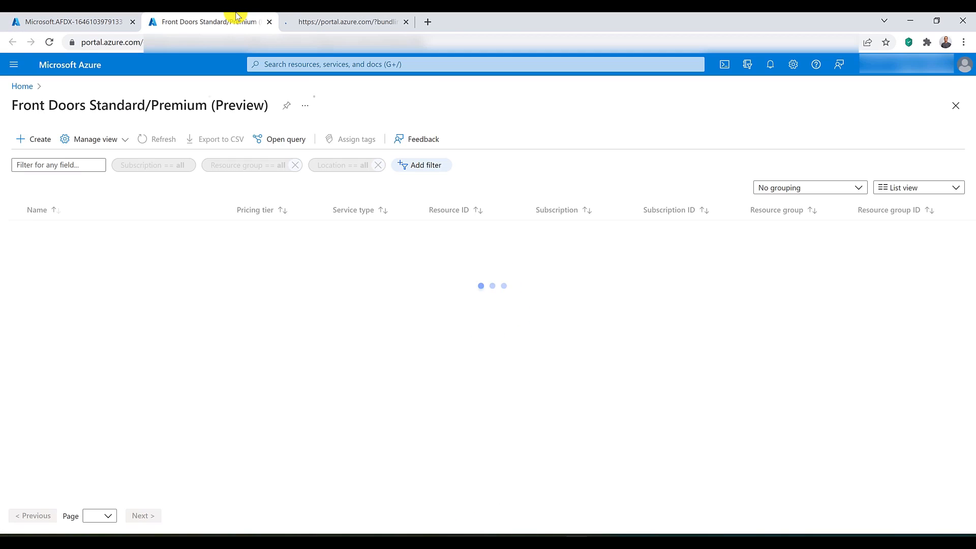
click(338, 20)
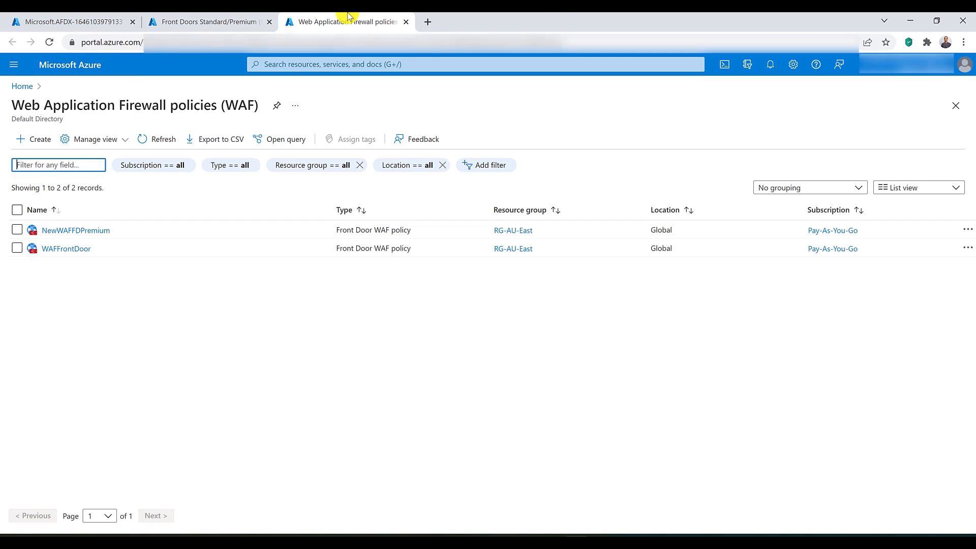
click(255, 18)
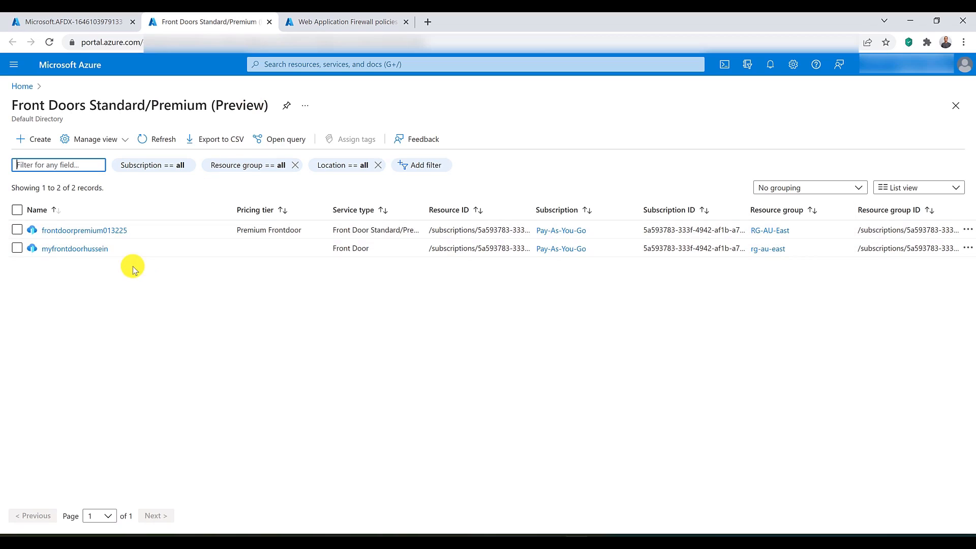
Step: Open the frontdoorpremium013225 profile and review its endpoint's domains, origin groups, routes and security in the endpoint manager
click(78, 232)
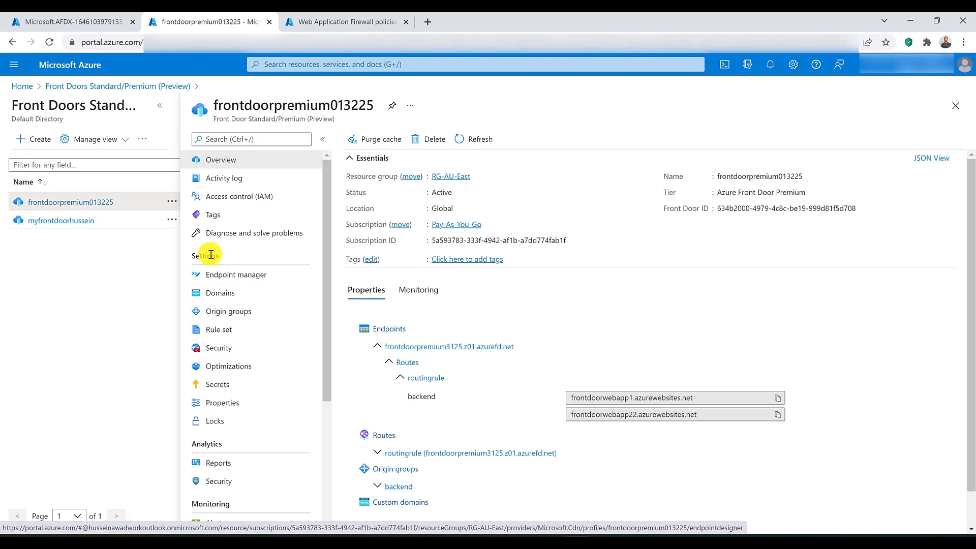
click(249, 277)
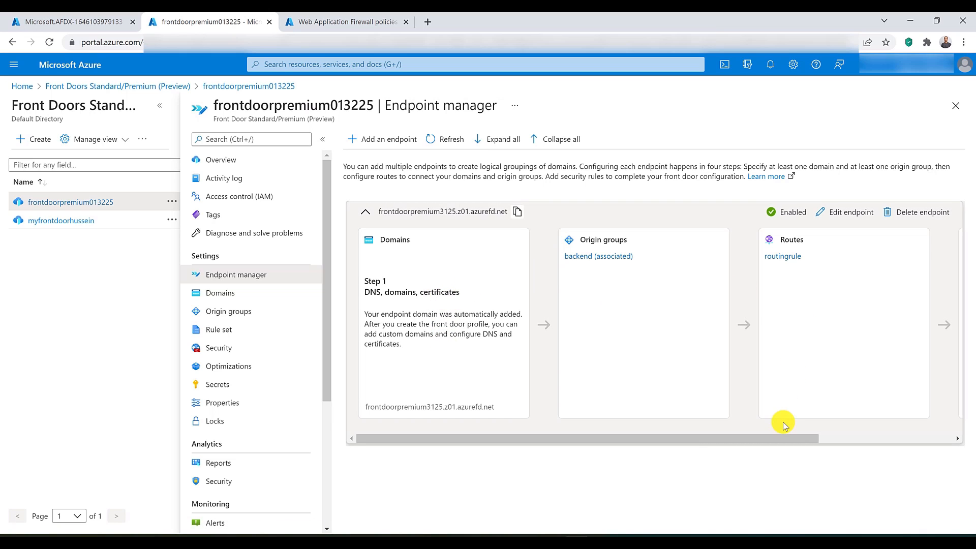
drag(783, 438, 949, 433)
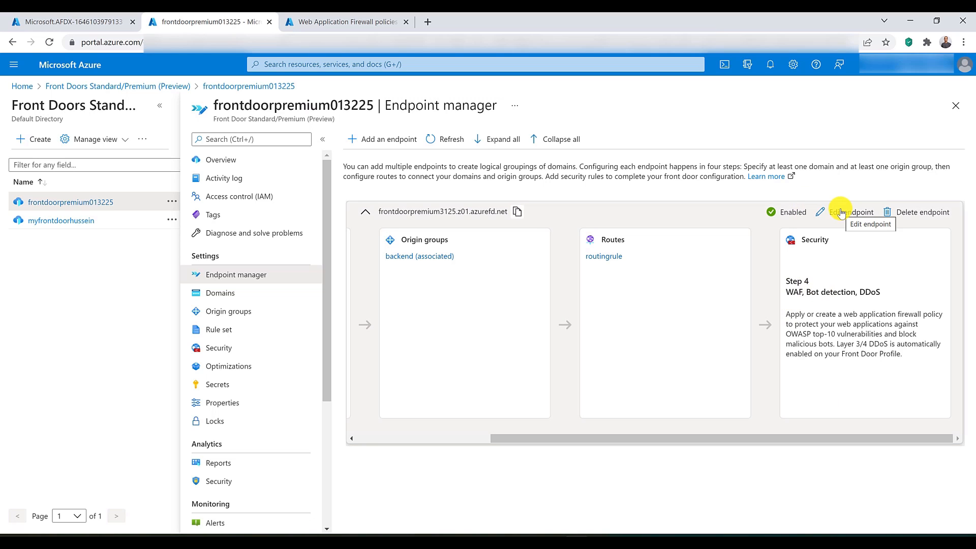
Step: Review the profile's domains, the routes associated with the backend origin group, and the rule sets
click(219, 294)
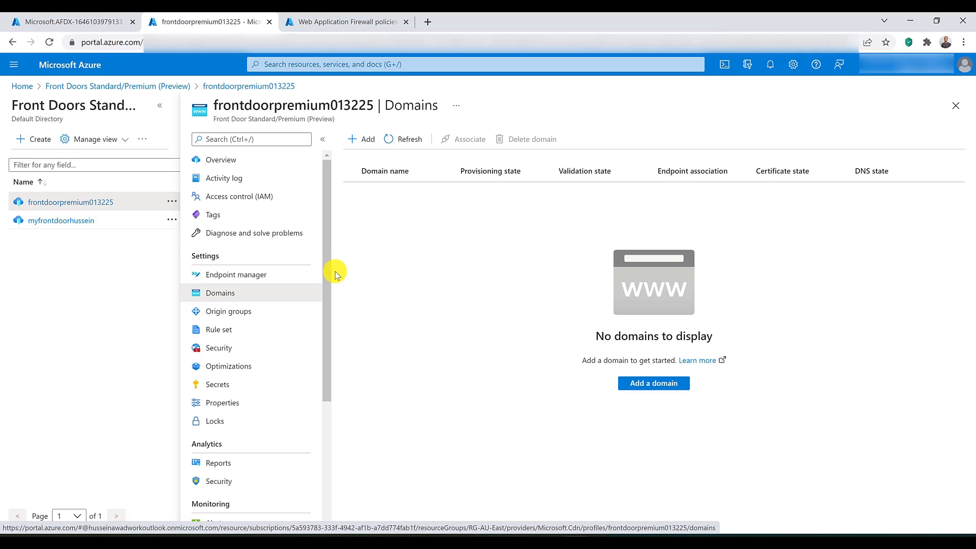
click(252, 311)
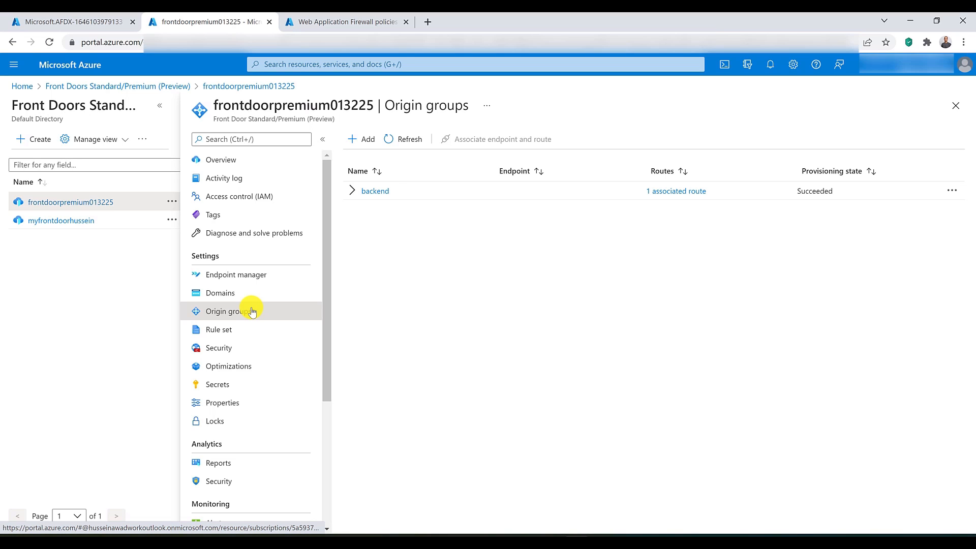
click(352, 192)
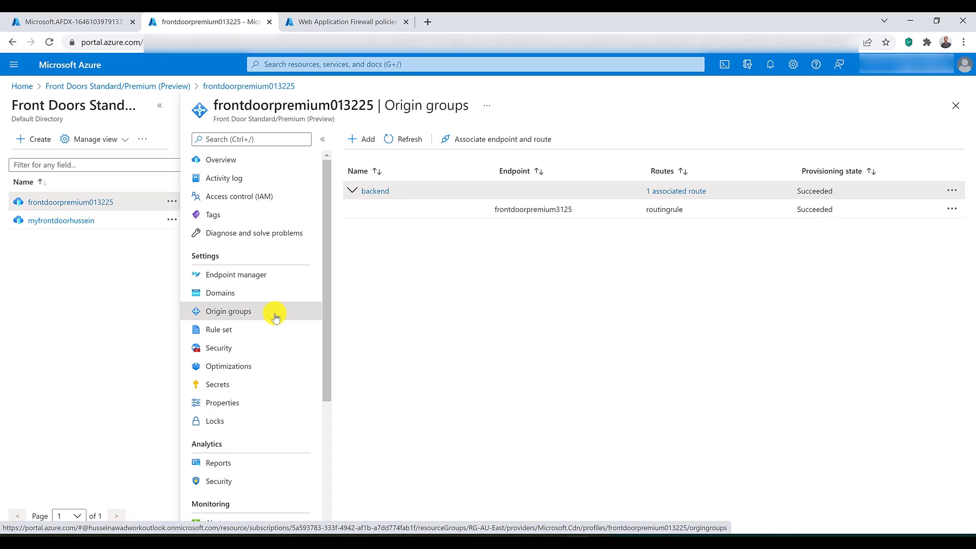
click(269, 333)
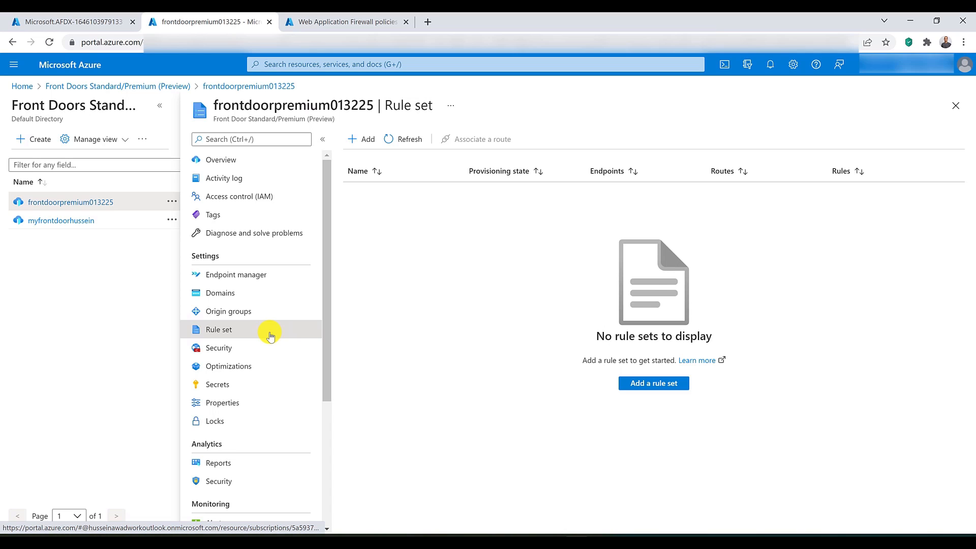
Step: Add the NewWAFFDPremium WAF policy to the profile's security settings for the domain frontdoorpremium3125.z01.azurefd.net
click(266, 352)
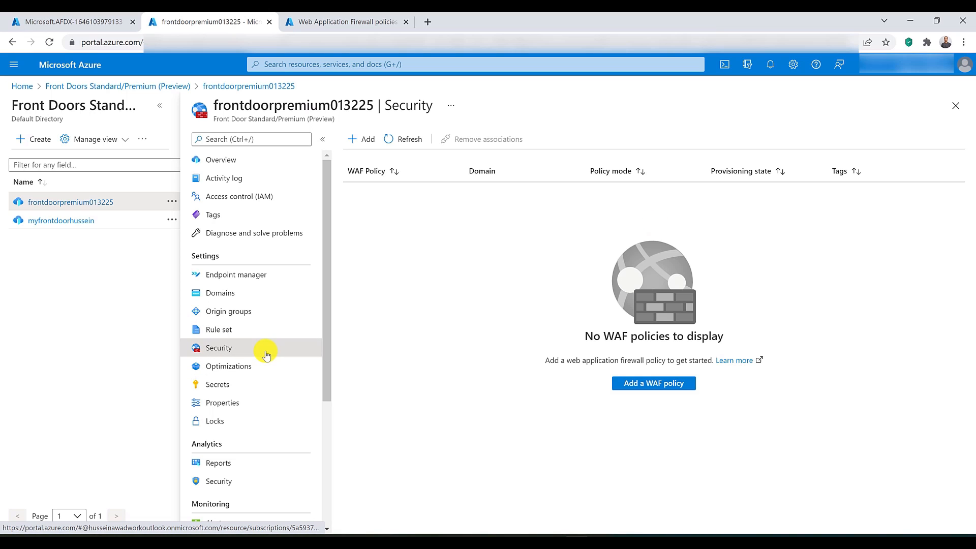
click(653, 386)
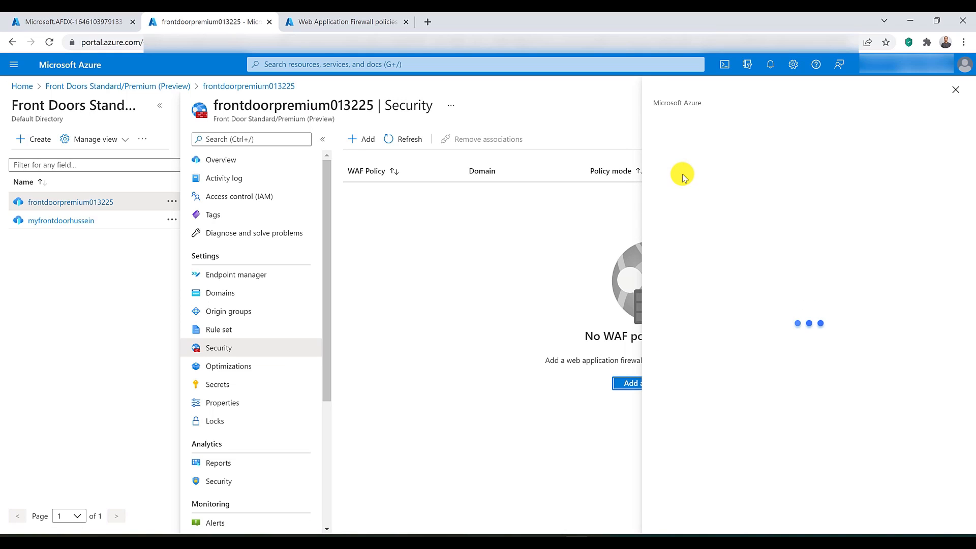
click(735, 182)
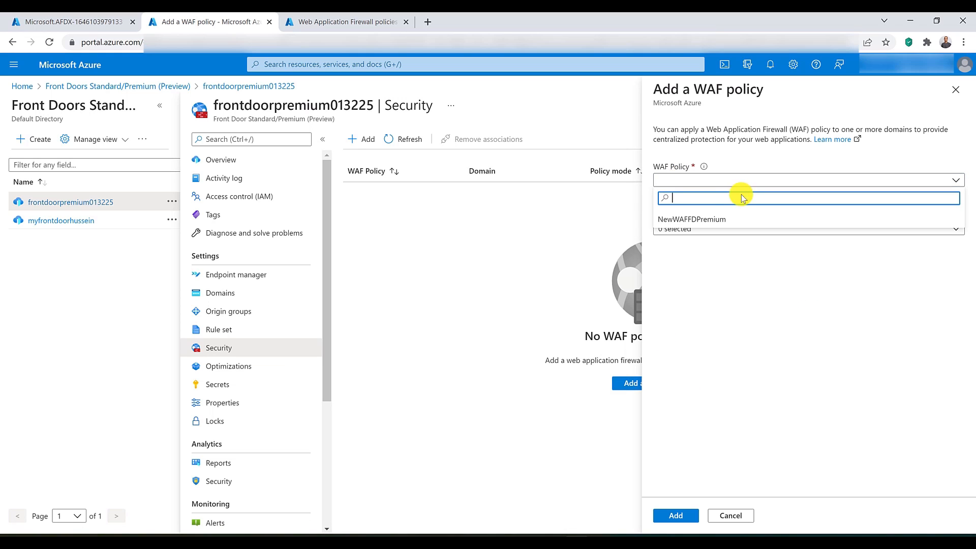
click(738, 218)
click(737, 230)
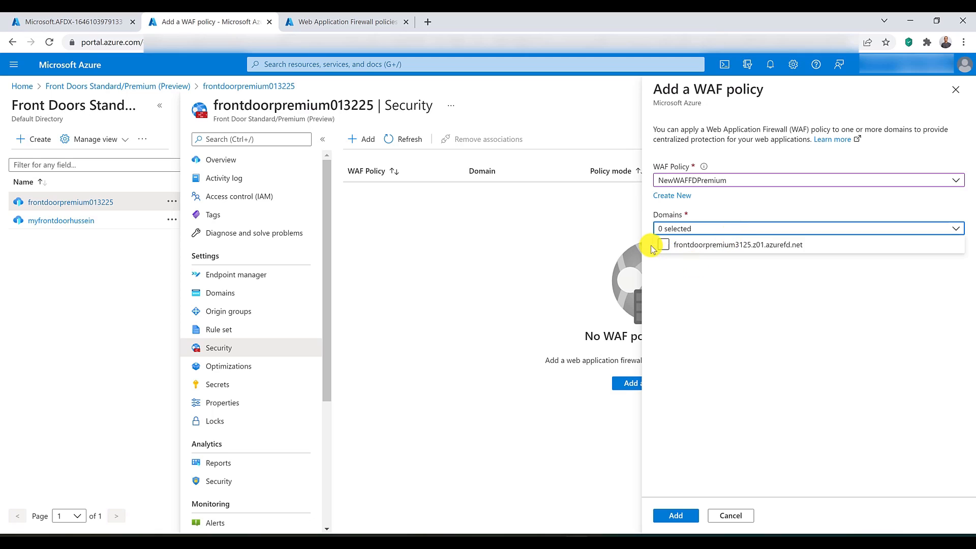
click(664, 246)
click(683, 323)
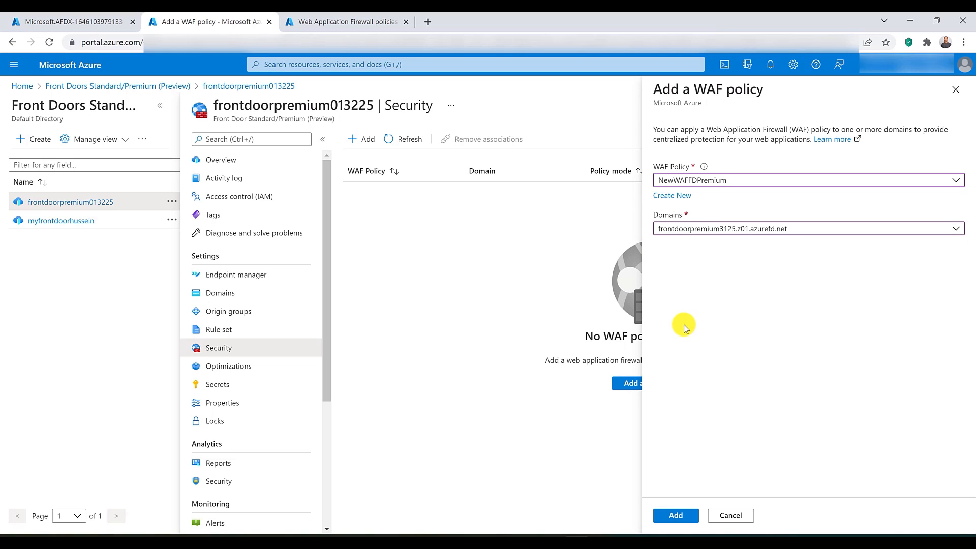
click(684, 520)
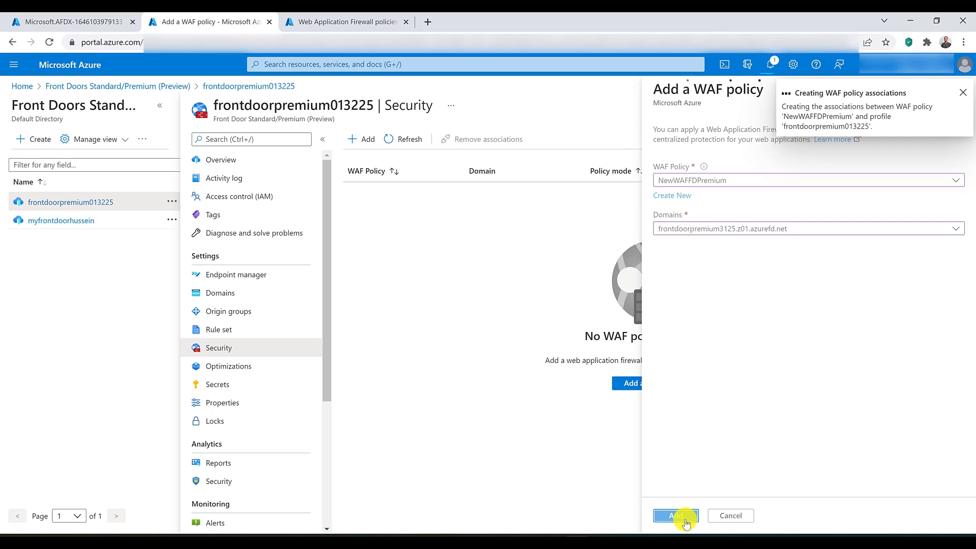
Step: Open the profile's Optimizations settings for review
click(226, 371)
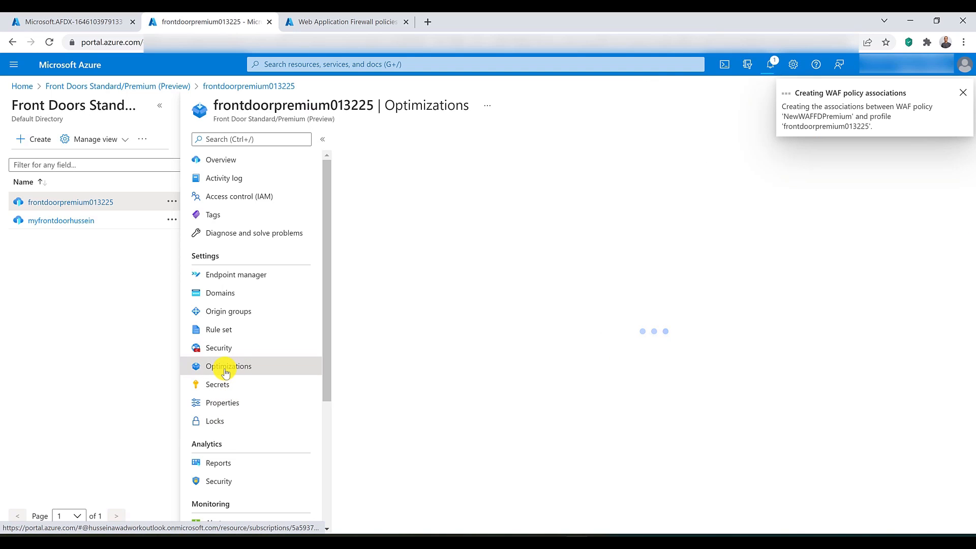
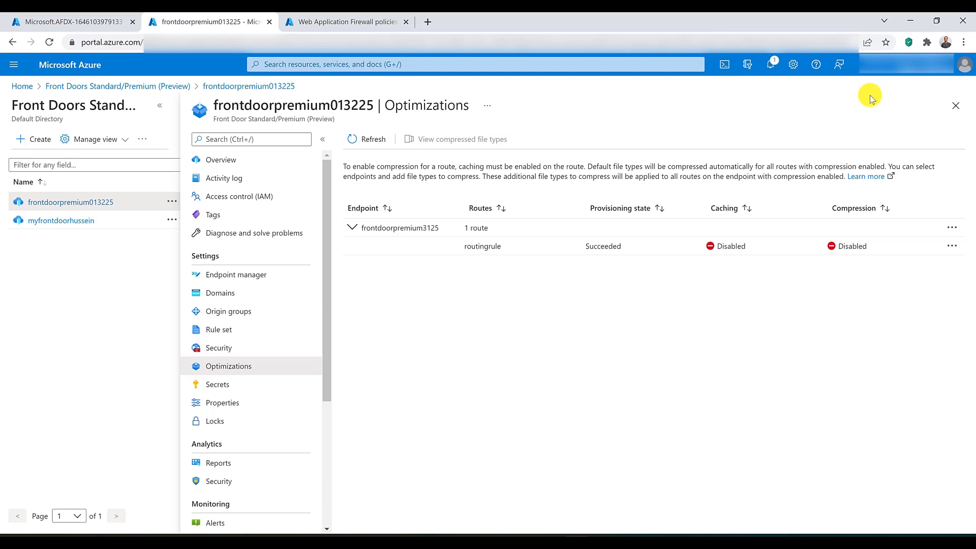
Step: Show the domain associated with the NewWAFFDPremium WAF policy in the Front Door profile's security settings
click(224, 351)
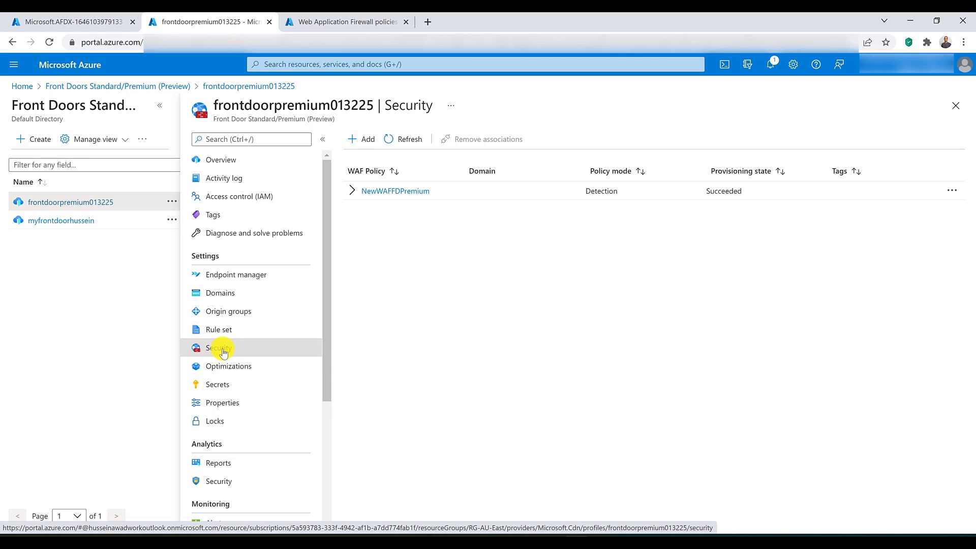
click(353, 192)
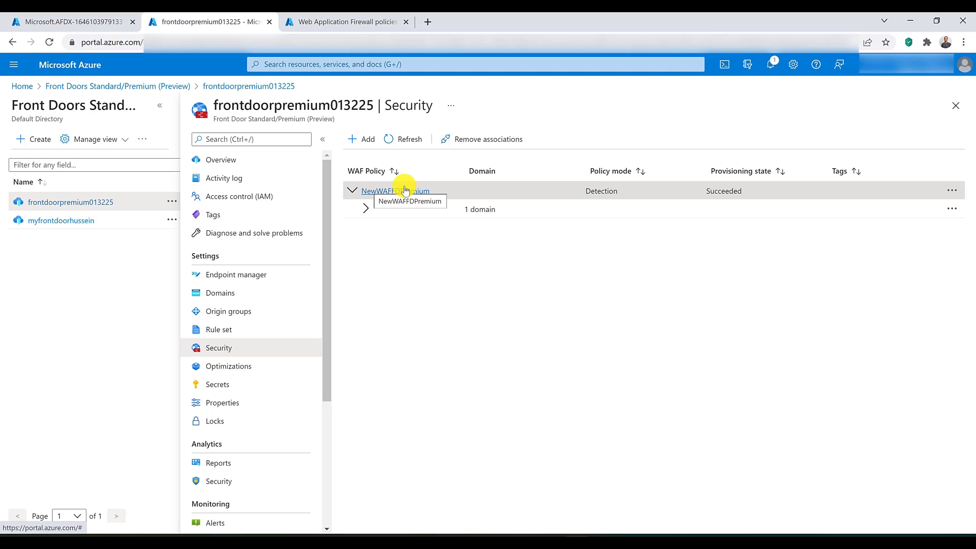
click(365, 208)
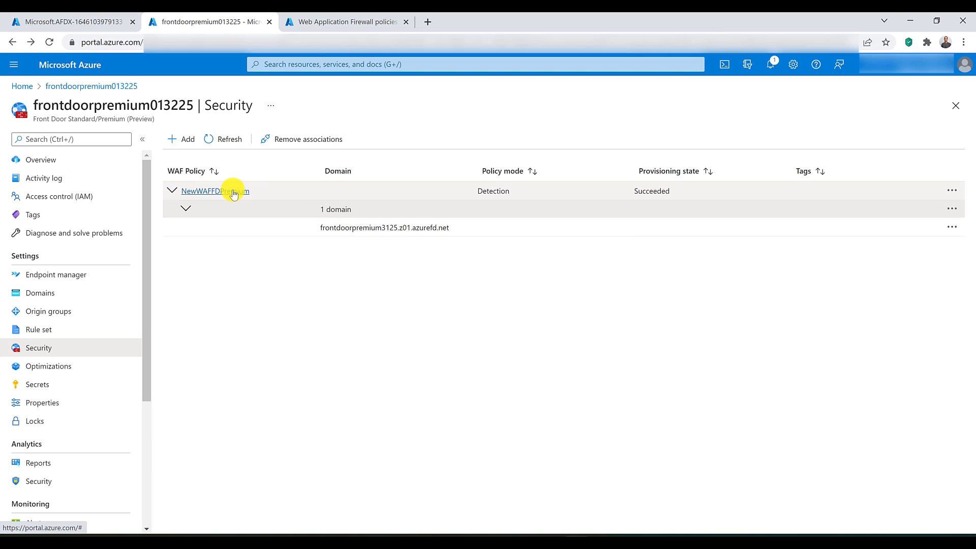
Step: Review the default and additional rule sets that can be assigned in NewWAFFDPremium's managed rules, leaving the assignment unchanged
click(233, 192)
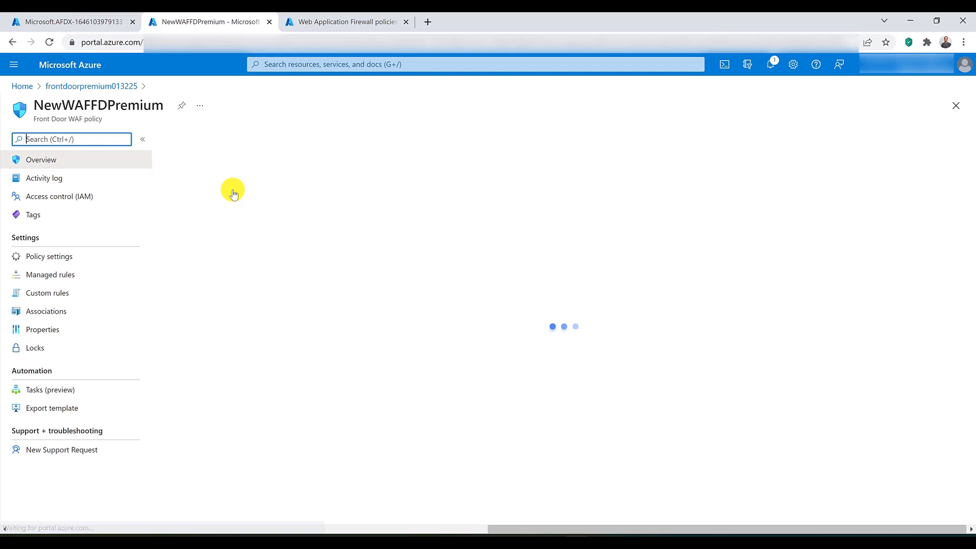
click(74, 279)
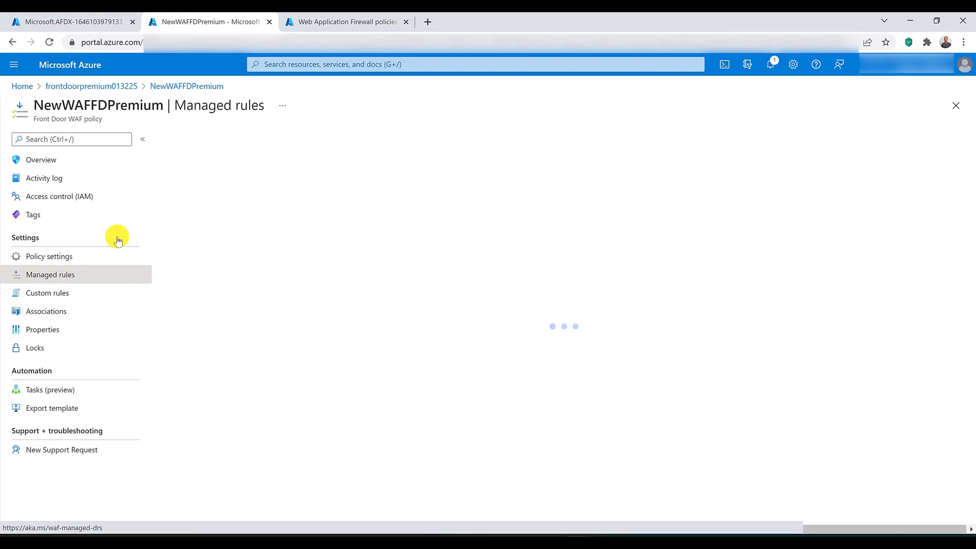
click(191, 144)
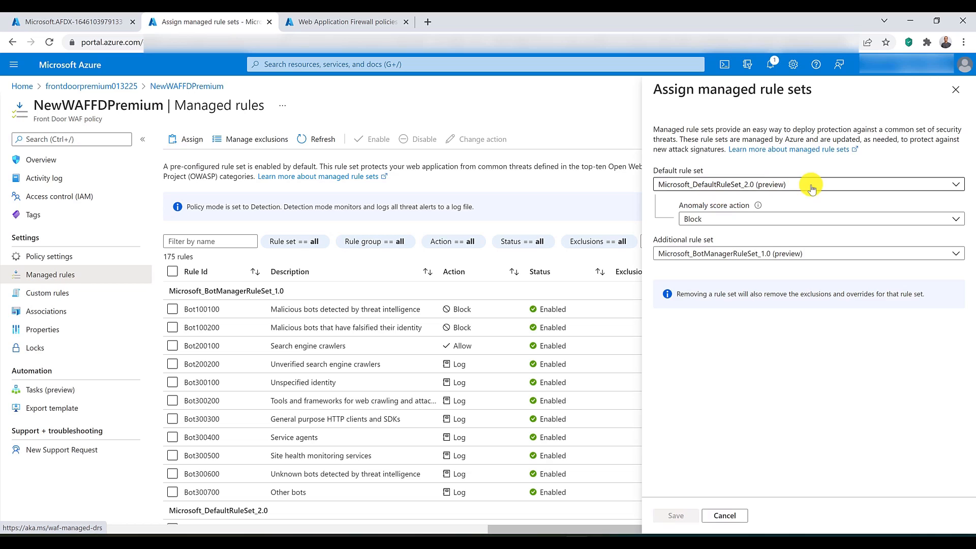
click(812, 186)
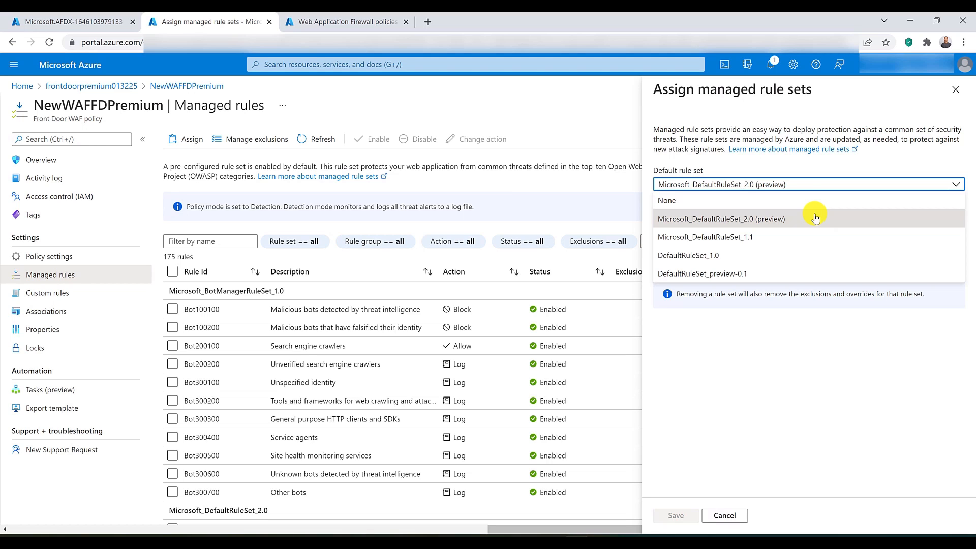
click(781, 167)
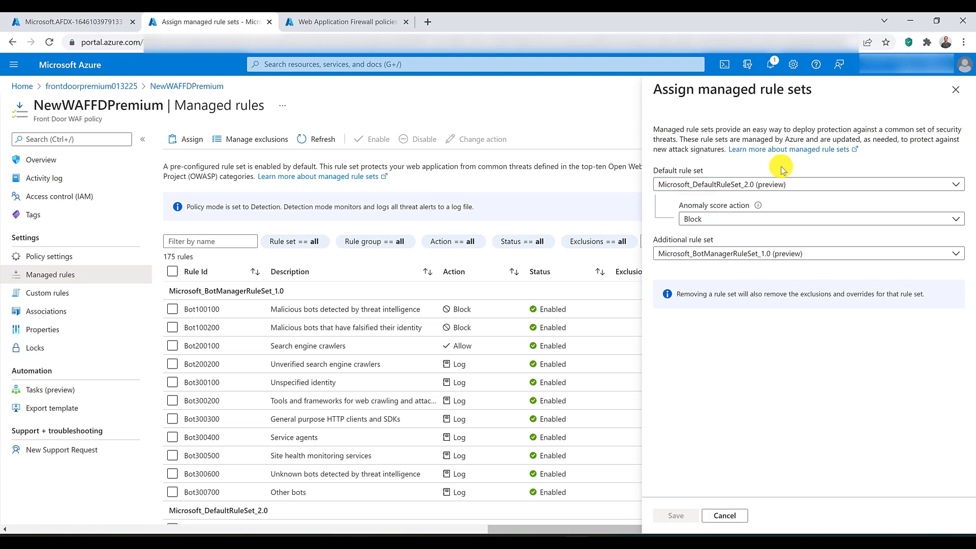
click(678, 254)
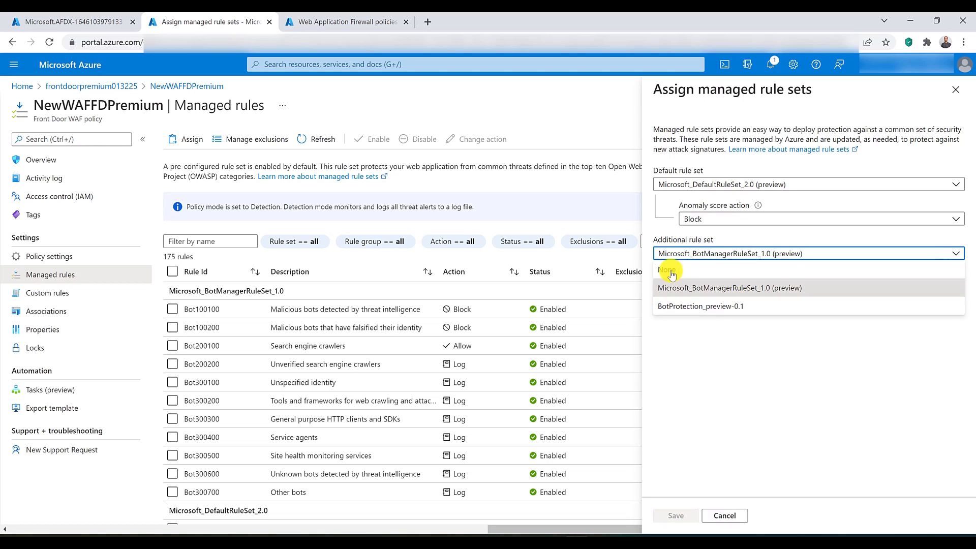
click(746, 325)
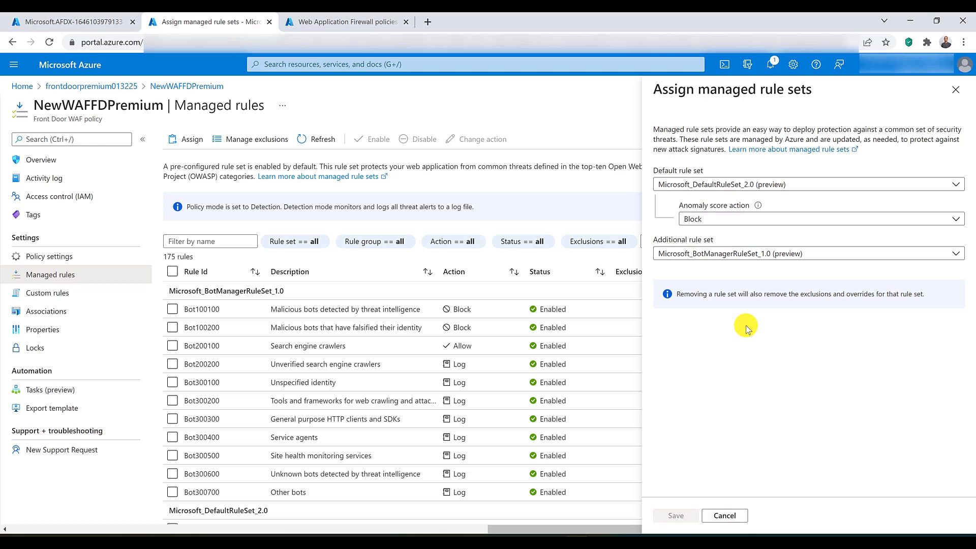
click(956, 90)
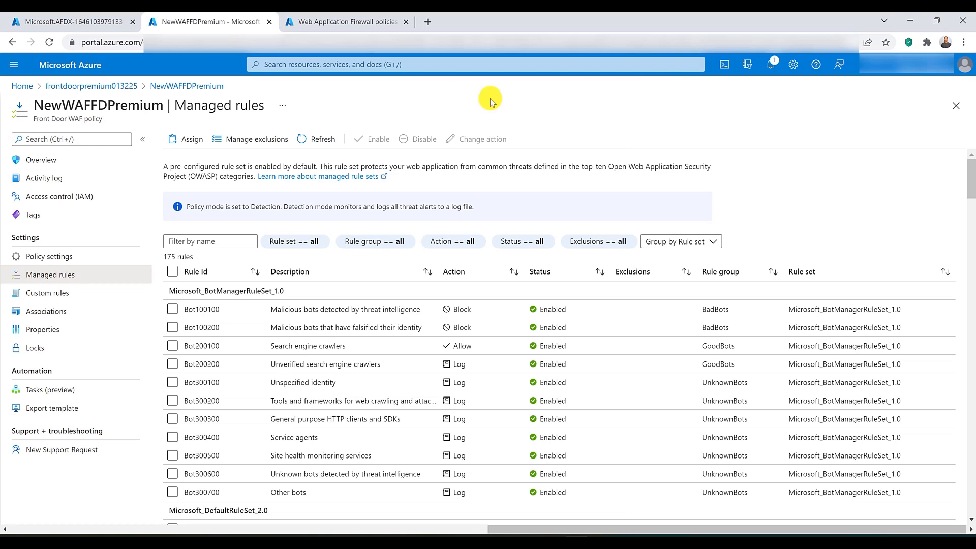
Step: Check which actions are available for managed rule Bot100100, clear its selection, and highlight the rule count
click(173, 309)
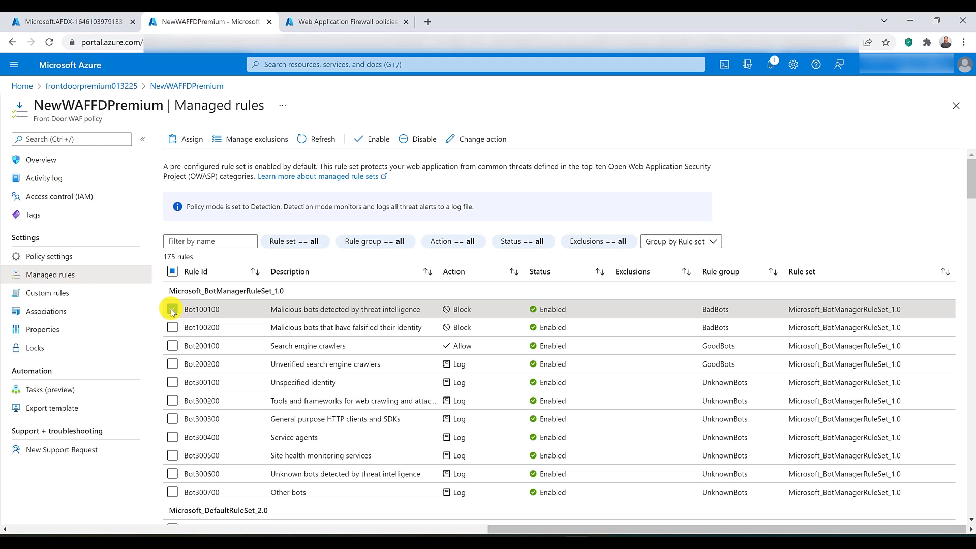
click(173, 310)
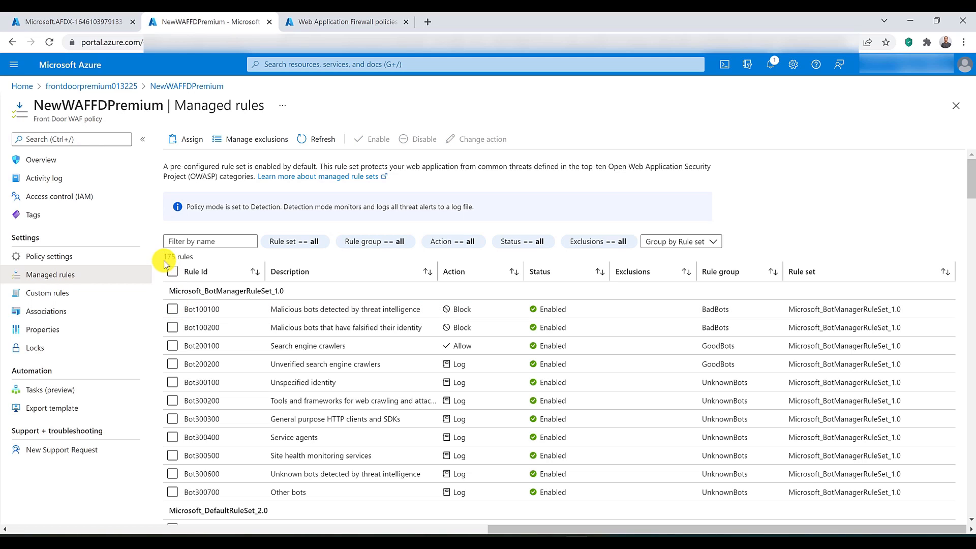
drag(192, 256, 163, 257)
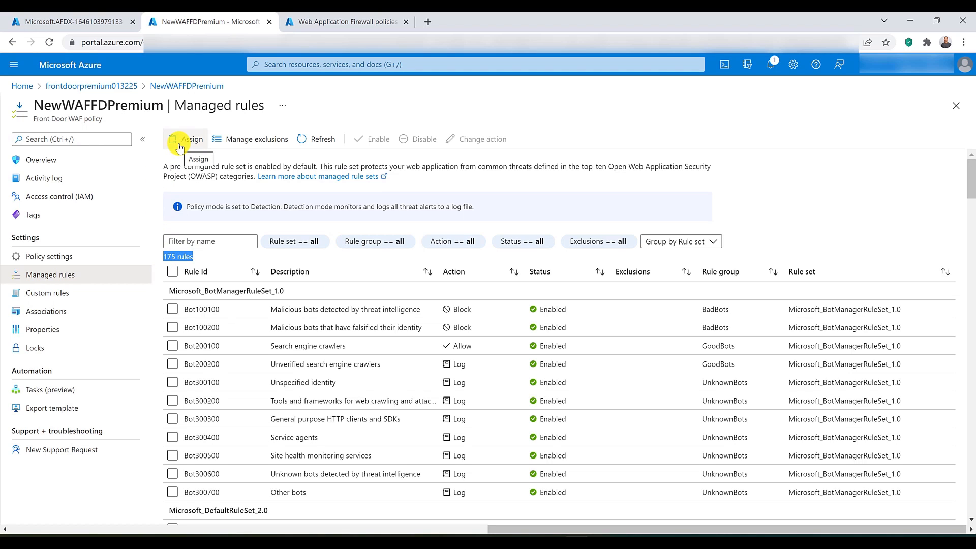
Step: Return to the frontdoorpremium013225 profile and view its secrets
click(12, 43)
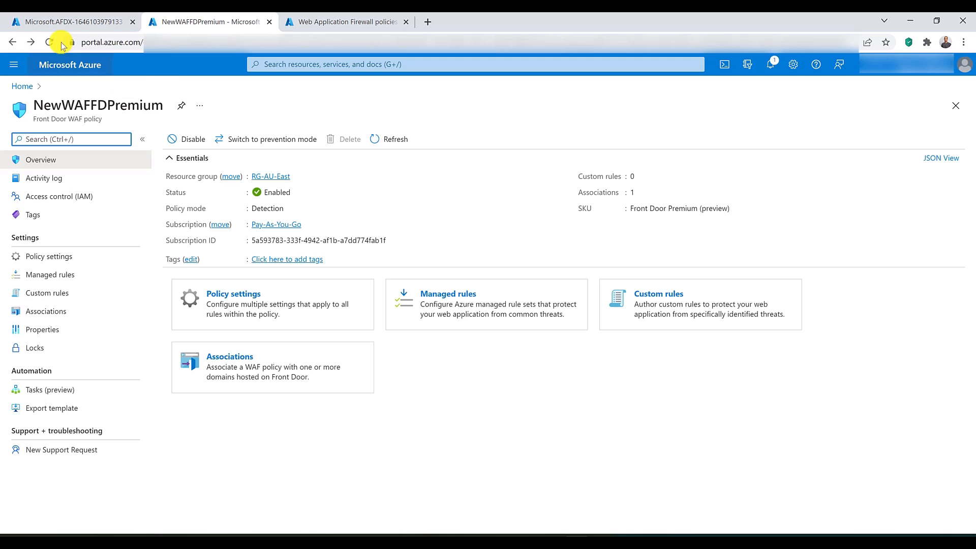
click(13, 44)
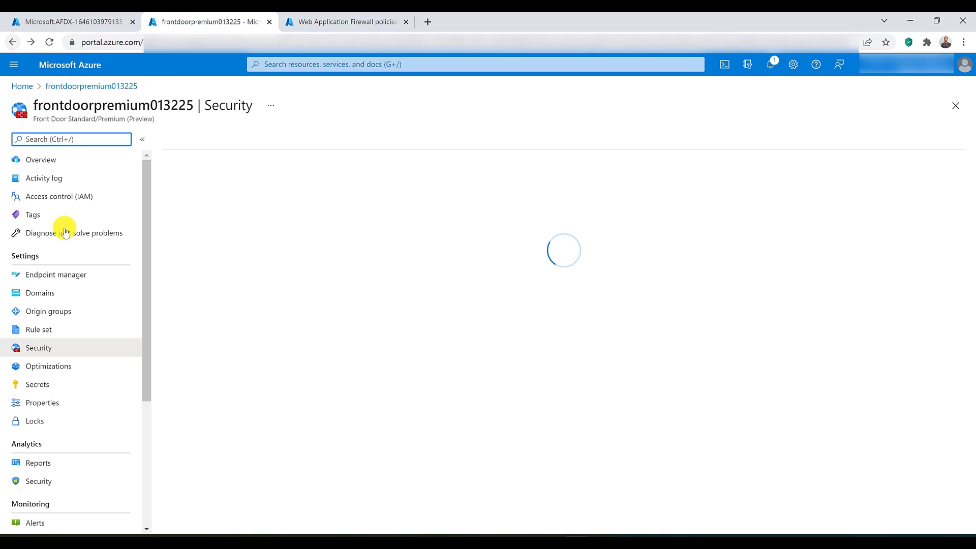
click(57, 388)
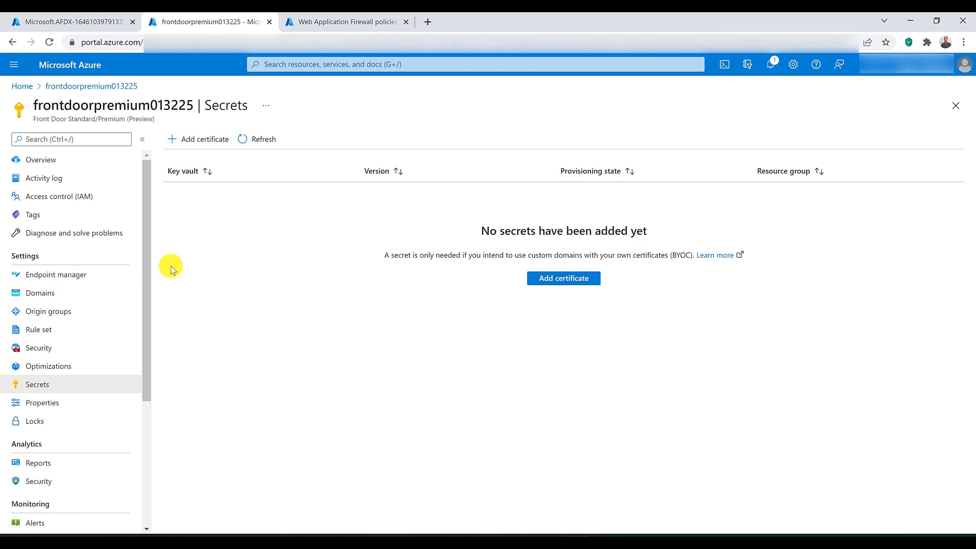
Step: Examine the Traffic by domain and Usage reports of the Front Door profile, including all the usage charts
scroll(92, 286, down, 1)
scroll(92, 285, down, 3)
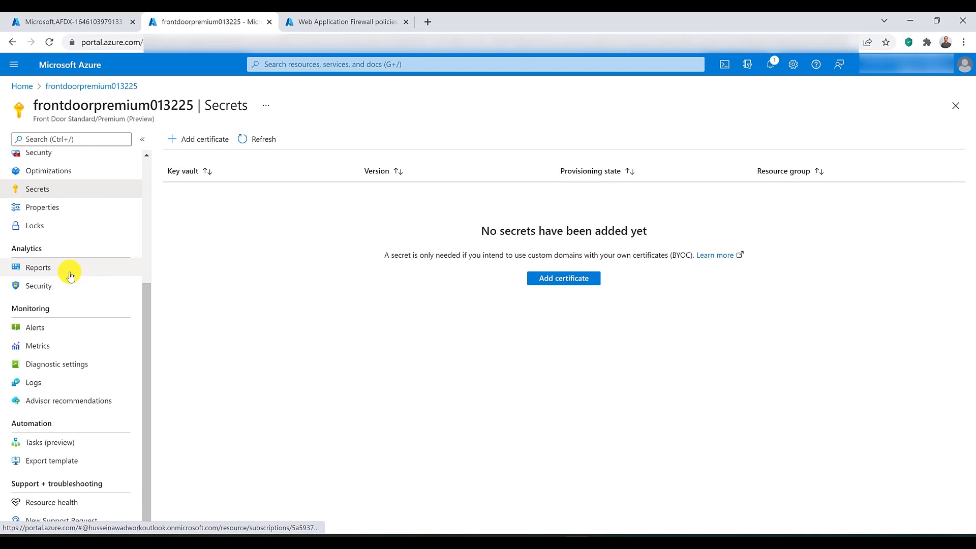
click(53, 268)
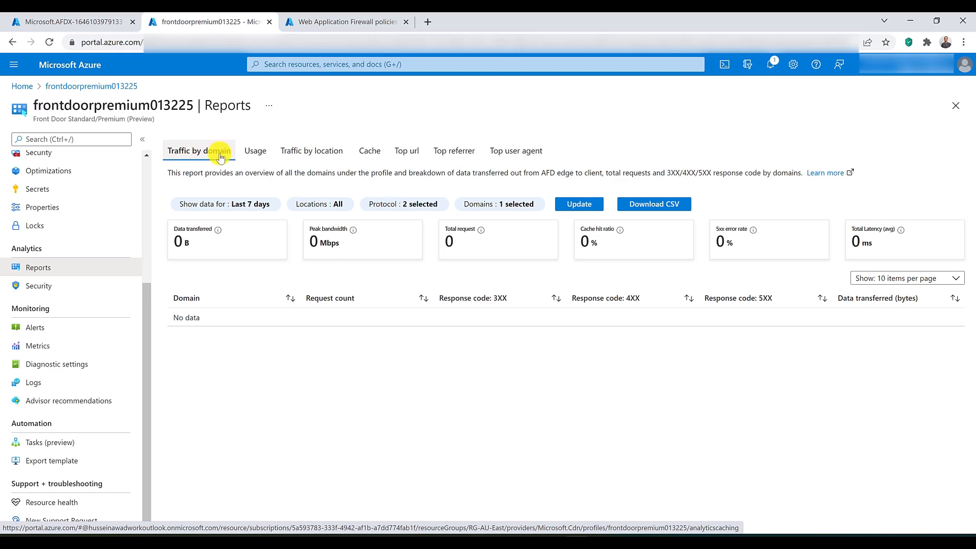
click(254, 152)
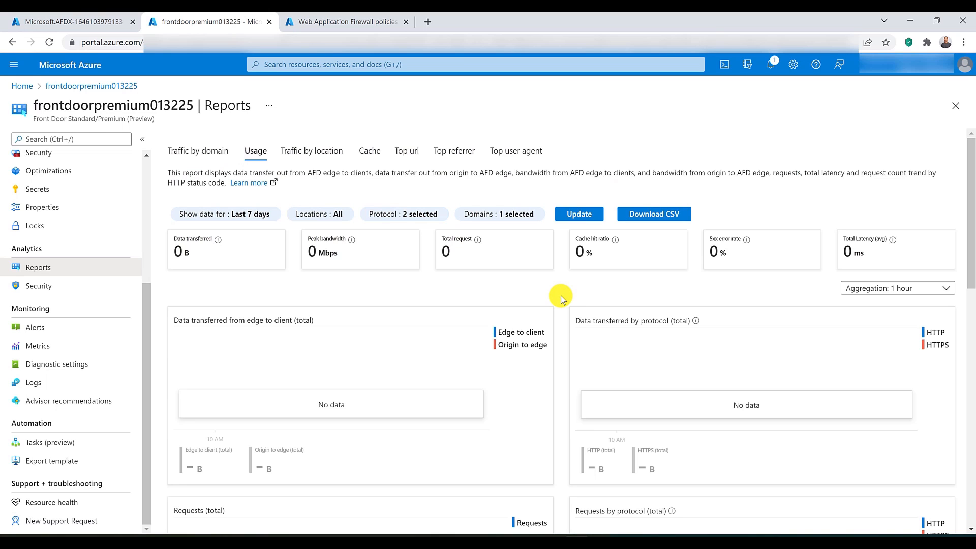
scroll(561, 297, down, 4)
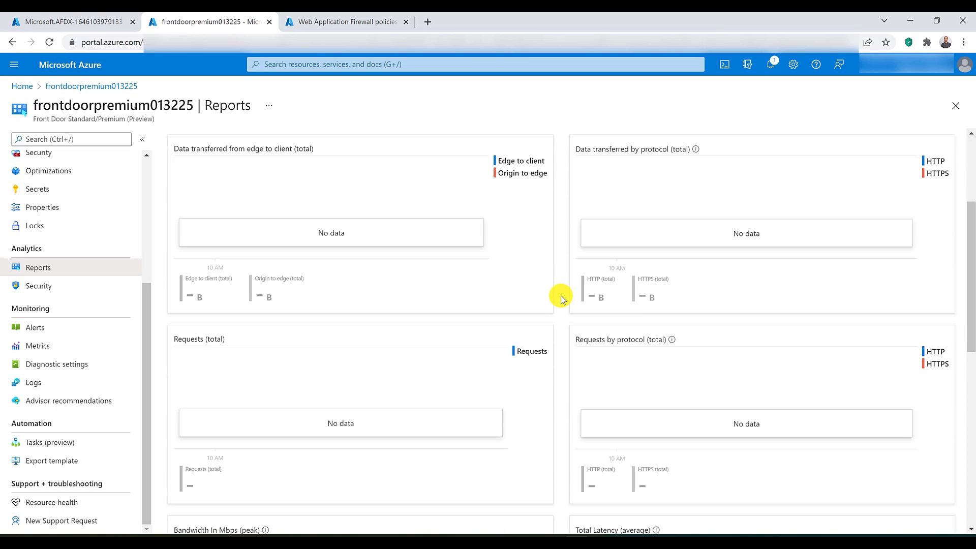
scroll(561, 296, down, 4)
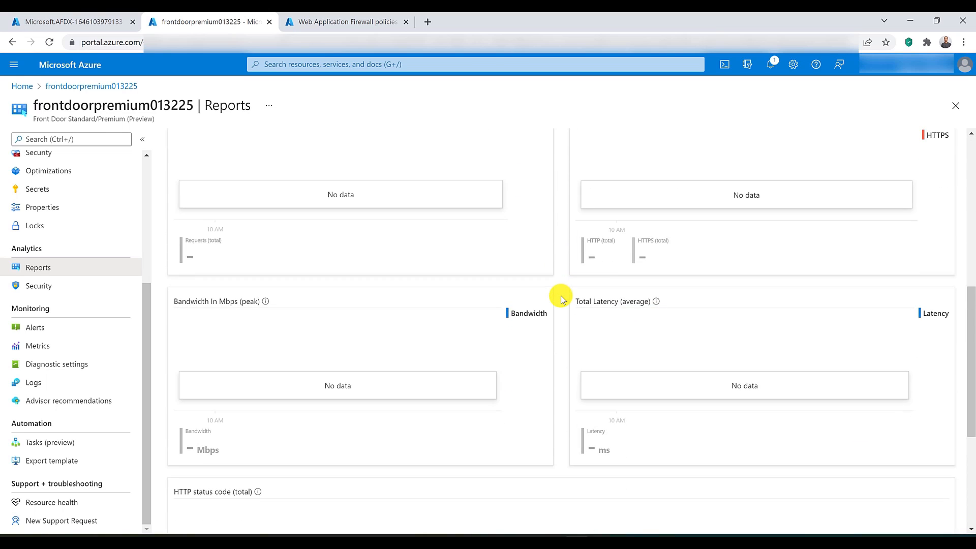
scroll(561, 294, down, 5)
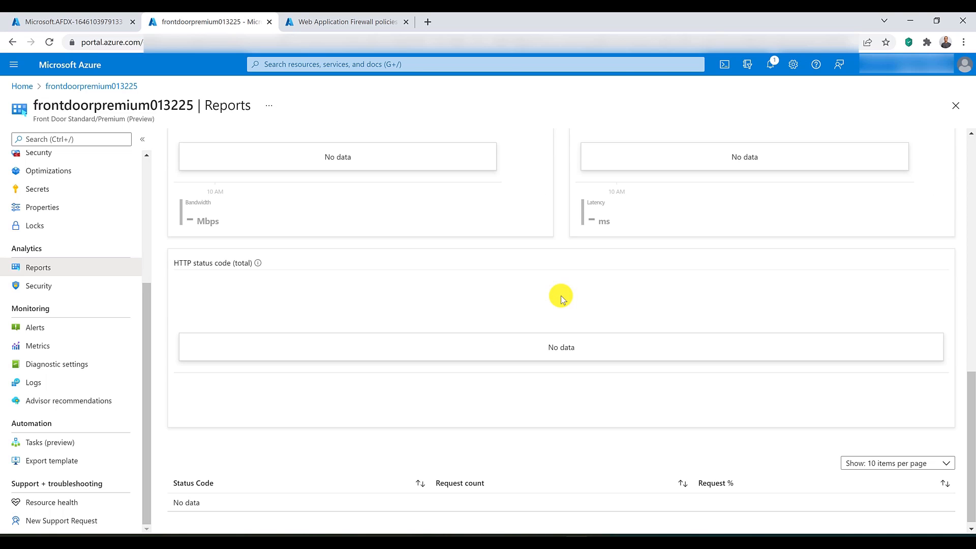
scroll(560, 295, up, 11)
scroll(561, 294, up, 2)
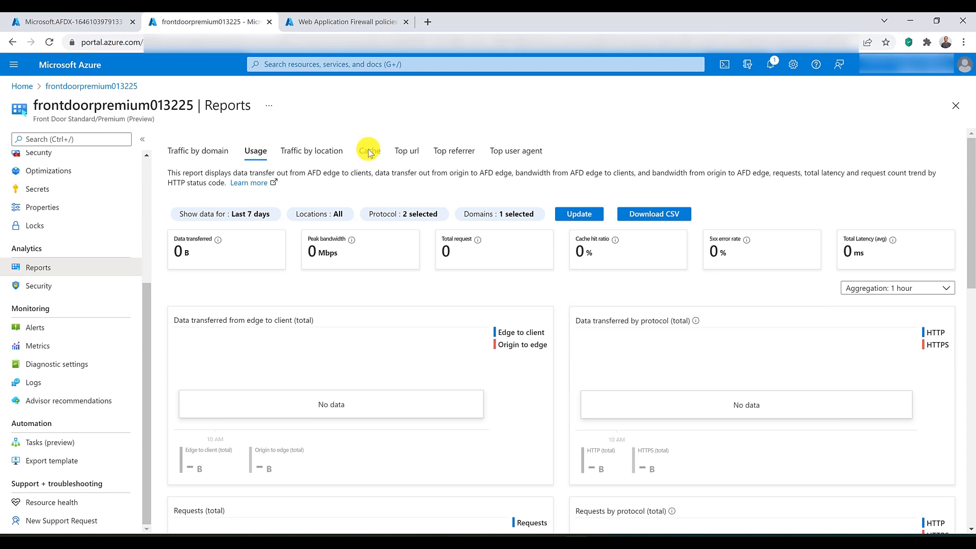
Step: Examine the Traffic by location report and its world map
click(309, 151)
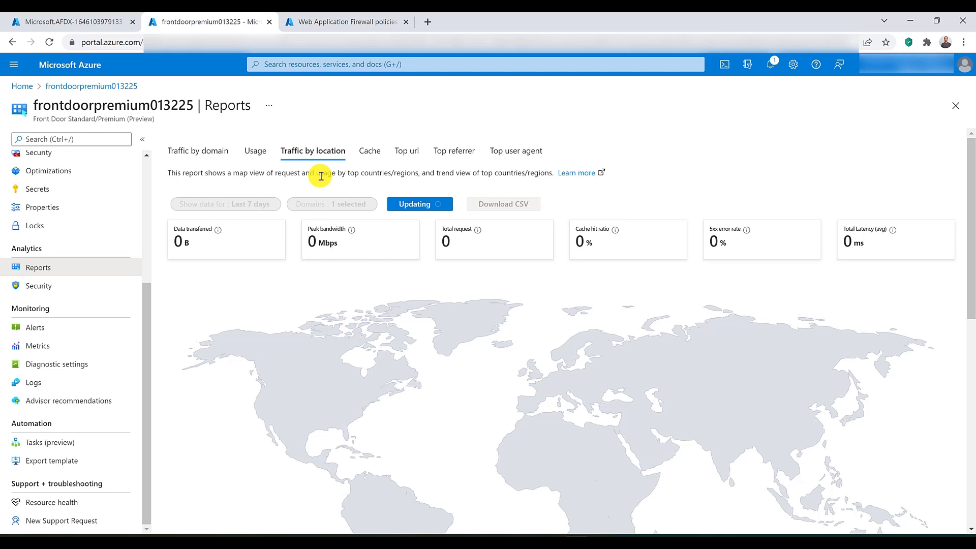
scroll(591, 285, down, 3)
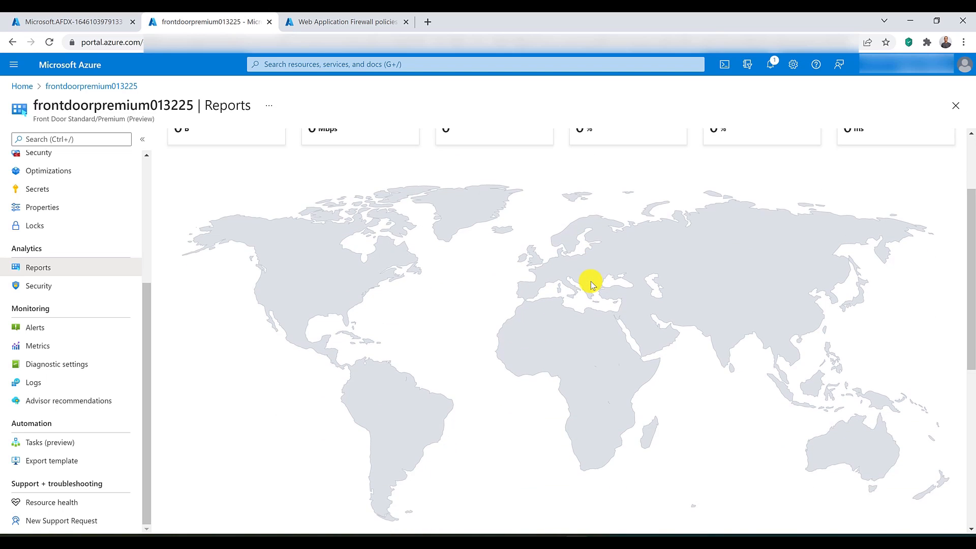
scroll(591, 285, up, 3)
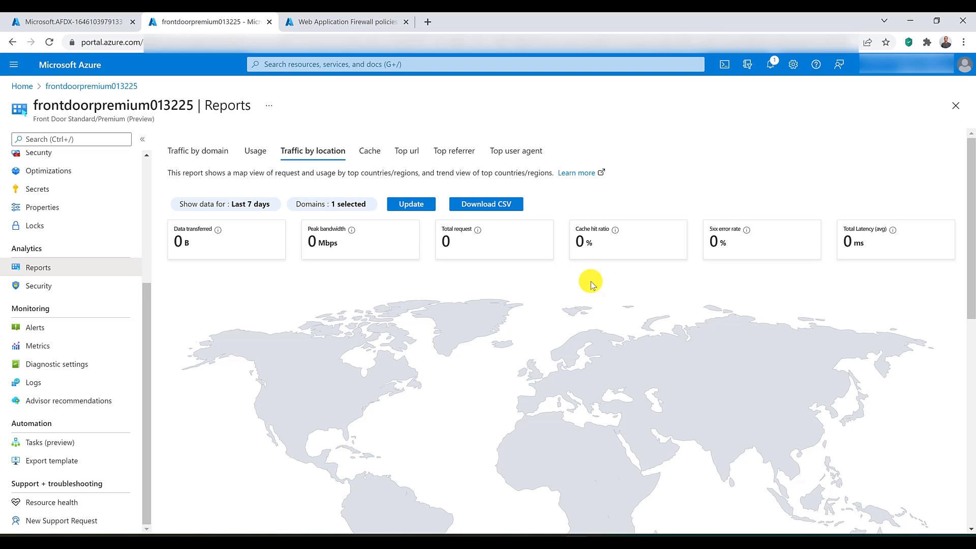
scroll(553, 281, down, 4)
scroll(553, 280, up, 1)
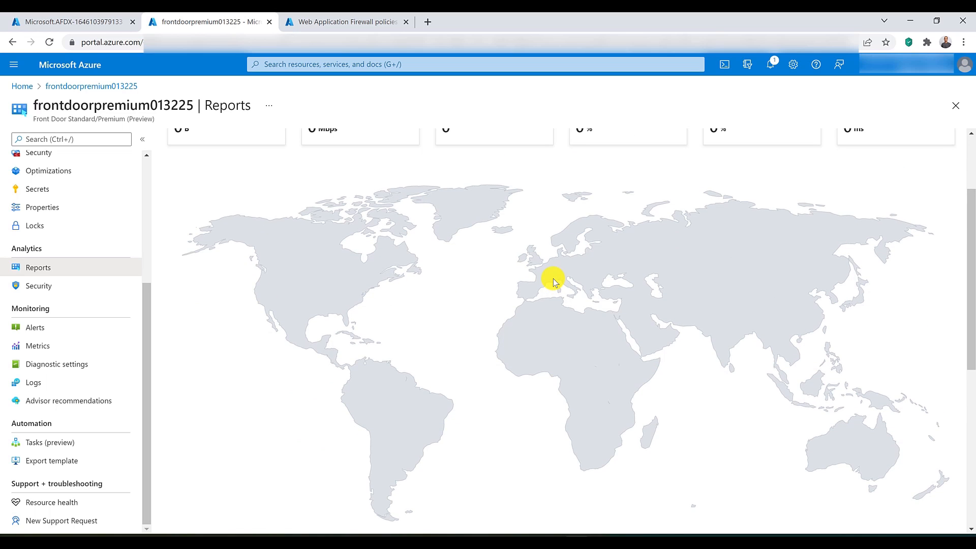
scroll(554, 279, up, 3)
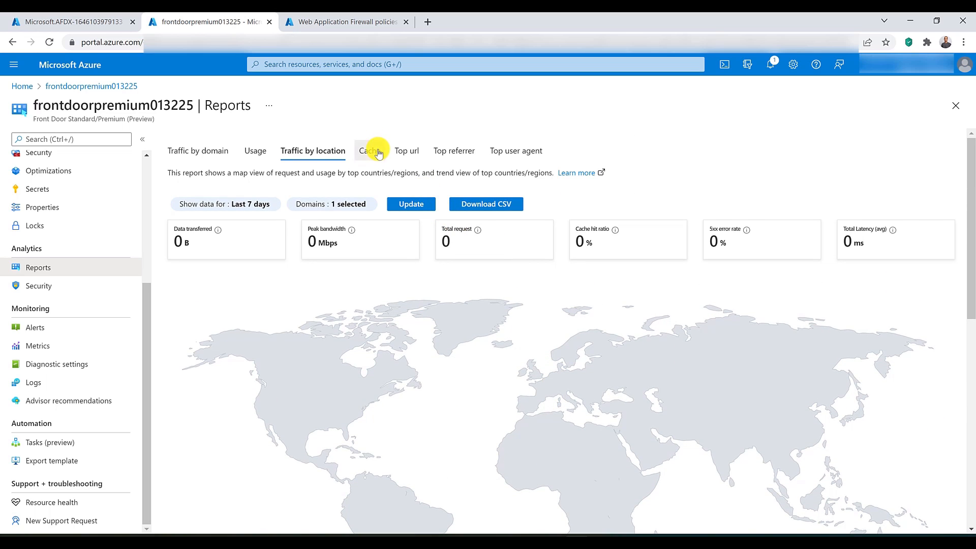
Step: View the Cache, Top url, Top referrer and Top user agent reports one after another
click(379, 154)
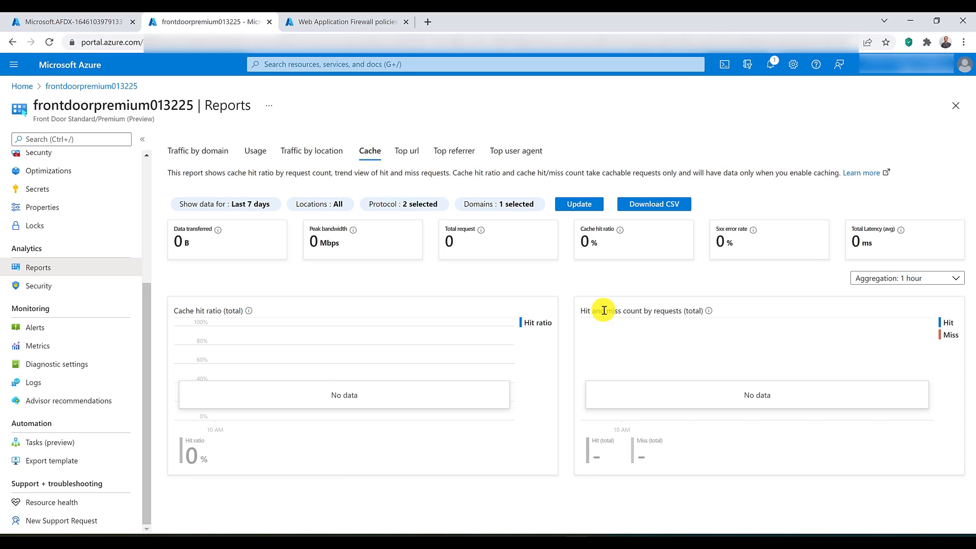
click(406, 151)
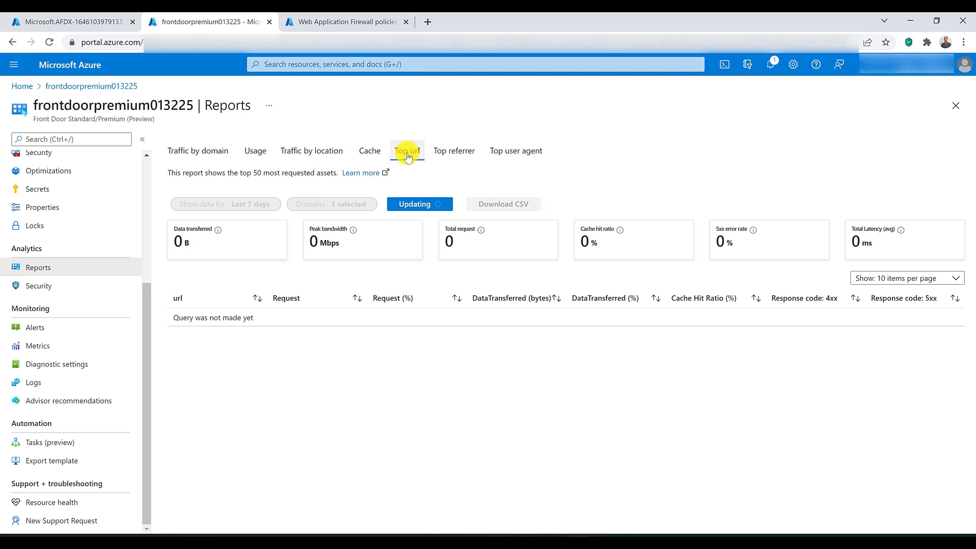
click(452, 152)
click(506, 153)
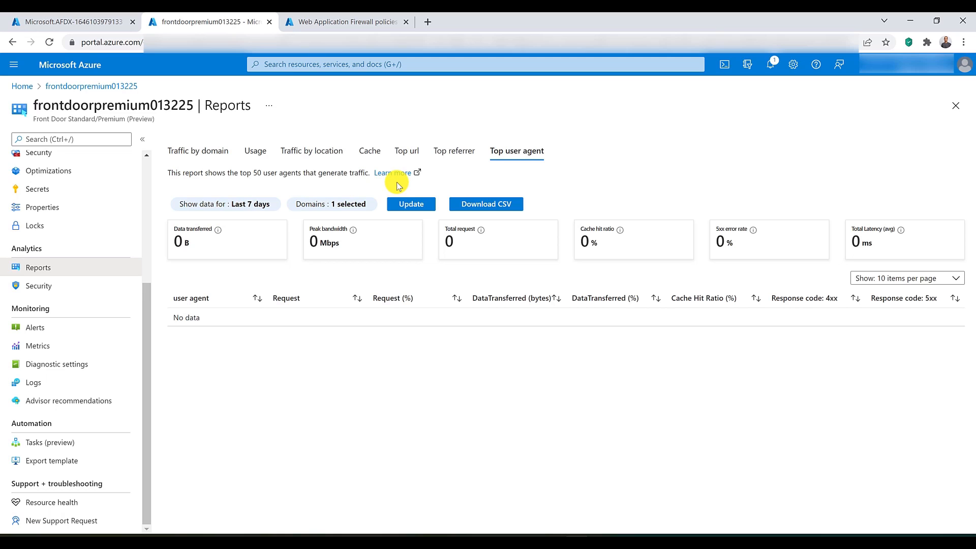
Step: Examine the security analytics report, from the WAF request chart to the event tables at its end
click(44, 287)
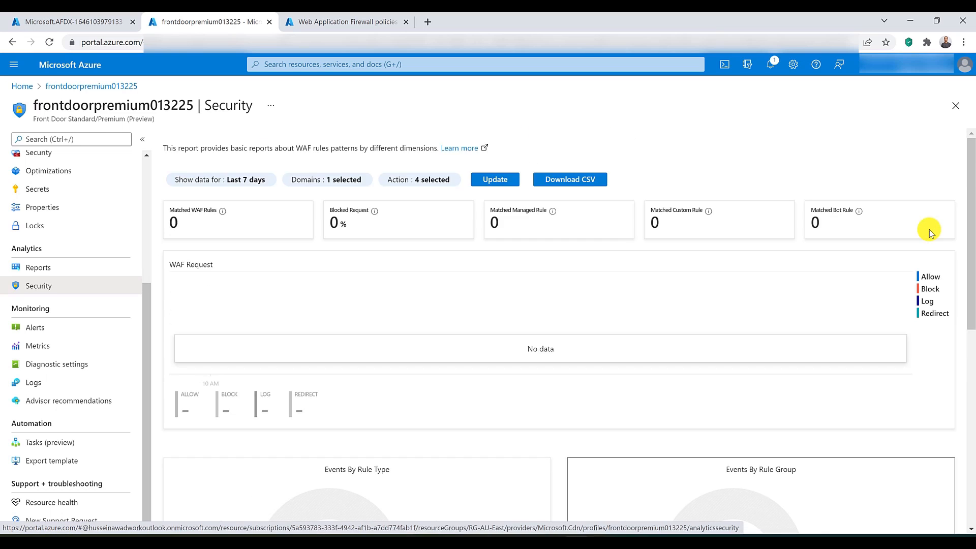
scroll(931, 268, down, 5)
scroll(932, 273, down, 2)
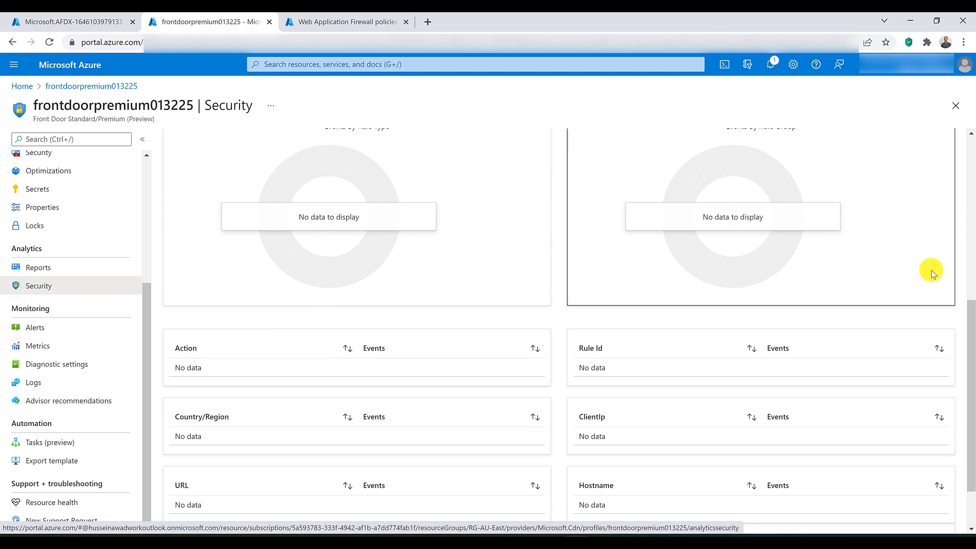
scroll(932, 273, down, 1)
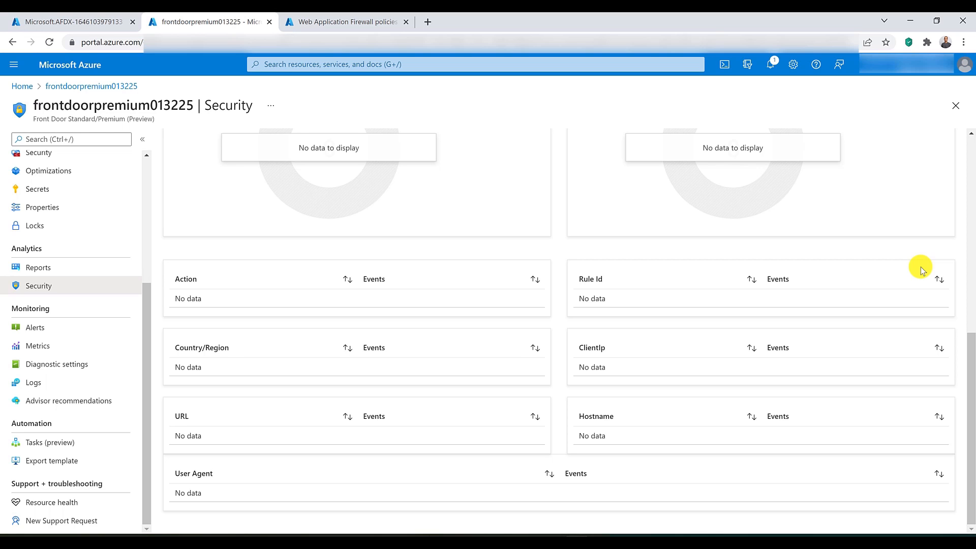
Step: Open the frontdoorpremium013225 profile from the Front Doors Standard/Premium list and show its security policies
scroll(628, 213, up, 10)
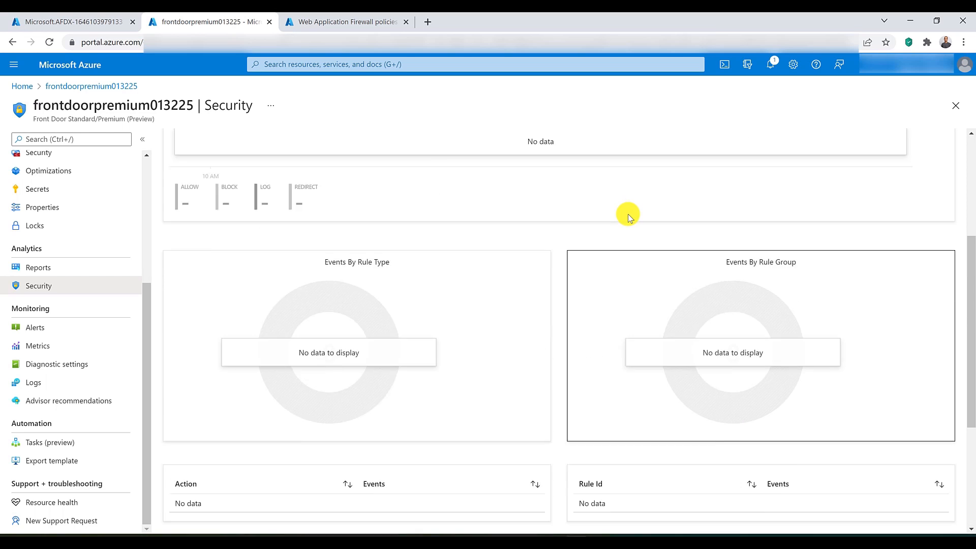
click(76, 22)
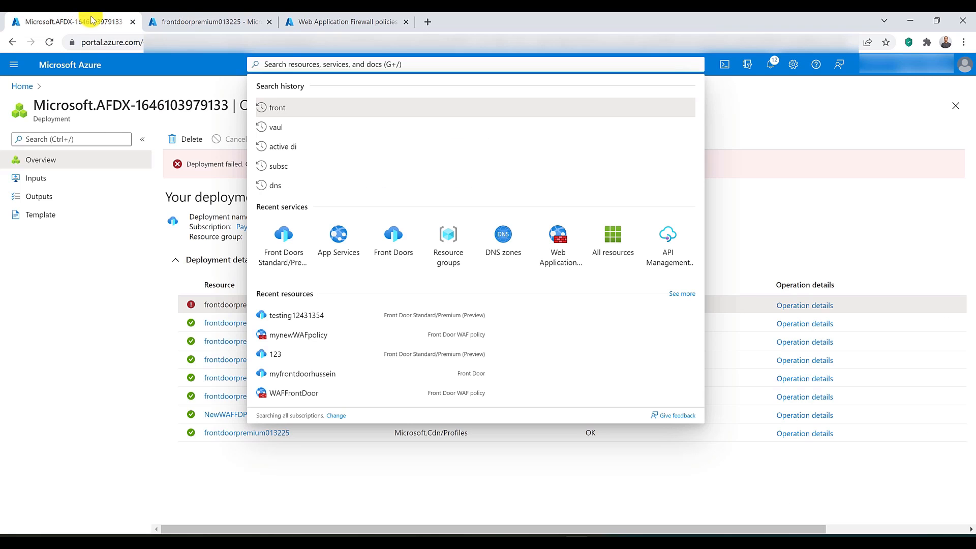
click(208, 21)
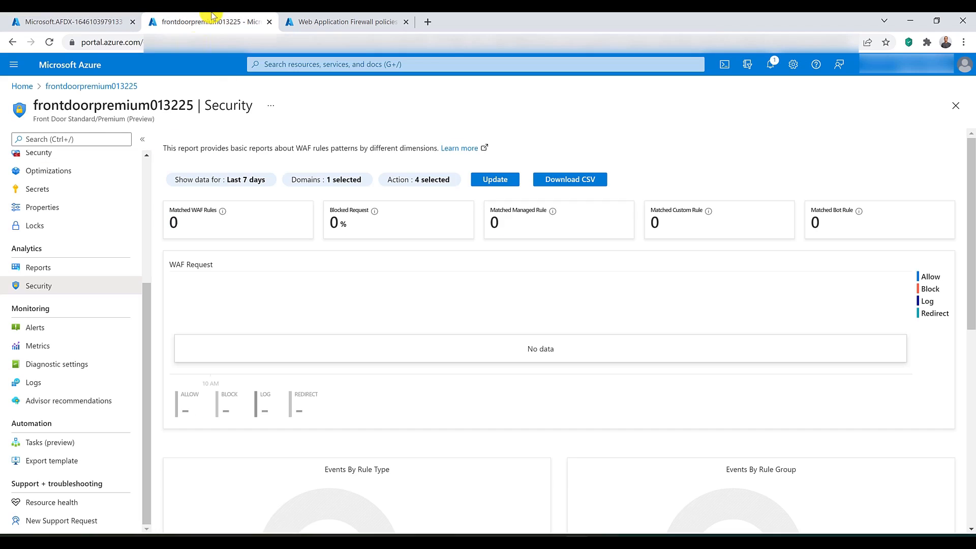
click(329, 62)
click(267, 256)
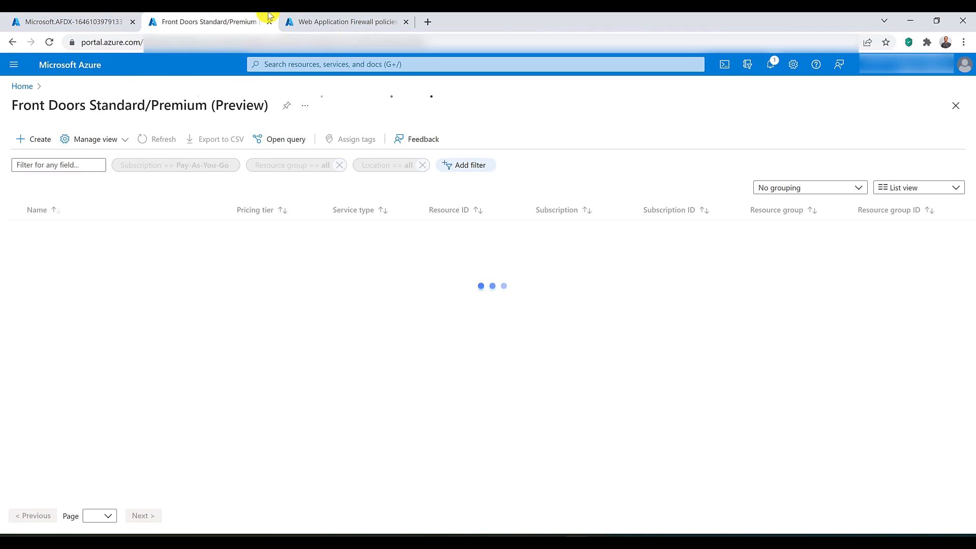
click(305, 22)
click(229, 22)
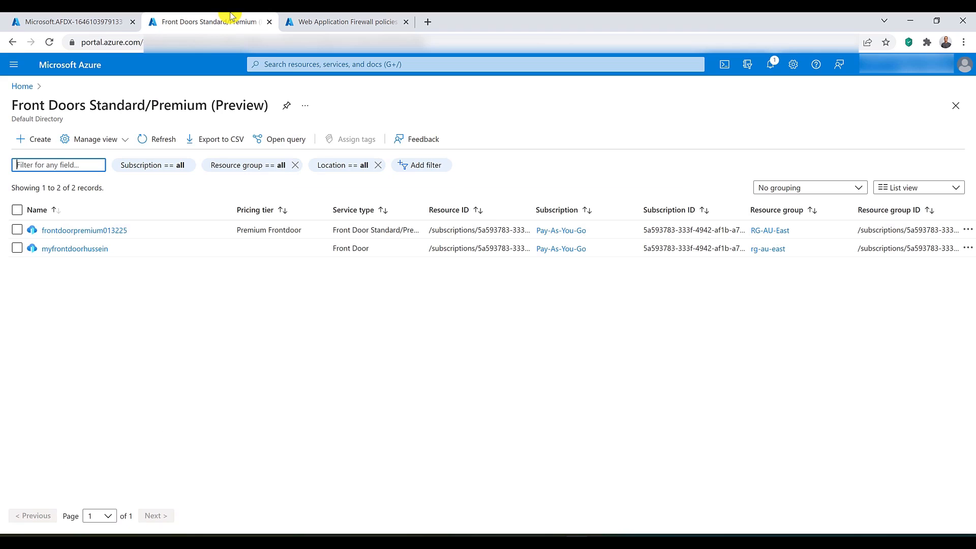
click(78, 228)
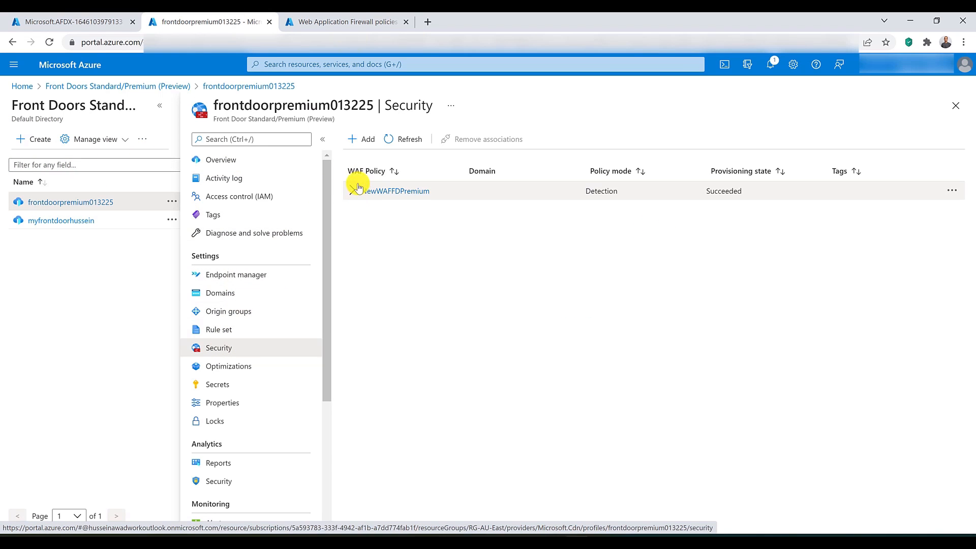
Step: Remove the frontdoorpremium3125 domain association from the NewWAFFDPremium WAF policy and save the change
click(367, 18)
click(97, 230)
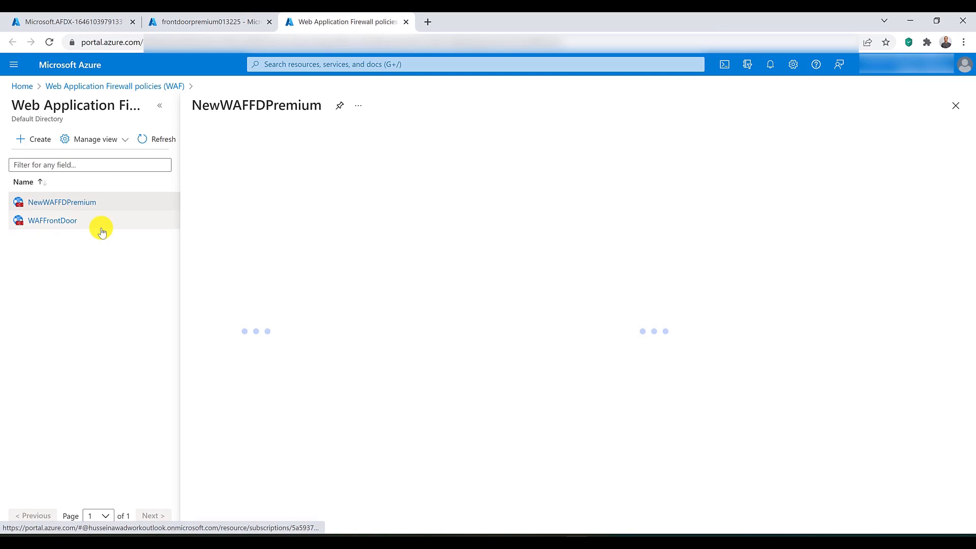
click(252, 311)
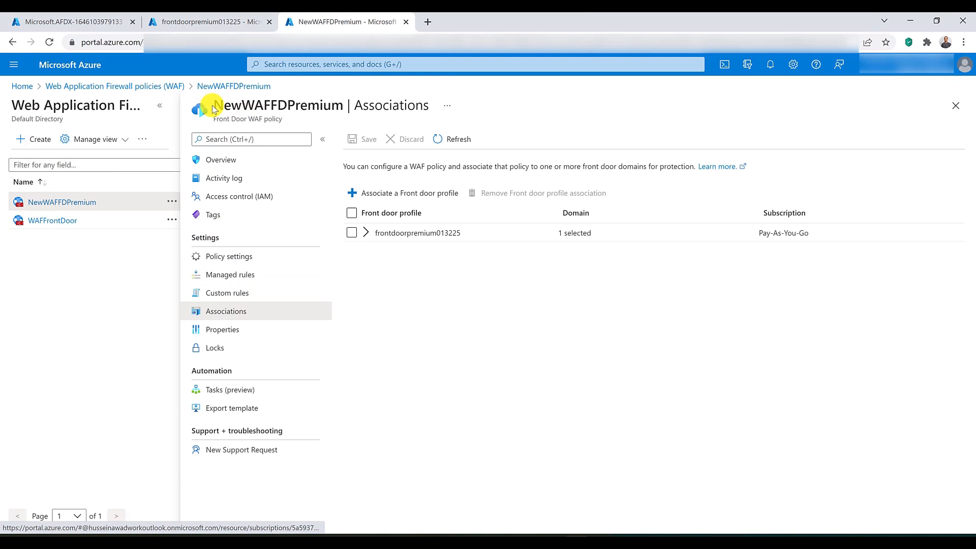
click(366, 232)
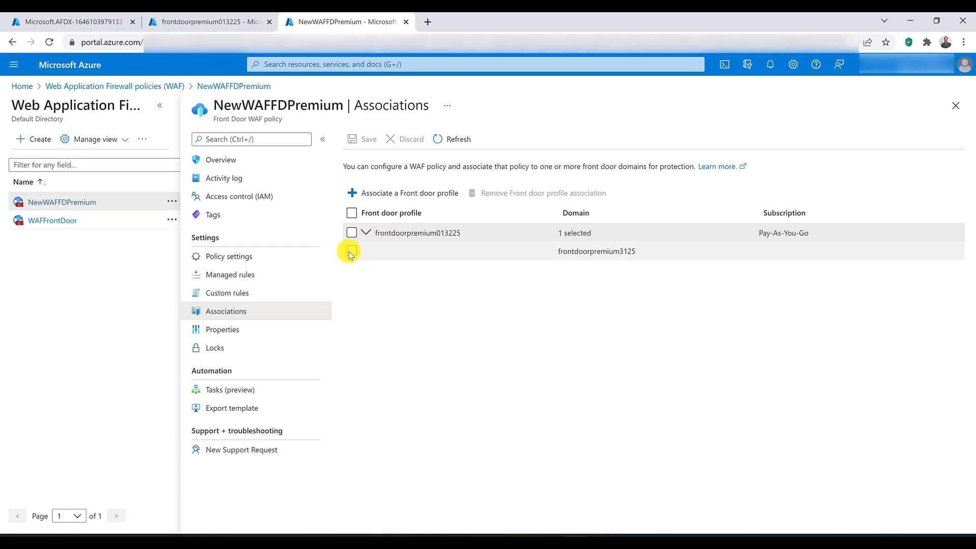
click(351, 251)
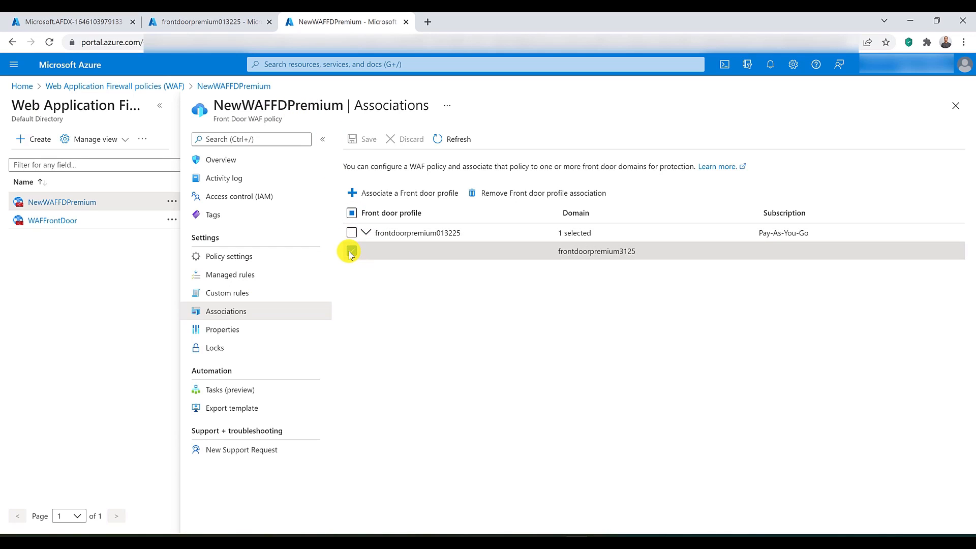
click(487, 193)
click(356, 142)
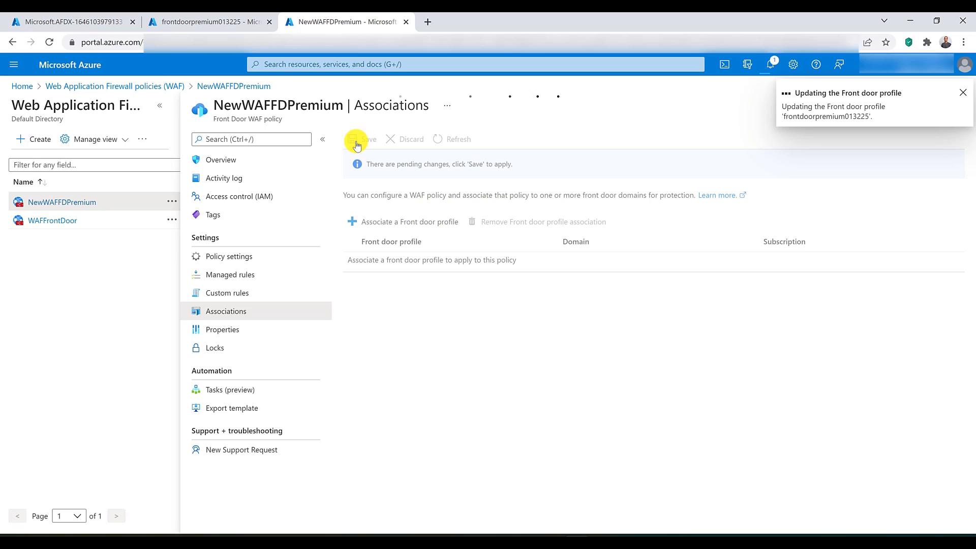
Step: Delete the frontdoorpremium013225 Front Door profile
click(208, 22)
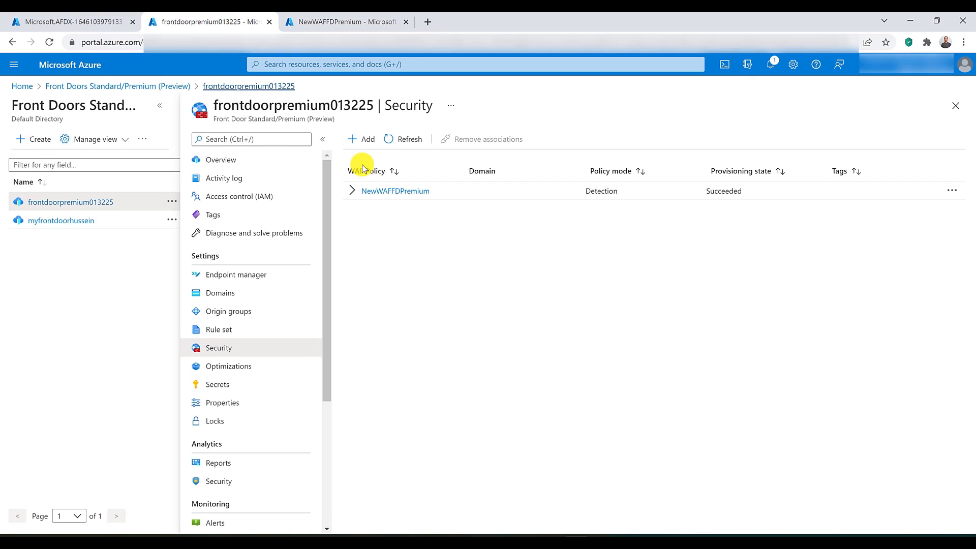
click(274, 160)
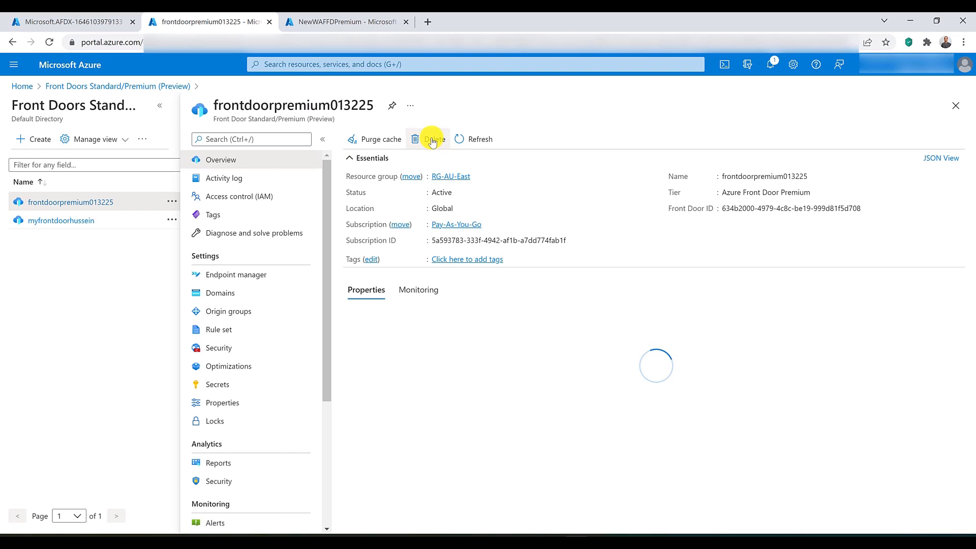
click(431, 139)
click(367, 201)
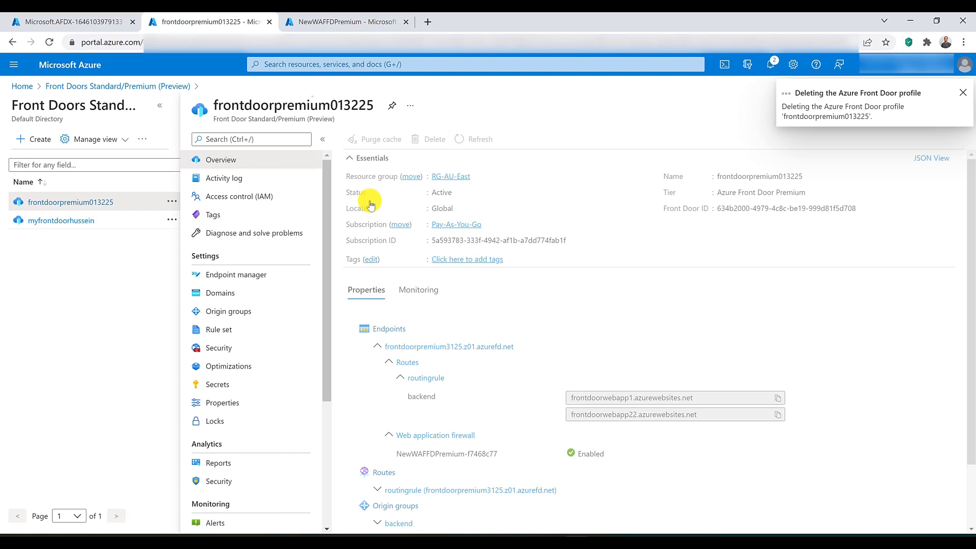
Step: Delete the NewWAFFDPremium WAF policy
click(356, 22)
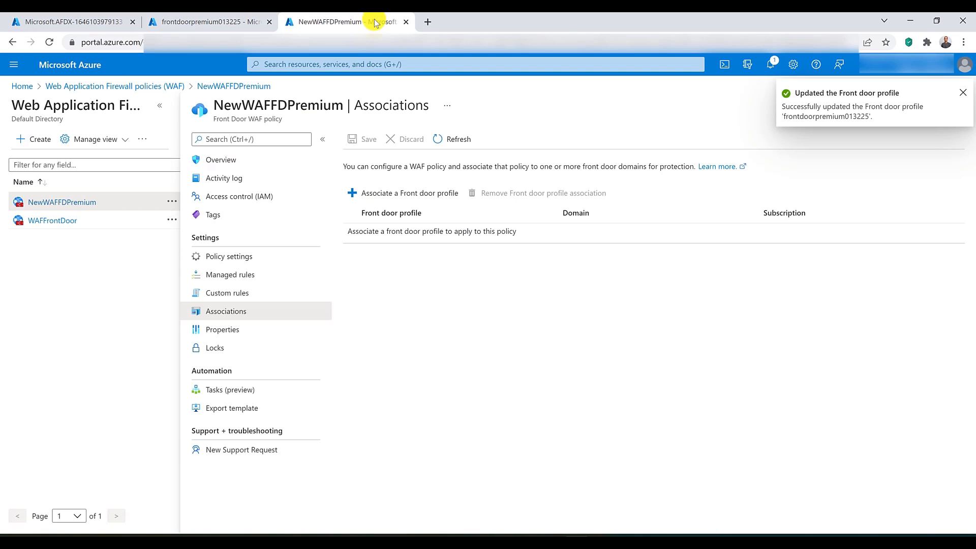
click(263, 160)
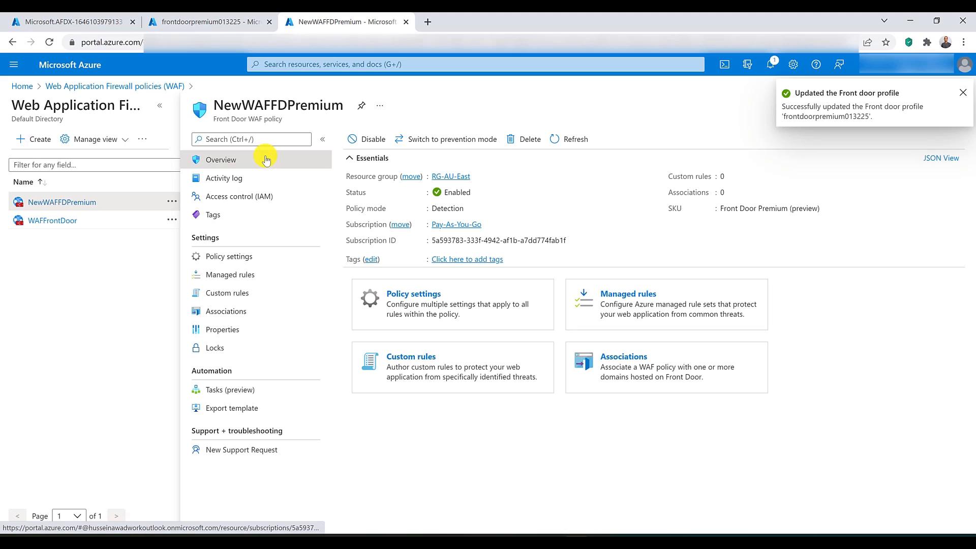
click(526, 139)
click(364, 203)
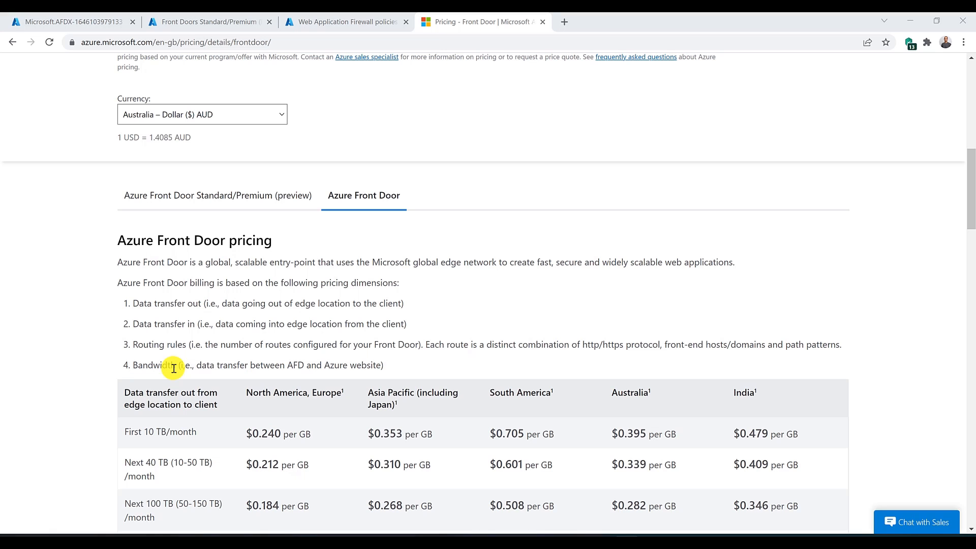
Step: Examine the classic Azure Front Door pricing, from data transfer and routing rules to the WAF custom rules and managed ruleset
scroll(173, 368, down, 1)
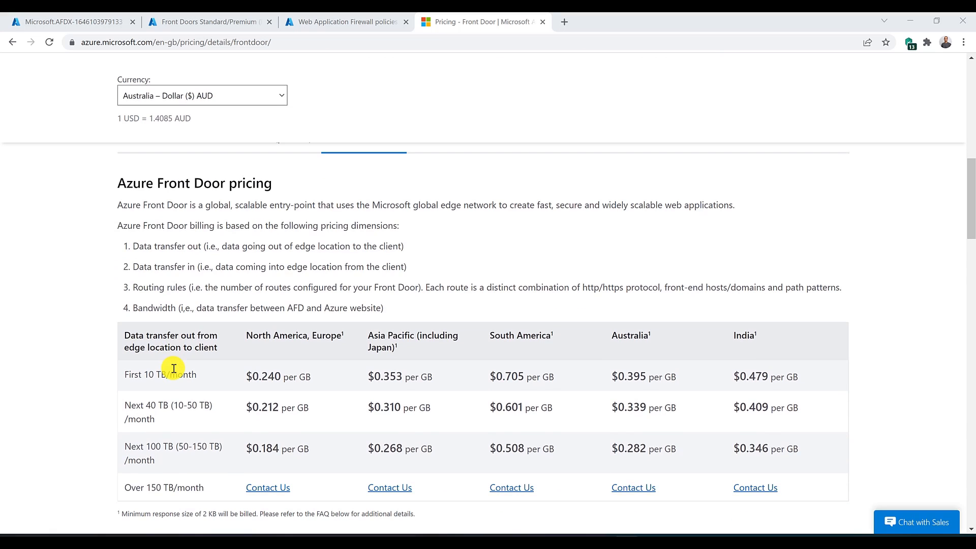
scroll(173, 368, down, 5)
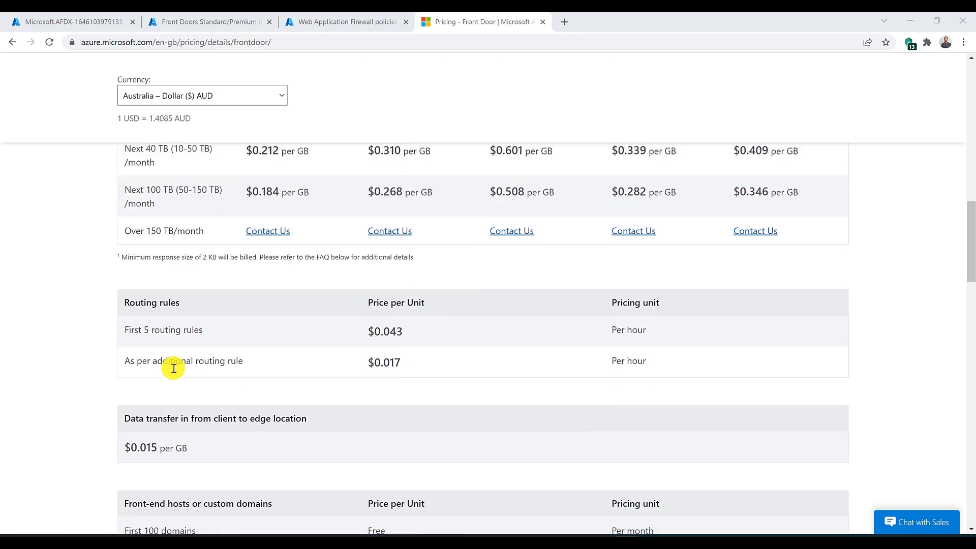
scroll(174, 368, down, 6)
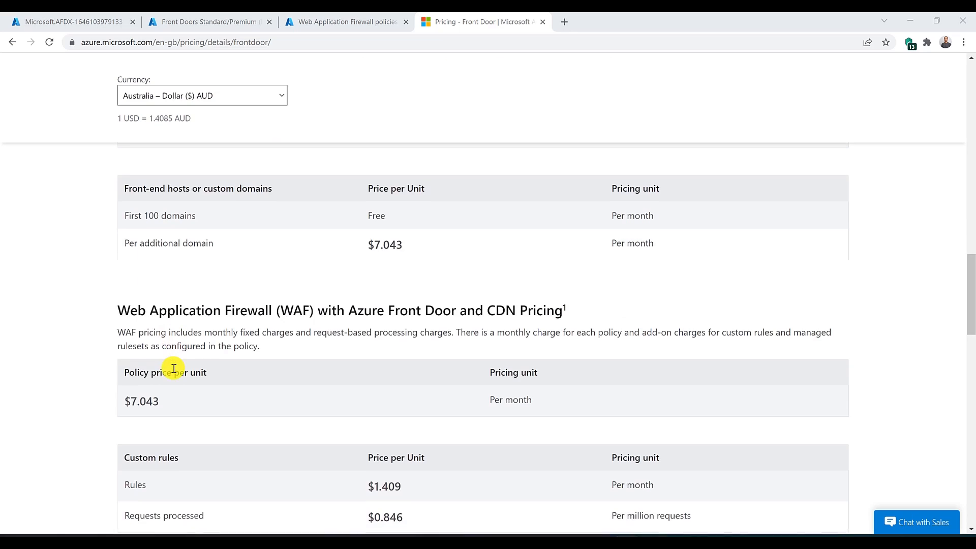
scroll(174, 368, down, 1)
scroll(173, 369, down, 1)
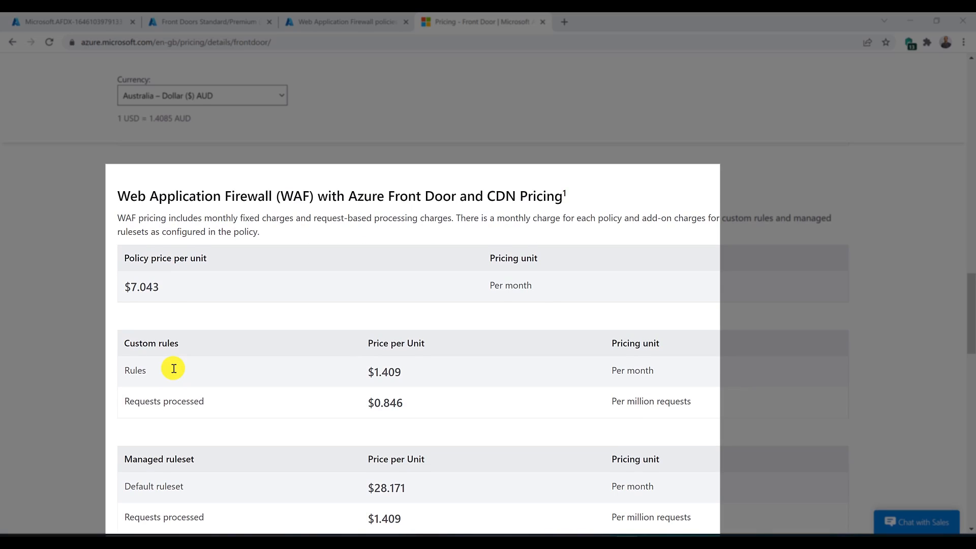
scroll(173, 368, down, 1)
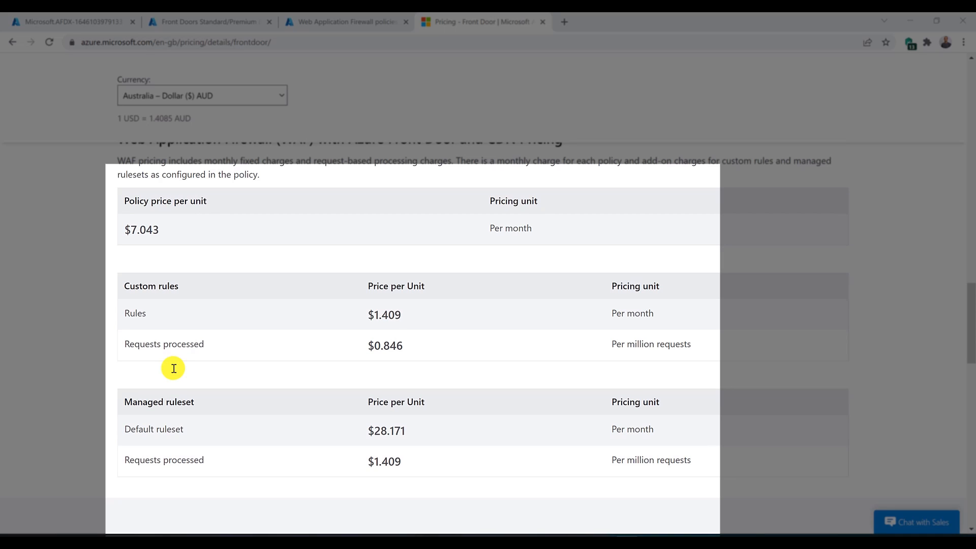
scroll(235, 316, up, 5)
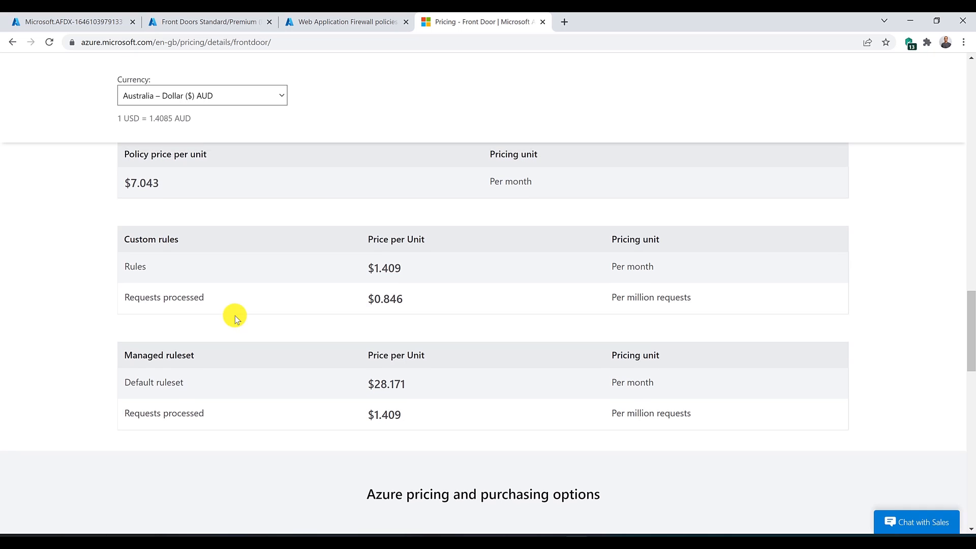
scroll(235, 316, up, 9)
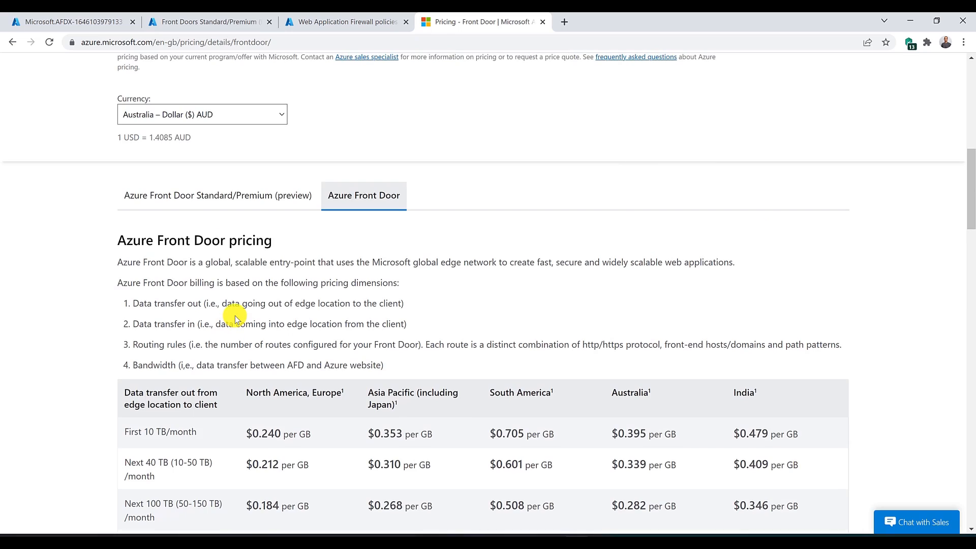
Step: Examine the Azure Front Door Standard/Premium (preview) pricing, including billing dimensions, base fees and data transfer rates
click(236, 313)
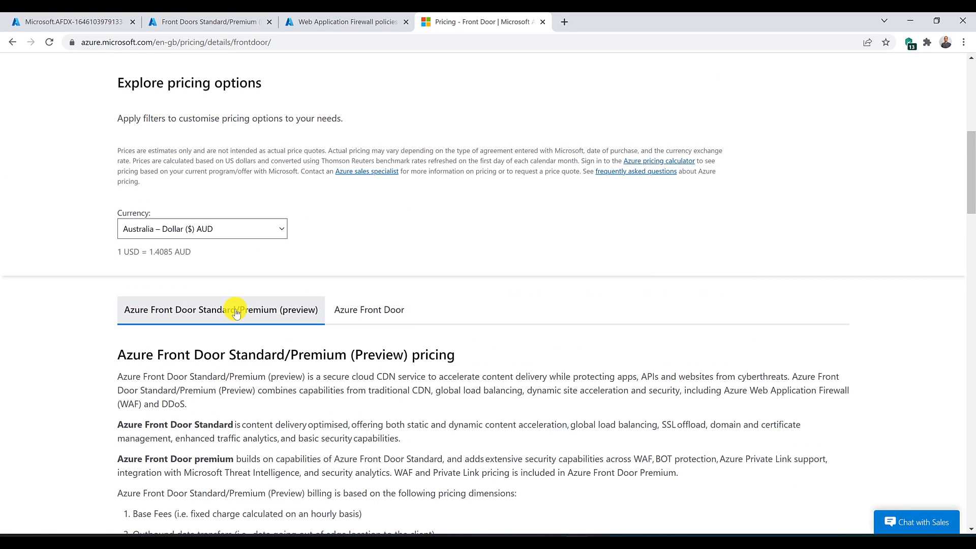
scroll(236, 313, down, 3)
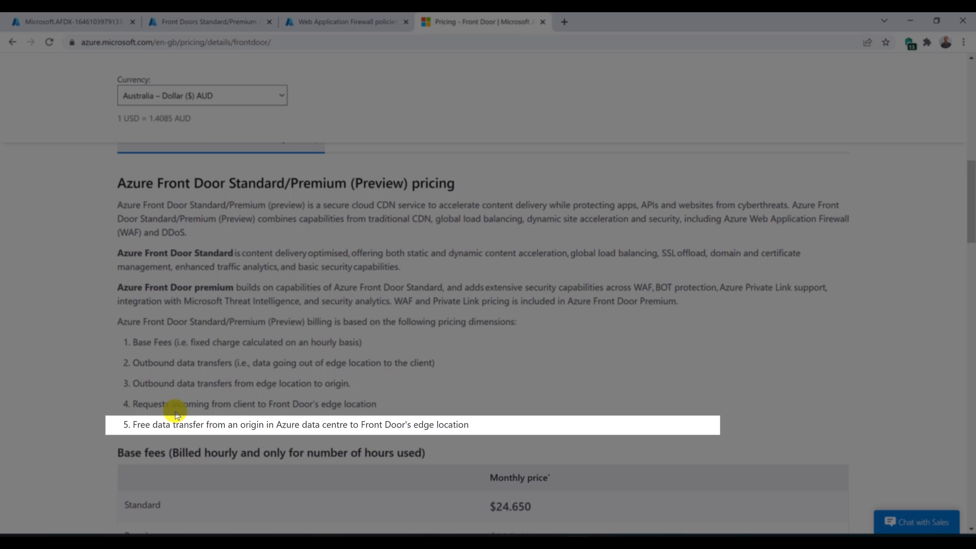
scroll(175, 411, down, 1)
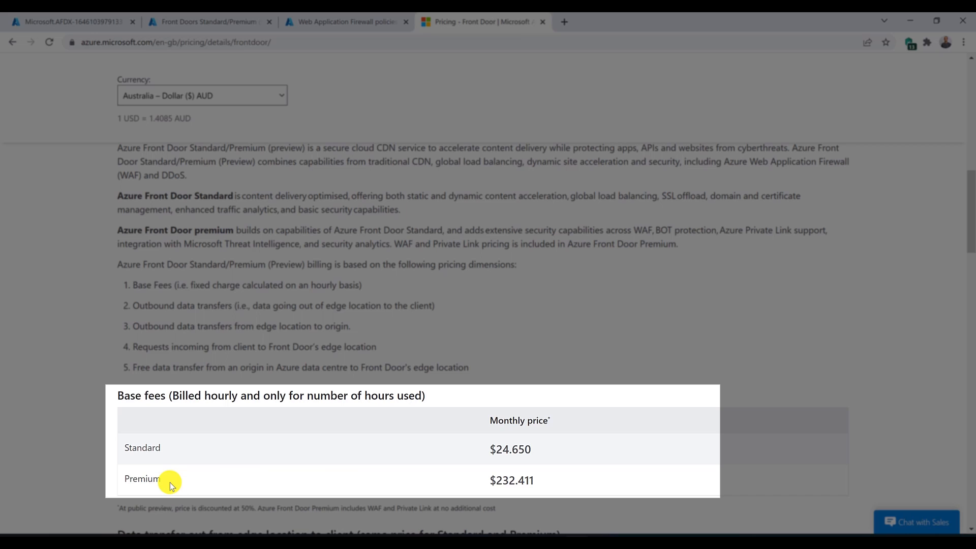
scroll(170, 483, down, 5)
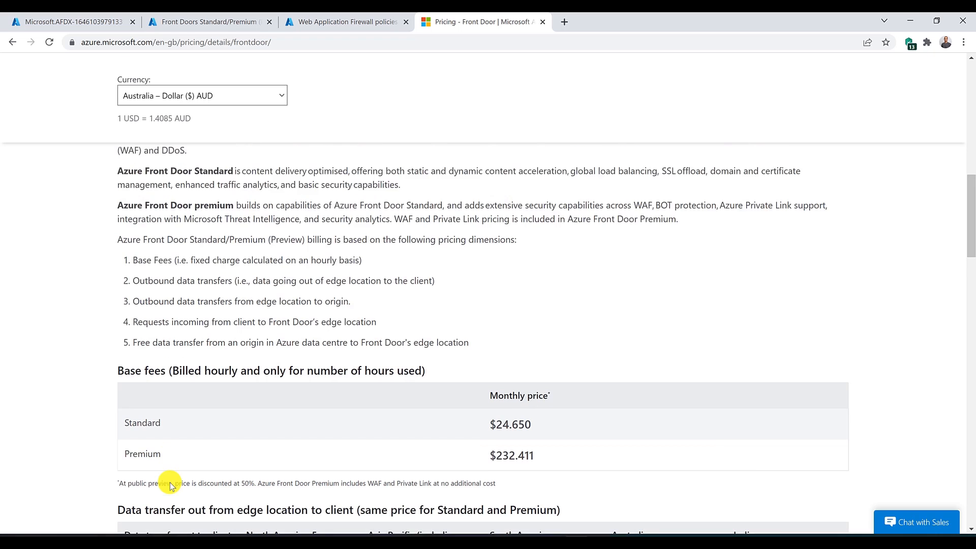
scroll(170, 483, down, 1)
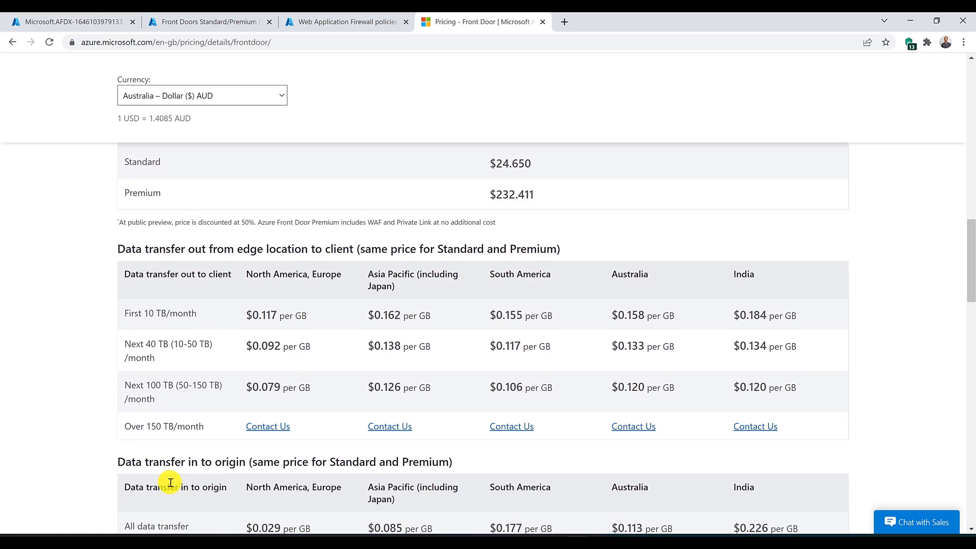
scroll(170, 483, down, 2)
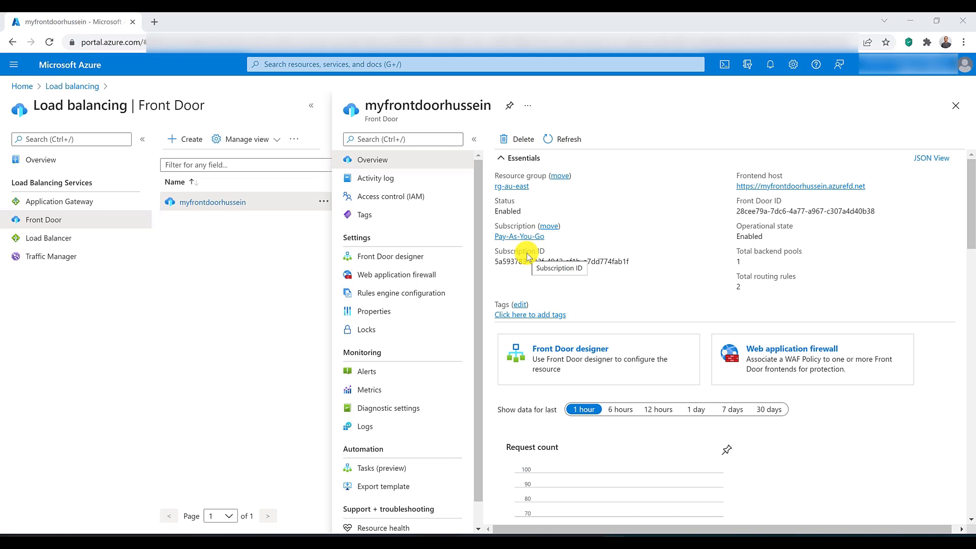
Step: Review the WAFFrontDoor policy's managed rules, custom rules and policy settings, and view the WAF overview diagram
click(448, 273)
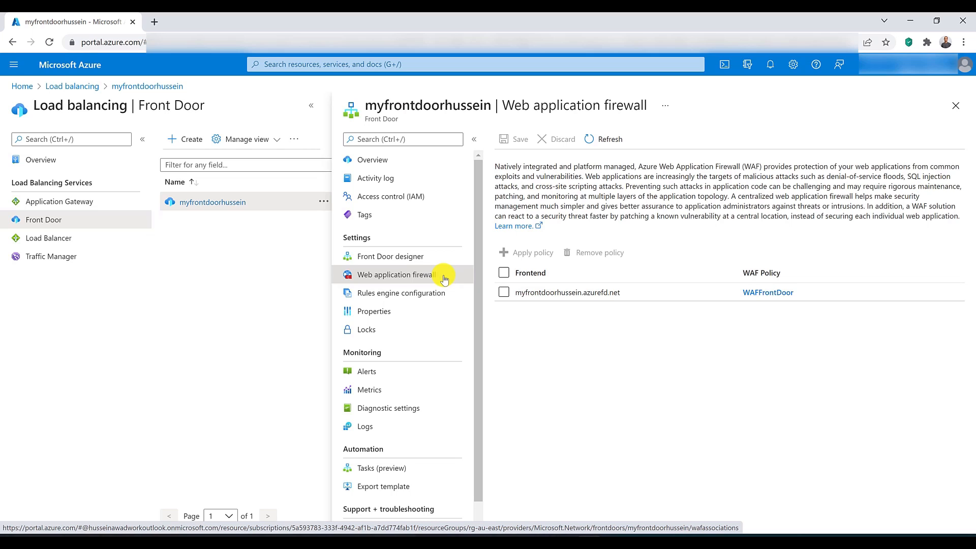
click(768, 293)
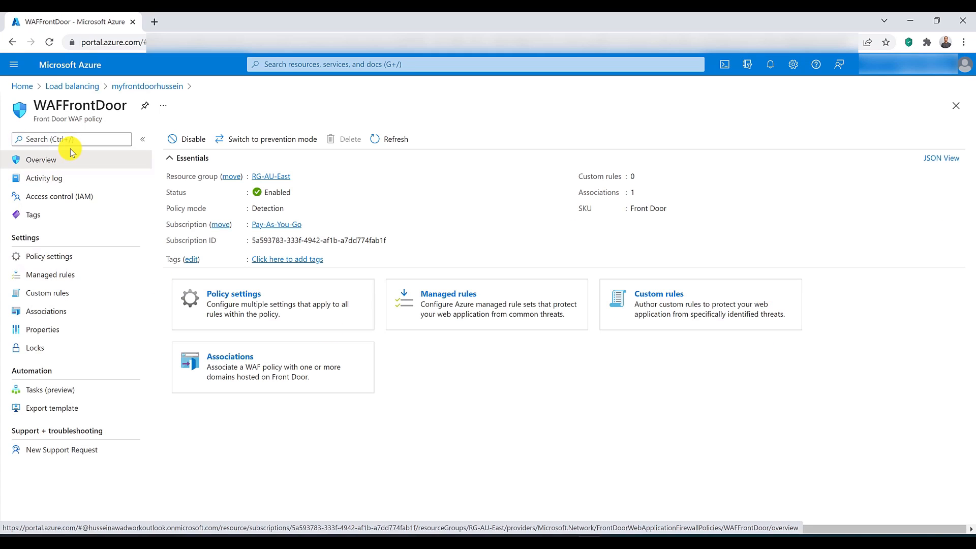
click(80, 283)
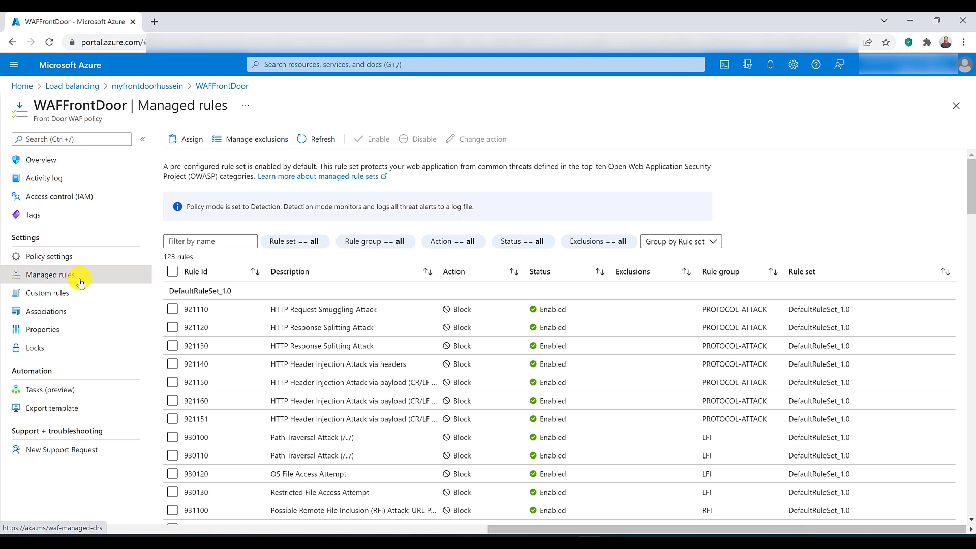
click(84, 297)
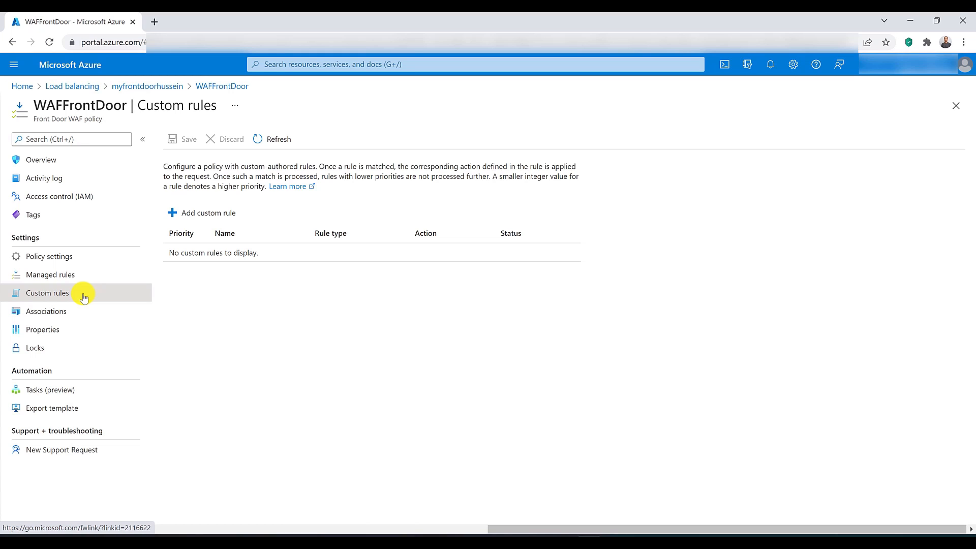
click(73, 261)
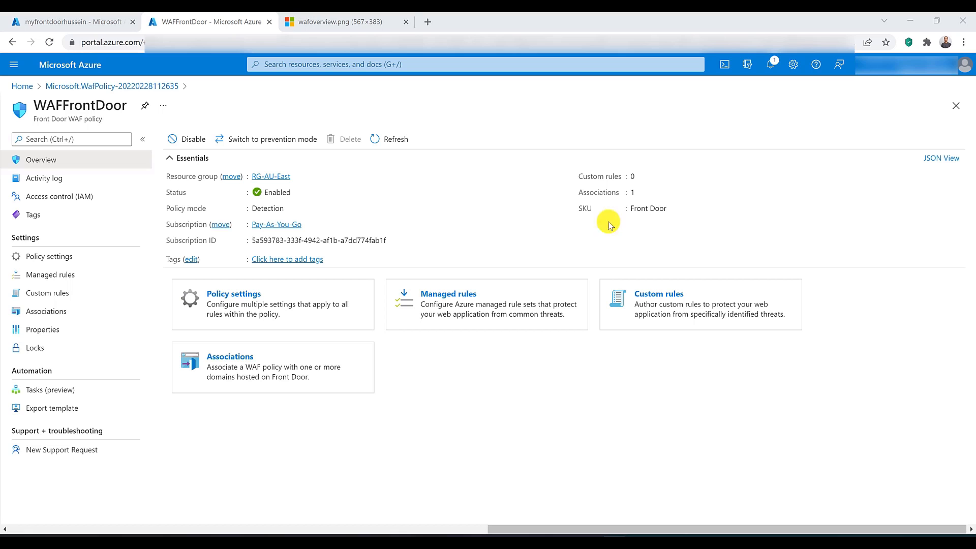
click(306, 23)
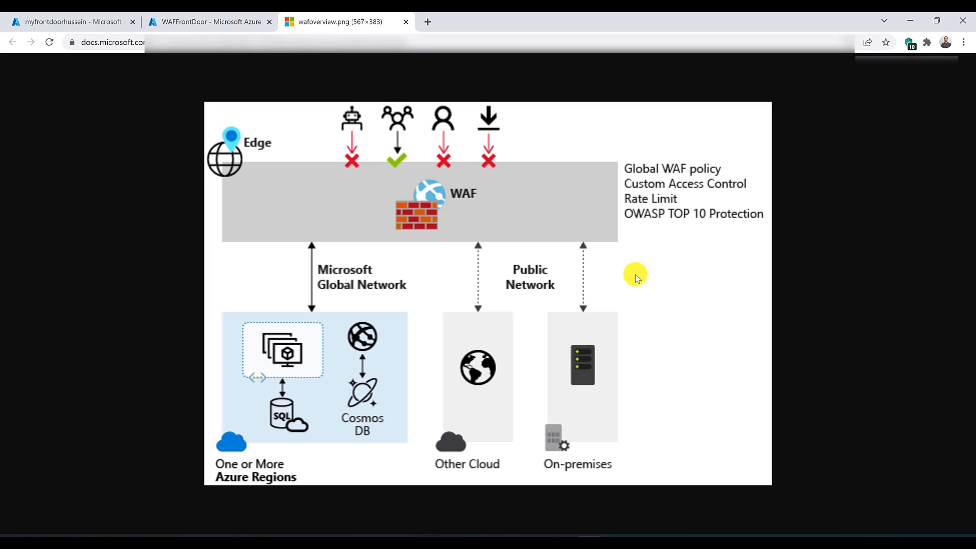
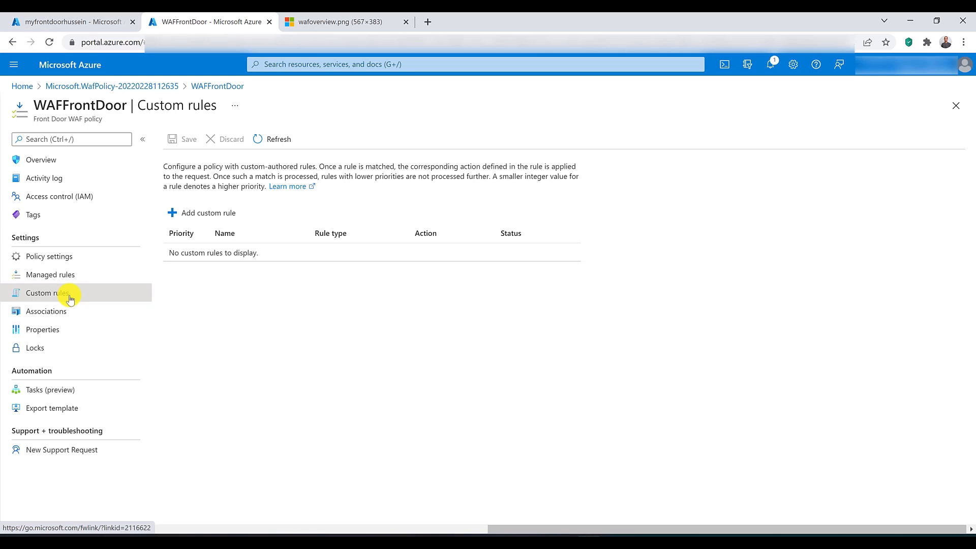
Step: Review the WAFFrontDoor policy's settings and its overview page with the policy mode options
click(71, 261)
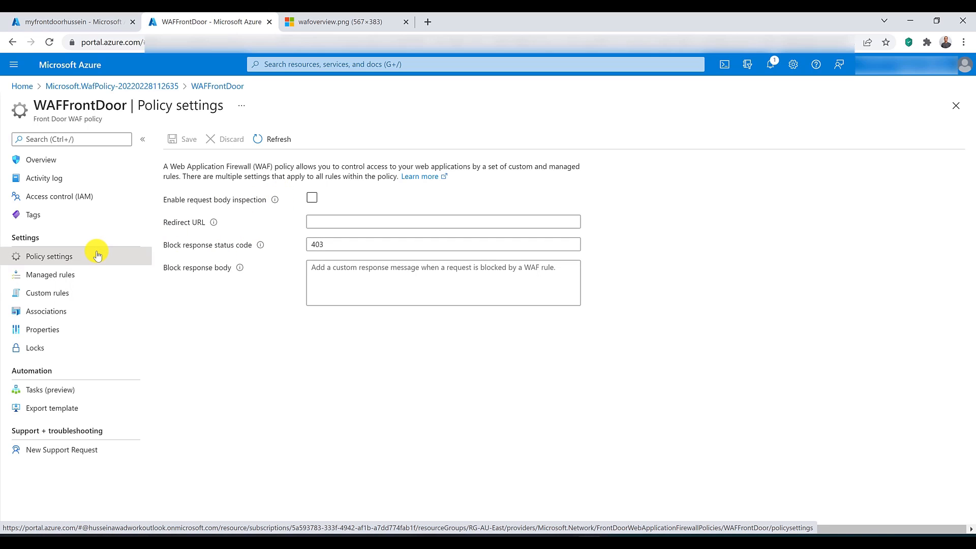
click(65, 160)
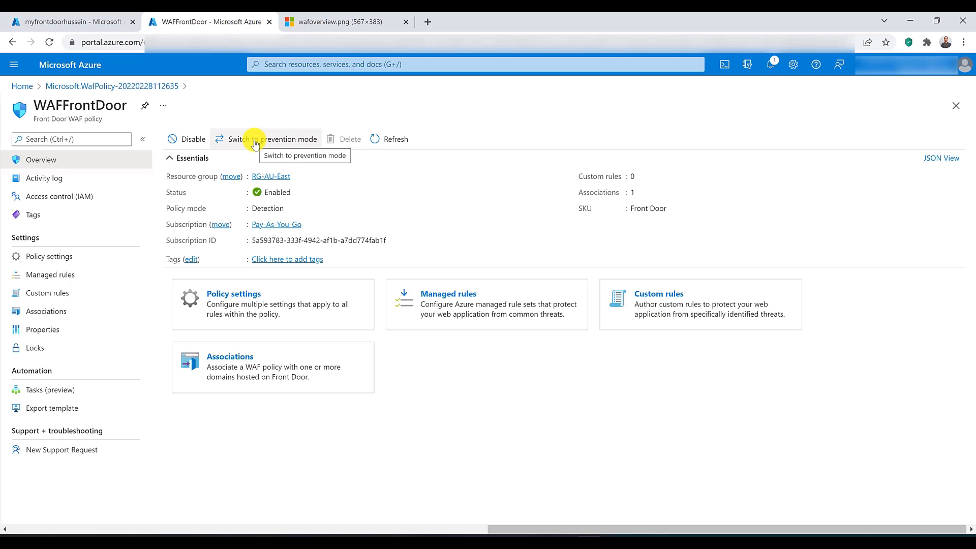
Step: Assign Microsoft_BotManagerRuleSet_1.0 (preview) as the policy's additional managed rule set, keeping DefaultRuleSet_1.0 as the default, and look through the rules
click(70, 281)
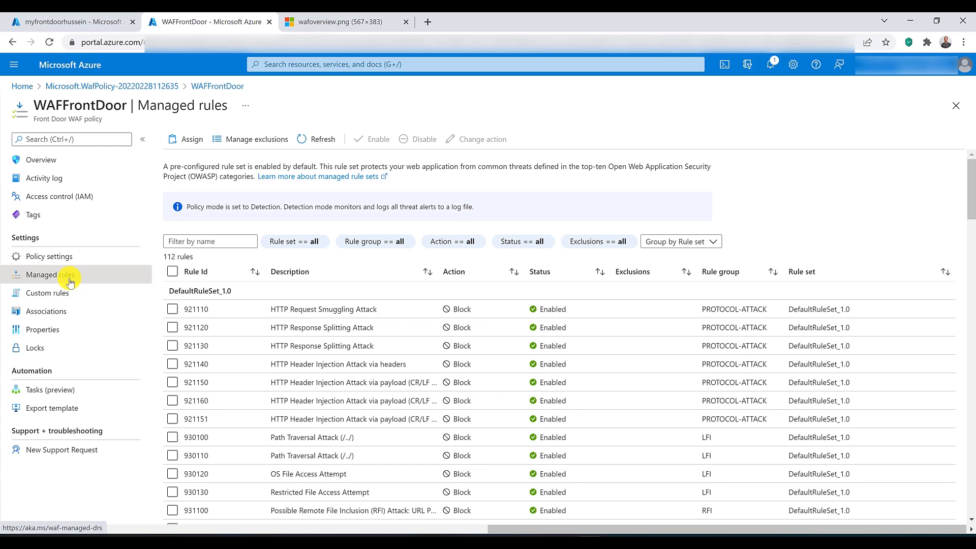
click(175, 139)
click(785, 191)
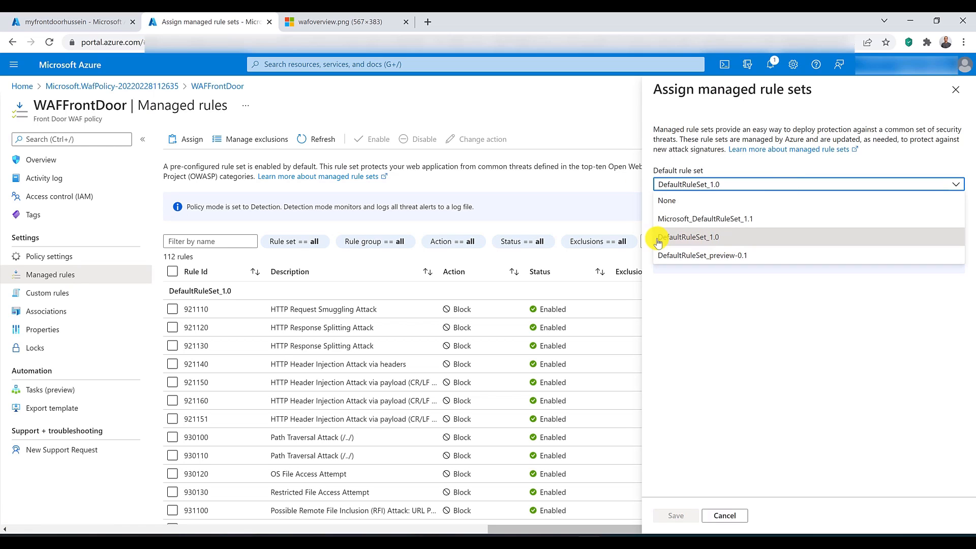
click(732, 238)
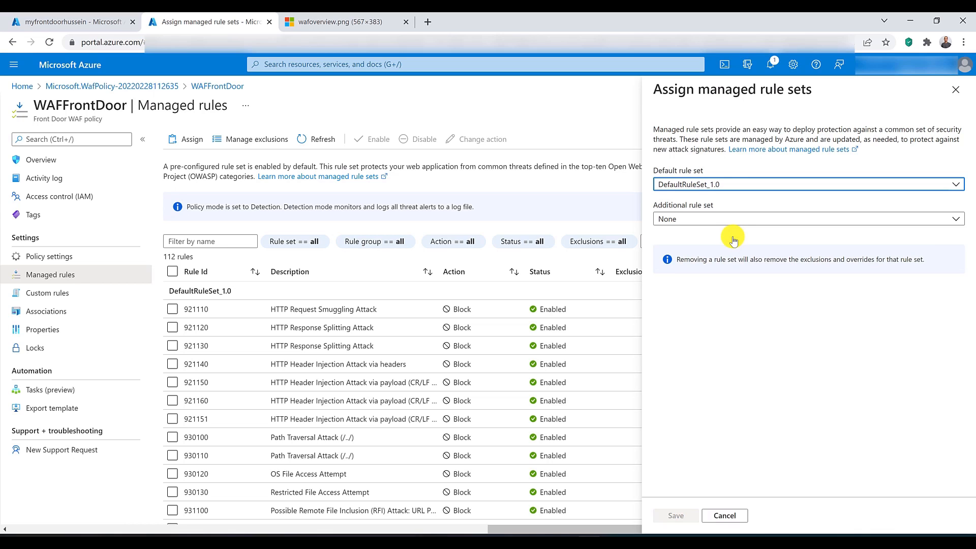
click(694, 224)
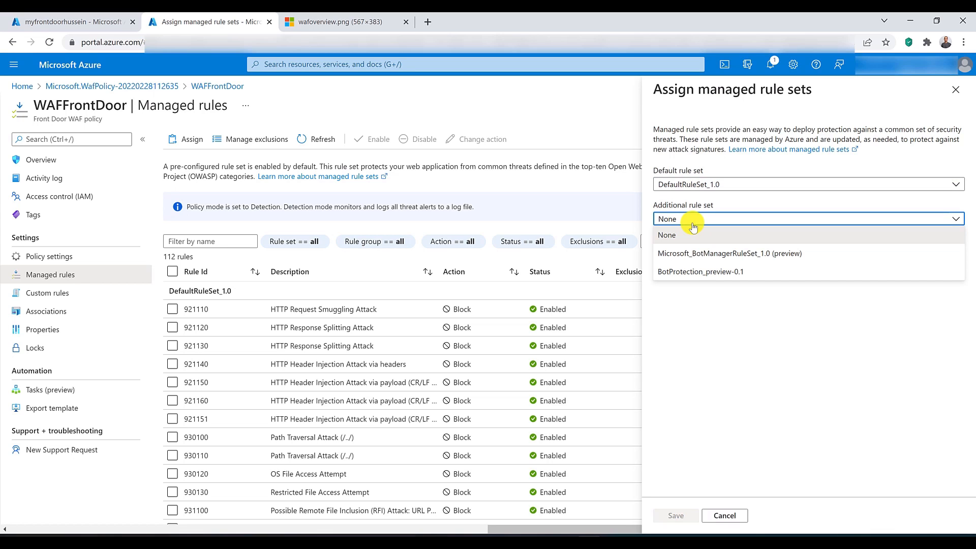
click(701, 254)
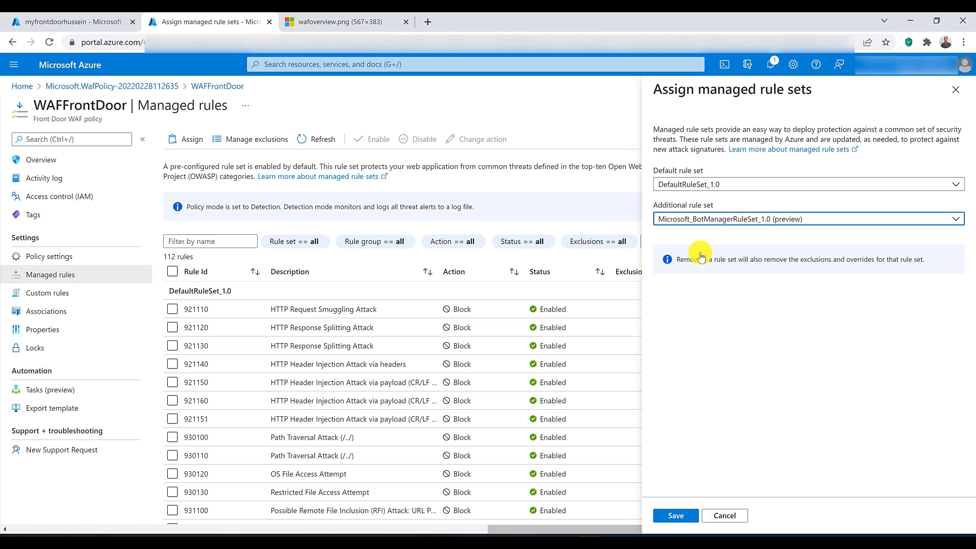
click(687, 516)
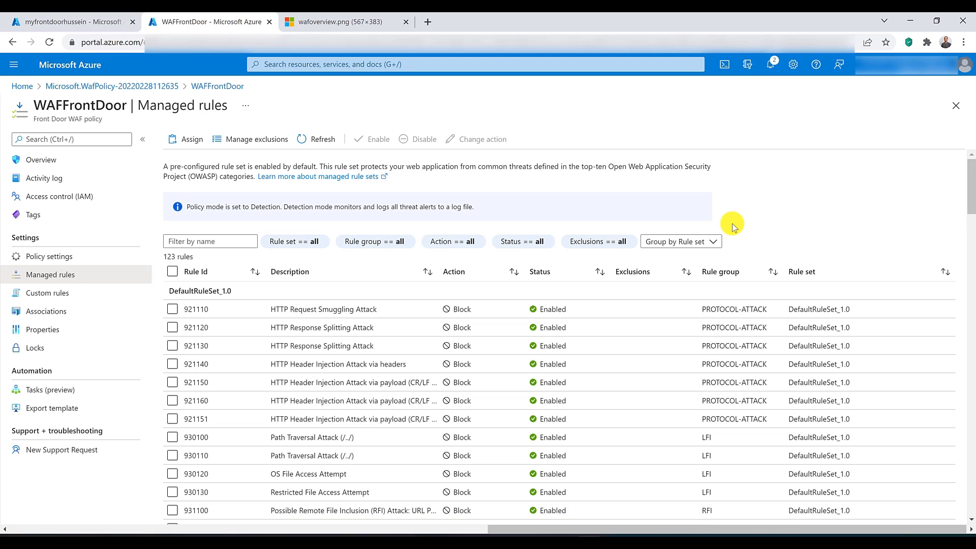
scroll(732, 234, down, 20)
scroll(742, 281, down, 2)
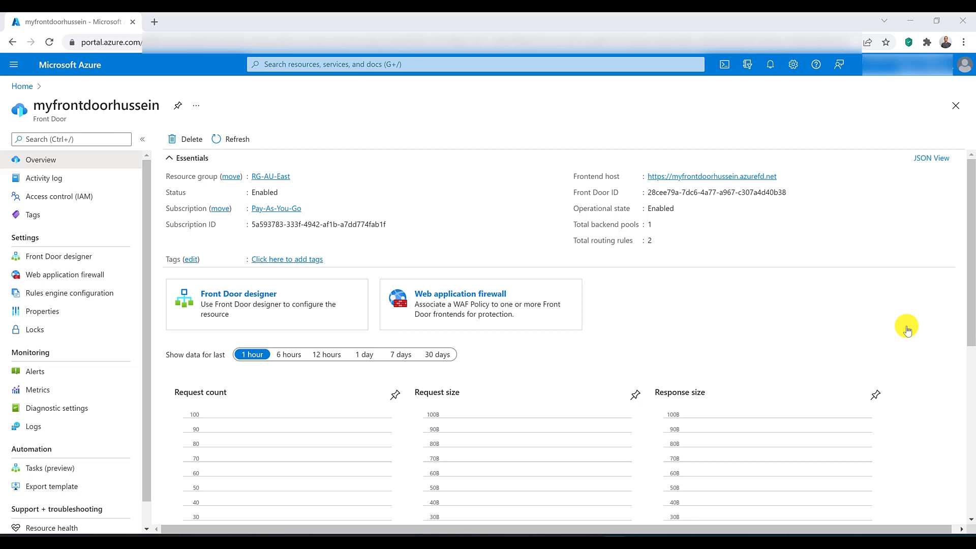
Step: Open the WAF policies in a new browser tab and begin a Global WAF (Front Door) policy in resource group RG-AU-East
click(319, 69)
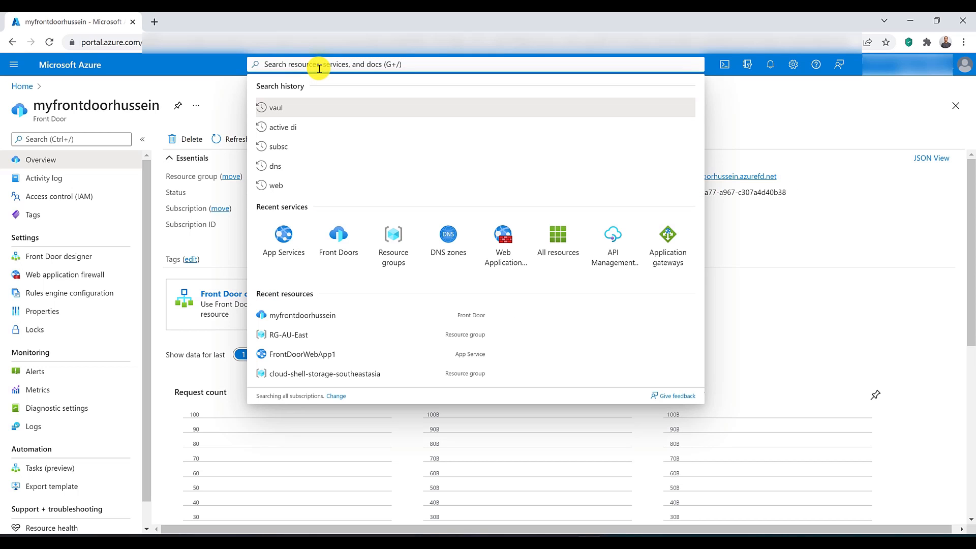
middle_click(501, 235)
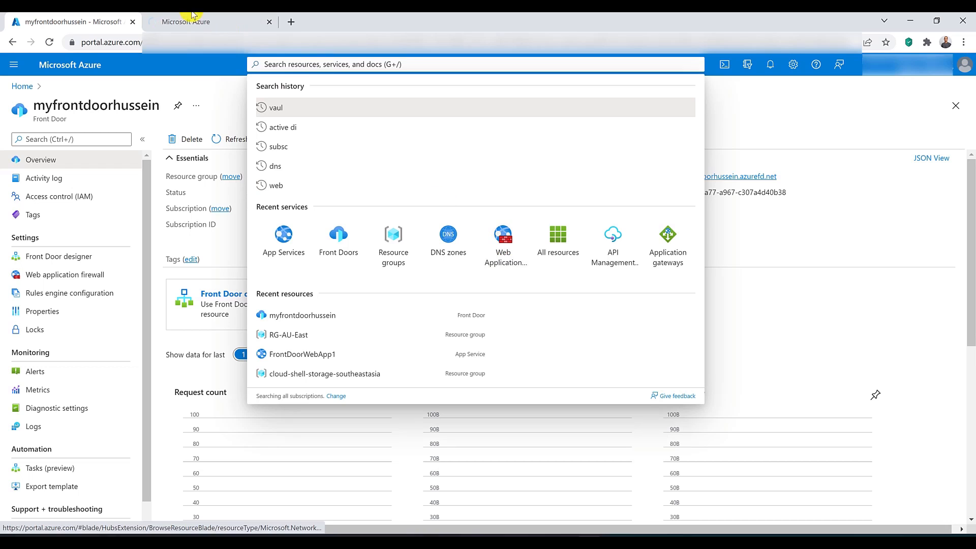
click(193, 15)
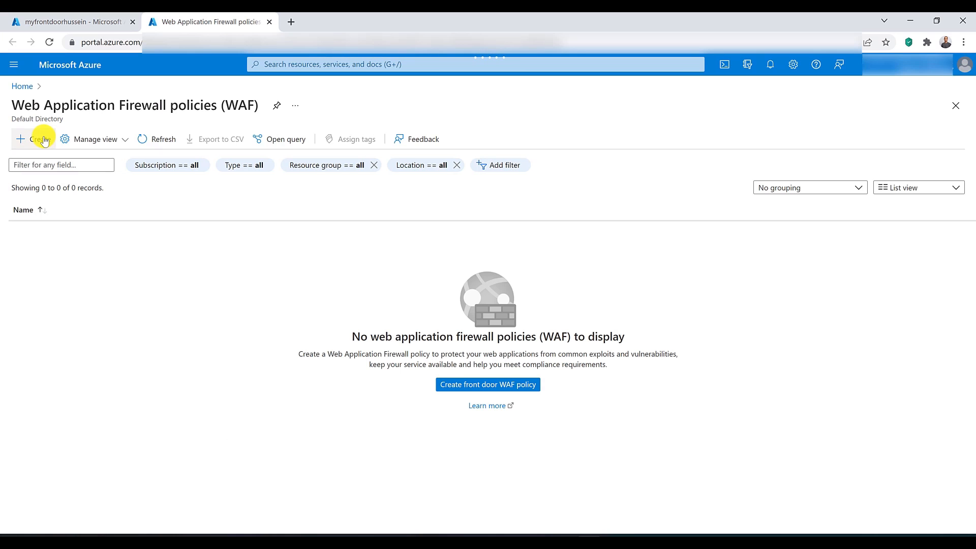
click(44, 140)
click(409, 284)
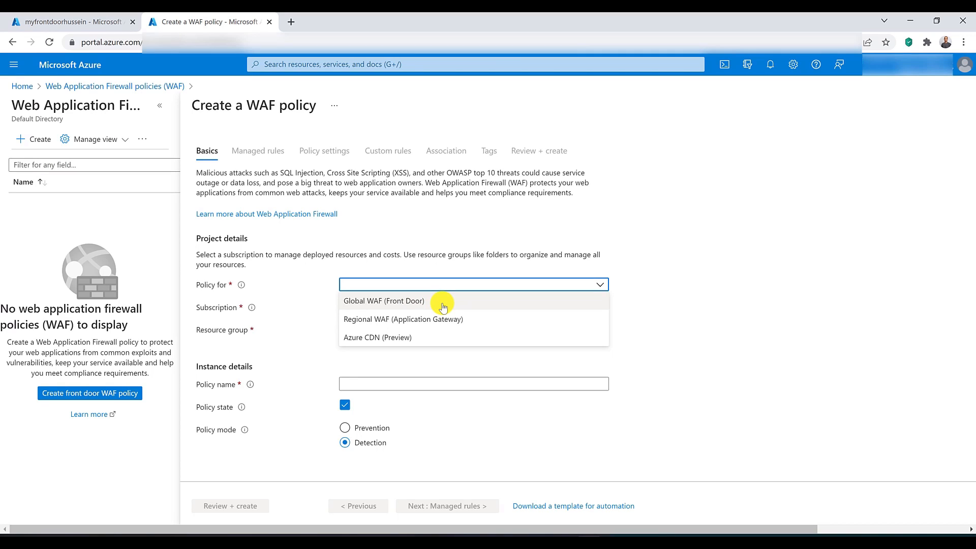
click(443, 305)
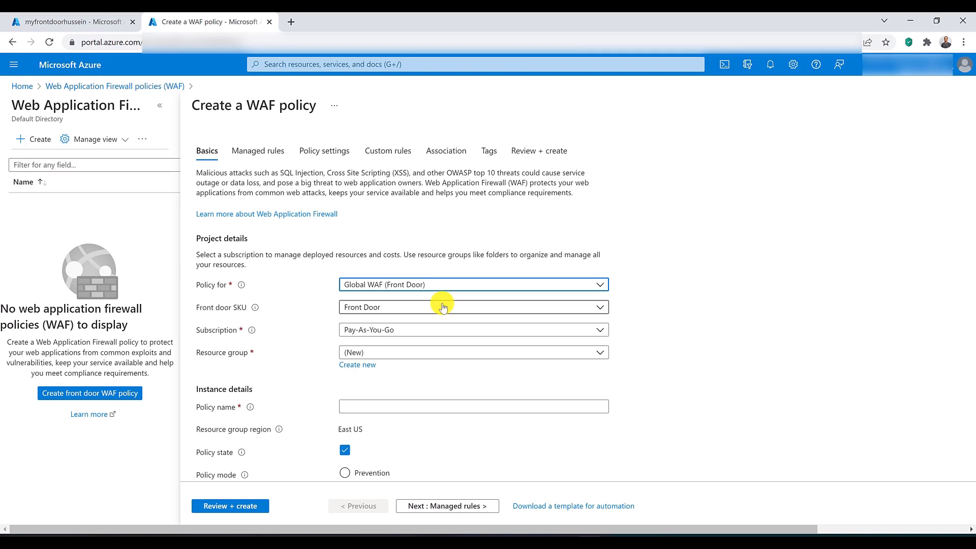
click(447, 354)
click(446, 446)
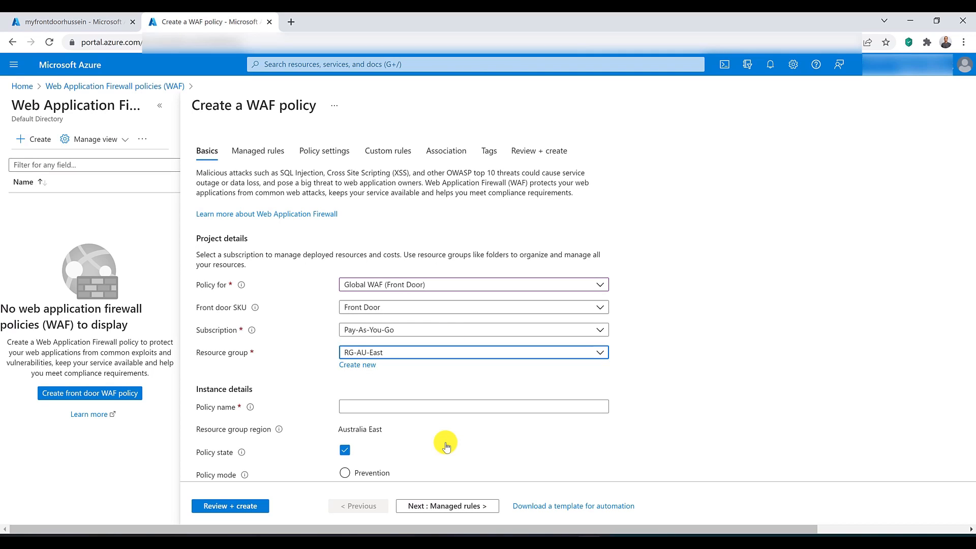
Step: Name the policy WAFFrontDoor and check its policy state and mode
click(433, 407)
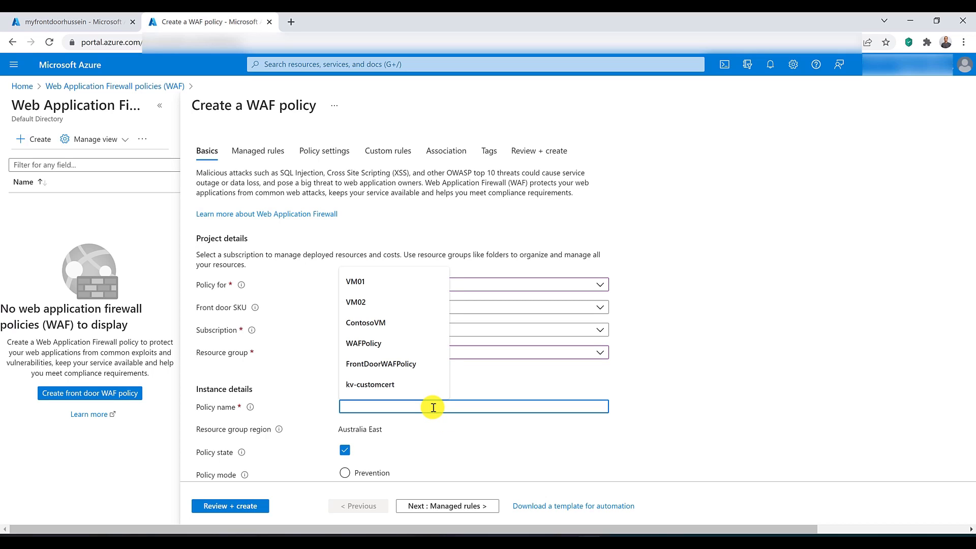
text(WAF-Fro)
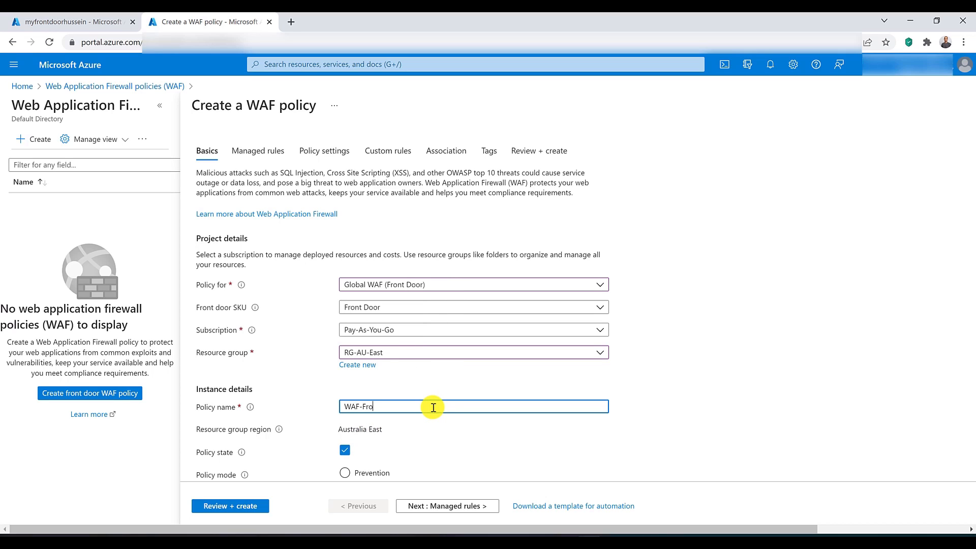
text(ntDoor)
key(ctrl+Left)
key(BackSpace)
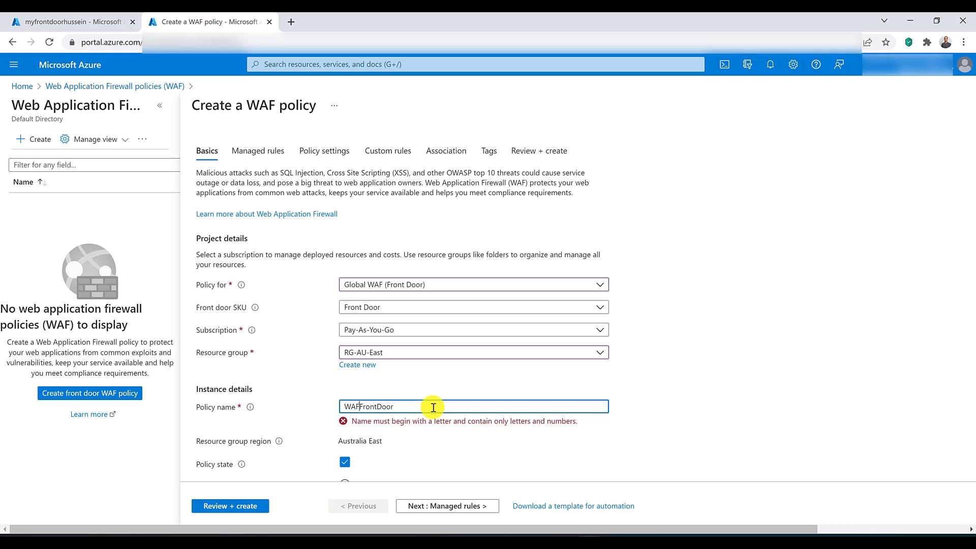
scroll(433, 407, down, 1)
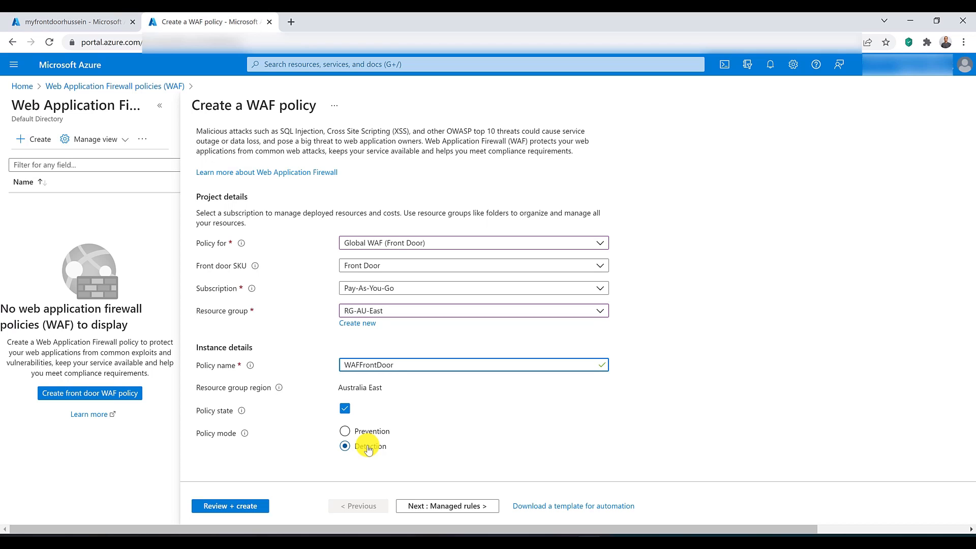
scroll(369, 450, up, 1)
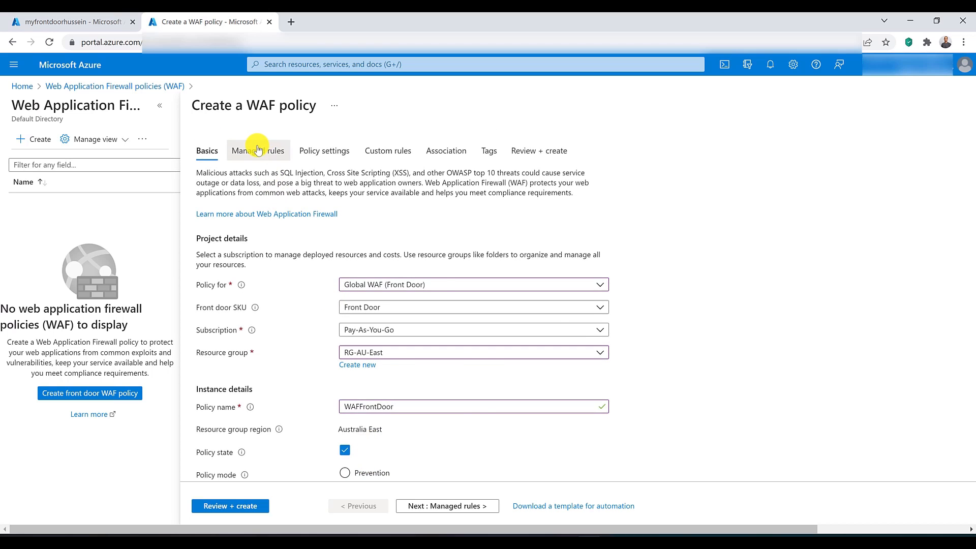
Step: Check the managed rules, associate the existing Front Door's azurefd.net frontend host with the WAF policy, and create the policy
click(258, 150)
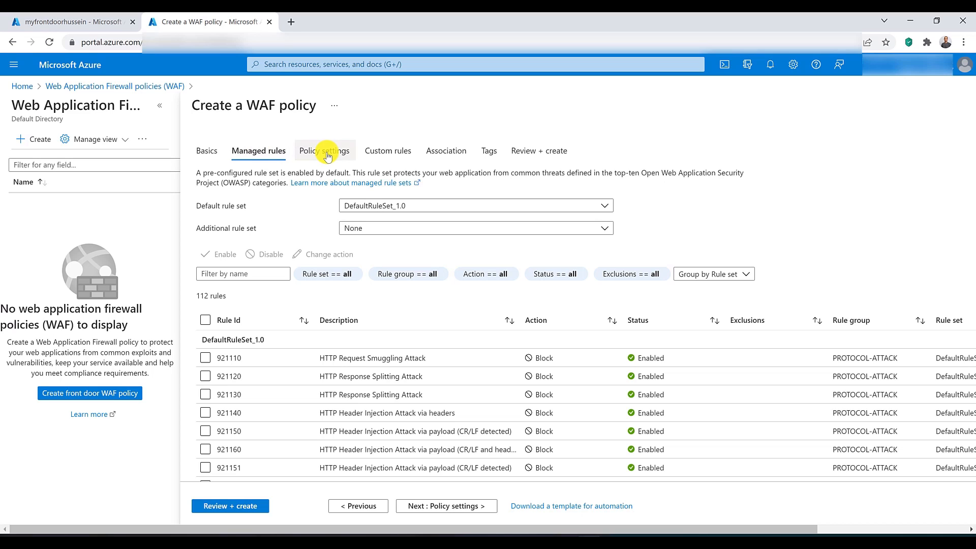
click(454, 153)
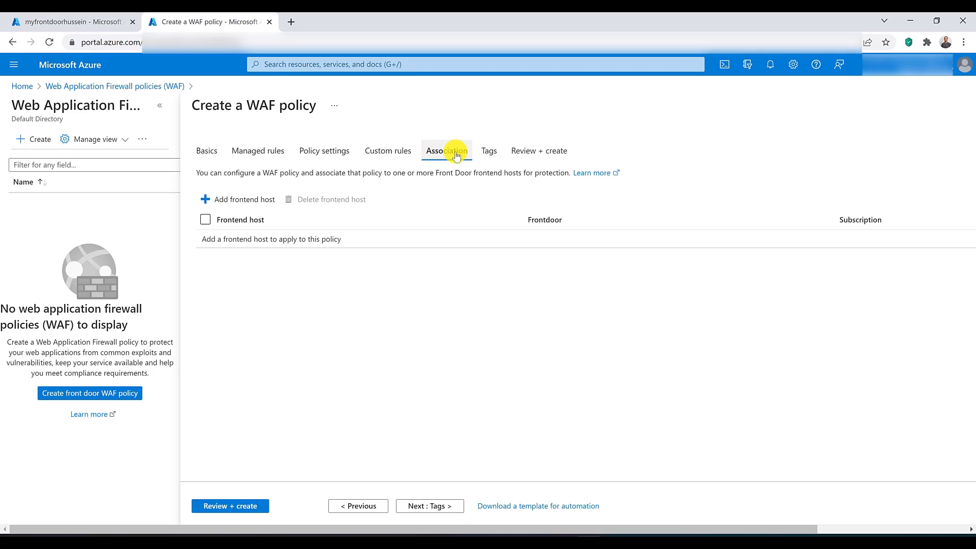
click(228, 199)
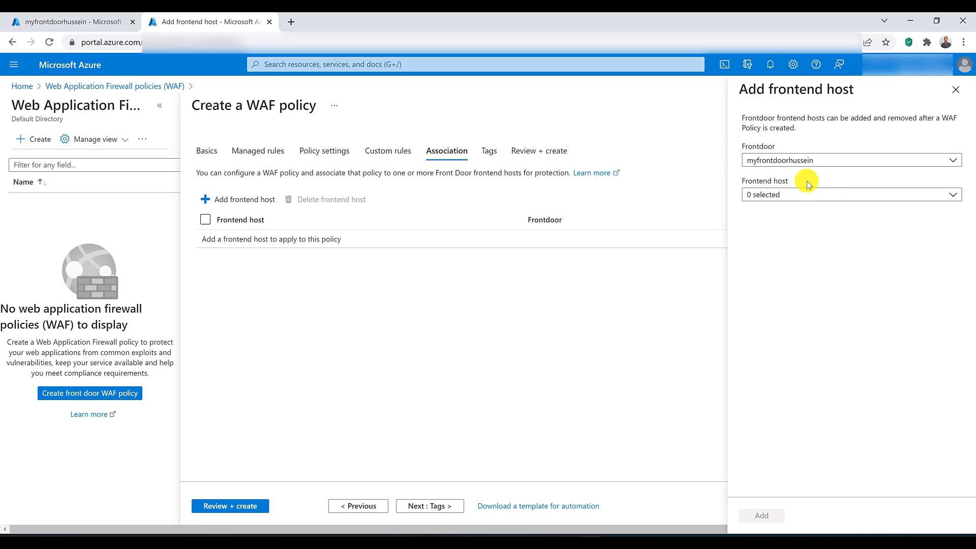
click(803, 194)
click(752, 224)
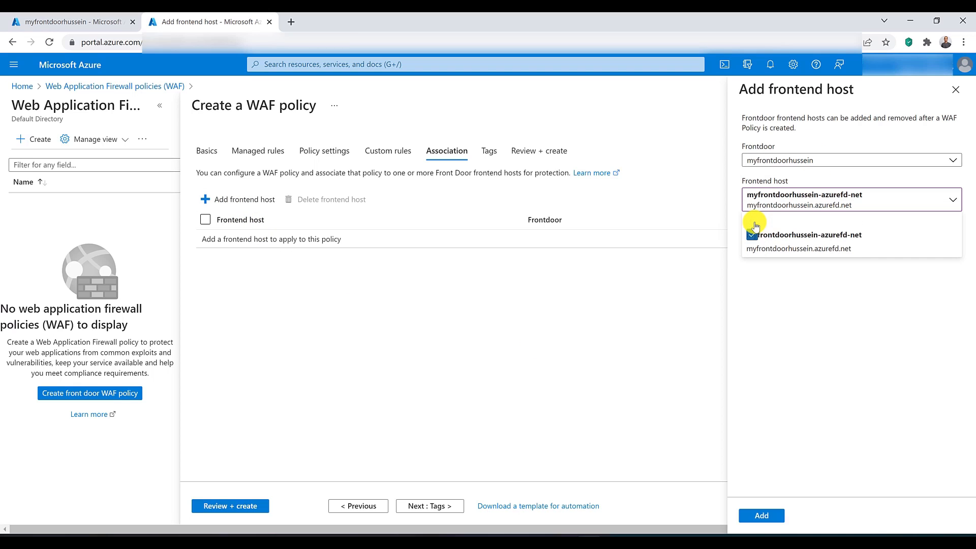
click(763, 516)
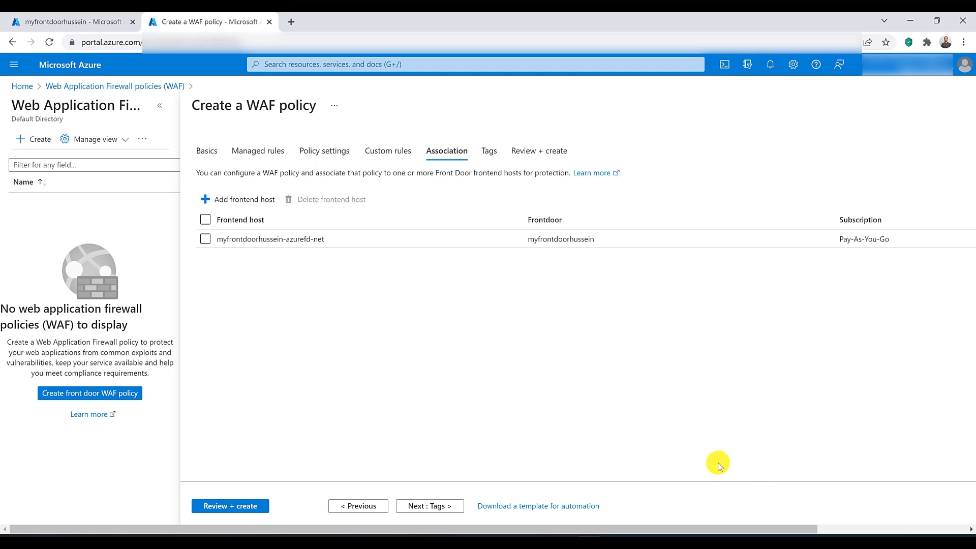
click(257, 508)
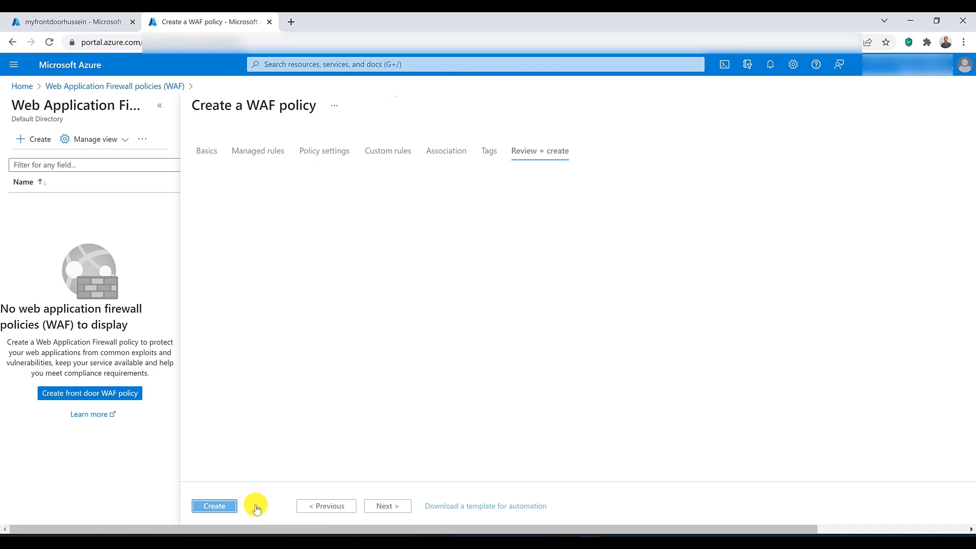
click(214, 506)
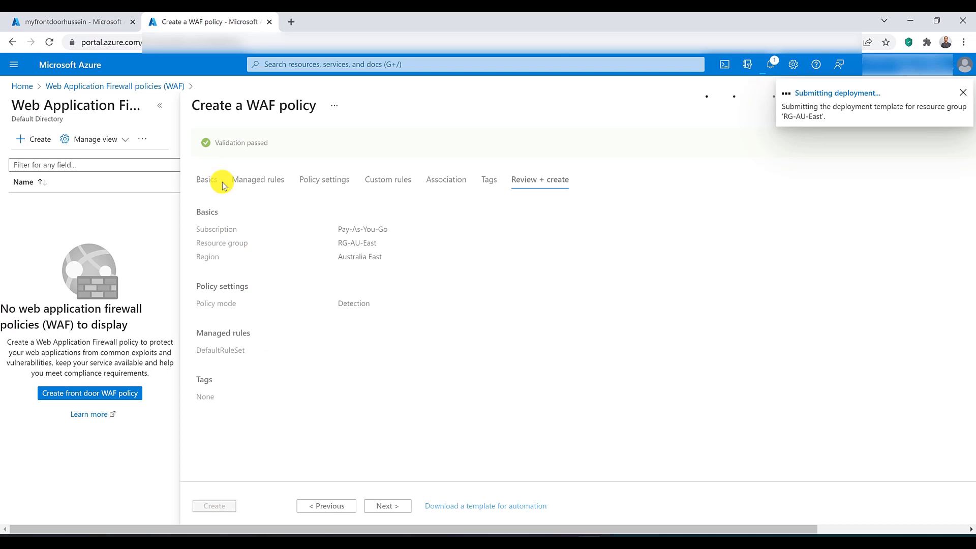
Step: Return to the Front Door resource and start adding a diagnostic setting
click(68, 25)
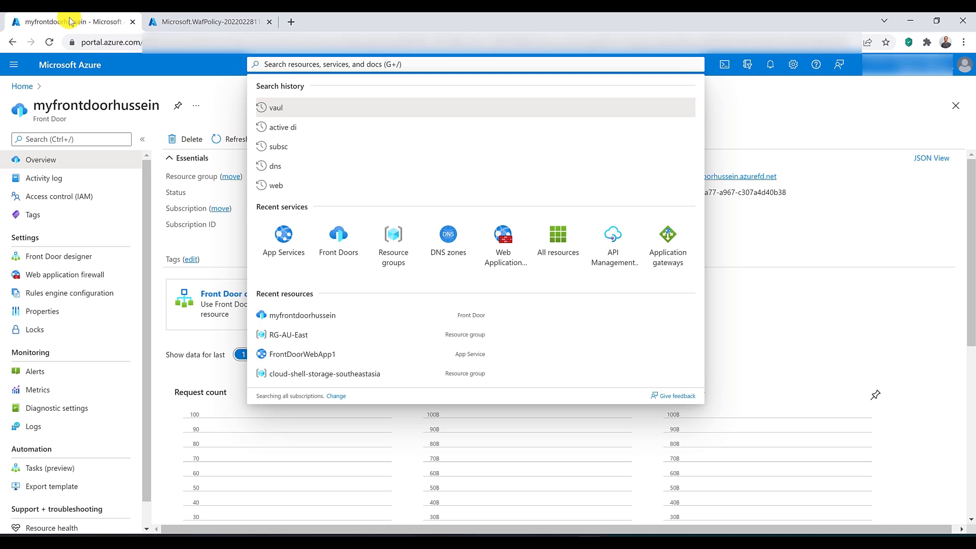
click(229, 254)
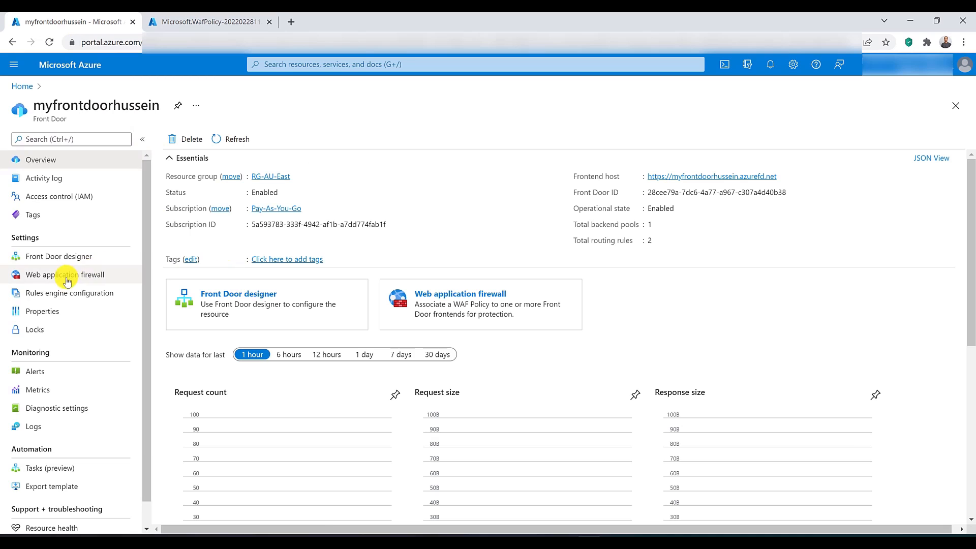
scroll(65, 278, down, 1)
click(79, 383)
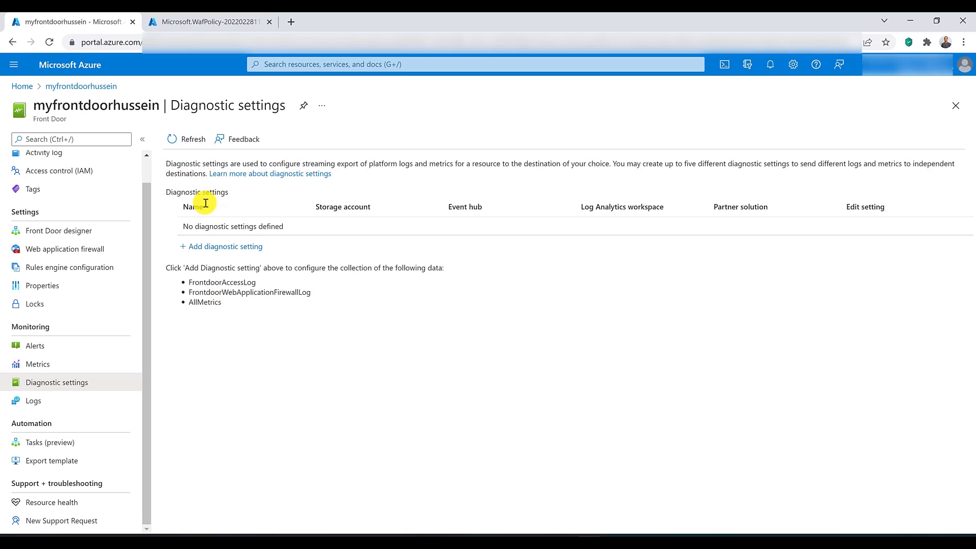
click(211, 249)
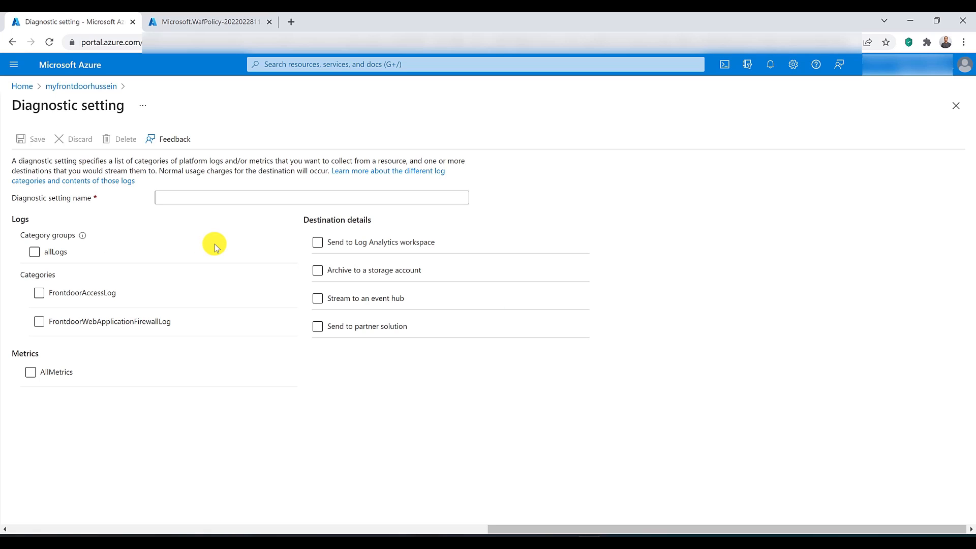
Step: Include allLogs and AllMetrics in the diagnostic setting, choose Log Analytics workspace as the destination, and check for available workspaces
click(39, 251)
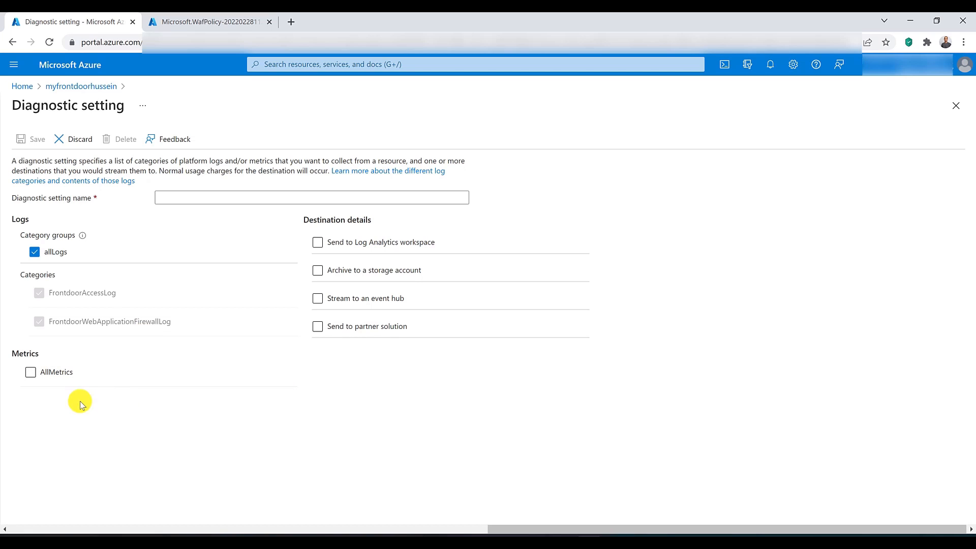
click(54, 372)
click(318, 242)
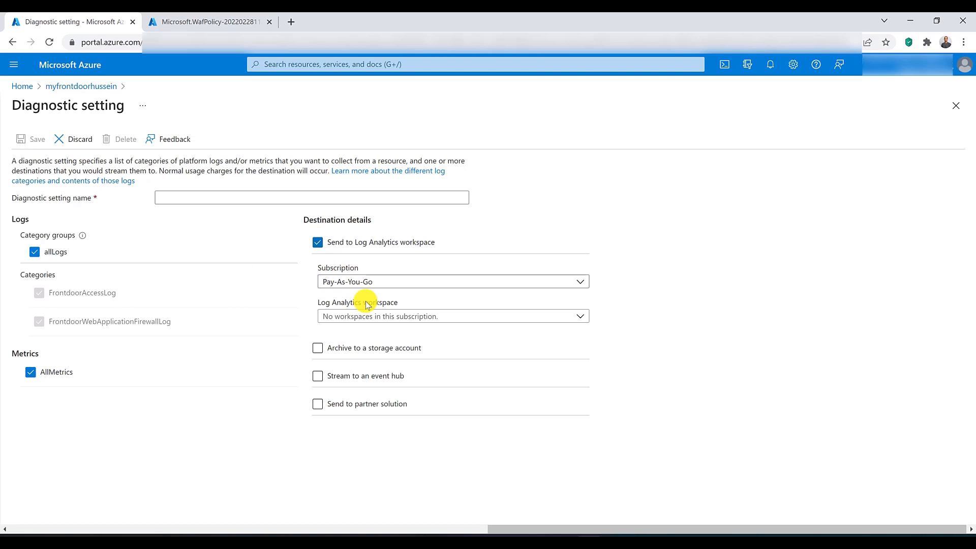
click(379, 318)
click(380, 320)
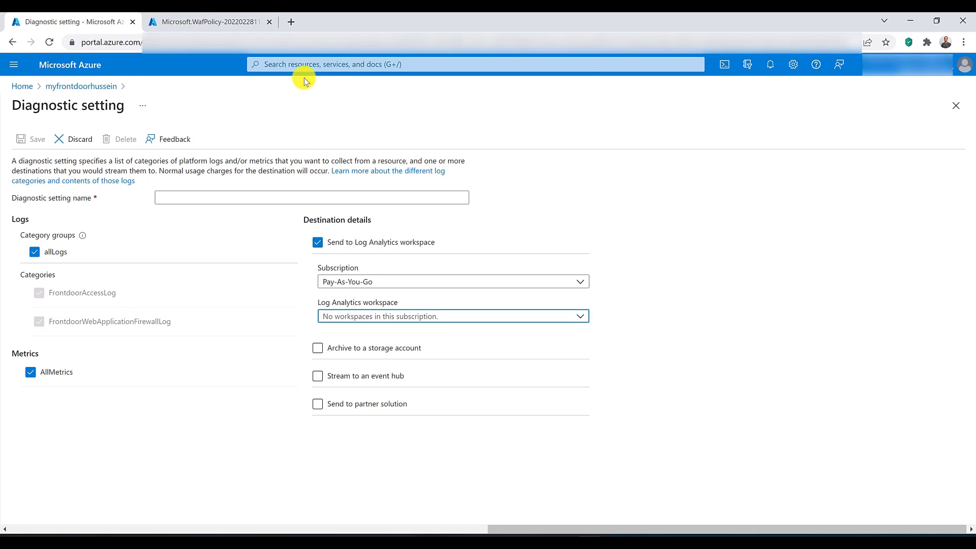
Step: Search the portal for Log Analytics workspaces and open that service in a separate browser tab
click(307, 62)
text(log)
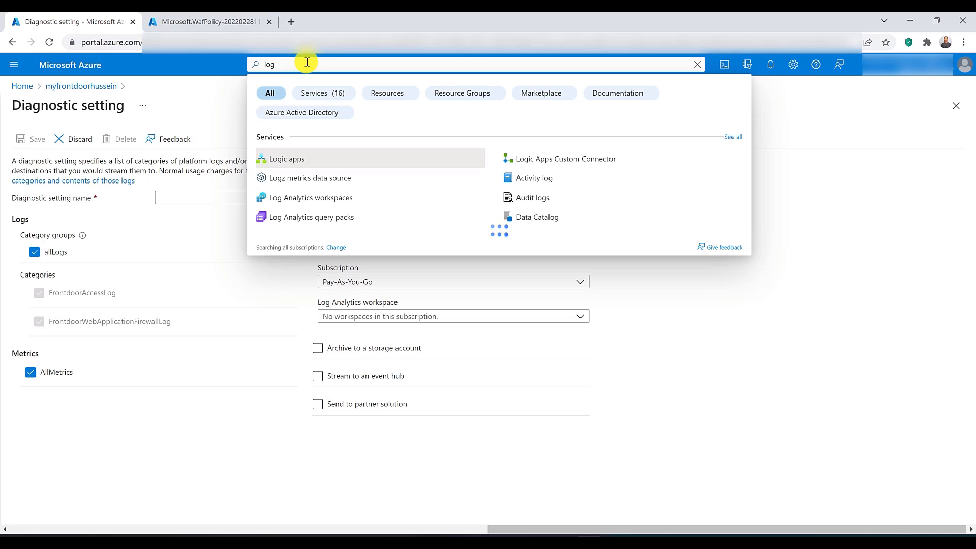
middle_click(314, 194)
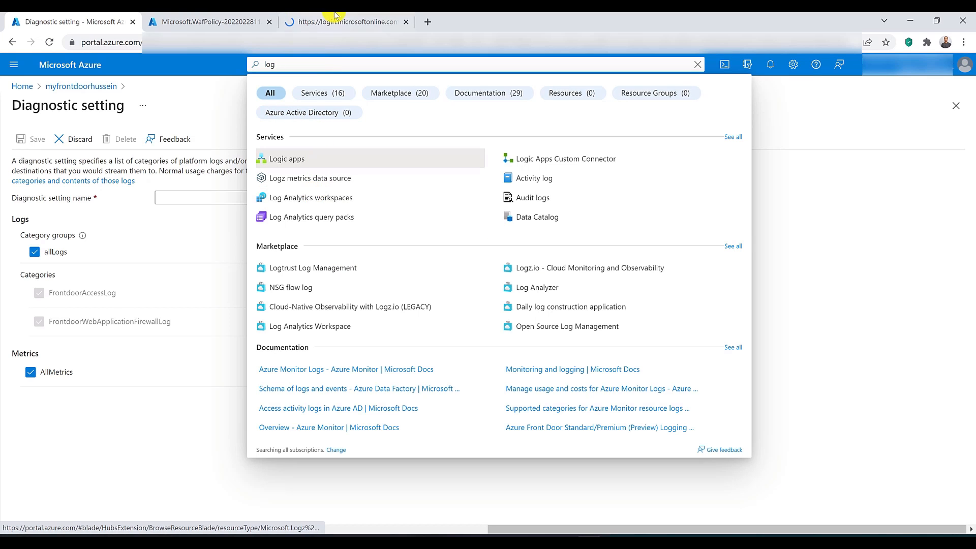
click(336, 17)
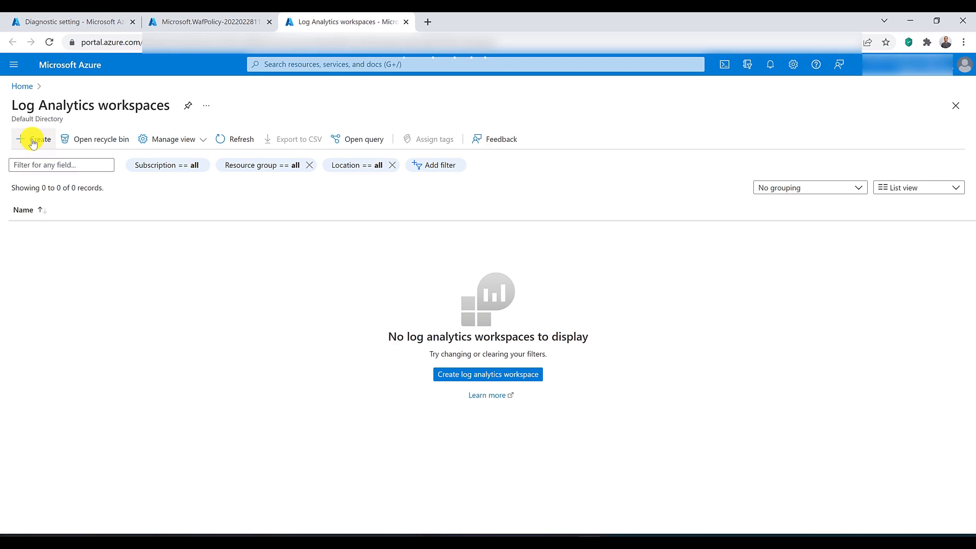
Step: Create a Log Analytics workspace named la-frontdoor in resource group RG-AU-East and region Australia East
click(33, 143)
click(413, 335)
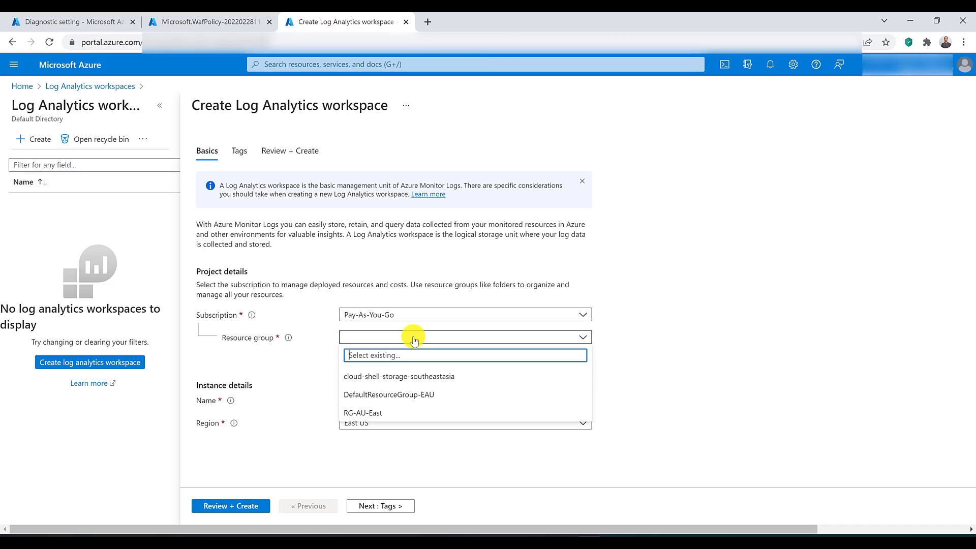
click(416, 405)
click(389, 400)
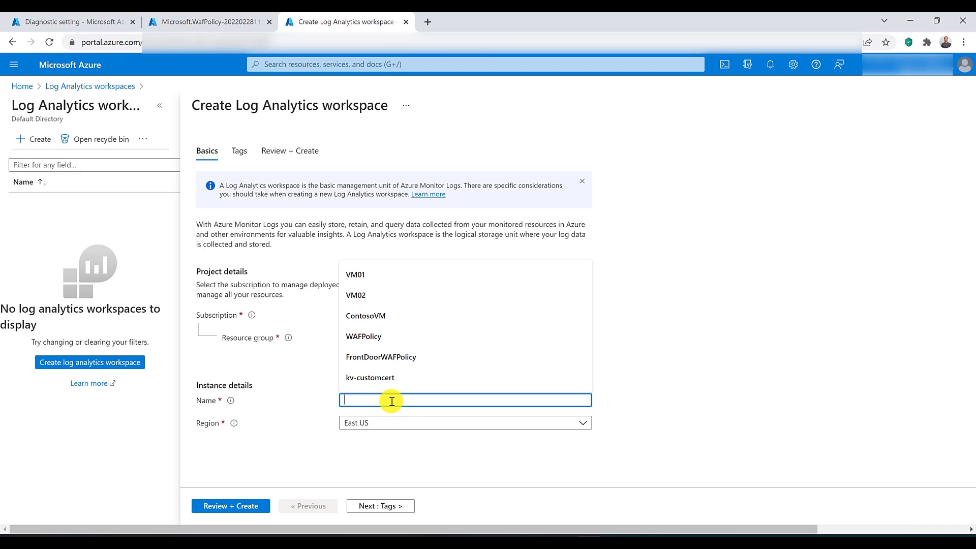
text(la-)
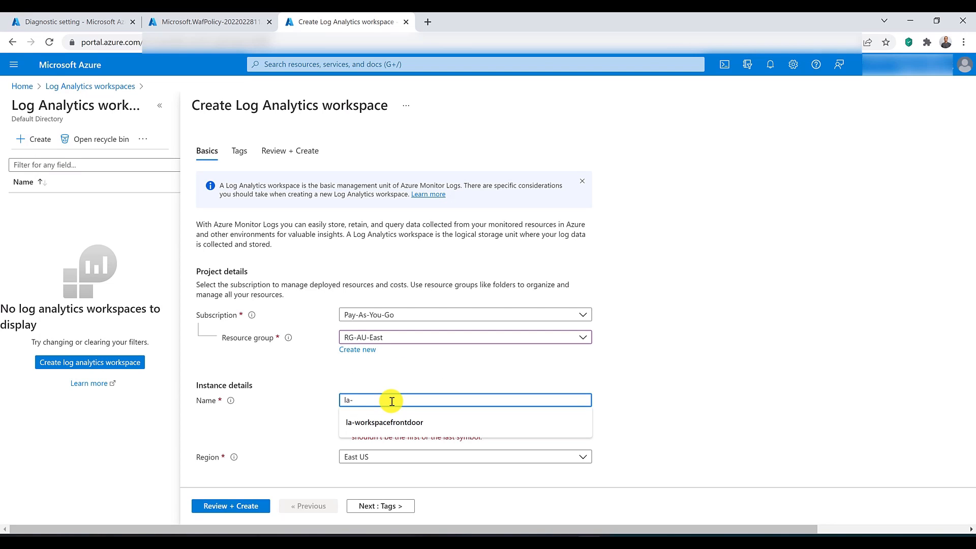
text(frontdoor)
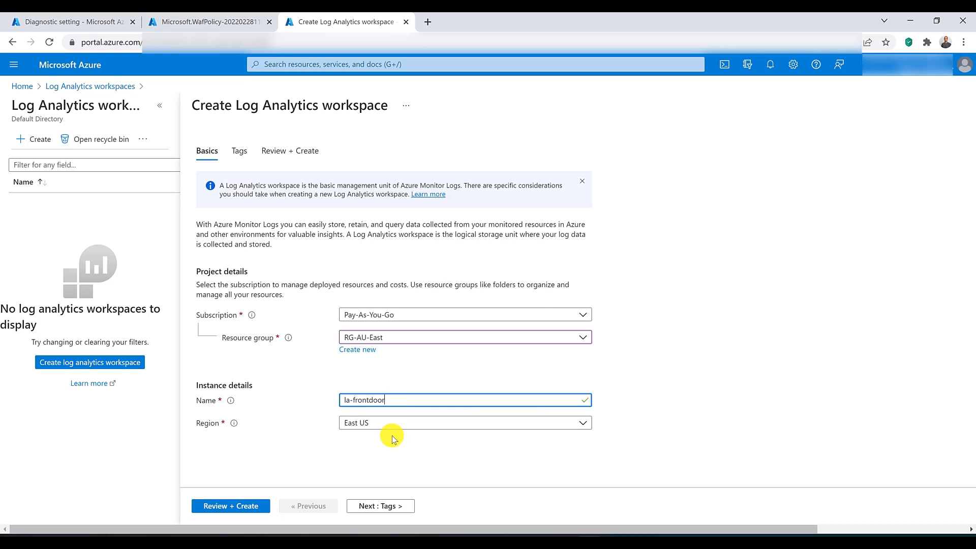
click(390, 423)
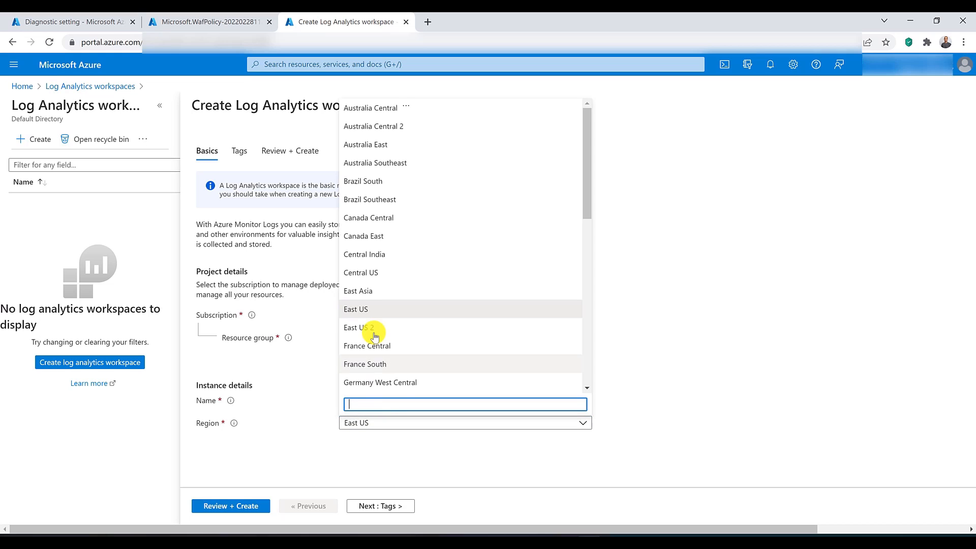
click(385, 146)
click(227, 506)
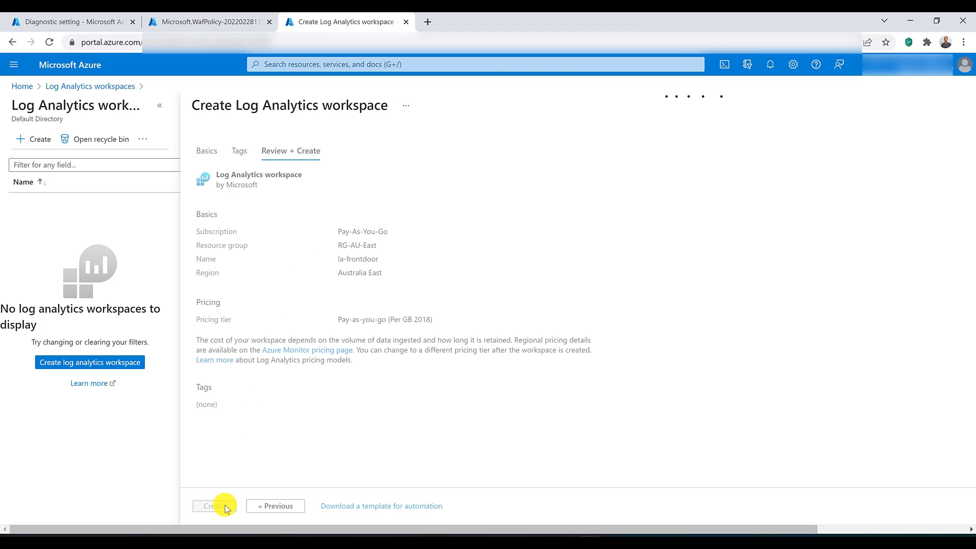
click(226, 507)
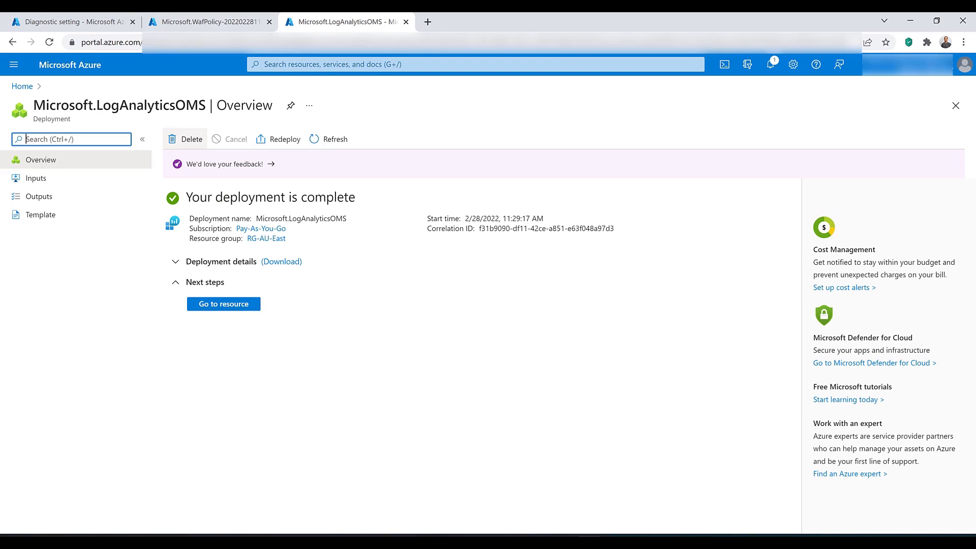
Step: Return to the Front Door's diagnostic settings, leaving the unsaved one, and start a new diagnostic setting
click(186, 17)
click(70, 18)
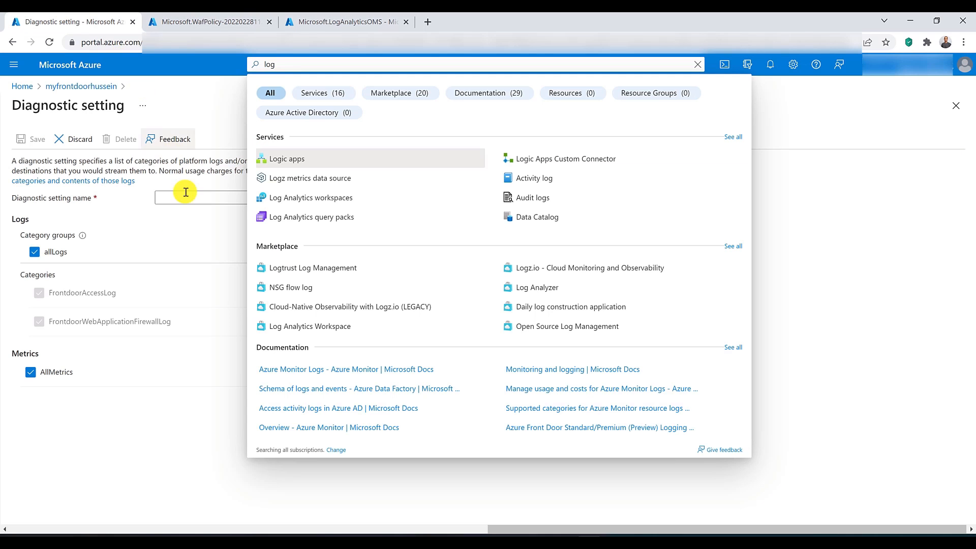
click(195, 233)
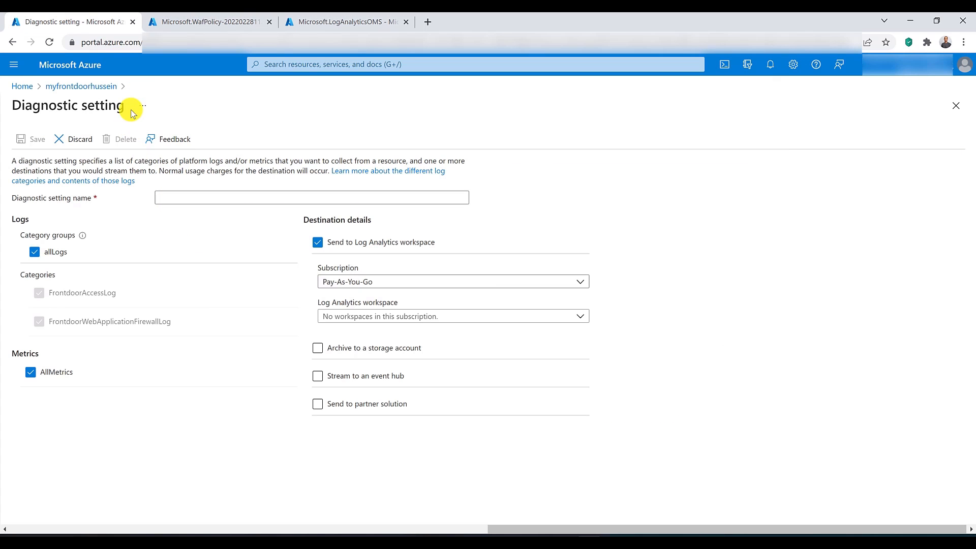
click(81, 86)
click(549, 106)
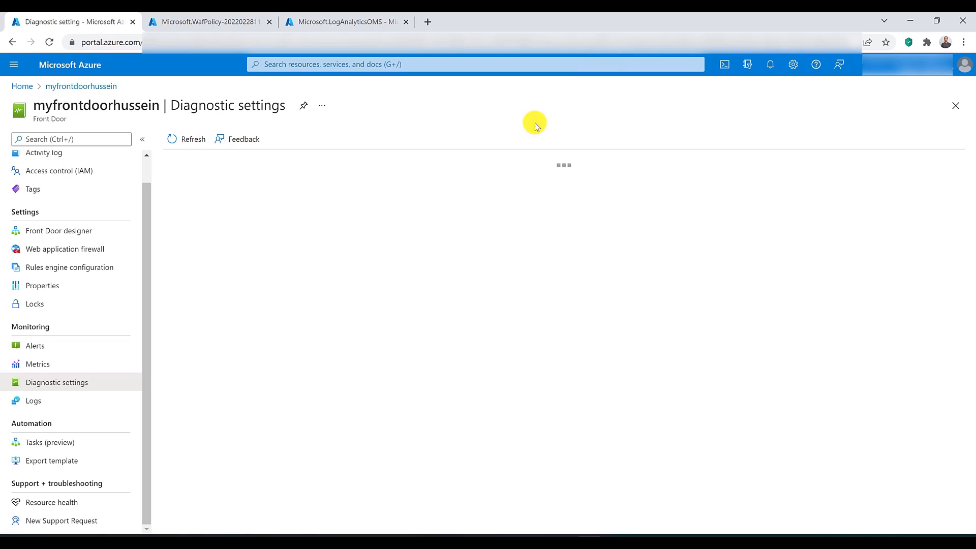
click(223, 246)
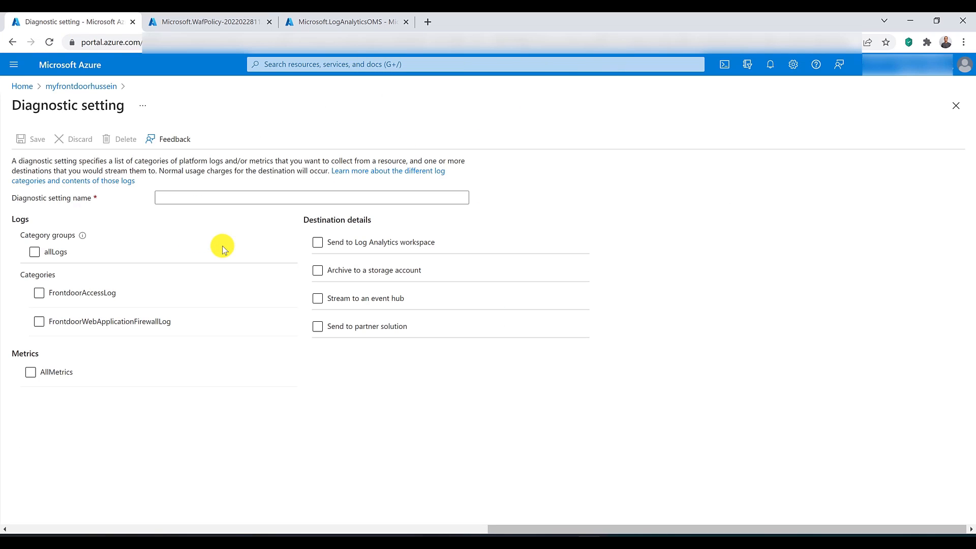
Step: Include allLogs and AllMetrics in the diagnostic setting and send them to the la-frontdoor Log Analytics workspace
click(50, 252)
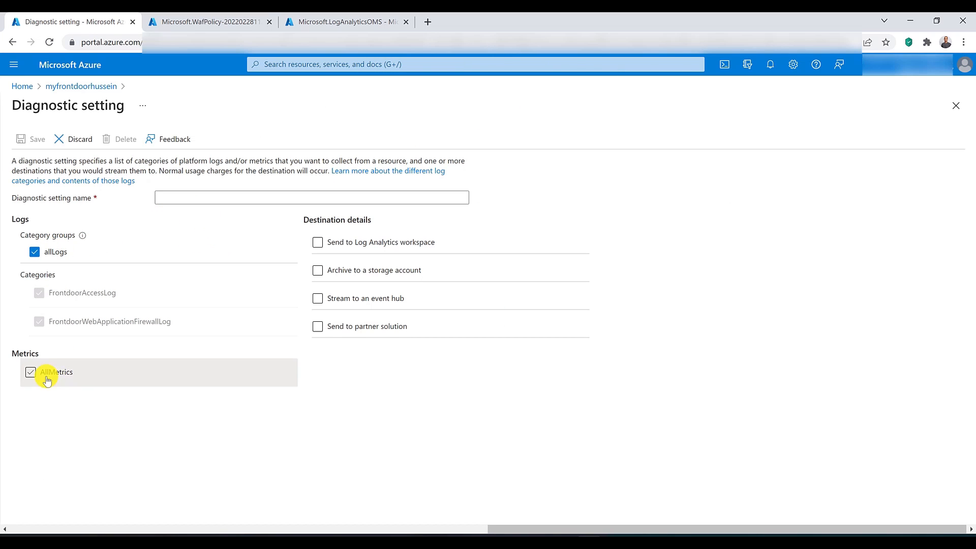
click(48, 376)
click(356, 246)
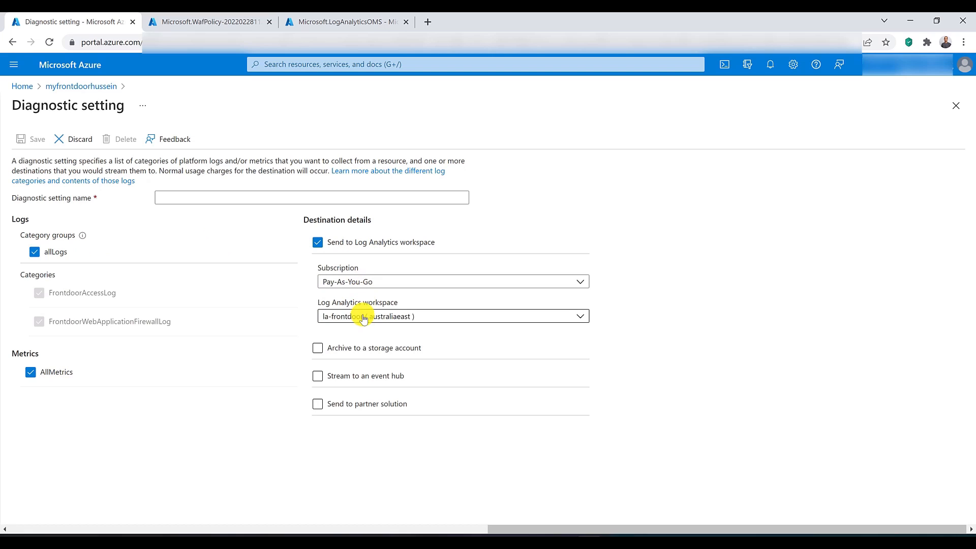
click(359, 317)
click(359, 319)
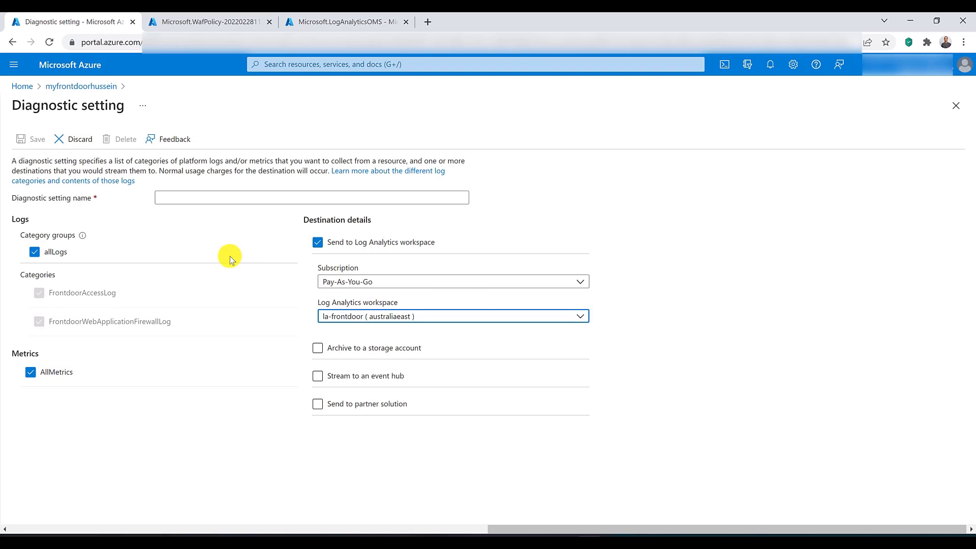
Step: Name the diagnostic setting MySettings, save it and return to the Front Door's diagnostic settings list
click(209, 193)
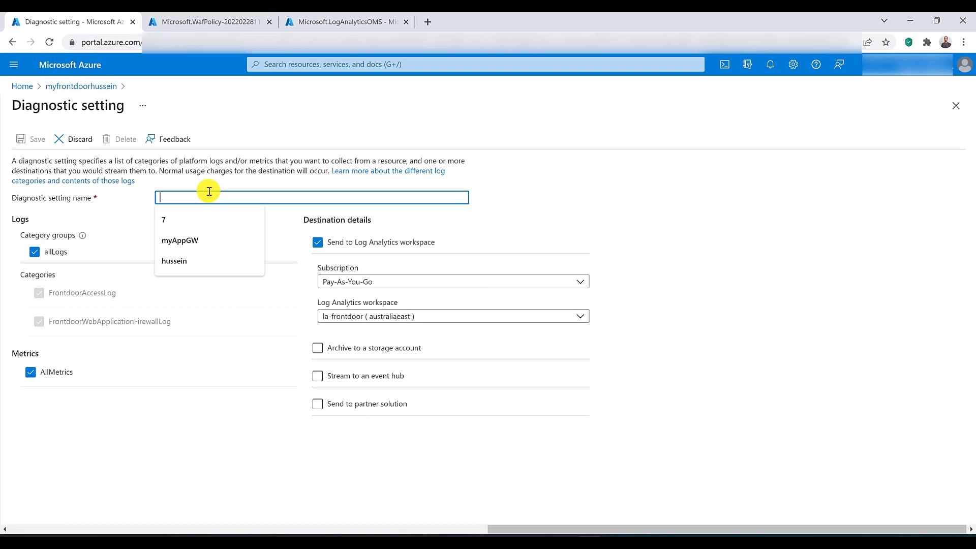
text(MySettings)
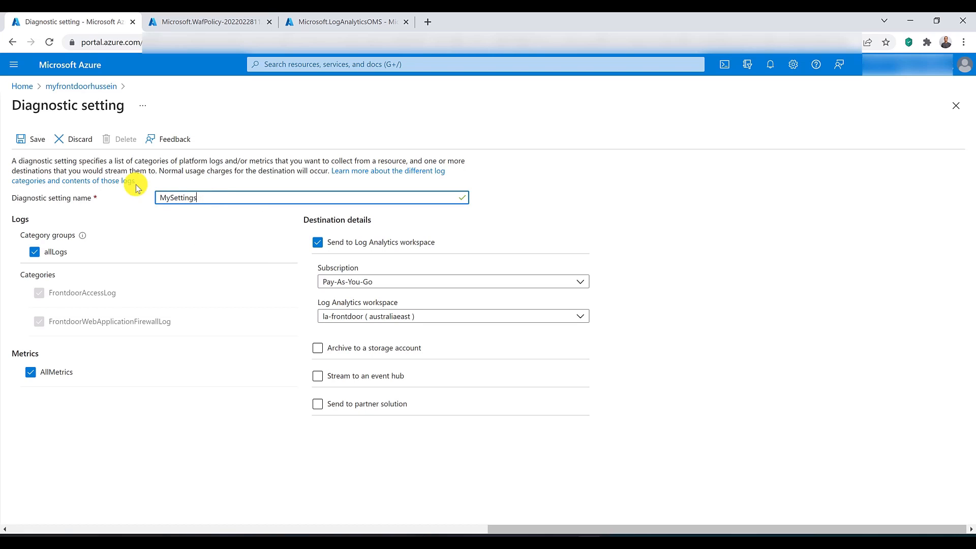
click(33, 140)
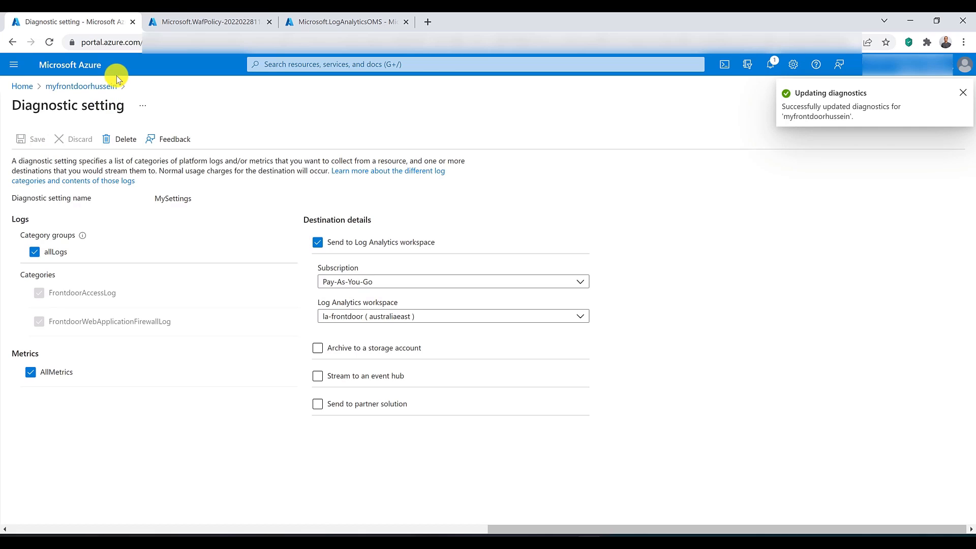
click(66, 87)
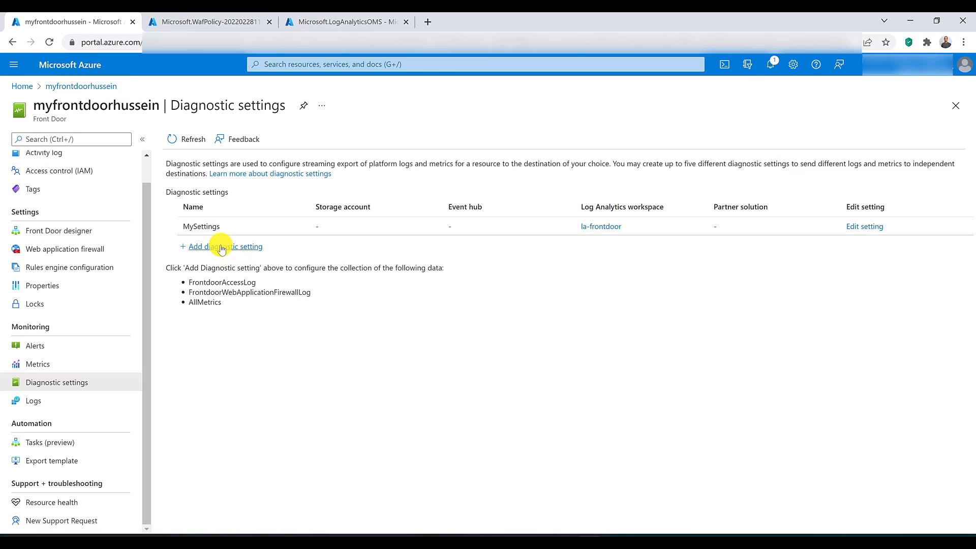
Step: Check the WAF policy deployment, return to the Front Door resource and open its web application firewall settings
click(201, 22)
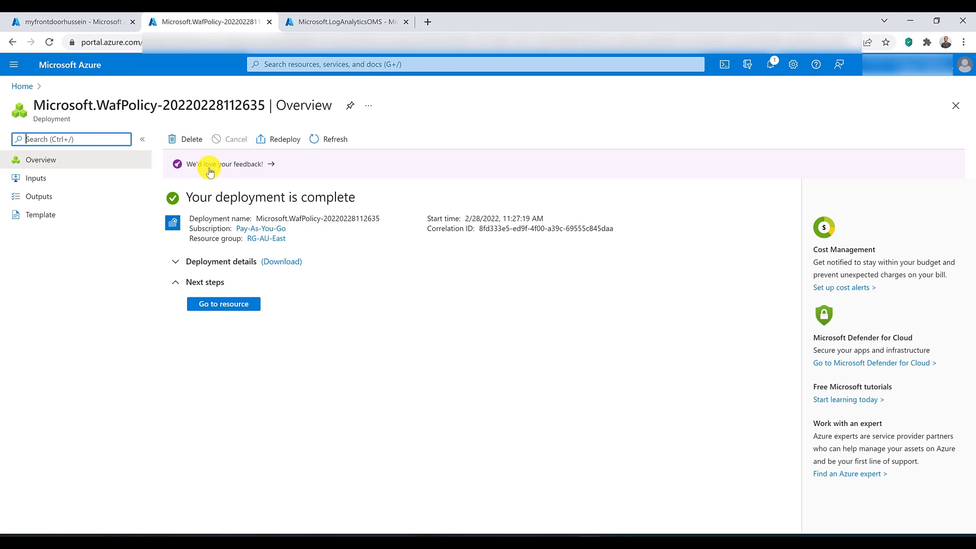
click(61, 22)
click(73, 250)
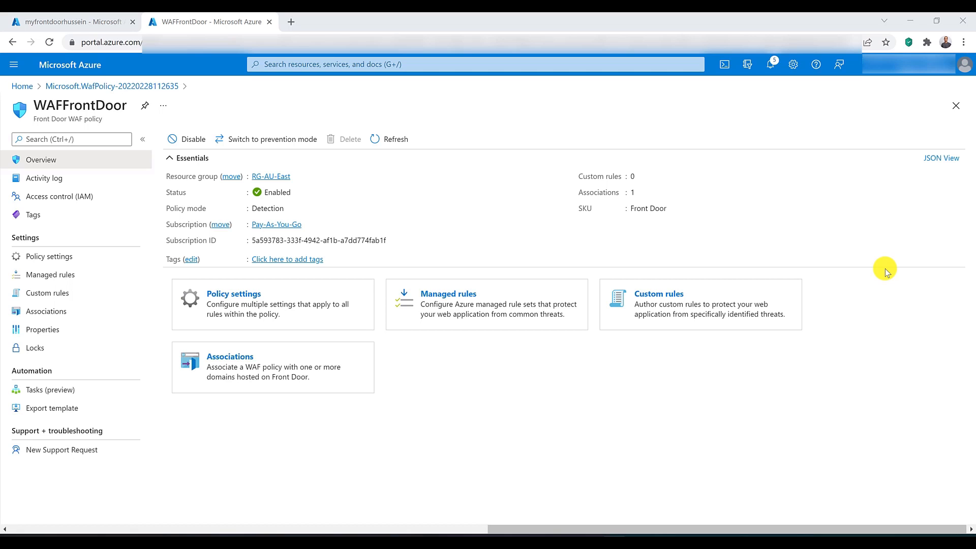
Step: Examine the WAFFrontDoor policy's managed rules and their groups and actions, from DefaultRuleSet_1.0 through Microsoft_BotManagerRuleSet_1.0
click(68, 281)
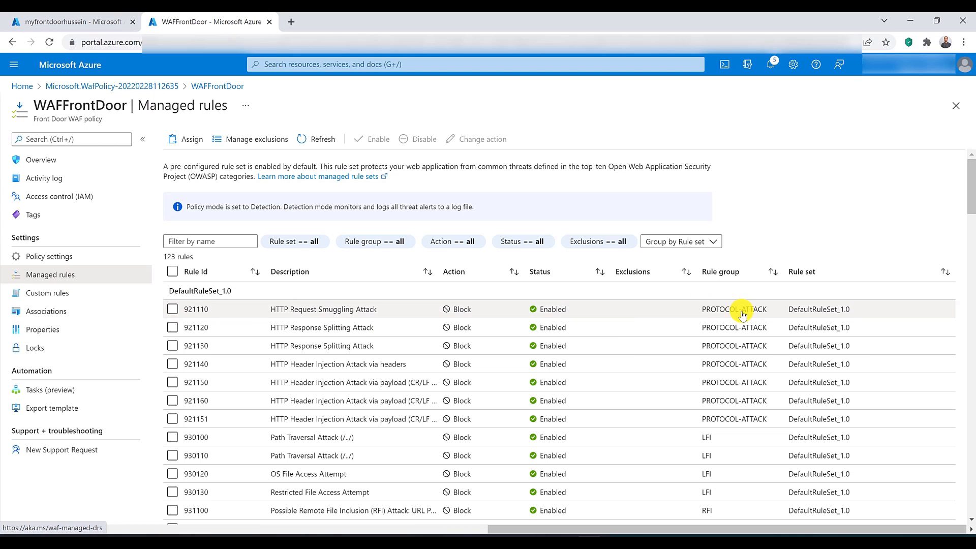
scroll(743, 315, down, 1)
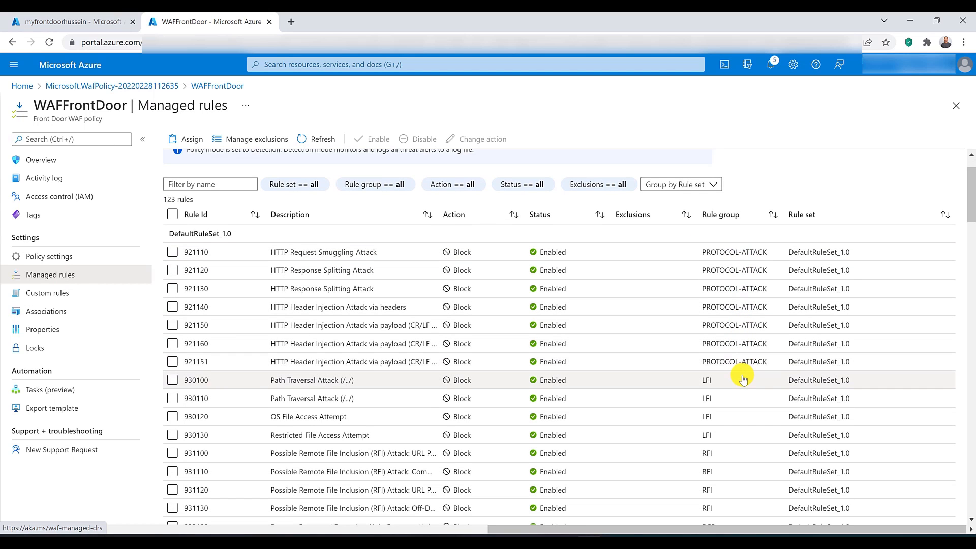
scroll(742, 379, down, 2)
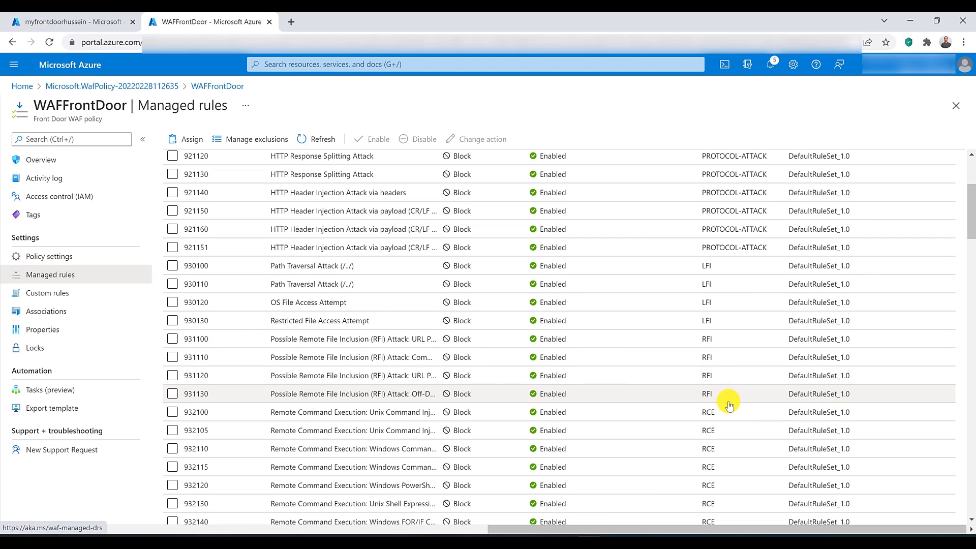
scroll(732, 363, down, 1)
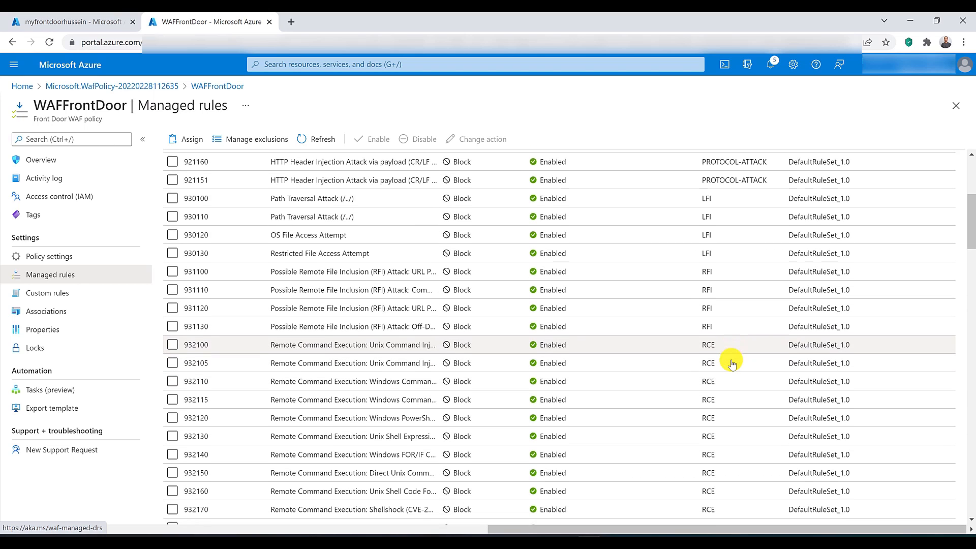
scroll(732, 363, down, 3)
scroll(733, 364, down, 1)
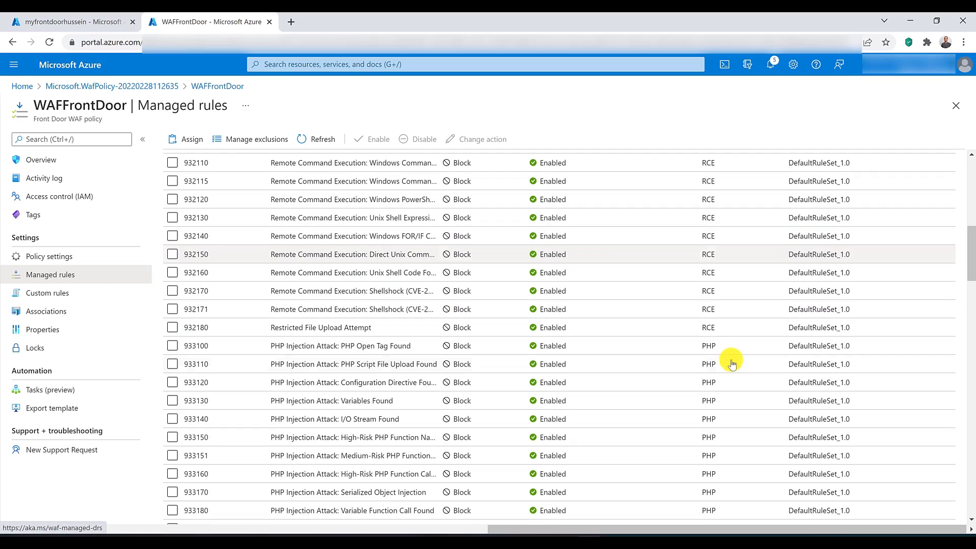
scroll(732, 363, down, 3)
scroll(732, 363, down, 2)
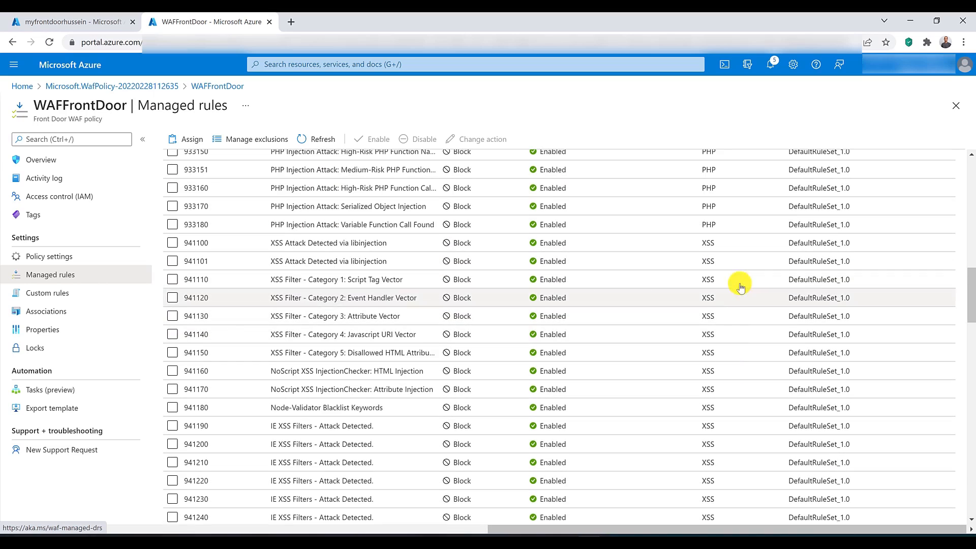
scroll(738, 370, down, 5)
scroll(738, 370, down, 4)
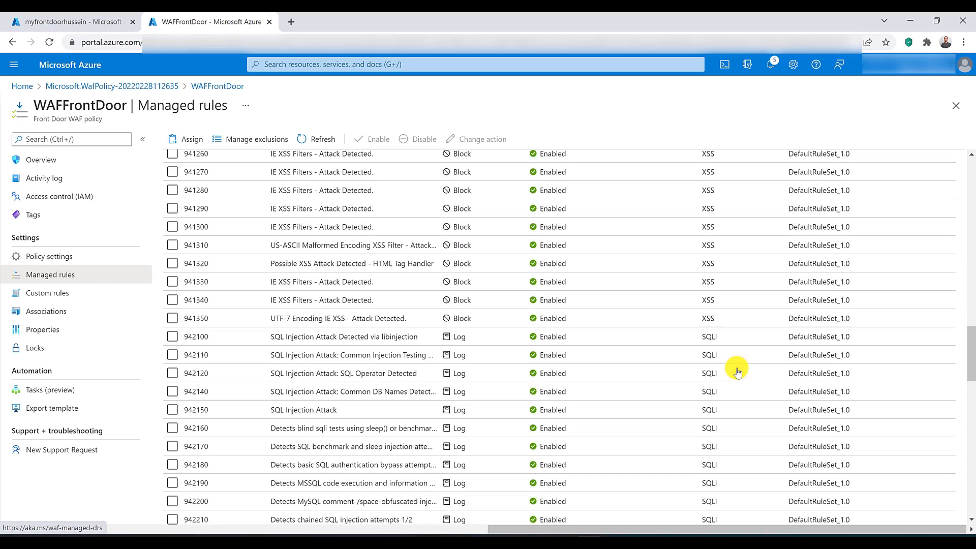
scroll(740, 343, down, 4)
scroll(741, 341, down, 8)
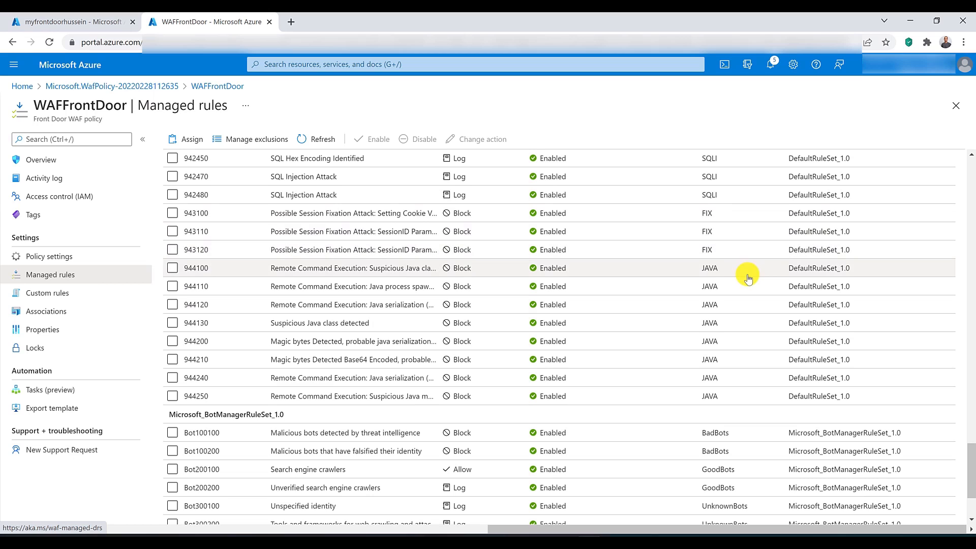
scroll(746, 336, down, 2)
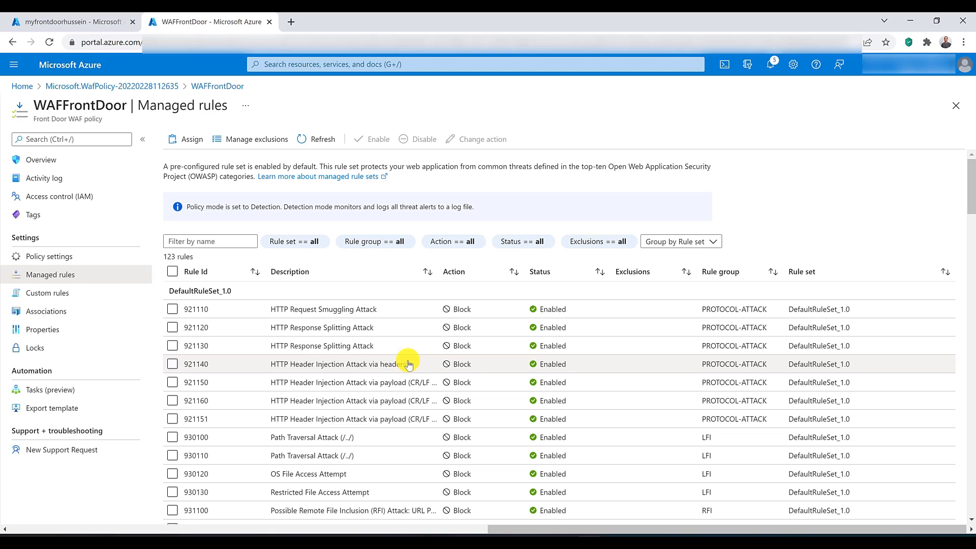
Step: Examine the actions available for managed rule 921110, including the redirect URL form, and cancel the redirect
click(173, 309)
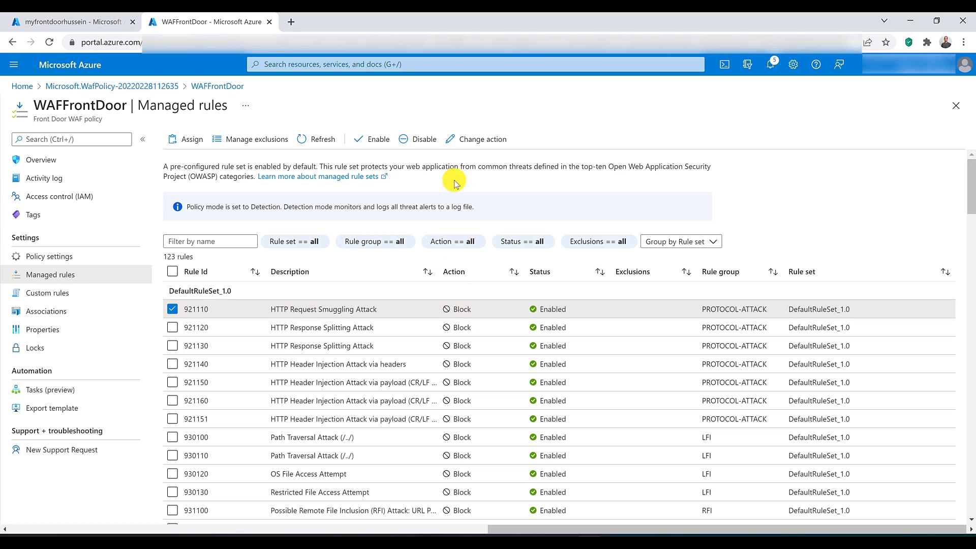
click(473, 139)
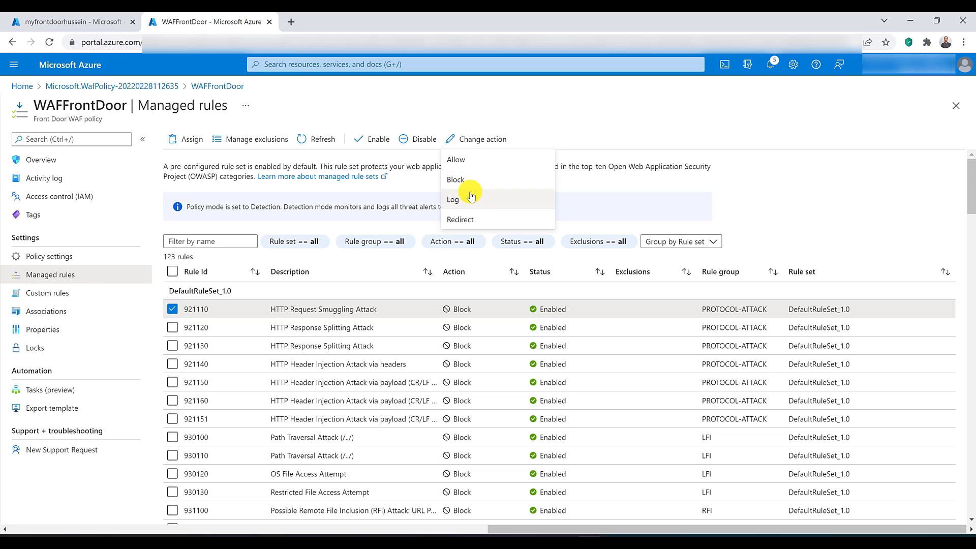
click(467, 220)
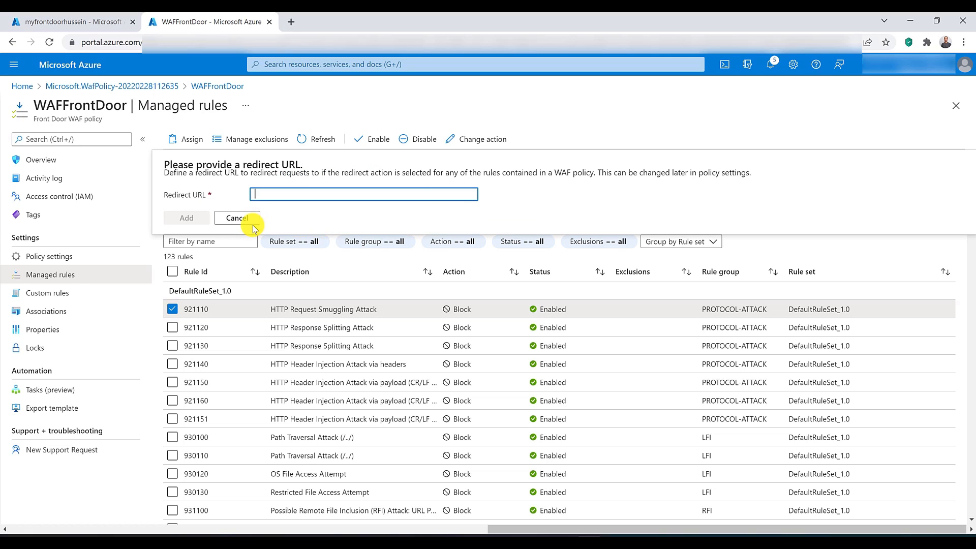
click(238, 217)
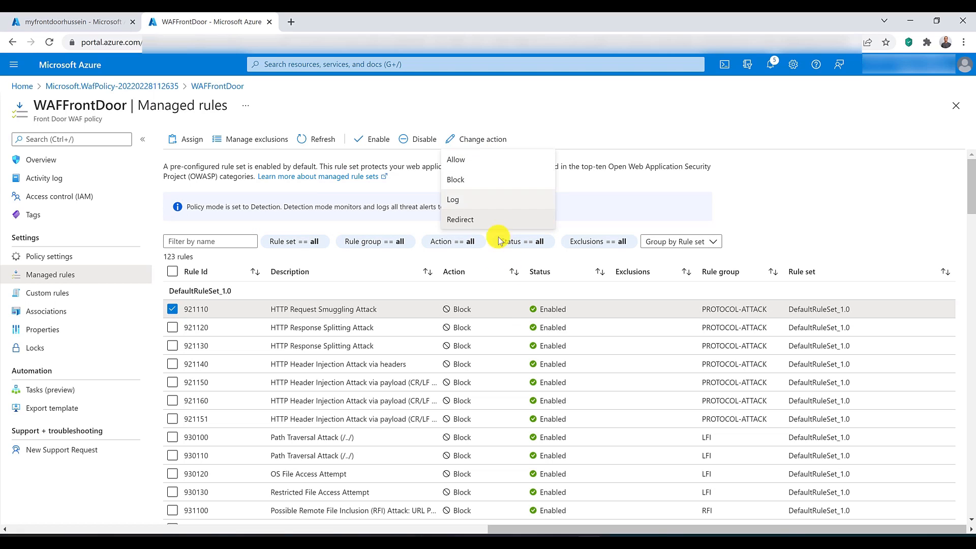
click(486, 313)
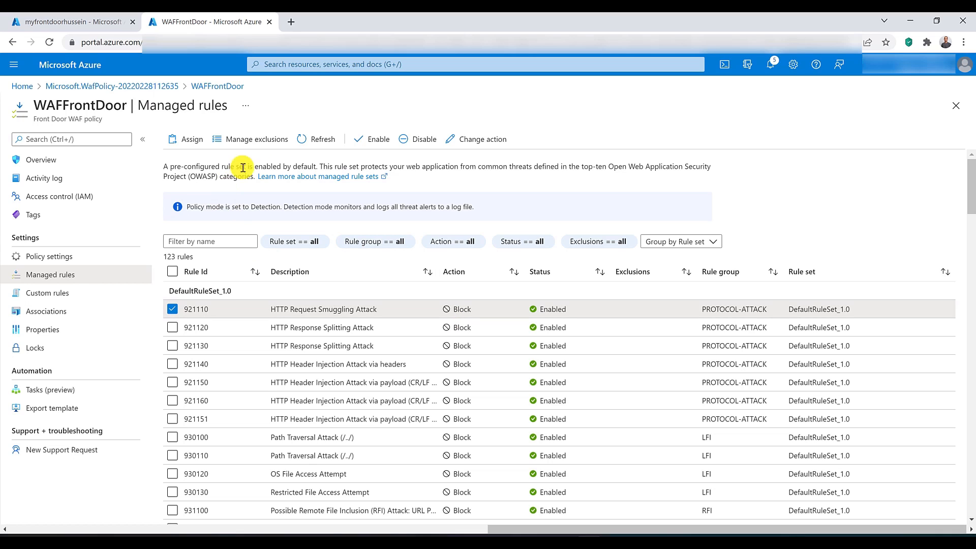
Step: Start a managed rule exclusion for DefaultRuleSet_1.0, rule group SQLI, rule 942150 SQL Injection Attack
click(265, 143)
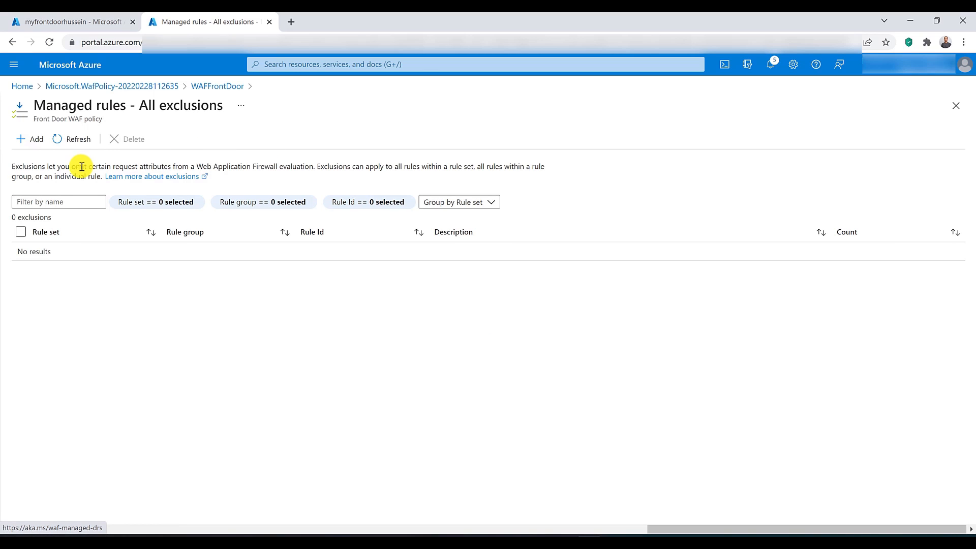
click(31, 140)
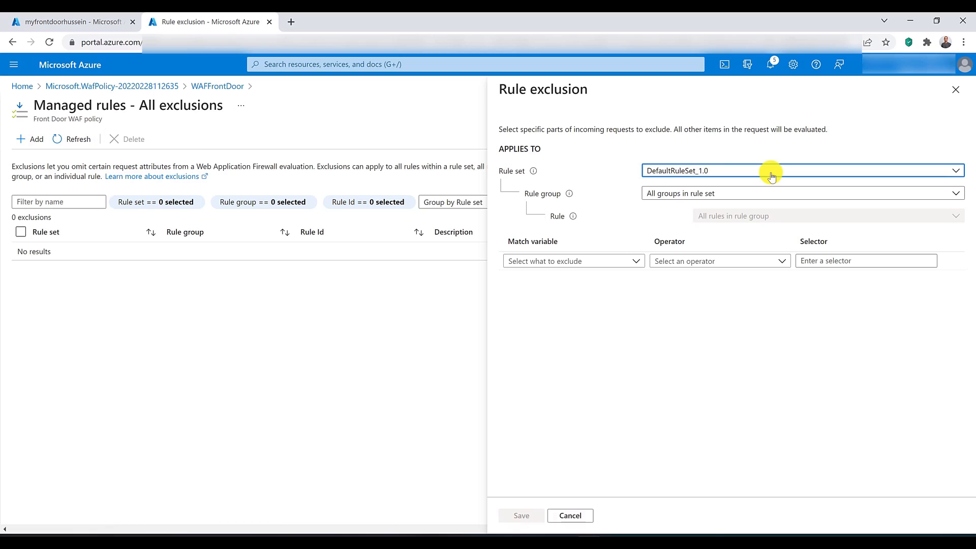
click(768, 193)
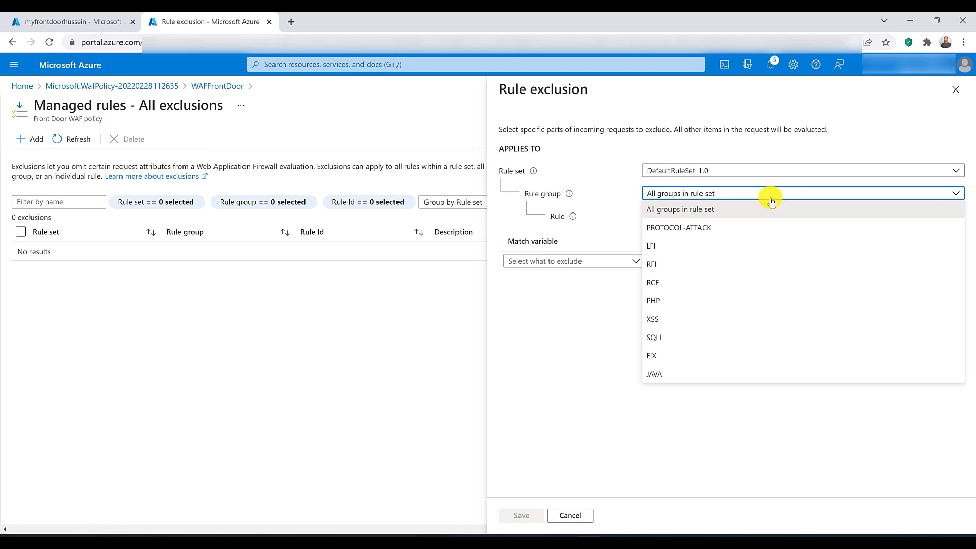
click(755, 341)
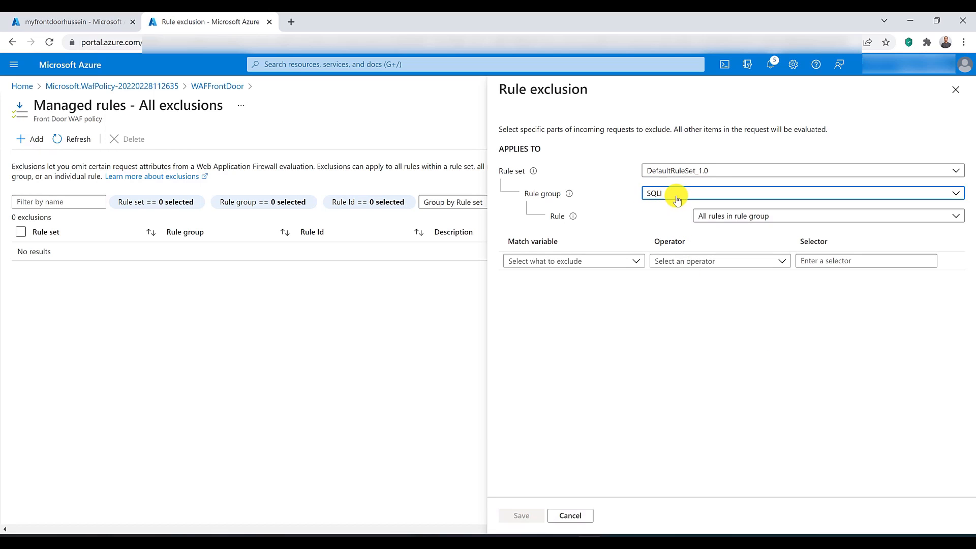
click(737, 216)
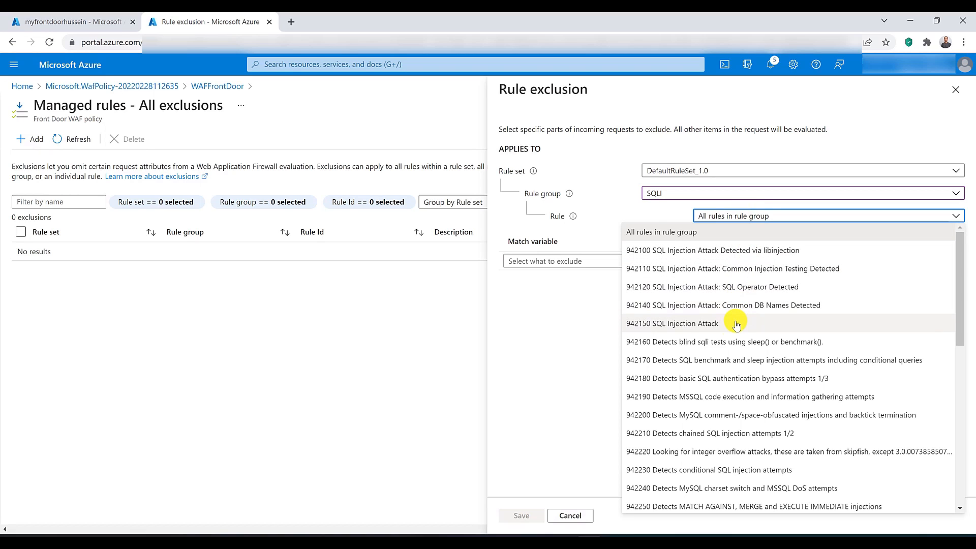
click(714, 326)
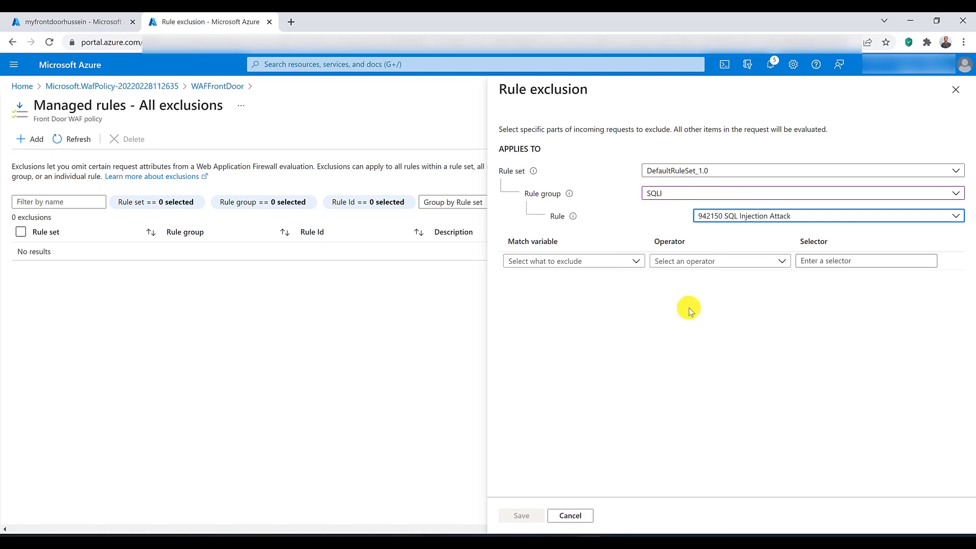
Step: Set the exclusion to match a Request header name that starts with sql, and save it
click(631, 261)
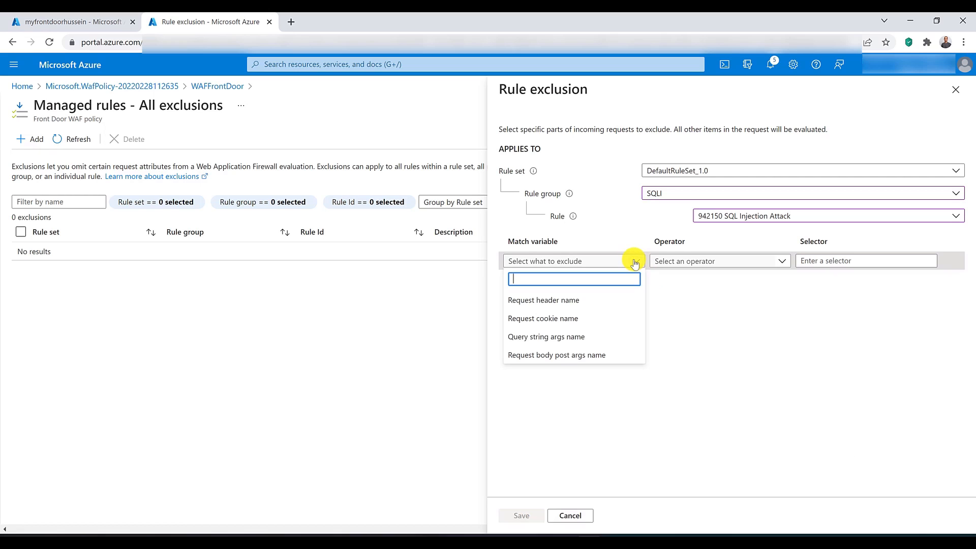
click(602, 301)
click(686, 261)
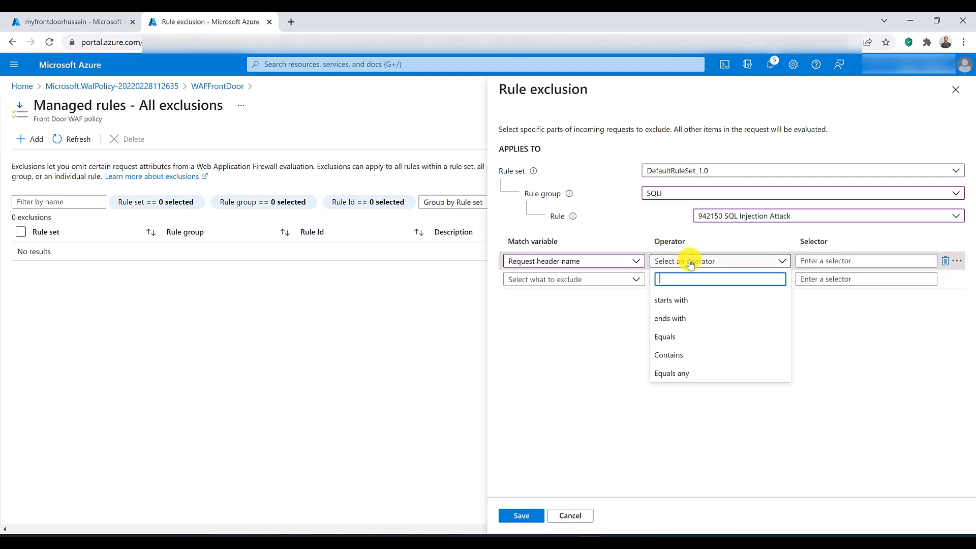
click(692, 304)
click(818, 260)
text(sql=)
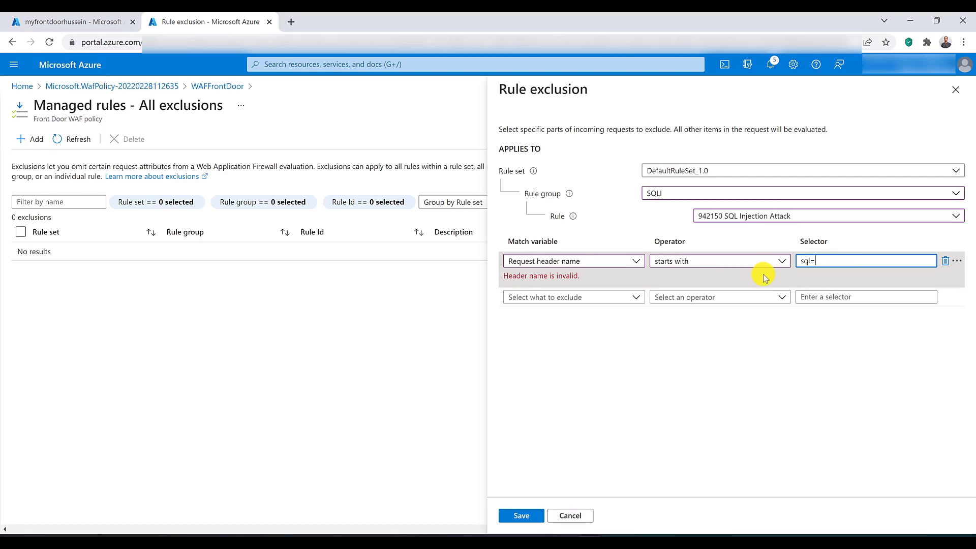
key(BackSpace)
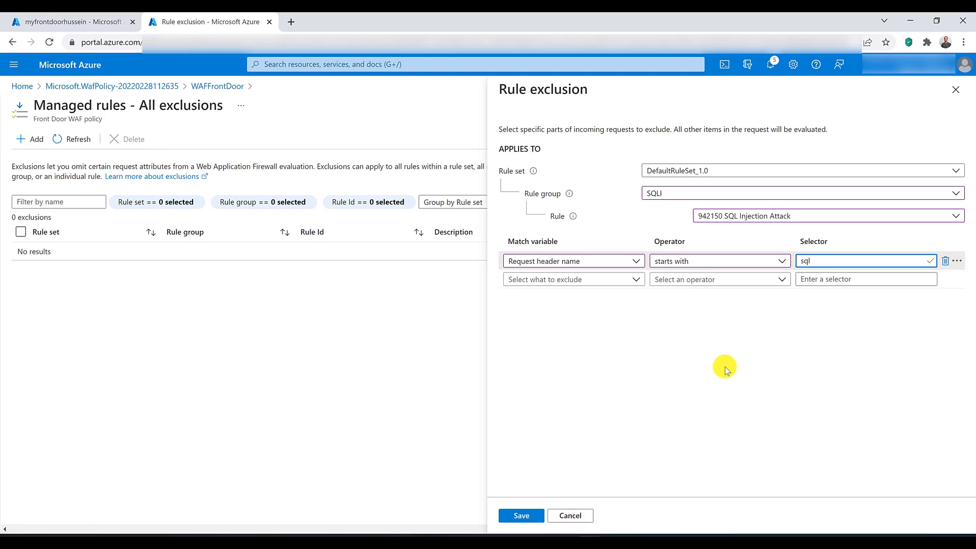
click(523, 516)
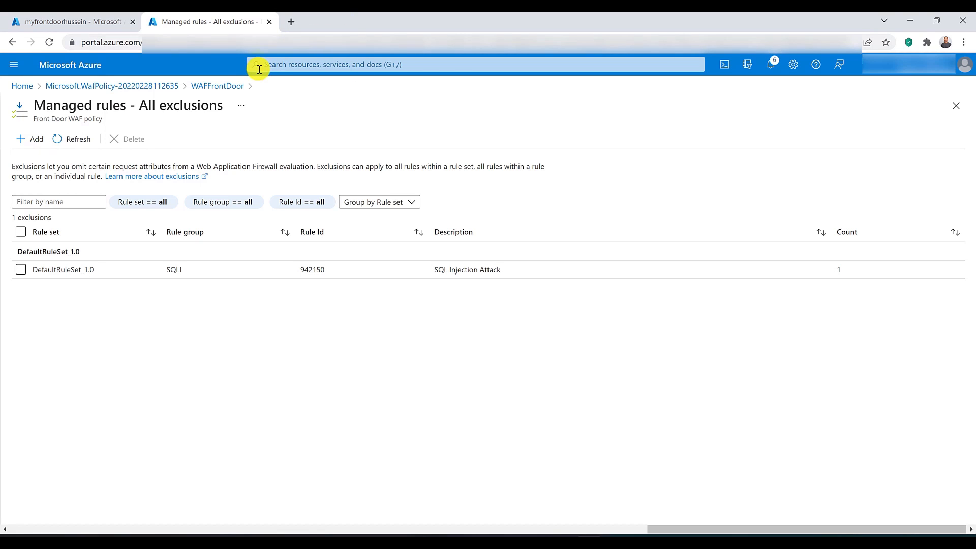
Step: Return to WAFFrontDoor's managed rules and review the default and additional rule sets available for assignment
click(231, 86)
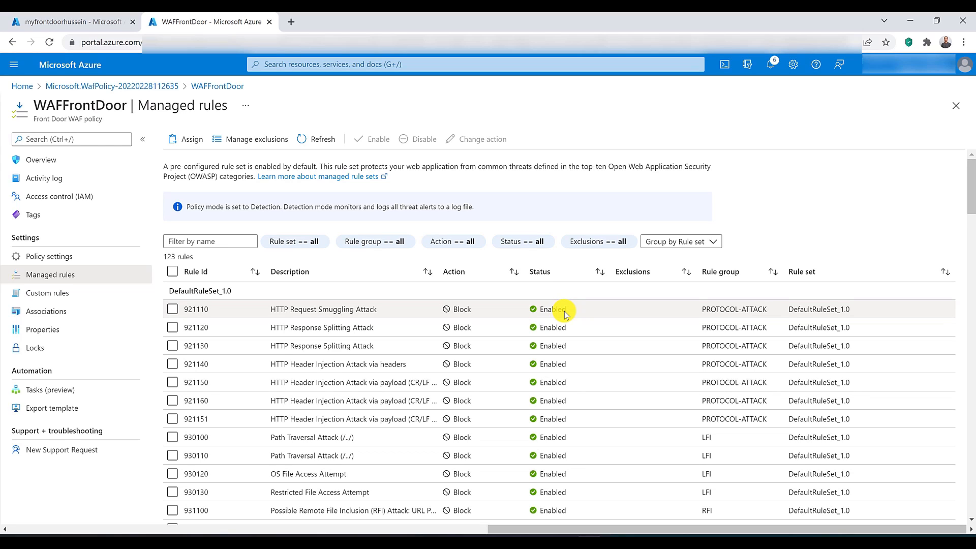
click(194, 139)
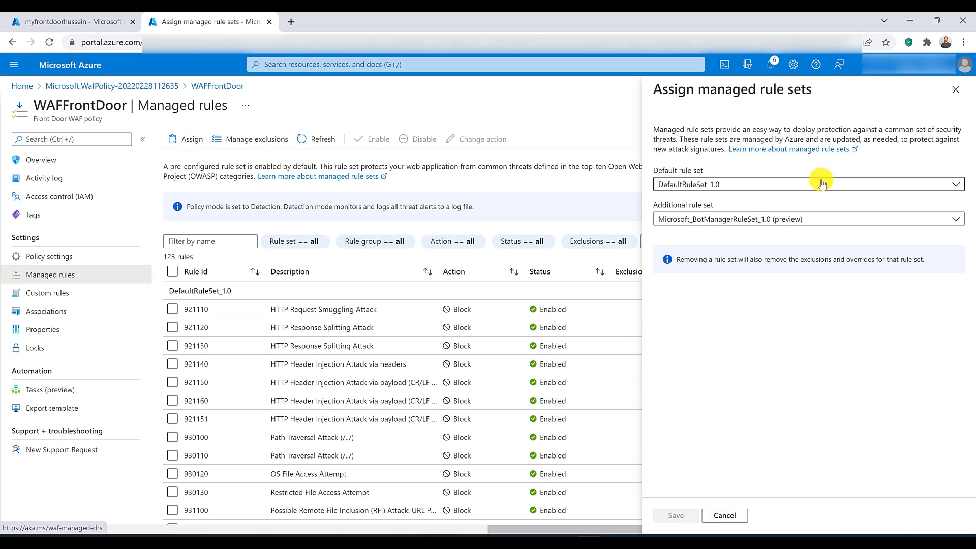
click(824, 183)
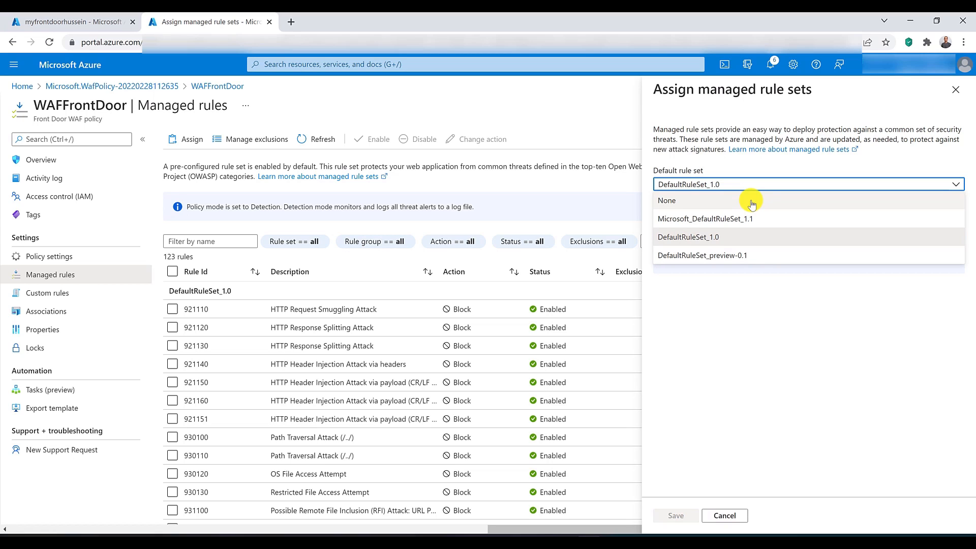
click(730, 166)
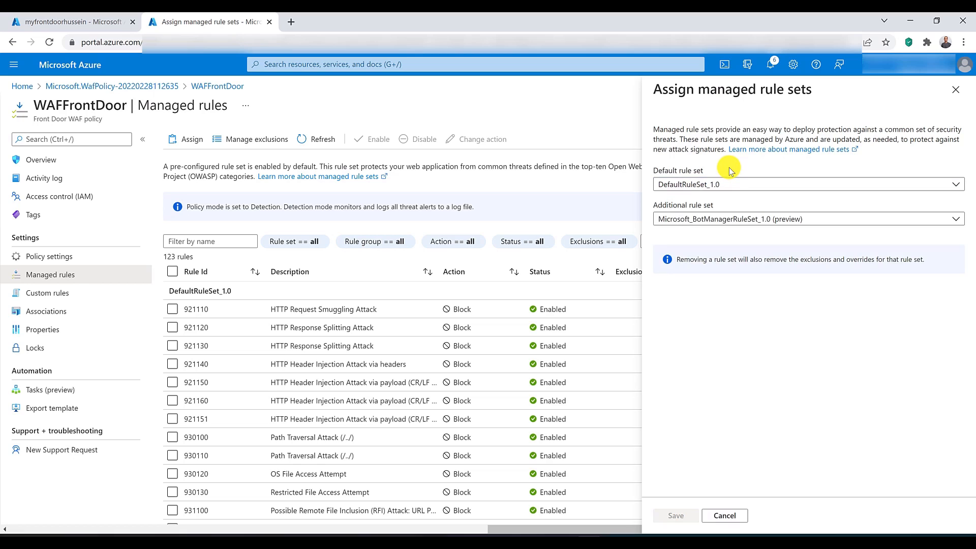
click(731, 219)
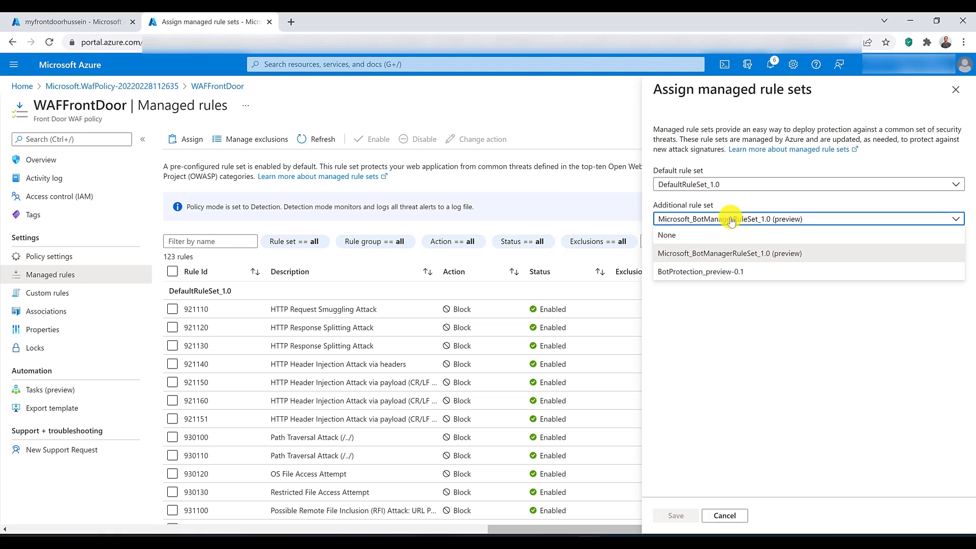
click(325, 163)
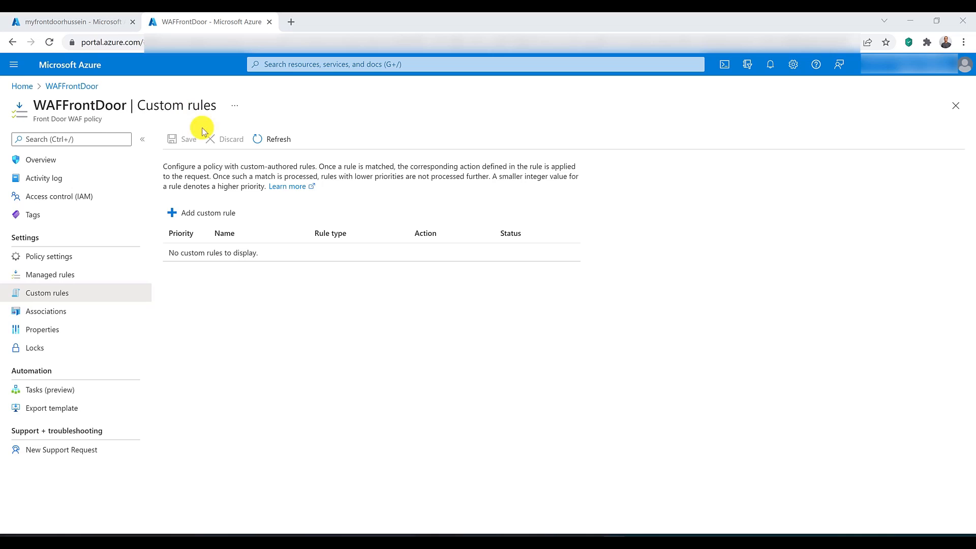
Step: Start a custom rule in the WAFFrontDoor policy named location with priority 1
click(199, 216)
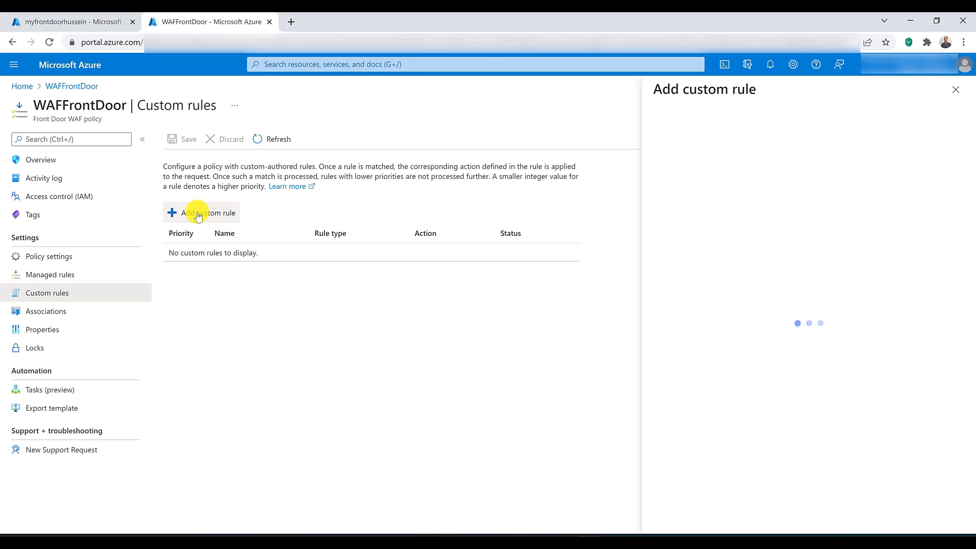
click(853, 168)
click(744, 213)
click(825, 161)
text(location)
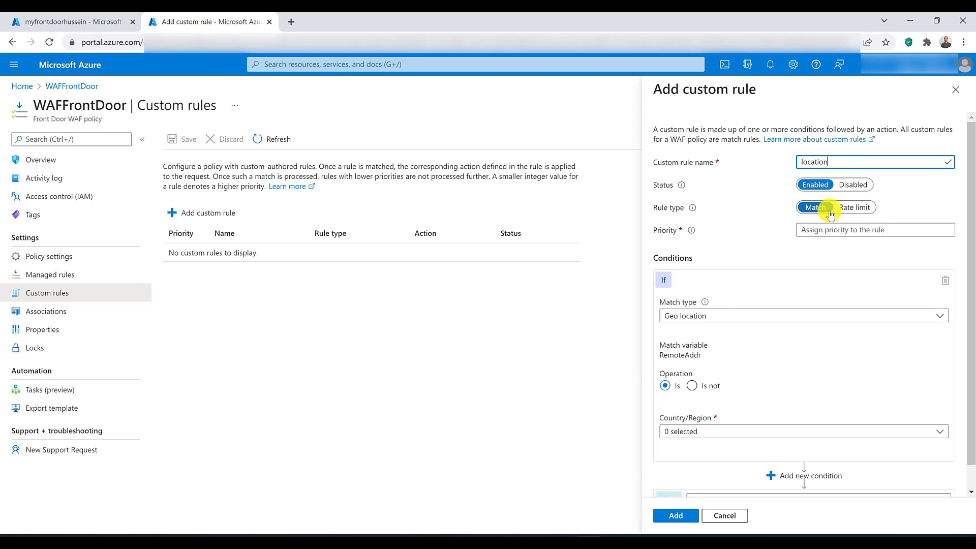
mouse_move(694, 233)
click(836, 230)
text(1)
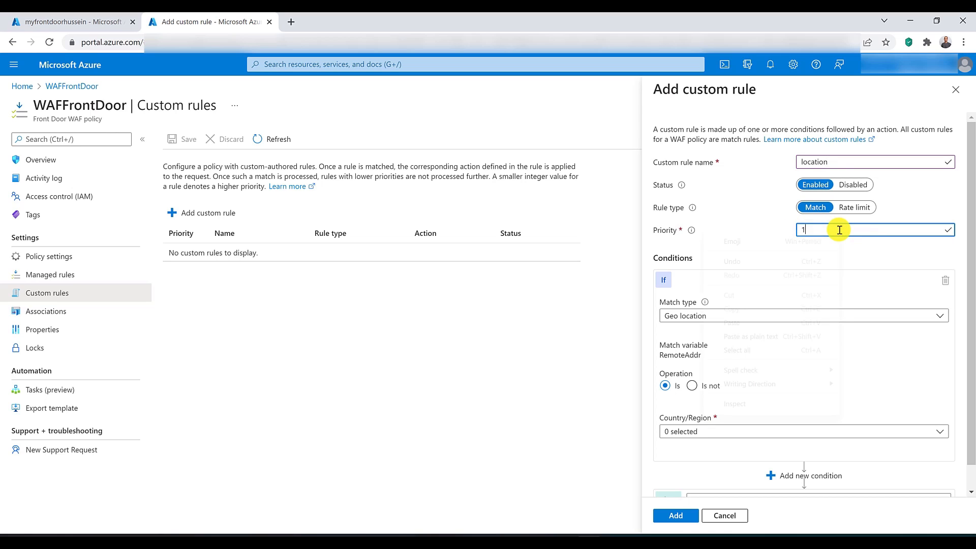
right_click(839, 230)
click(748, 220)
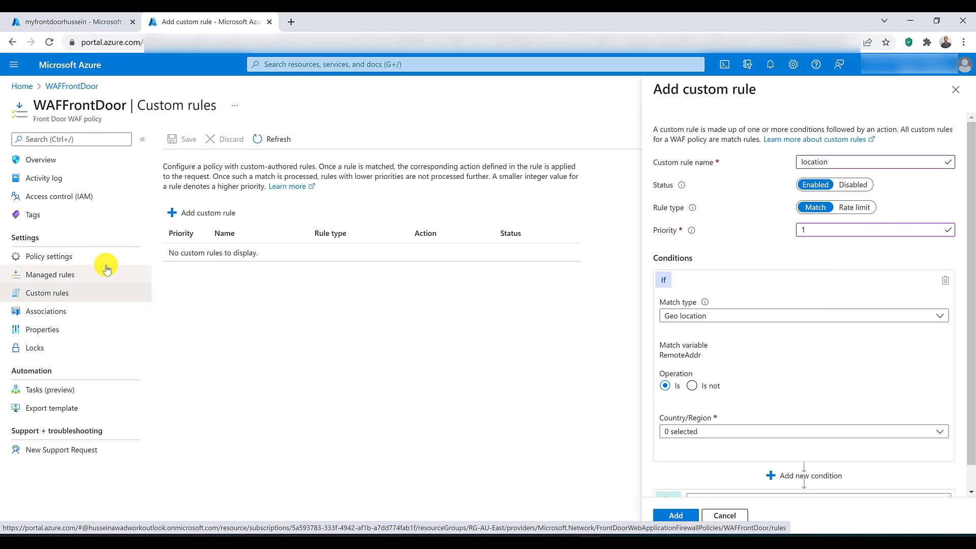
Step: Select Australia as the country/region in the location rule's geo location condition and add the rule
scroll(776, 277, down, 1)
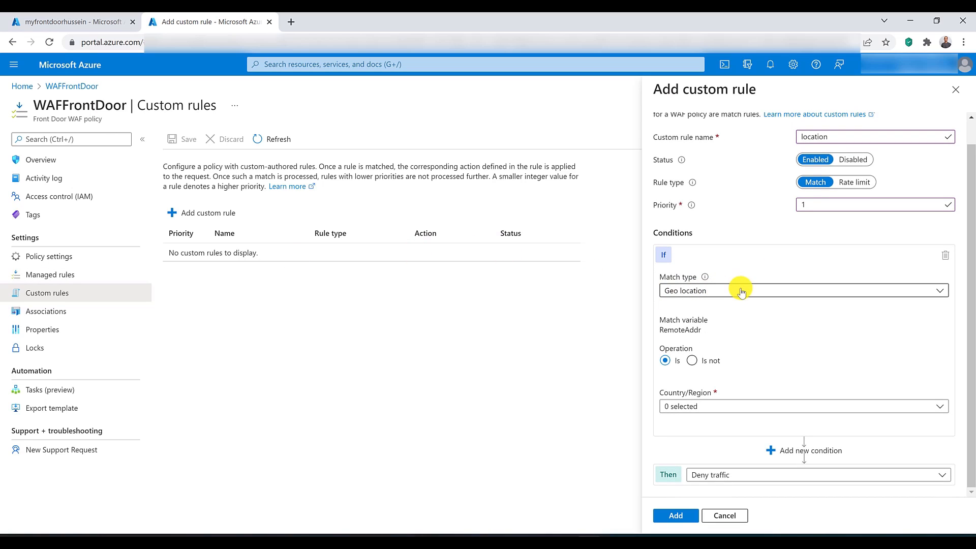
click(735, 407)
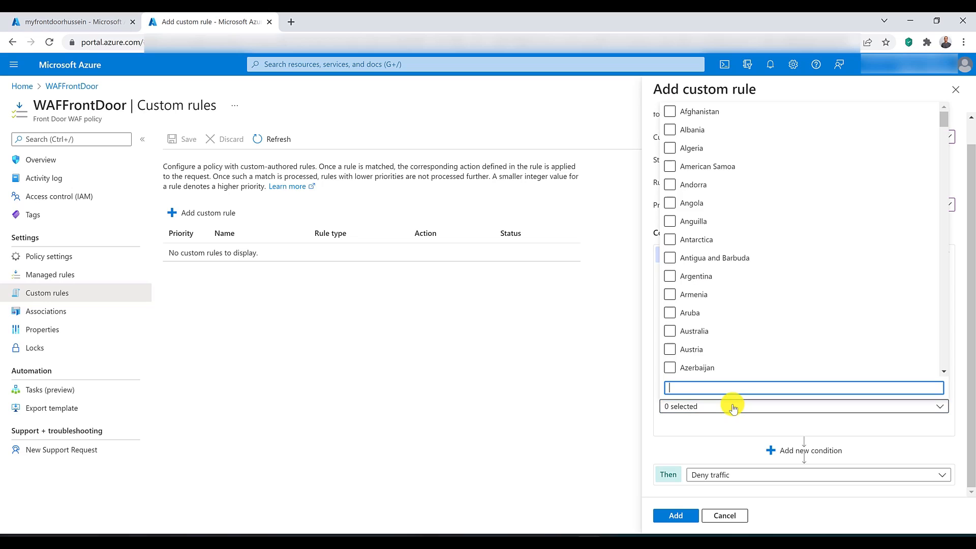
click(669, 332)
click(651, 418)
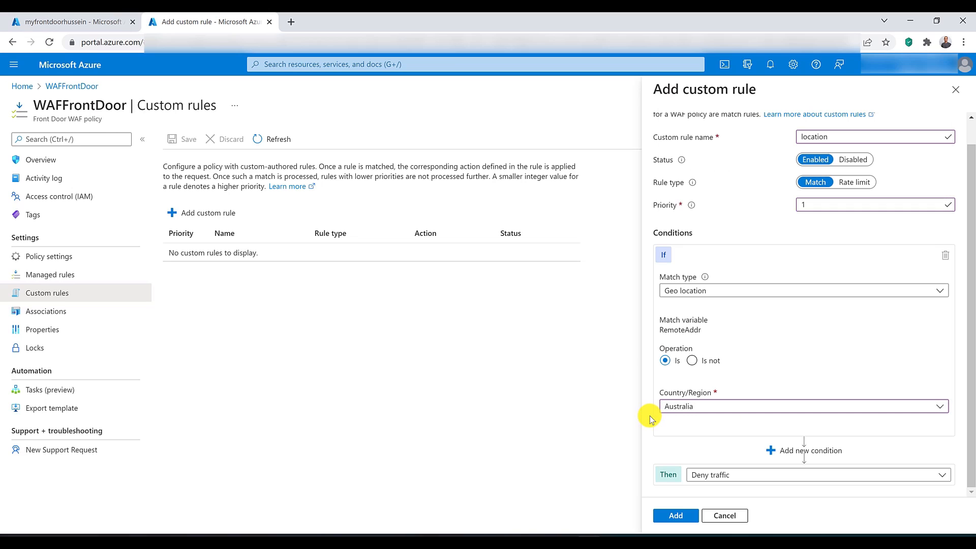
click(675, 516)
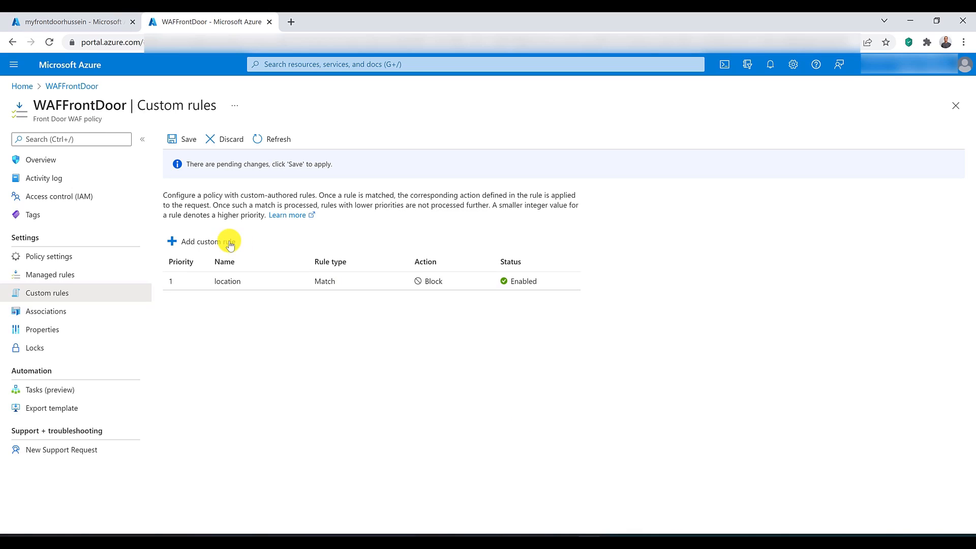
Step: Start a second custom rule named location2 with priority 2
click(209, 241)
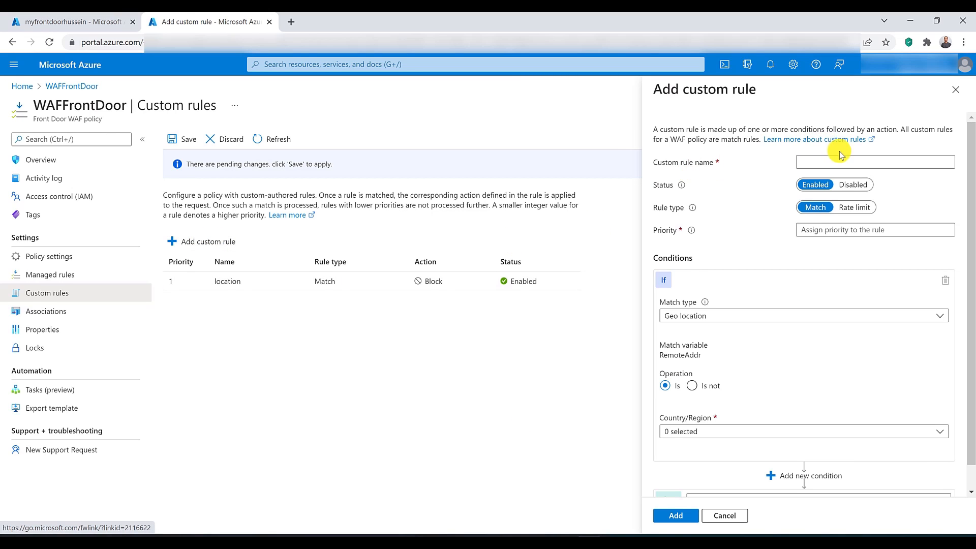
click(840, 161)
text(location2)
click(818, 235)
text(2)
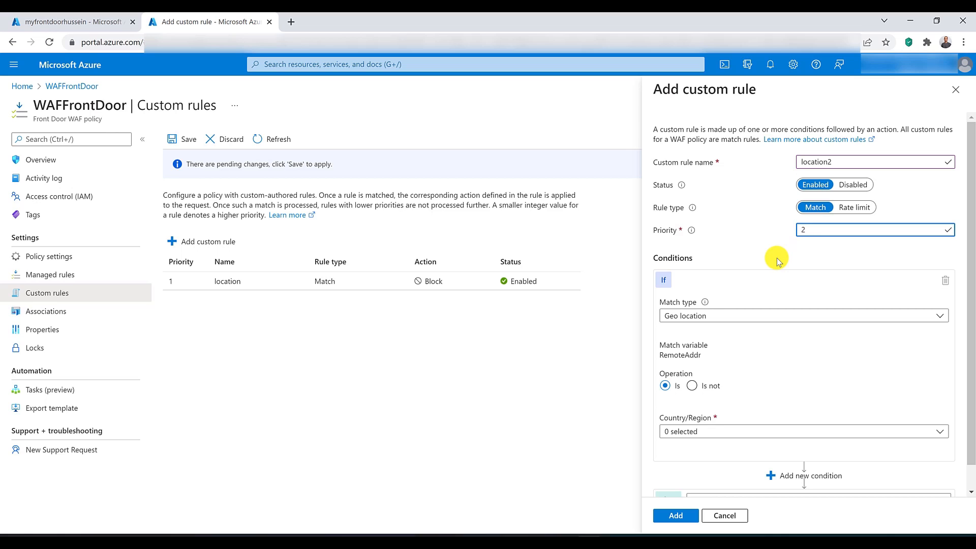
Step: Try the already used priority 1 for the location2 rule, and set its priority back to 2
key(BackSpace)
text(1)
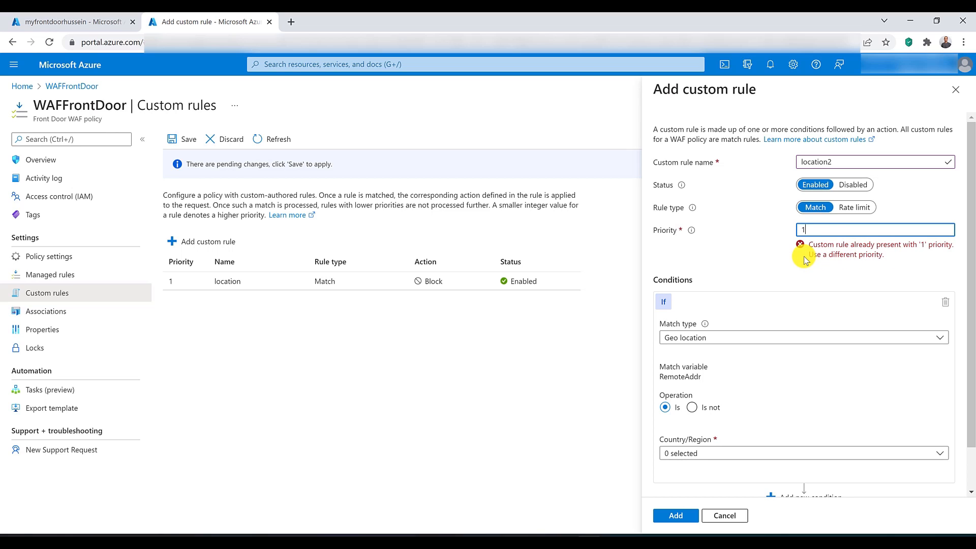
key(BackSpace)
text(2)
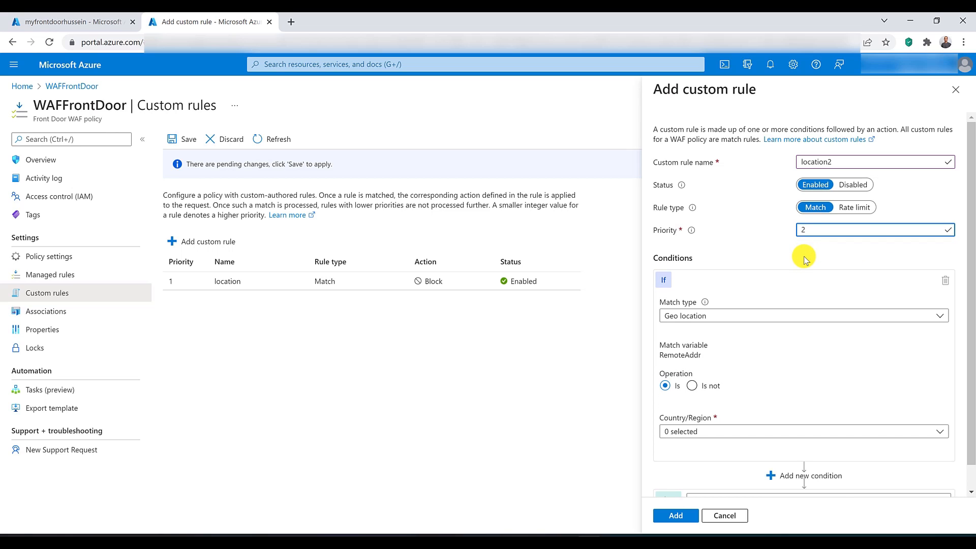
Step: Give the location2 rule an IP address condition matching RemoteAddr in the range 10.0.0.0/16 and add the rule
click(726, 316)
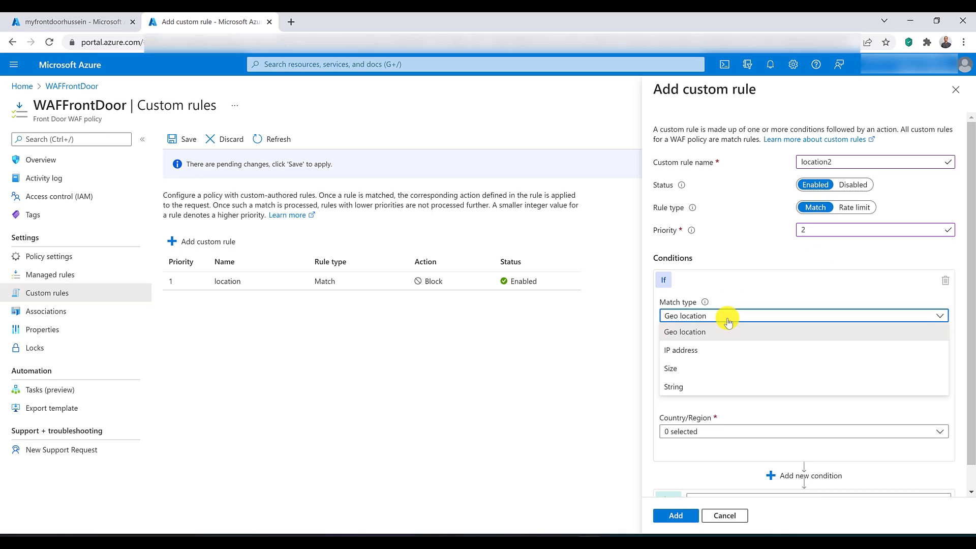
click(738, 349)
scroll(742, 368, down, 1)
click(717, 411)
text(10)
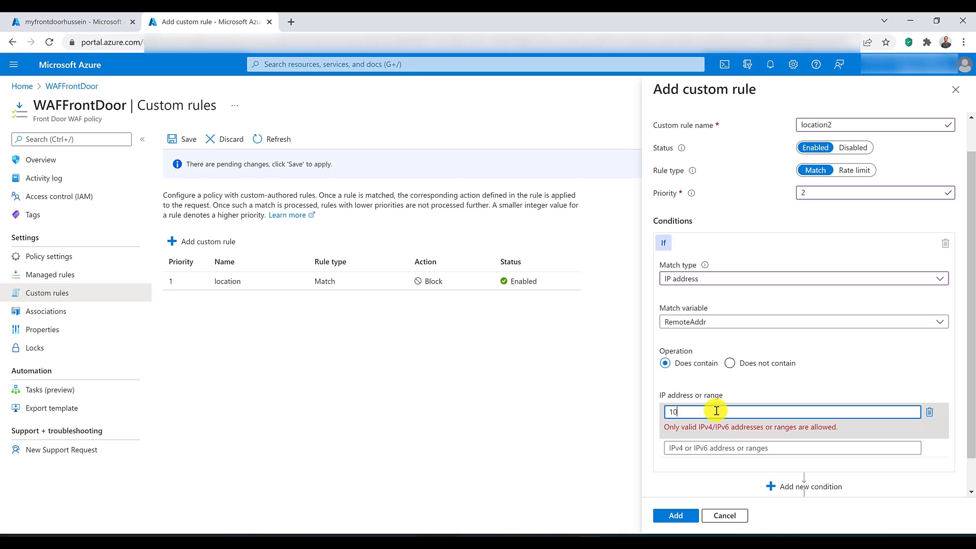
text(.0.0.0/16)
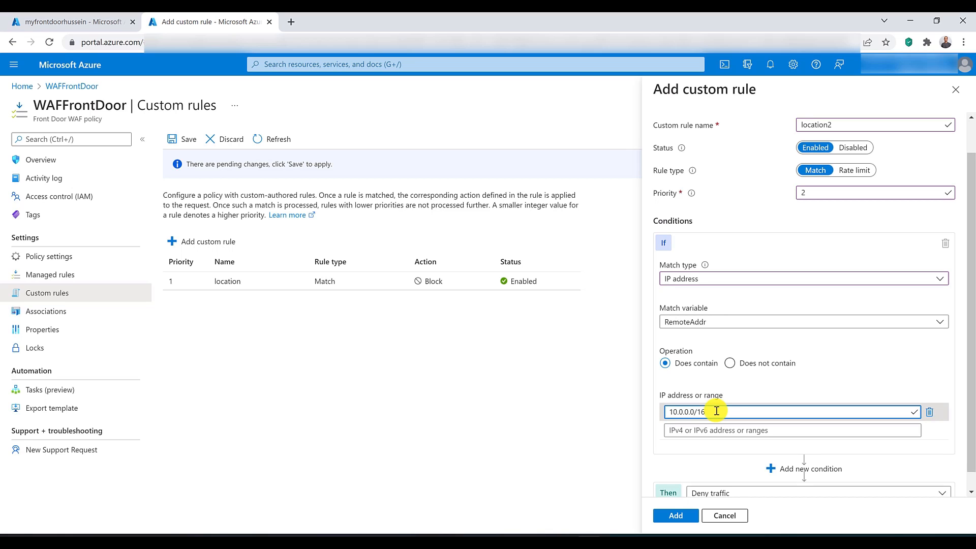
scroll(715, 408, down, 1)
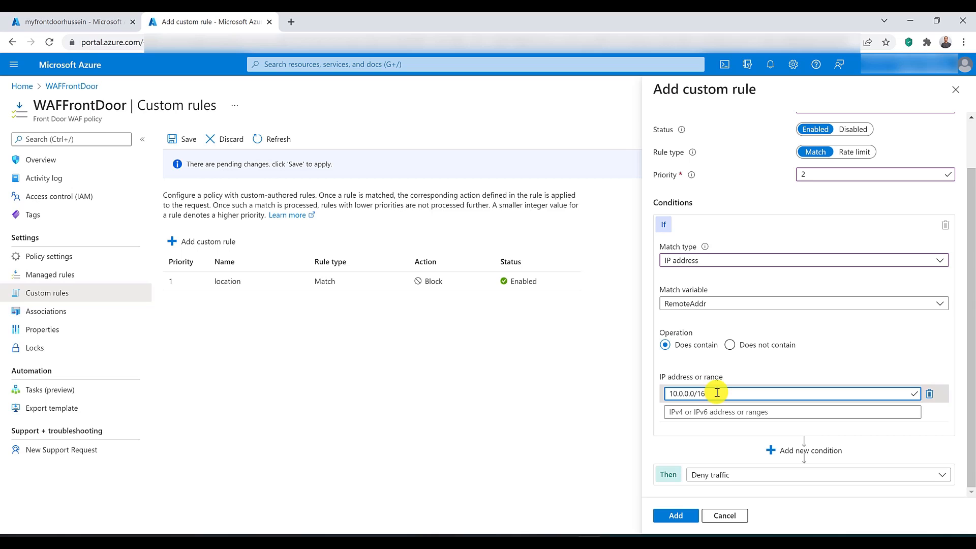
click(670, 519)
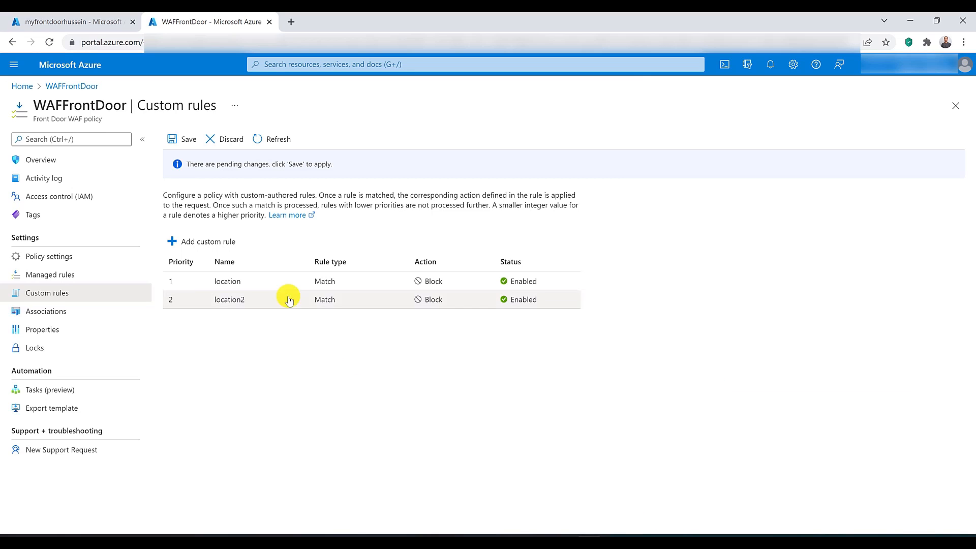
Step: Start another custom rule with a Size condition matching when QueryString is greater than 100
click(224, 243)
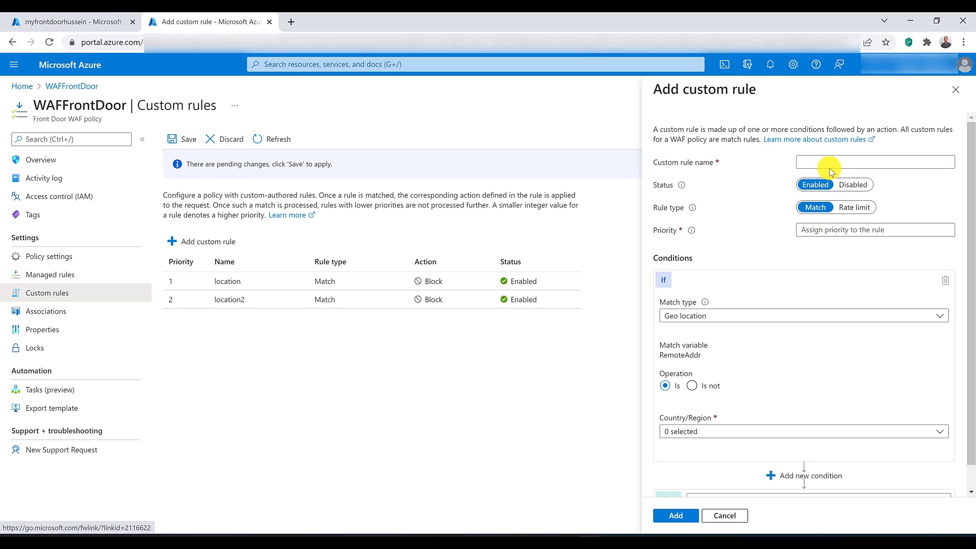
click(828, 165)
click(748, 318)
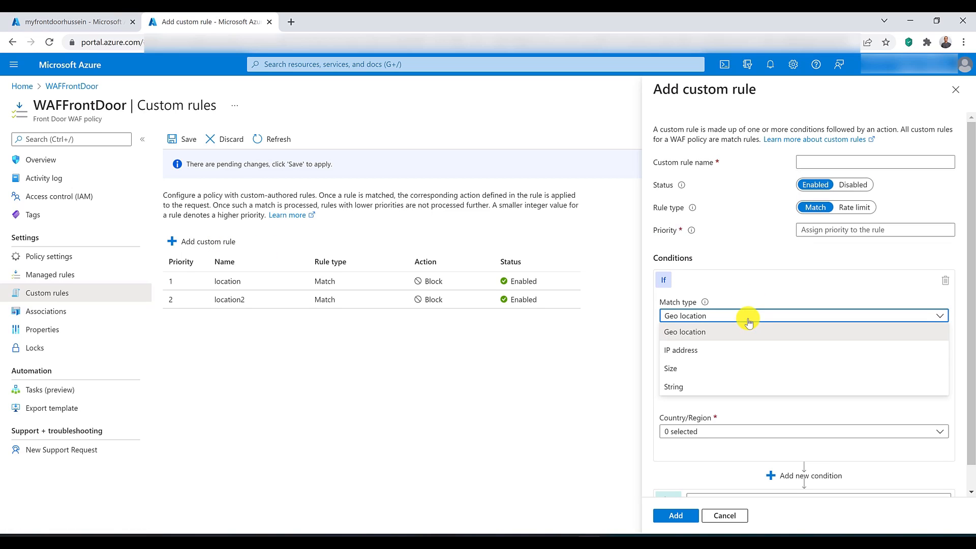
click(732, 372)
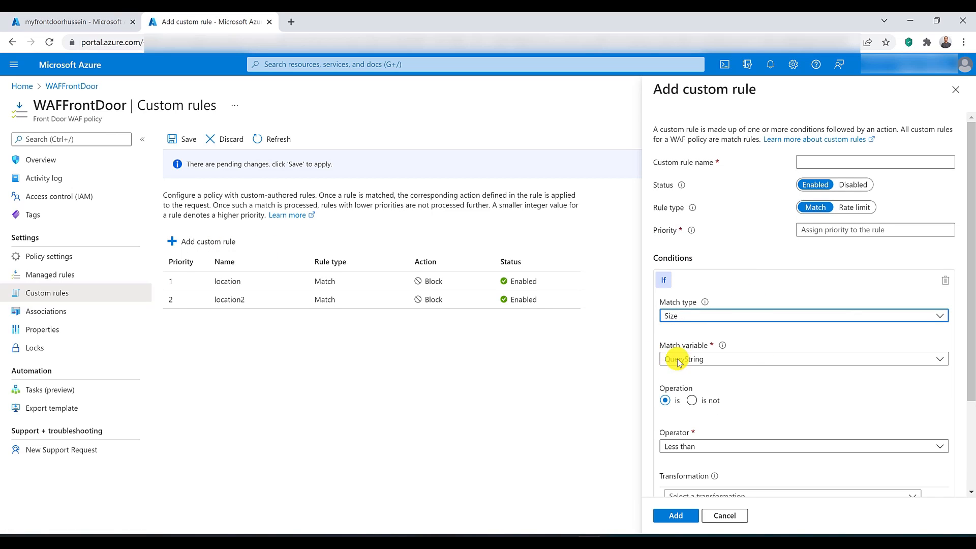
scroll(757, 359, down, 3)
click(713, 246)
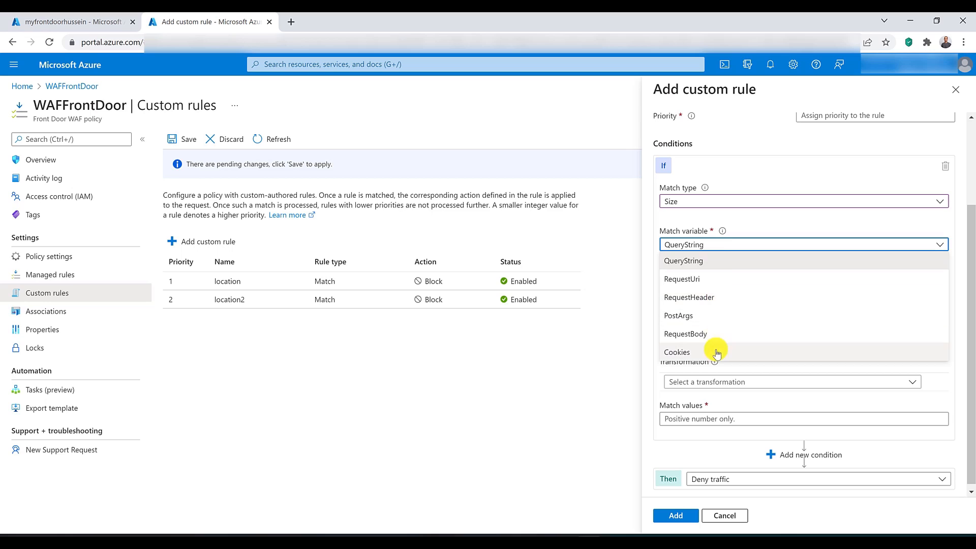
click(703, 262)
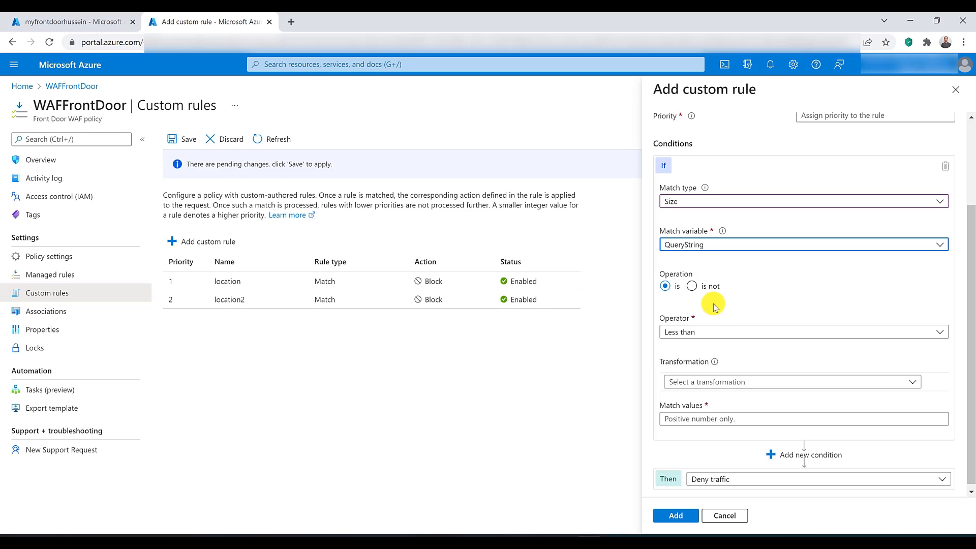
click(707, 332)
click(703, 384)
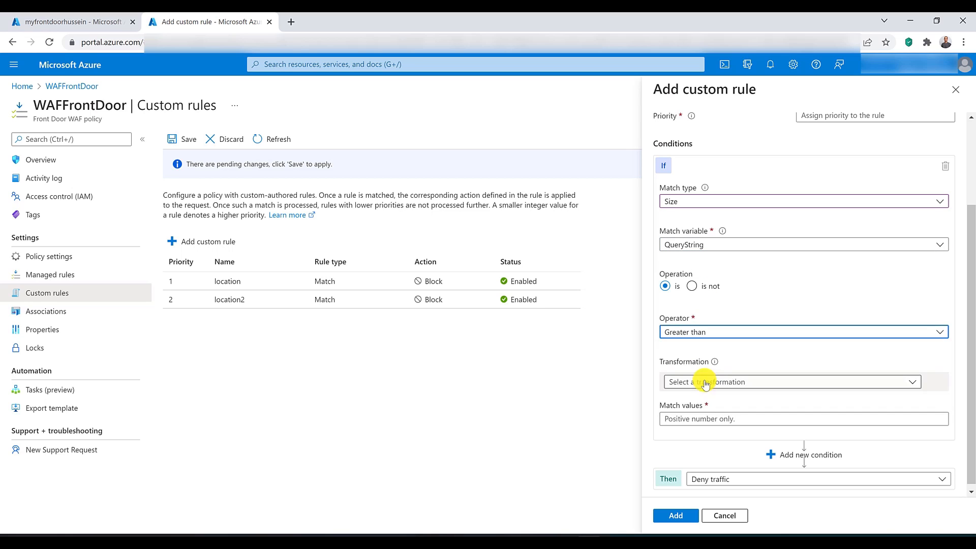
click(693, 419)
text(100)
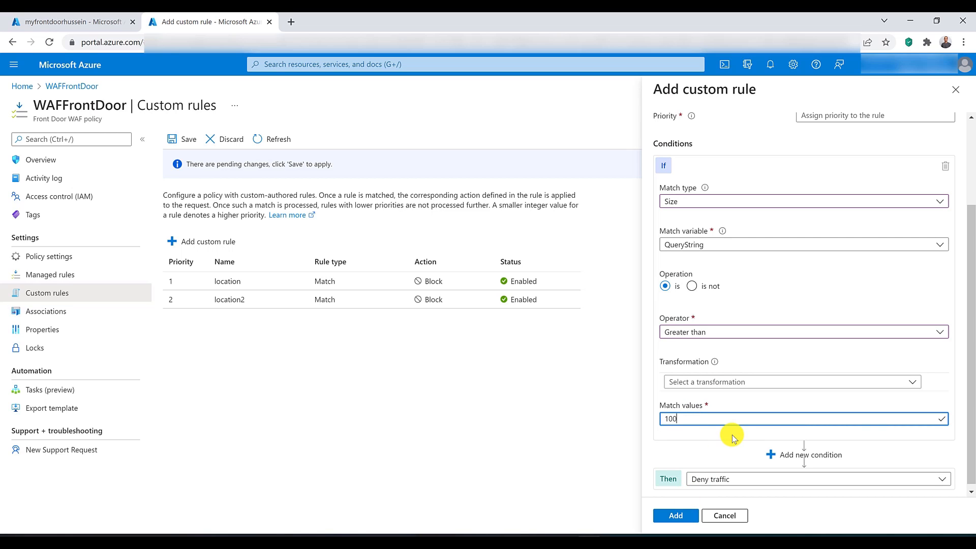
Step: Name the size rule sizeRole, give it priority 3, and add it to the policy
scroll(732, 434, up, 3)
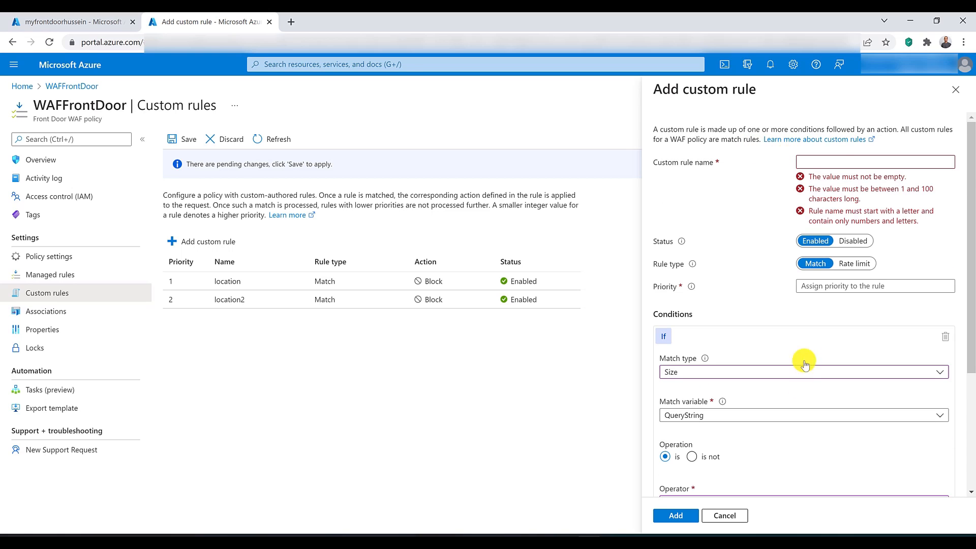
click(826, 162)
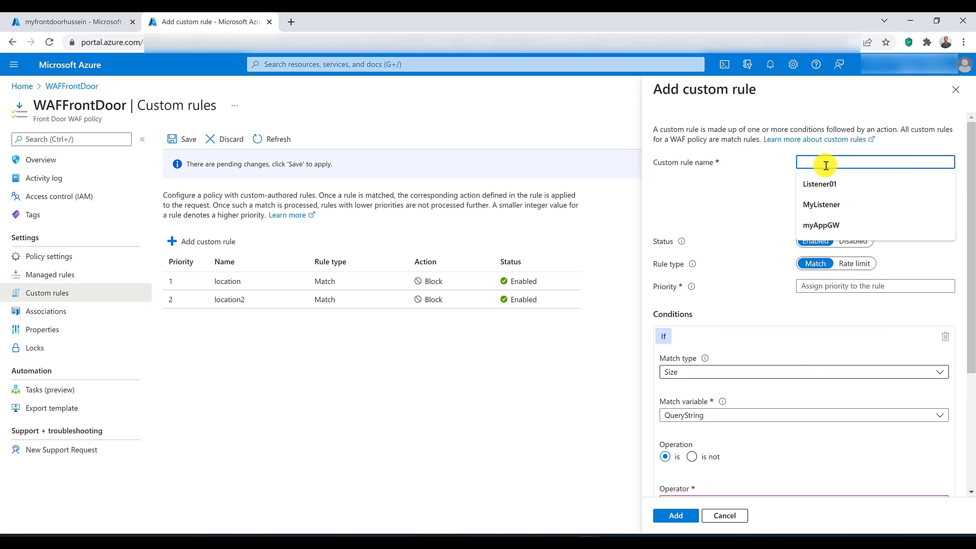
text(sizeRole)
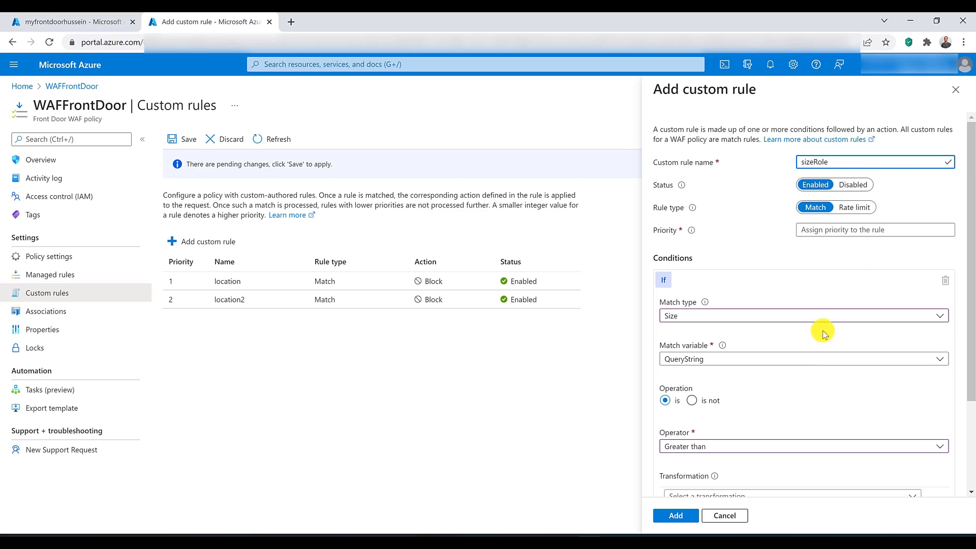
click(676, 516)
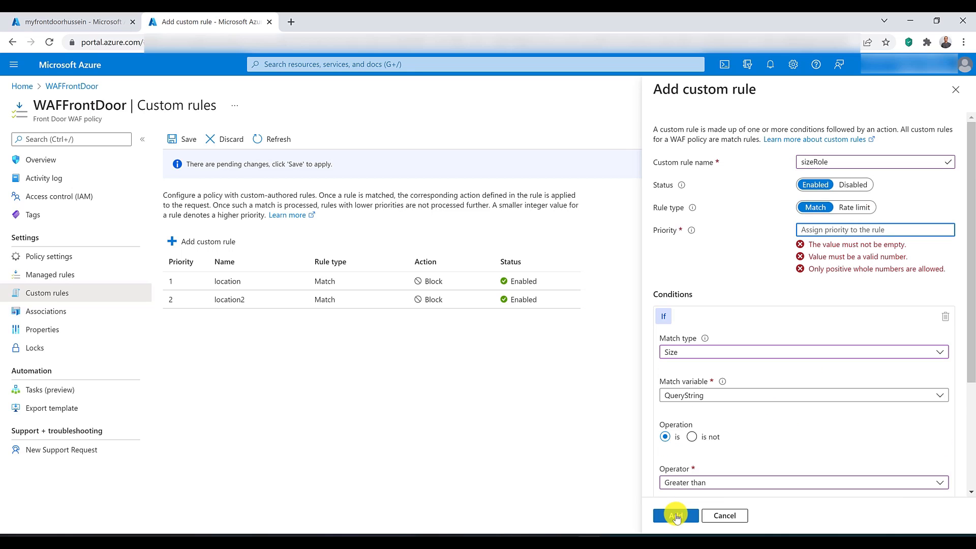
text(3)
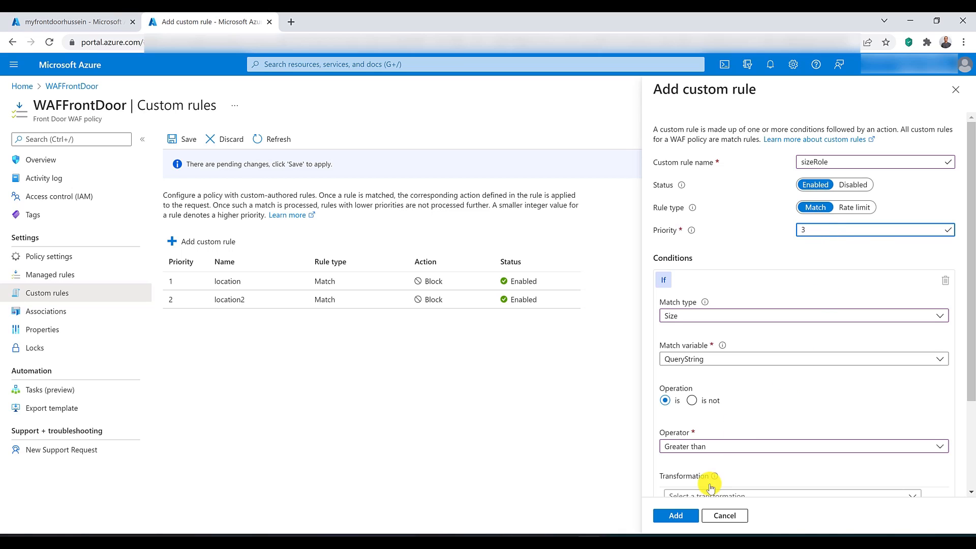
click(676, 516)
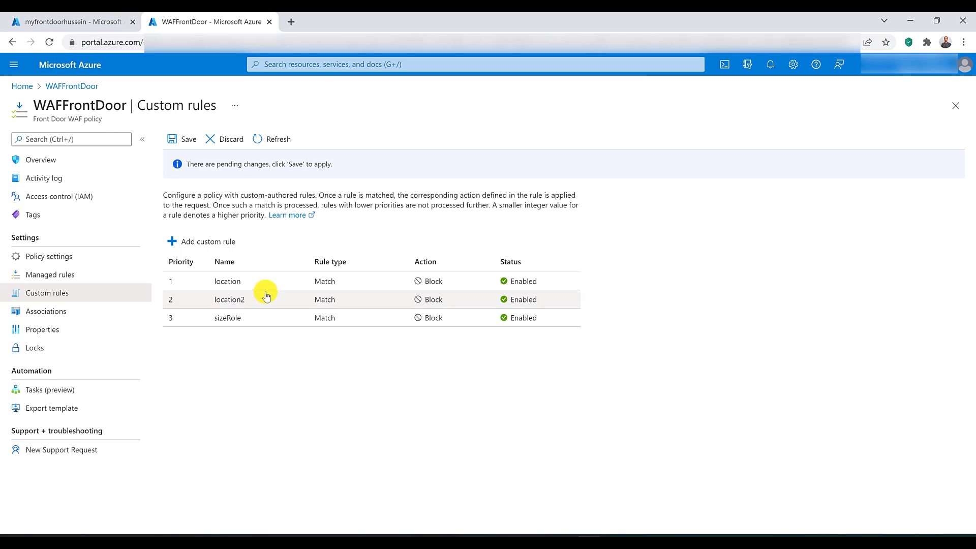
Step: Start another custom rule with a String condition matching when the RequestHeader named customer contains xyz
click(213, 236)
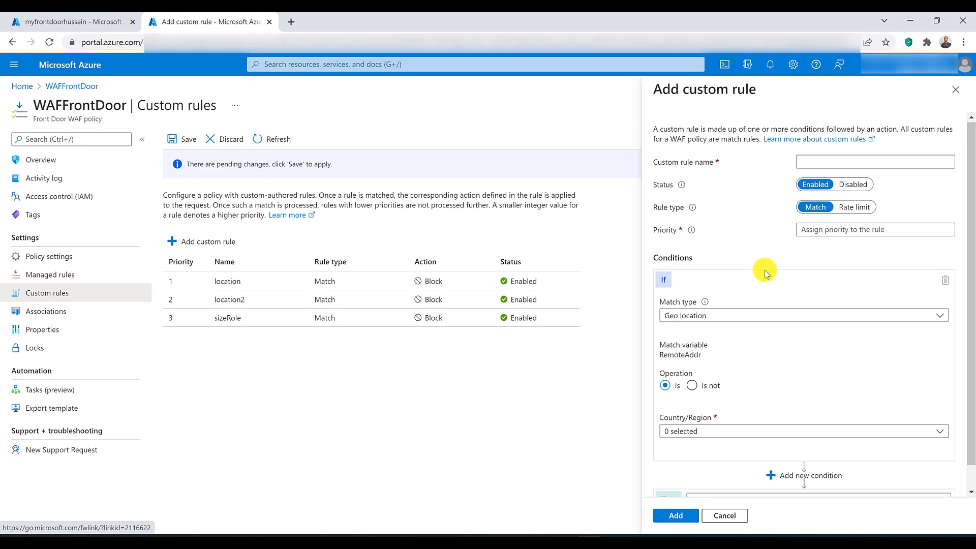
scroll(765, 270, down, 1)
click(737, 291)
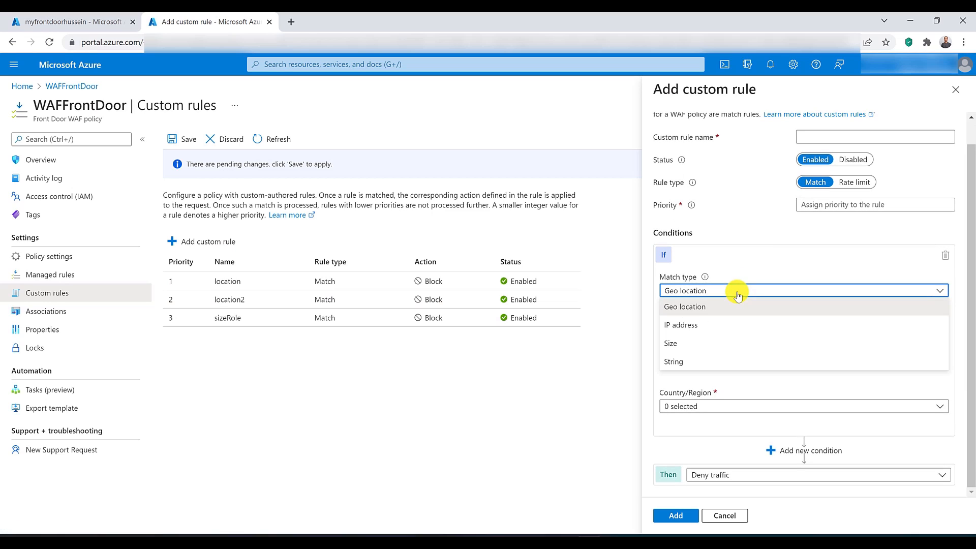
click(723, 360)
click(723, 333)
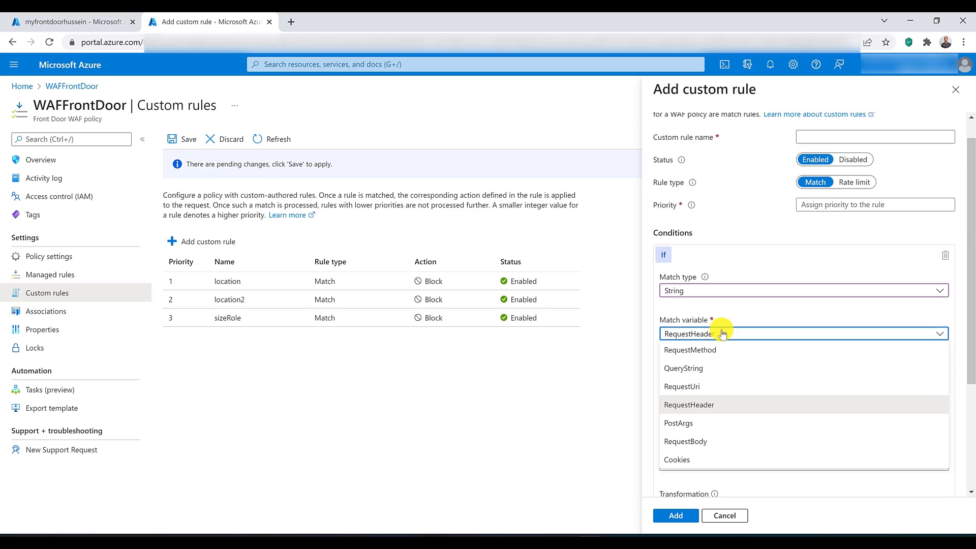
click(707, 409)
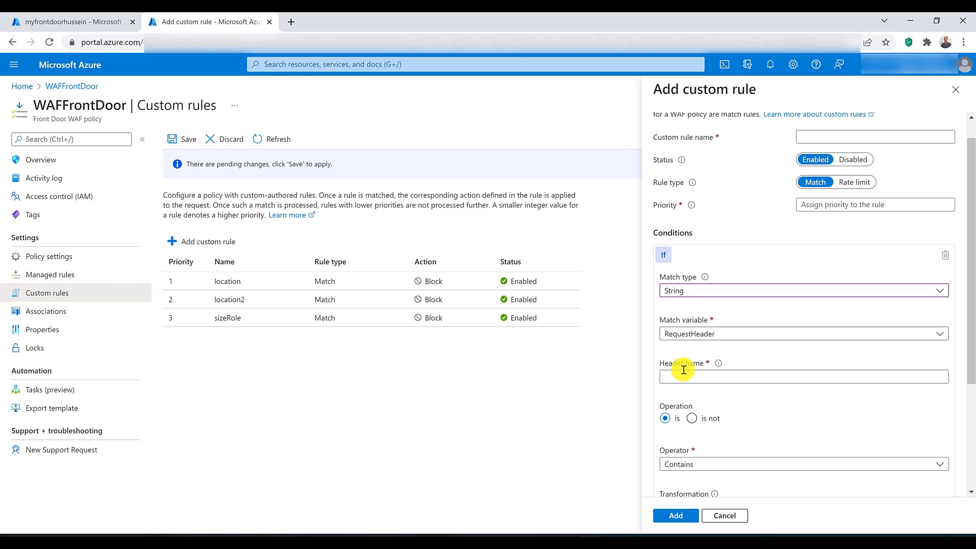
click(684, 375)
text(customer)
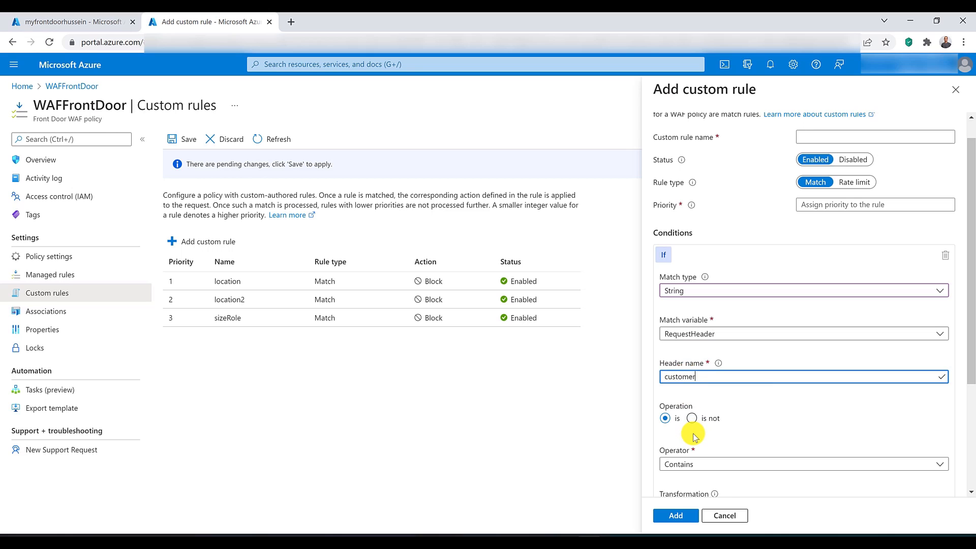
scroll(691, 430, down, 1)
scroll(706, 476, down, 2)
click(681, 395)
text(xyz)
Step: Set the string rule's priority to 4, name it headerRole, and add it to the policy
scroll(778, 251, up, 4)
click(806, 230)
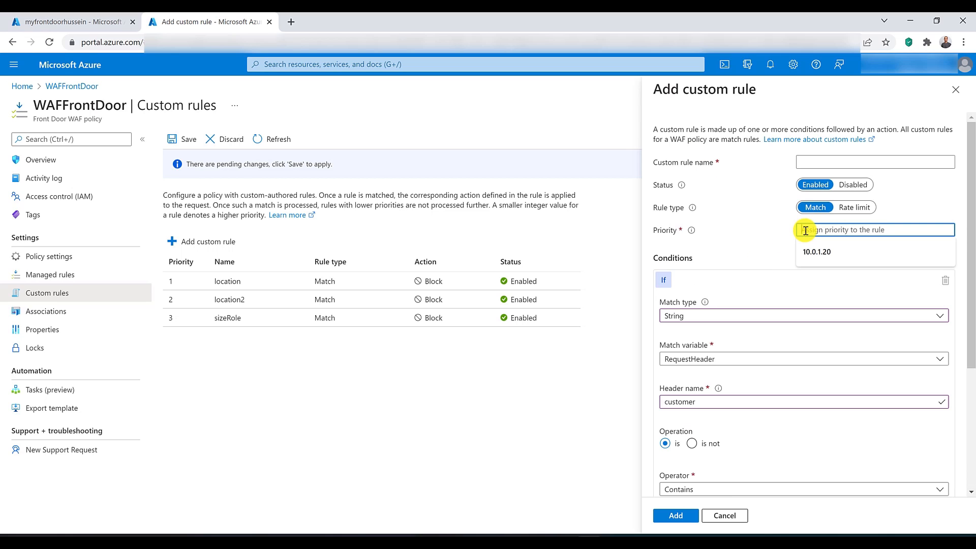
text(4)
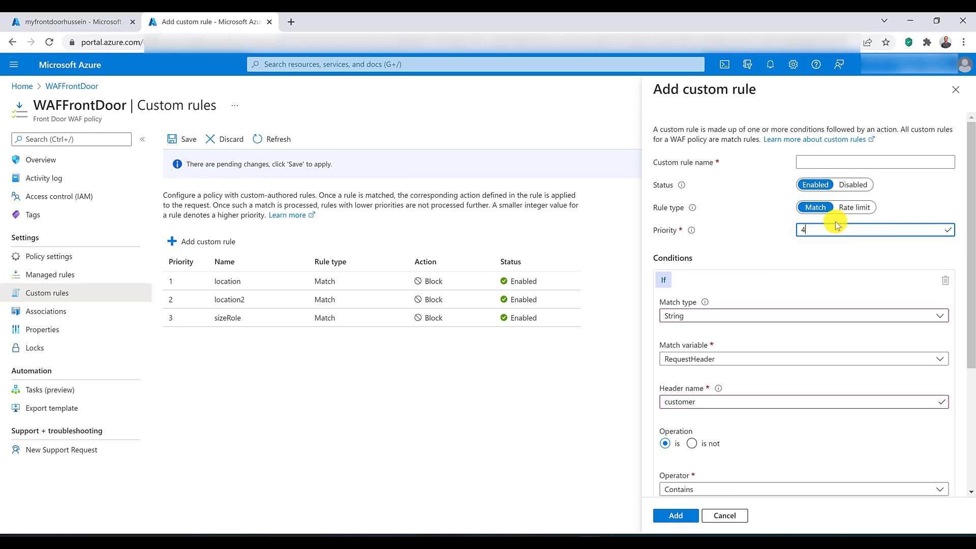
click(815, 159)
text(headerRole)
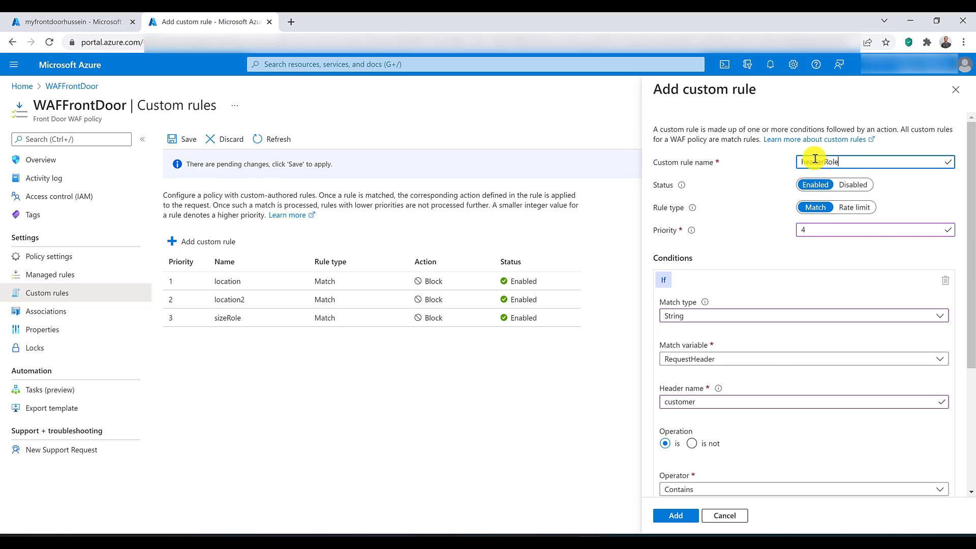
click(674, 515)
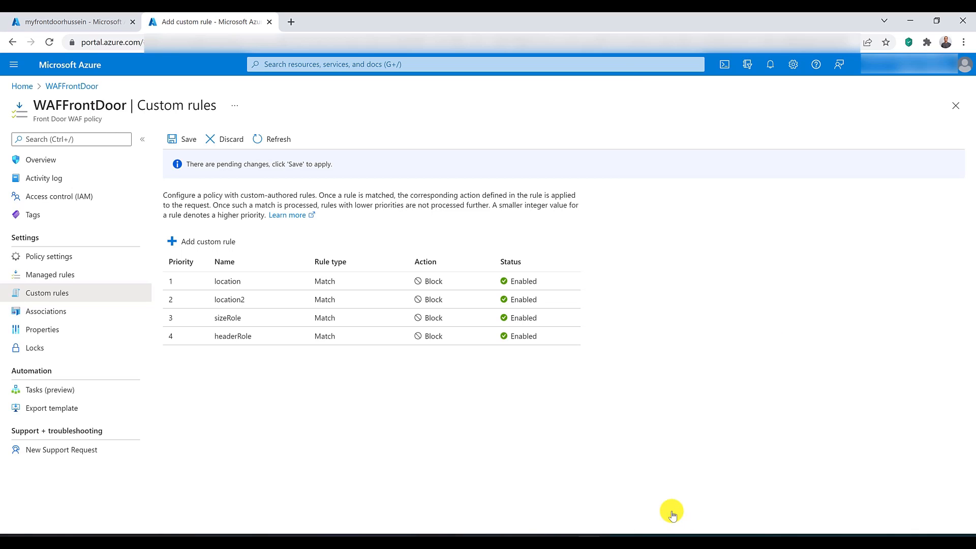
Step: Start a custom rule named rateLimitRole with the Rate limit rule type and priority 5
click(189, 242)
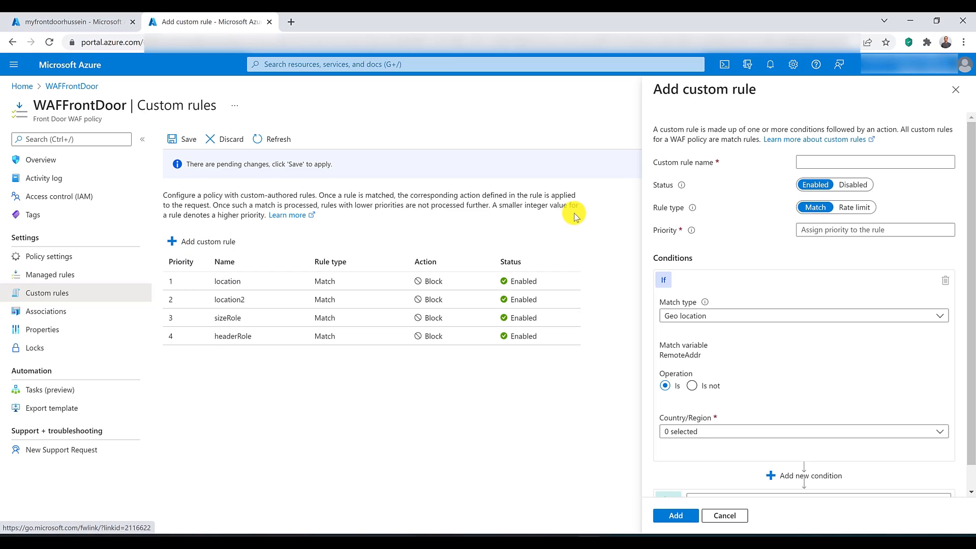
click(817, 160)
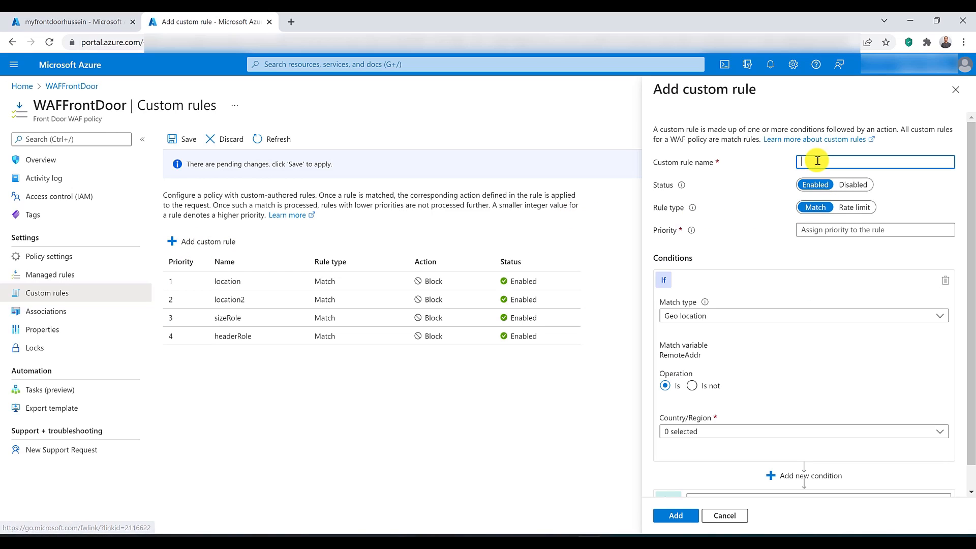
text(rateLimitRole)
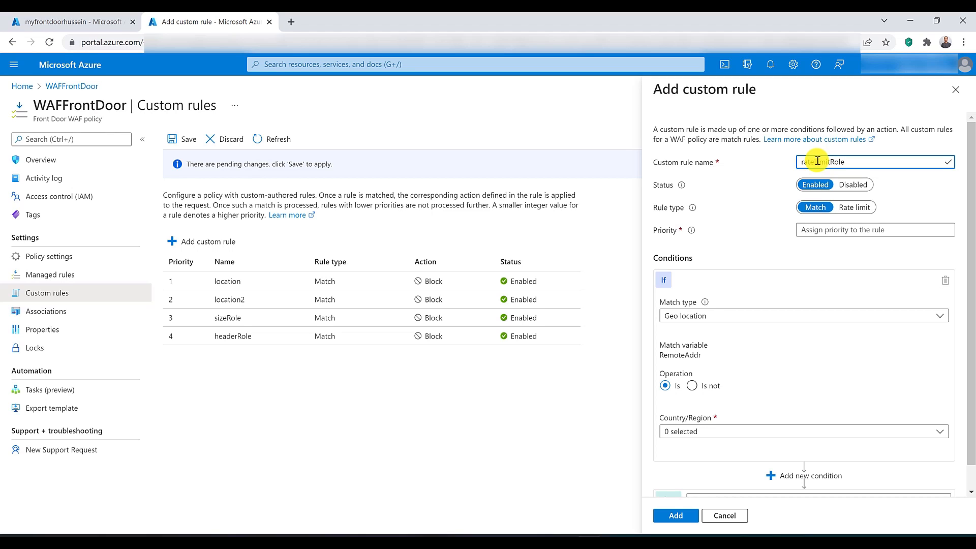
click(858, 208)
click(869, 232)
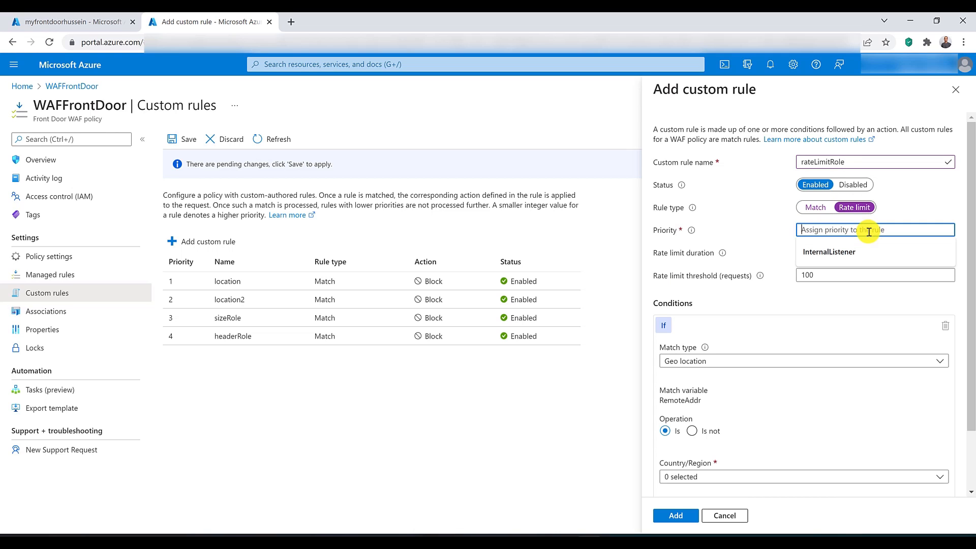
text(5)
click(772, 261)
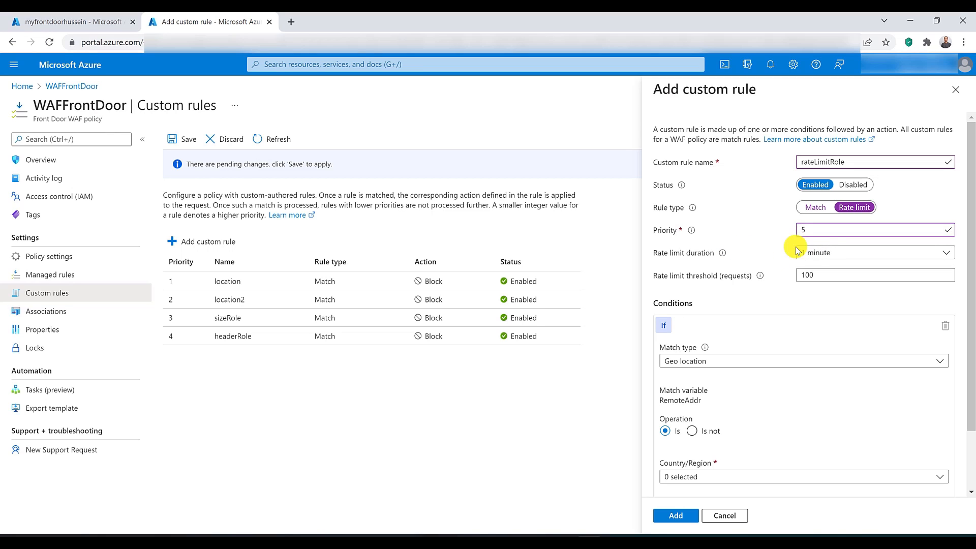
Step: Set the rateLimitRole rule's duration to 1 minute and its threshold to 1000 requests
click(835, 254)
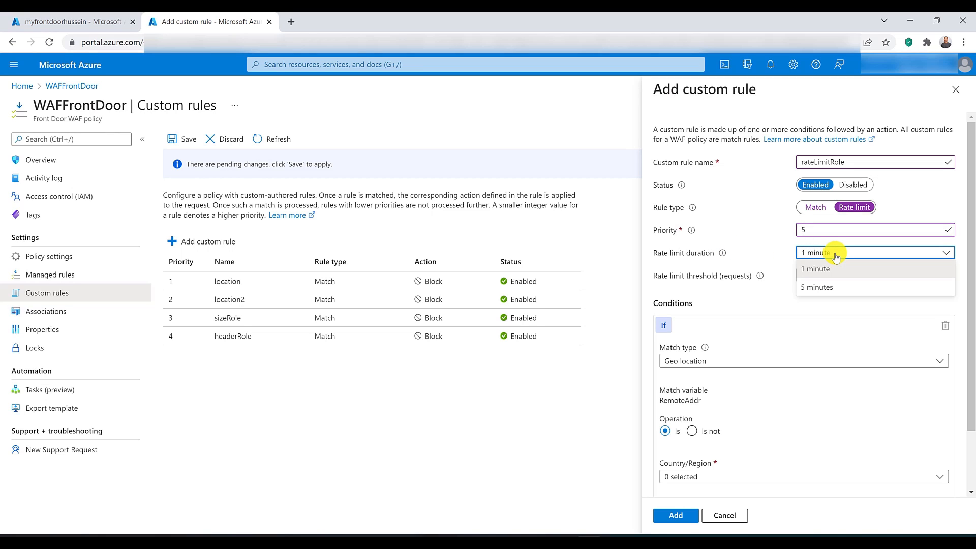
click(837, 265)
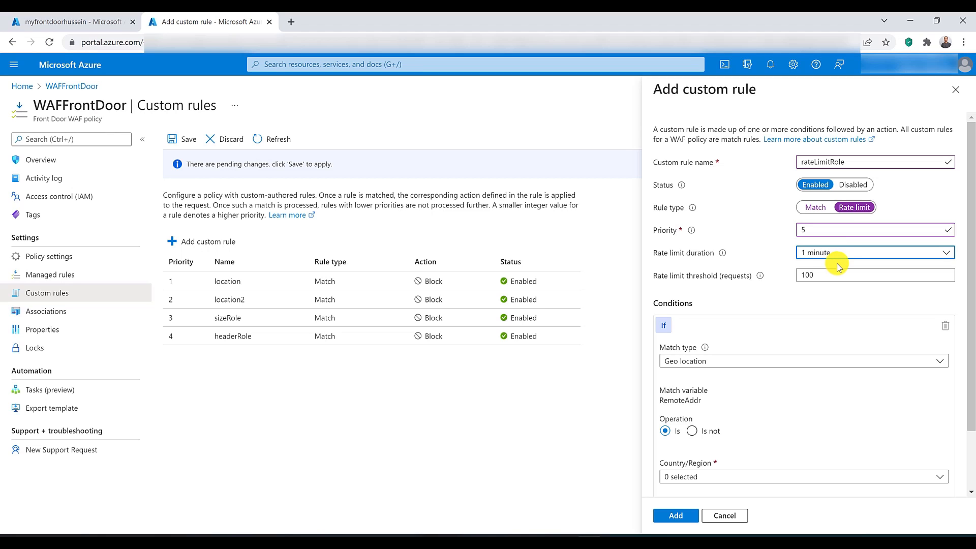
click(831, 277)
text(0)
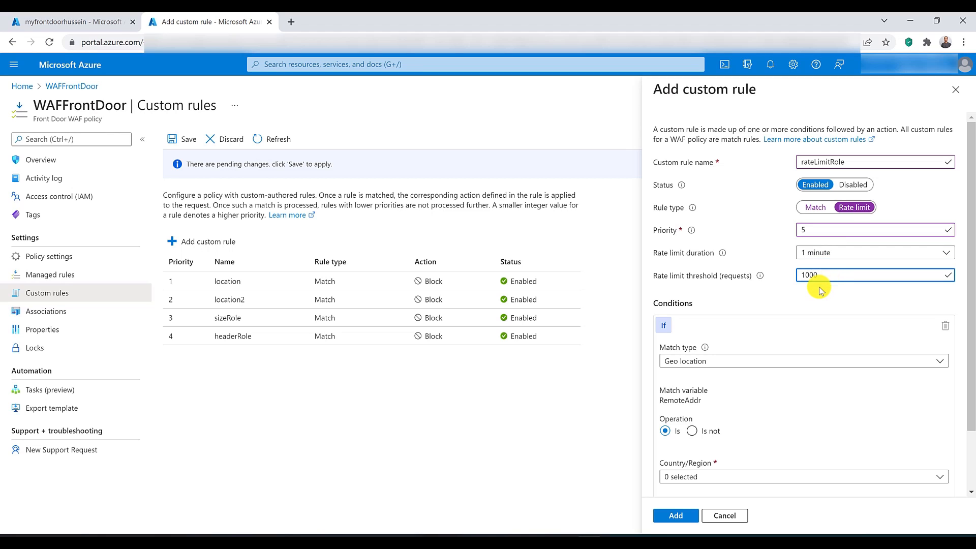
Step: Set the rate limit rule's Geo location condition to Austria and add the rule to the policy
click(782, 284)
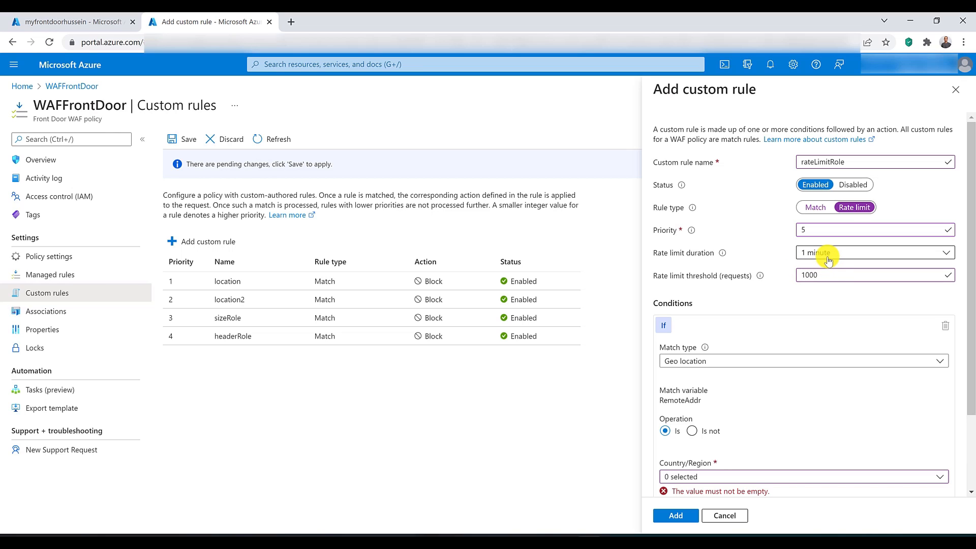
scroll(774, 355, down, 1)
click(747, 417)
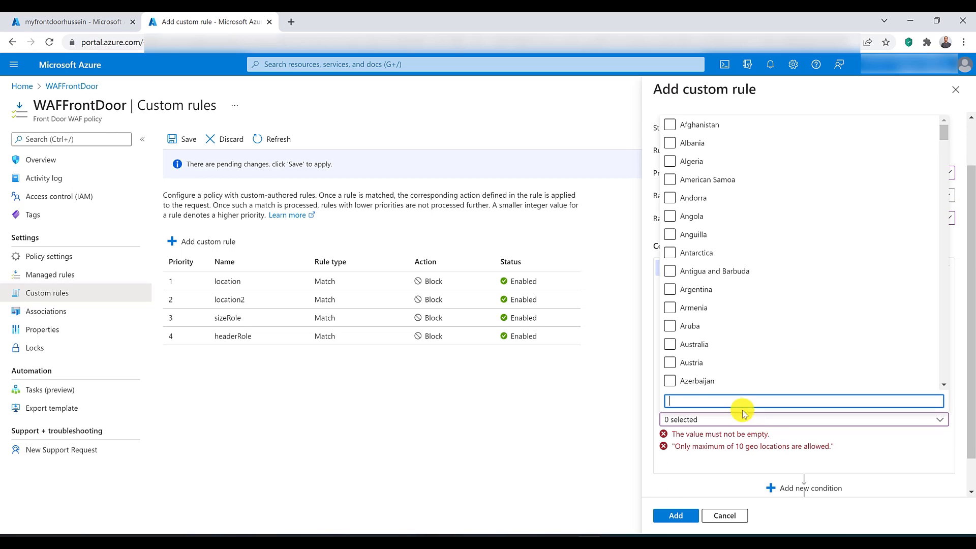
click(670, 363)
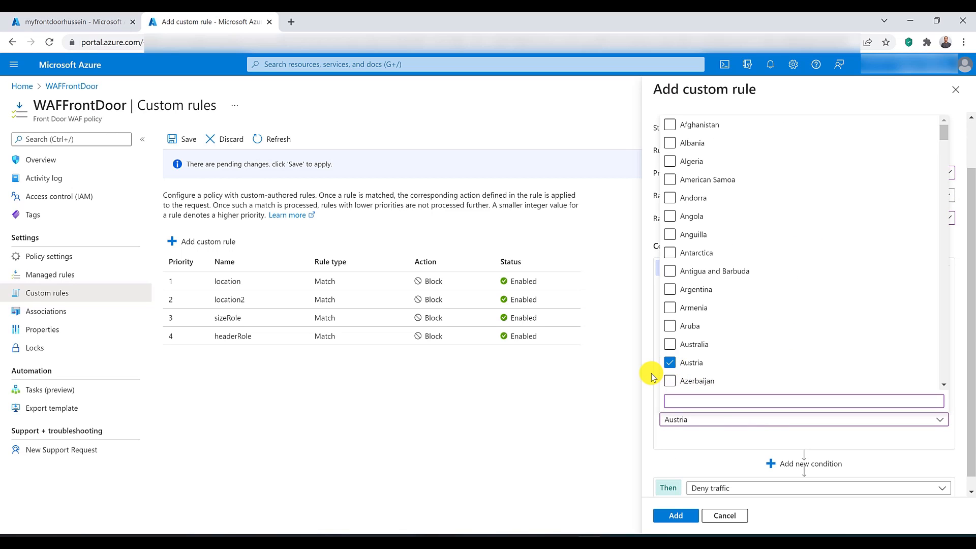
click(654, 377)
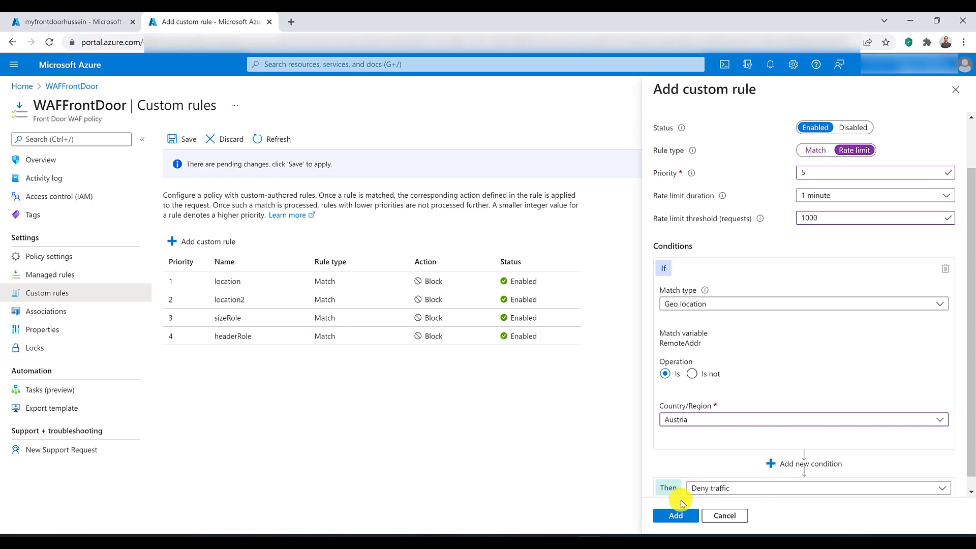
click(681, 516)
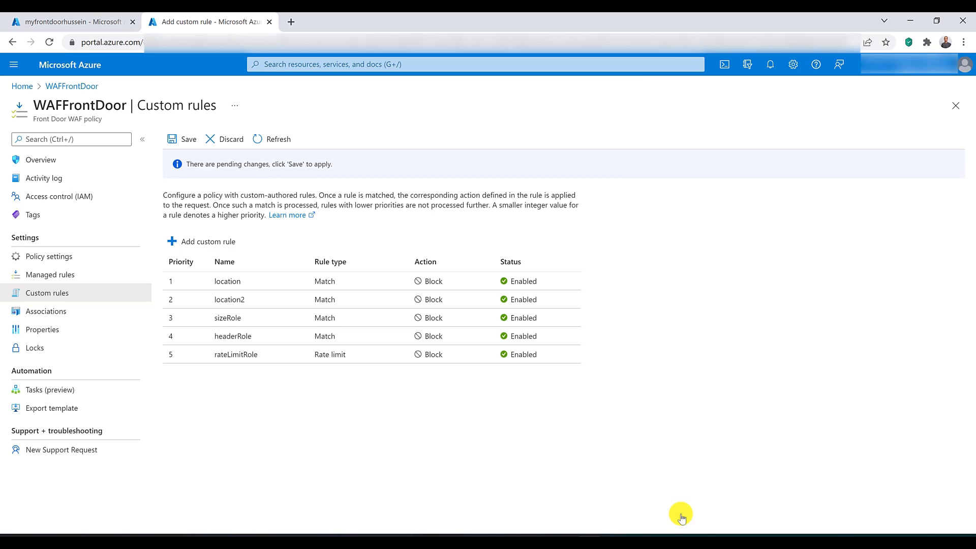
click(183, 242)
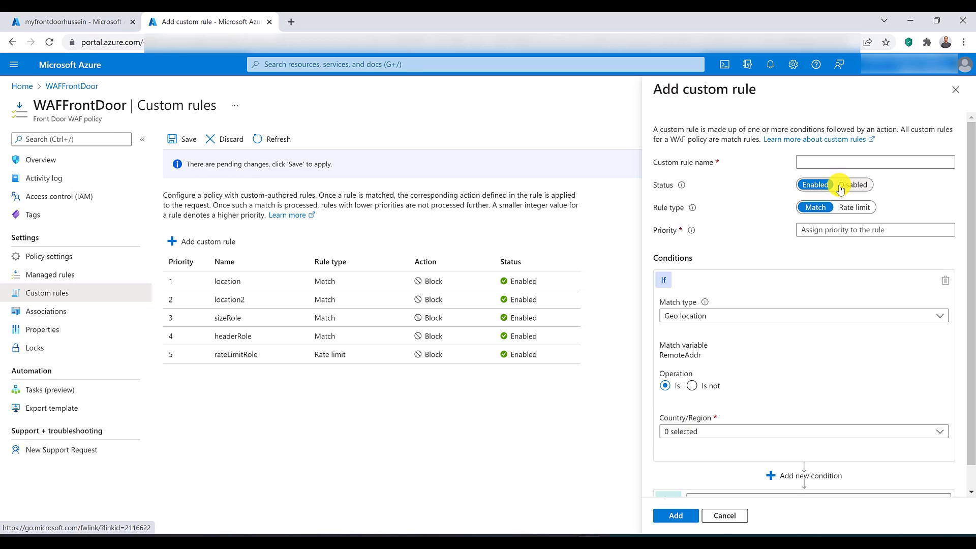
scroll(813, 264, down, 1)
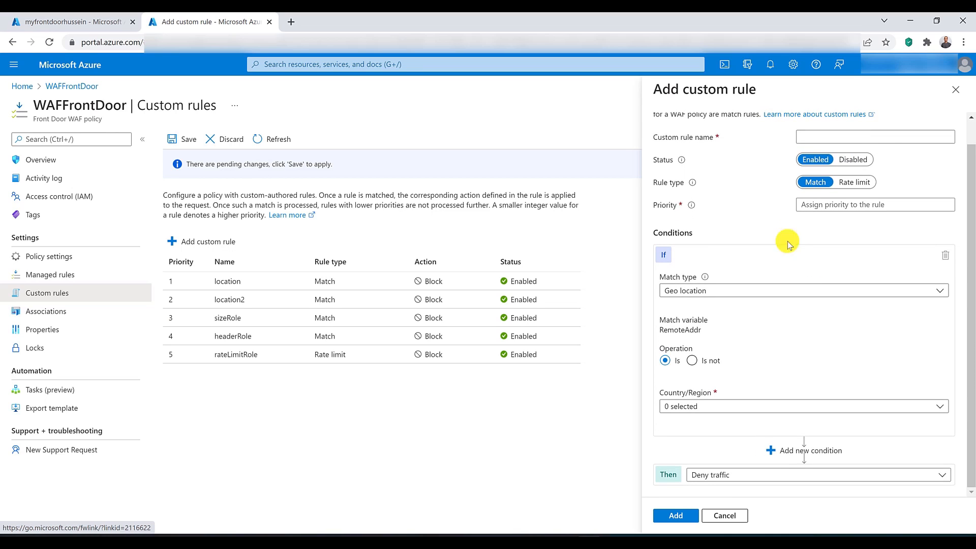
click(956, 91)
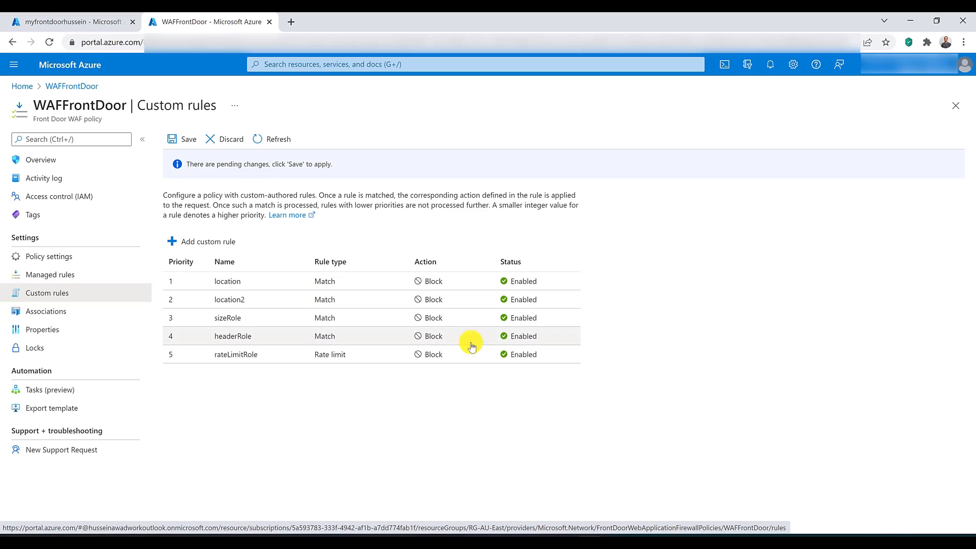
click(362, 287)
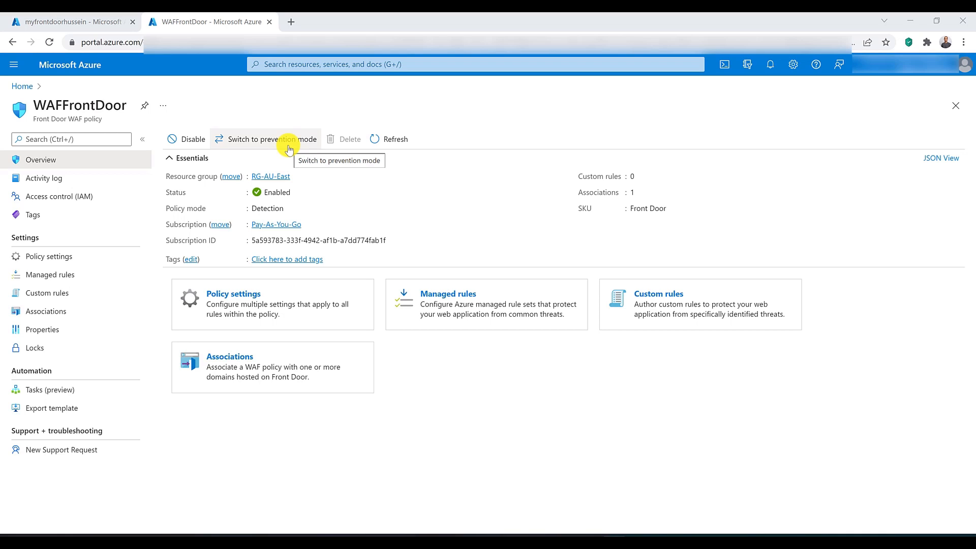
Step: Try 201 as the block response status code in the WAF policy settings and check the supported codes
click(52, 257)
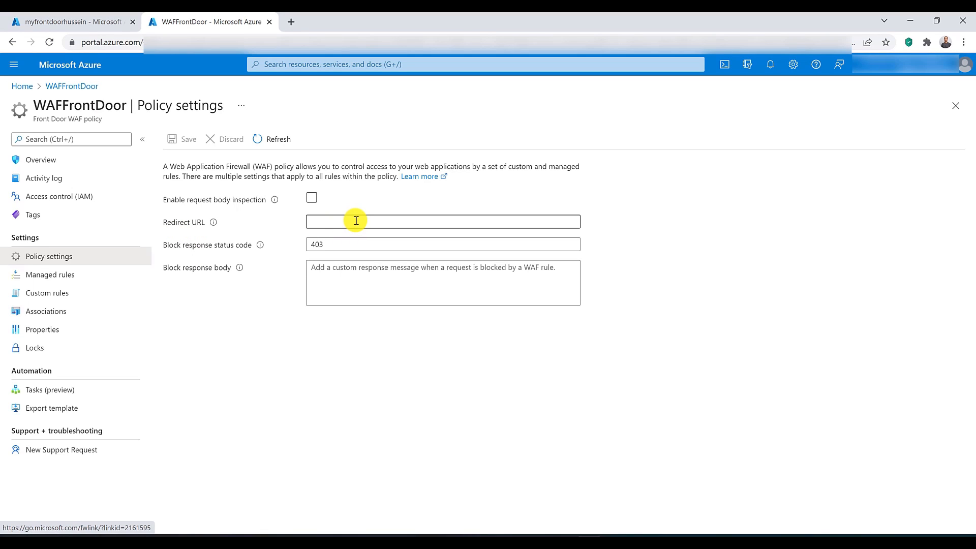
double_click(348, 249)
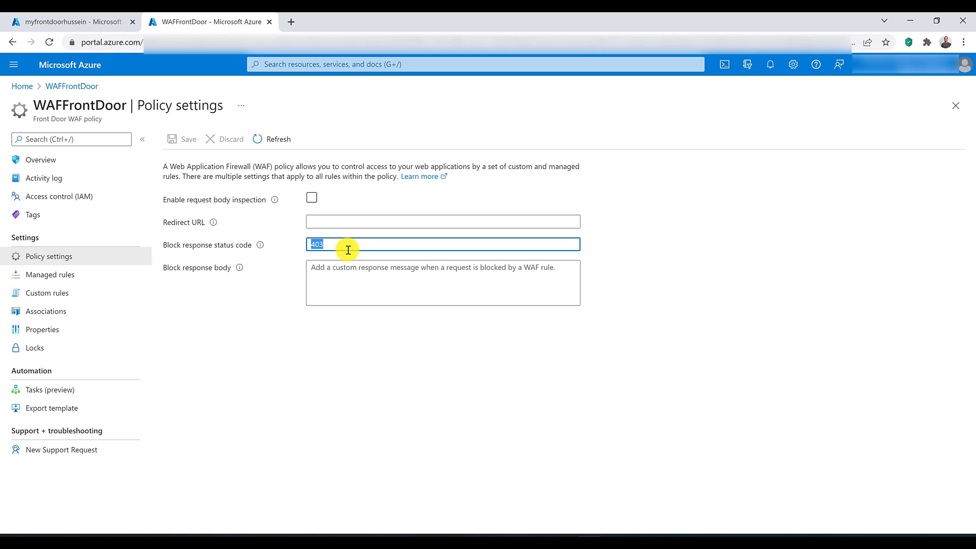
text(201)
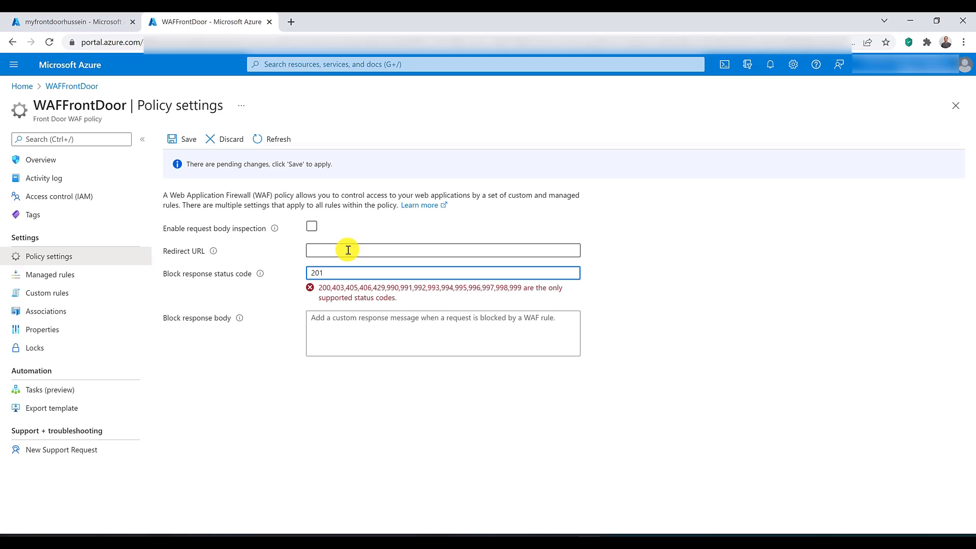
drag(322, 291, 527, 295)
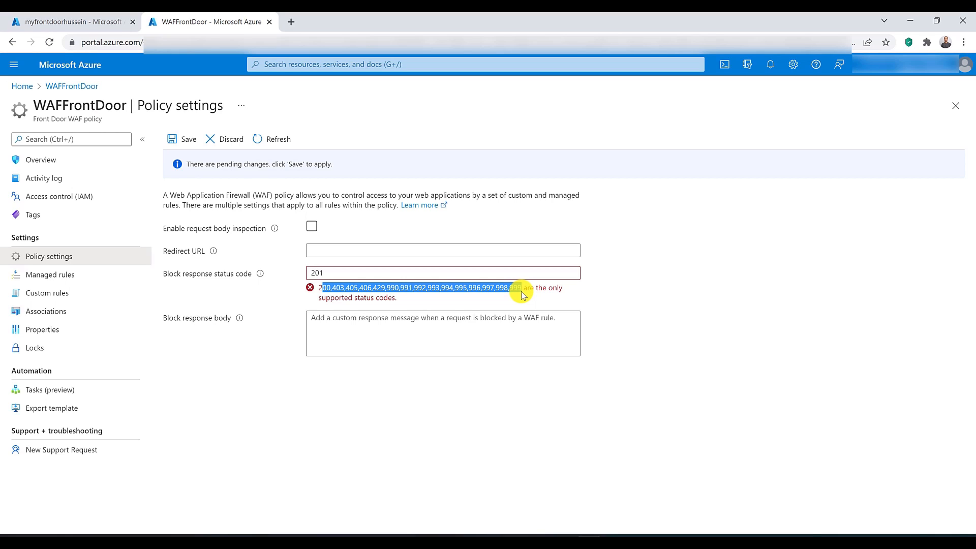
click(464, 334)
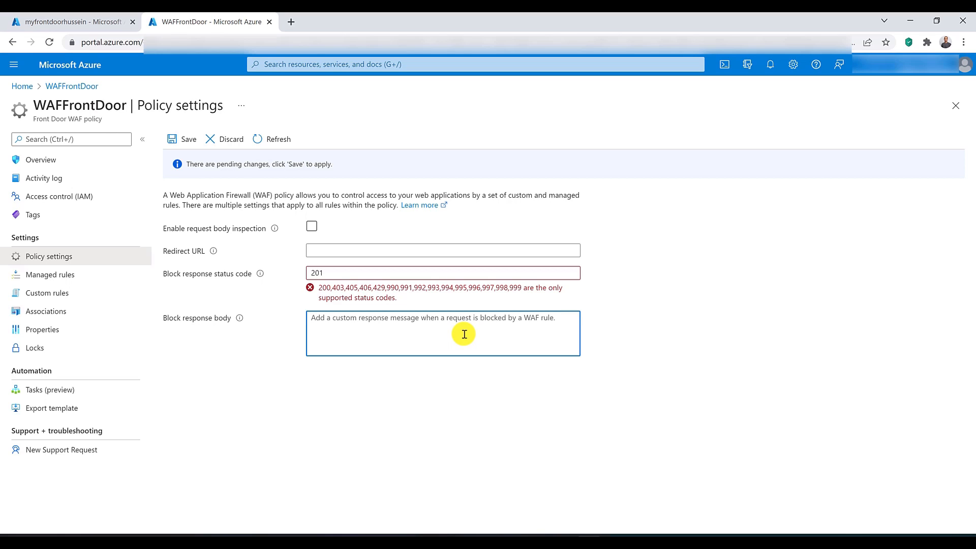
Step: Set the block response status code back to 403
click(382, 270)
double_click(349, 269)
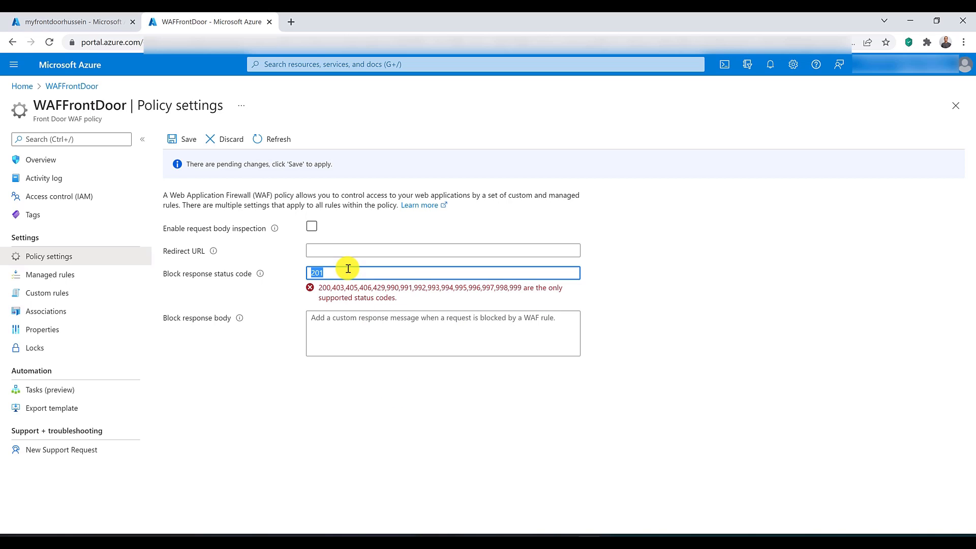
text(403)
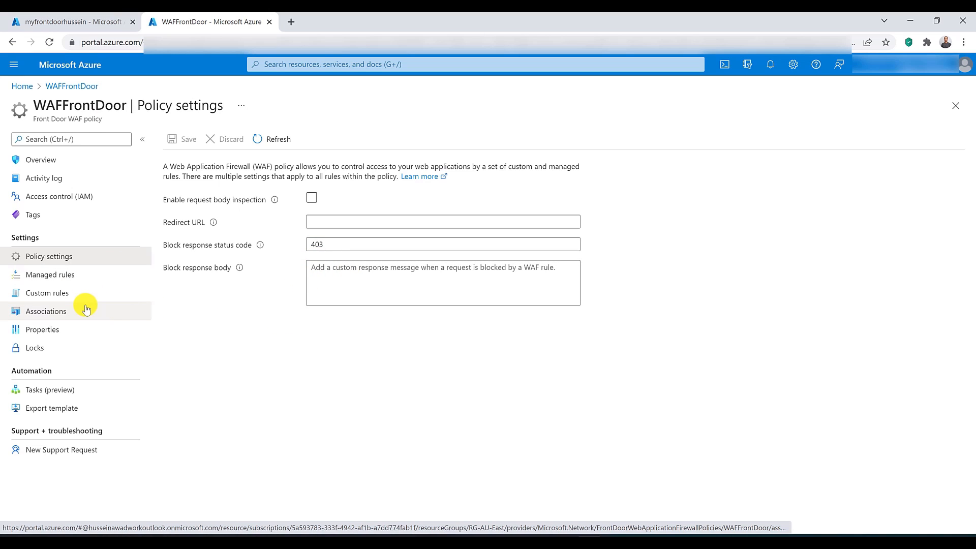
Step: Check the WAF policy's associated frontend hosts and return to the Front Door resource's overview
click(59, 314)
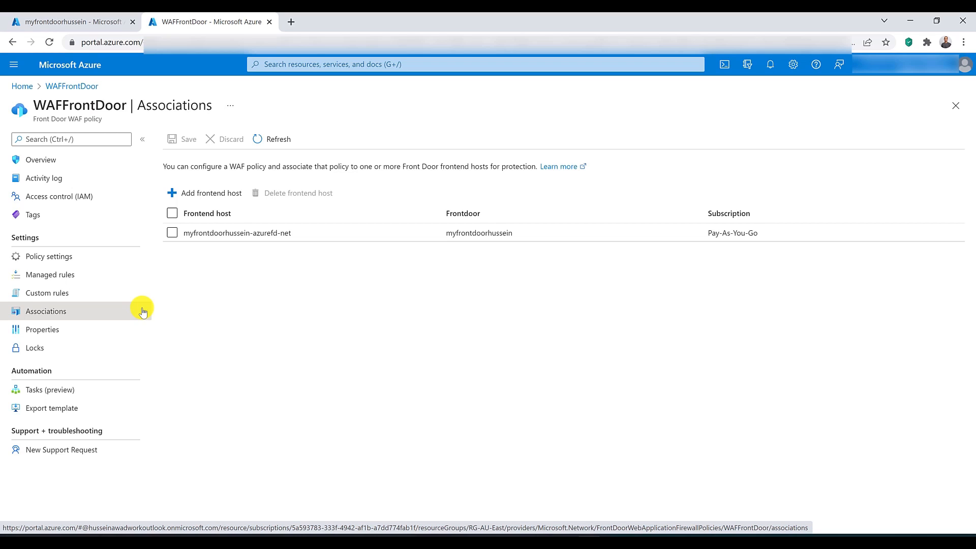
click(94, 21)
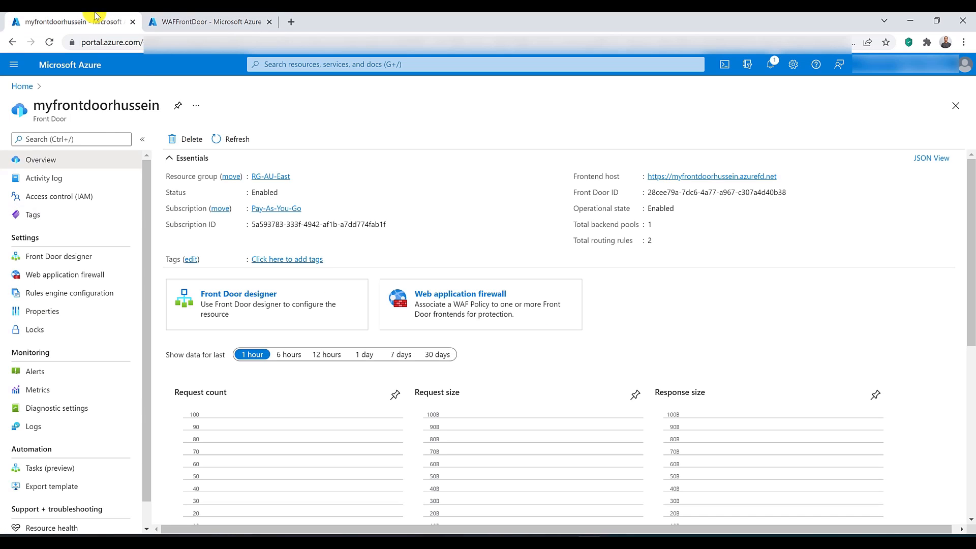
scroll(92, 219, down, 1)
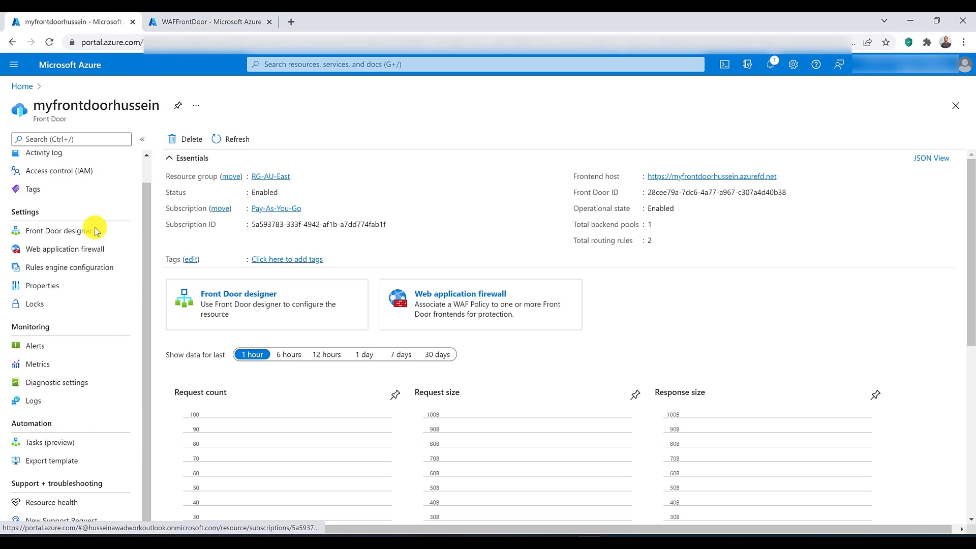
scroll(61, 168, up, 1)
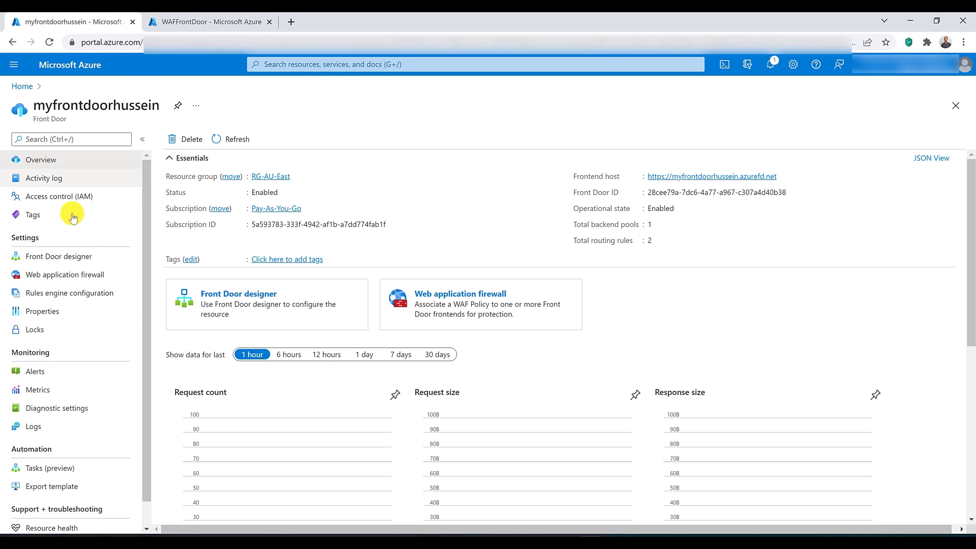
Step: In the Front Door's logs, run the Firewall Audit query for firewall blocked request count per hour
click(46, 431)
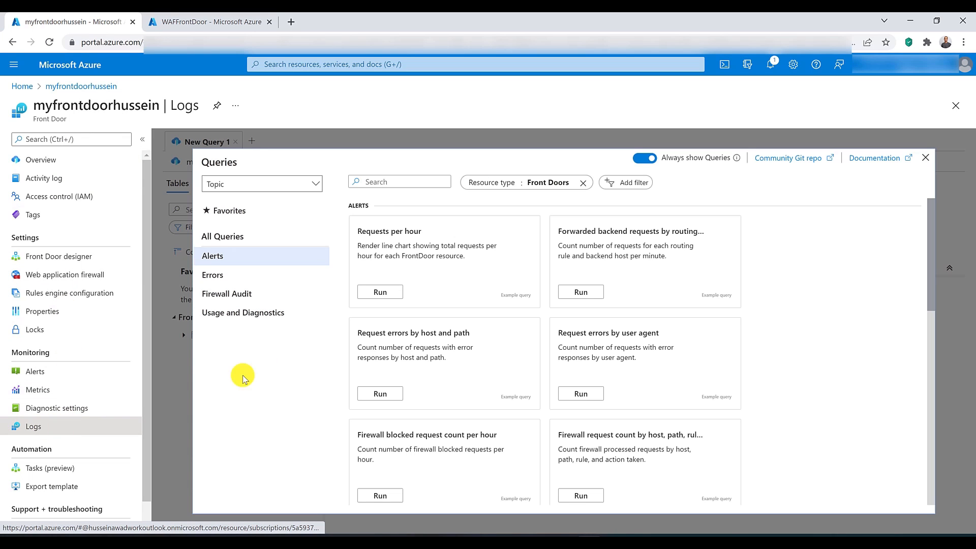
click(216, 294)
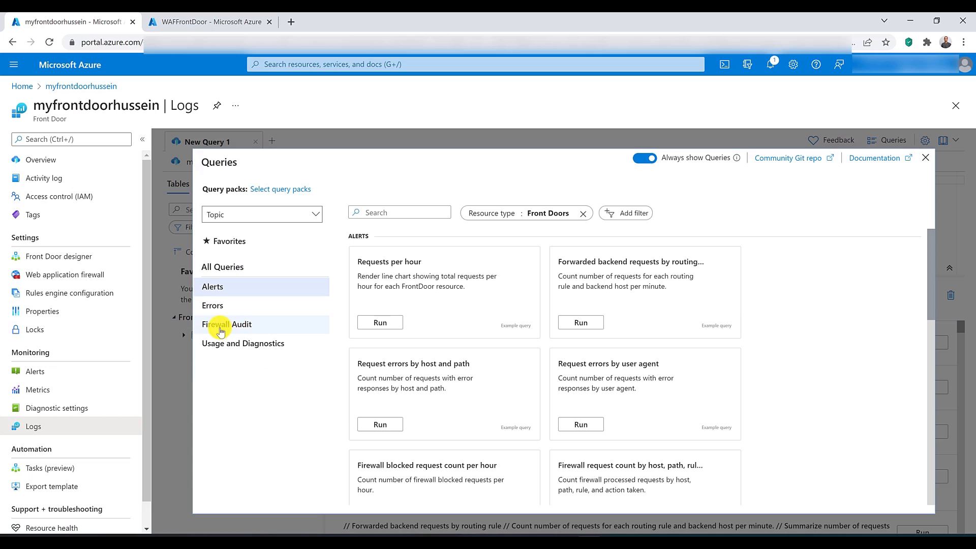
click(240, 328)
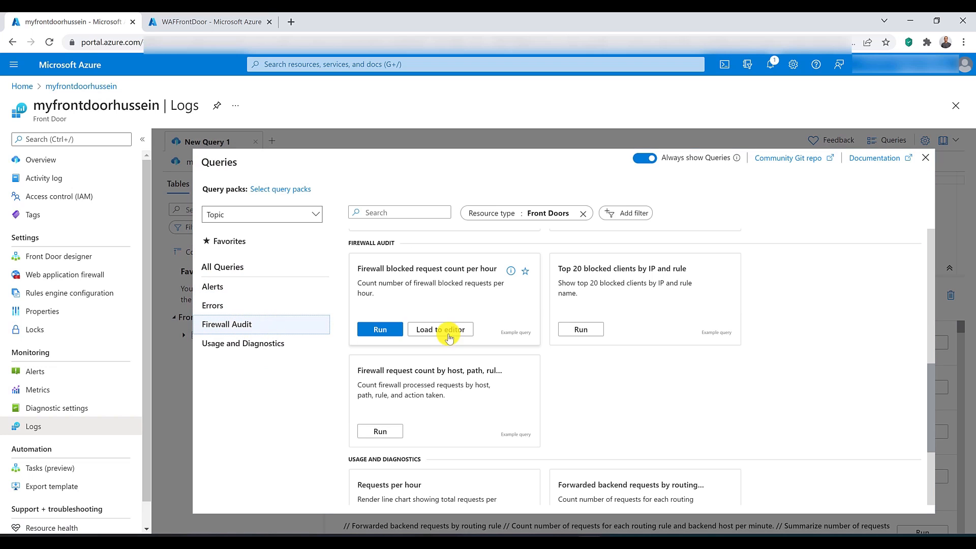
click(387, 333)
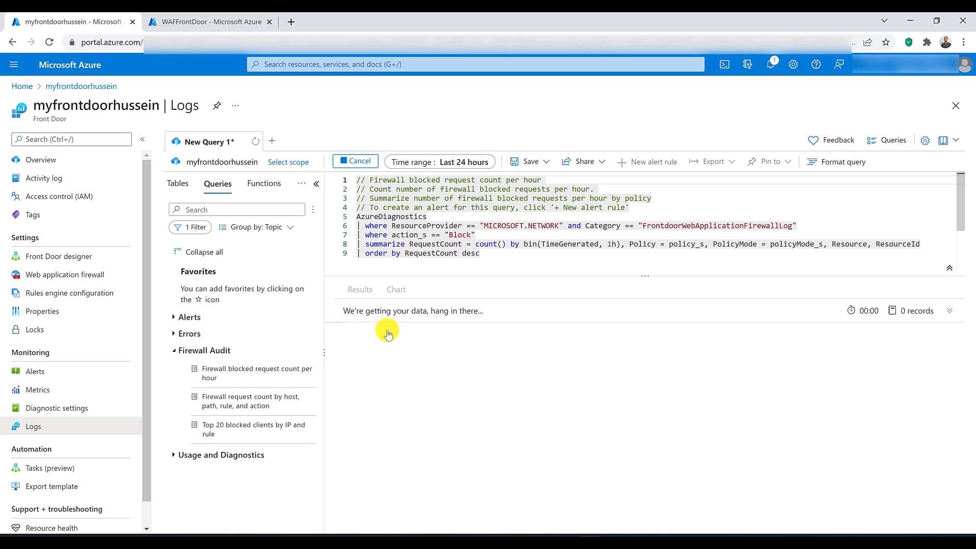
Step: Delete the action_s filter, summarize and order by lines from the firewall log query
click(500, 256)
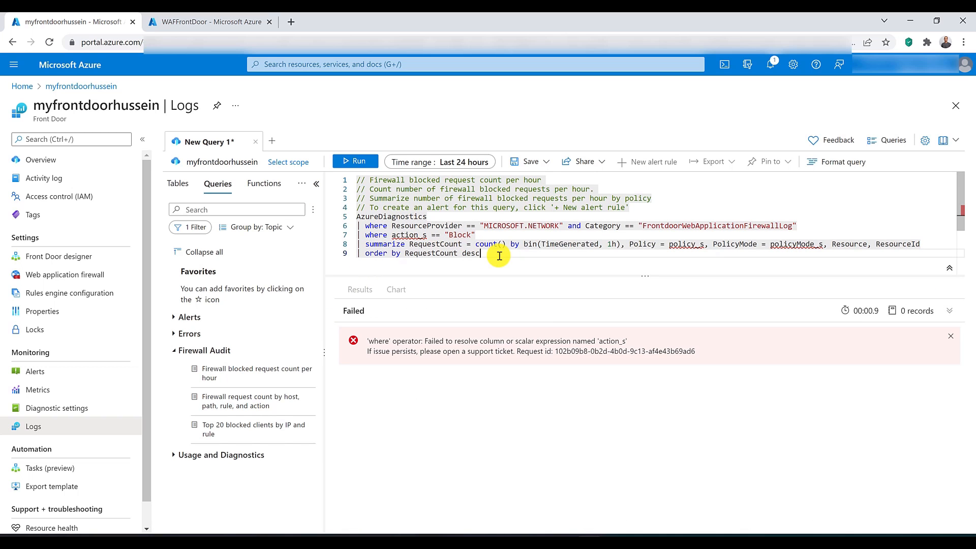
key(shift+Up)
key(shift+Up)
key(shift+Up)
key(shift+Down)
key(shift+Home)
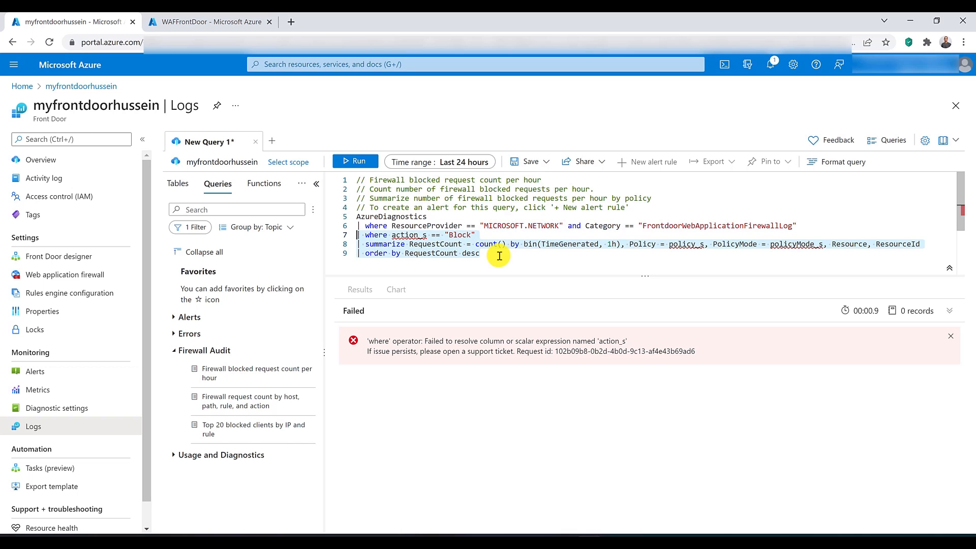
key(BackSpace)
Step: Select the remaining AzureDiagnostics query, set its time range to the last 7 days, and run it
key(shift+Up)
key(shift+Up)
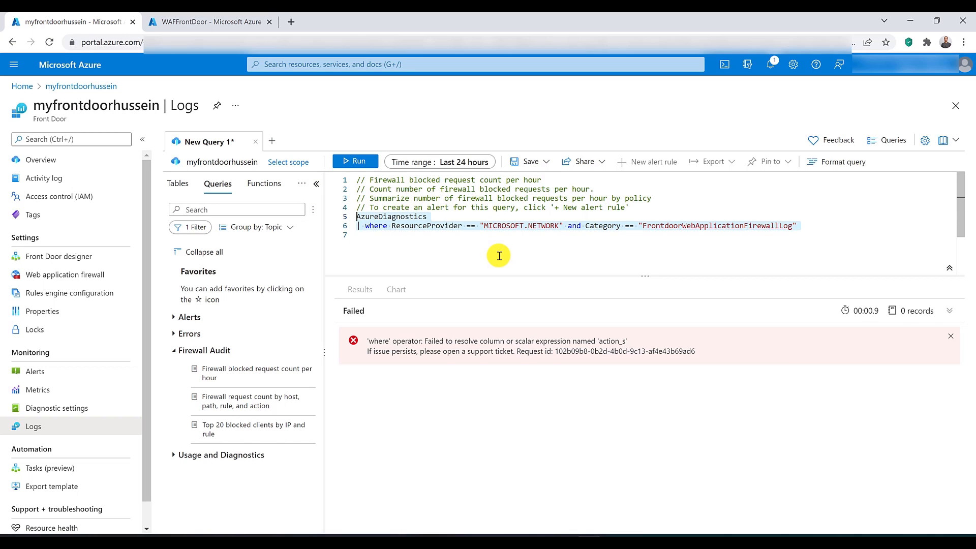
click(395, 163)
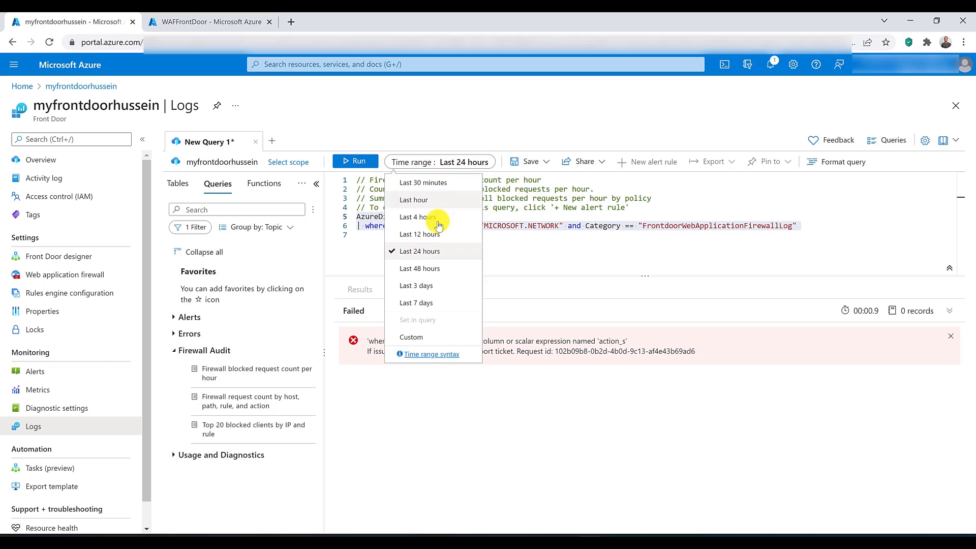
click(419, 306)
click(374, 163)
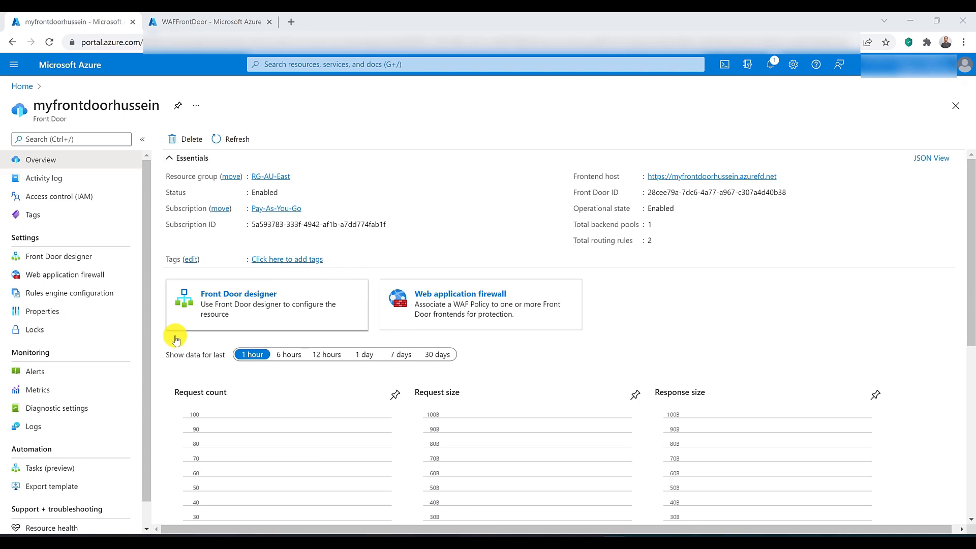
Step: Chart the Front Door's Backend Health Percentage metric over the last 30 days
click(80, 391)
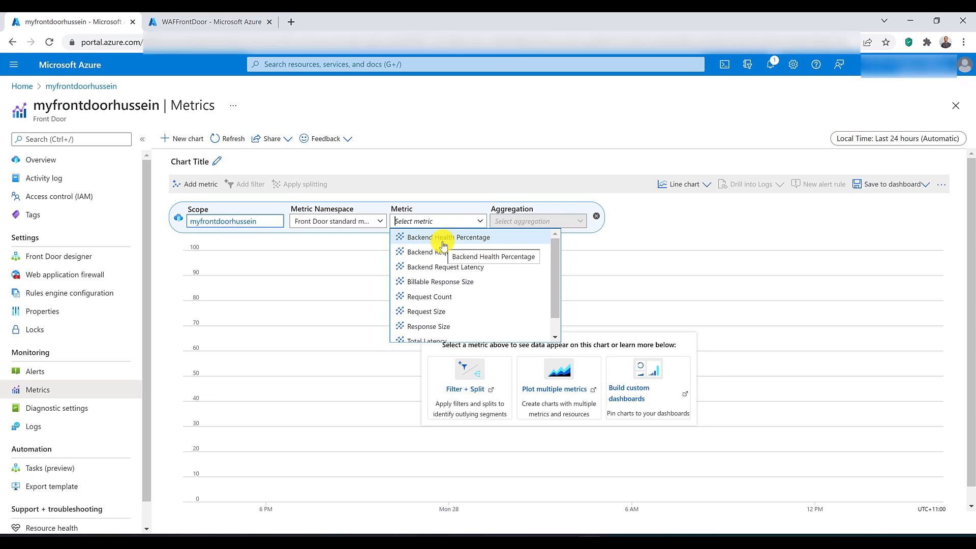
click(473, 242)
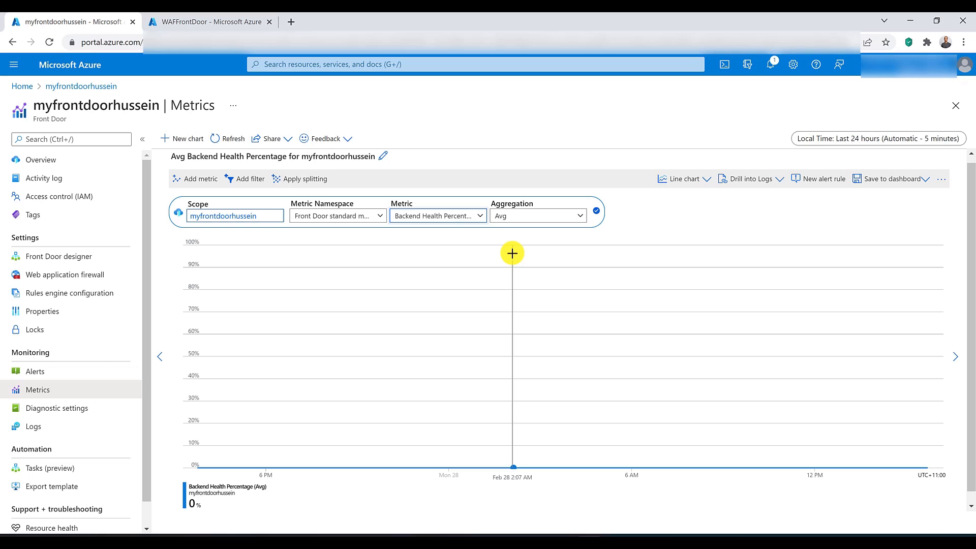
click(837, 138)
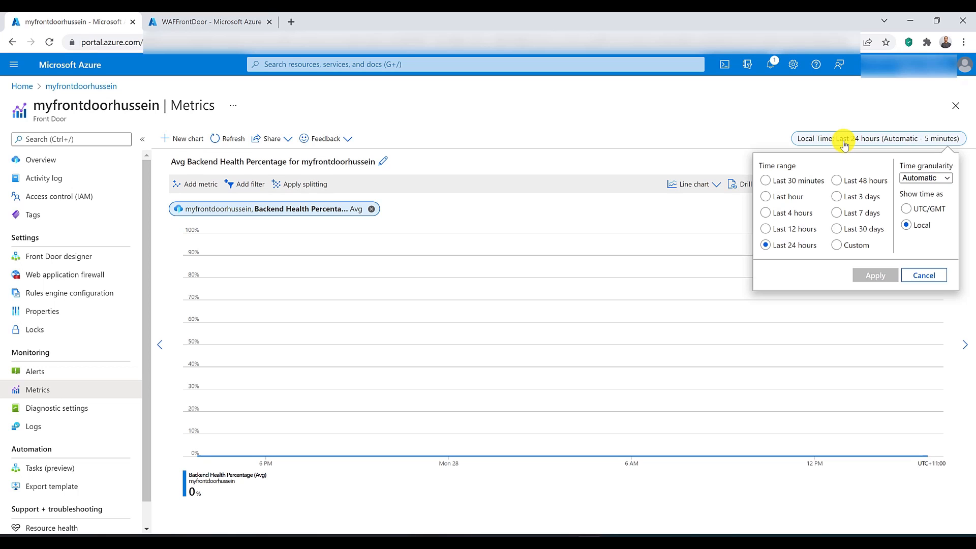
click(845, 229)
click(872, 275)
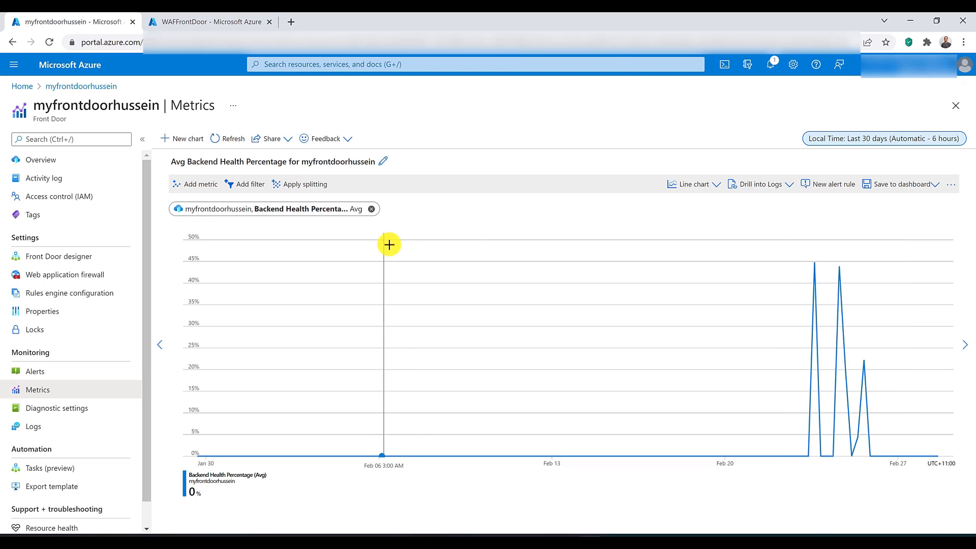
Step: Change the chart's metric to Backend Request Count
click(331, 210)
click(433, 219)
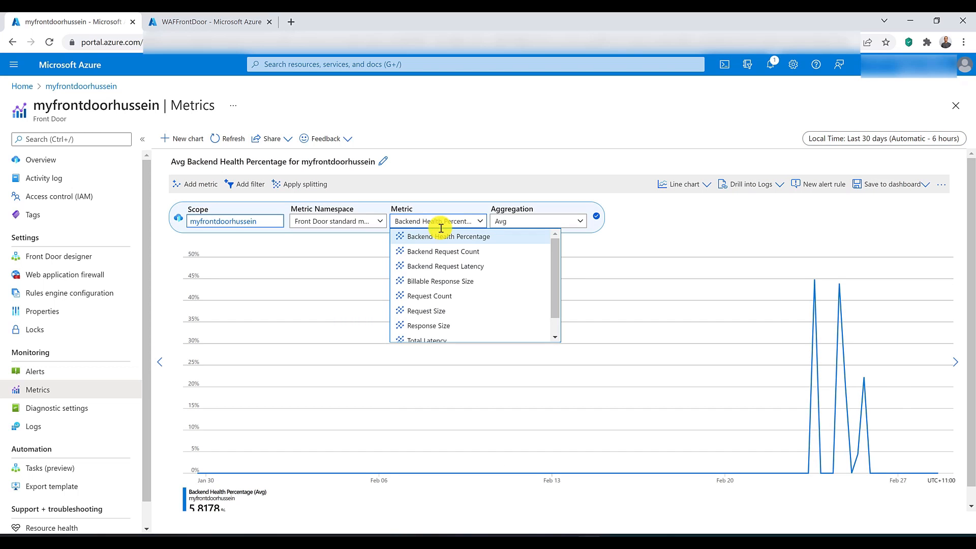
click(458, 251)
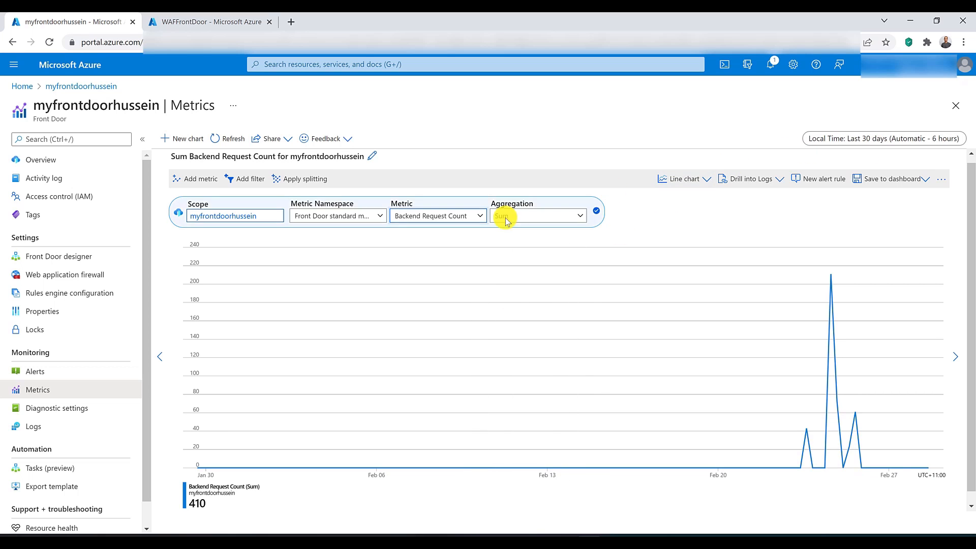
Step: Change the chart's metric to Request Count and add Backend Request Count as a second metric
click(389, 235)
click(270, 214)
click(463, 224)
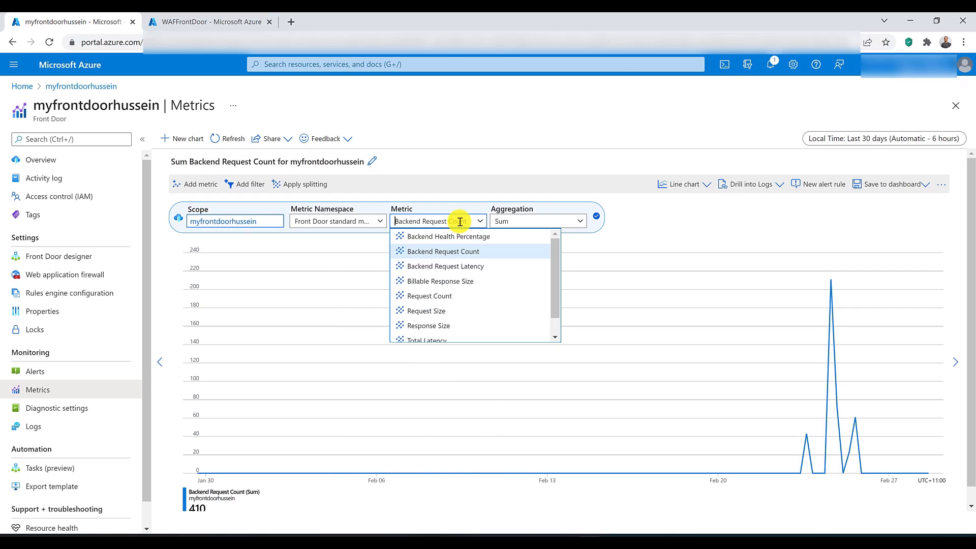
click(453, 299)
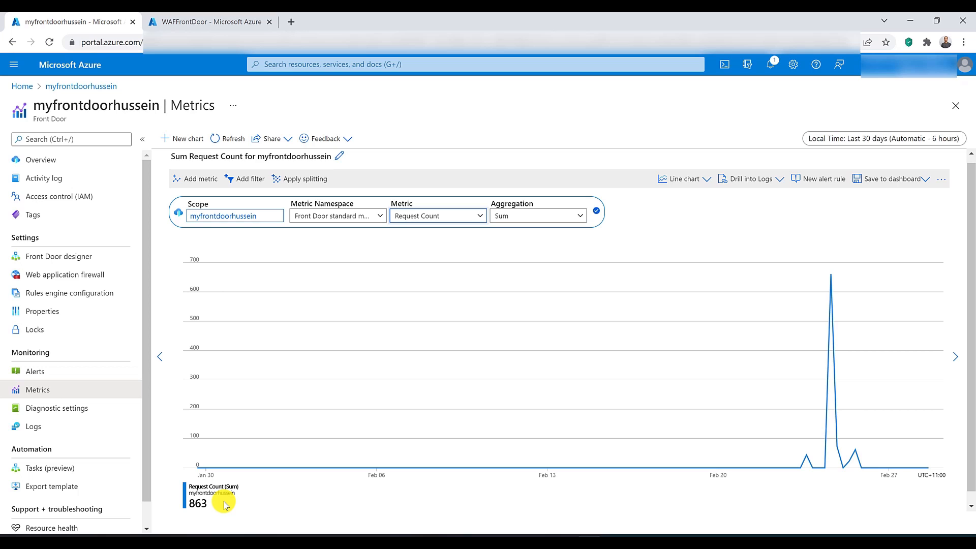
click(201, 178)
click(637, 216)
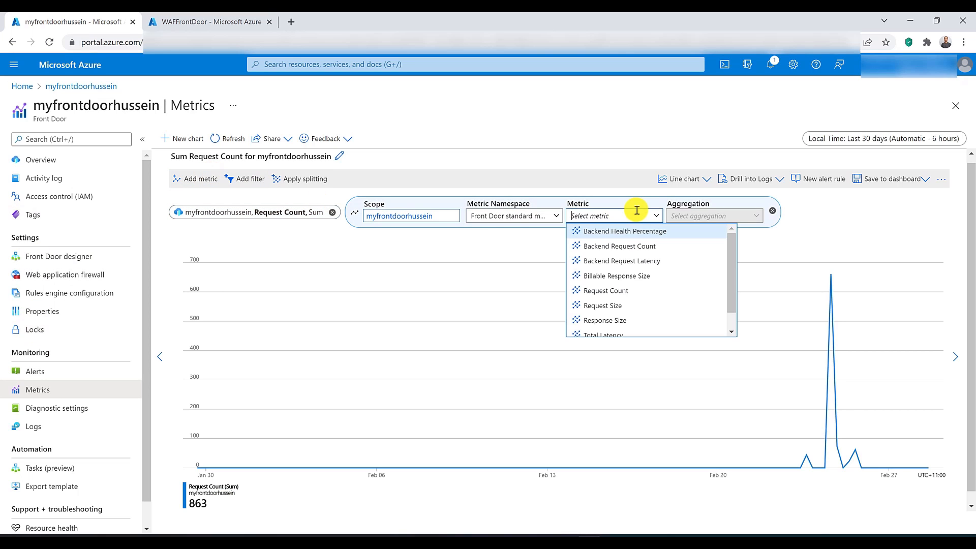
click(632, 246)
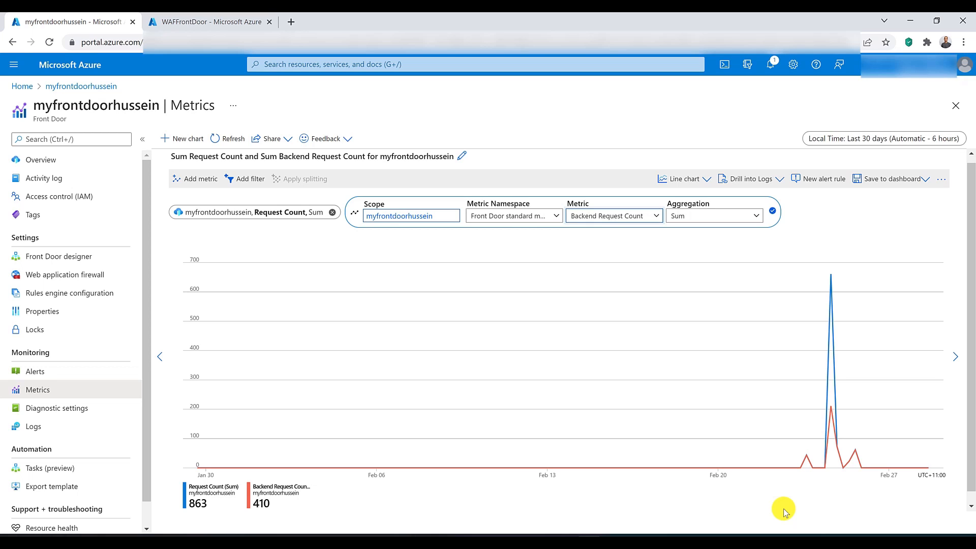
Step: Change the Request Count series to Backend Request Latency with Max aggregation
click(301, 212)
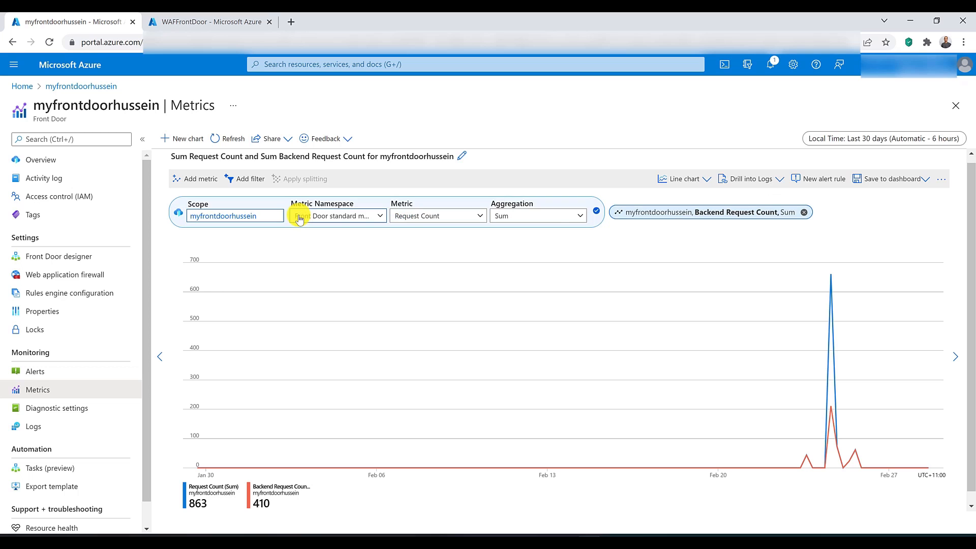
click(405, 221)
click(466, 258)
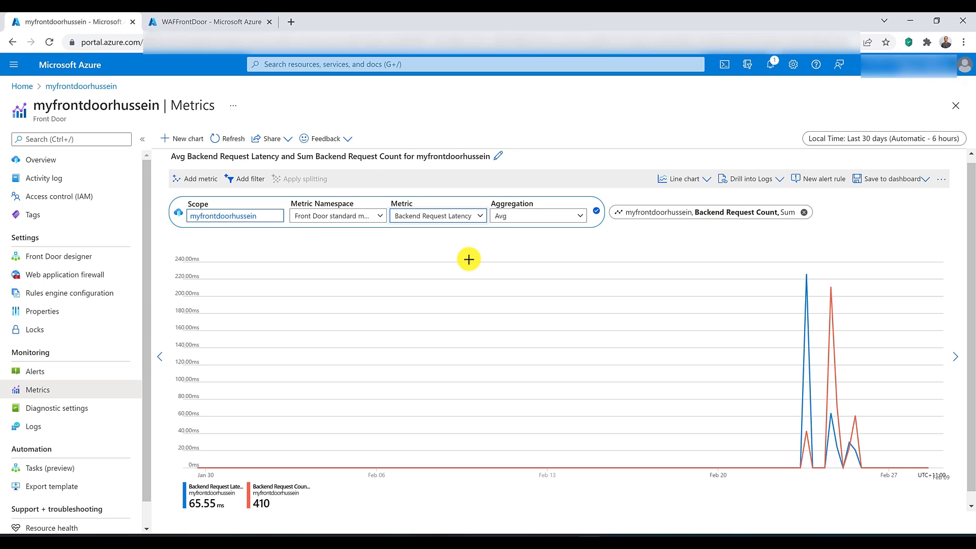
mouse_move(809, 275)
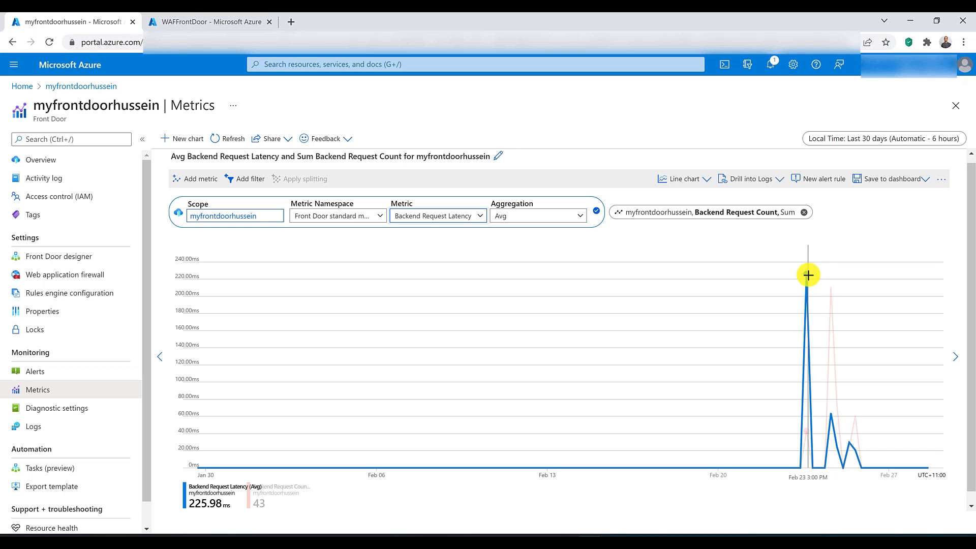
click(526, 221)
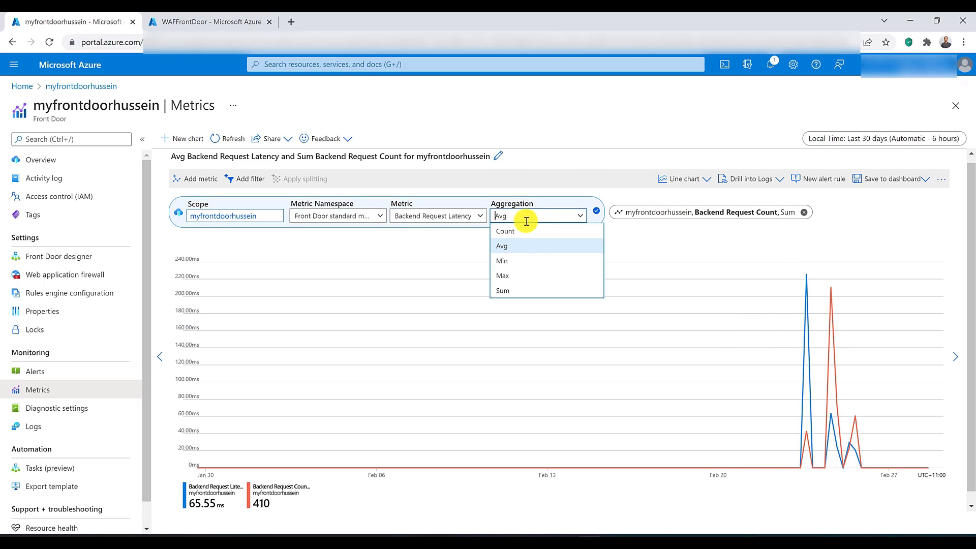
click(532, 275)
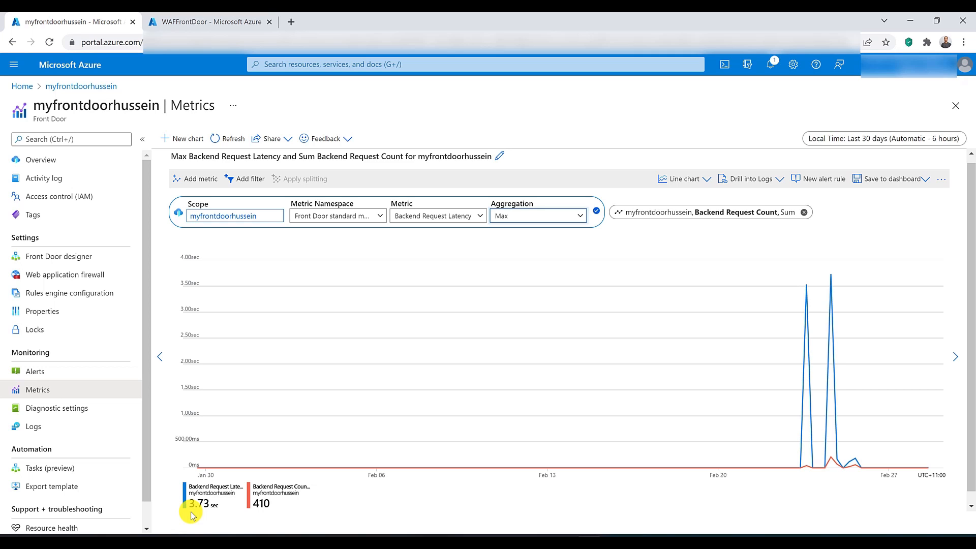
Step: Change the Backend Request Count series to Total Latency with Avg aggregation
click(703, 221)
click(664, 216)
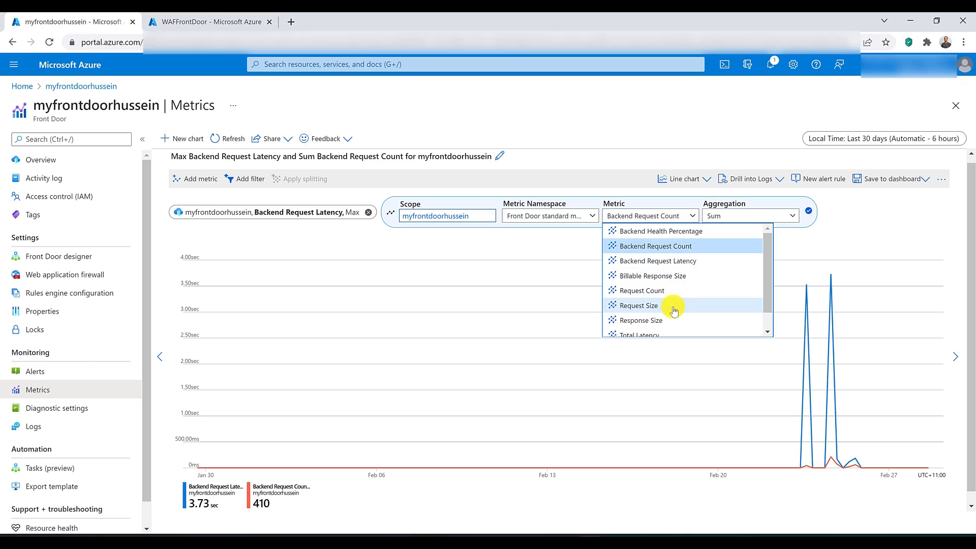
scroll(667, 318, down, 2)
click(655, 315)
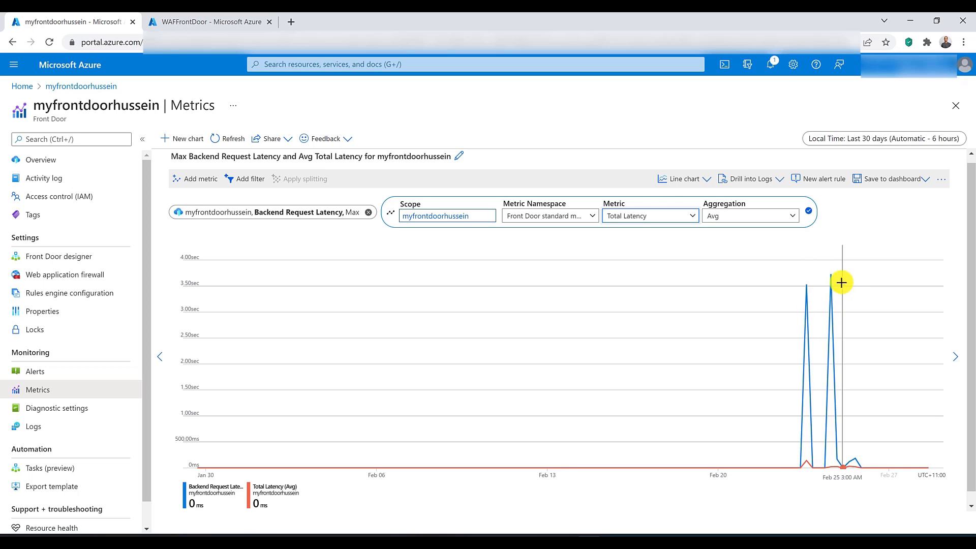
Step: Change the Backend Request Latency series to Billable Response Size and remove the Total Latency series from the chart
click(311, 212)
click(434, 216)
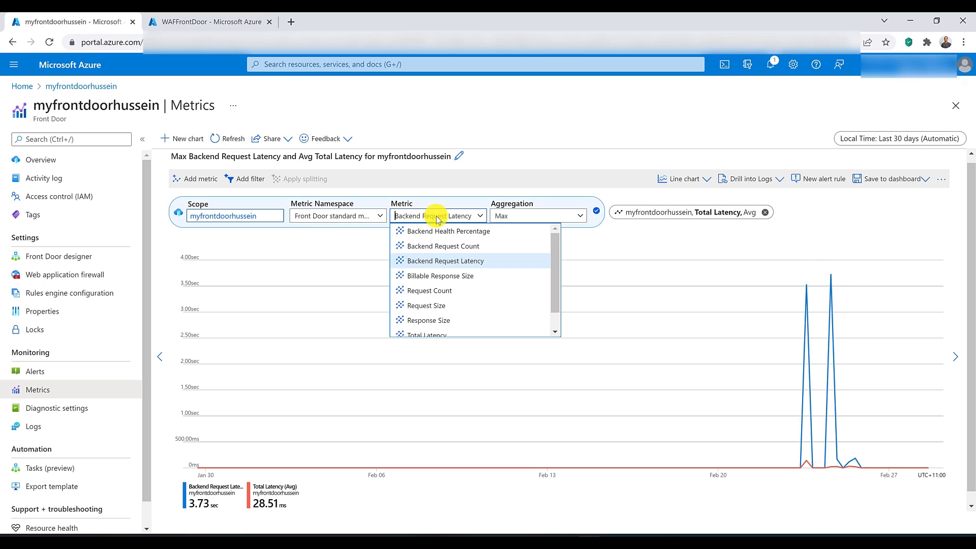
click(452, 276)
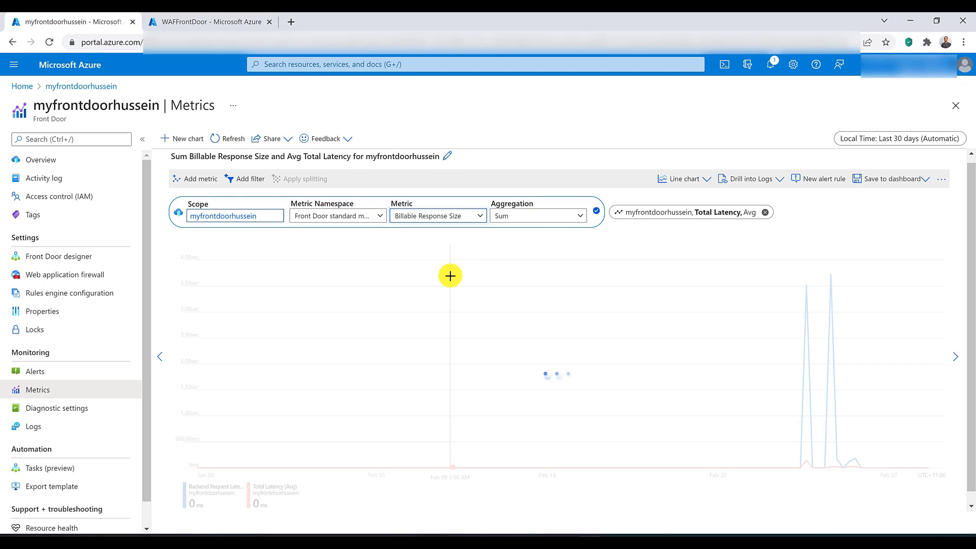
click(765, 212)
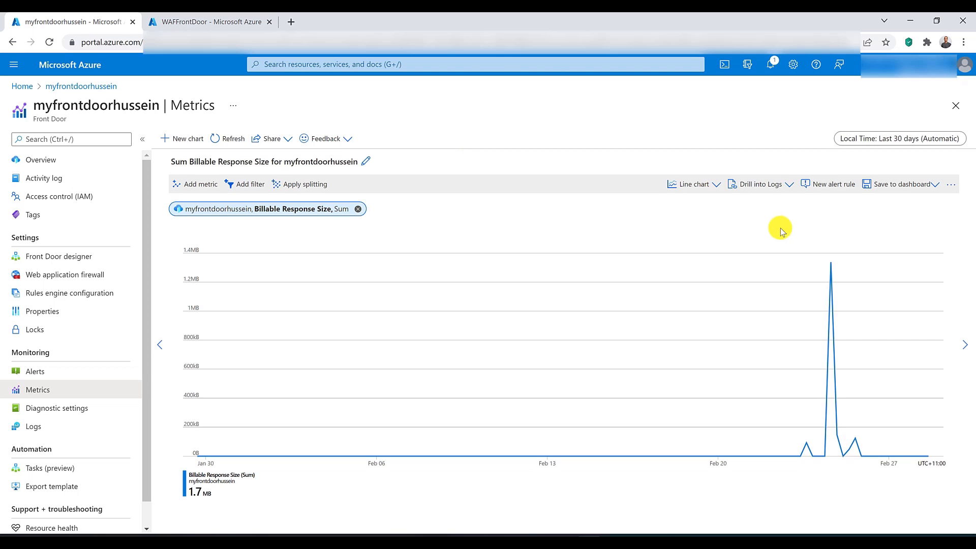
Step: Chart the Front Door's Request Size metric, followed by its Response Size metric
click(304, 211)
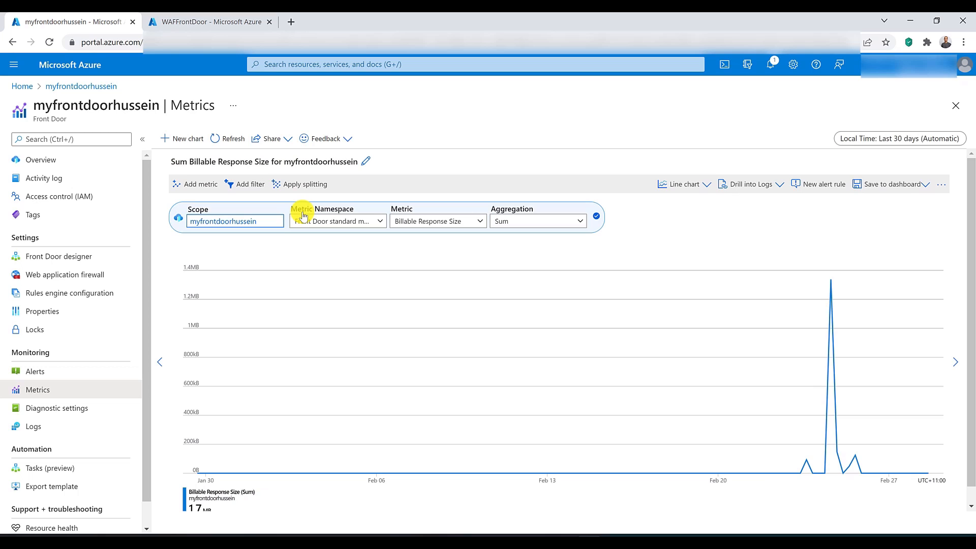
click(452, 223)
mouse_move(465, 279)
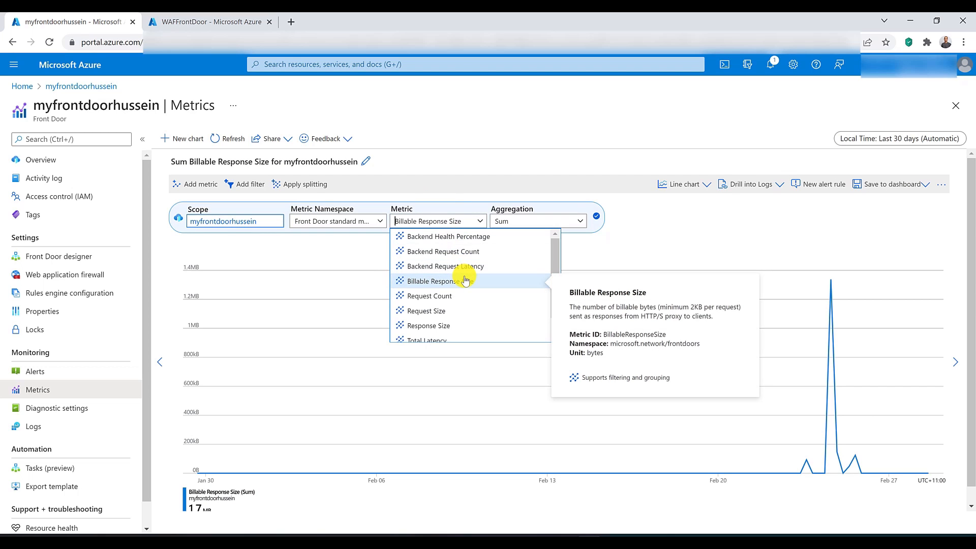
click(482, 309)
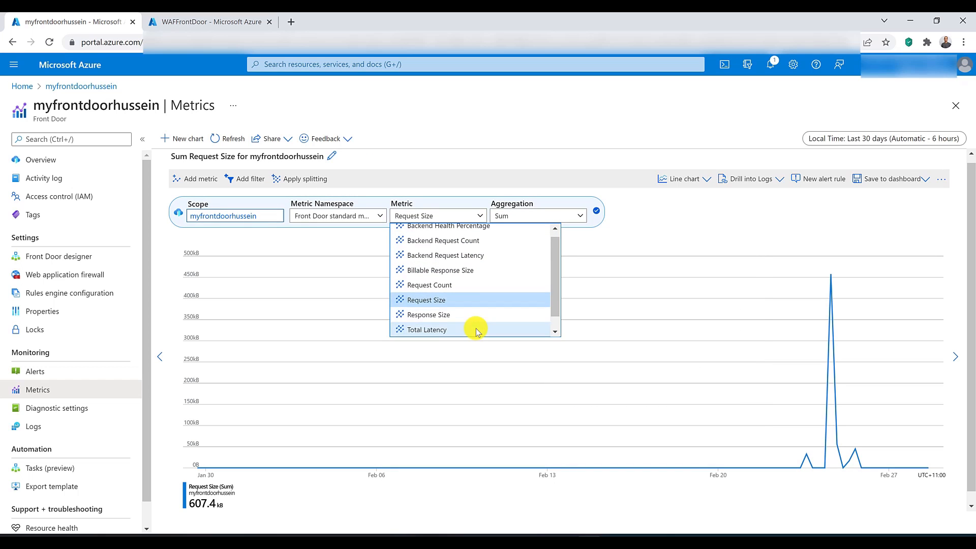
click(470, 312)
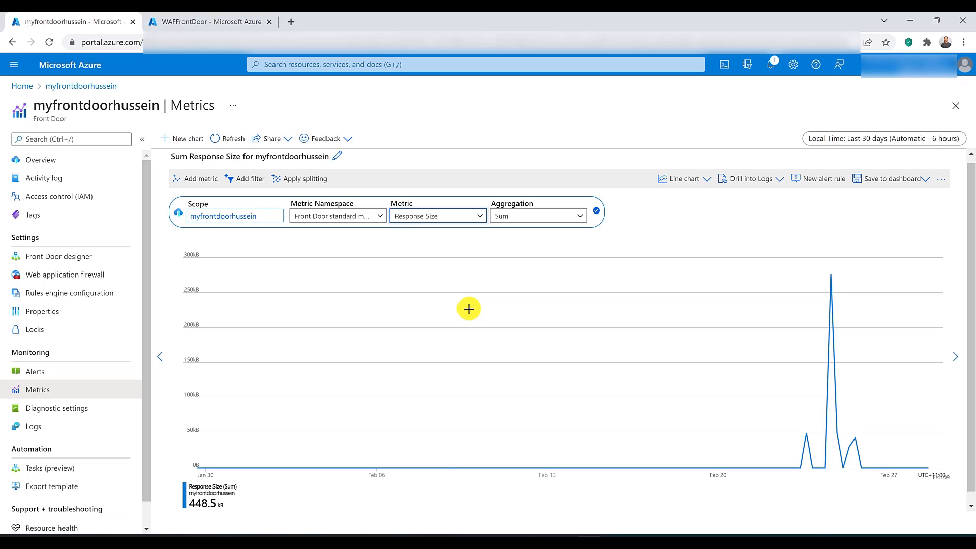
Step: Change the chart's metric to Web Application Firewall Request Count
click(461, 216)
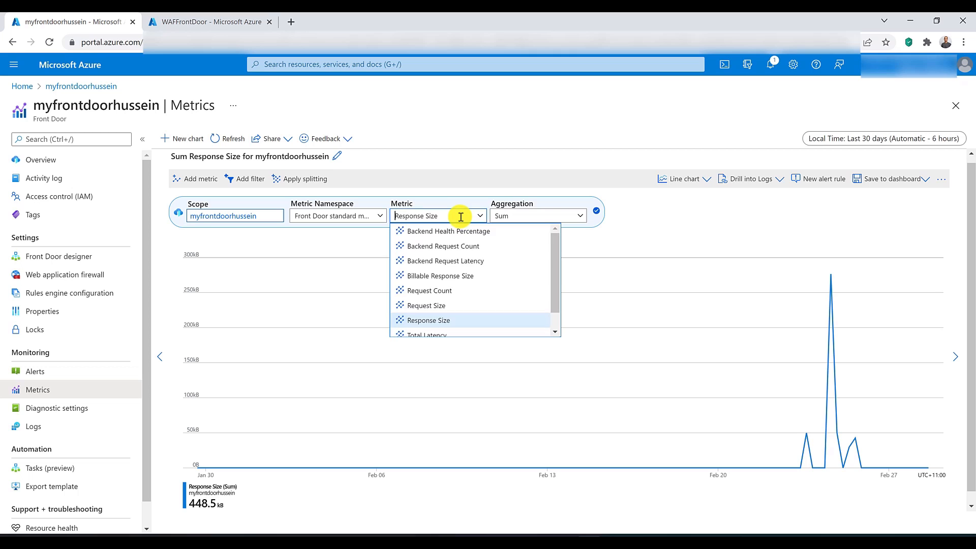
scroll(471, 278, down, 1)
mouse_move(480, 330)
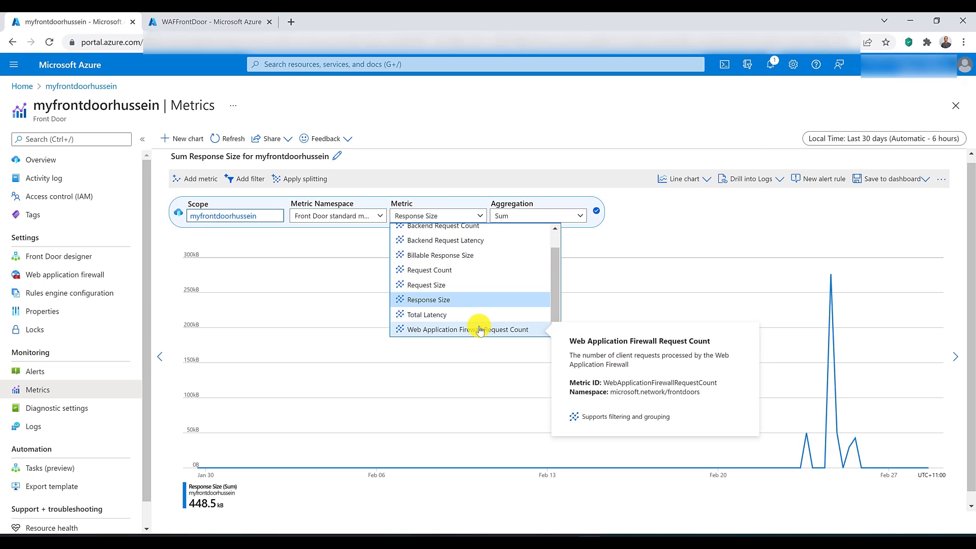
click(514, 331)
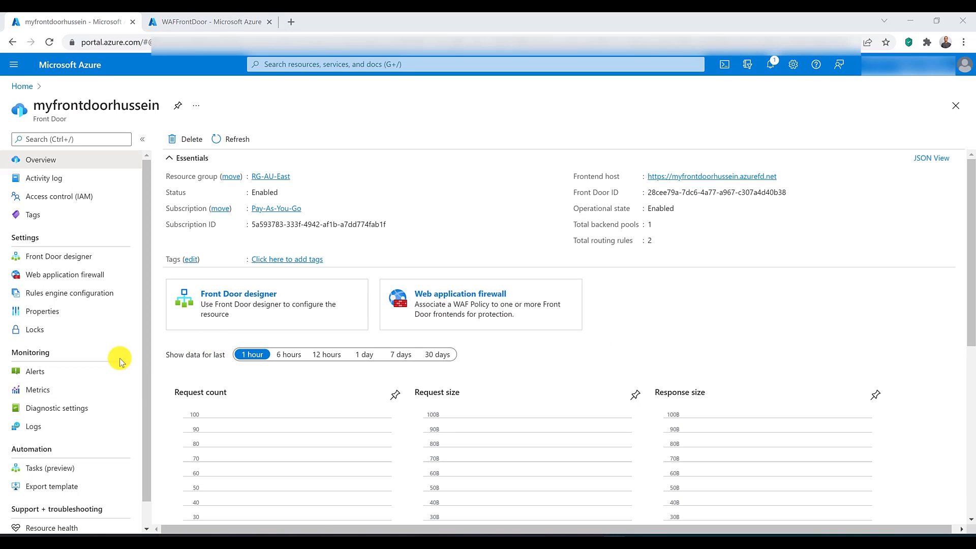
Step: Start a new alert rule for the Front Door, filter its signals to Metrics, and choose Backend Health Percentage
click(50, 372)
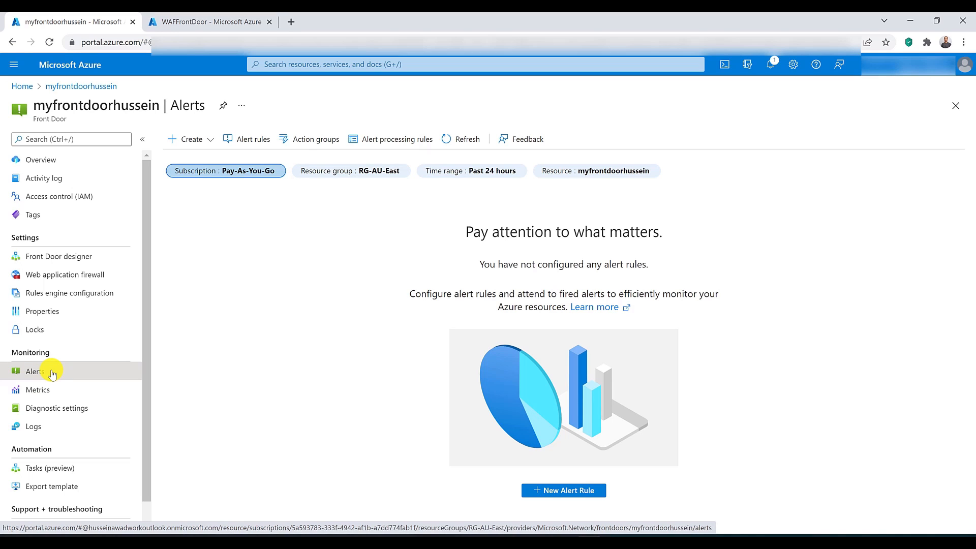
click(591, 491)
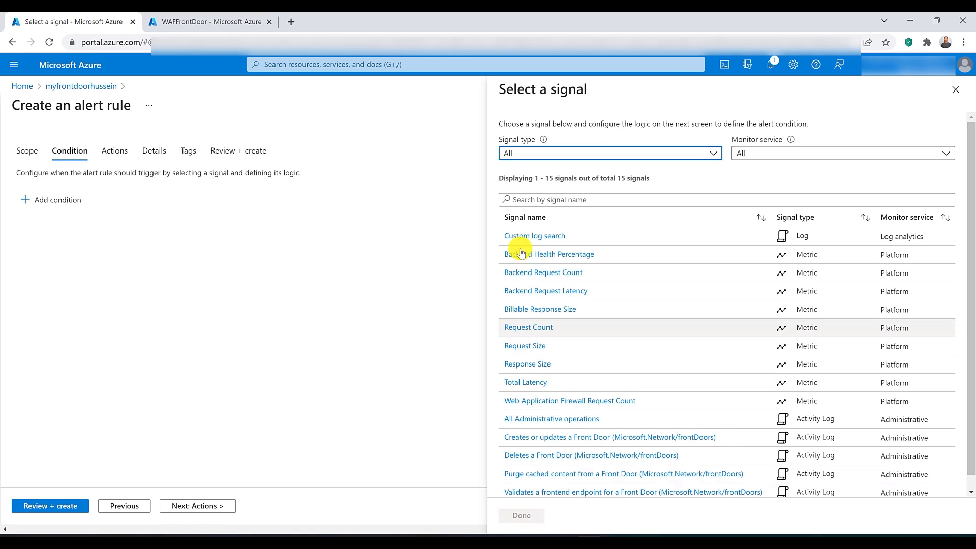
click(525, 157)
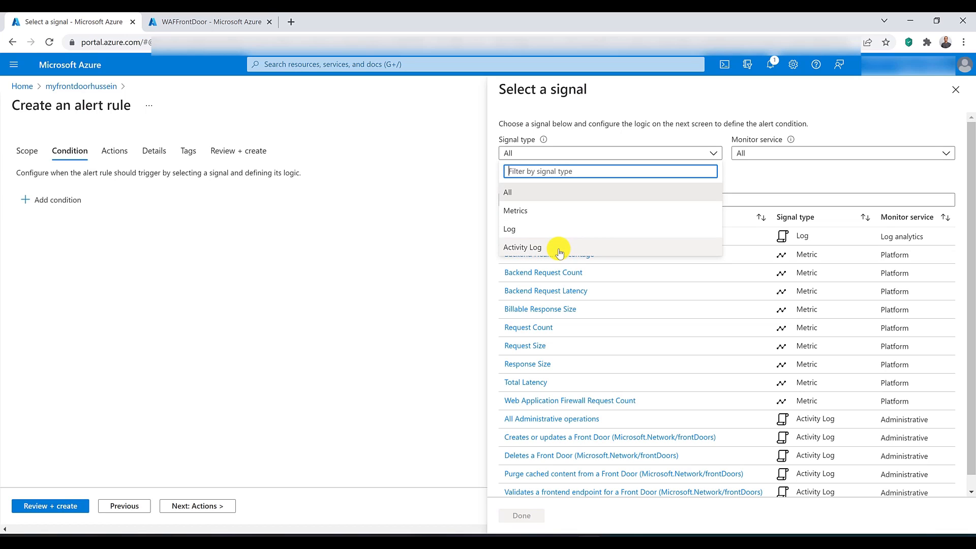
click(535, 212)
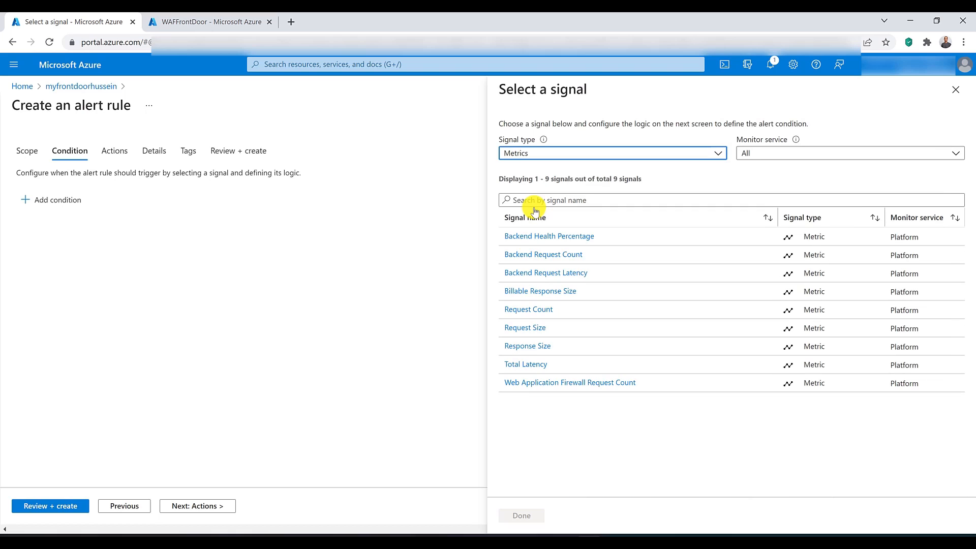
click(566, 238)
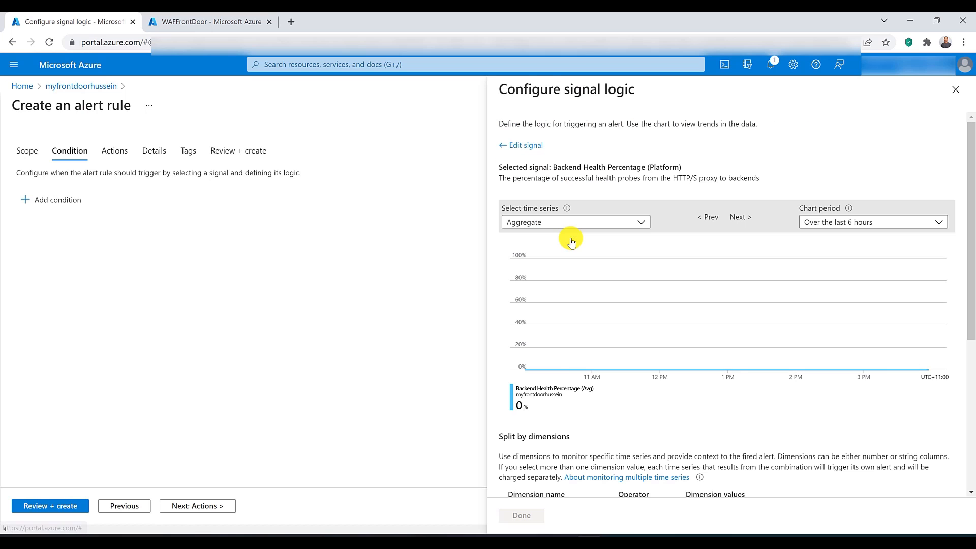
Step: Split the alert signal by the Backend Pool dimension, covering all current and future values
scroll(572, 241, down, 5)
click(575, 254)
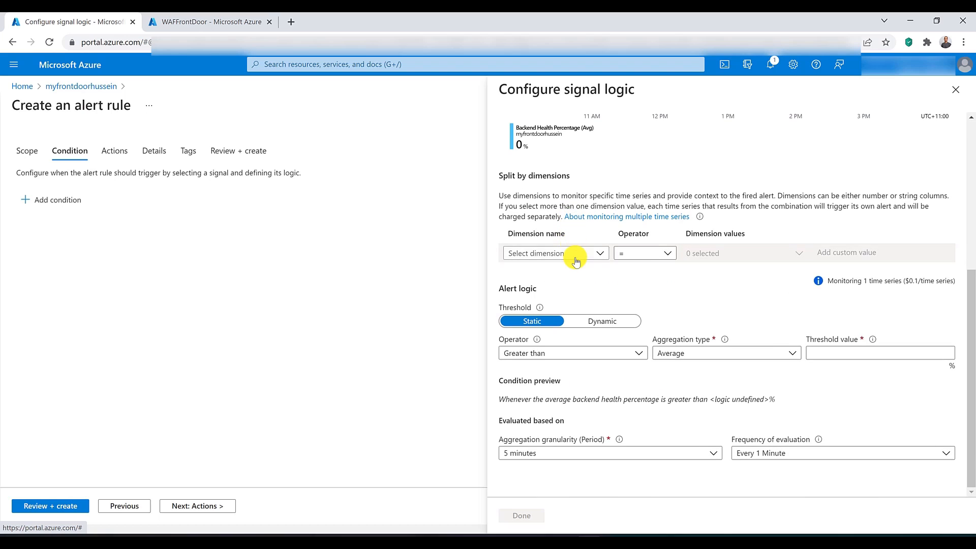
click(571, 287)
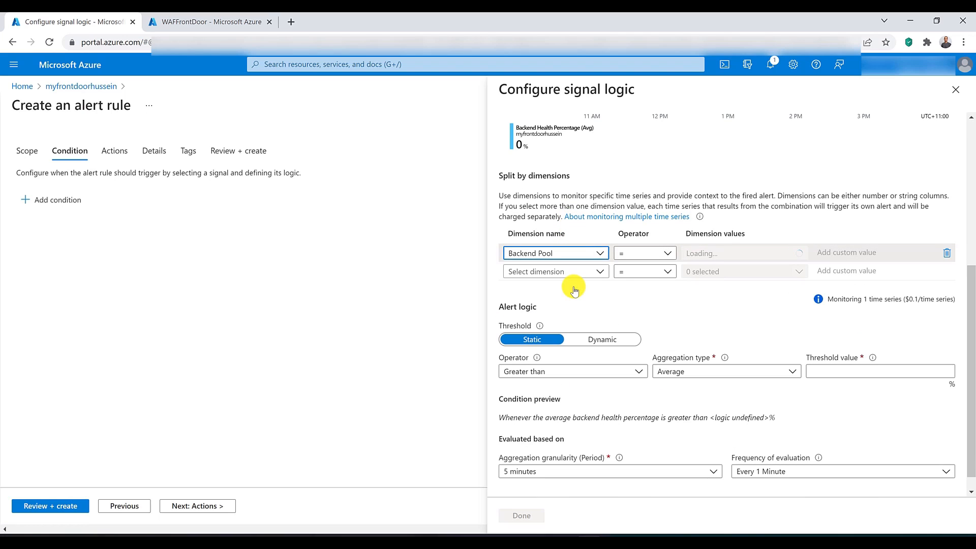
click(799, 254)
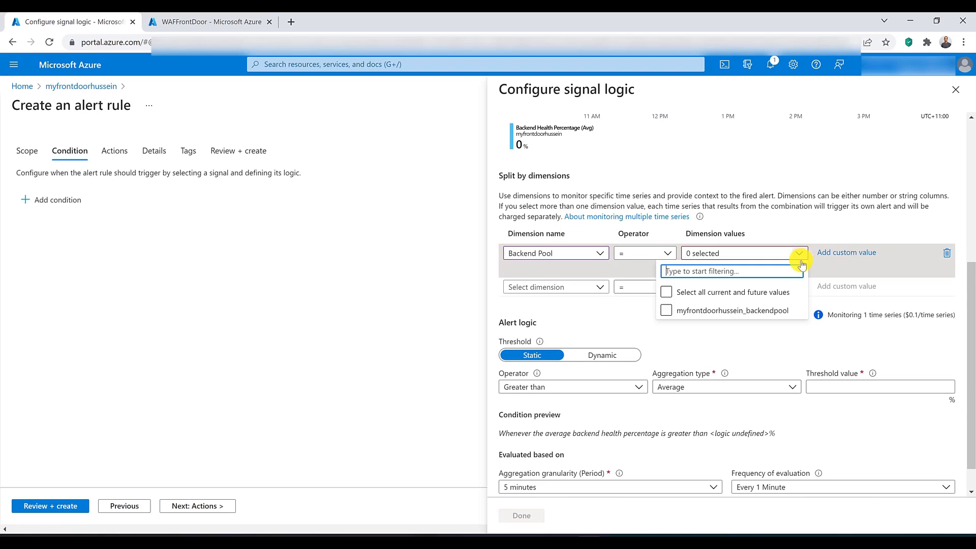
click(680, 293)
click(590, 294)
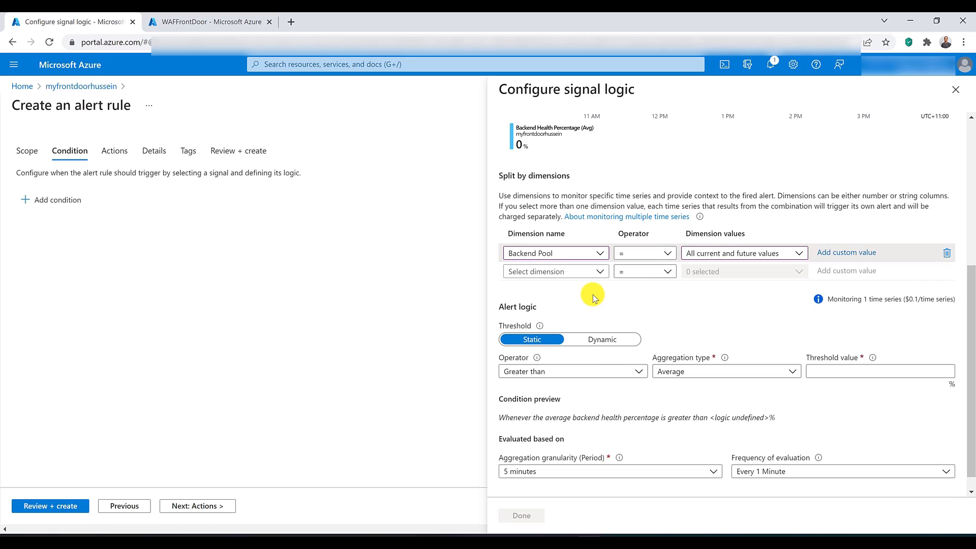
Step: Set the alert to trigger when average backend health is less than 90%, save the condition, and go to the rule's actions
click(630, 371)
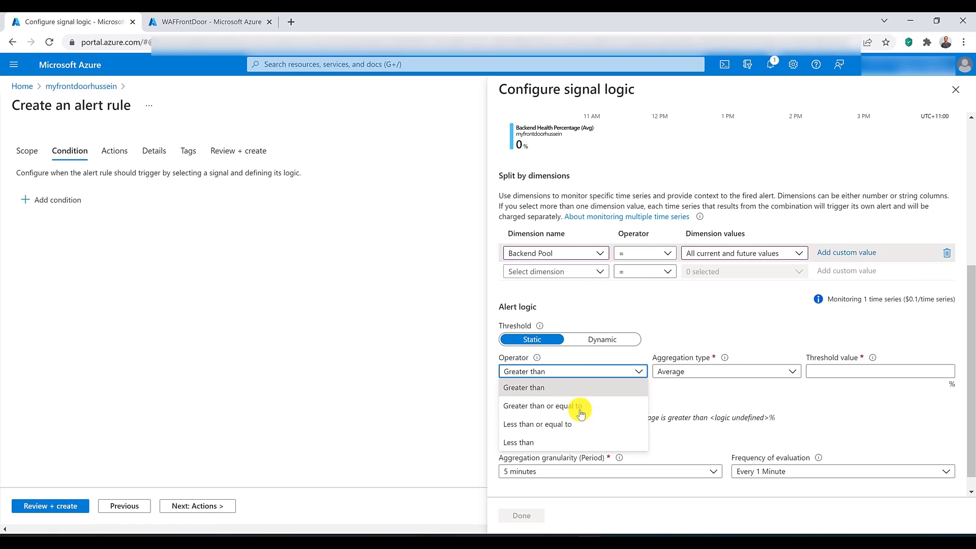
click(563, 442)
click(838, 375)
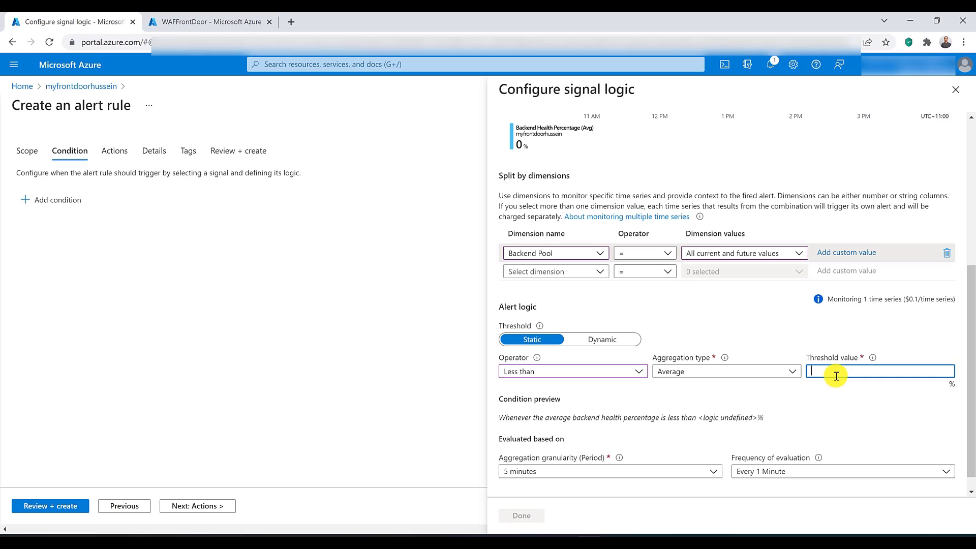
text(90)
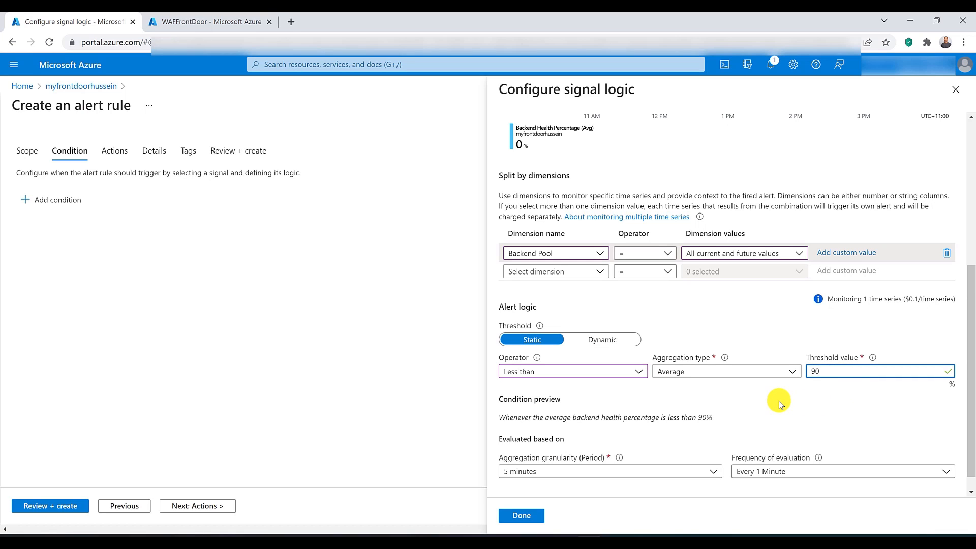
click(523, 515)
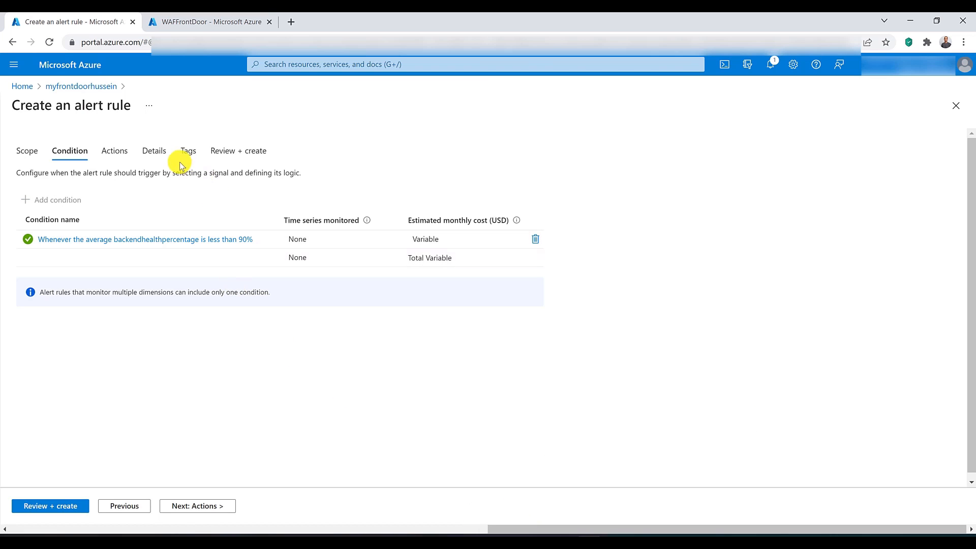
click(105, 151)
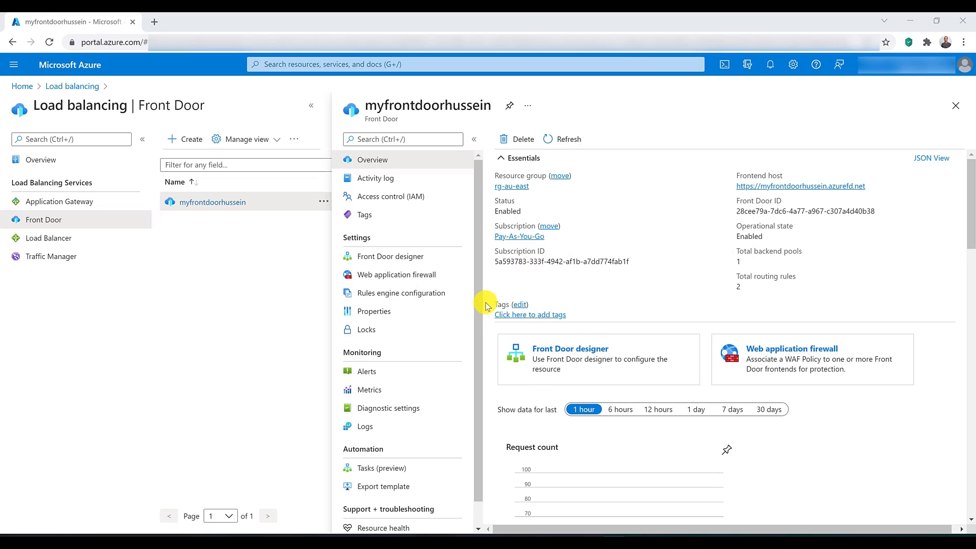
Step: Review the log categories, metrics and destination workspace in the Front Door's MySettings diagnostic setting, and return to the Front Door
click(410, 408)
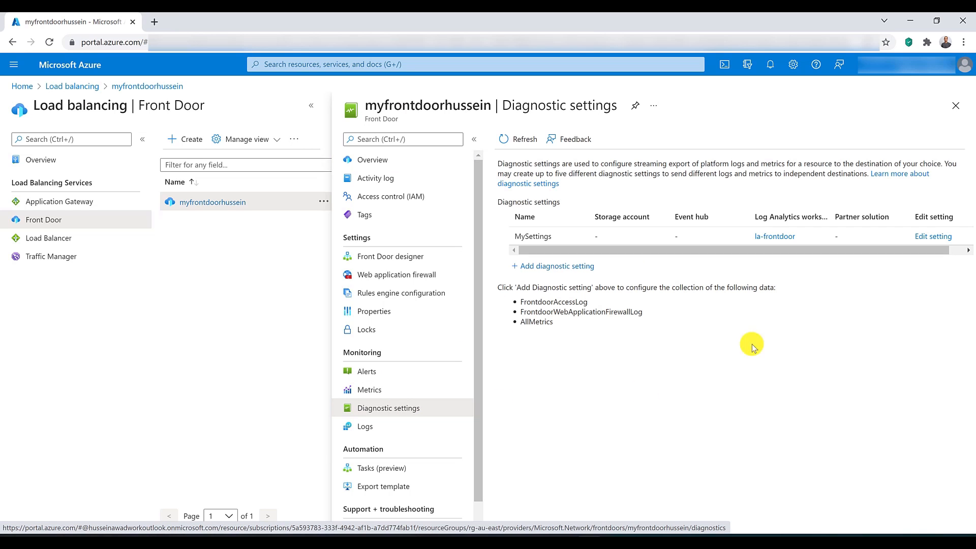
click(933, 237)
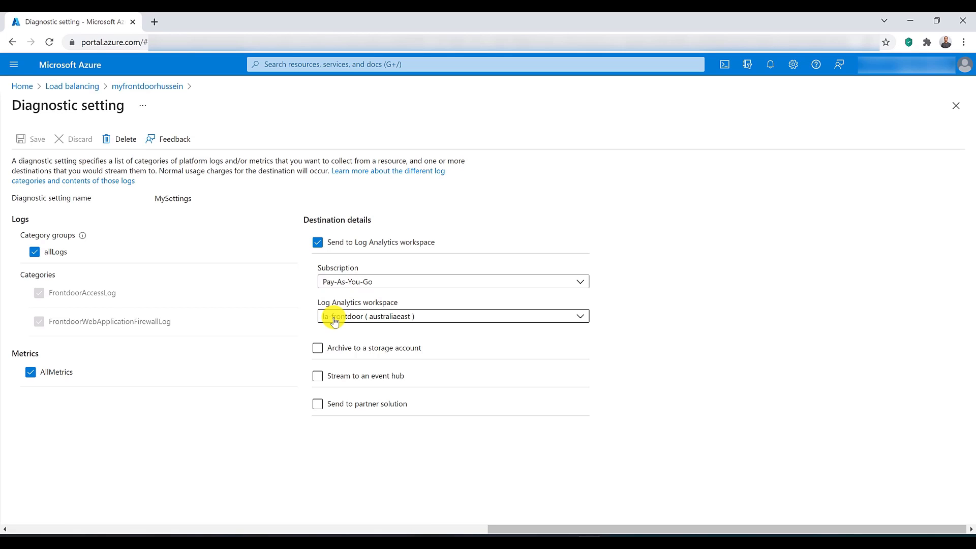
click(155, 87)
Step: Open the Front Door's logs and run the Firewall Audit sample query "Firewall blocked request count per hour"
click(394, 425)
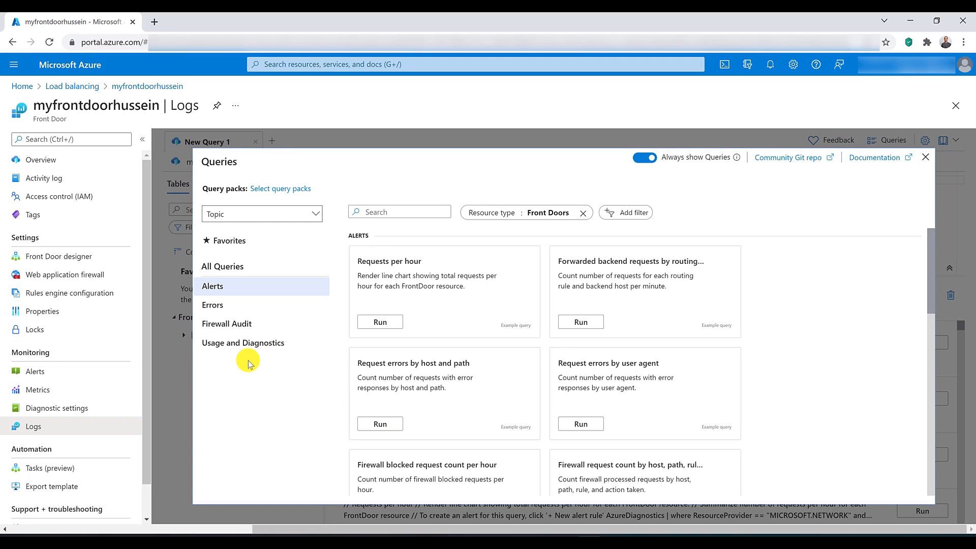
mouse_move(585, 278)
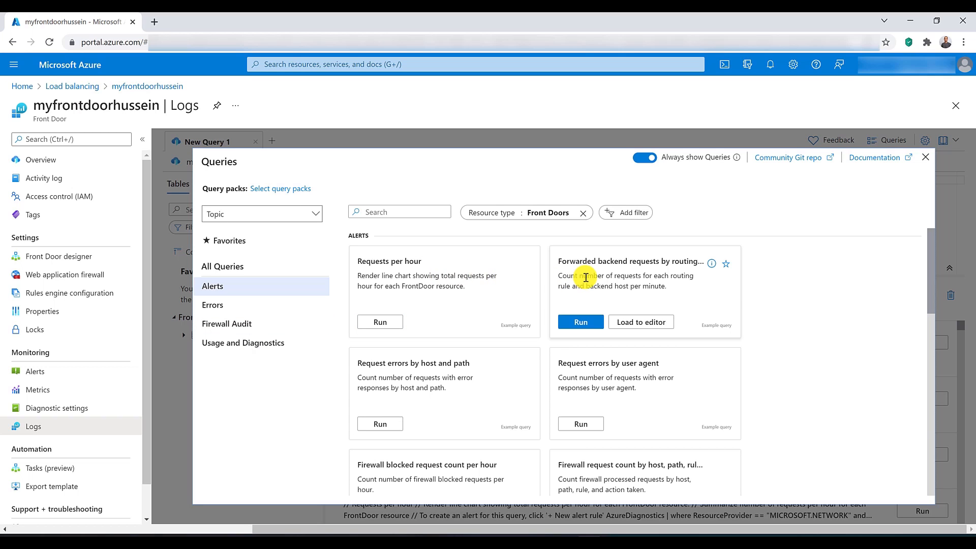
scroll(585, 278, down, 2)
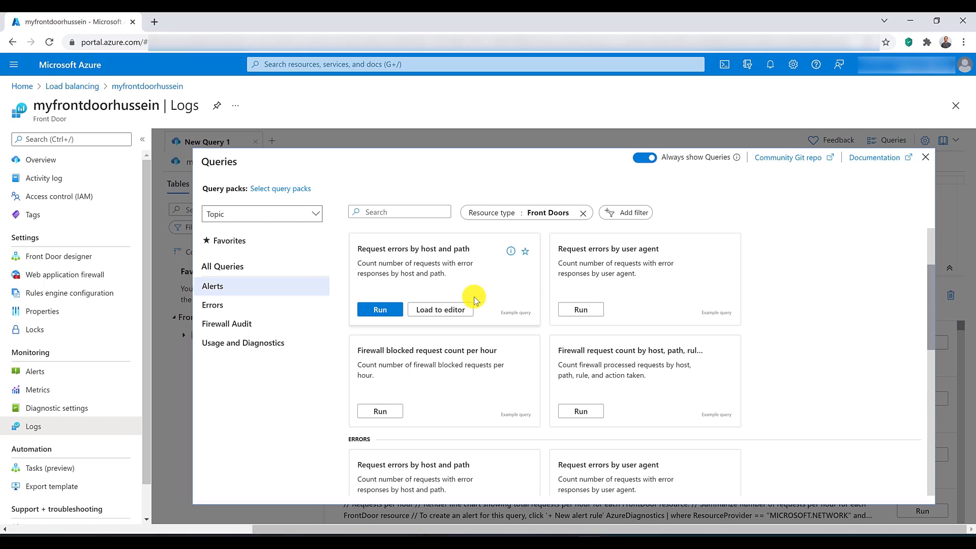
click(253, 324)
mouse_move(487, 320)
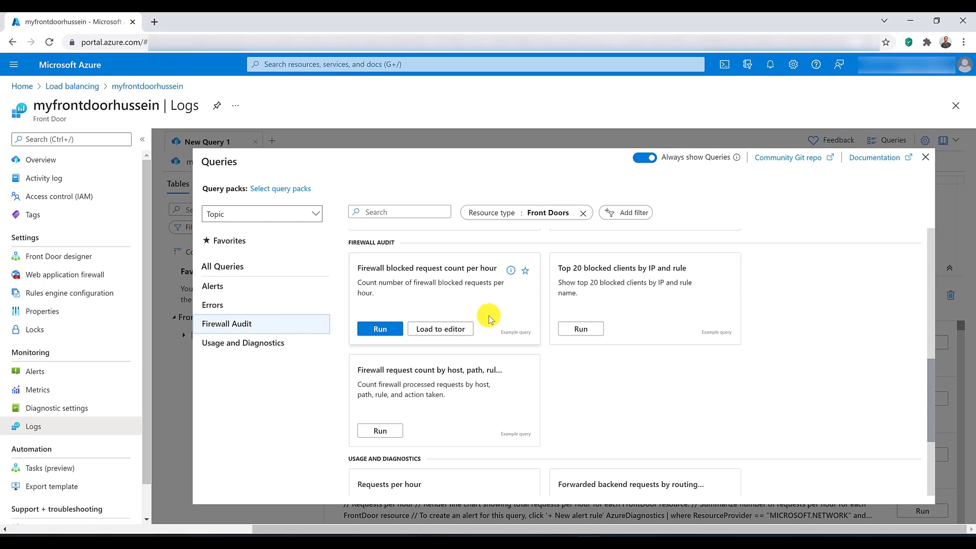
click(385, 329)
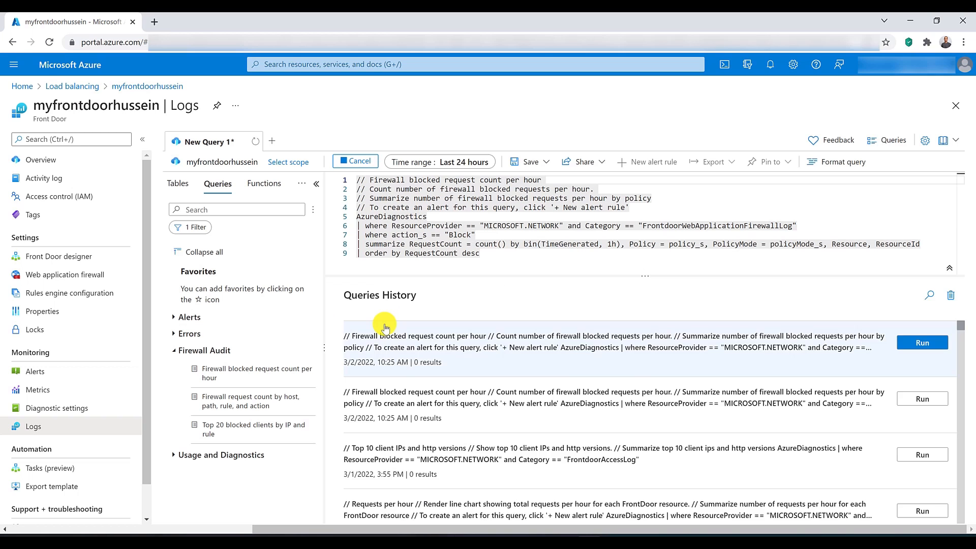
Step: Remove the action_s, summarize and order by lines from the query, ending it after the FrontdoorWebApplicationFirewallLog category filter
click(500, 253)
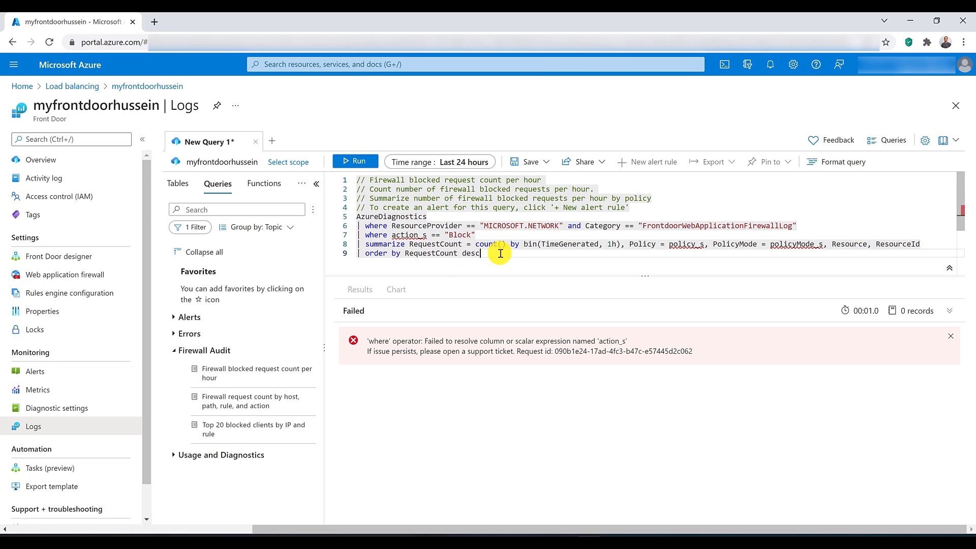
key(shift+Up)
key(shift+Up)
key(shift+Home)
key(Delete)
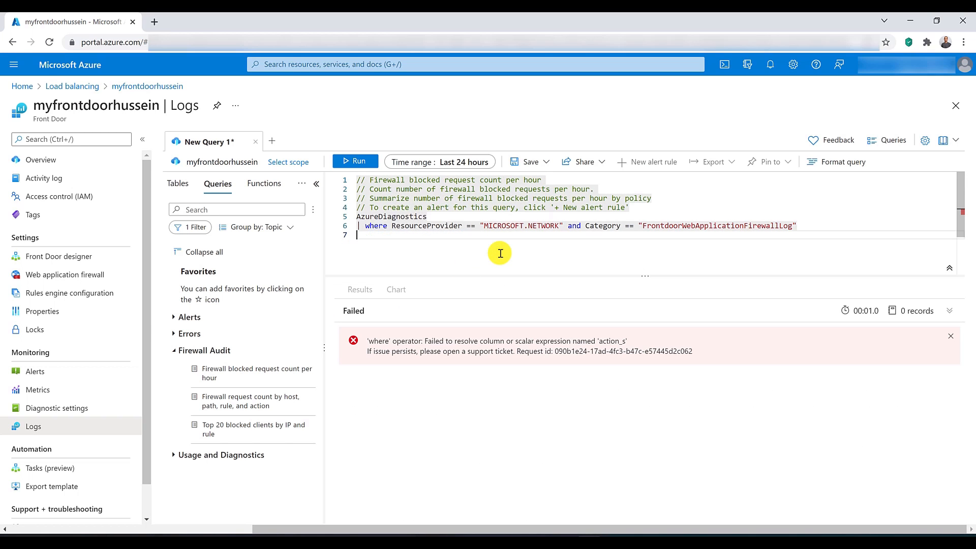
click(451, 226)
Step: Set the query's time range to Last 7 days and run it
click(437, 162)
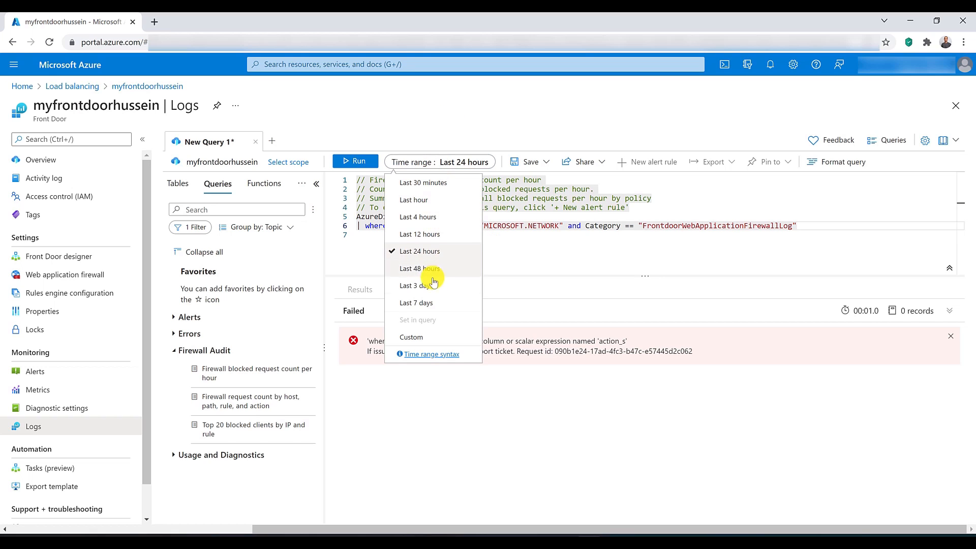
click(436, 303)
click(373, 163)
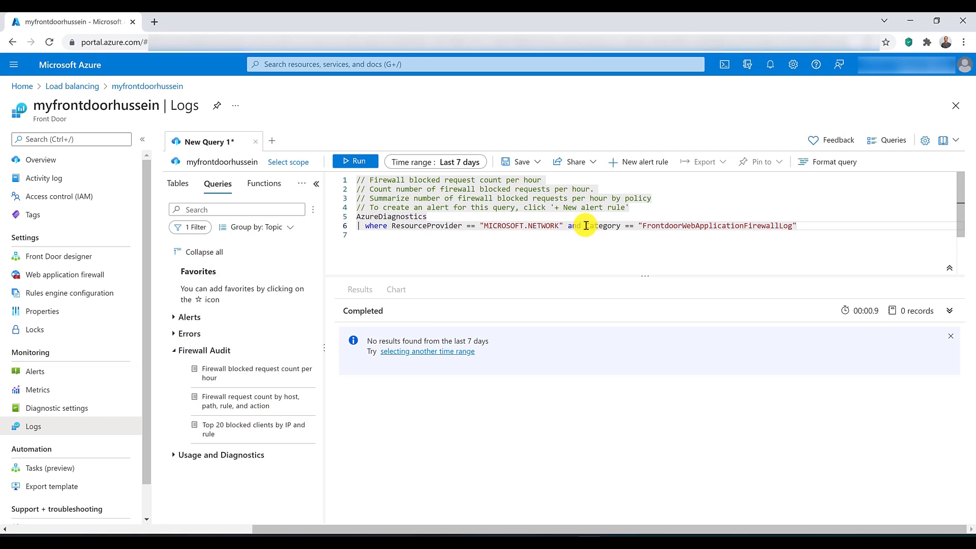
mouse_move(608, 226)
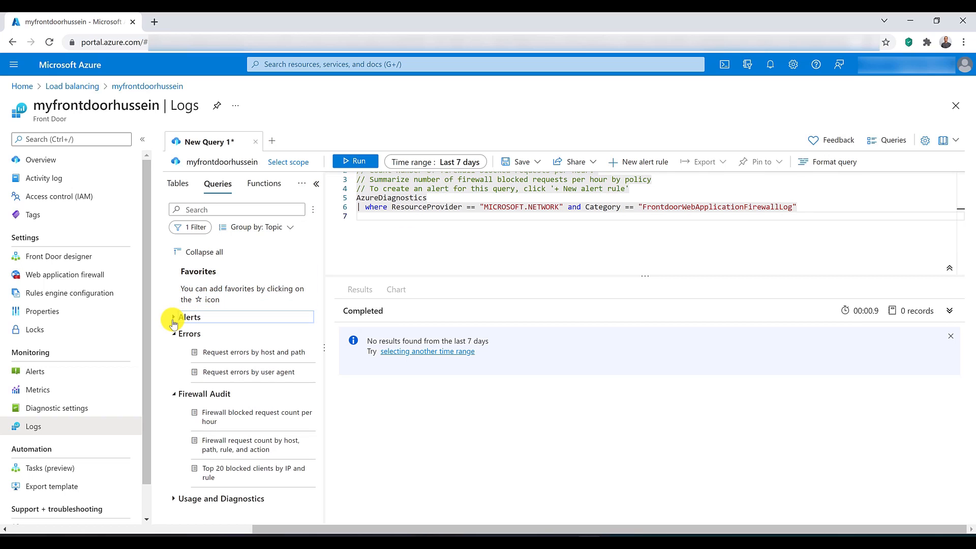
Step: Add the Alerts sample query "Request errors by host and path" to the editor and highlight its FrontdoorAccessLog category
click(174, 318)
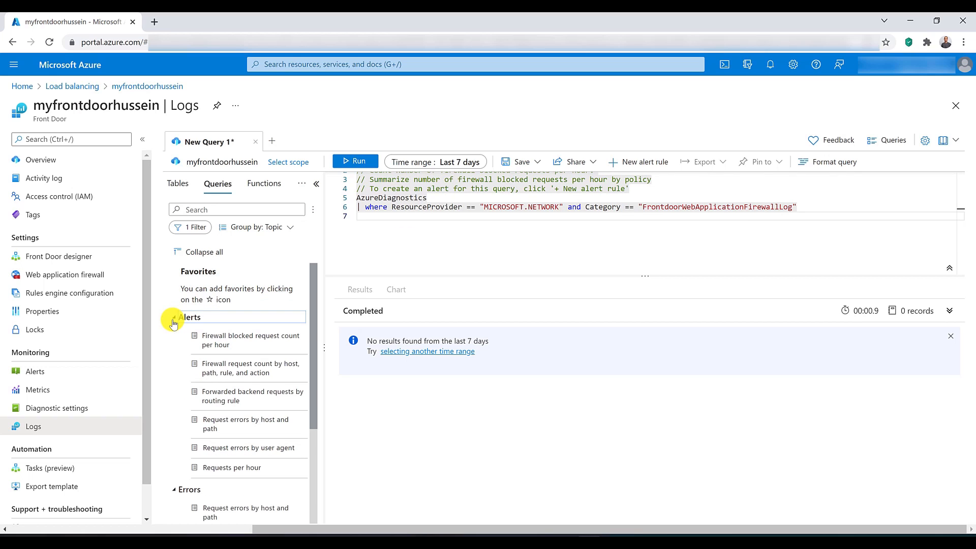
click(222, 432)
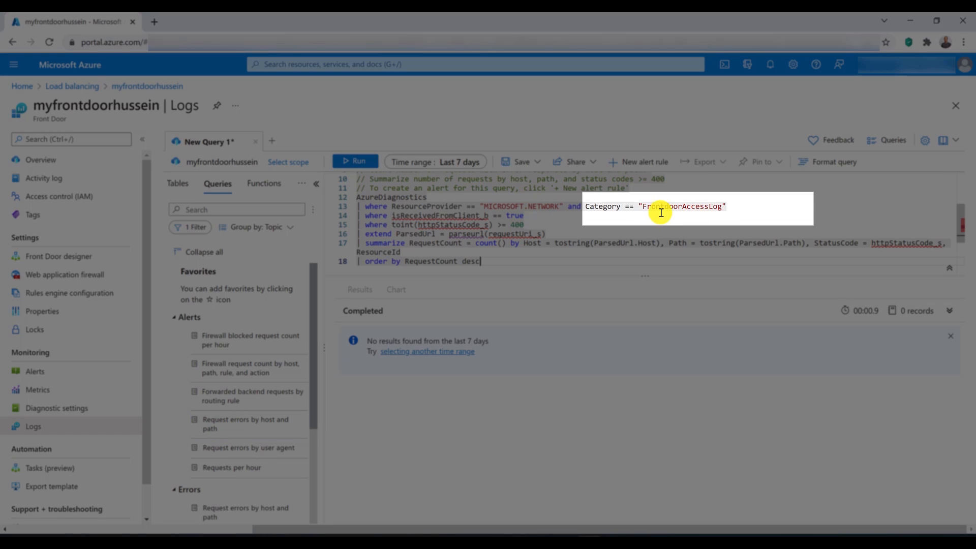
drag(644, 206, 722, 207)
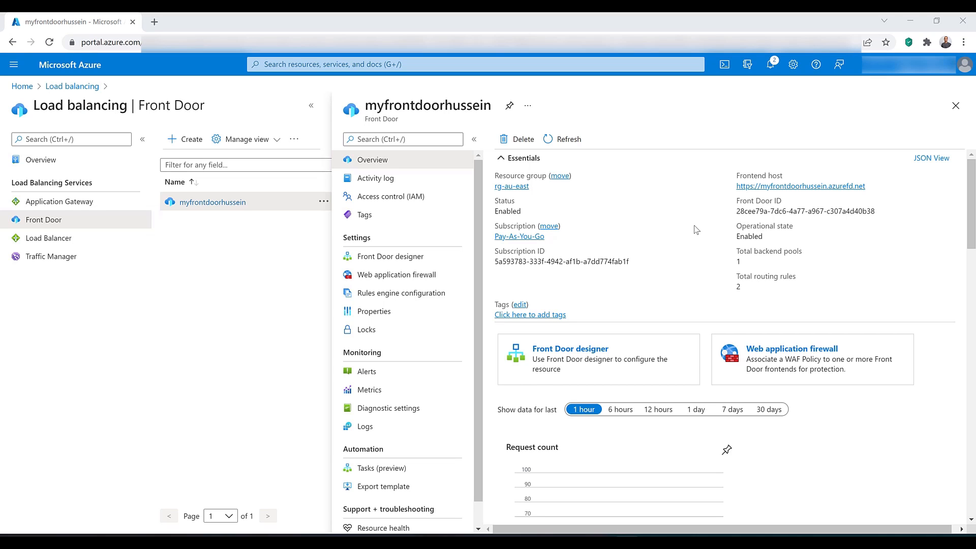
Step: Open backendpool in the Front Door designer and examine its health probe settings, including the available probe methods
click(400, 258)
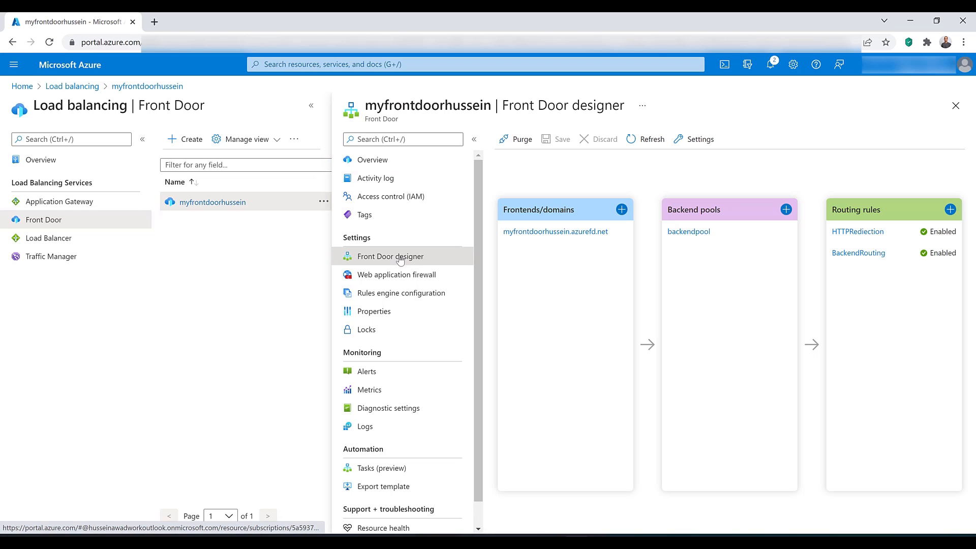
click(686, 235)
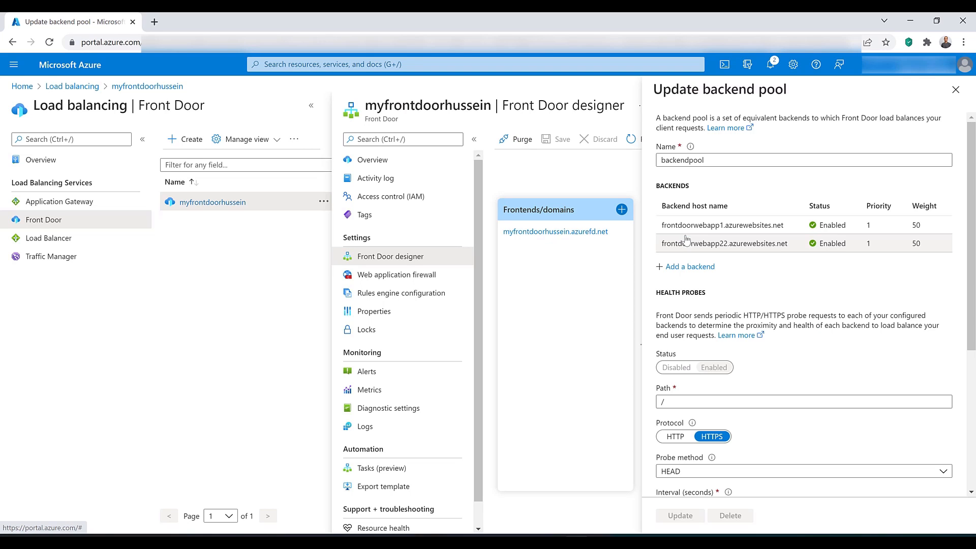
scroll(704, 320, down, 1)
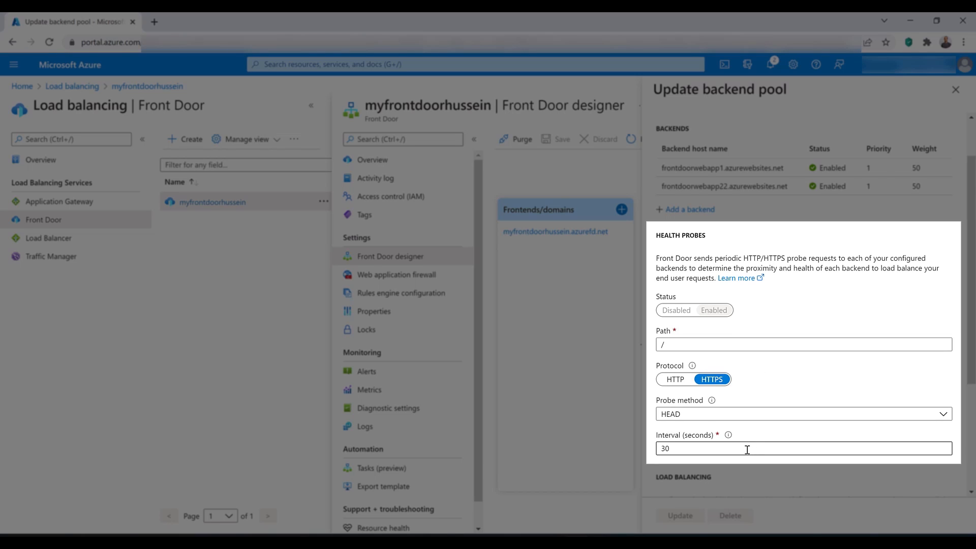
click(717, 416)
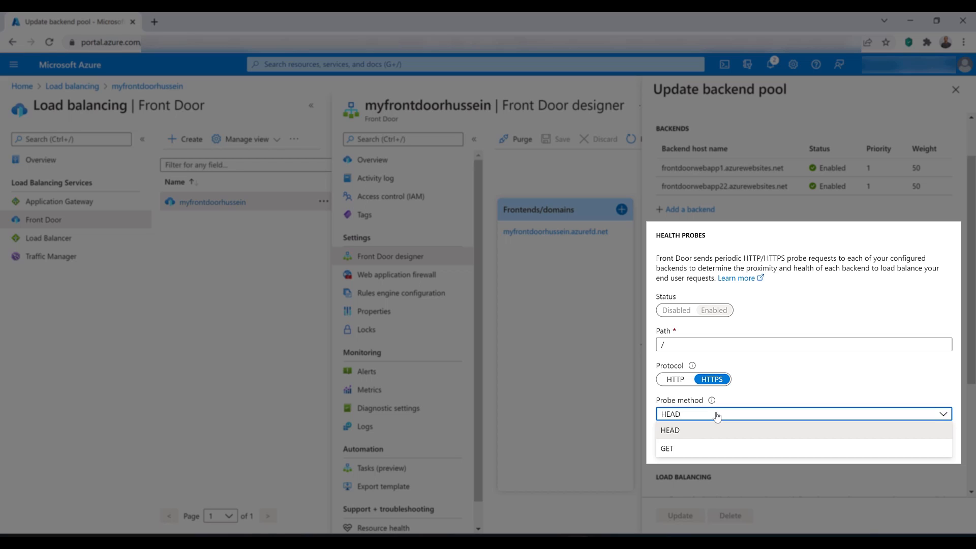
click(718, 415)
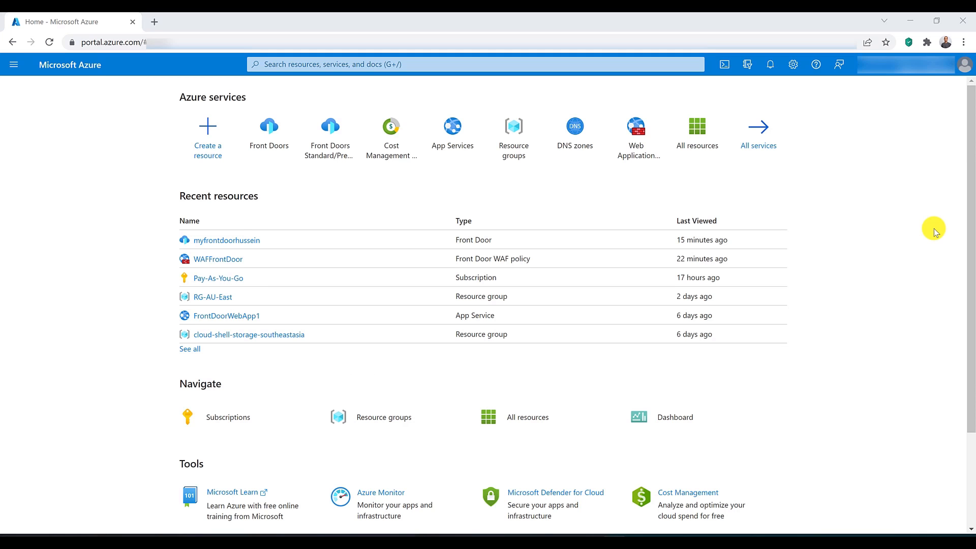
Step: Search the portal for "reso", go to Resource groups, and open the RG-AU-East resource group
click(358, 65)
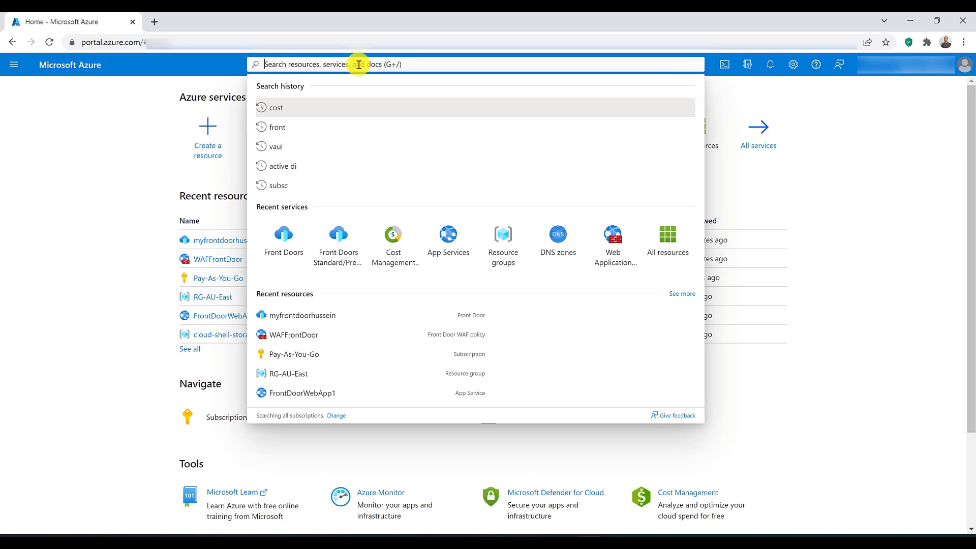
text(reso)
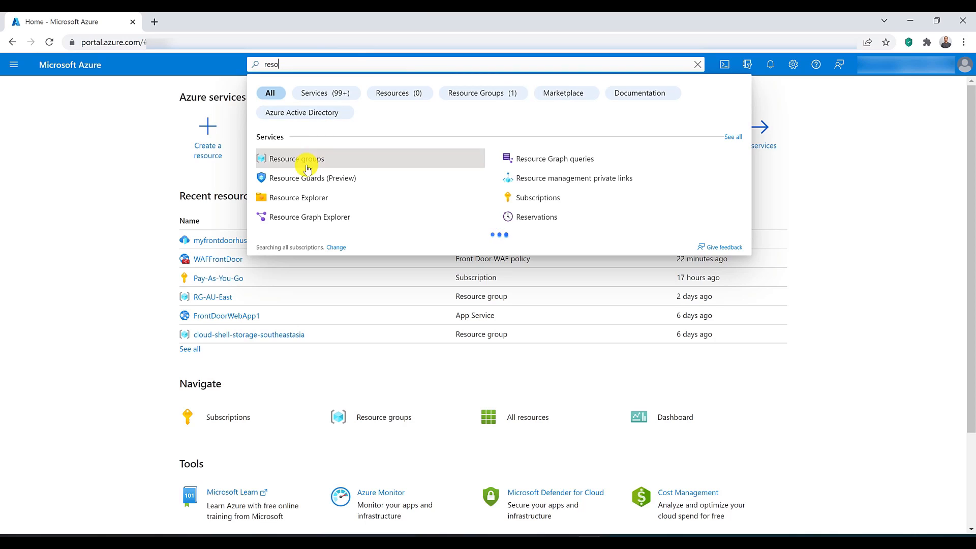
click(307, 158)
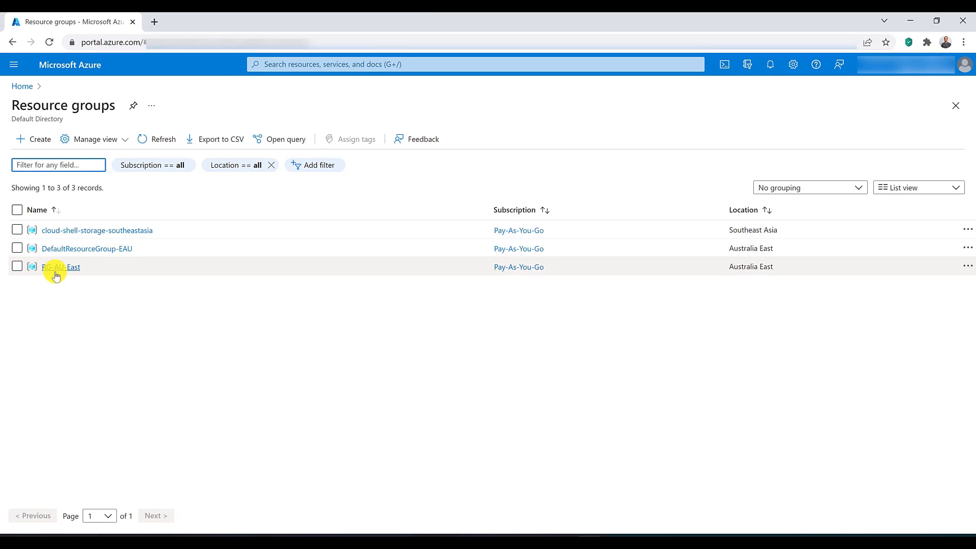
click(70, 267)
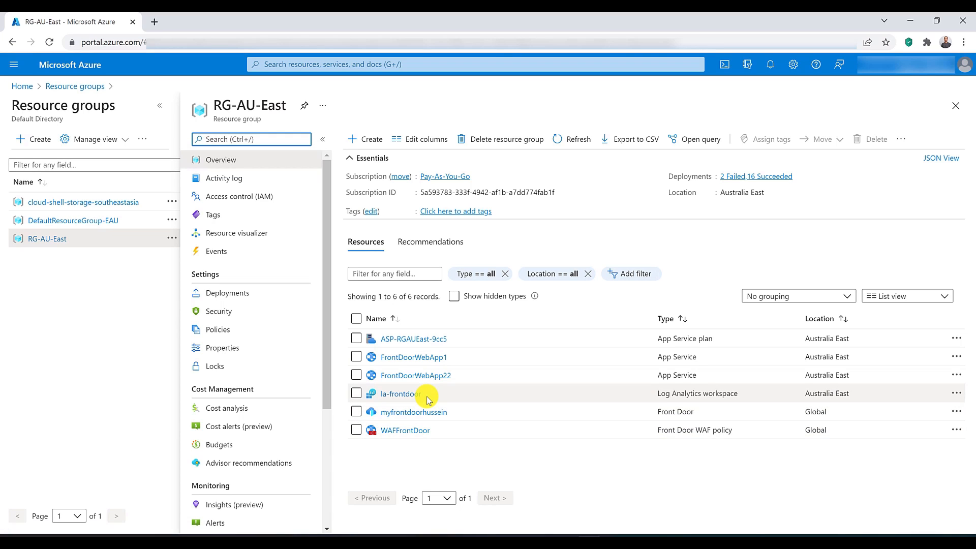
Step: Delete the RG-AU-East resource group with all its resources, entering RG-AU-East as the confirmation name
click(504, 141)
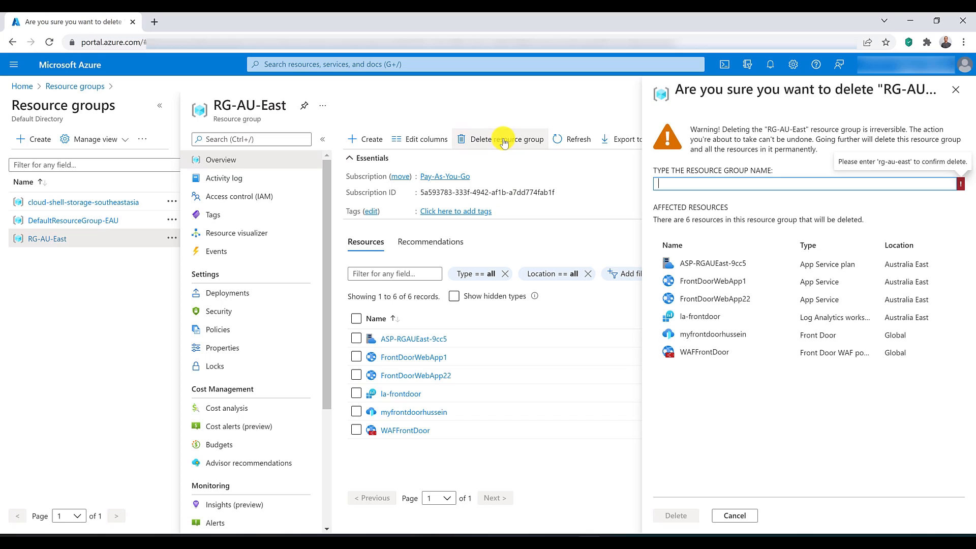
triple_click(260, 105)
drag(248, 104, 721, 182)
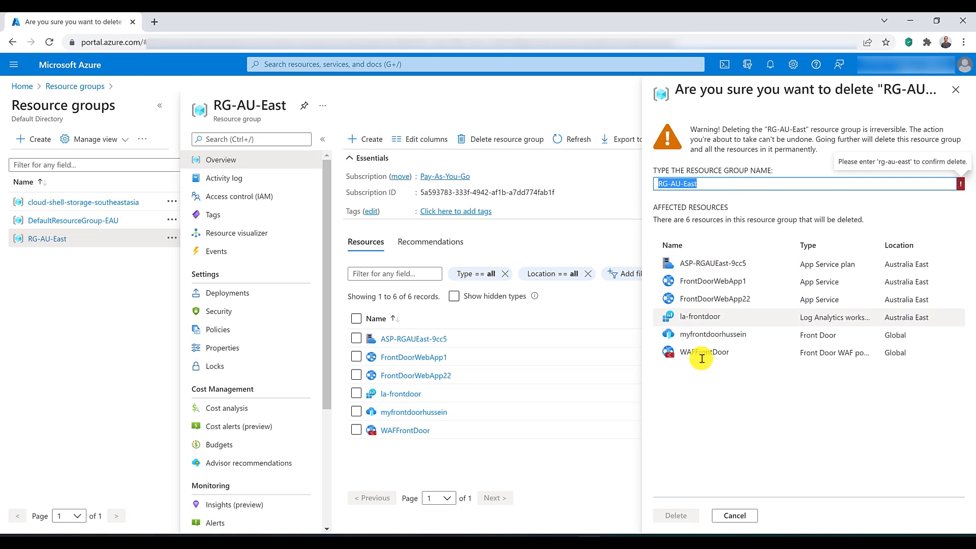
click(676, 516)
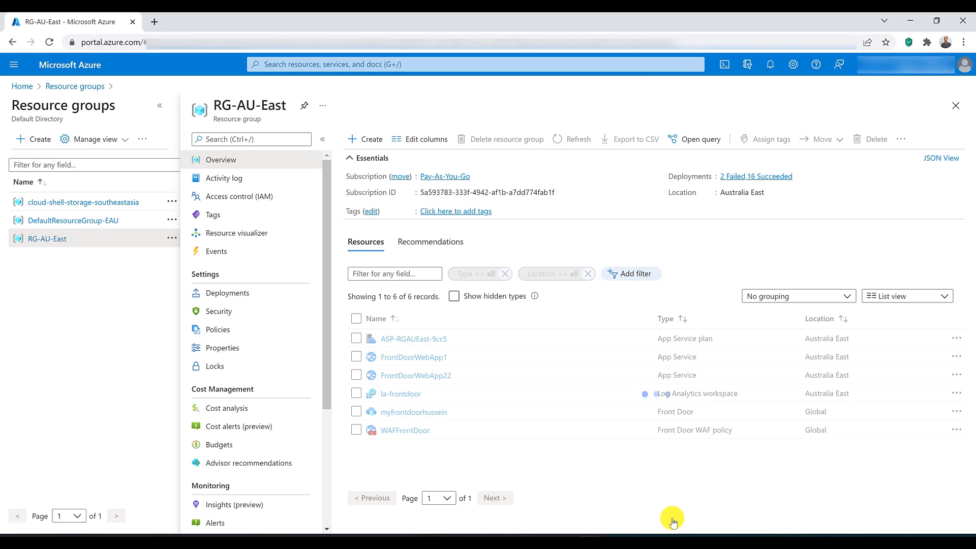